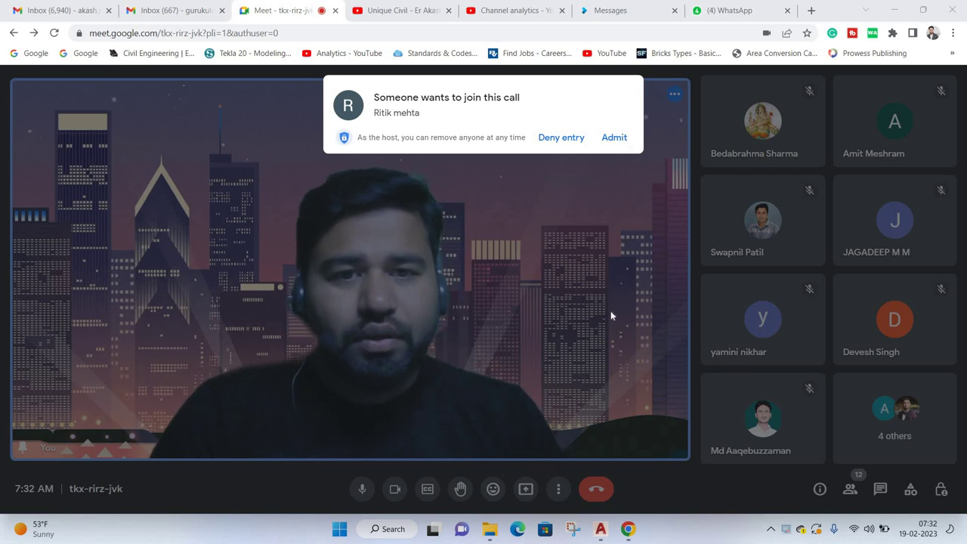
# - Admit both waiting participants to the Google Meet call and close the WhatsApp tab
pyautogui.press('Return')
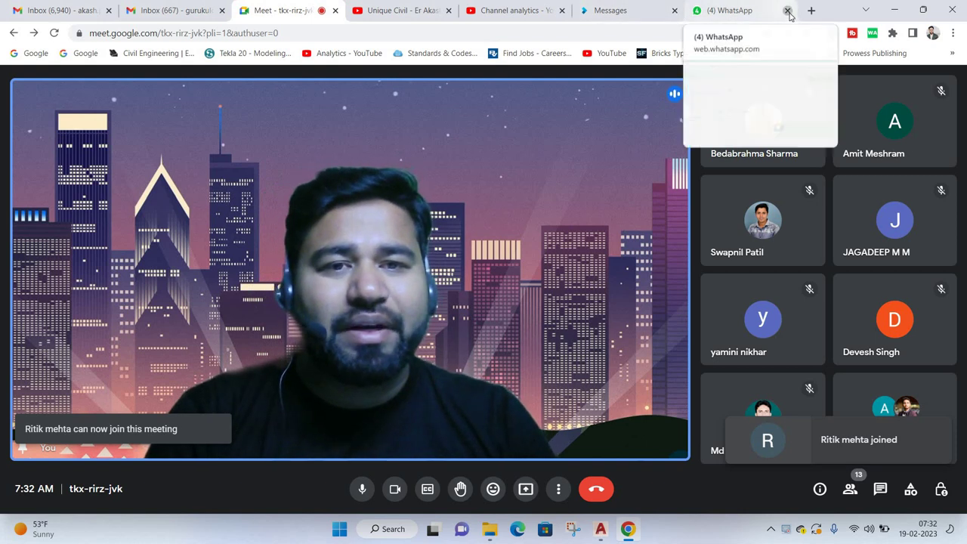
pyautogui.click(787, 10)
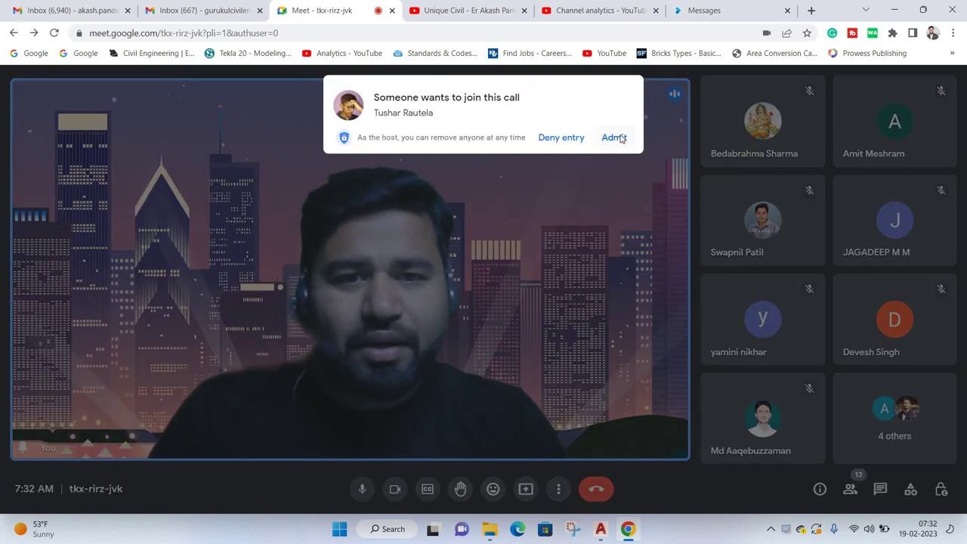
pyautogui.click(616, 137)
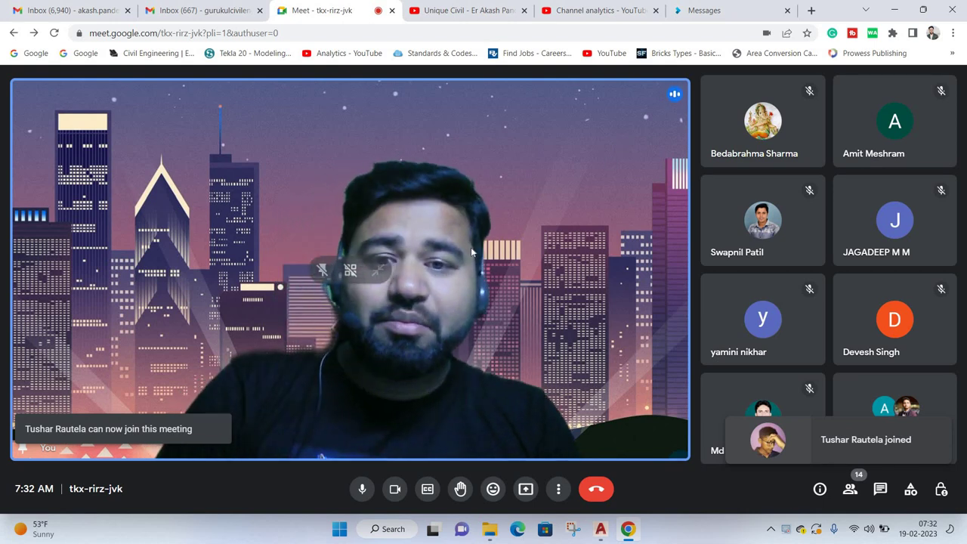
# - Present the entire screen in Google Meet and minimize Chrome to reach AutoCAD
pyautogui.click(526, 488)
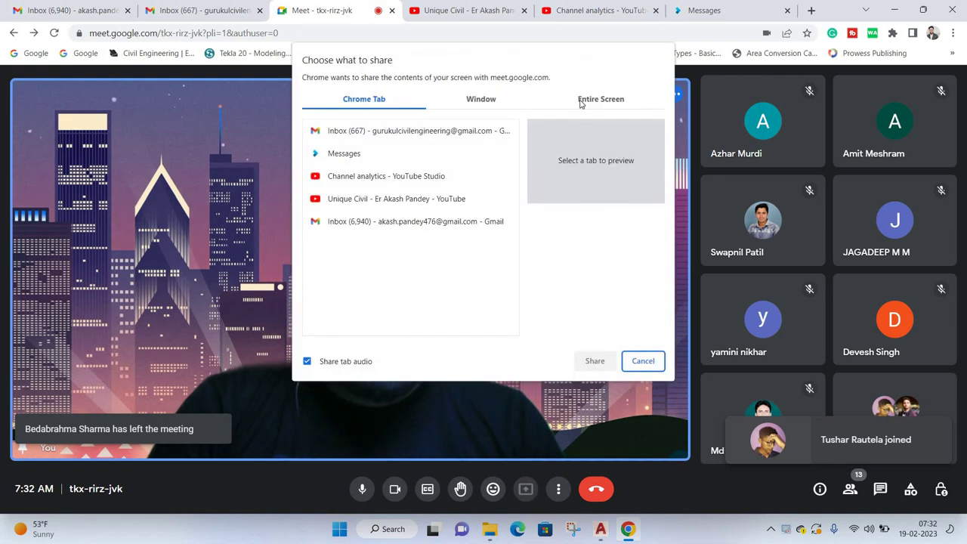
pyautogui.click(601, 99)
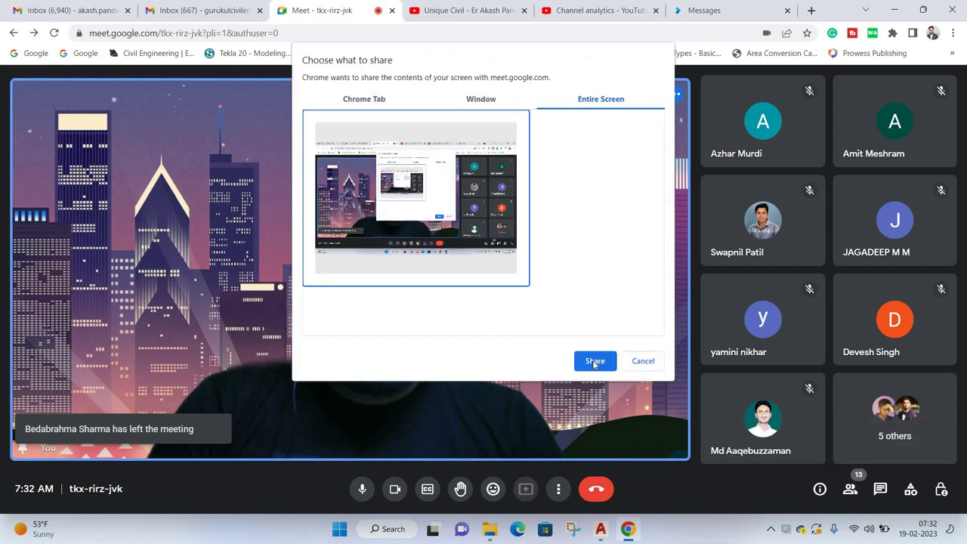
pyautogui.press('Return')
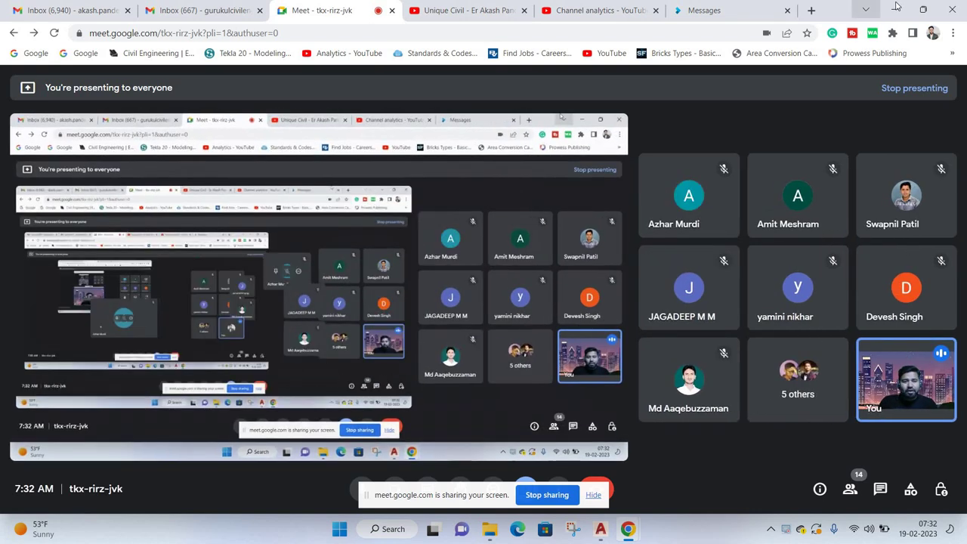
pyautogui.click(865, 10)
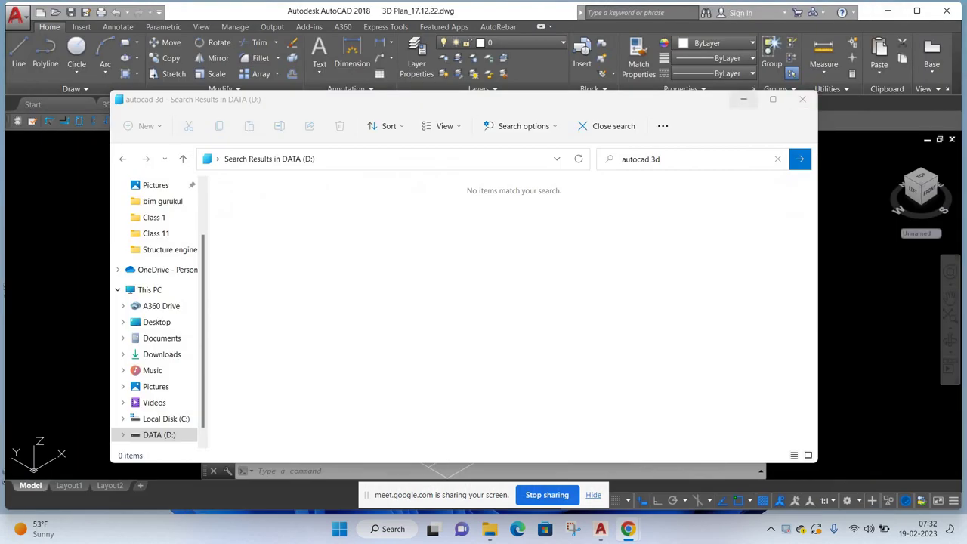
# - Hide File Explorer, switch to the 35X70 PROJ FINAL drawing and pan both floor plans into view
pyautogui.click(743, 99)
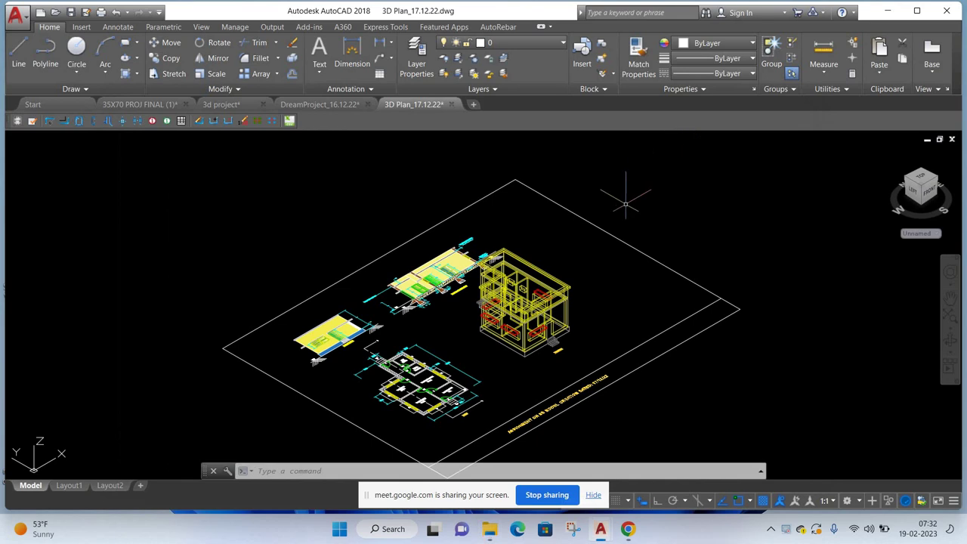
pyautogui.click(321, 105)
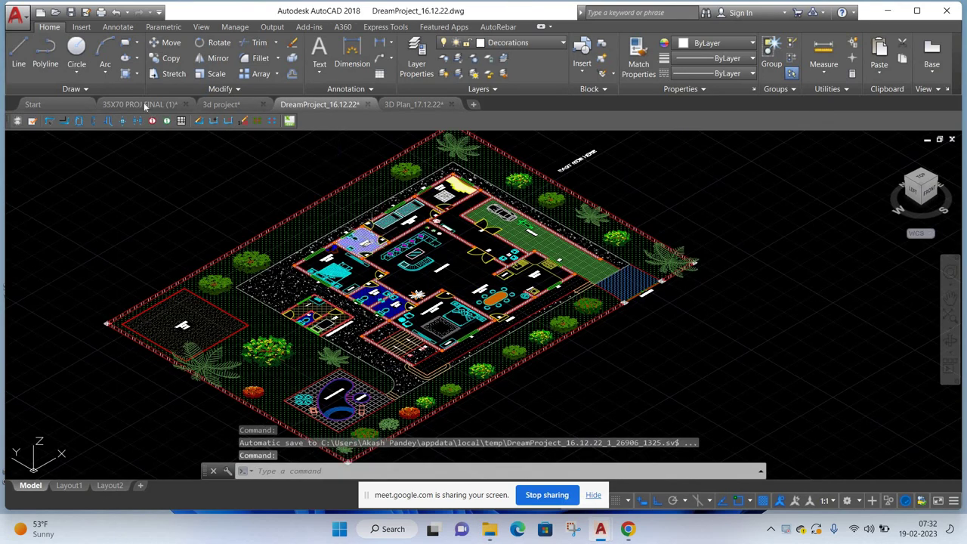
pyautogui.click(140, 104)
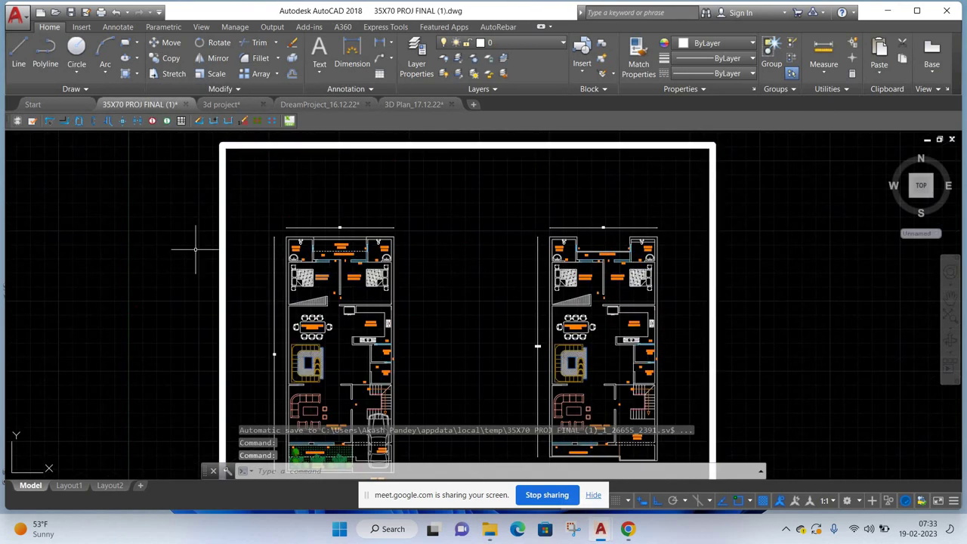
pyautogui.moveTo(198, 255)
pyautogui.mouseDown(button='middle')
pyautogui.moveTo(251, 263)
pyautogui.moveTo(261, 233)
pyautogui.mouseUp(button='middle')
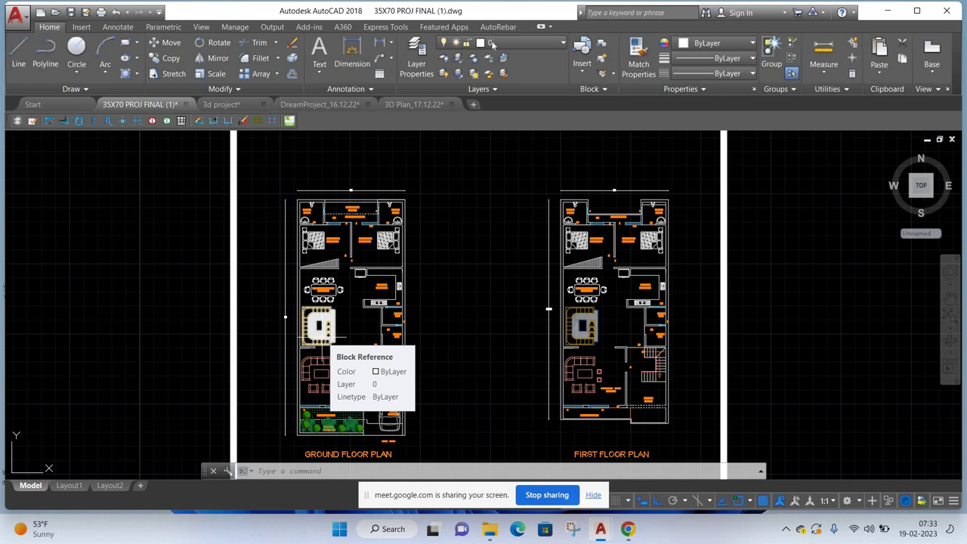
# - Turn off the TEXT layer, make NOITHAT current, and keep the L-tree layer on
pyautogui.click(518, 42)
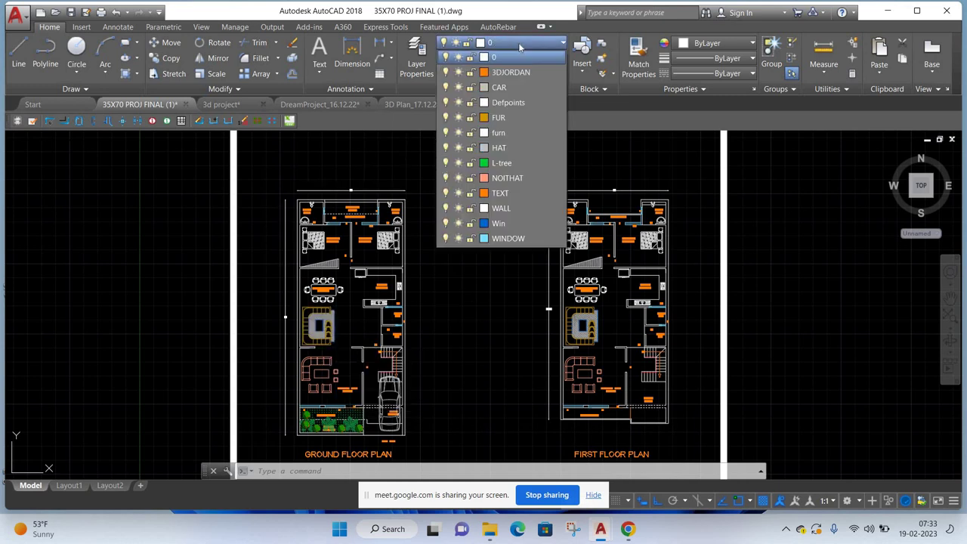
pyautogui.moveTo(428, 222); pyautogui.dragTo(435, 195, button='middle')
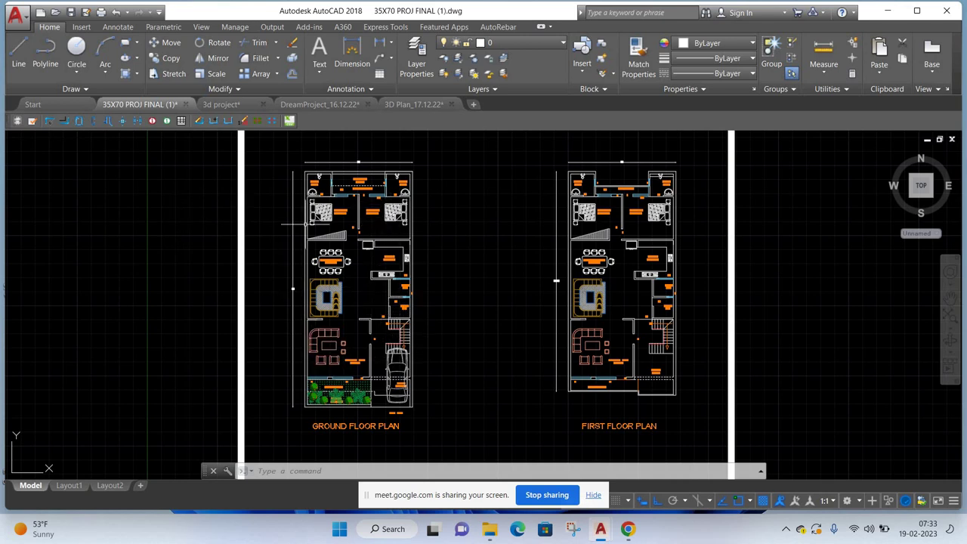
pyautogui.scroll(4, 328, 182)
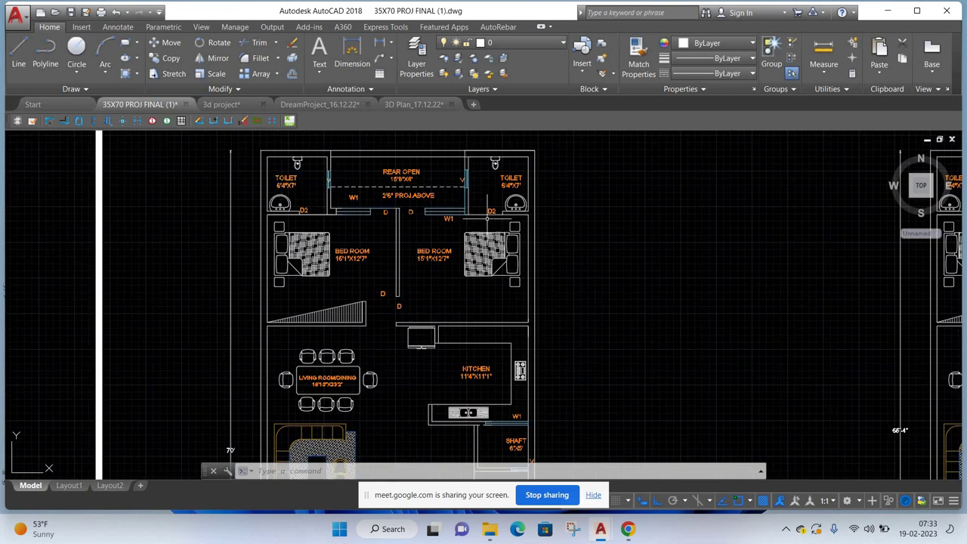
pyautogui.scroll(-2, 355, 283)
pyautogui.scroll(-2, 355, 283)
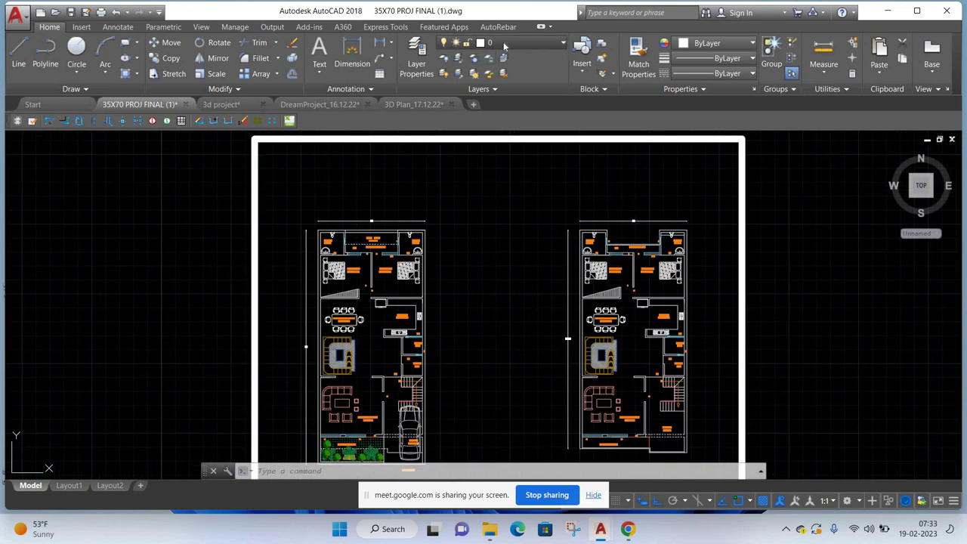
pyautogui.click(504, 45)
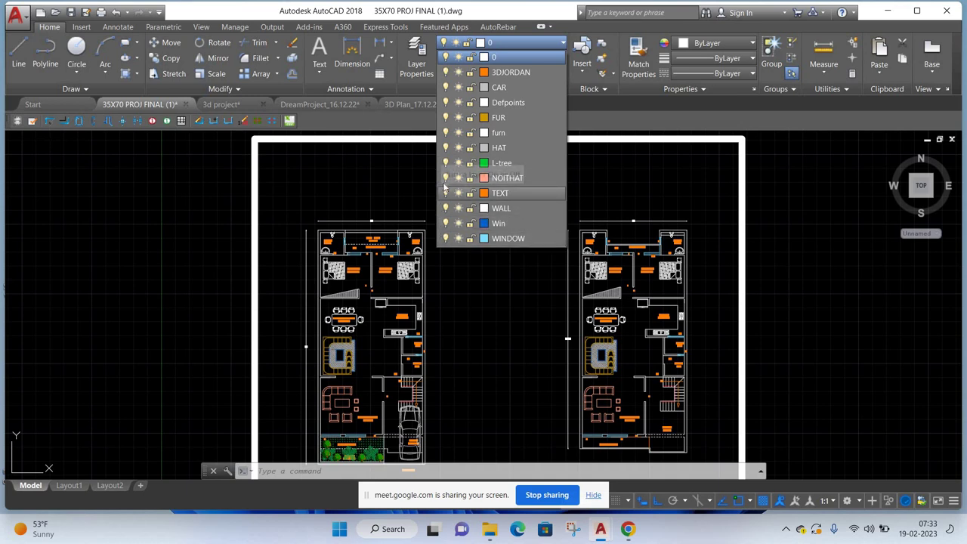
pyautogui.click(443, 179)
pyautogui.click(507, 177)
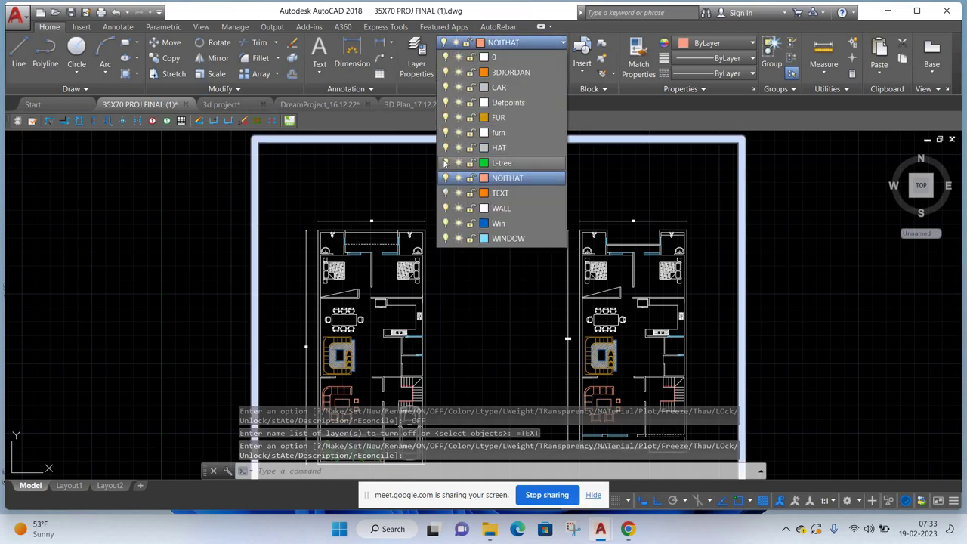
pyautogui.click(446, 149)
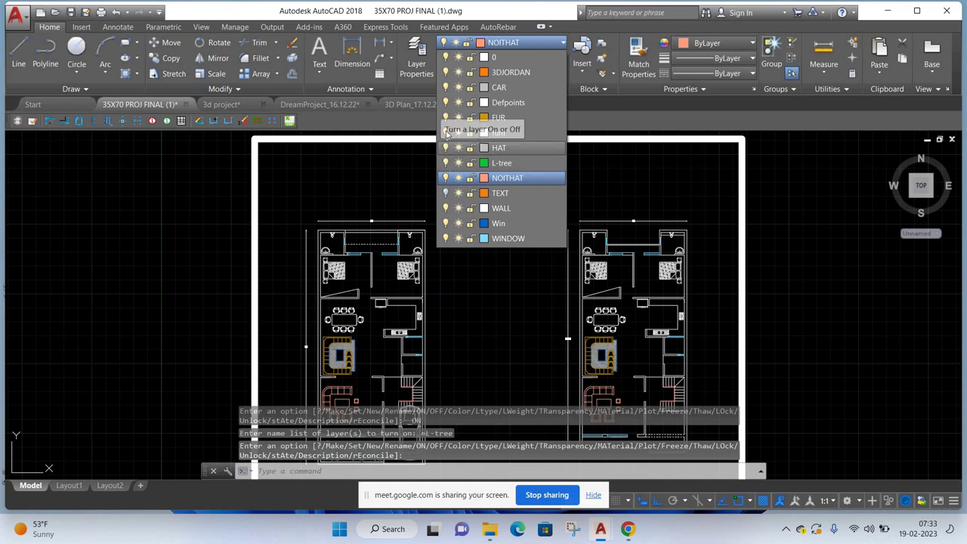
# - Turn off the furn, FUR, CAR, 3DJORDAN, NOITHAT and Defpoints layers
pyautogui.click(445, 147)
pyautogui.click(446, 117)
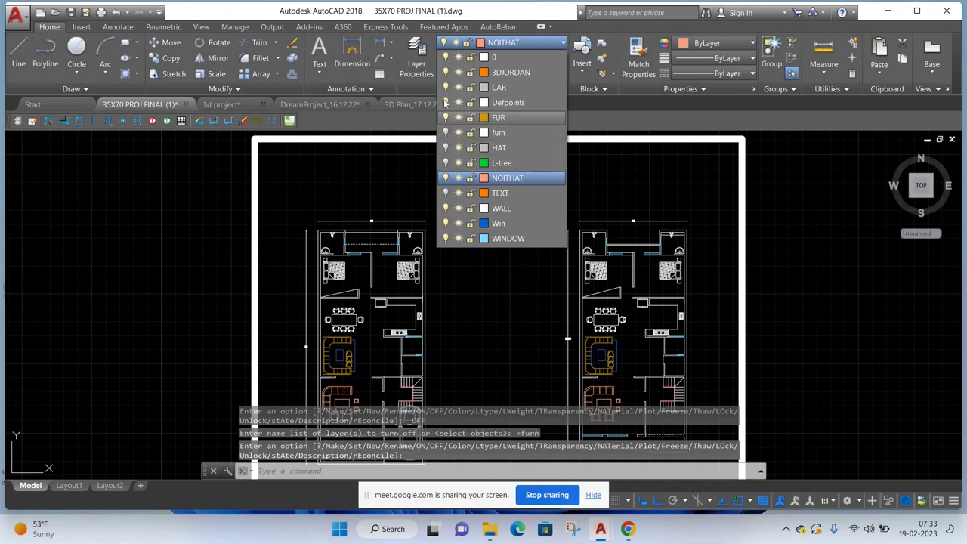
pyautogui.click(445, 87)
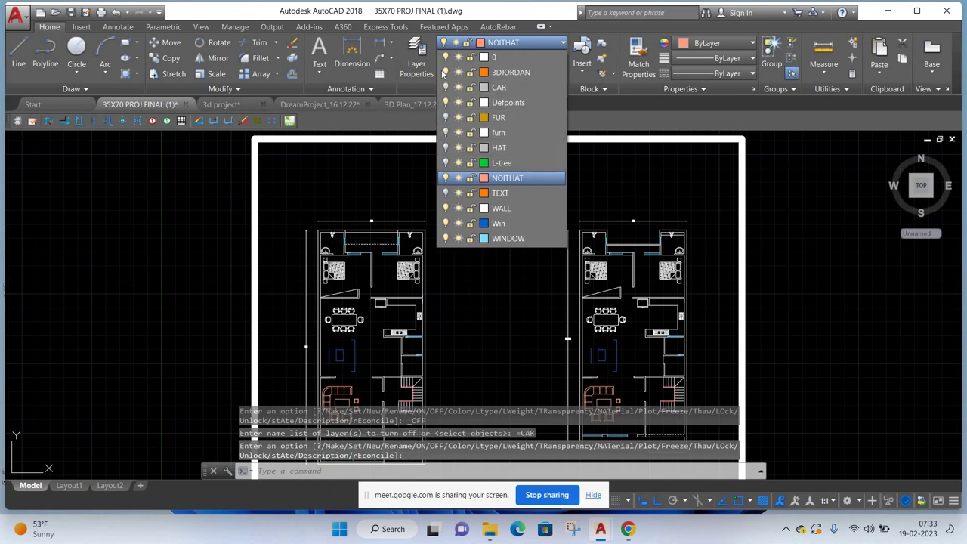
pyautogui.click(445, 72)
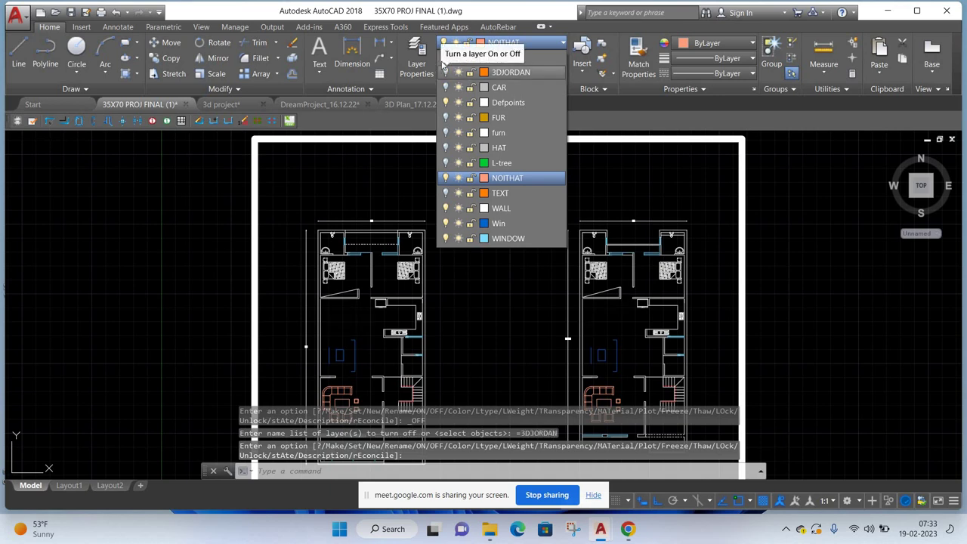
pyautogui.click(445, 177)
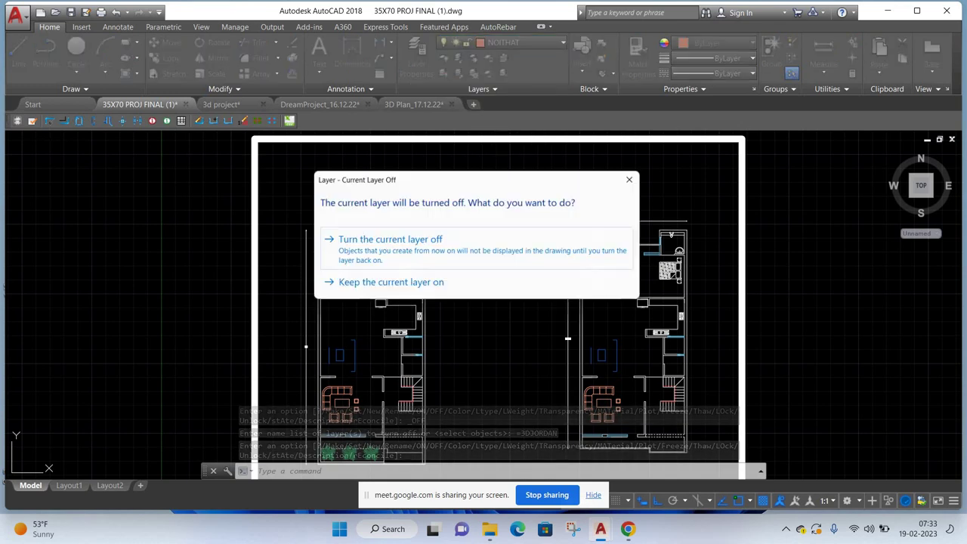
pyautogui.click(423, 245)
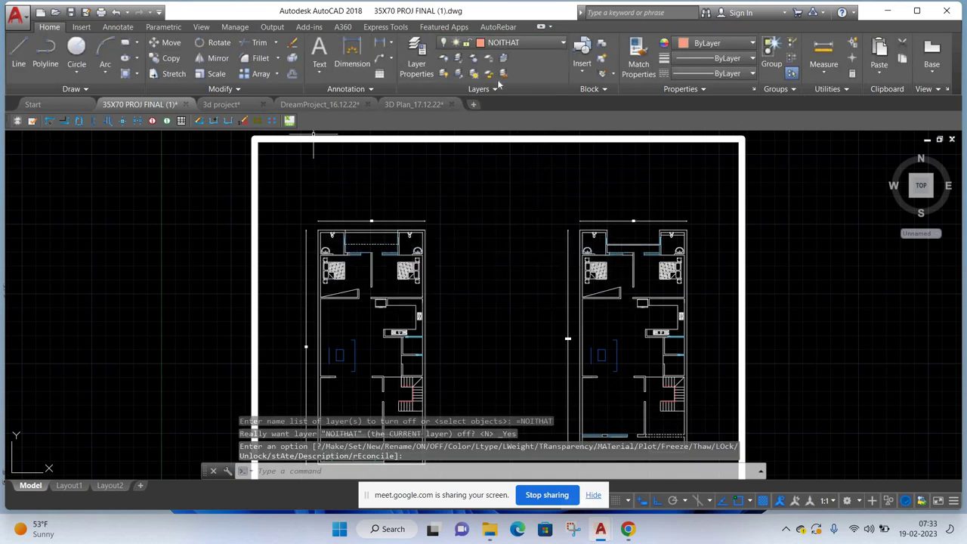
pyautogui.click(514, 42)
pyautogui.click(446, 102)
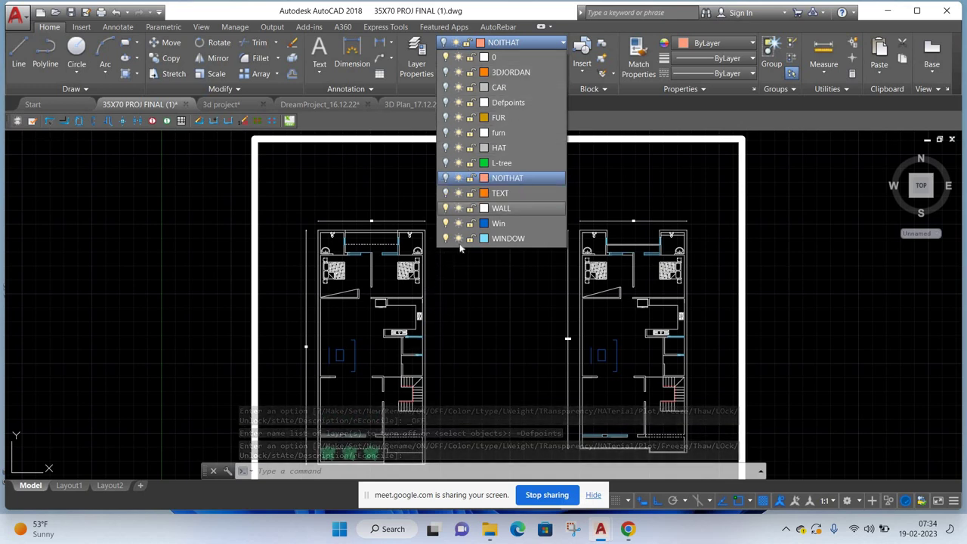
pyautogui.click(481, 307)
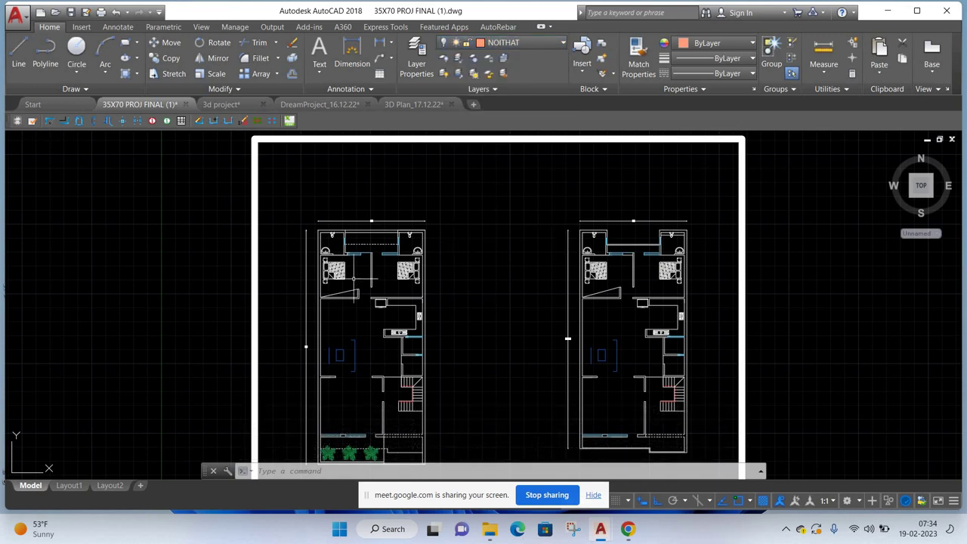
# - Select all bed blocks with Select Similar and hide them
pyautogui.scroll(5, 364, 304)
pyautogui.scroll(-2, 364, 305)
pyautogui.click(349, 231)
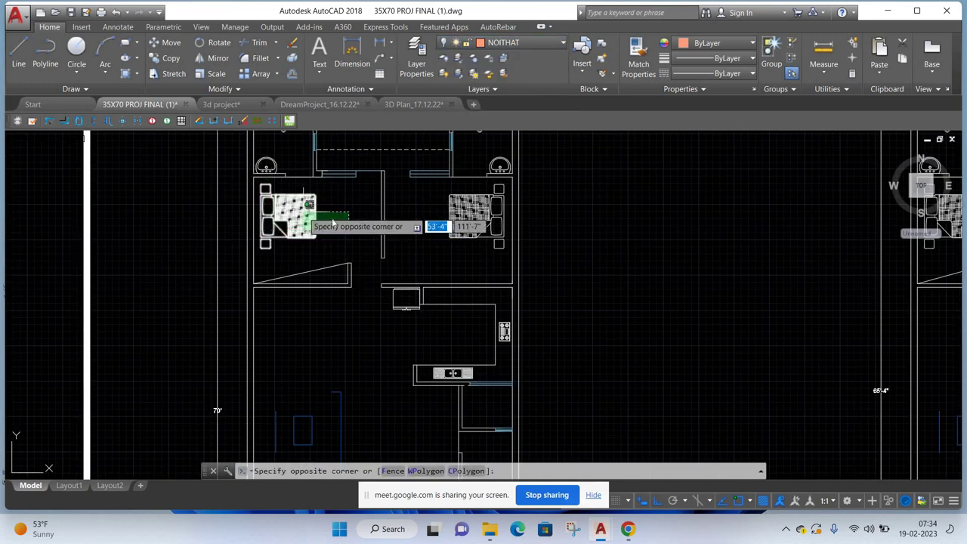
pyautogui.click(306, 219)
pyautogui.rightClick(332, 219)
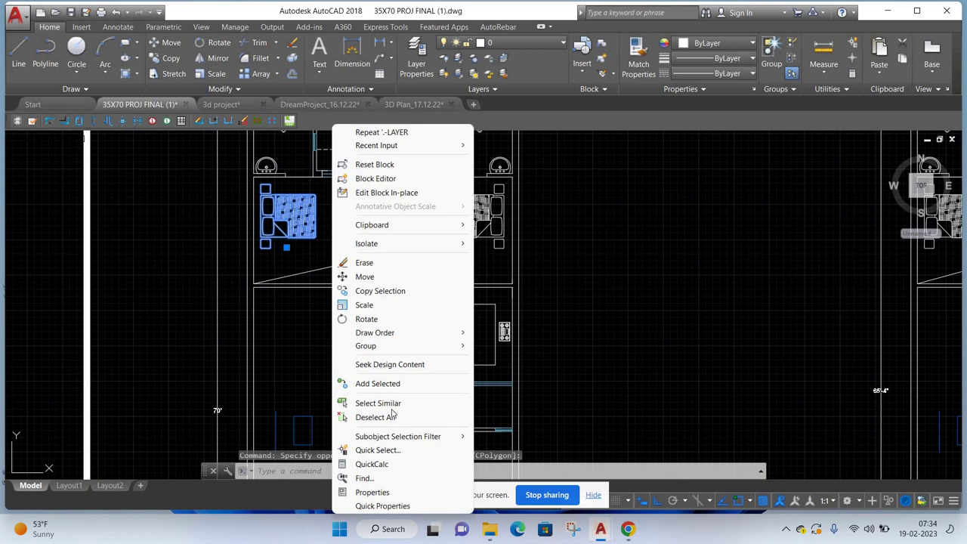
pyautogui.click(378, 402)
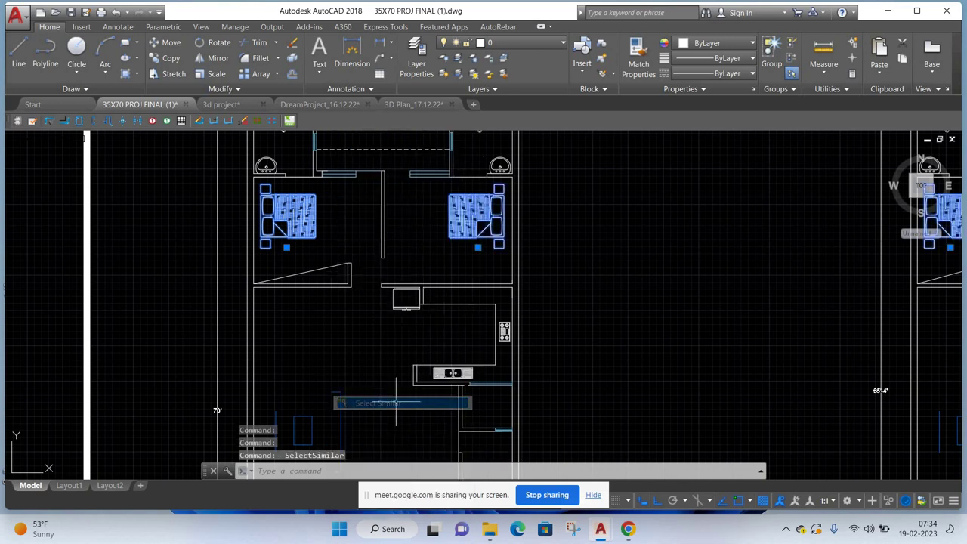
pyautogui.scroll(-3, 666, 293)
pyautogui.scroll(2, 665, 293)
pyautogui.scroll(-2, 529, 257)
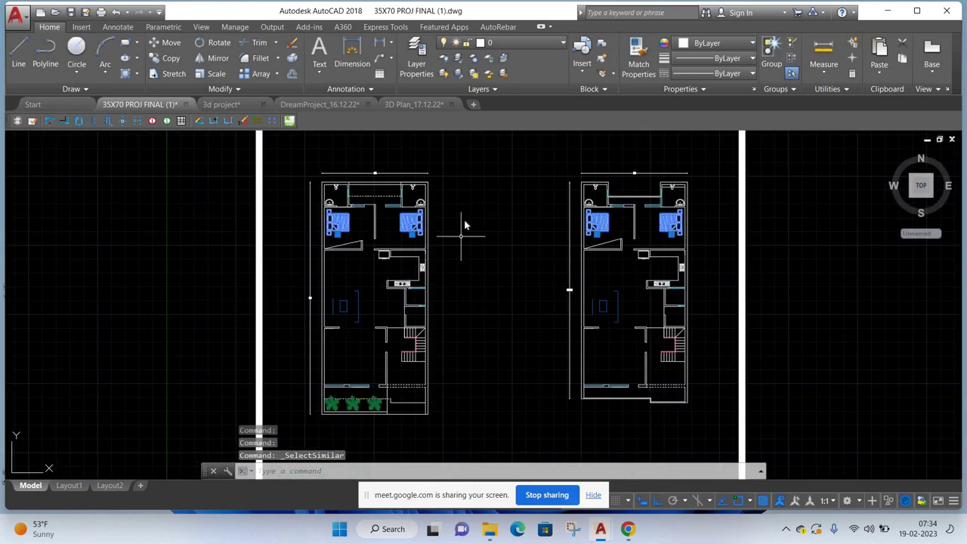
pyautogui.rightClick(464, 288)
pyautogui.moveTo(499, 278)
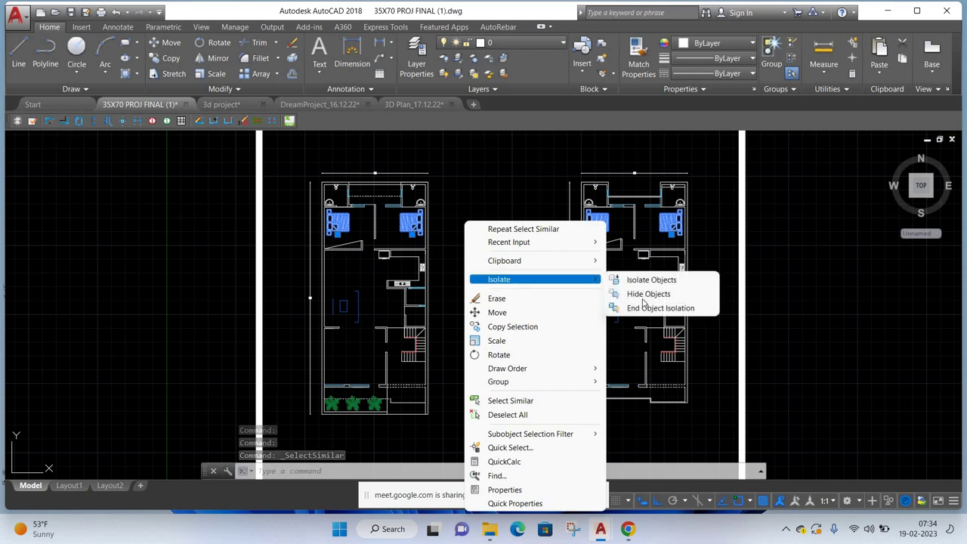
pyautogui.click(648, 294)
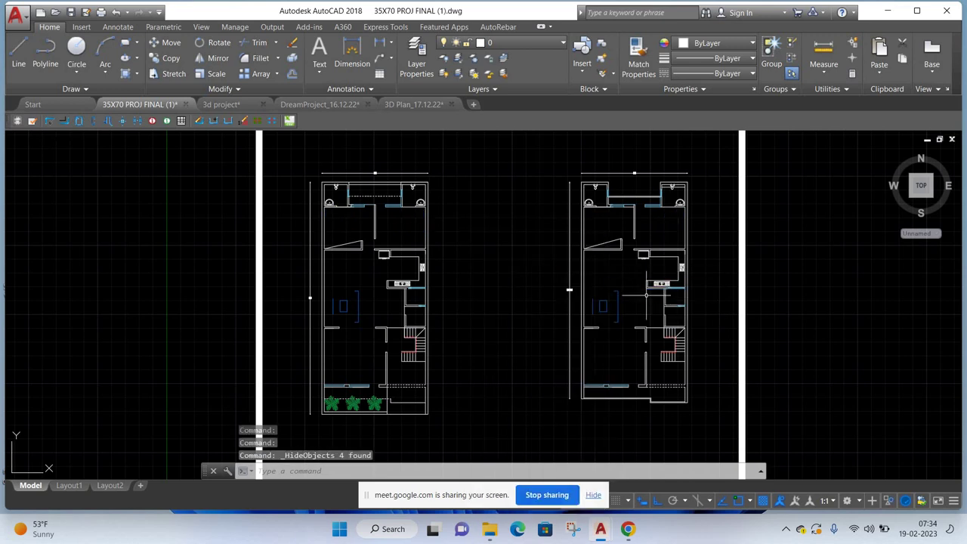
# - Select a washbasin and all matching bathroom fixtures, then hide them
pyautogui.scroll(2, 415, 299)
pyautogui.scroll(-2, 421, 274)
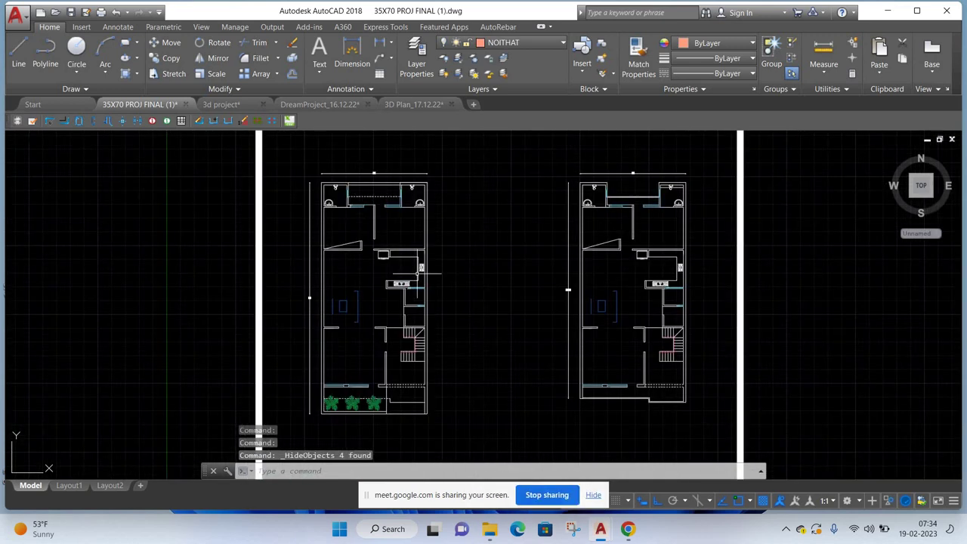
pyautogui.scroll(5, 329, 196)
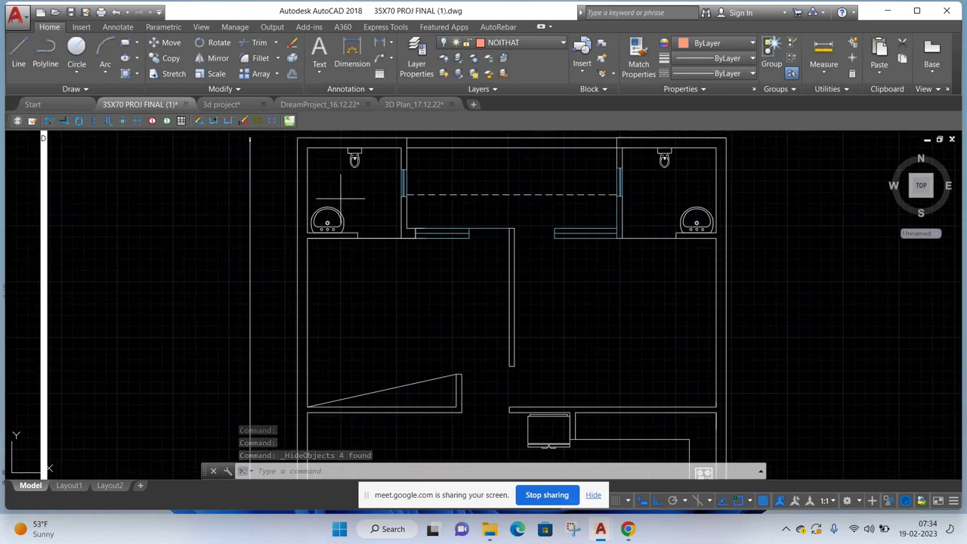
pyautogui.click(333, 184)
pyautogui.rightClick(426, 371)
pyautogui.moveTo(376, 332)
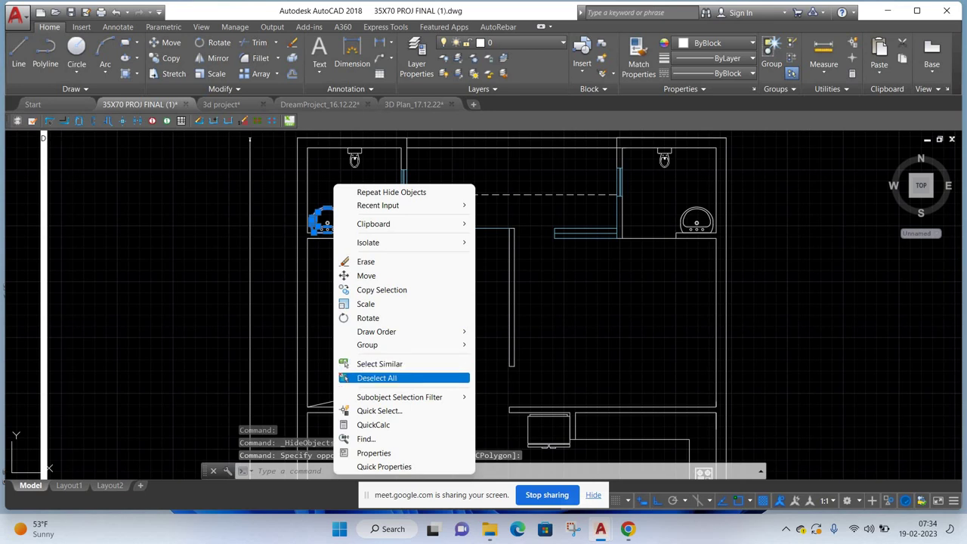
pyautogui.click(434, 364)
pyautogui.scroll(-3, 395, 340)
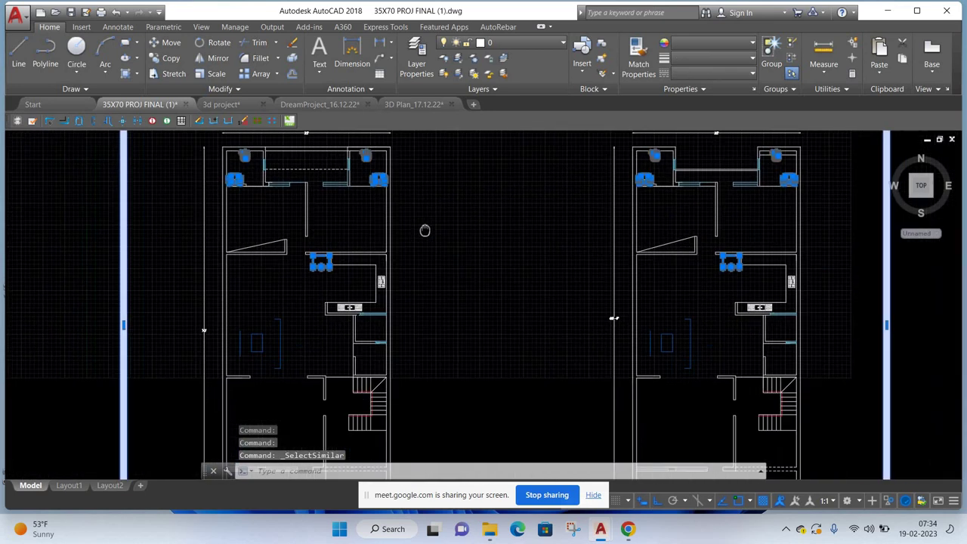
pyautogui.scroll(-2, 424, 229)
pyautogui.rightClick(438, 211)
pyautogui.moveTo(471, 270)
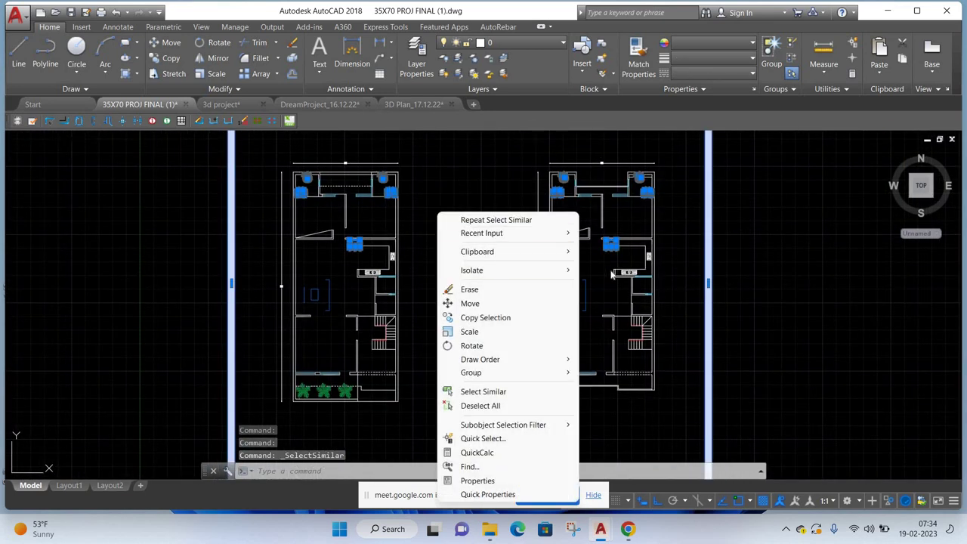
pyautogui.click(621, 285)
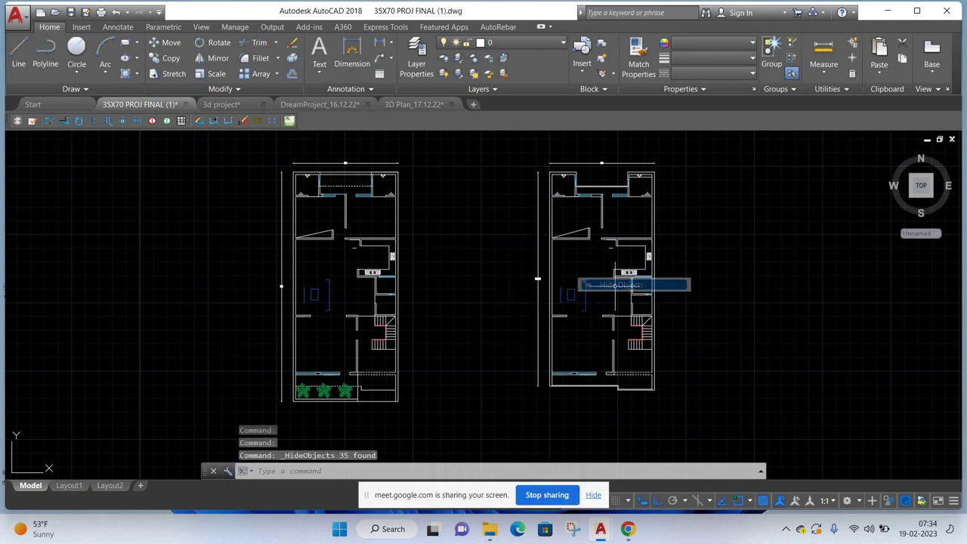
# - Select every kitchen counter block with Select Similar and hide them
pyautogui.scroll(4, 387, 275)
pyautogui.click(363, 266)
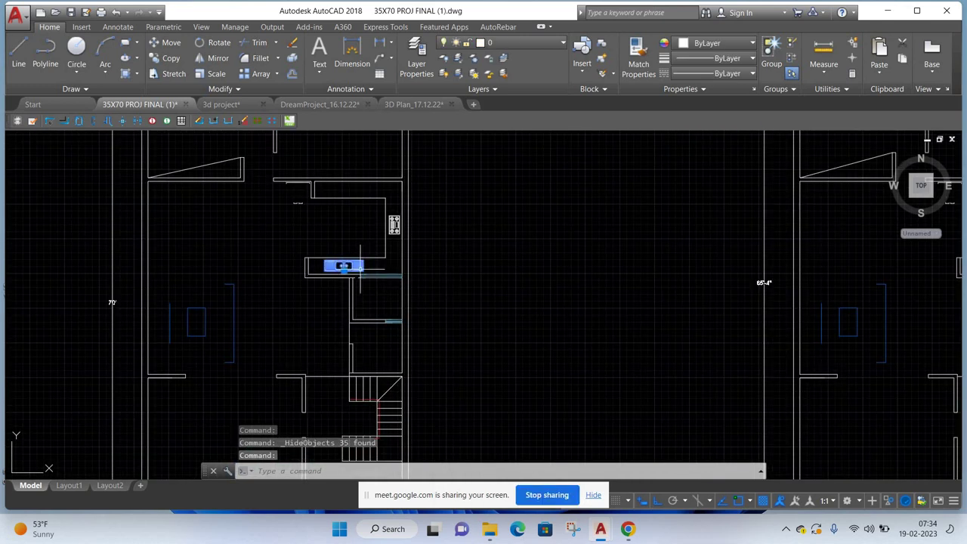
pyautogui.scroll(-3, 444, 274)
pyautogui.scroll(-2, 446, 270)
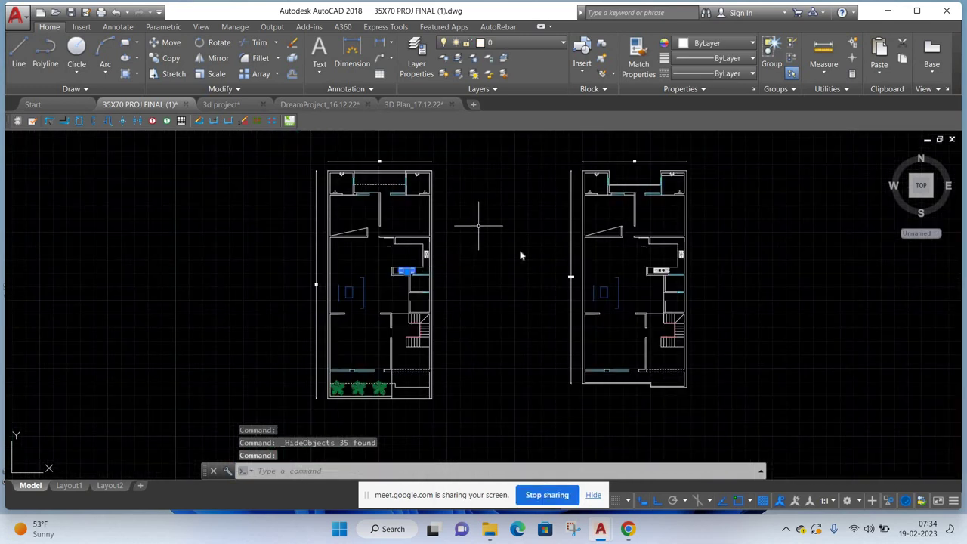
pyautogui.rightClick(484, 189)
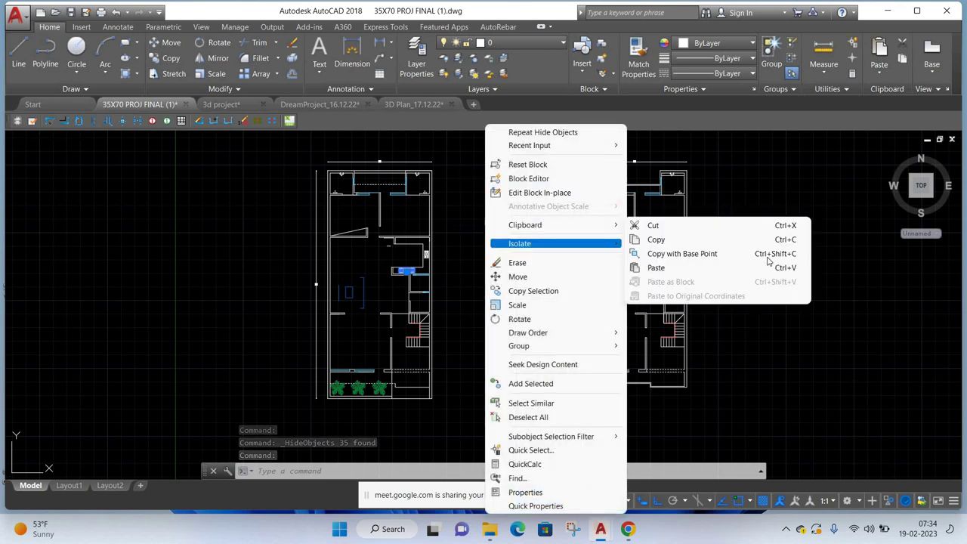
pyautogui.moveTo(555, 244)
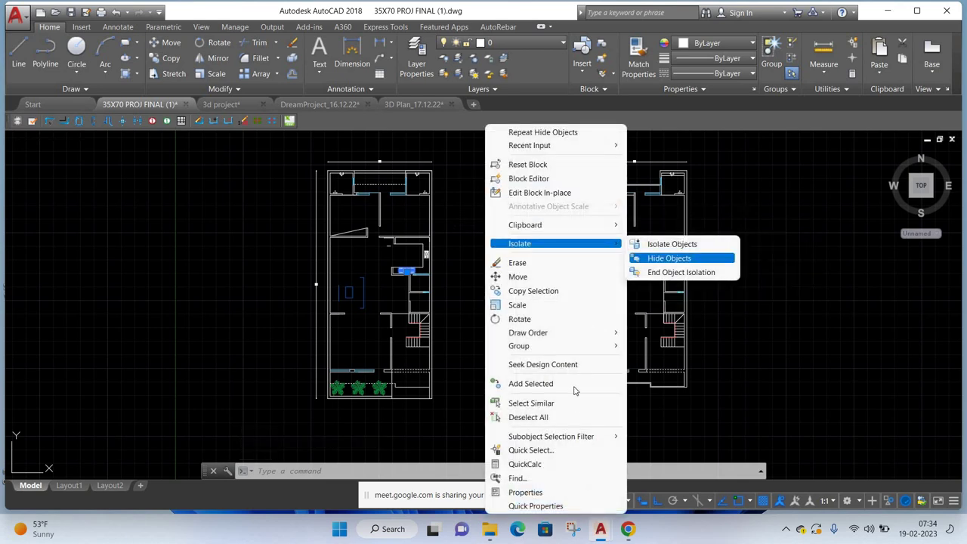
pyautogui.click(569, 403)
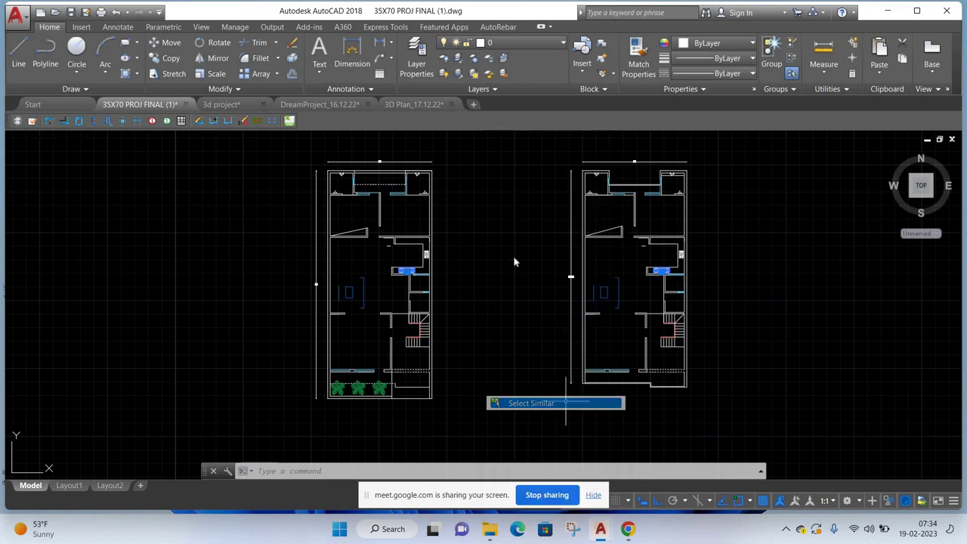
pyautogui.rightClick(493, 218)
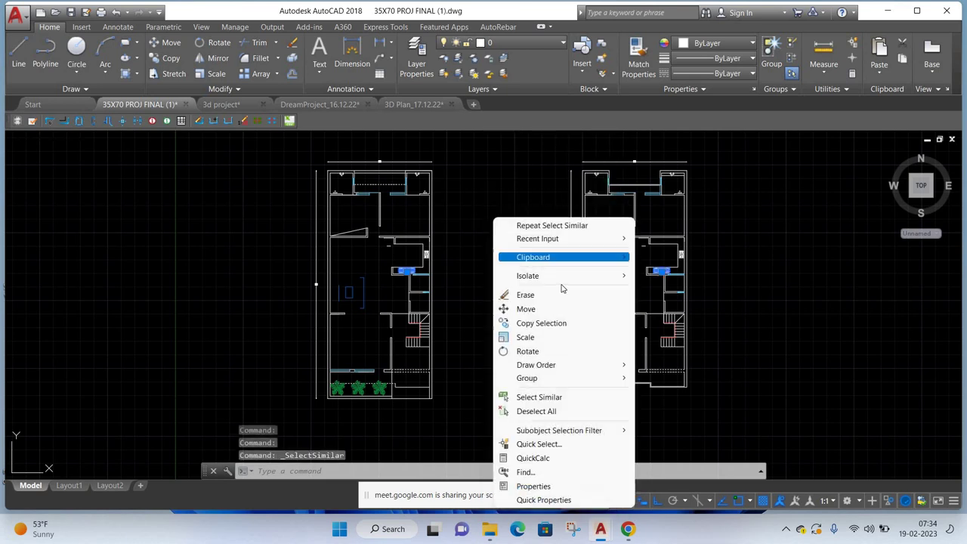
pyautogui.click(688, 290)
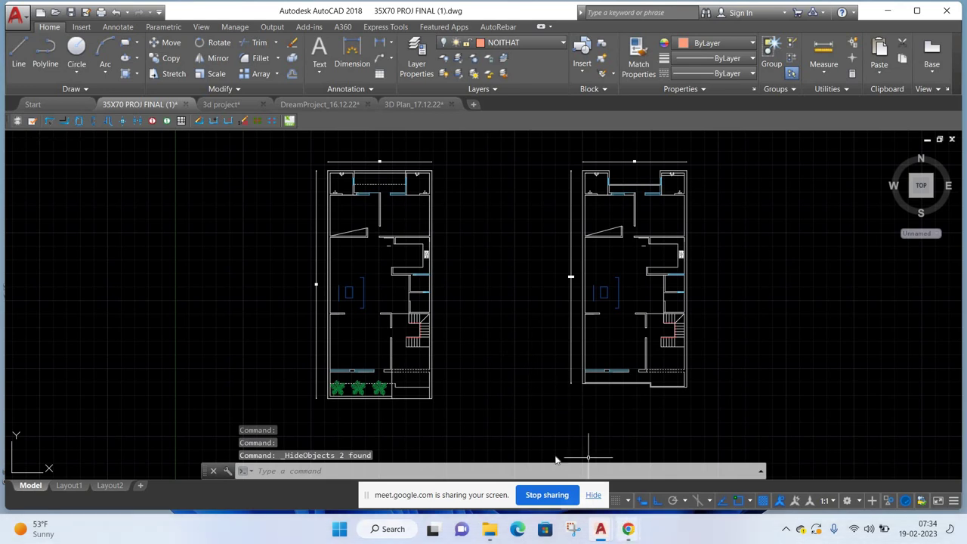
# - Admit the new participant to the video call and return to the drawing
pyautogui.moveTo(627, 529)
pyautogui.click(559, 423)
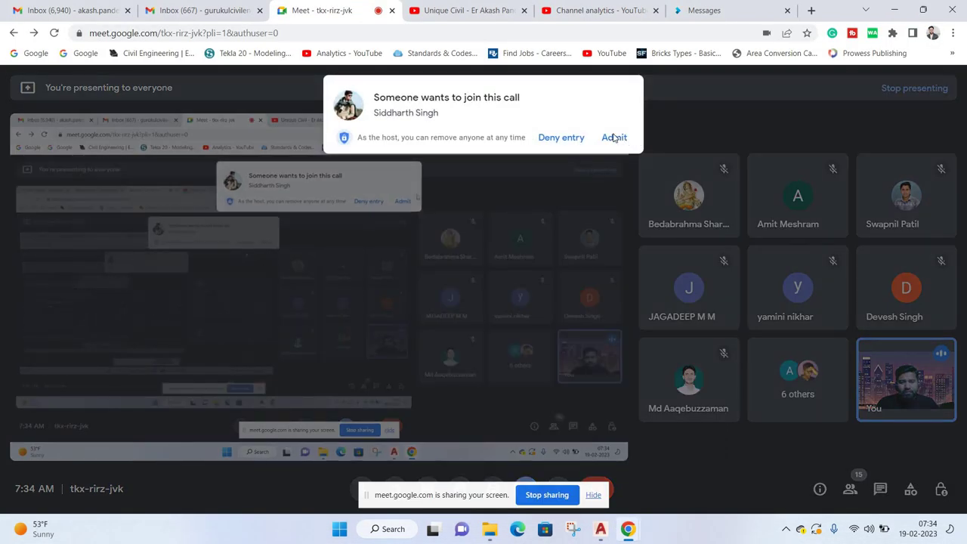
pyautogui.click(614, 133)
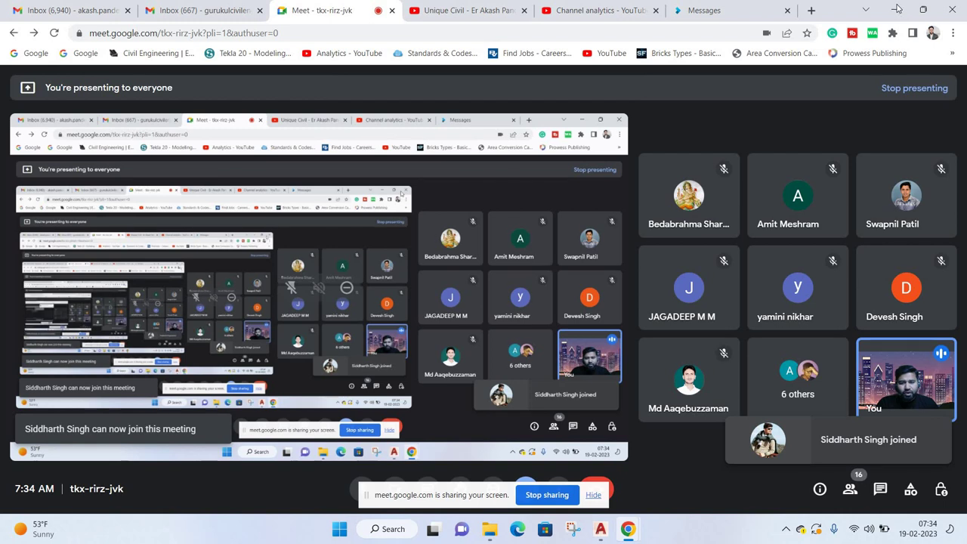
pyautogui.click(894, 10)
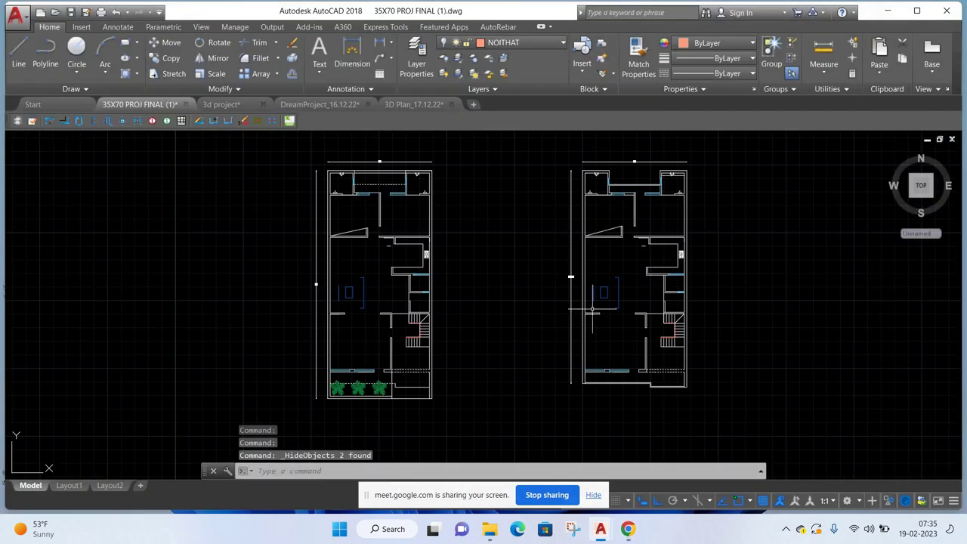
# - Select a tree below the left plan, select all similar trees, and hide them
pyautogui.scroll(6, 406, 381)
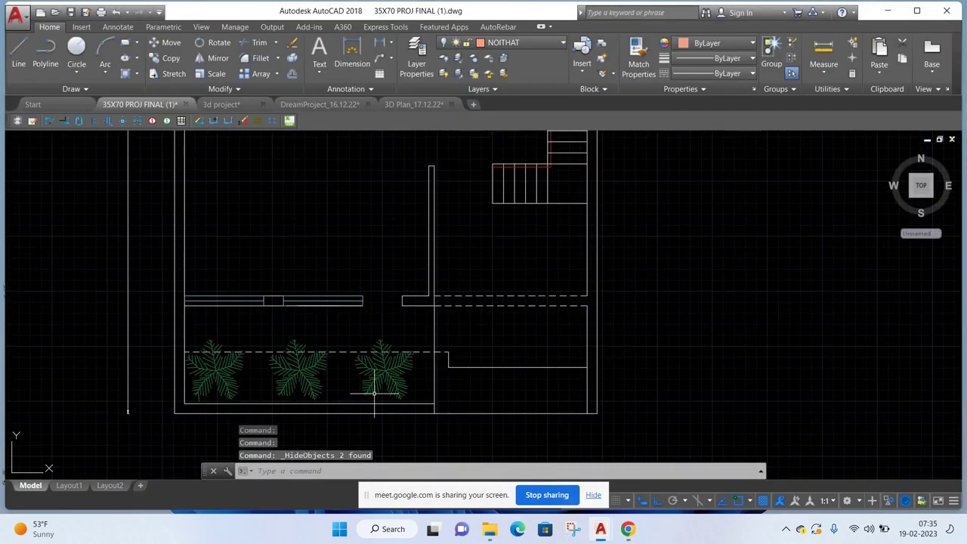
pyautogui.click(360, 380)
pyautogui.rightClick(425, 199)
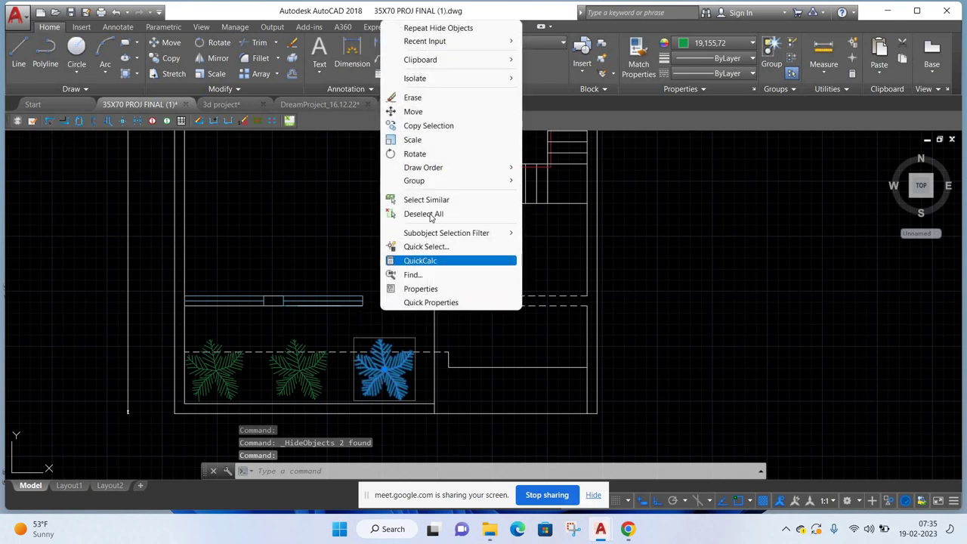
pyautogui.click(427, 200)
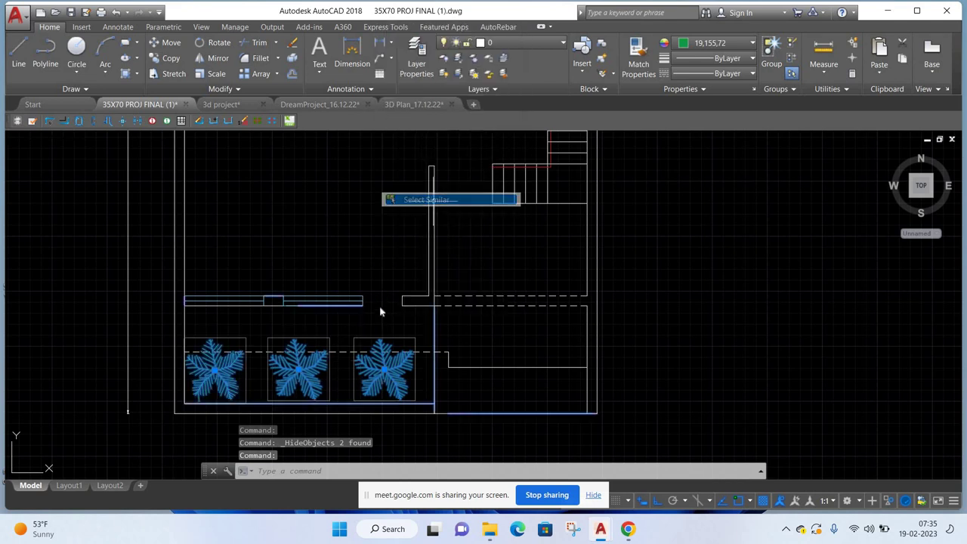
pyautogui.rightClick(329, 218)
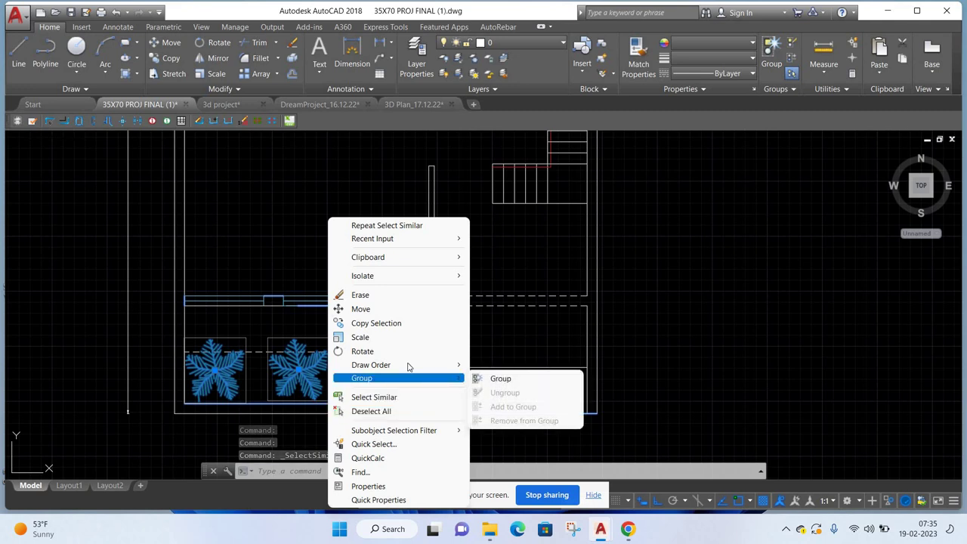
pyautogui.moveTo(398, 276)
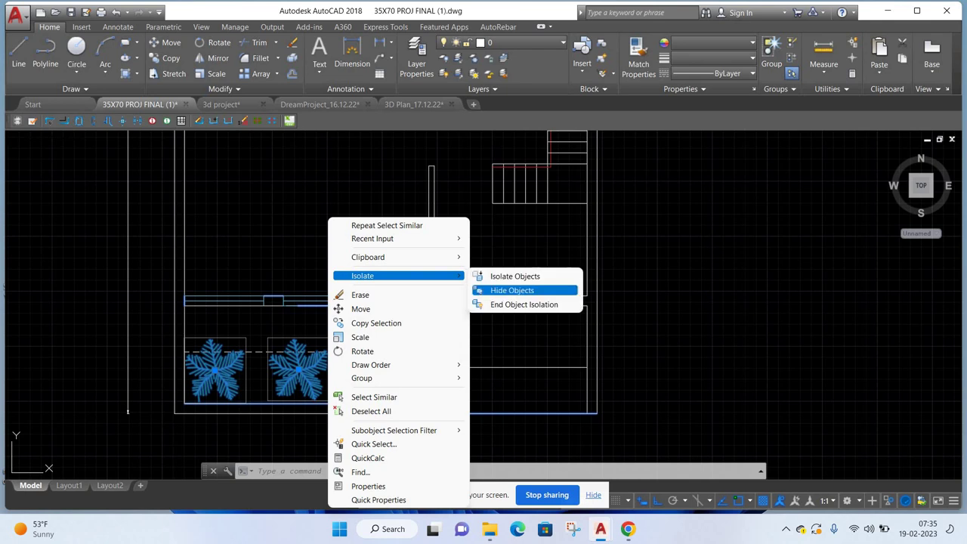
pyautogui.click(521, 288)
pyautogui.scroll(-3, 393, 274)
pyautogui.scroll(-2, 393, 274)
# - Frame the left plan and switch AutoCAD to the 3D Modeling workspace
pyautogui.scroll(-2, 393, 273)
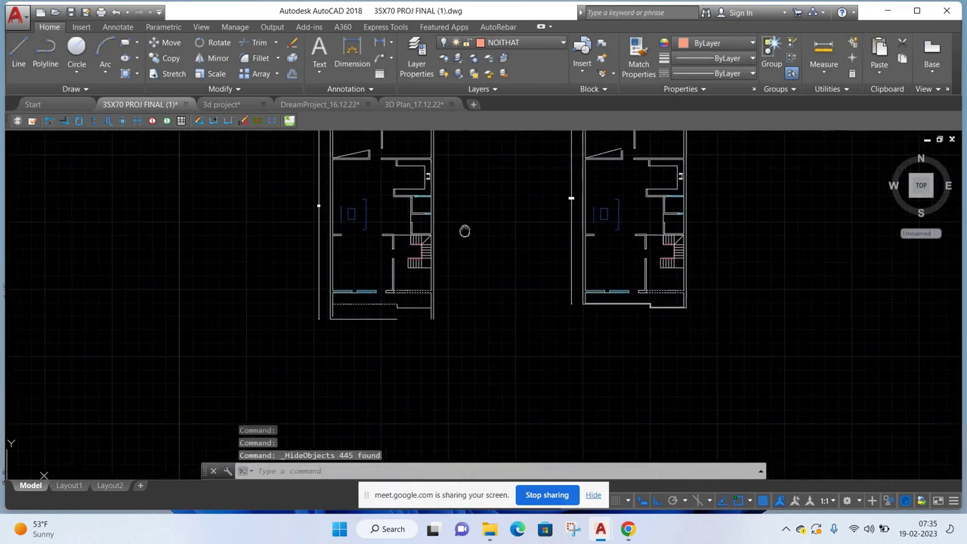
pyautogui.moveTo(464, 232); pyautogui.dragTo(427, 293, button='middle')
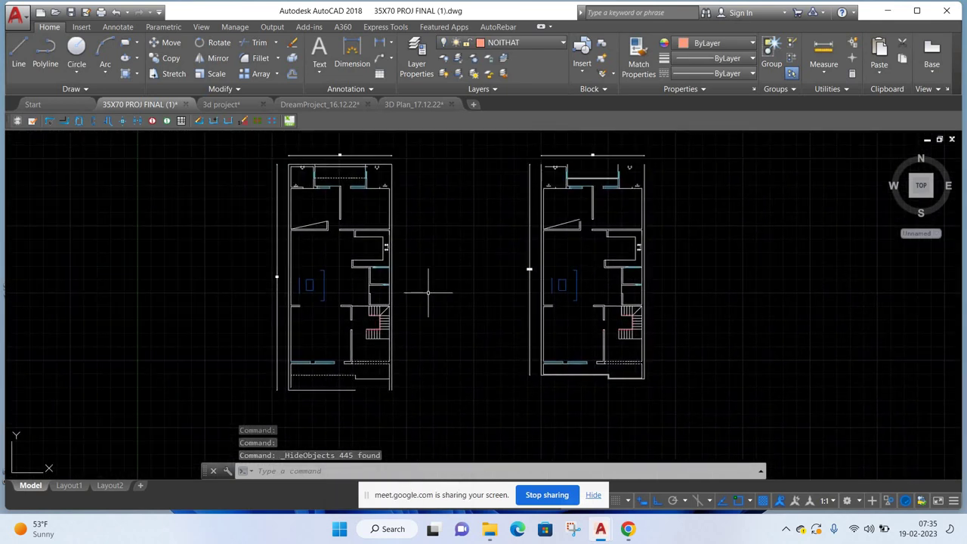
pyautogui.click(858, 503)
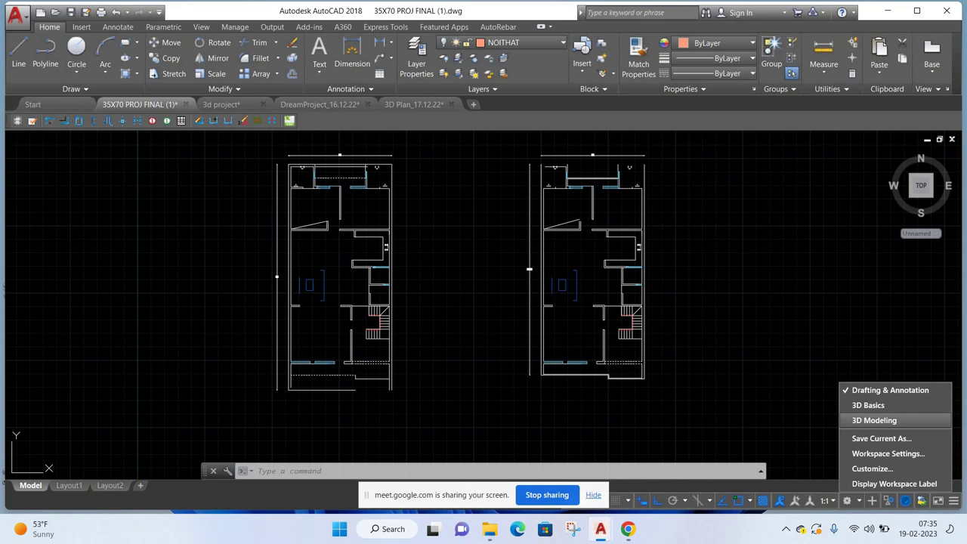
pyautogui.click(876, 420)
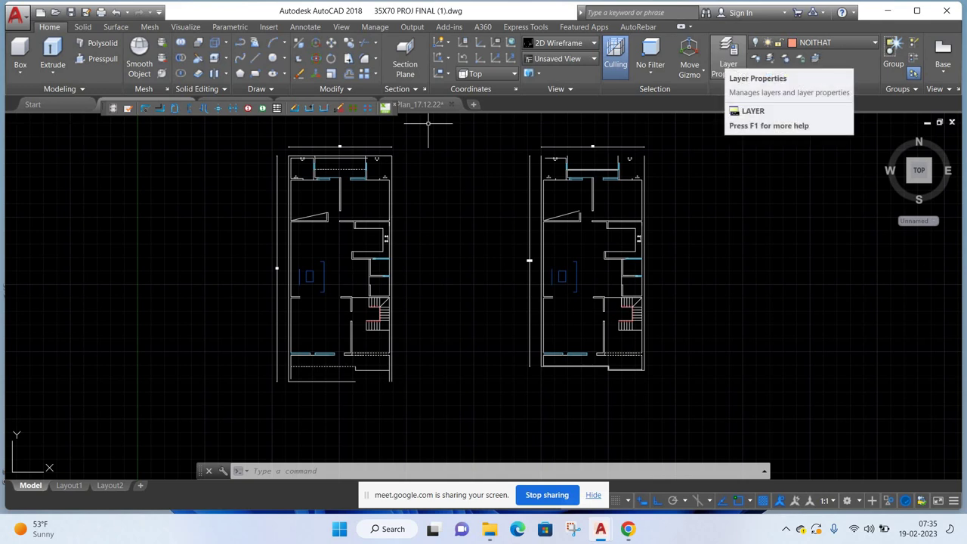
pyautogui.scroll(4, 561, 144)
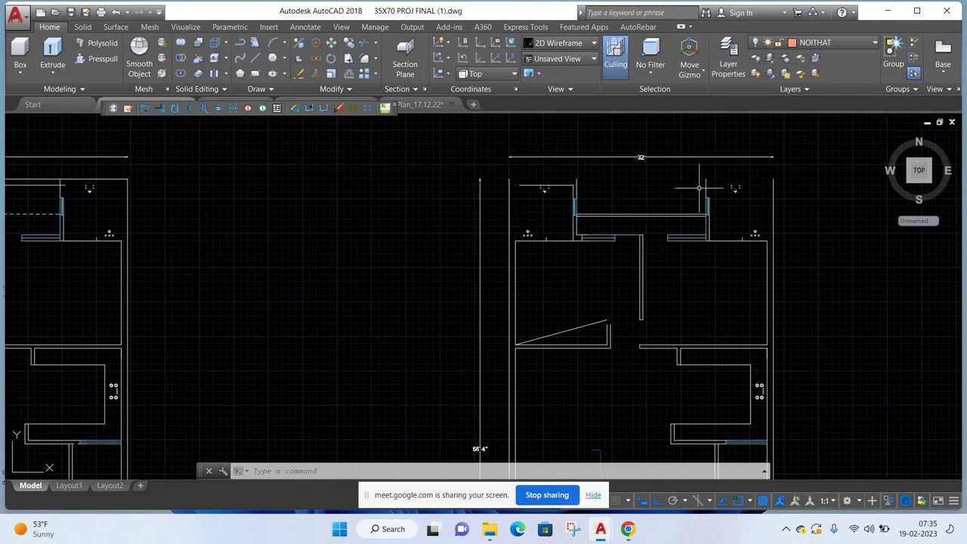
pyautogui.scroll(-2, 749, 204)
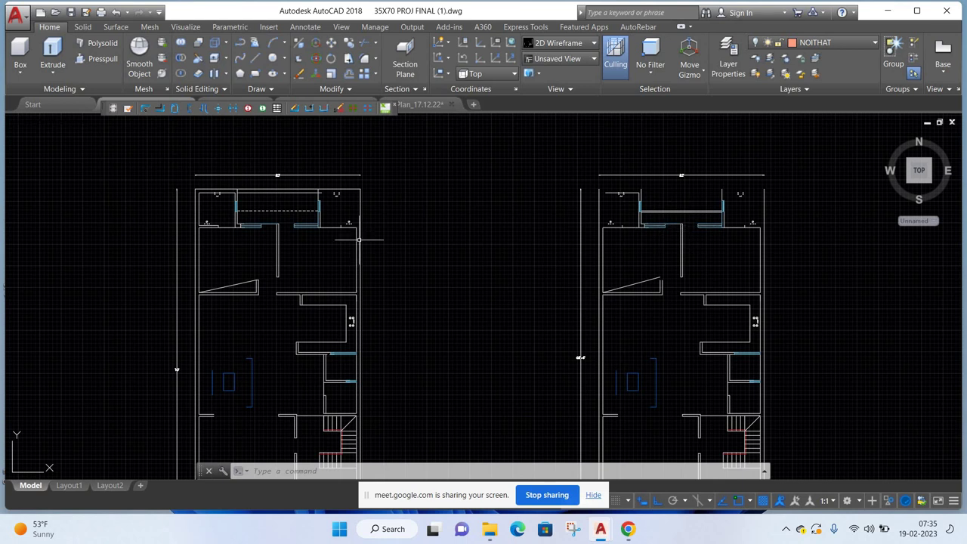
pyautogui.scroll(-2, 295, 221)
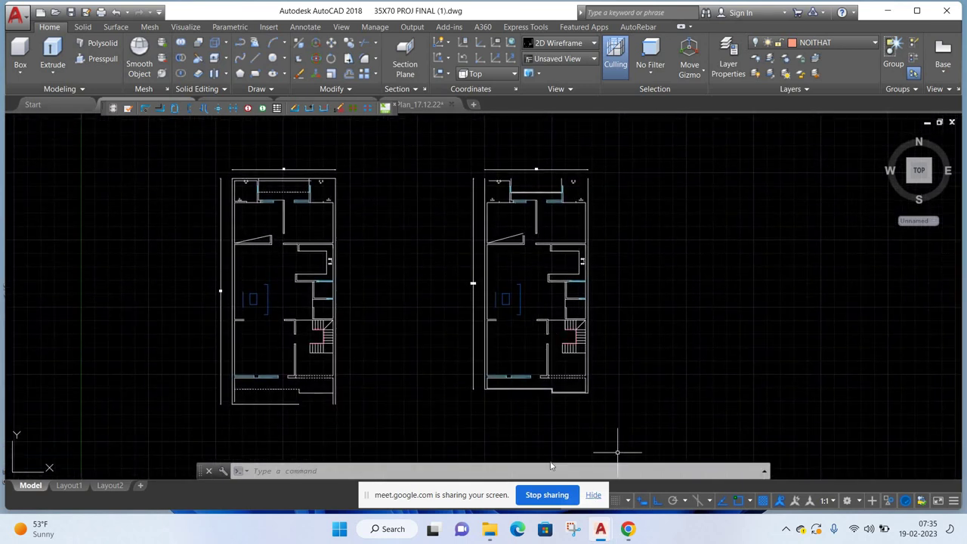
# - Admit the waiting participant to the video call and return to the drawing
pyautogui.moveTo(628, 529)
pyautogui.click(551, 434)
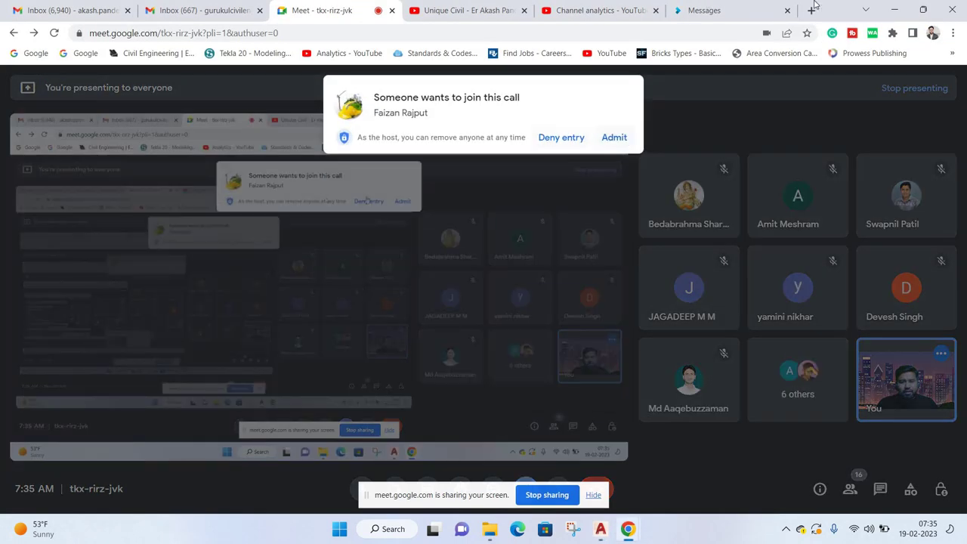
pyautogui.click(614, 136)
pyautogui.click(895, 10)
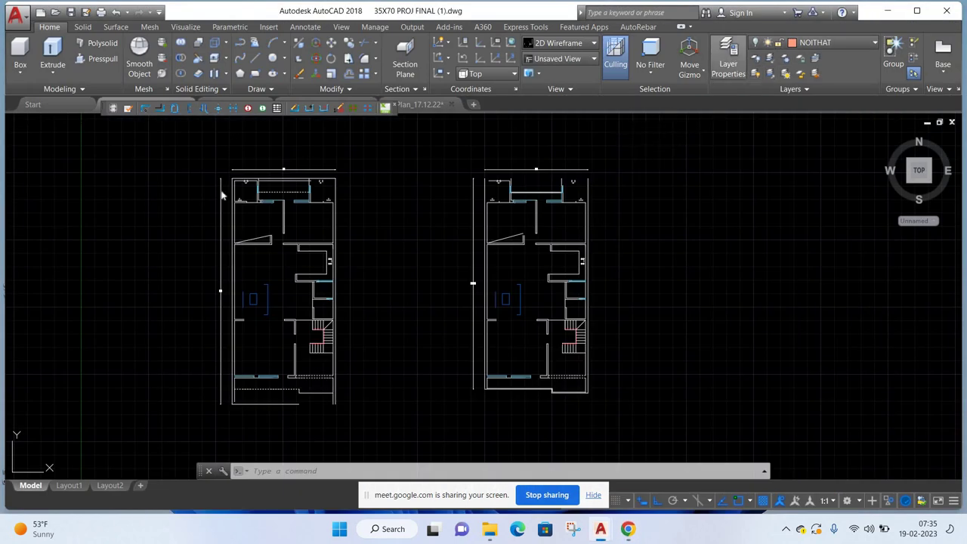
# - Create a new '3d wall' layer with colour 50 using LA, then close the layer manager
pyautogui.write('la')
pyautogui.press('Return')
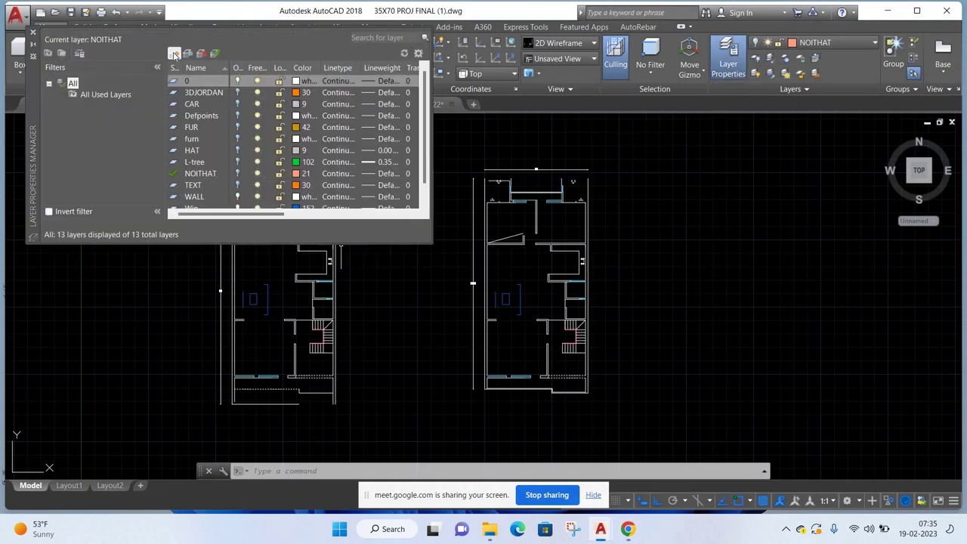
pyautogui.hotkey('alt', 'n')
pyautogui.write('3d wall')
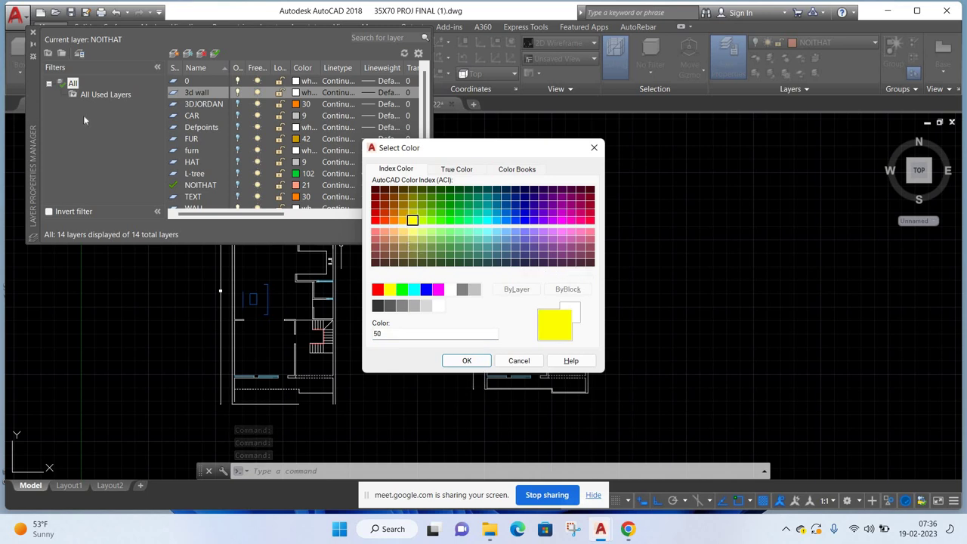
pyautogui.press('Return')
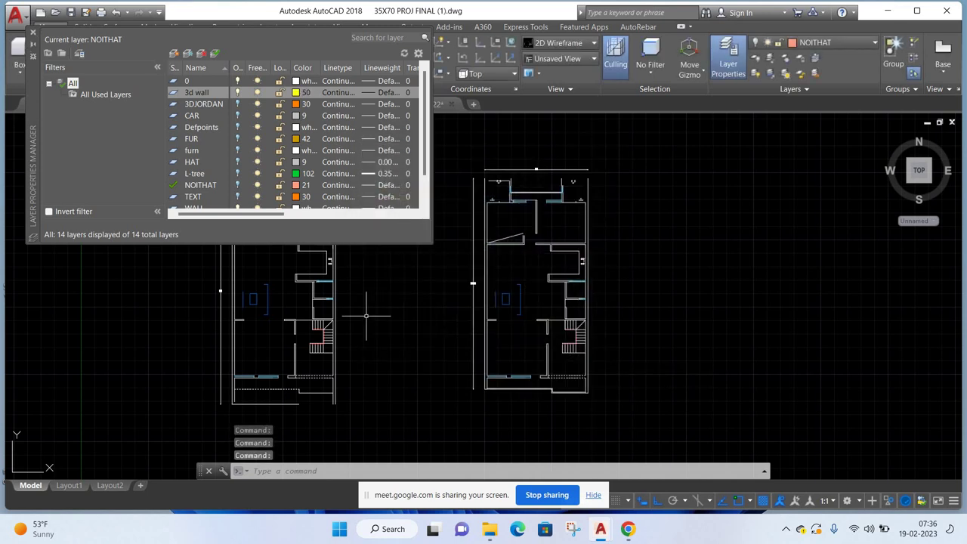
pyautogui.click(33, 32)
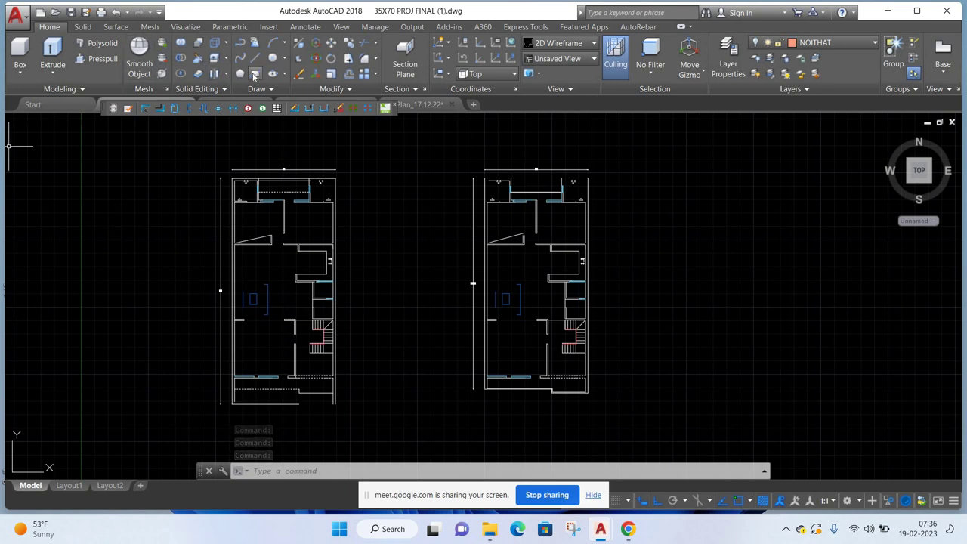
# - Start a rectangle with its first corner on the left plan's top-left wall corner
pyautogui.click(256, 74)
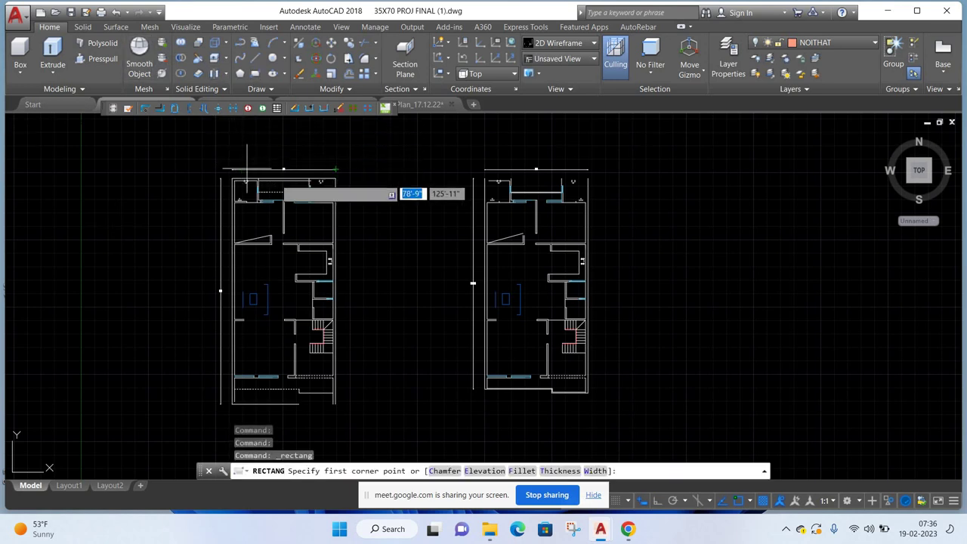
pyautogui.scroll(2, 307, 183)
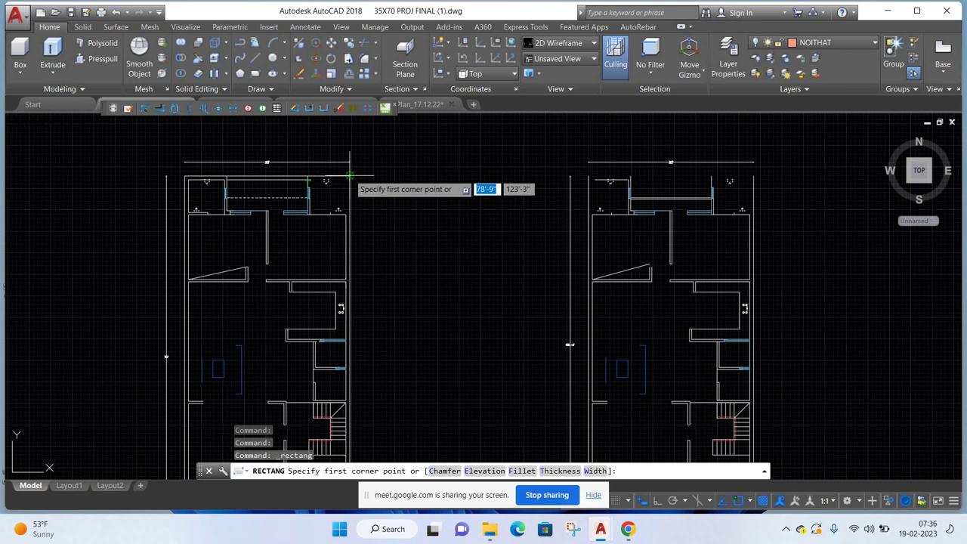
pyautogui.click(350, 176)
pyautogui.scroll(2, 166, 177)
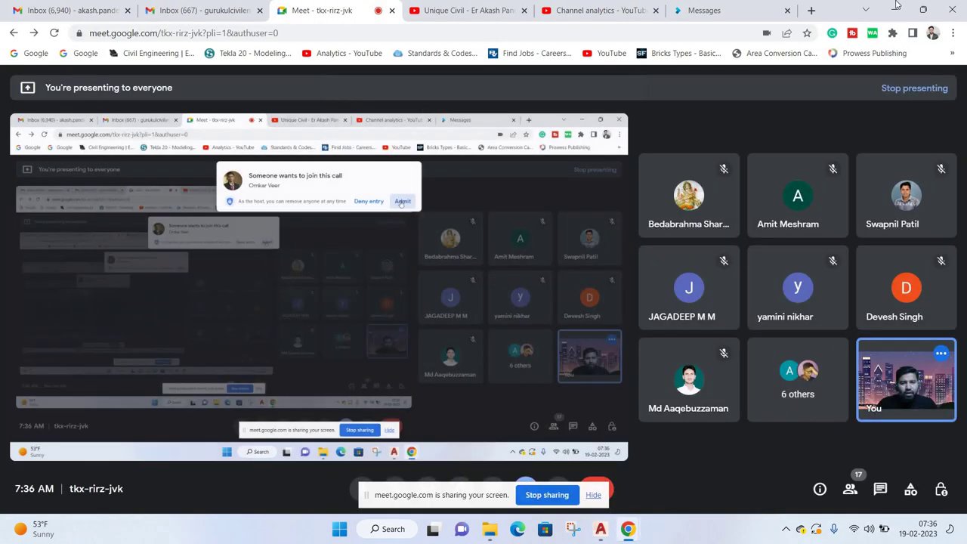
pyautogui.click(896, 5)
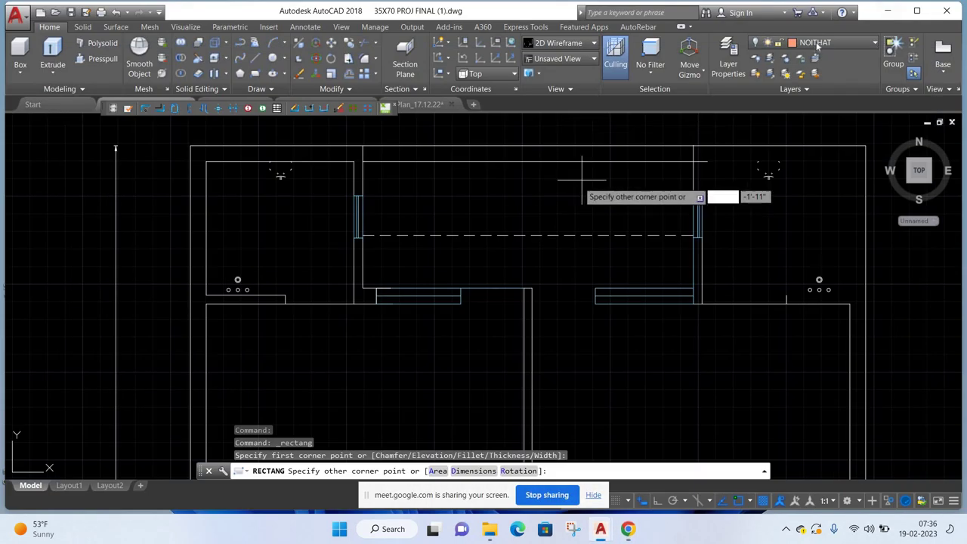
# - Make 3d wall the current layer, cancel the rectangle, and pan to the 32' dimension
pyautogui.click(816, 42)
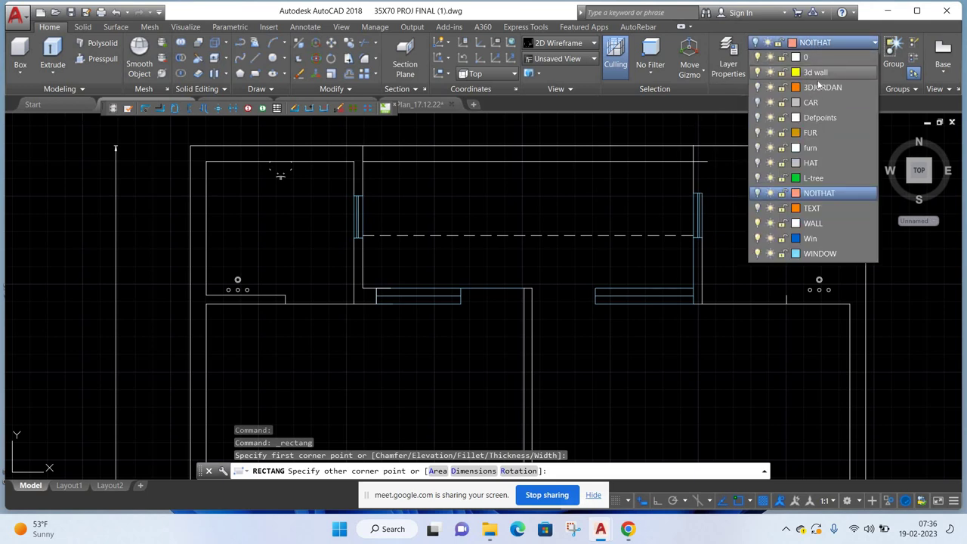
pyautogui.click(816, 72)
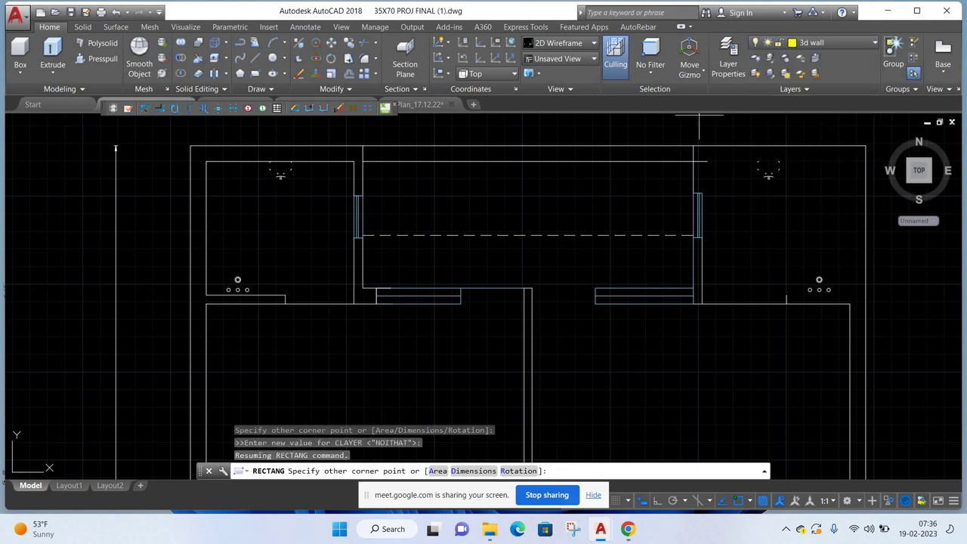
pyautogui.rightClick(470, 199)
pyautogui.click(491, 219)
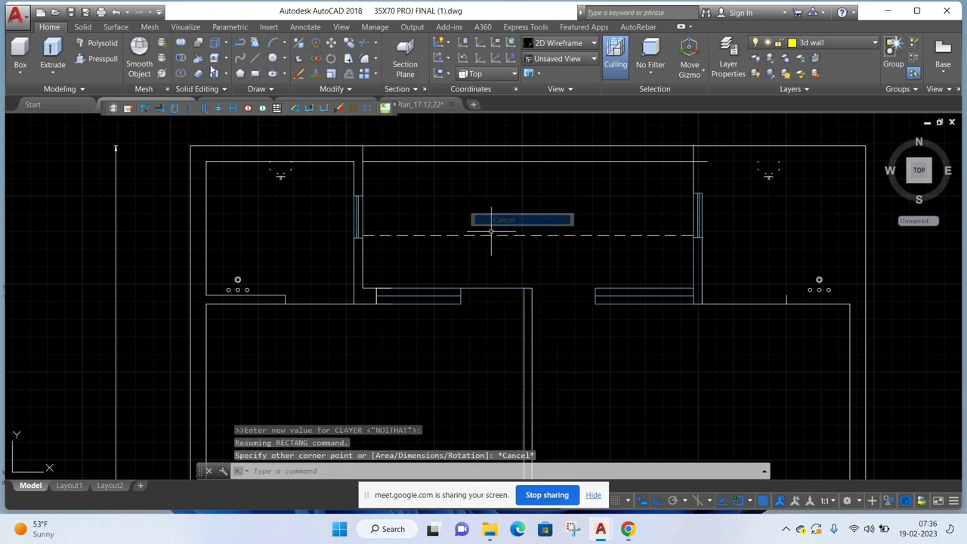
pyautogui.moveTo(555, 204); pyautogui.dragTo(507, 248, button='middle')
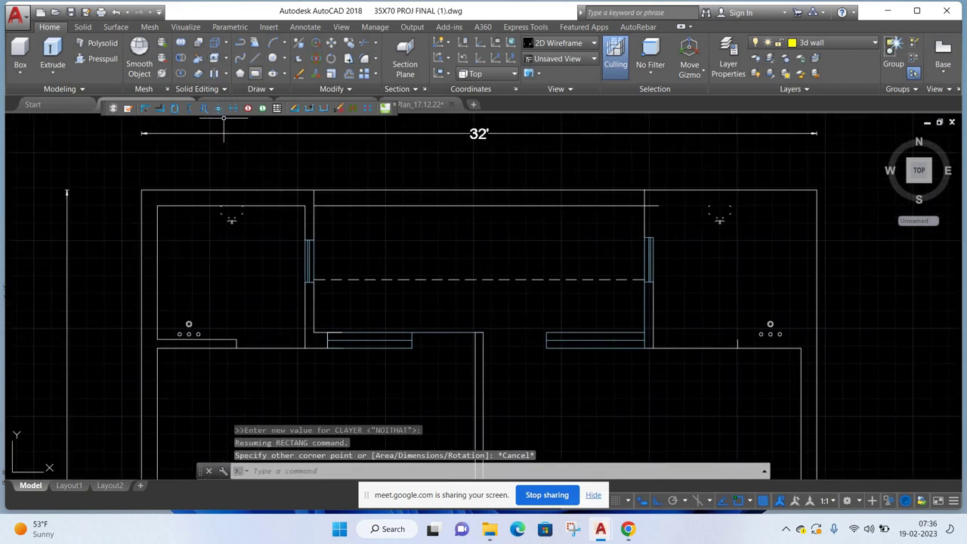
# - Draw a rectangle along the top wall, starting at the top-right wall corner
pyautogui.press('Return')
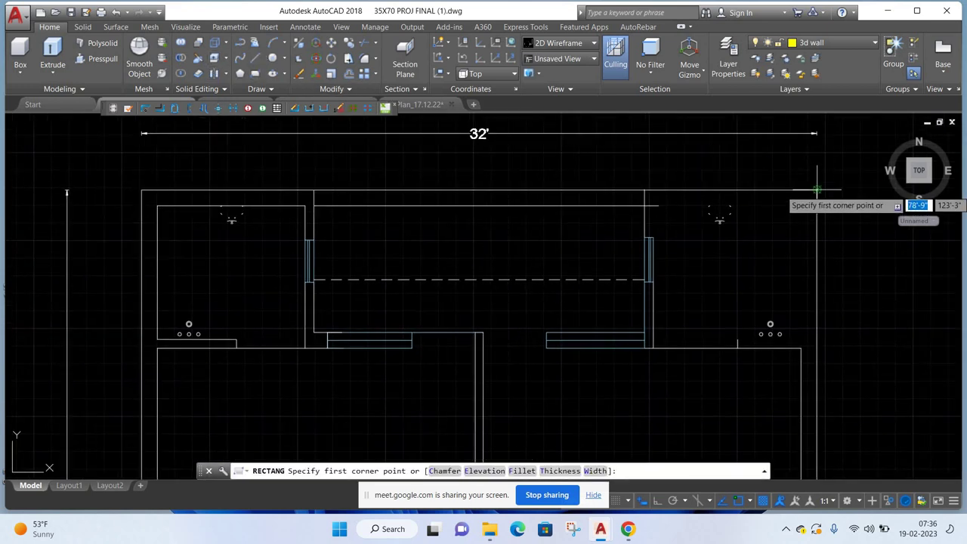
pyautogui.click(817, 189)
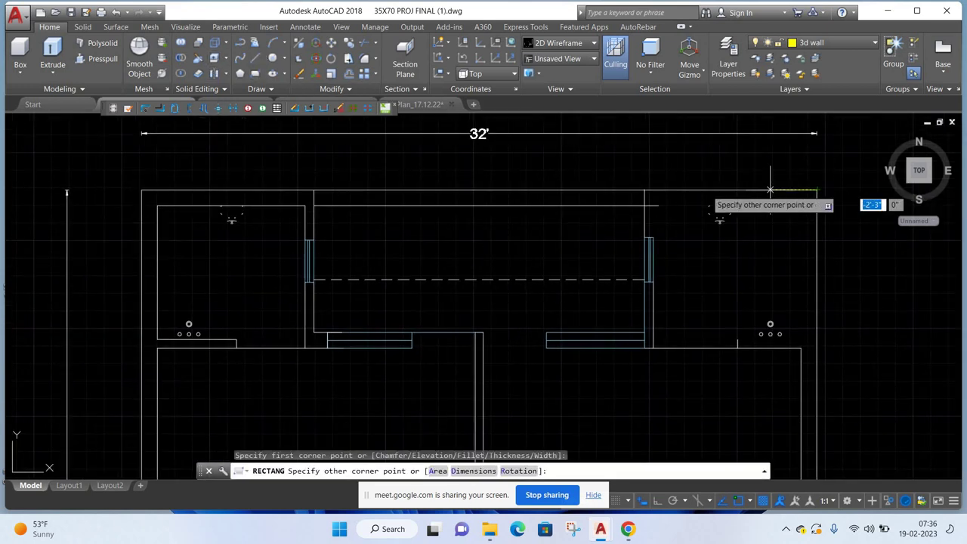
pyautogui.click(155, 202)
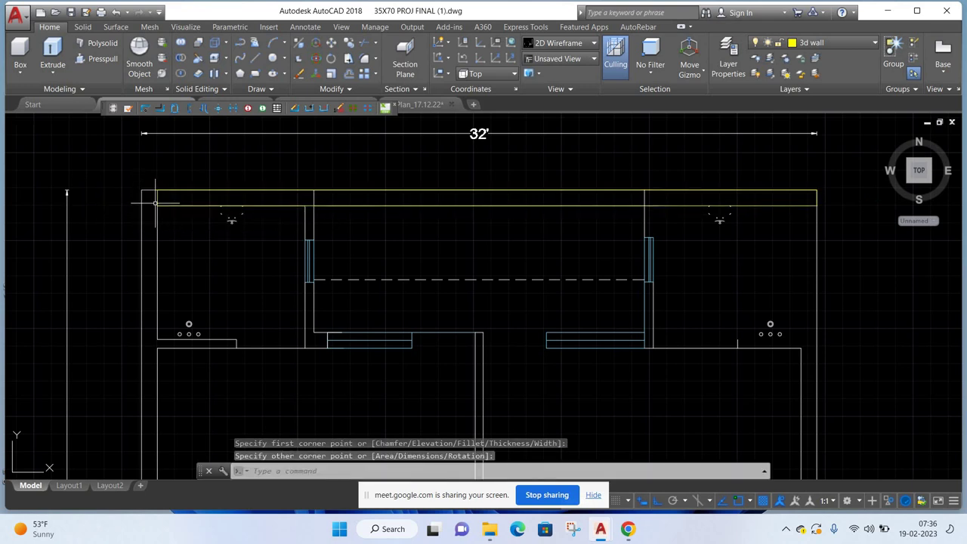
pyautogui.scroll(-3, 202, 225)
pyautogui.moveTo(219, 241); pyautogui.dragTo(199, 205, button='middle')
# - Repeat RECTANG to trace the left wall, starting from its corner
pyautogui.rightClick(199, 204)
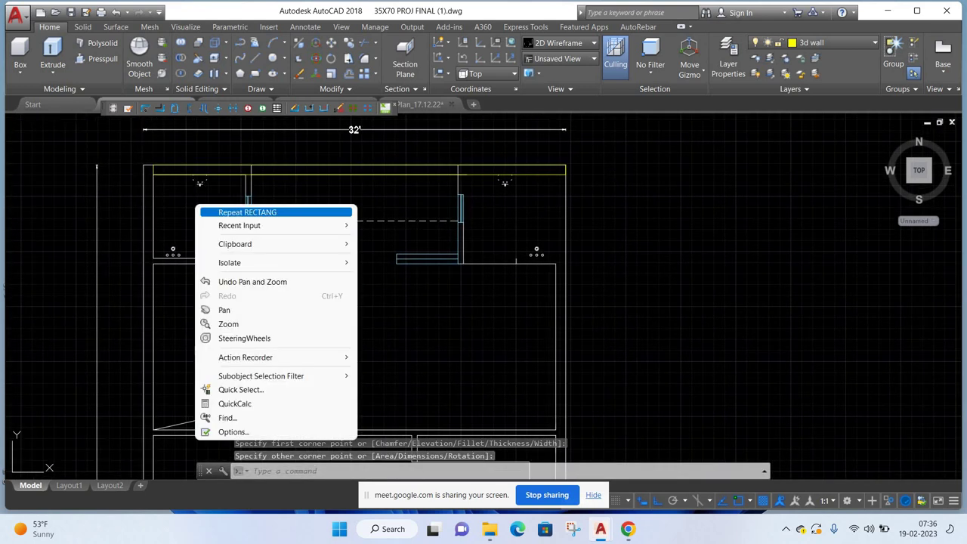
pyautogui.click(234, 210)
pyautogui.scroll(-3, 208, 289)
pyautogui.scroll(2, 222, 349)
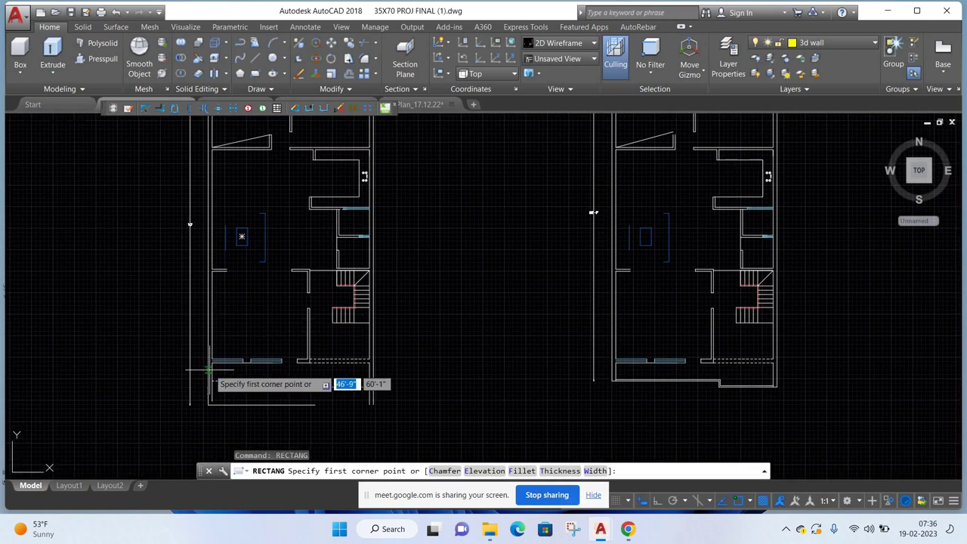
pyautogui.scroll(4, 202, 369)
pyautogui.click(216, 343)
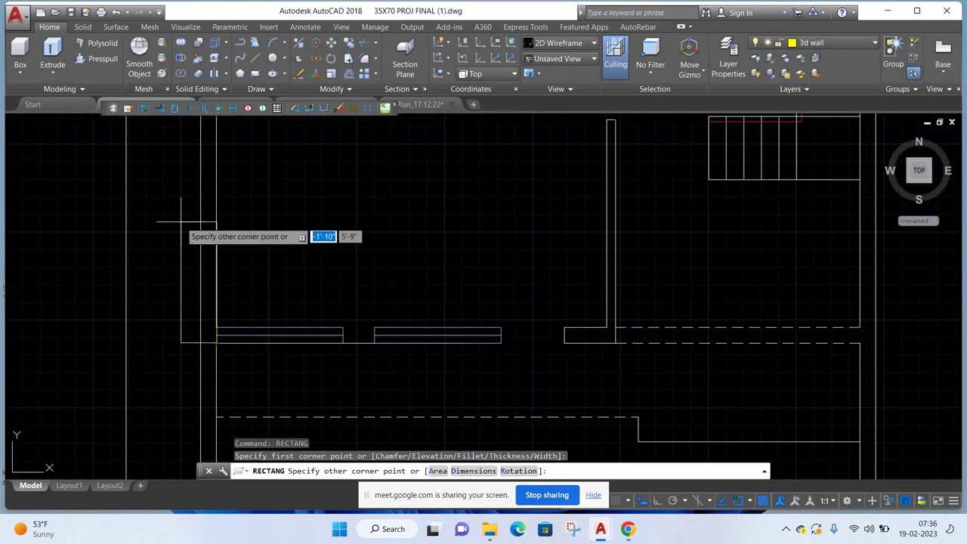
pyautogui.scroll(-3, 199, 230)
pyautogui.scroll(2, 199, 257)
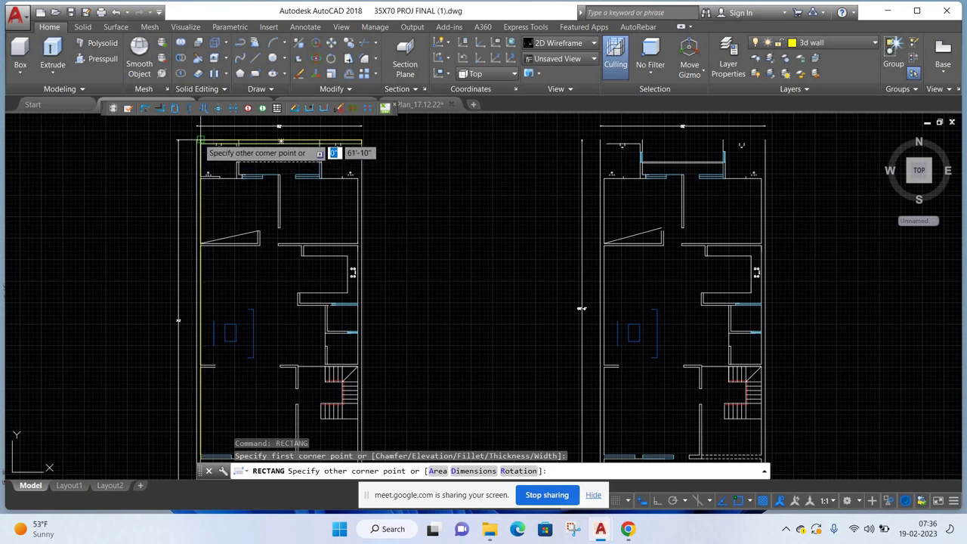
pyautogui.scroll(3, 190, 142)
pyautogui.press('Escape')
# - Outline the right wall with another snapped rectangle
pyautogui.rightClick(295, 189)
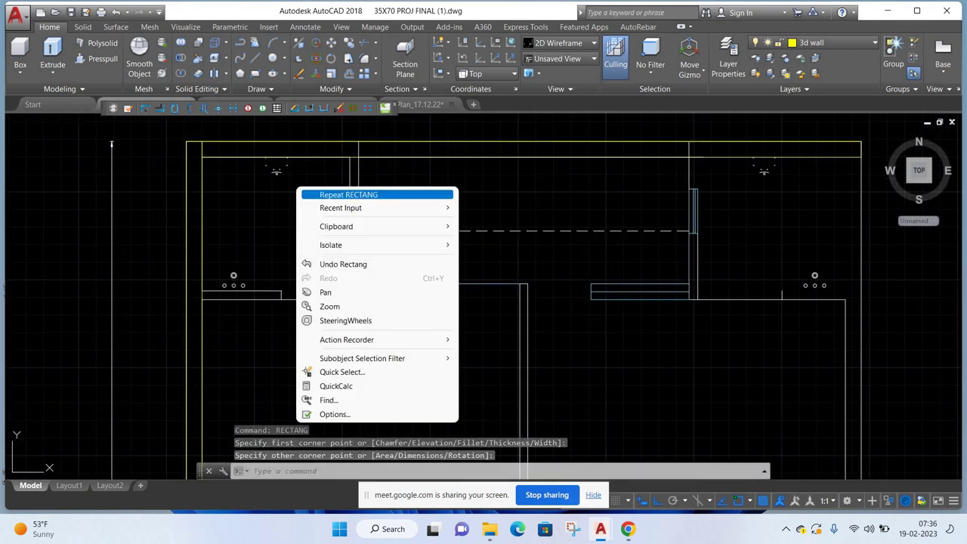
pyautogui.click(345, 192)
pyautogui.scroll(-4, 562, 302)
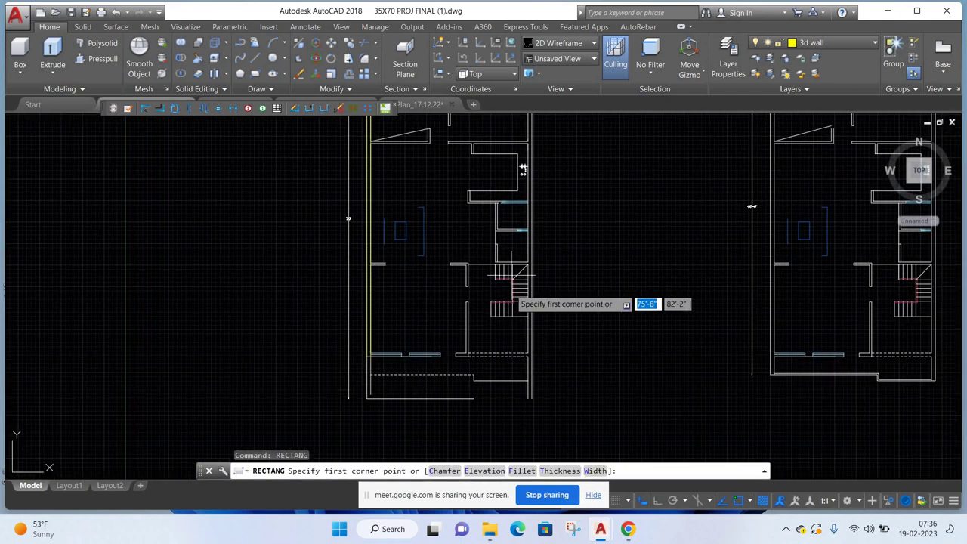
pyautogui.scroll(3, 537, 350)
pyautogui.click(498, 363)
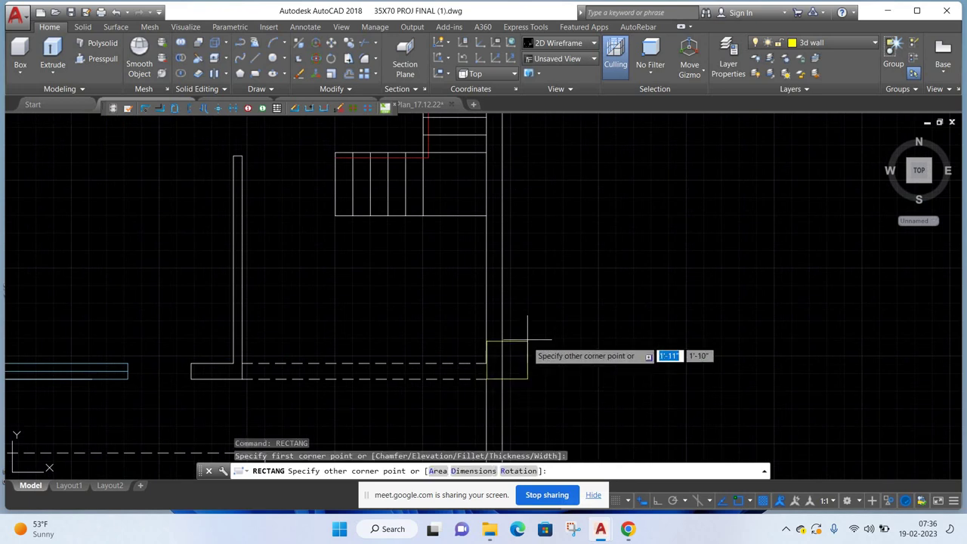
pyautogui.scroll(-3, 522, 227)
pyautogui.scroll(2, 512, 157)
pyautogui.scroll(3, 511, 222)
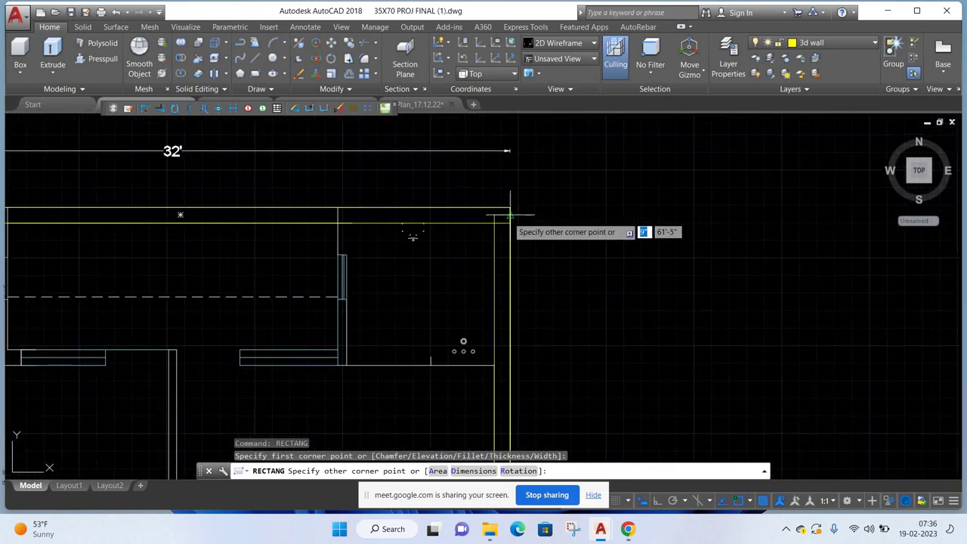
pyautogui.click(511, 222)
pyautogui.scroll(-3, 529, 226)
# - Trace the lower wall with a rectangle from its left end to its right end
pyautogui.rightClick(546, 216)
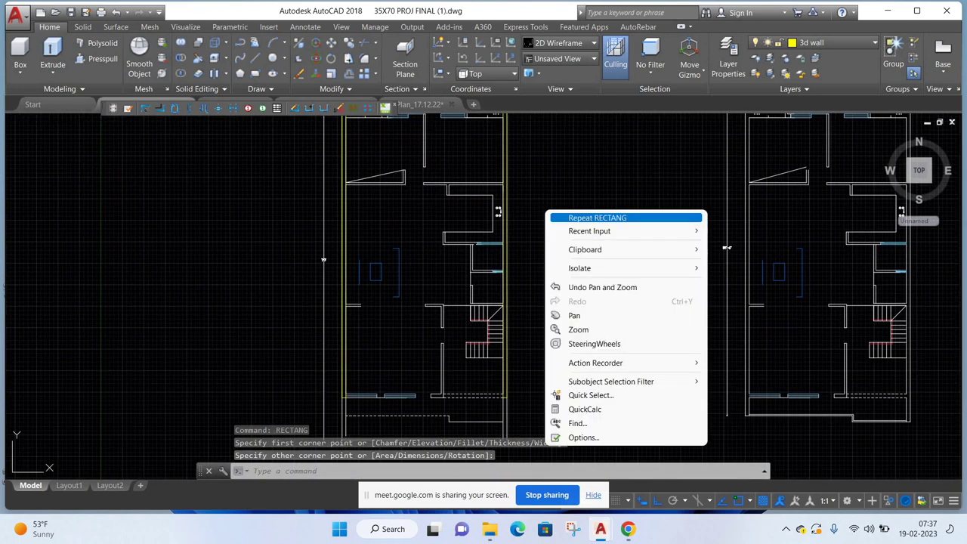
pyautogui.click(574, 217)
pyautogui.scroll(4, 393, 325)
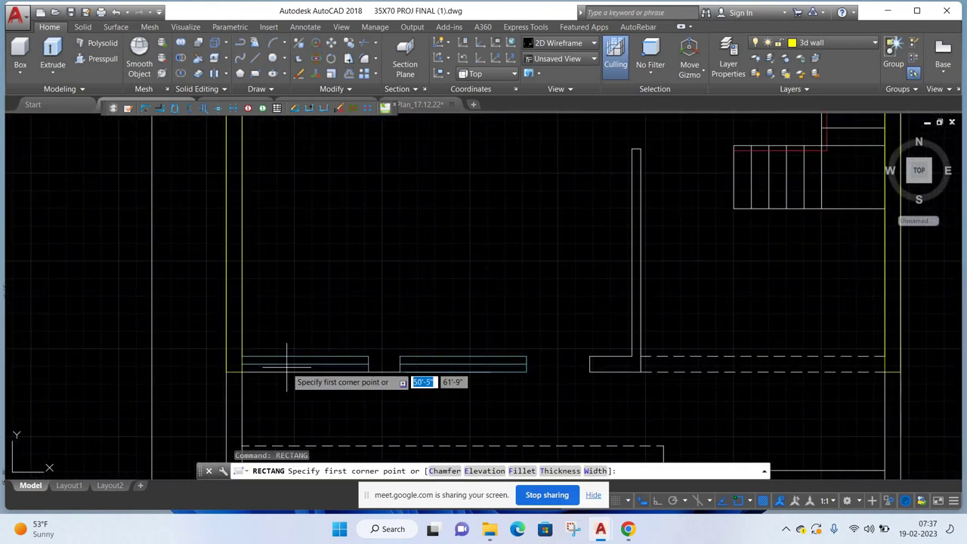
pyautogui.click(241, 364)
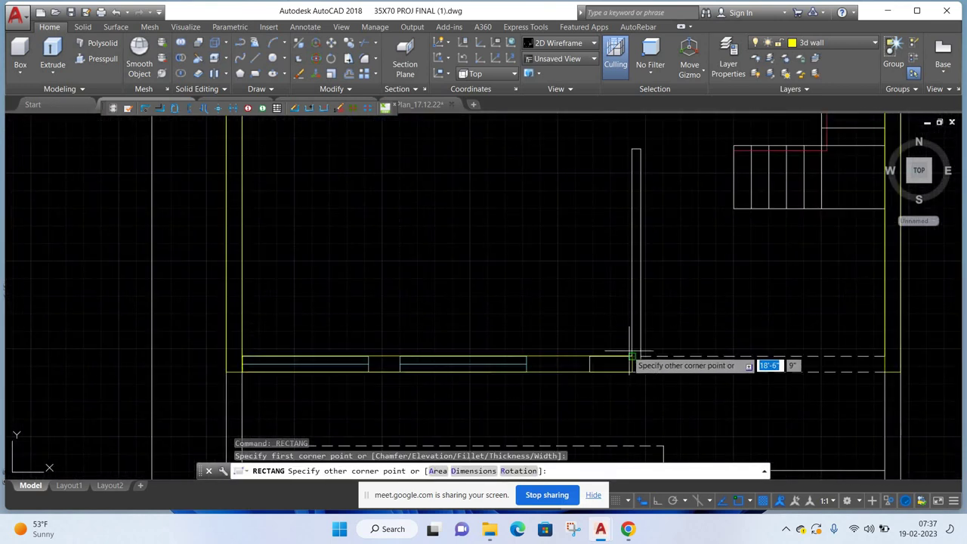
pyautogui.click(633, 356)
# - Outline the first interior wall with a rectangle
pyautogui.rightClick(674, 226)
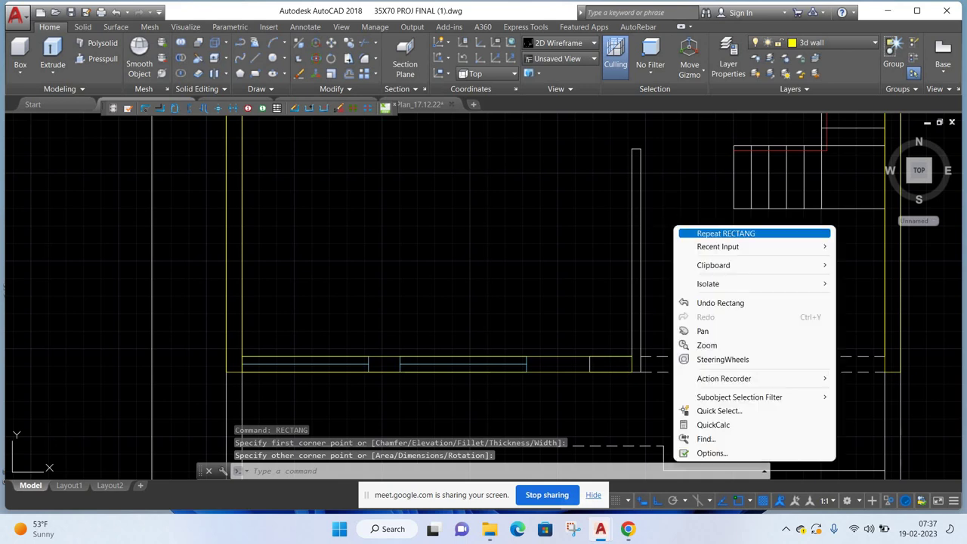
pyautogui.click(684, 231)
pyautogui.click(640, 371)
pyautogui.scroll(-3, 646, 302)
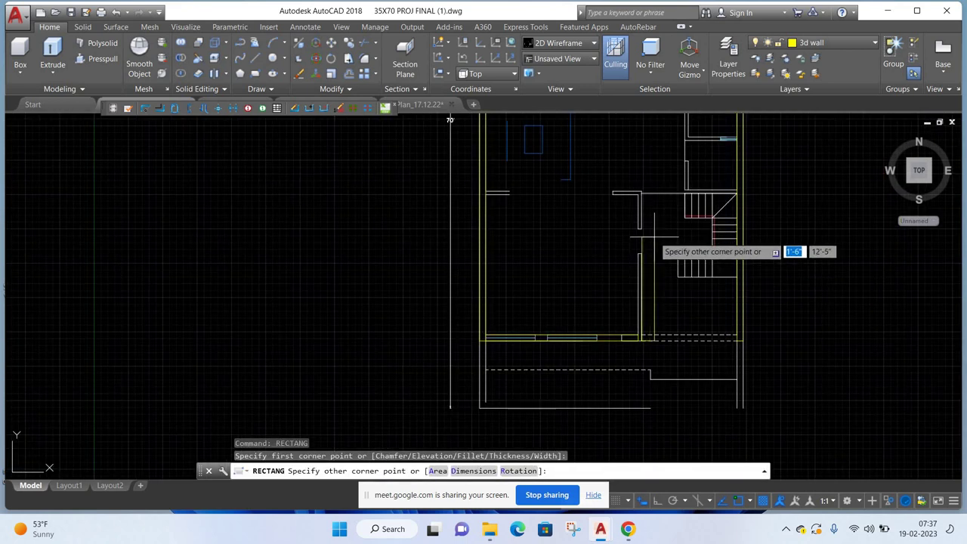
pyautogui.scroll(5, 642, 219)
pyautogui.click(590, 201)
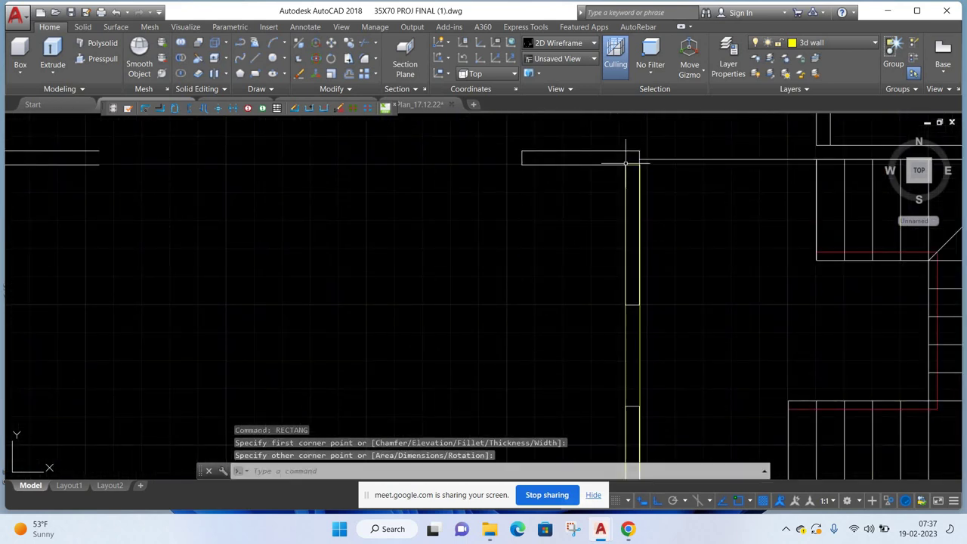
# - Trace the adjoining interior wall with a rectangle
pyautogui.rightClick(588, 198)
pyautogui.click(604, 206)
pyautogui.moveTo(602, 241); pyautogui.dragTo(586, 303, button='middle')
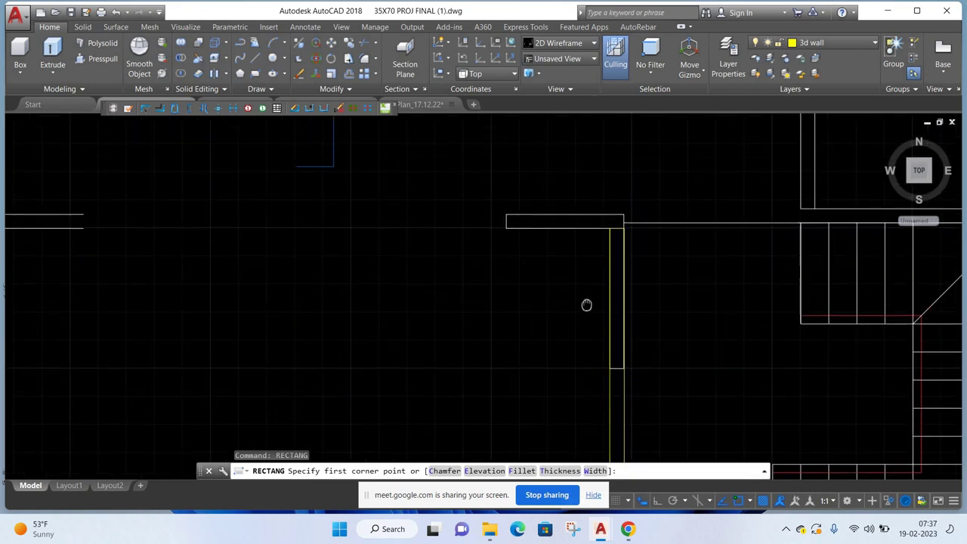
pyautogui.click(622, 226)
pyautogui.scroll(-2, 634, 234)
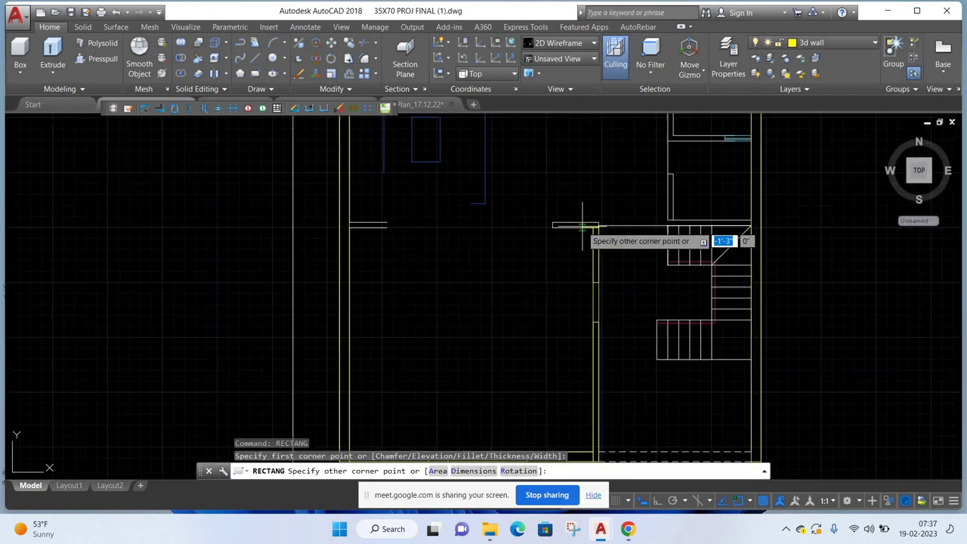
pyautogui.scroll(-2, 574, 227)
pyautogui.scroll(5, 444, 216)
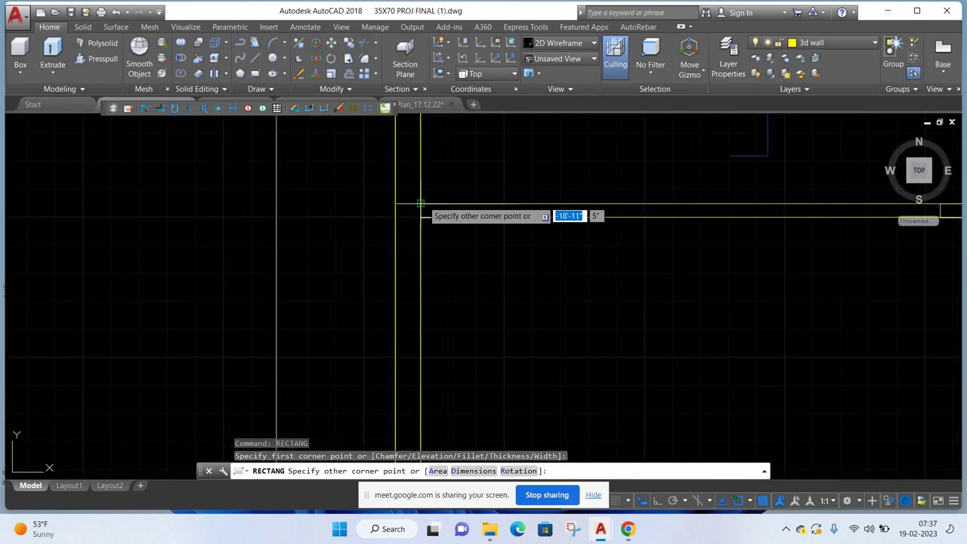
pyautogui.click(421, 202)
# - Center the ground floor plan in view and cancel a restarted rectangle
pyautogui.scroll(-2, 513, 250)
pyautogui.scroll(-2, 561, 181)
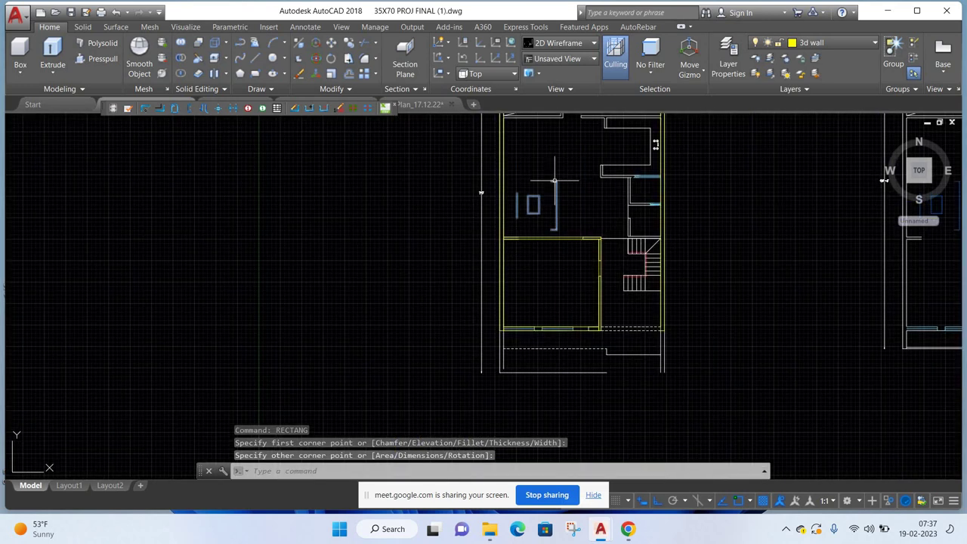
pyautogui.moveTo(555, 180); pyautogui.dragTo(505, 171, button='middle')
pyautogui.moveTo(563, 198); pyautogui.dragTo(512, 189, button='middle')
pyautogui.moveTo(597, 226); pyautogui.dragTo(524, 219, button='middle')
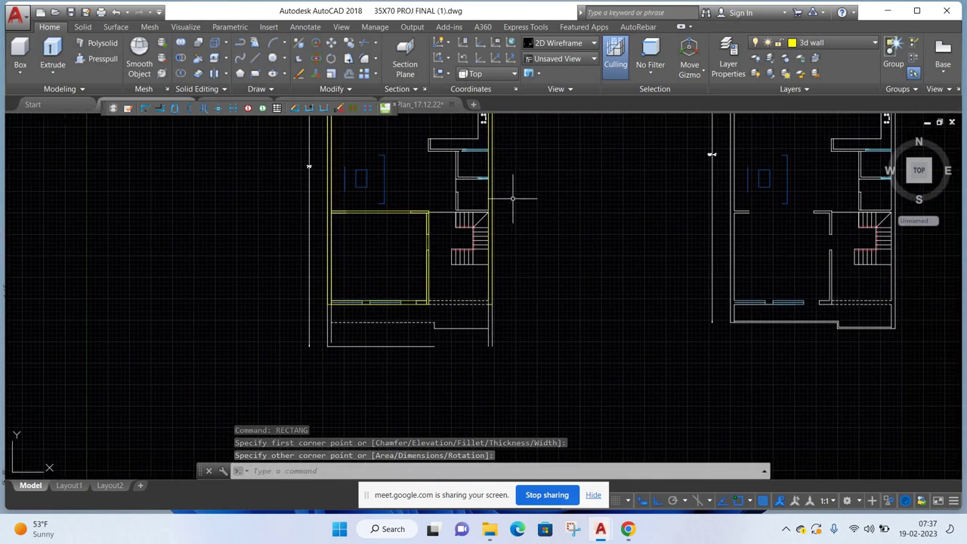
pyautogui.rightClick(512, 198)
pyautogui.click(544, 203)
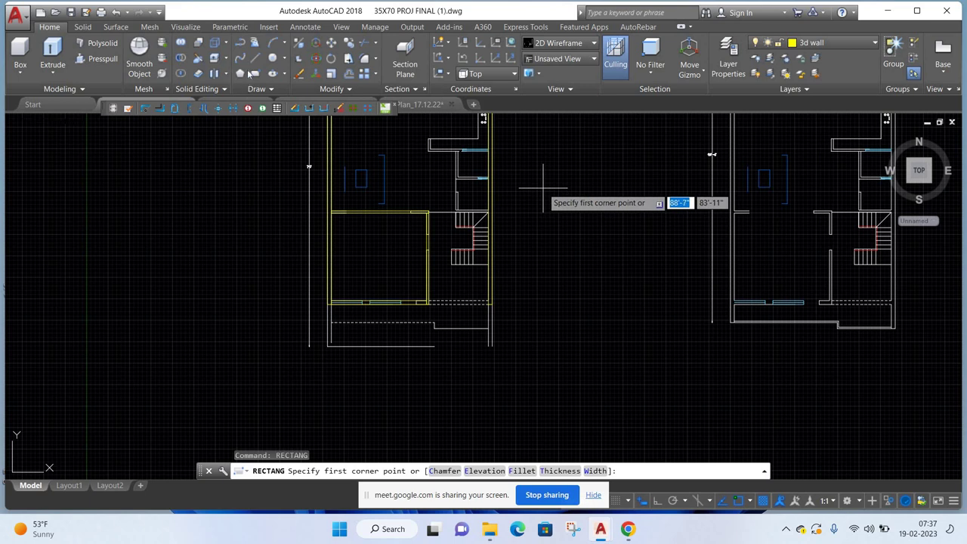
pyautogui.press('Escape')
# - Start a rectangle at the stair wall corner, then cancel it unfinished
pyautogui.click(255, 73)
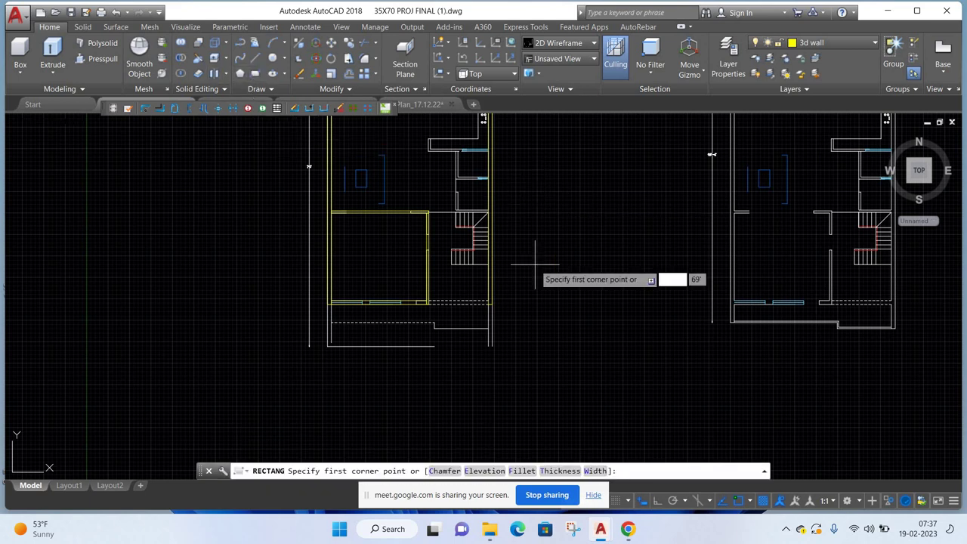
pyautogui.moveTo(536, 249); pyautogui.dragTo(494, 405, button='middle')
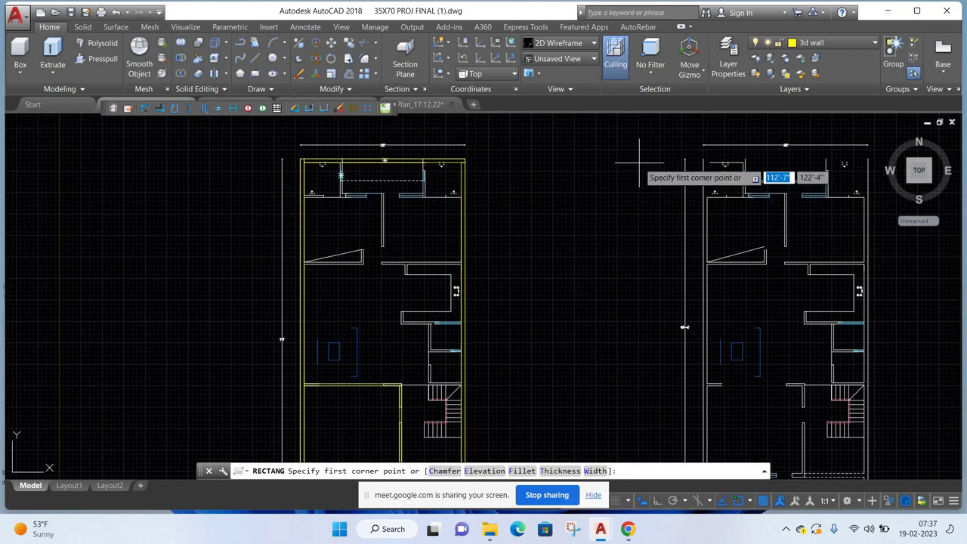
pyautogui.moveTo(455, 366); pyautogui.dragTo(445, 259, button='middle')
pyautogui.scroll(2, 441, 247)
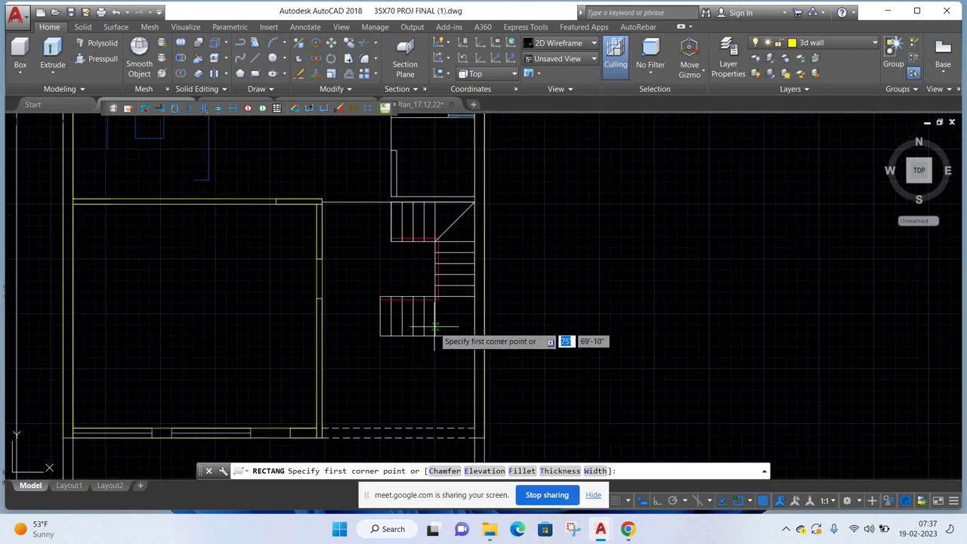
pyautogui.scroll(1, 453, 253)
pyautogui.click(445, 242)
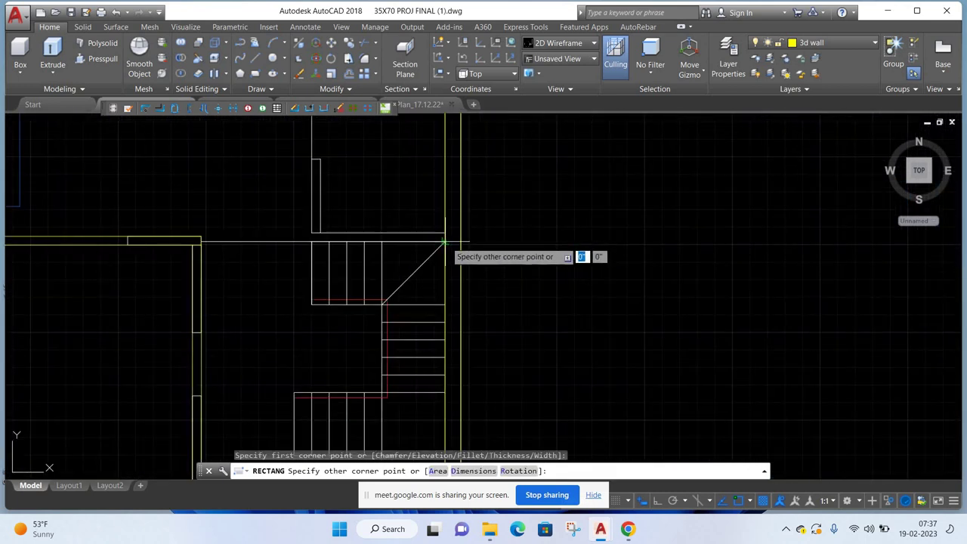
pyautogui.press('Escape')
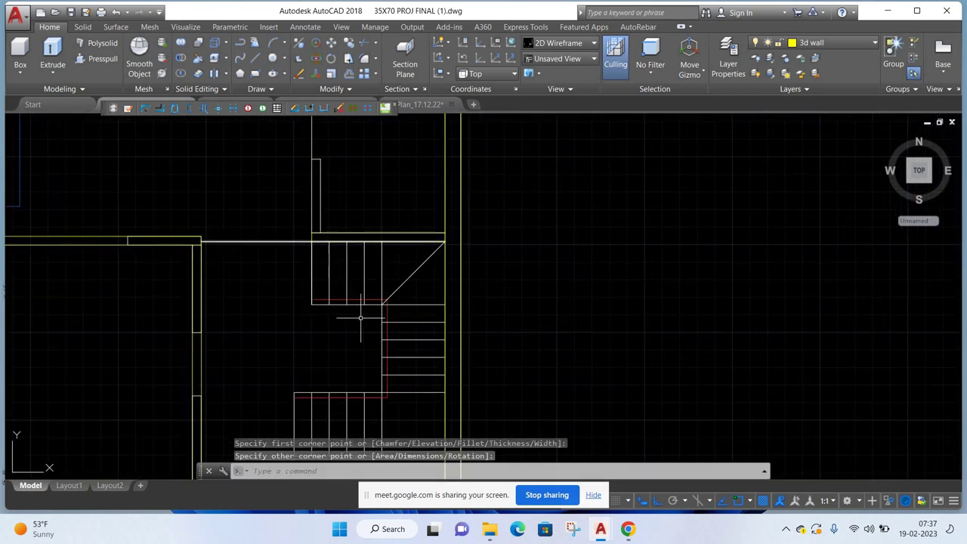
# - Draw the narrow rectangle over the front-left vertical wall, from its top corner downward
pyautogui.scroll(-1, 587, 291)
pyautogui.scroll(-1, 578, 269)
pyautogui.moveTo(579, 270)
pyautogui.mouseDown(button='middle')
pyautogui.moveTo(576, 283)
pyautogui.moveTo(605, 217)
pyautogui.mouseUp(button='middle')
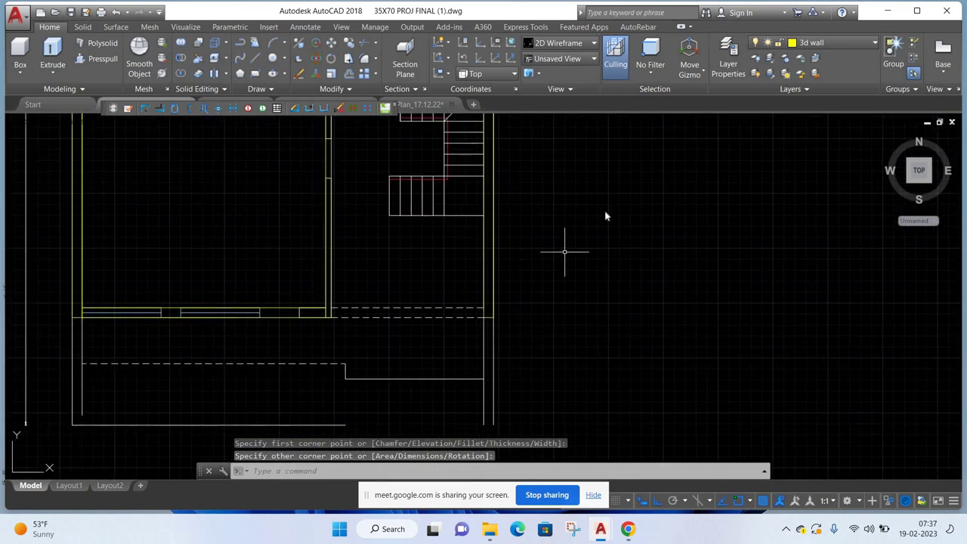
pyautogui.rightClick(605, 212)
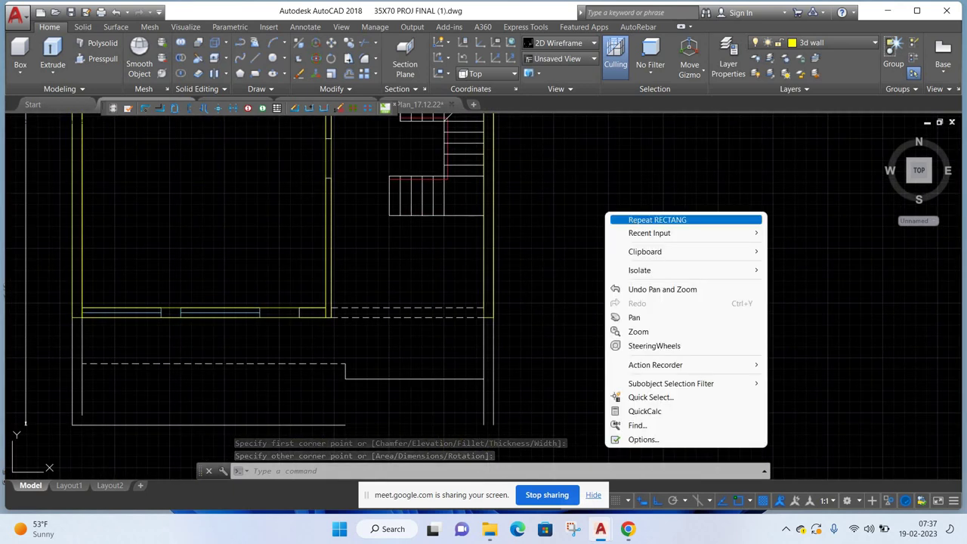
pyautogui.click(631, 220)
pyautogui.scroll(-3, 626, 216)
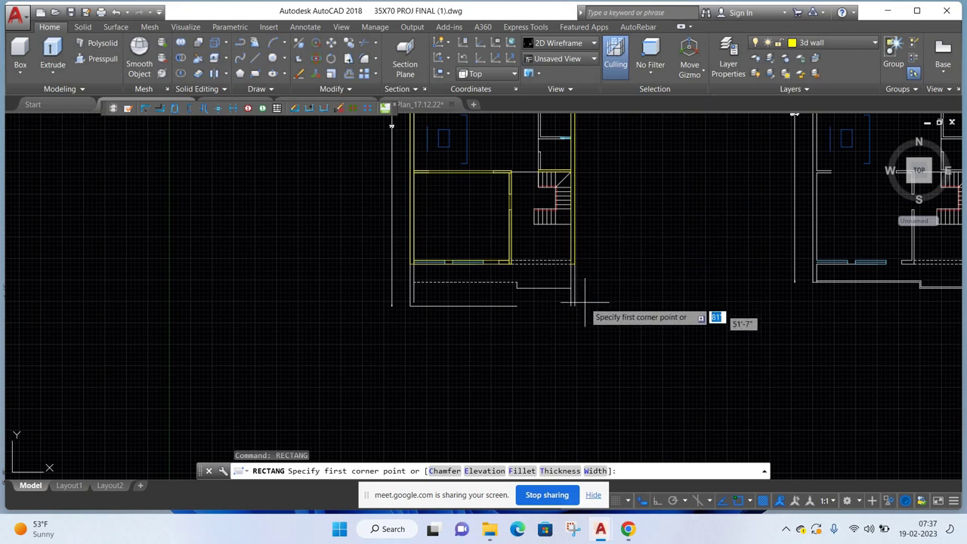
pyautogui.moveTo(694, 176); pyautogui.dragTo(630, 425, button='middle')
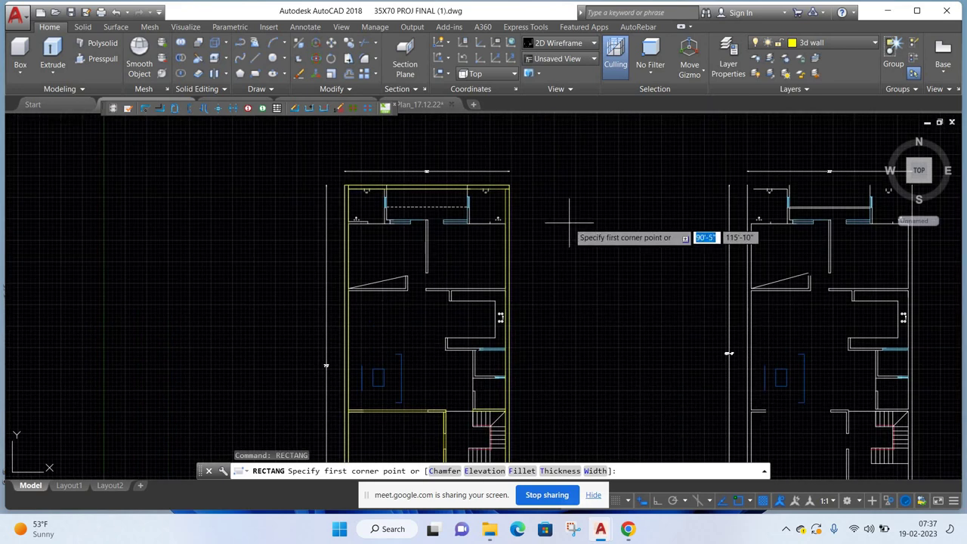
pyautogui.scroll(5, 389, 194)
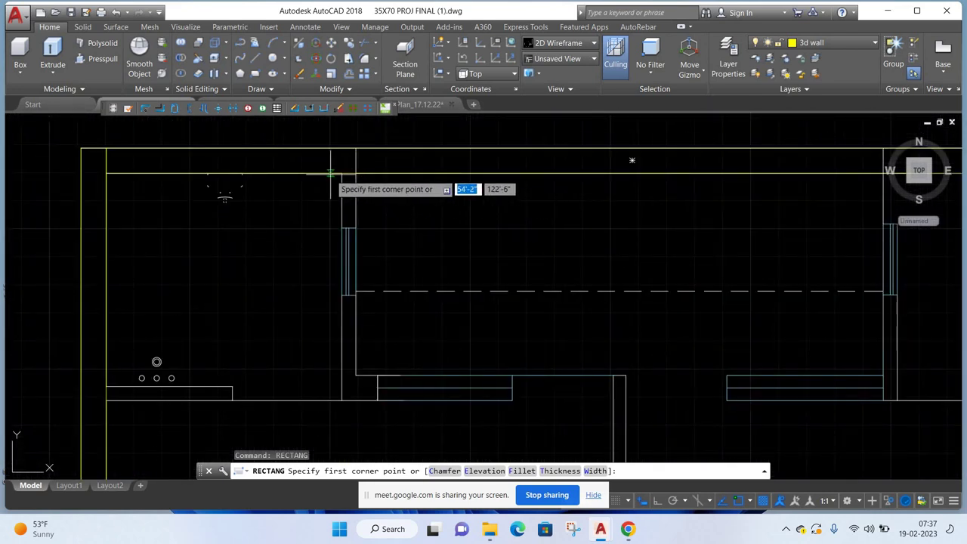
pyautogui.click(343, 173)
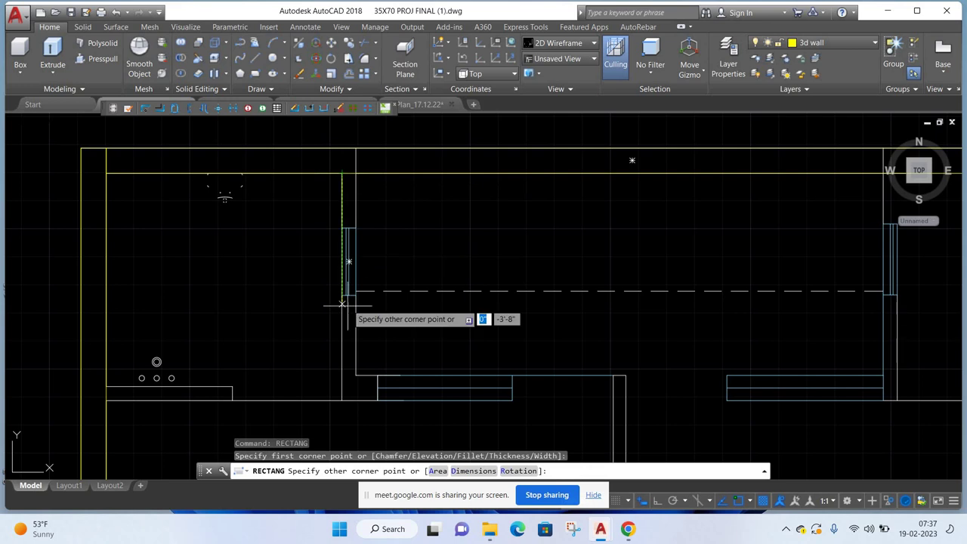
pyautogui.click(355, 376)
pyautogui.moveTo(627, 529)
pyautogui.click(559, 434)
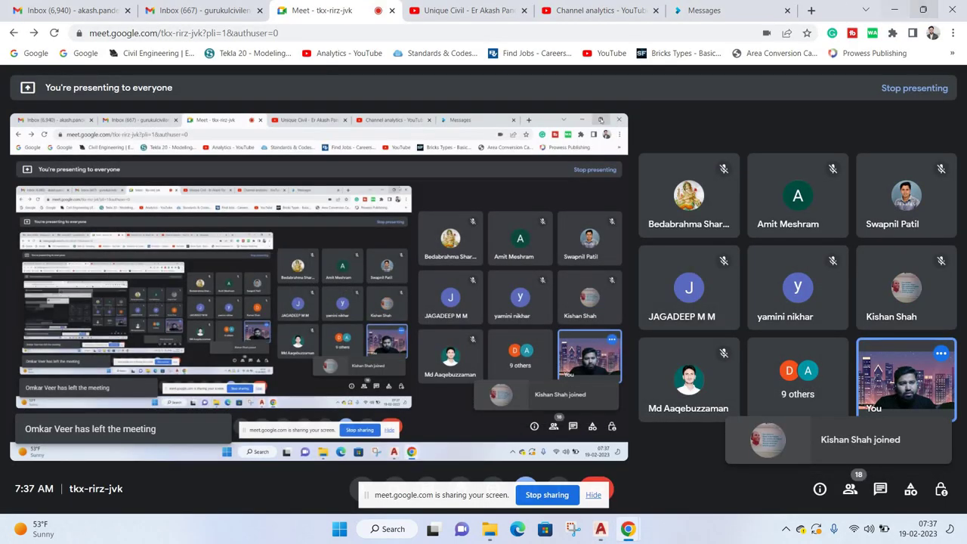
pyautogui.click(895, 10)
# - Trace the front room's right wall with a rectangle from its lower end upward
pyautogui.scroll(2, 492, 320)
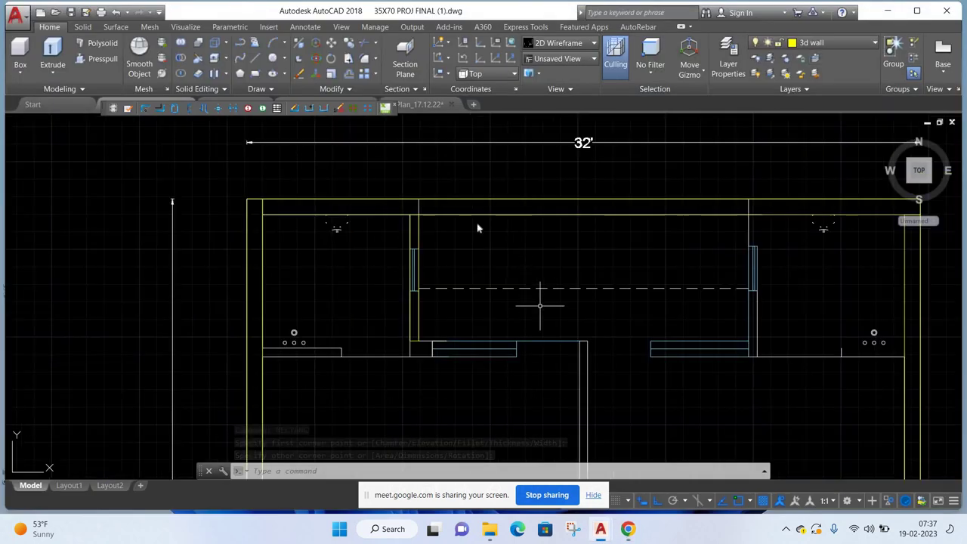
pyautogui.moveTo(539, 302); pyautogui.dragTo(433, 275, button='middle')
pyautogui.rightClick(479, 224)
pyautogui.click(522, 231)
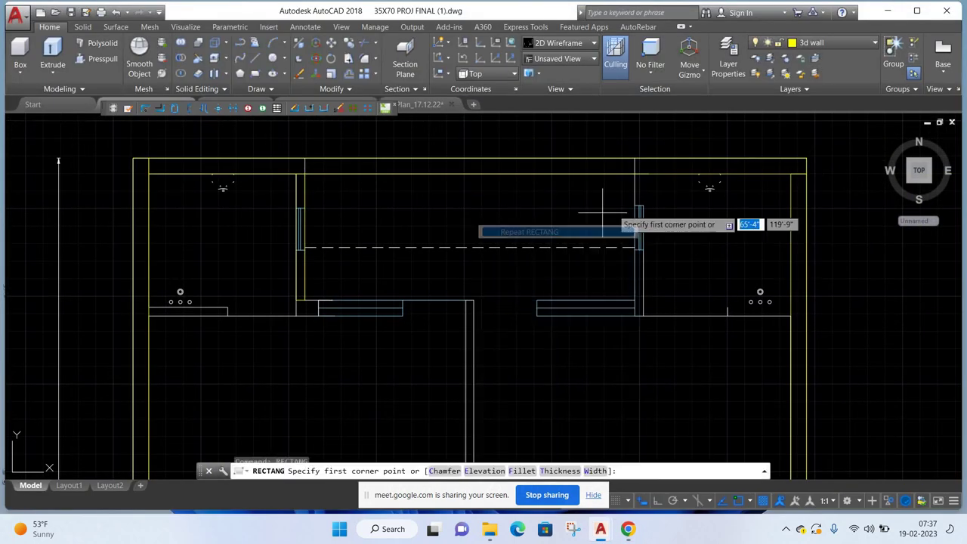
pyautogui.click(643, 315)
pyautogui.click(635, 173)
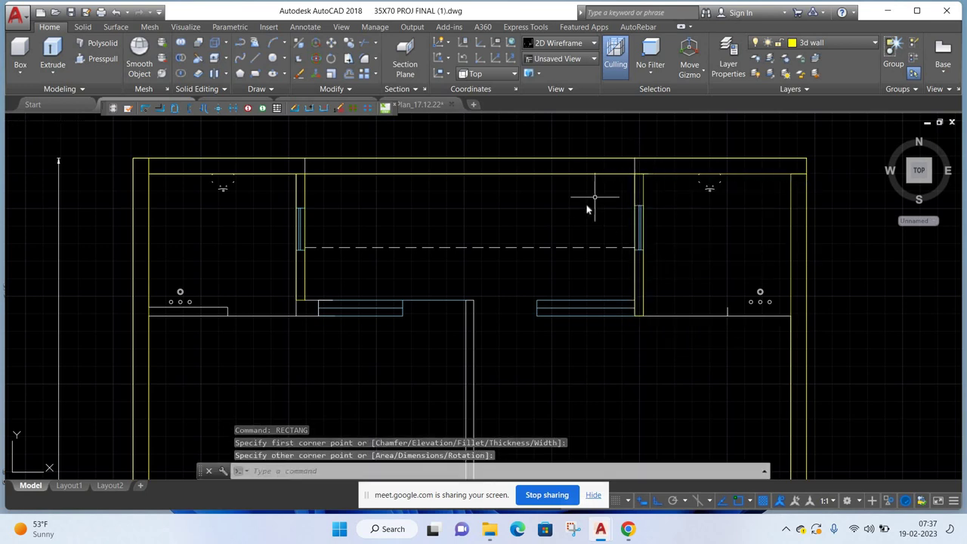
# - Outline the two horizontal wall strips left of the central wall corner
pyautogui.rightClick(569, 203)
pyautogui.click(581, 210)
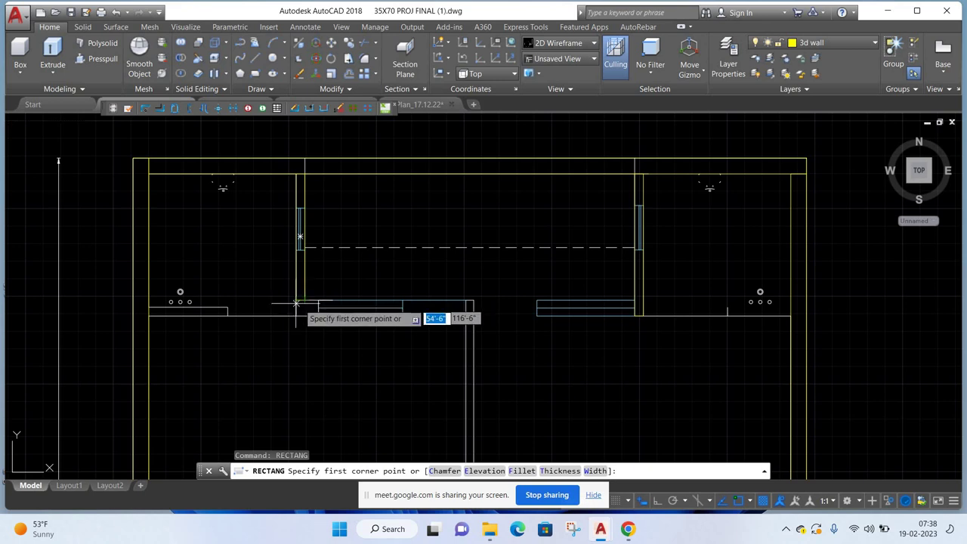
pyautogui.click(470, 304)
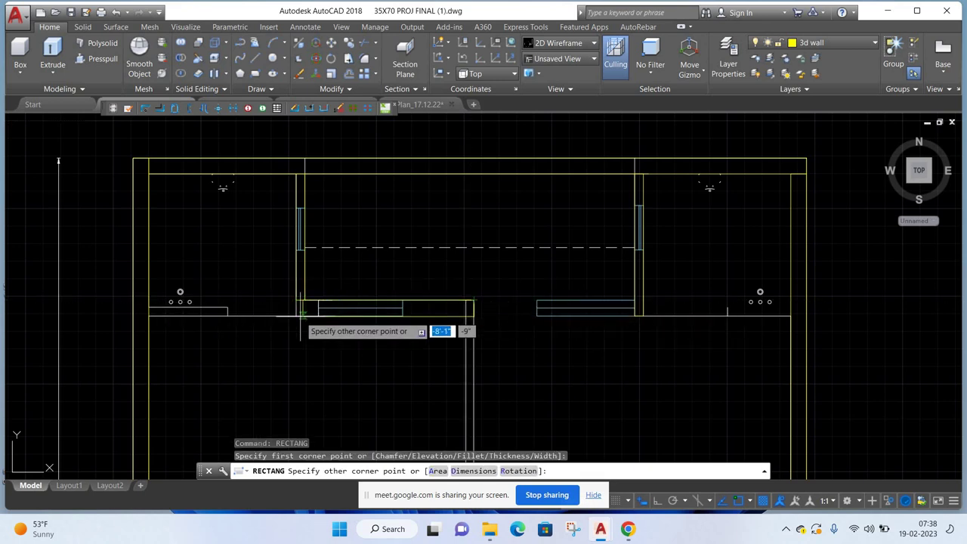
pyautogui.click(296, 315)
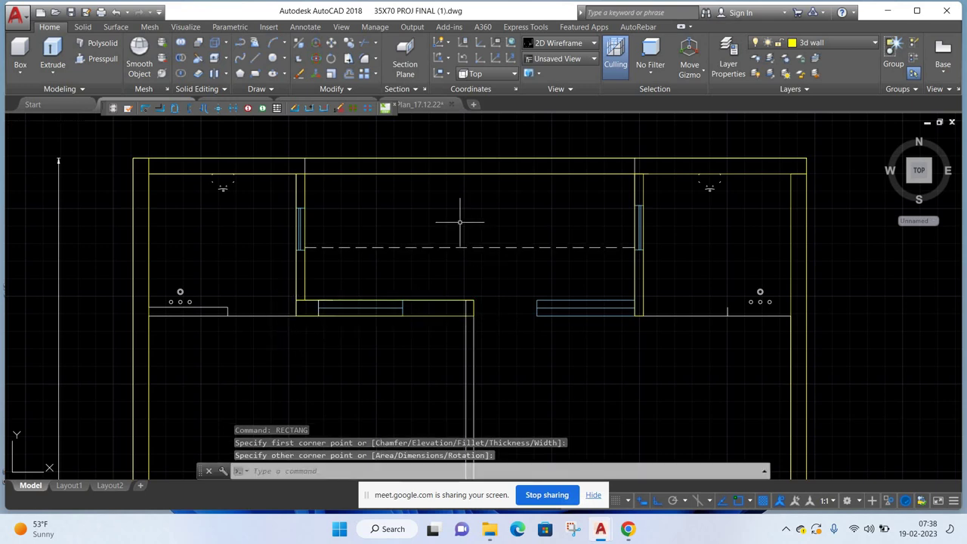
pyautogui.rightClick(460, 222)
pyautogui.click(495, 231)
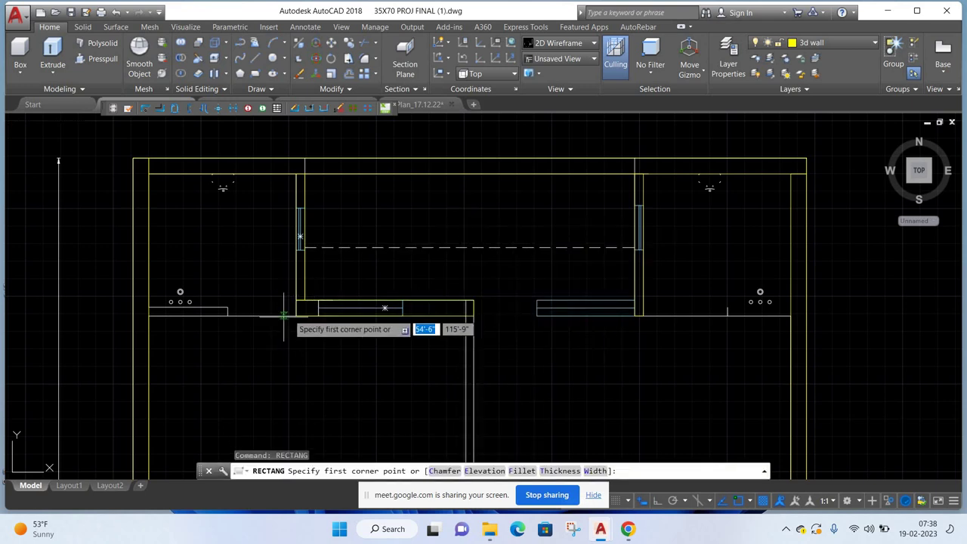
pyautogui.click(150, 307)
pyautogui.click(297, 315)
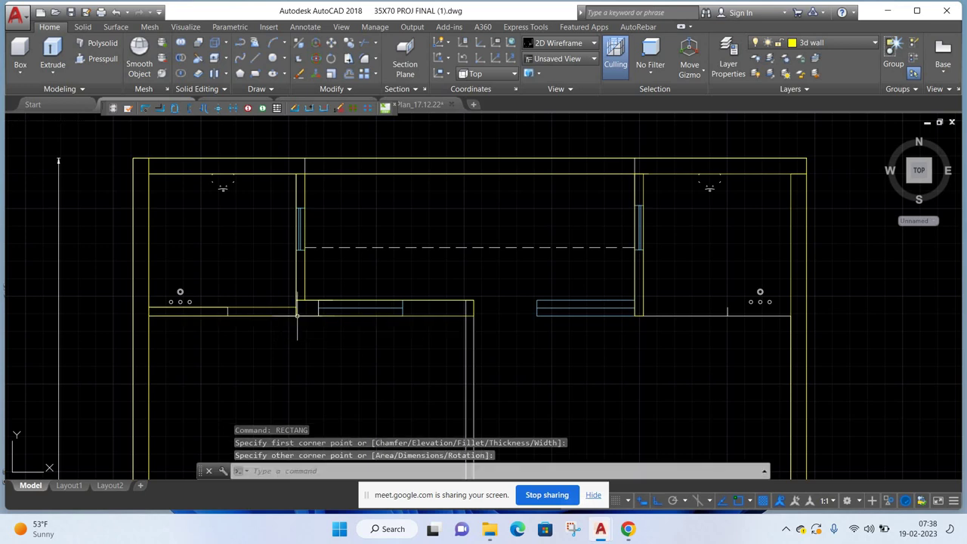
# - Begin two more wall rectangles and cancel both before completing them
pyautogui.scroll(-2, 748, 229)
pyautogui.rightClick(778, 233)
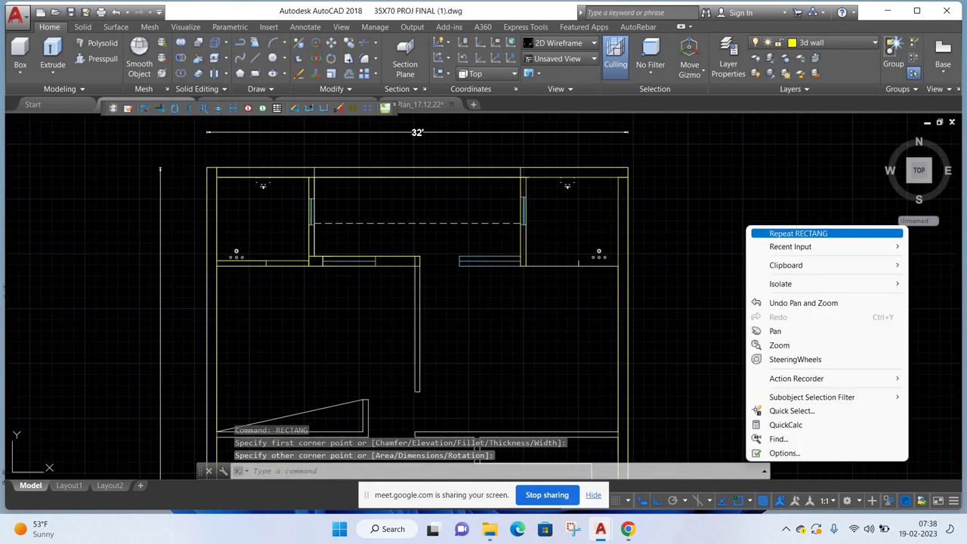
pyautogui.click(782, 232)
pyautogui.scroll(3, 515, 254)
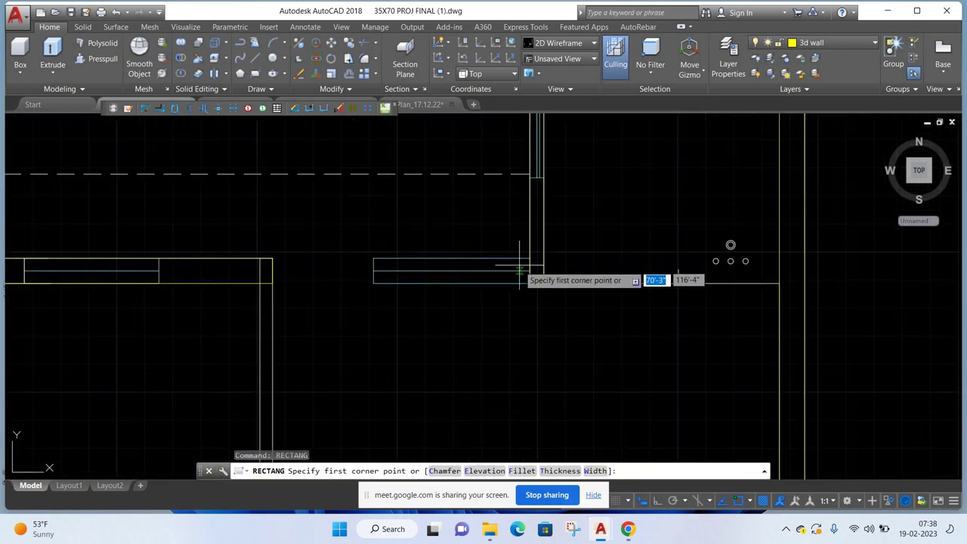
pyautogui.click(273, 259)
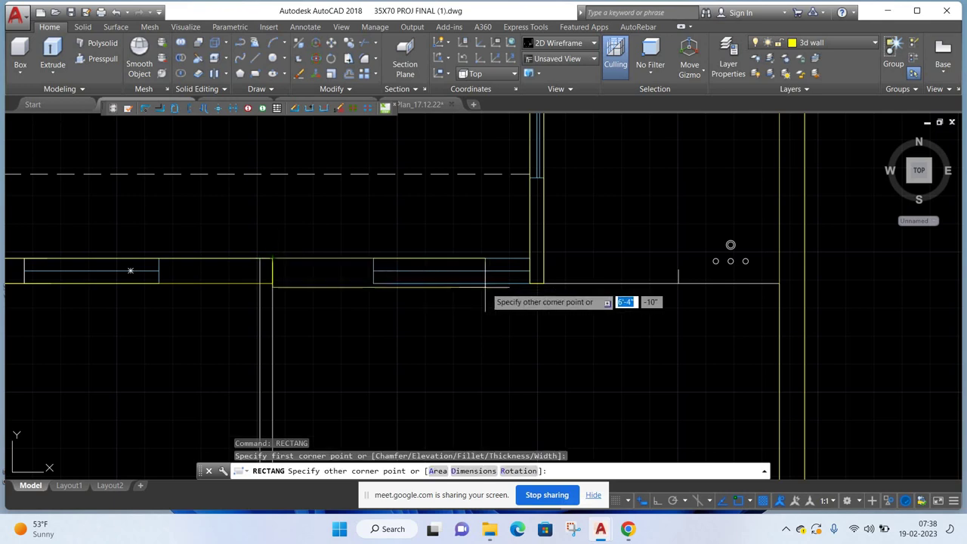
pyautogui.press('Escape')
pyautogui.rightClick(654, 209)
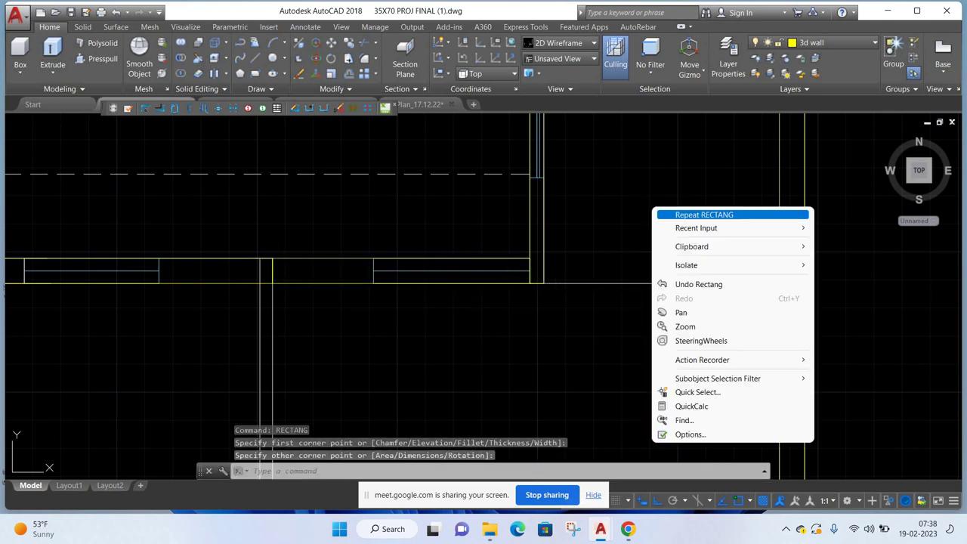
pyautogui.click(672, 214)
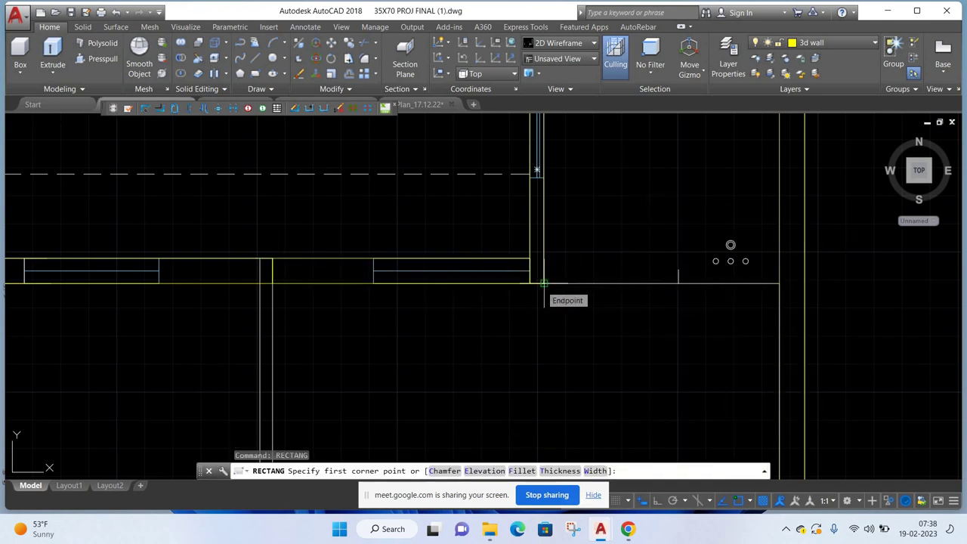
pyautogui.click(778, 284)
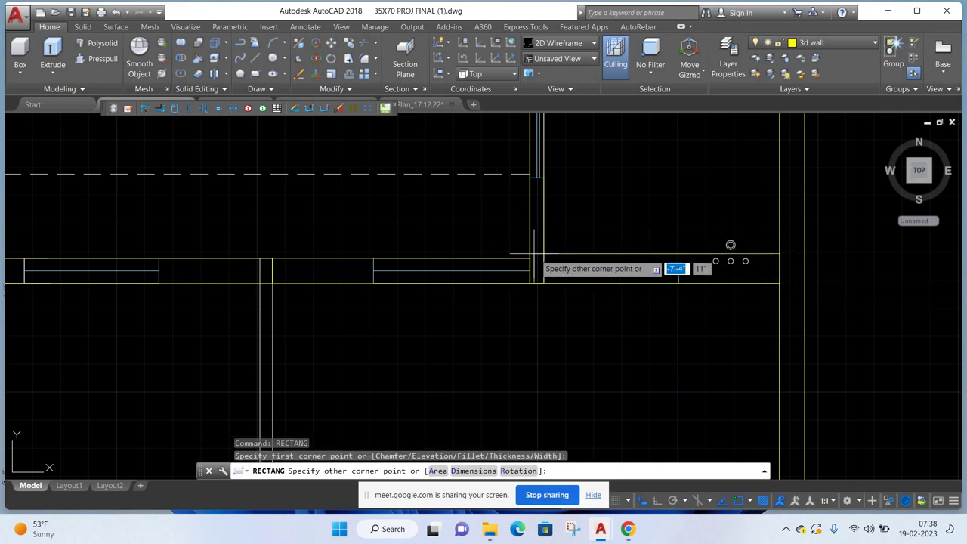
pyautogui.press('Escape')
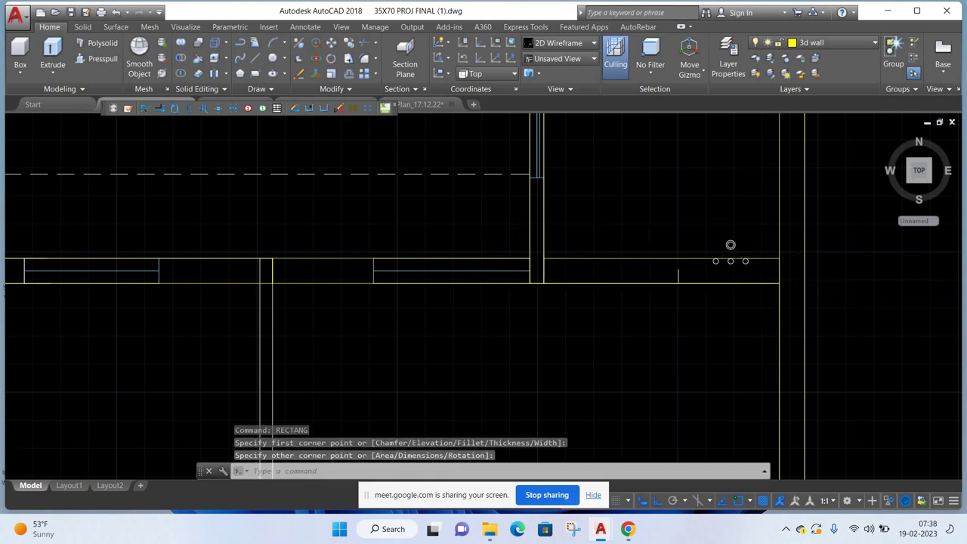
pyautogui.scroll(-3, 770, 228)
pyautogui.scroll(1, 734, 264)
pyautogui.scroll(-1, 734, 263)
pyautogui.rightClick(750, 227)
# - Start a rectangle on the top wall and cancel it
pyautogui.click(801, 233)
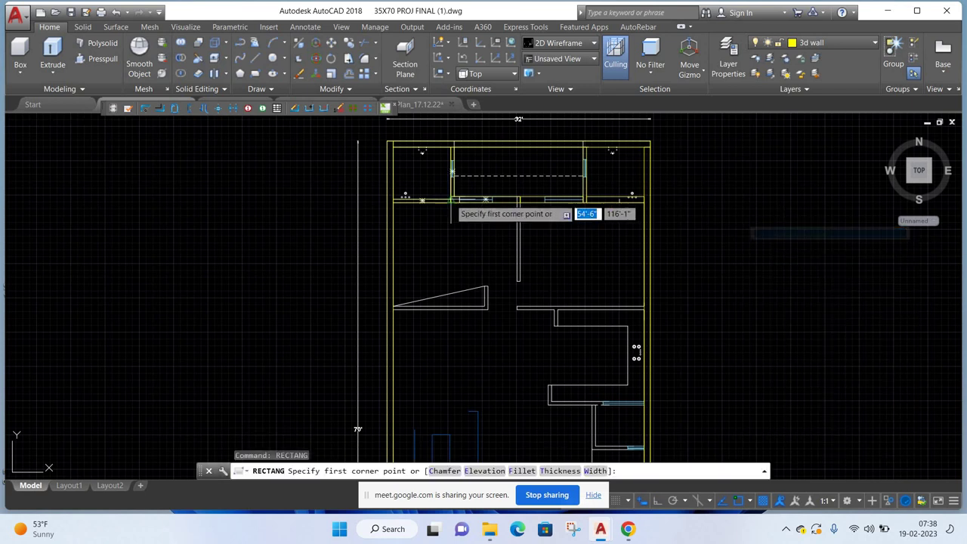
pyautogui.click(516, 201)
pyautogui.scroll(2, 523, 302)
pyautogui.scroll(2, 524, 303)
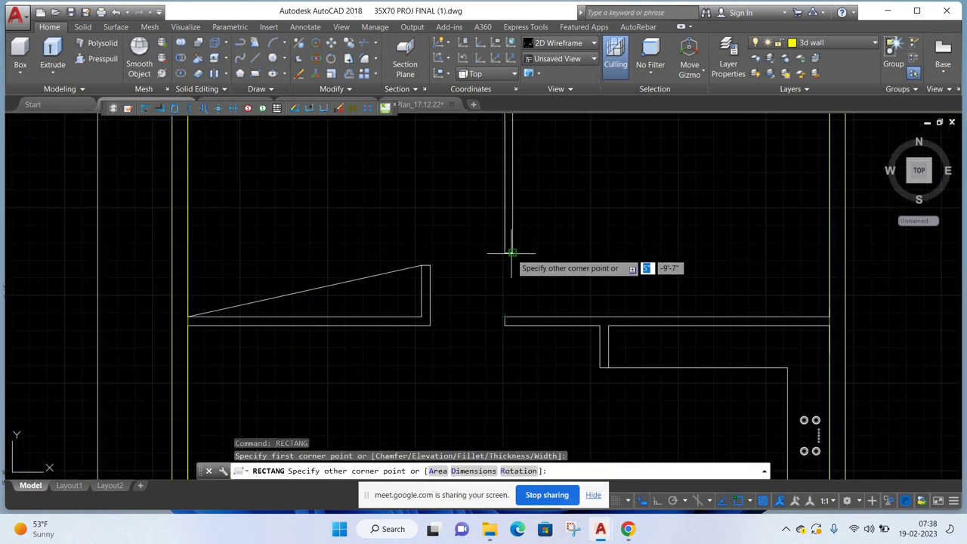
pyautogui.press('Escape')
# - Draw two thin rectangles across openings, each snapped between wall corners
pyautogui.rightClick(614, 189)
pyautogui.click(650, 195)
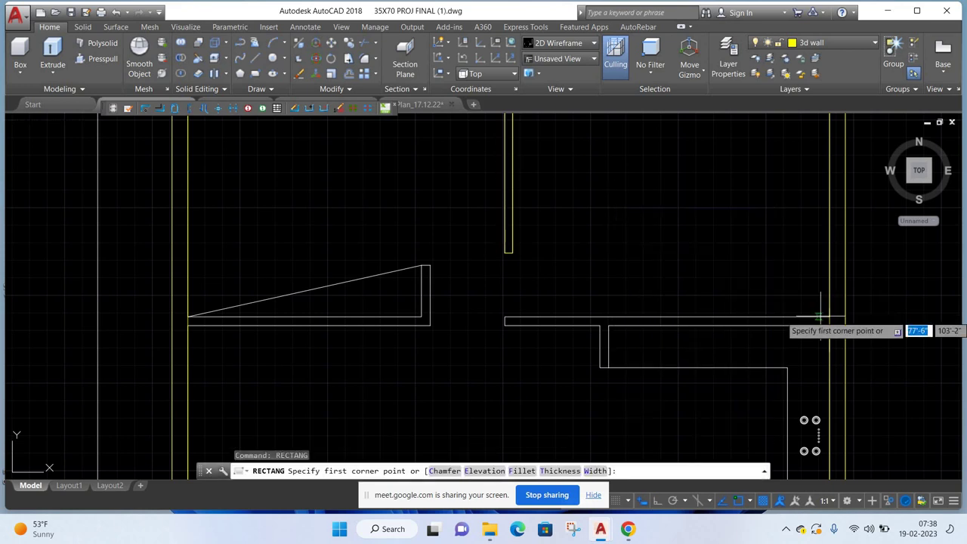
pyautogui.click(829, 318)
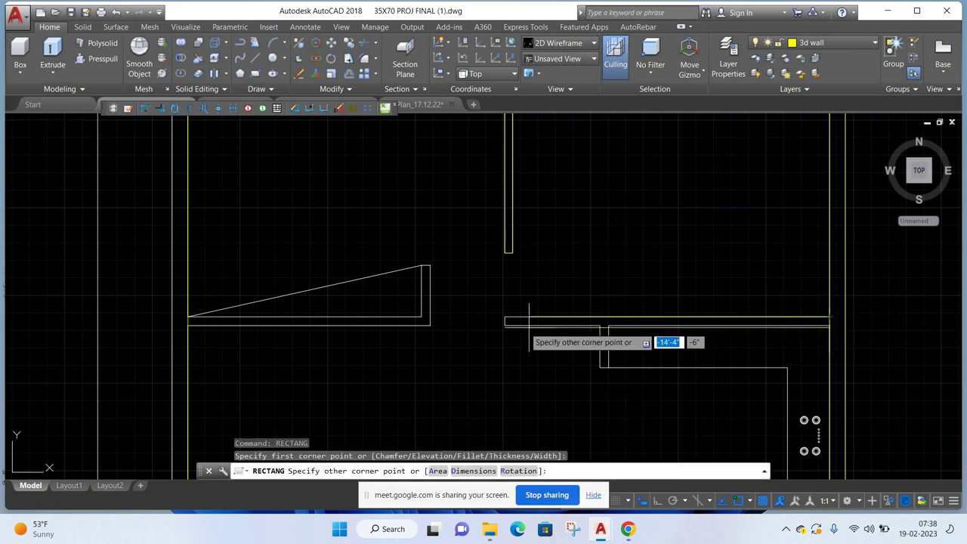
pyautogui.click(504, 326)
pyautogui.rightClick(590, 220)
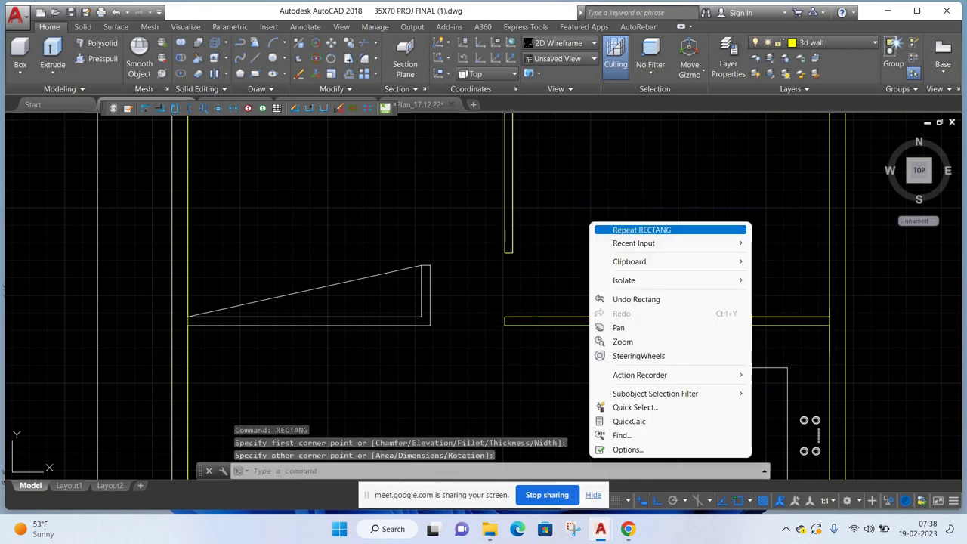
pyautogui.click(612, 227)
pyautogui.click(187, 317)
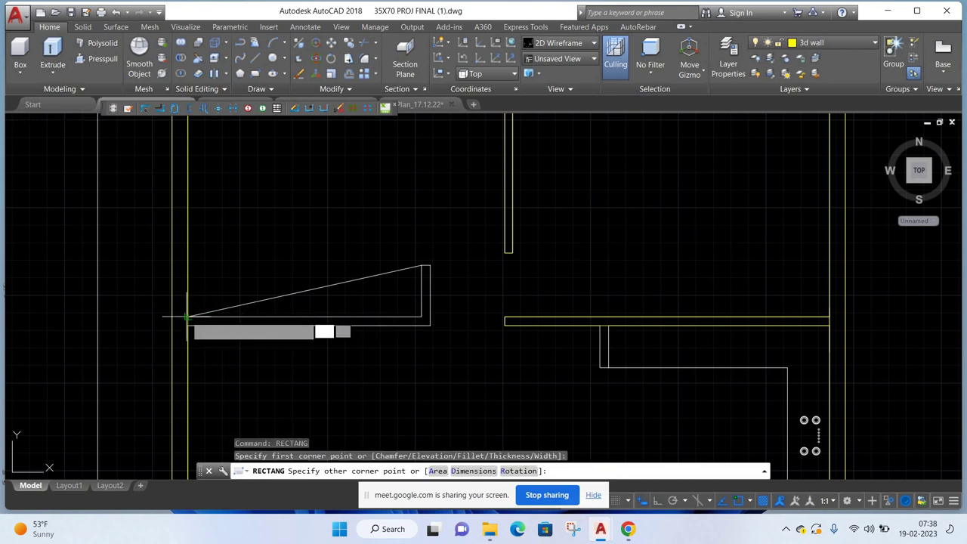
pyautogui.click(430, 326)
# - Zoom out to see the whole plan and discard a misplaced rectangle start
pyautogui.scroll(-2, 472, 338)
pyautogui.scroll(-1, 472, 337)
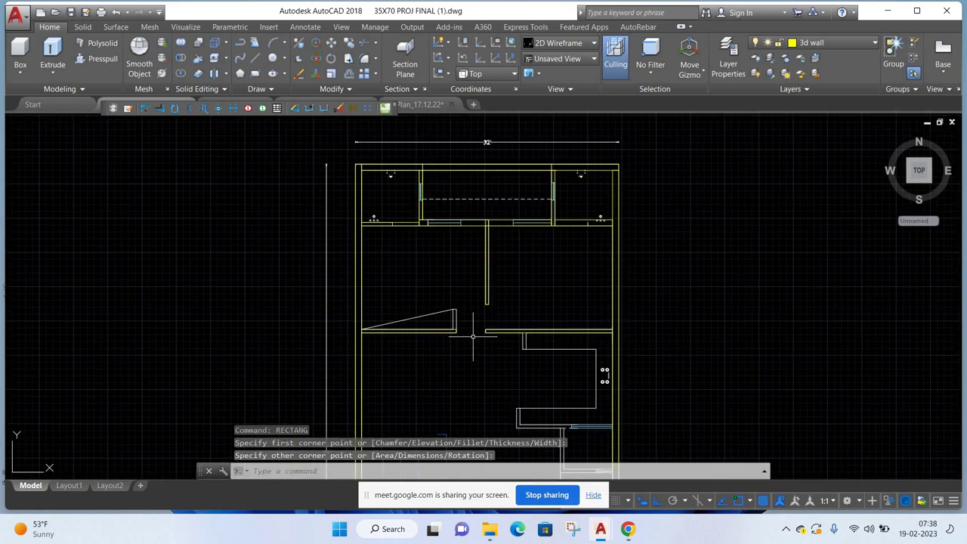
pyautogui.scroll(-2, 472, 332)
pyautogui.moveTo(650, 360); pyautogui.dragTo(628, 255, button='middle')
pyautogui.rightClick(622, 247)
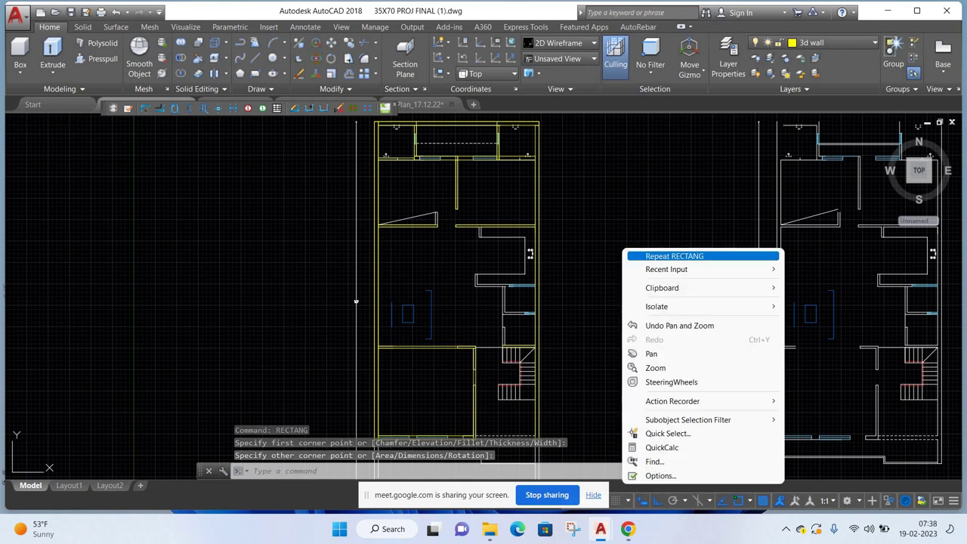
pyautogui.click(627, 257)
pyautogui.scroll(1, 510, 261)
pyautogui.scroll(2, 504, 287)
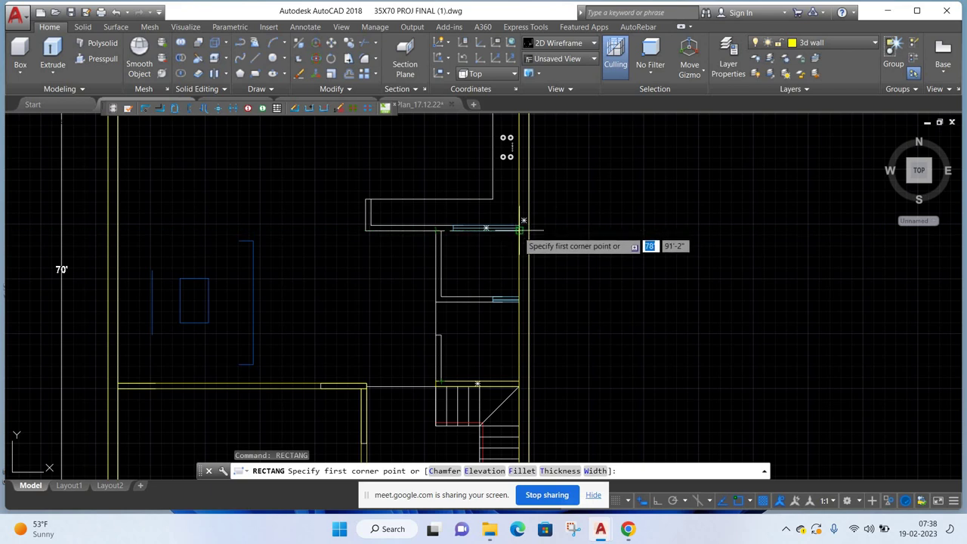
pyautogui.click(519, 228)
pyautogui.press('Escape')
pyautogui.scroll(-2, 420, 288)
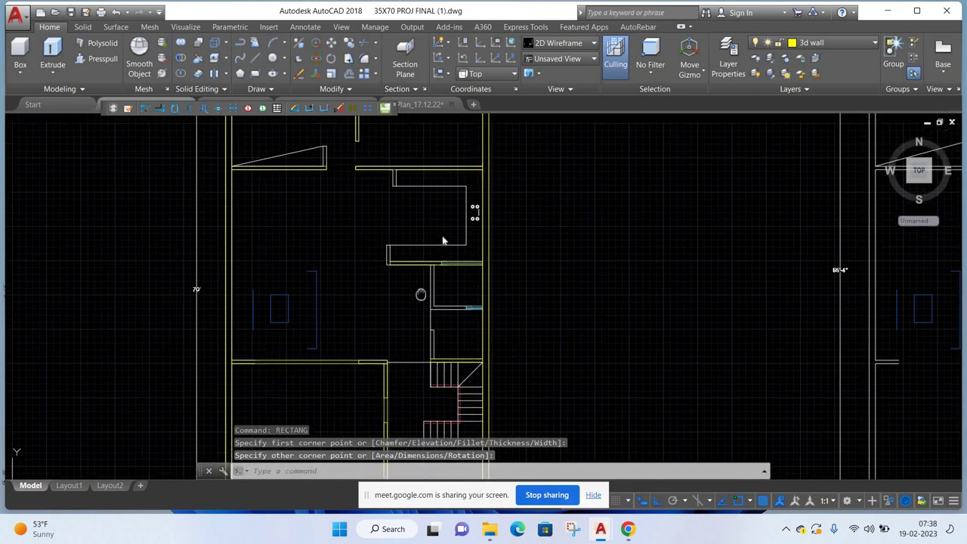
# - Draw a thin vertical rectangle across another opening, then shift view to the lower rooms
pyautogui.rightClick(434, 237)
pyautogui.click(454, 241)
pyautogui.scroll(3, 385, 278)
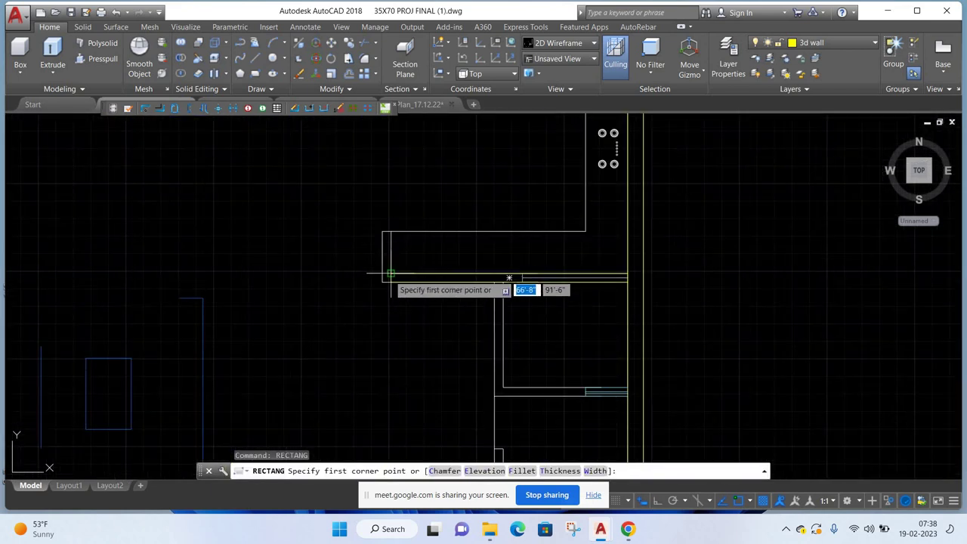
pyautogui.click(382, 282)
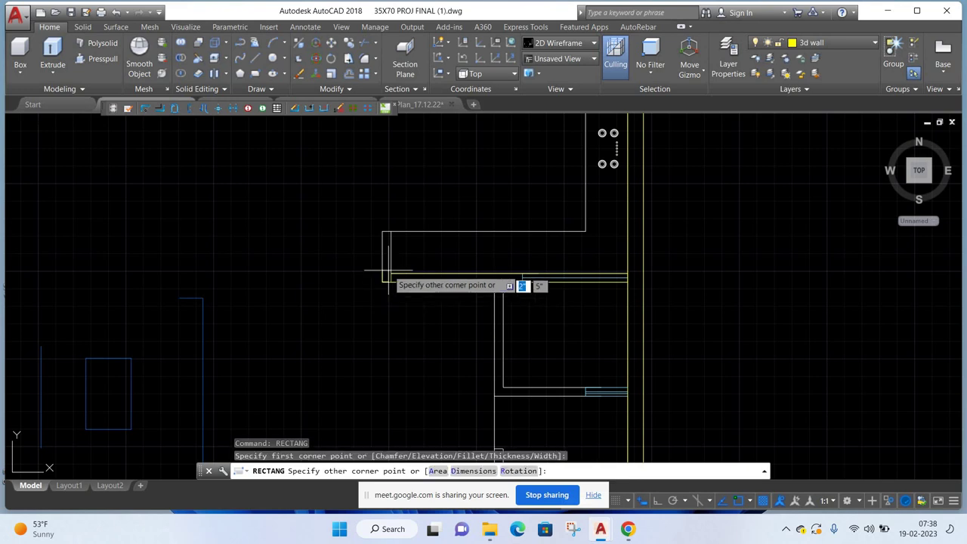
pyautogui.click(391, 231)
pyautogui.scroll(-3, 464, 241)
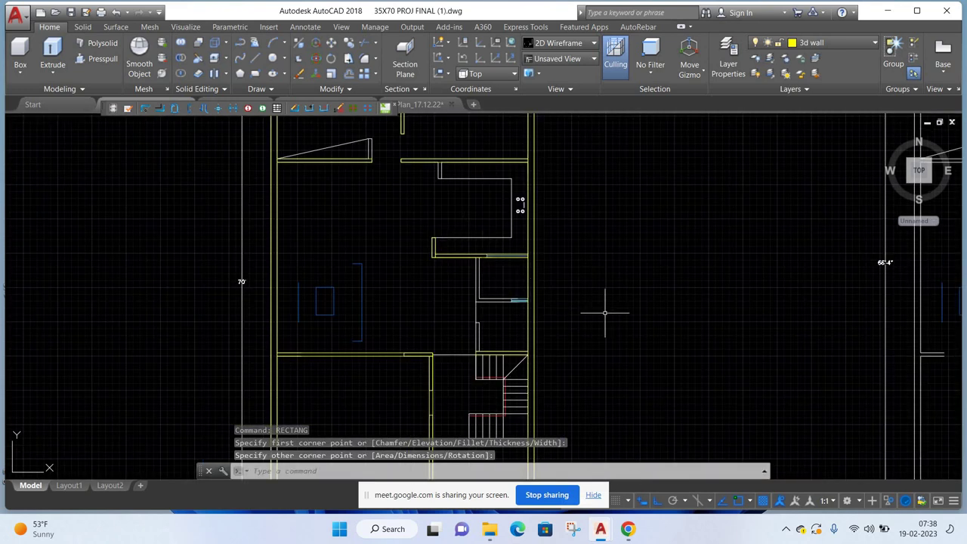
pyautogui.moveTo(605, 312); pyautogui.dragTo(572, 241, button='middle')
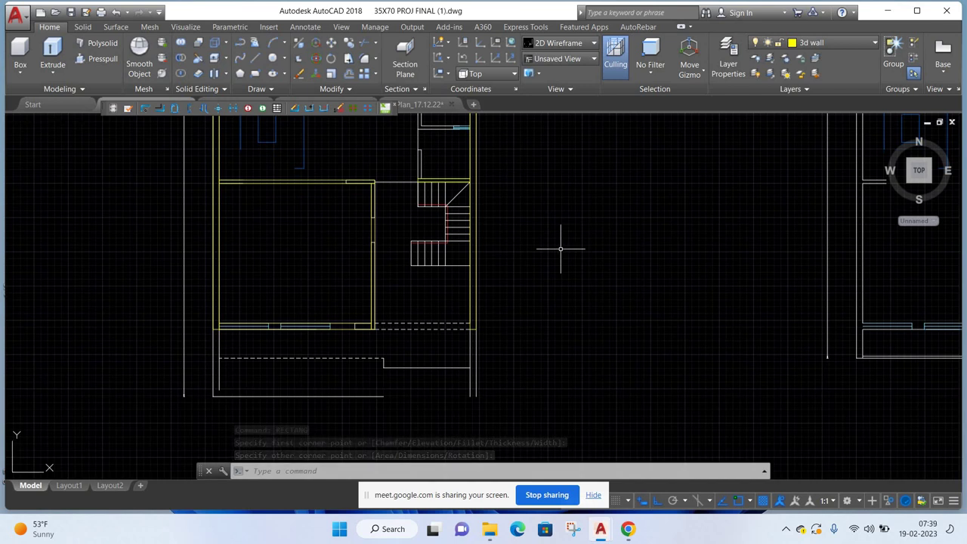
# - Switch the viewport from Top to SW Isometric and zoom in on the yellow plan
pyautogui.scroll(-4, 561, 248)
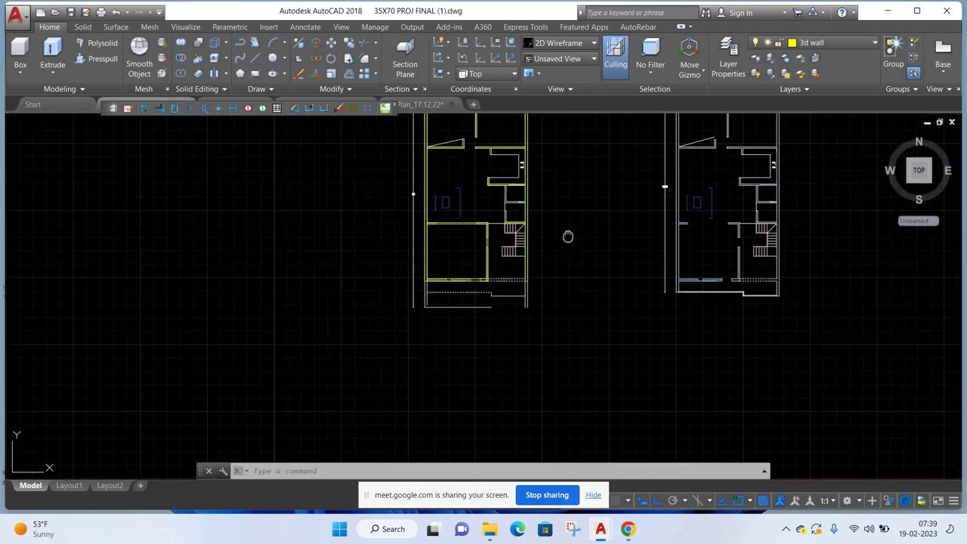
pyautogui.moveTo(567, 235); pyautogui.dragTo(525, 330, button='middle')
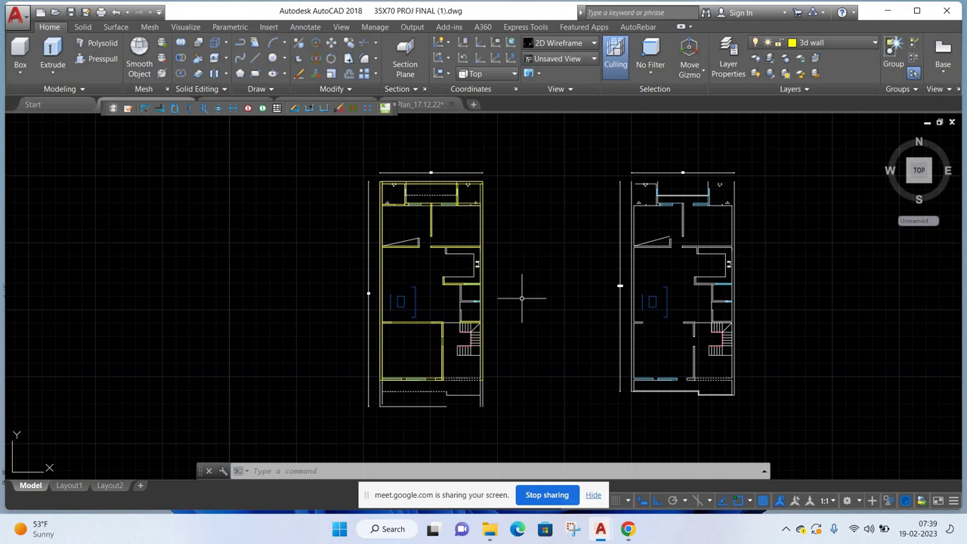
pyautogui.click(25, 123)
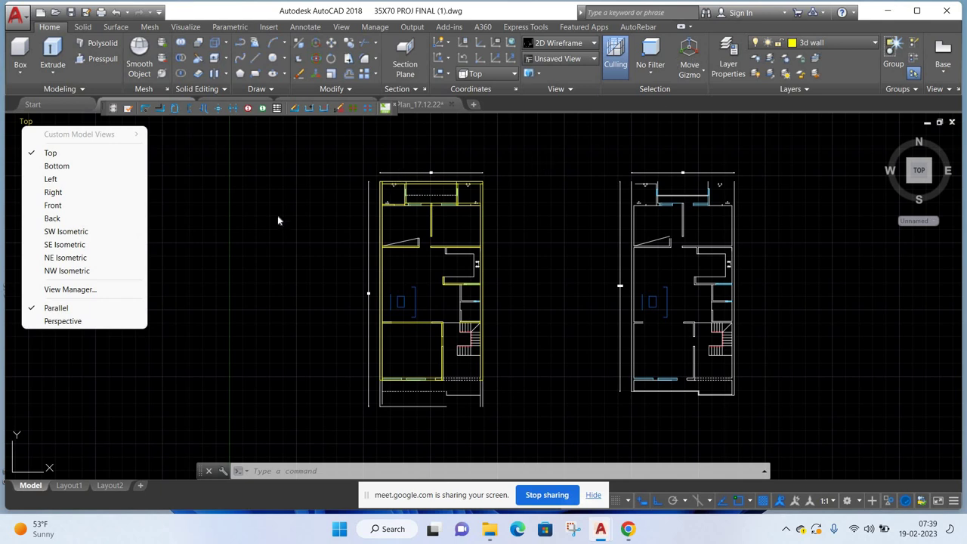
pyautogui.click(67, 231)
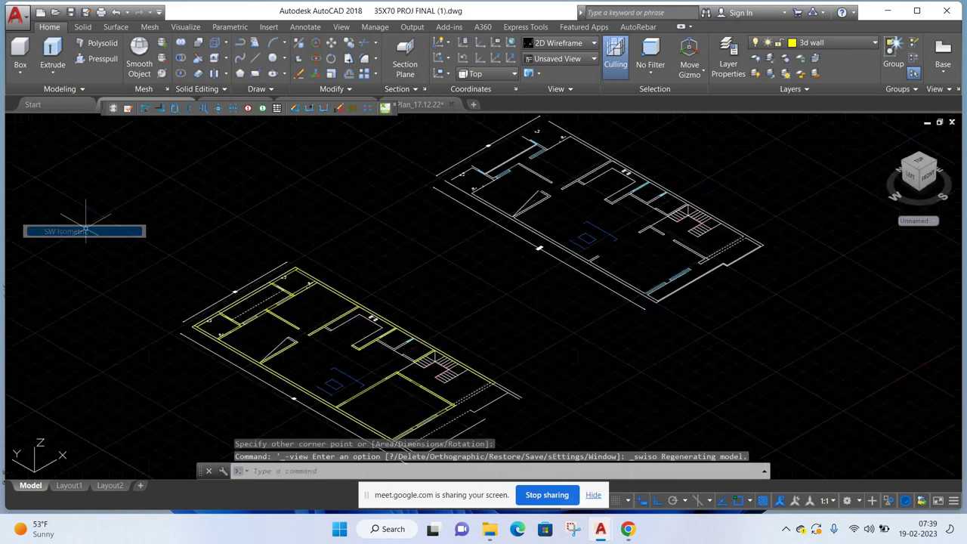
pyautogui.scroll(1, 254, 253)
pyautogui.scroll(2, 255, 253)
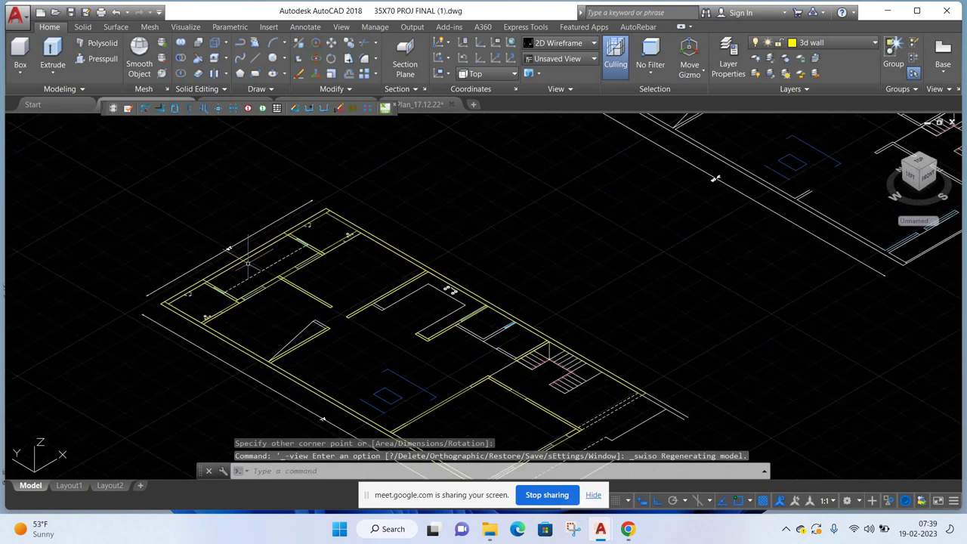
pyautogui.scroll(1, 236, 261)
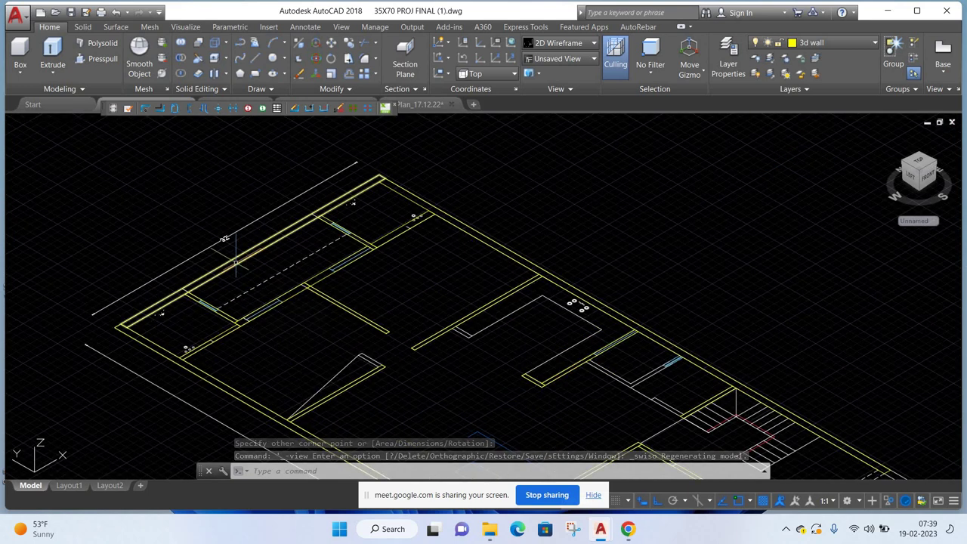
# - Check the insertion scale in Drawing Units with the UN command, then close the dialog
pyautogui.write('un')
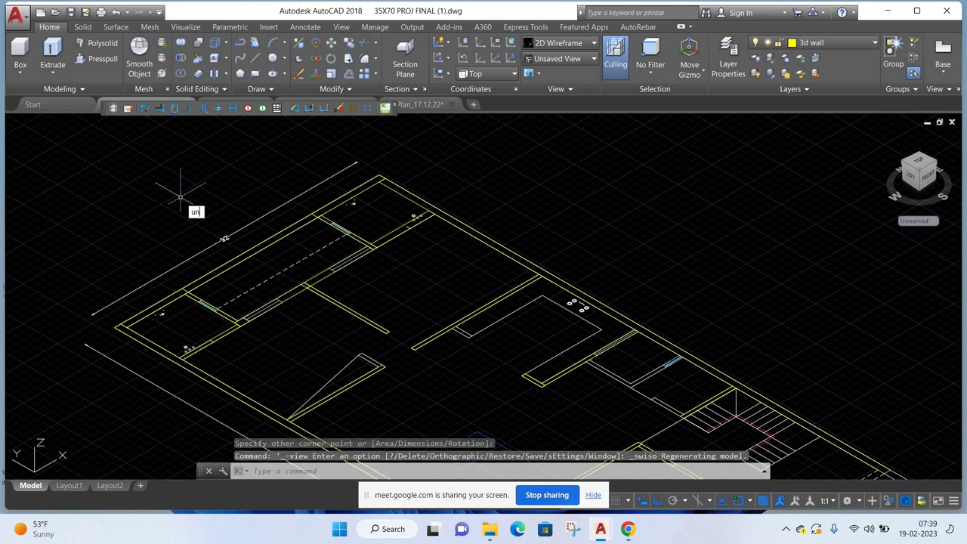
pyautogui.press('Return')
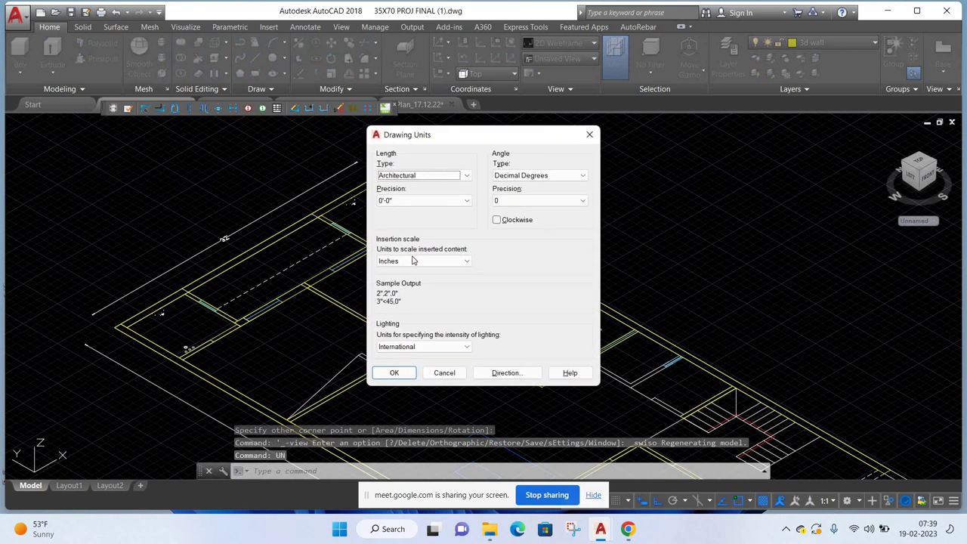
pyautogui.press('Tab')
pyautogui.press('Return')
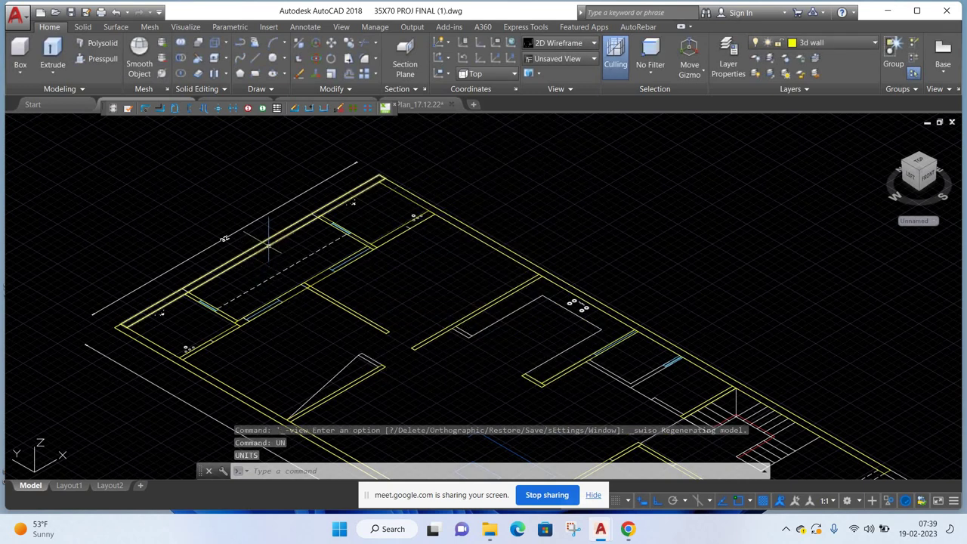
# - Pick one wall polyline and use Select Similar to select every '3d wall' outline
pyautogui.click(268, 248)
pyautogui.moveTo(378, 239); pyautogui.dragTo(369, 203, button='middle')
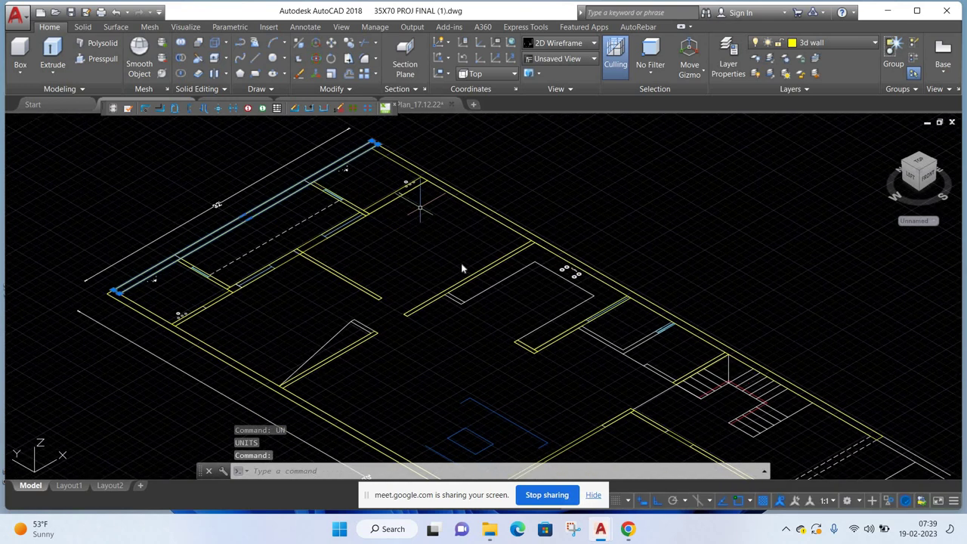
pyautogui.rightClick(421, 198)
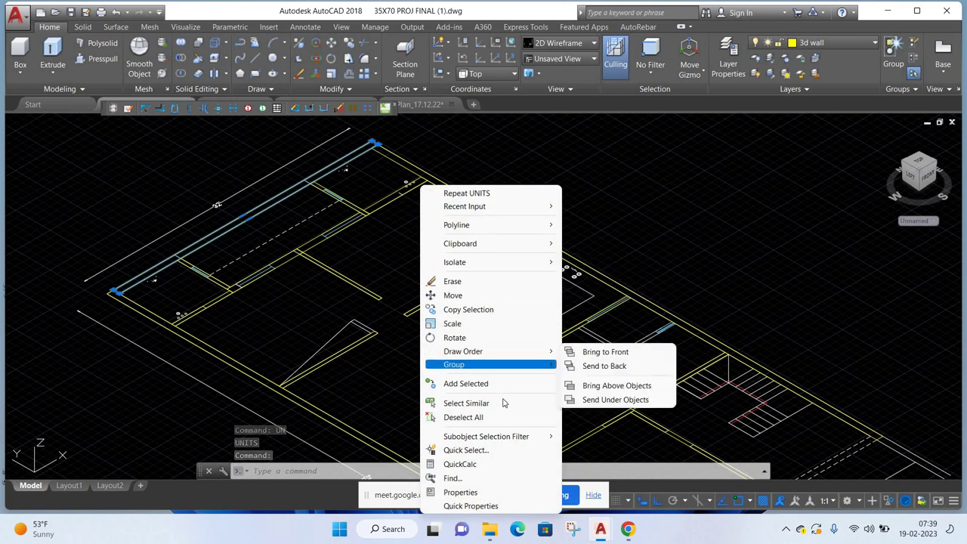
pyautogui.click(466, 403)
pyautogui.scroll(-2, 476, 260)
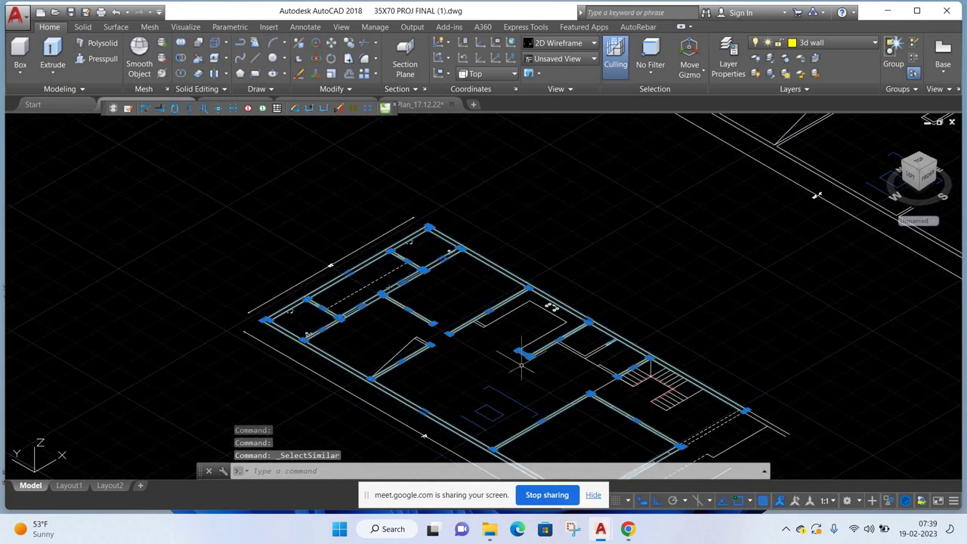
pyautogui.scroll(1, 475, 260)
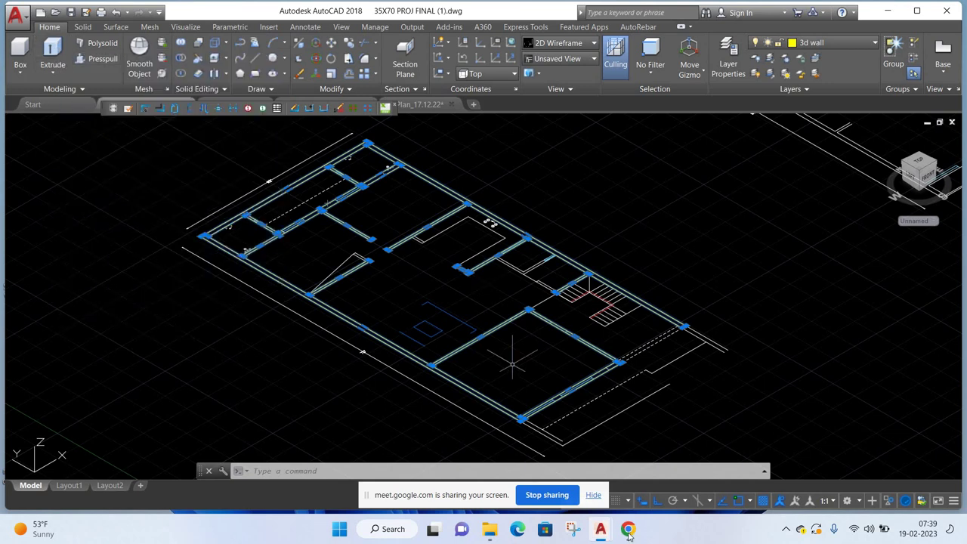
pyautogui.hotkey('alt', 'Tab')
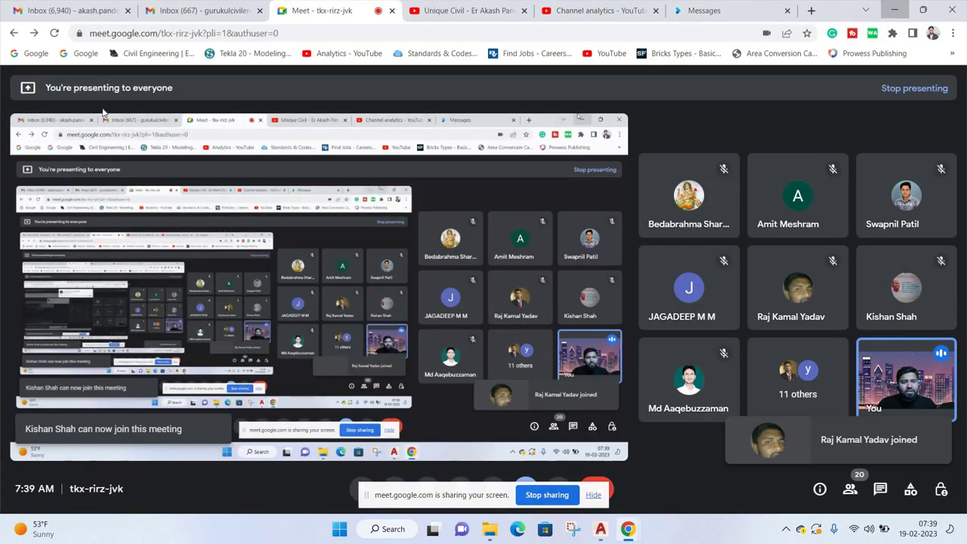
pyautogui.hotkey('alt', 'Tab')
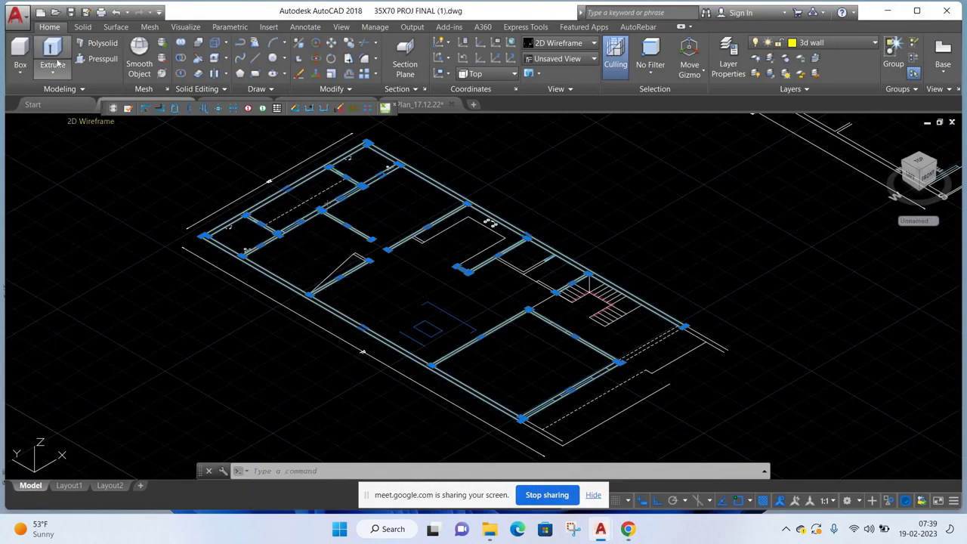
# - Extrude all selected wall outlines 10' high into solids
pyautogui.click(53, 52)
pyautogui.keyDown('shift'); pyautogui.moveTo(138, 155); pyautogui.dragTo(121, 182, button='middle'); pyautogui.keyUp('shift')
pyautogui.write('10')
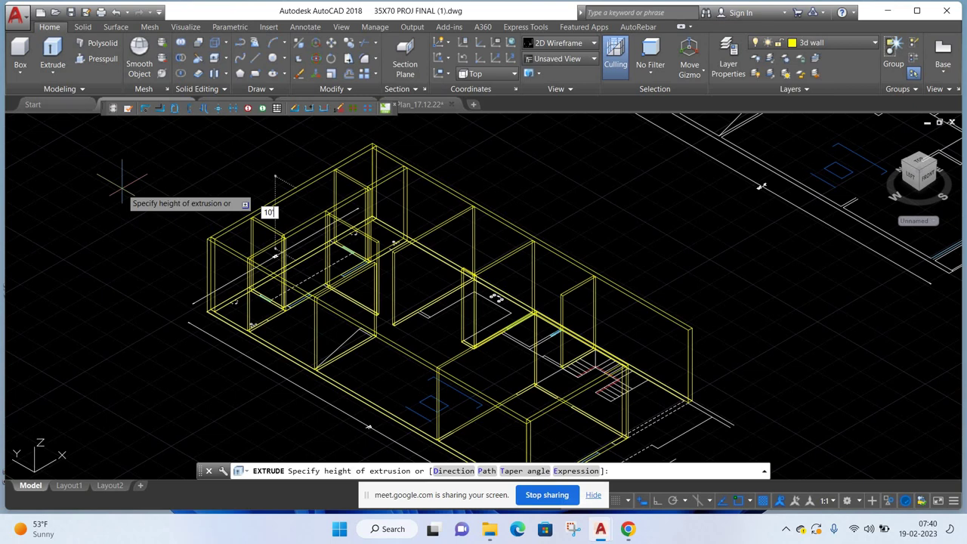
pyautogui.press('Return')
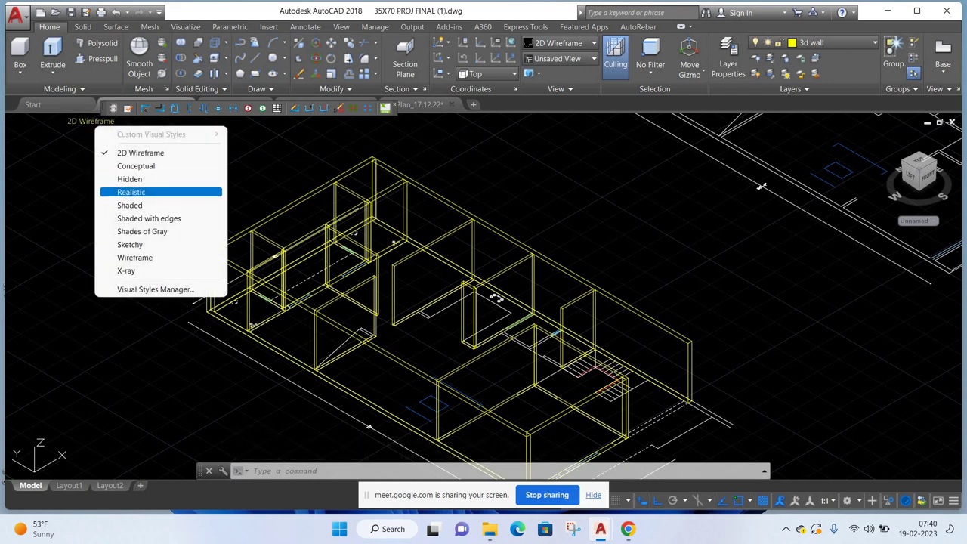
# - Shade the walls in the Realistic visual style and orbit to a low side angle
pyautogui.click(151, 192)
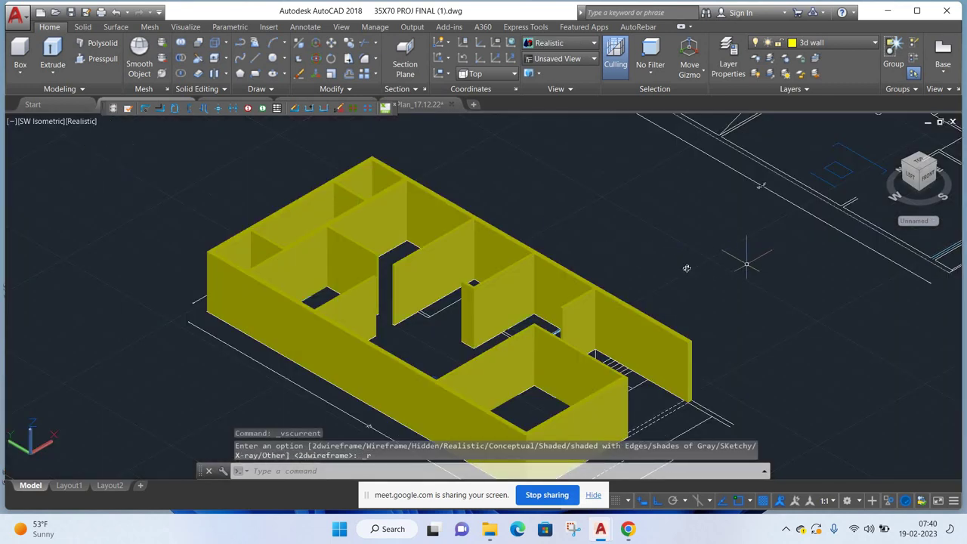
pyautogui.moveTo(651, 268)
pyautogui.keyDown('shift'); pyautogui.mouseDown(button='middle')
pyautogui.moveTo(592, 265)
pyautogui.moveTo(710, 272)
pyautogui.moveTo(686, 274)
pyautogui.mouseUp(button='middle'); pyautogui.keyUp('shift')
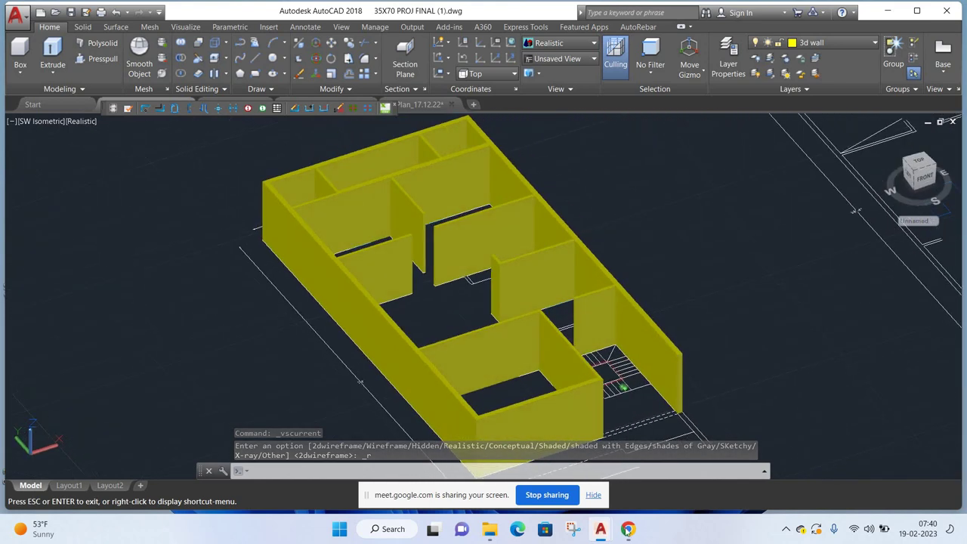
pyautogui.click(563, 502)
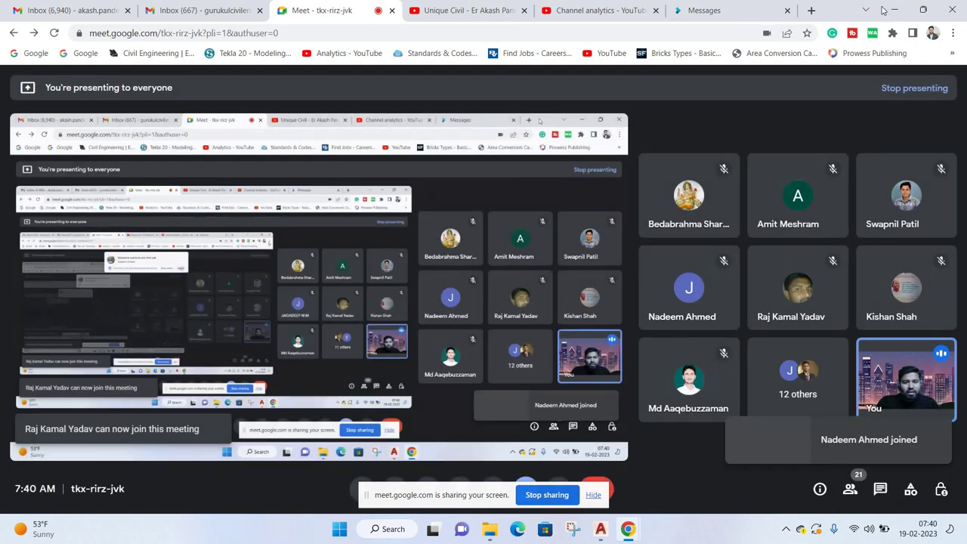
pyautogui.click(897, 9)
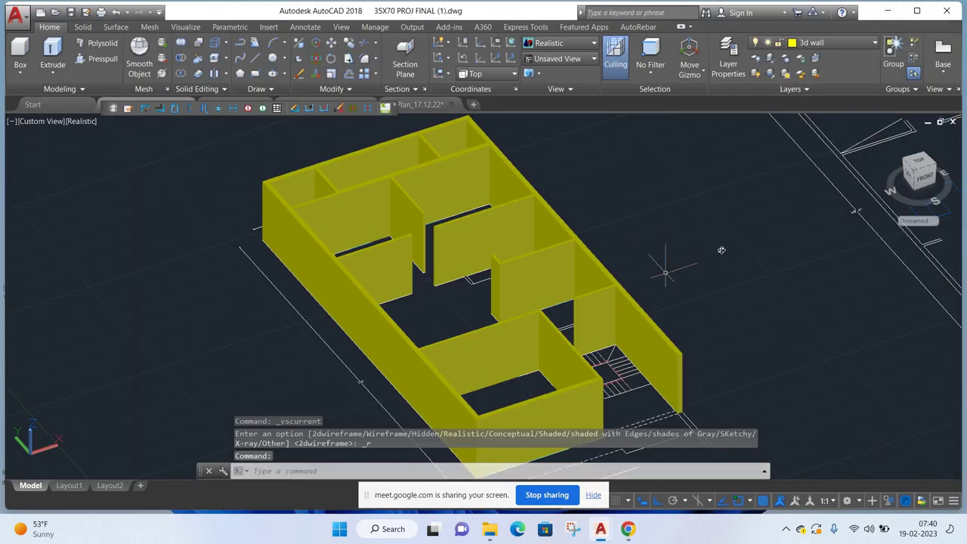
pyautogui.moveTo(664, 252)
pyautogui.keyDown('shift'); pyautogui.mouseDown(button='middle')
pyautogui.moveTo(716, 258)
pyautogui.moveTo(705, 274)
pyautogui.moveTo(628, 303)
pyautogui.moveTo(663, 277)
pyautogui.moveTo(653, 281)
pyautogui.mouseUp(button='middle'); pyautogui.keyUp('shift')
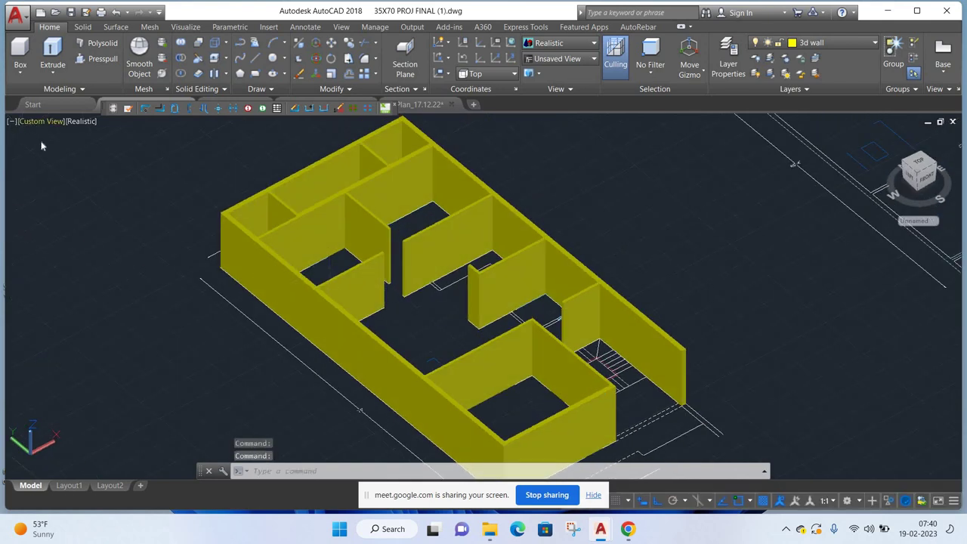
# - Switch the viewport to the Top view and zoom to frame both floor plans
pyautogui.click(43, 121)
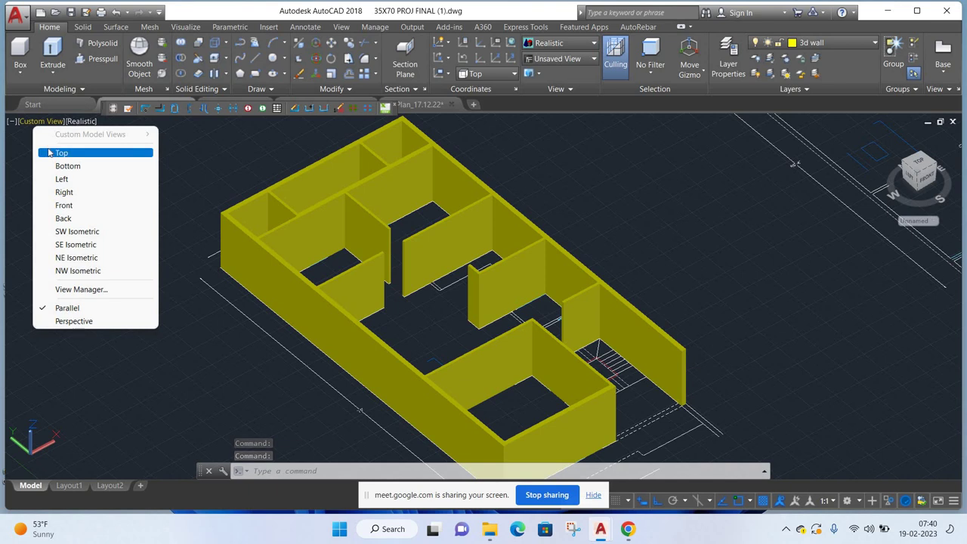
pyautogui.click(61, 153)
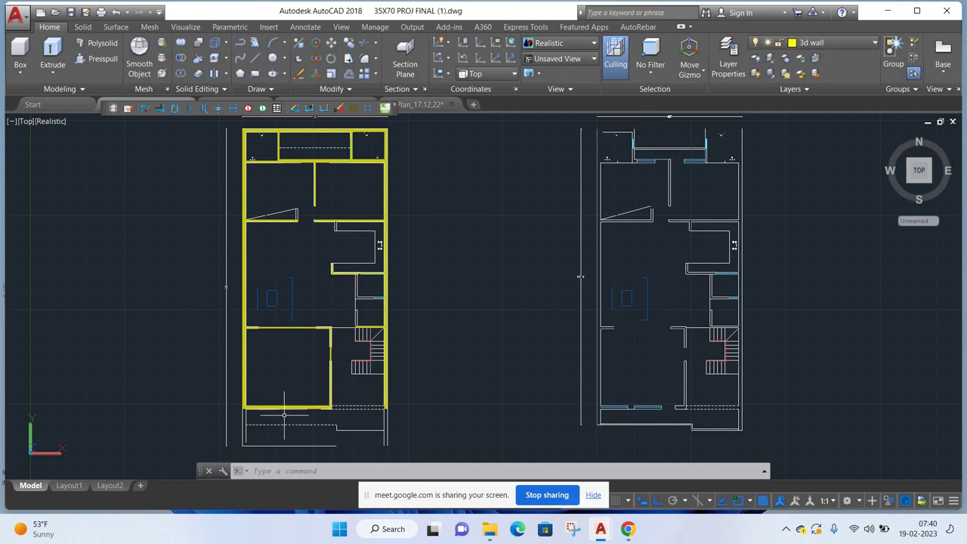
pyautogui.scroll(3, 309, 412)
pyautogui.scroll(2, 271, 400)
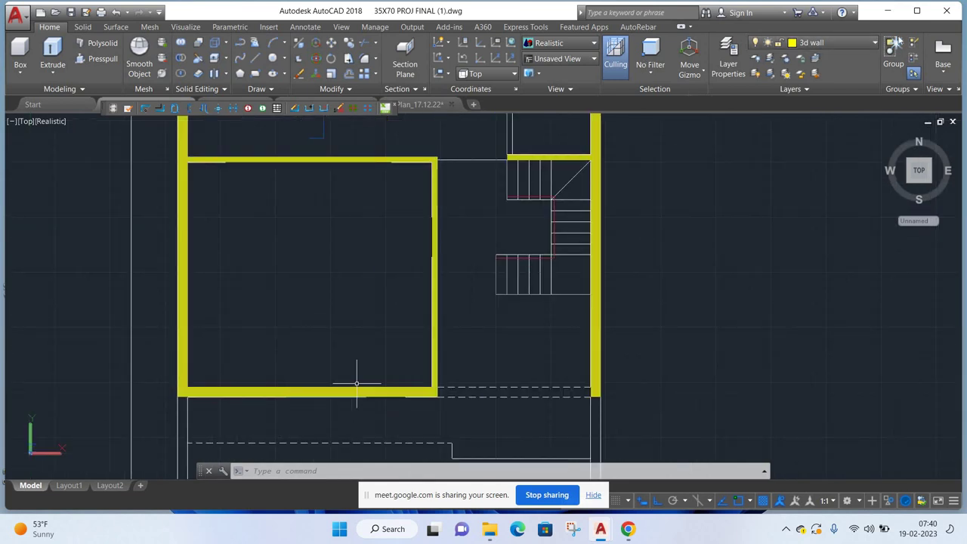
pyautogui.scroll(-3, 355, 389)
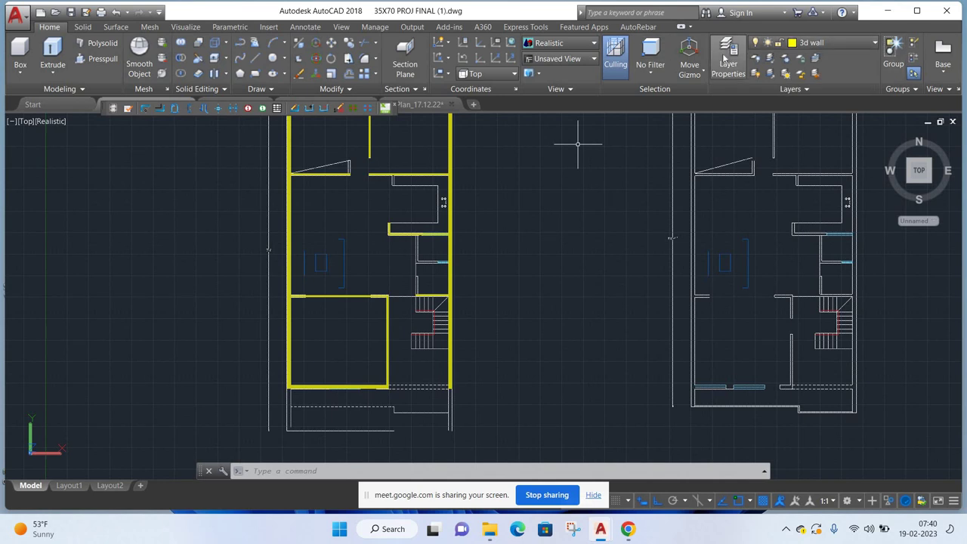
# - Create two new layers named '3d door' and '3d wind' in Layer Properties
pyautogui.click(727, 60)
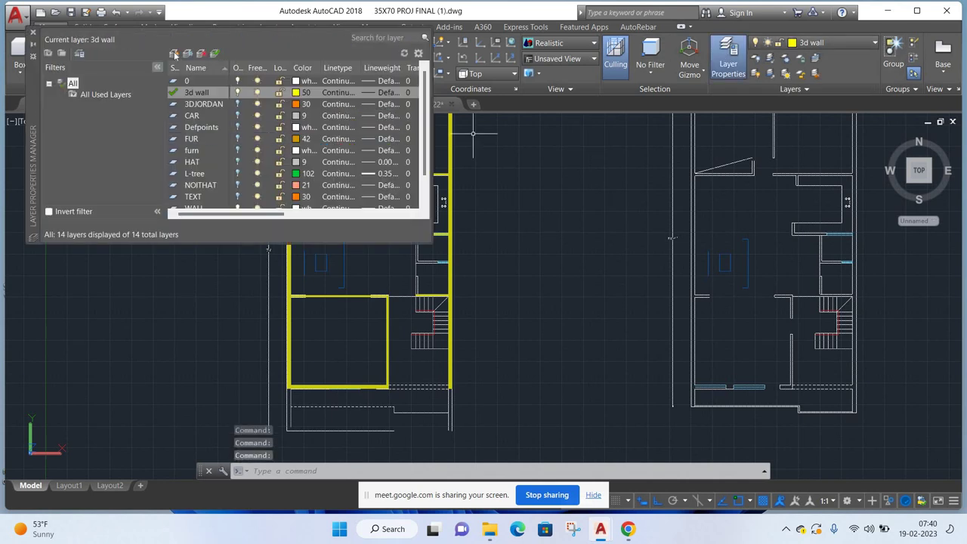
pyautogui.hotkey('alt', 'n')
pyautogui.write('3d doo')
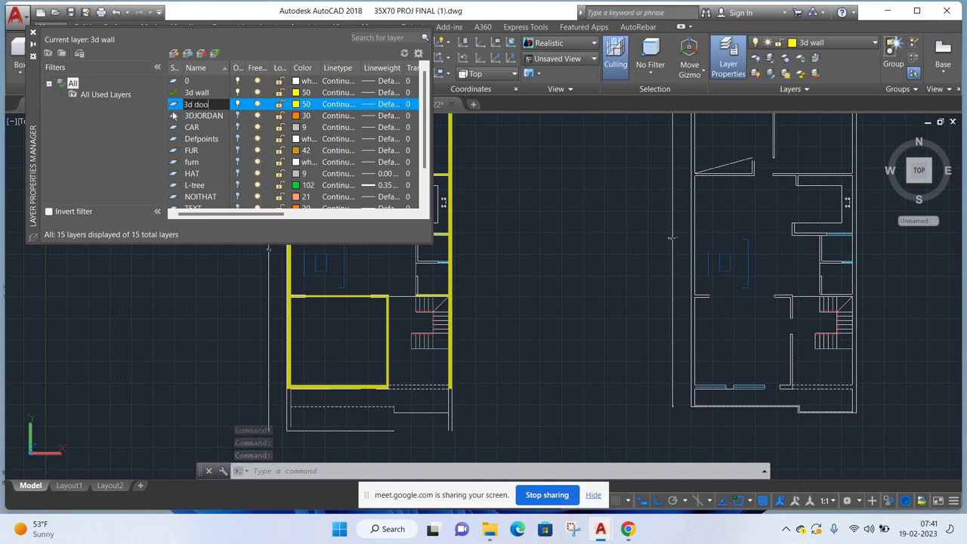
pyautogui.write('r')
pyautogui.press('Return')
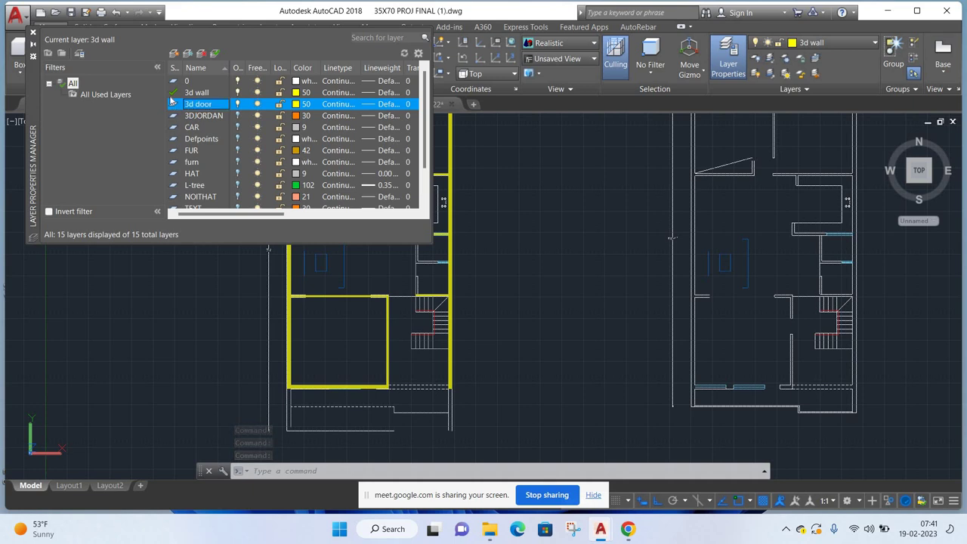
pyautogui.click(173, 56)
pyautogui.write('3d wind')
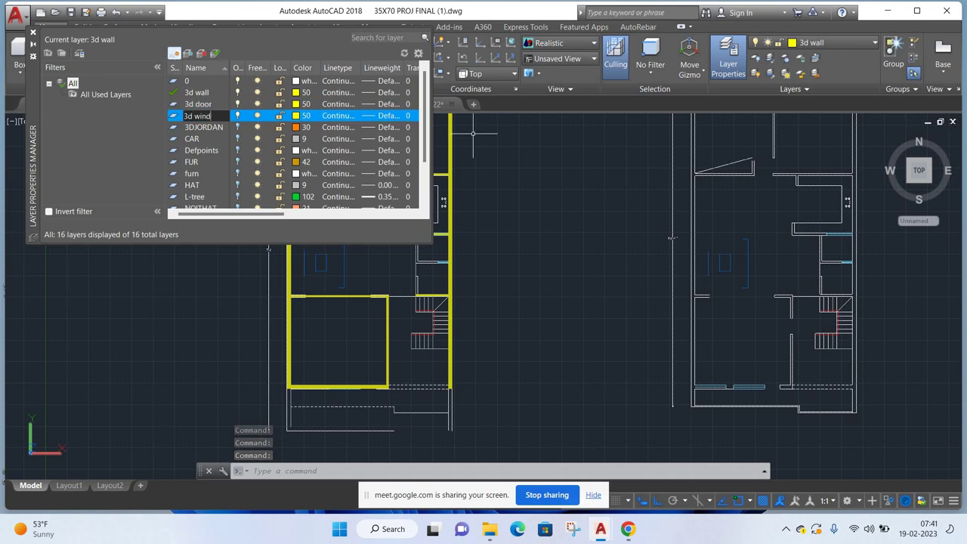
pyautogui.press('Return')
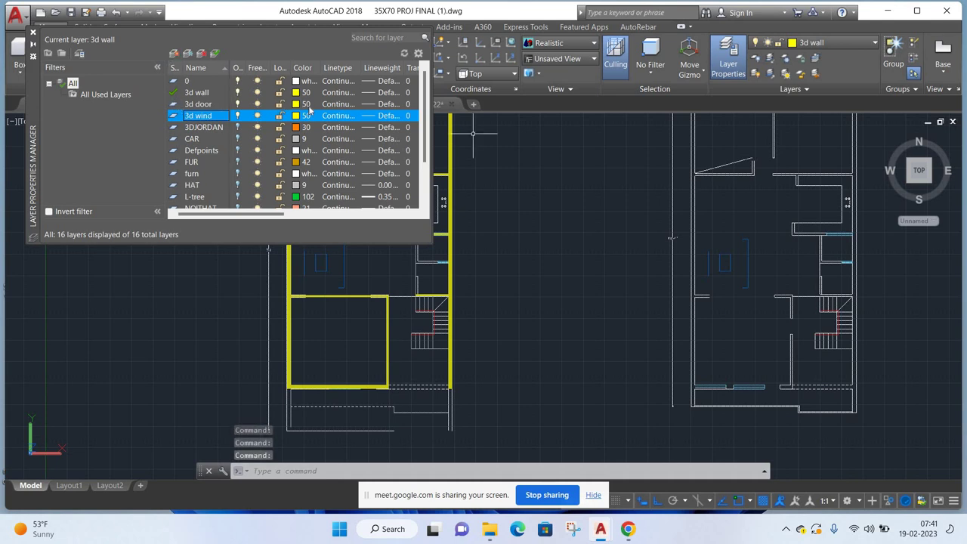
# - Set '3d door' to colour 70 and '3d wind' to colour 130
pyautogui.click(296, 104)
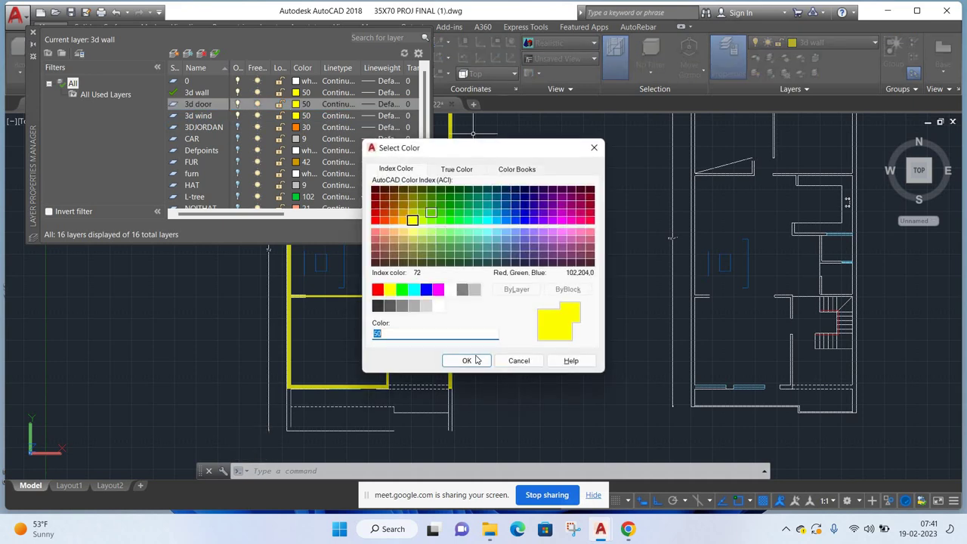
pyautogui.write('70')
pyautogui.click(467, 360)
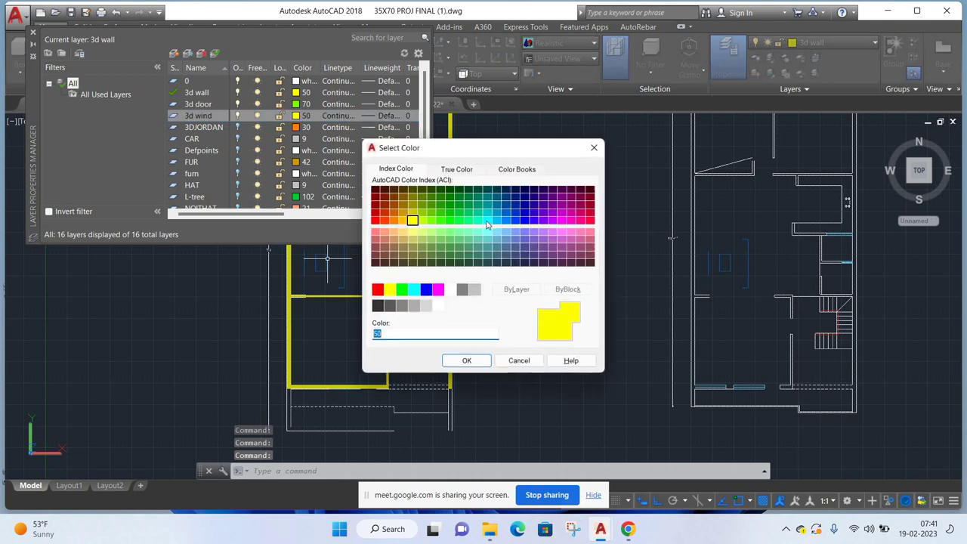
pyautogui.write('130')
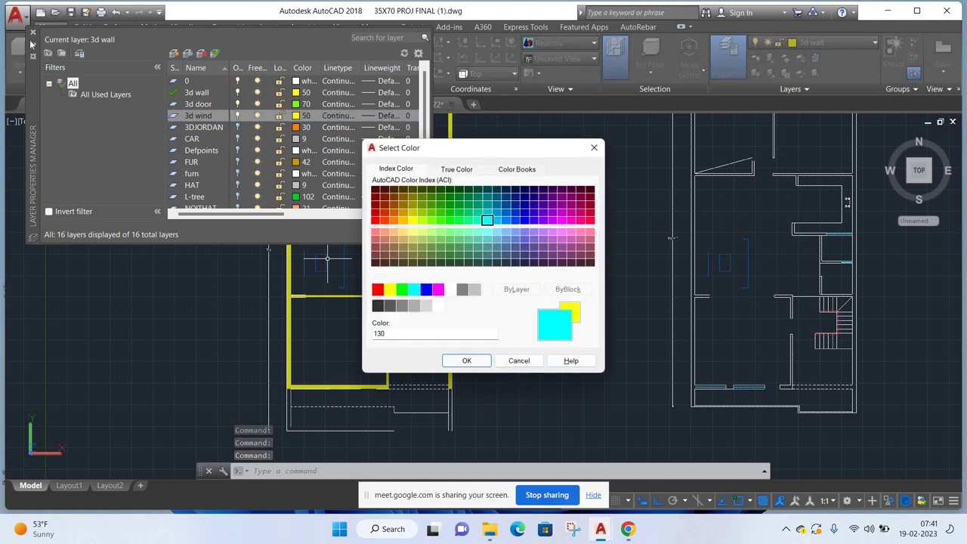
pyautogui.click(467, 361)
pyautogui.click(849, 41)
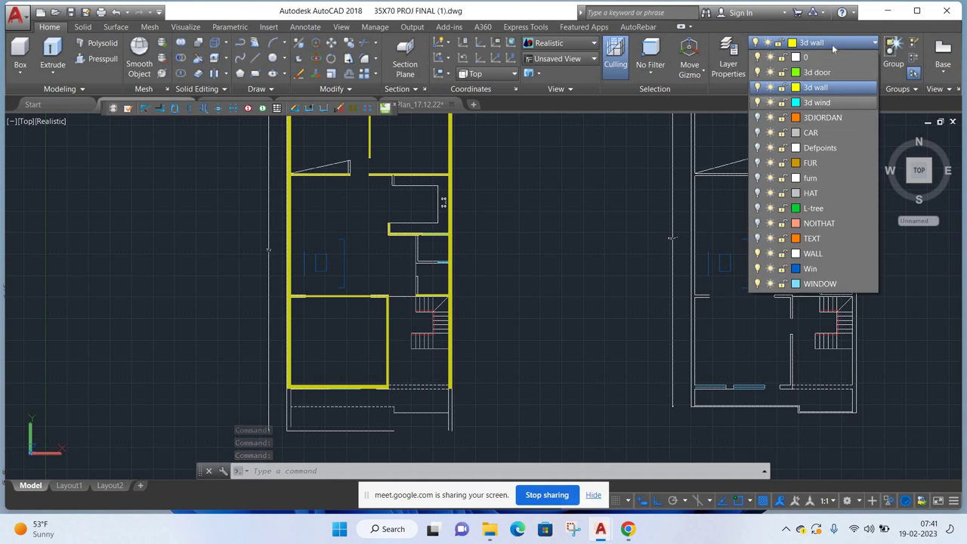
# - Make '3d wind' the current layer and turn off the '3d wall' layer
pyautogui.click(849, 103)
pyautogui.click(831, 43)
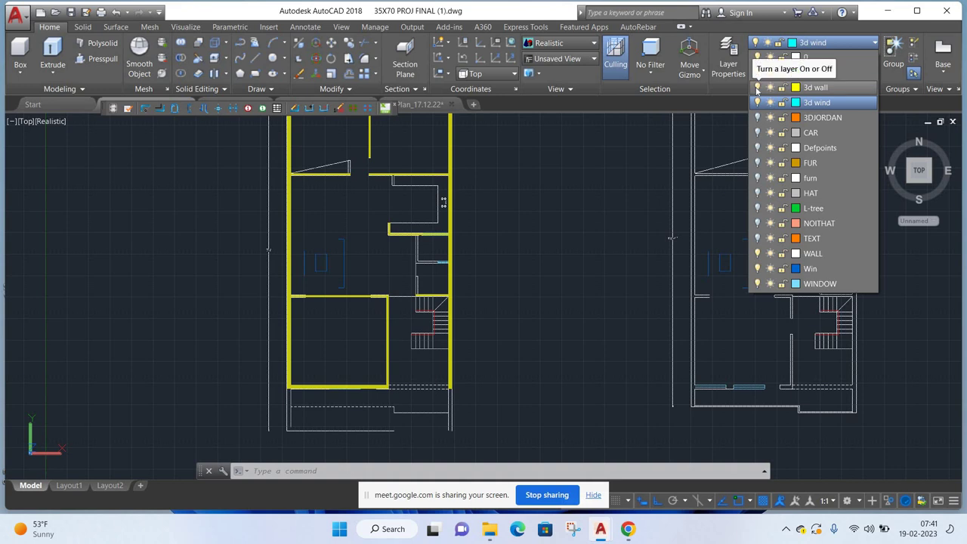
pyautogui.click(757, 88)
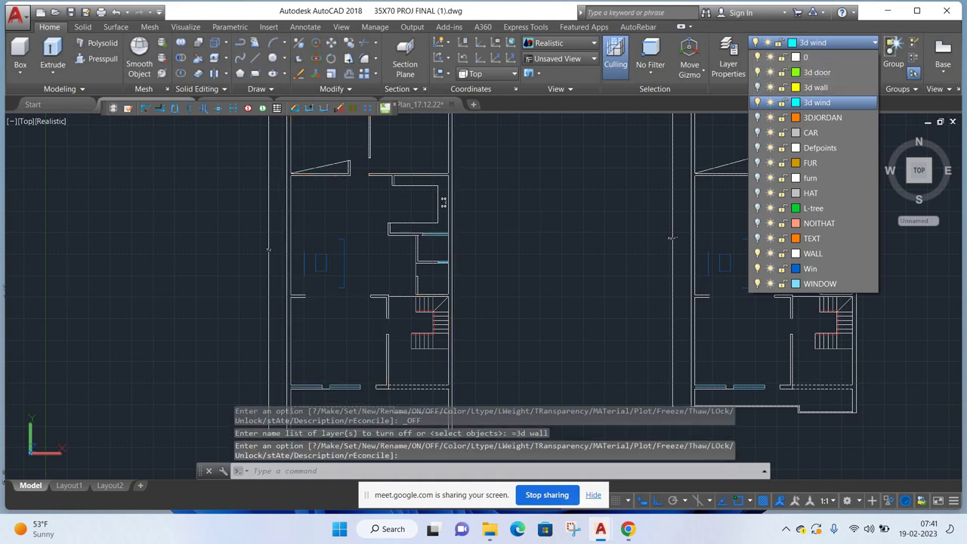
pyautogui.click(672, 238)
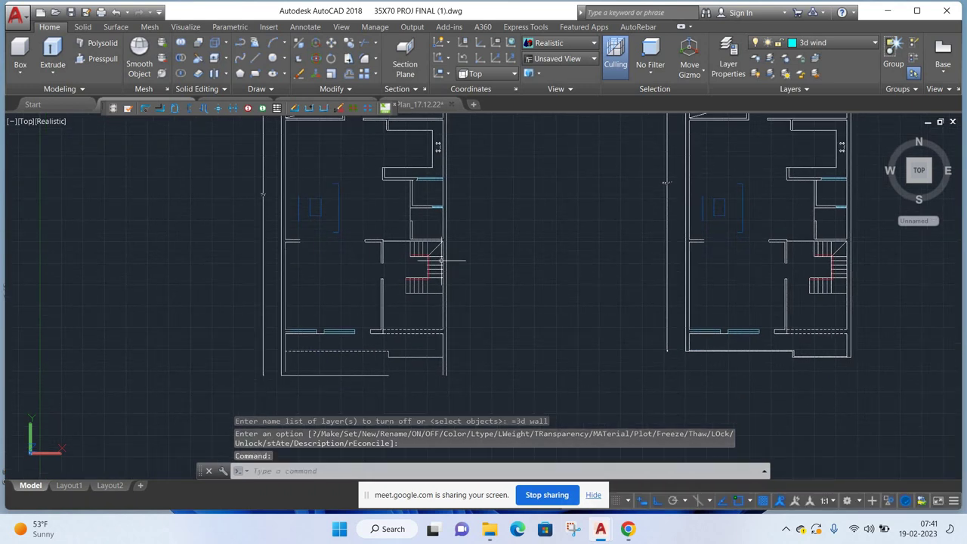
pyautogui.scroll(3, 378, 302)
pyautogui.scroll(2, 332, 332)
pyautogui.scroll(3, 305, 331)
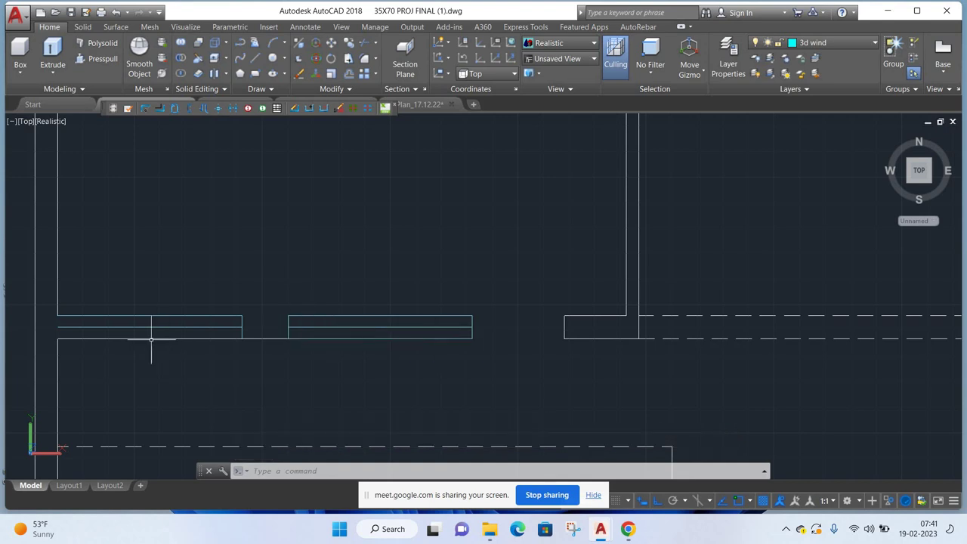
pyautogui.scroll(-2, 367, 331)
pyautogui.scroll(-2, 357, 328)
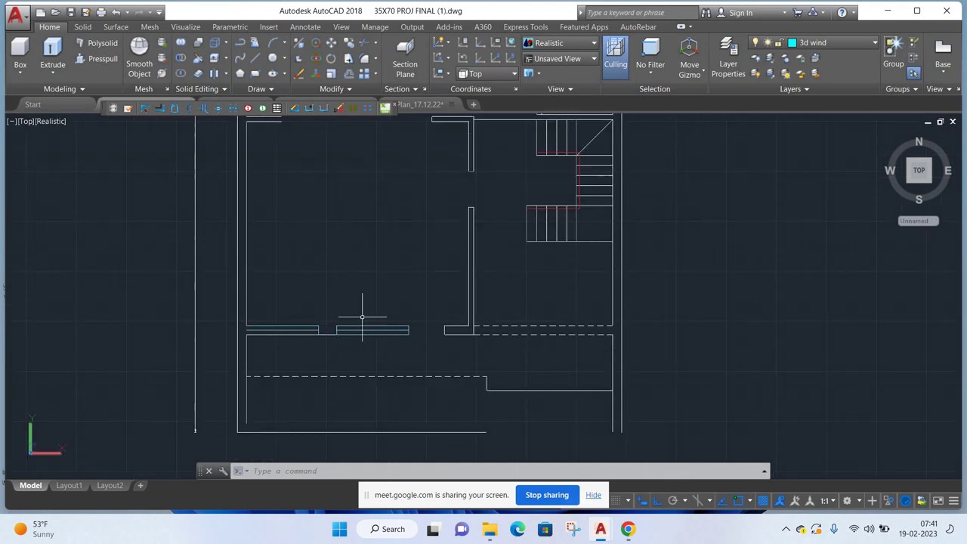
pyautogui.moveTo(355, 330)
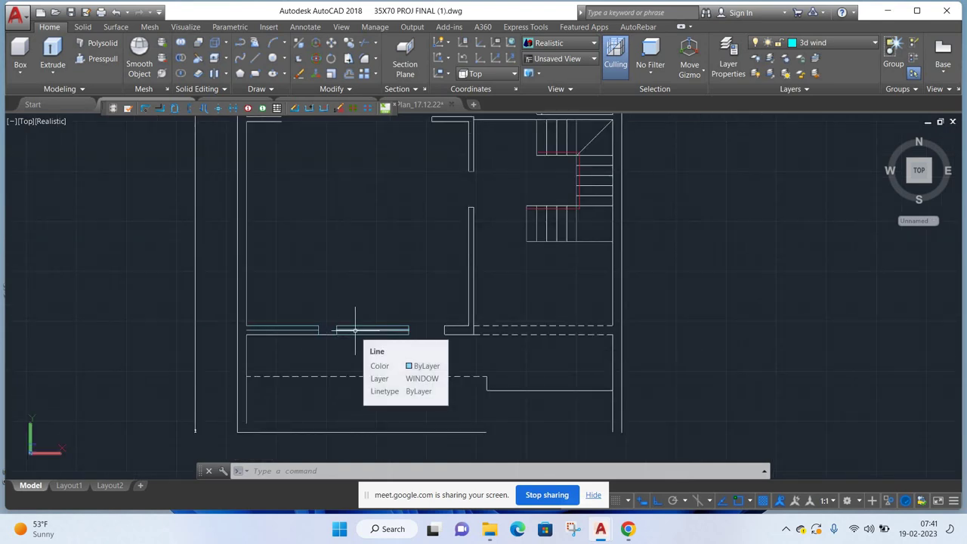
# - Delete a window block, then undo the deletion to restore it
pyautogui.click(414, 332)
pyautogui.click(405, 308)
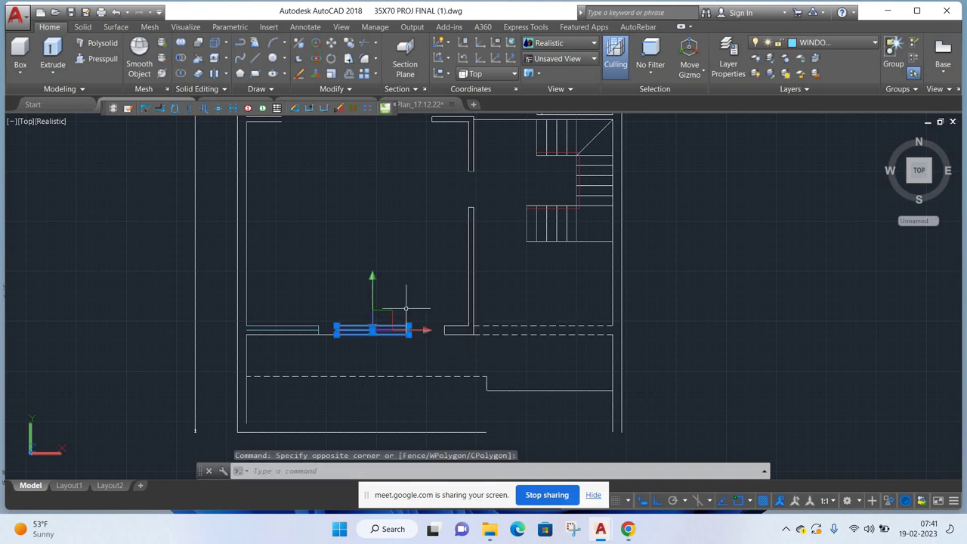
pyautogui.press('Delete')
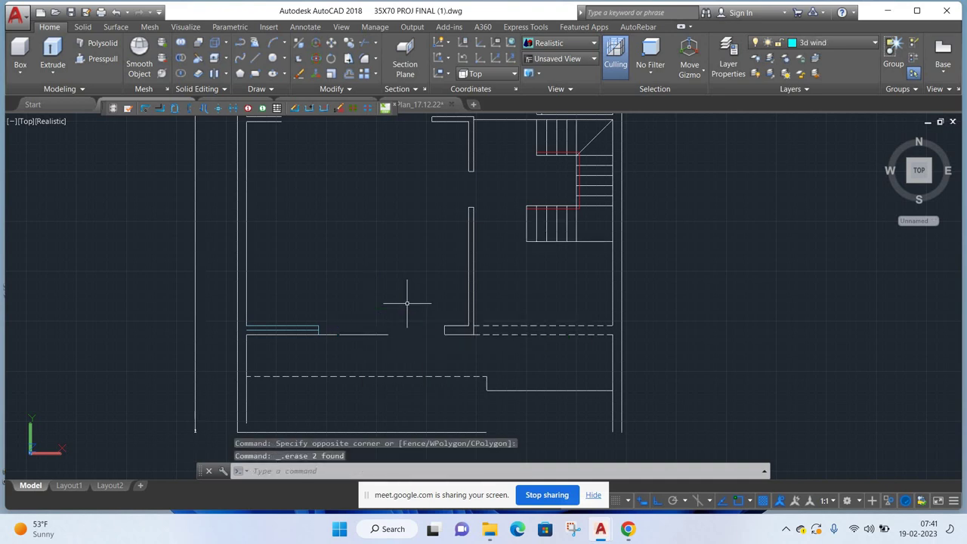
pyautogui.hotkey('ctrl', 'z')
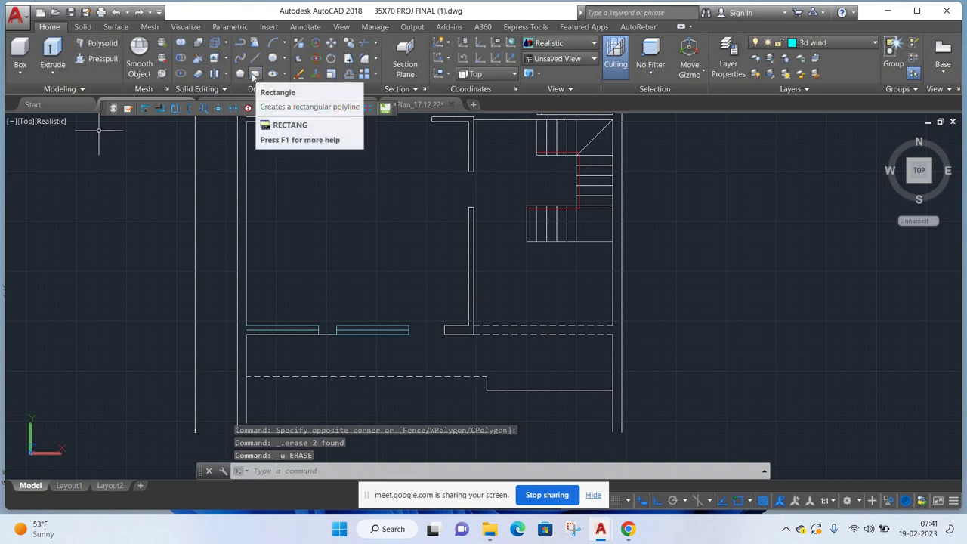
# - Draw a '3d wind' rectangle across the first window opening
pyautogui.click(255, 73)
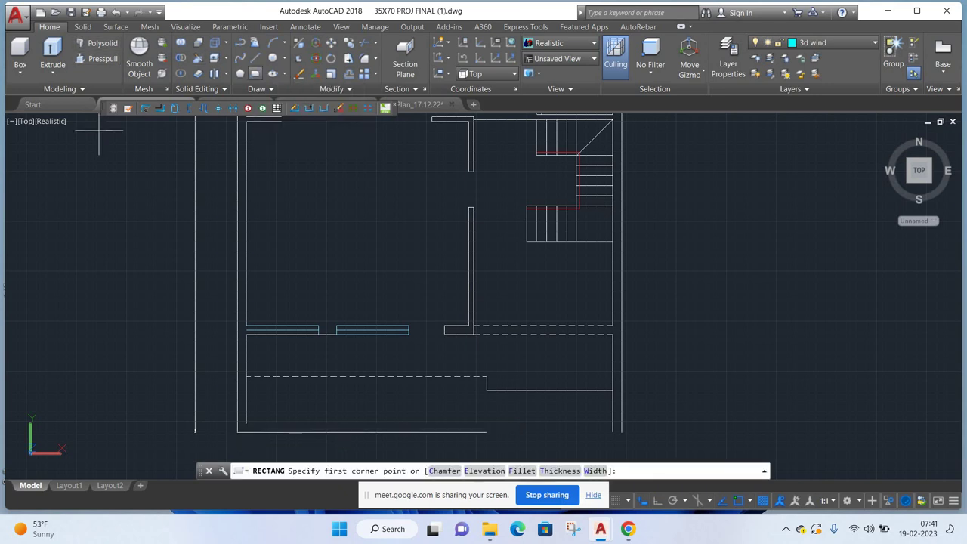
pyautogui.click(336, 326)
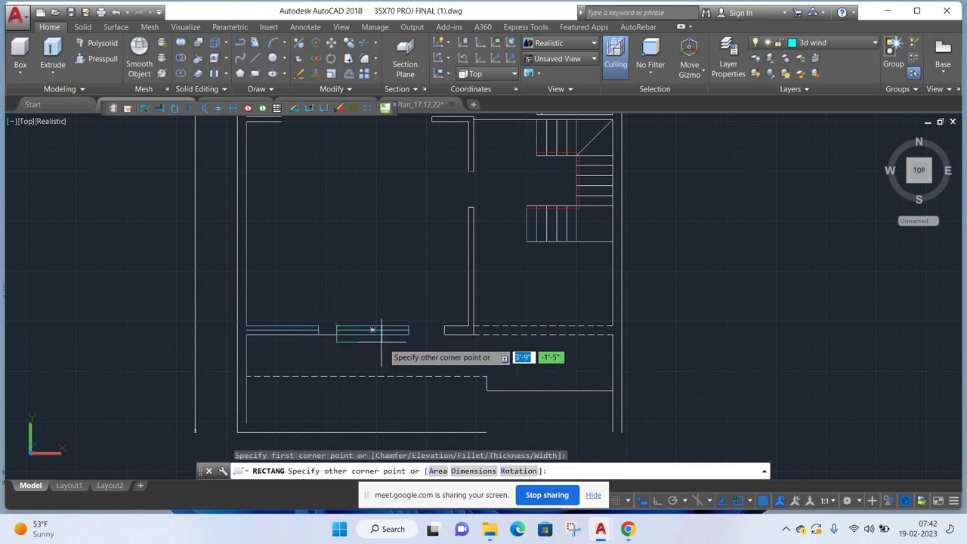
pyautogui.scroll(4, 409, 333)
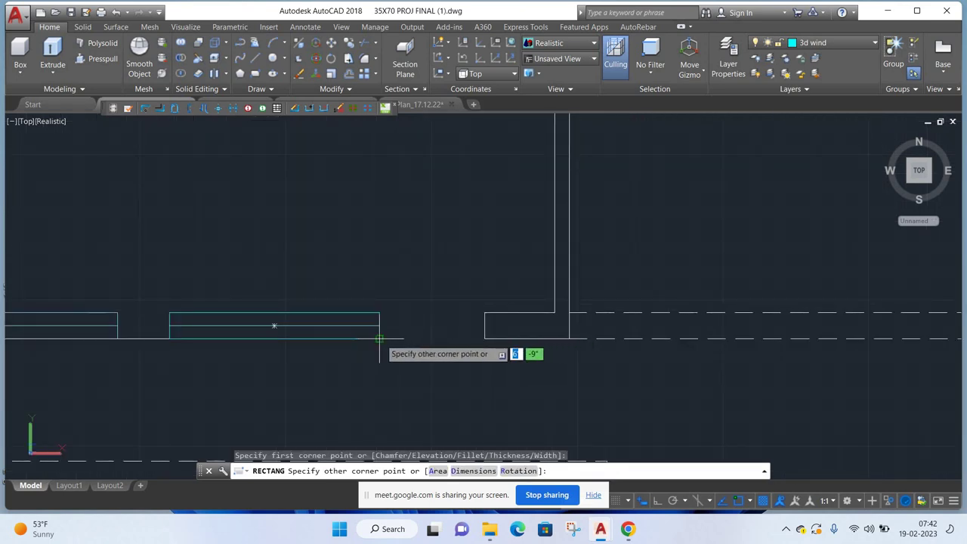
pyautogui.click(380, 338)
pyautogui.scroll(-3, 489, 359)
pyautogui.scroll(-2, 498, 317)
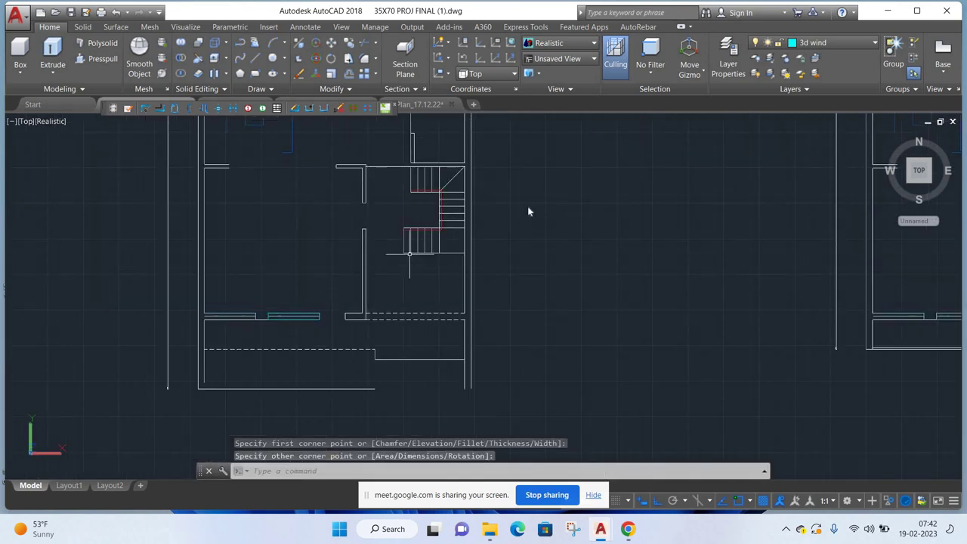
# - Draw another window rectangle along the left exterior wall
pyautogui.rightClick(513, 204)
pyautogui.click(529, 209)
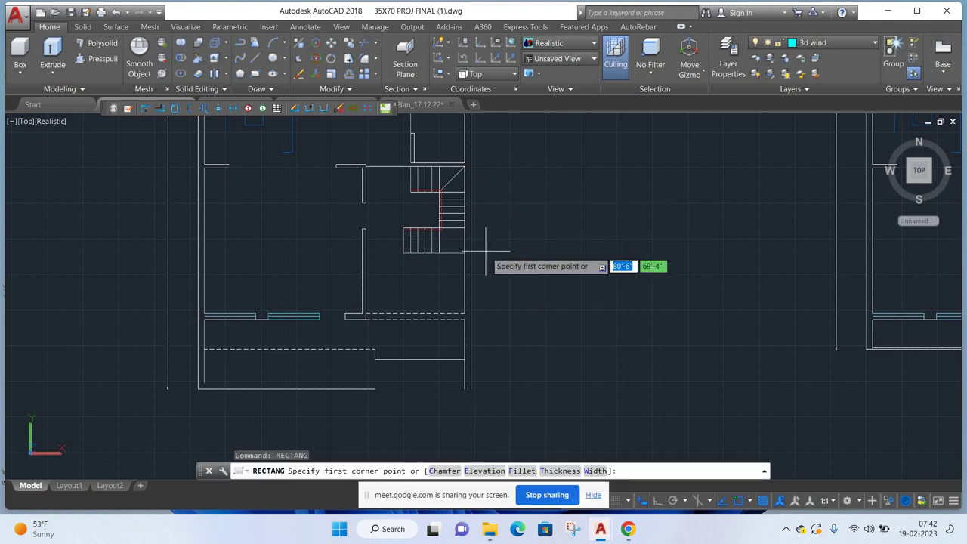
pyautogui.scroll(-2, 494, 243)
pyautogui.scroll(3, 317, 268)
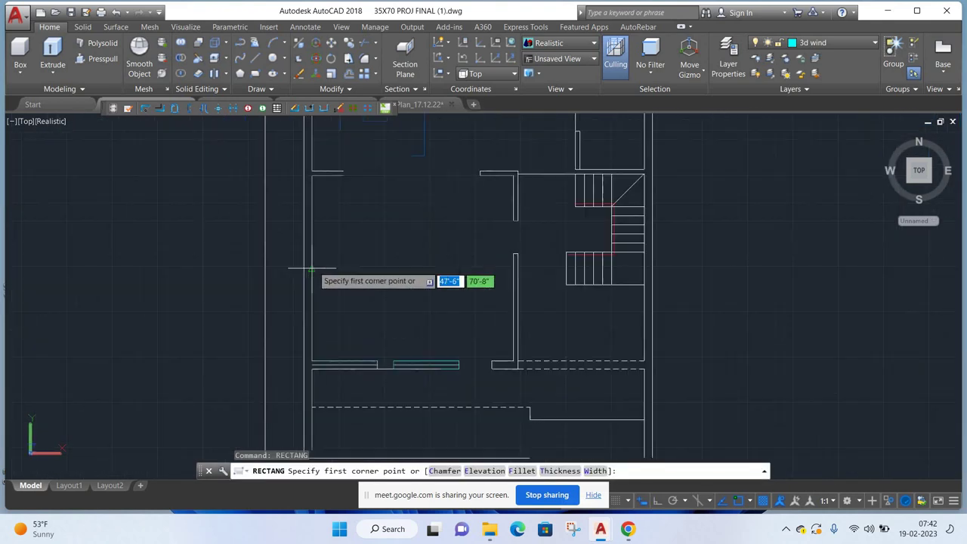
pyautogui.click(311, 230)
pyautogui.scroll(2, 300, 316)
pyautogui.scroll(2, 317, 317)
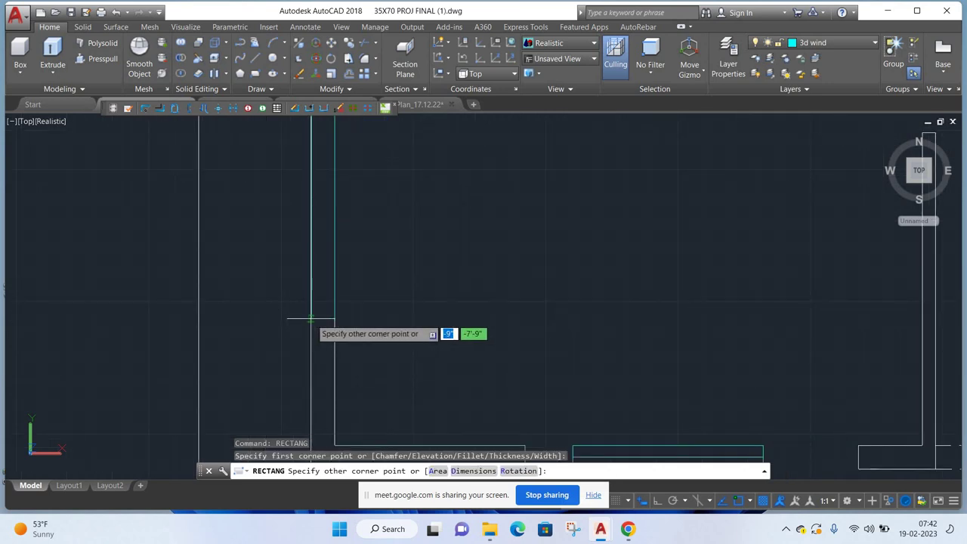
pyautogui.click(324, 316)
pyautogui.scroll(-3, 377, 333)
pyautogui.scroll(-2, 377, 332)
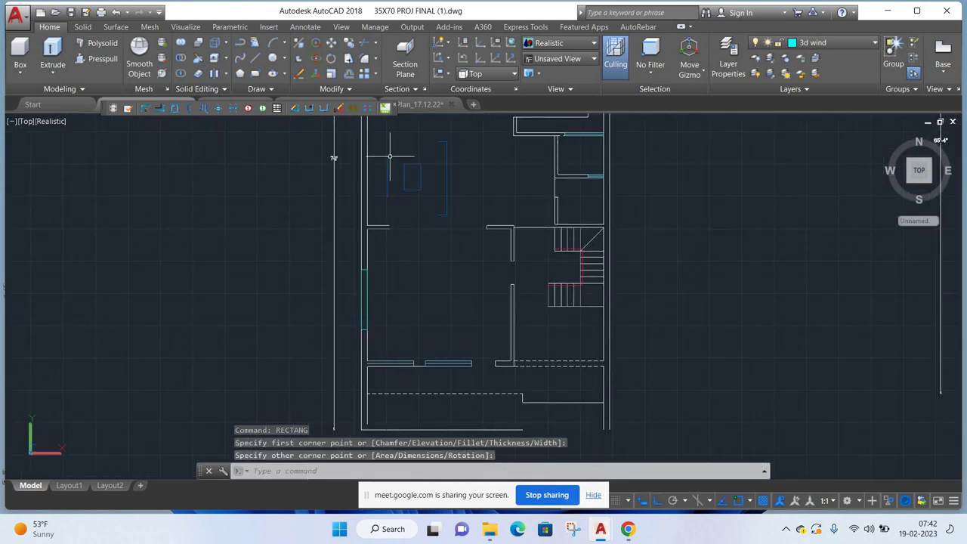
# - Draw a third rectangle tracing the left wall's window opening
pyautogui.rightClick(389, 158)
pyautogui.click(398, 163)
pyautogui.moveTo(398, 163); pyautogui.dragTo(388, 277, button='middle')
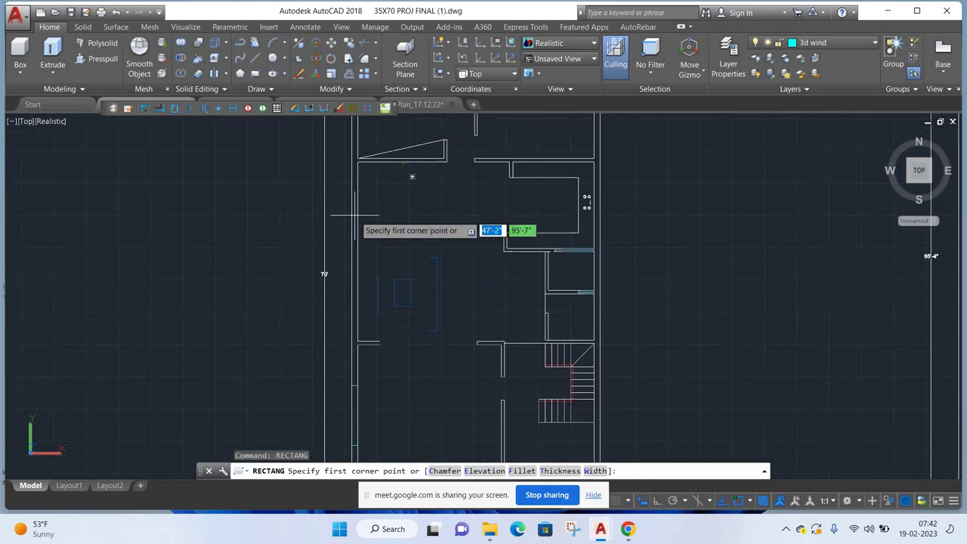
pyautogui.scroll(2, 340, 290)
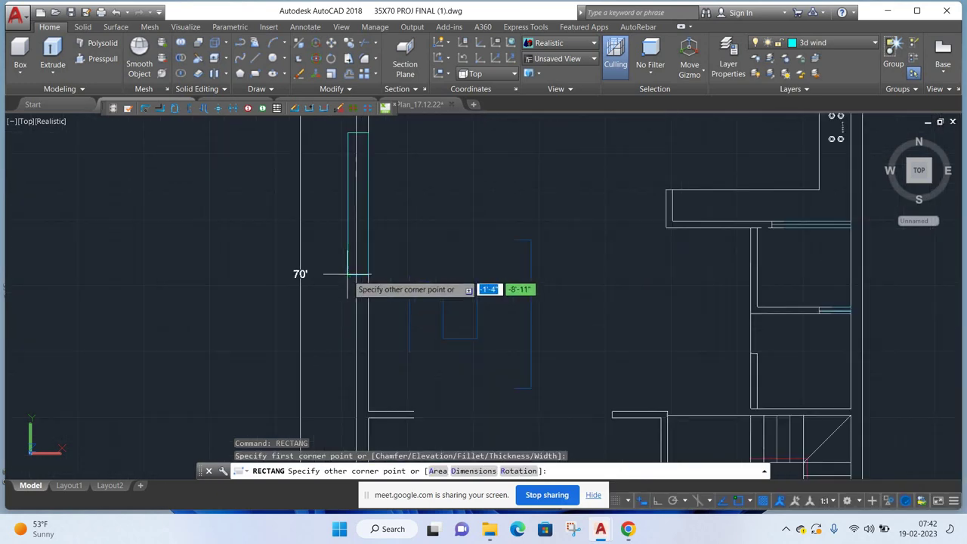
pyautogui.click(355, 275)
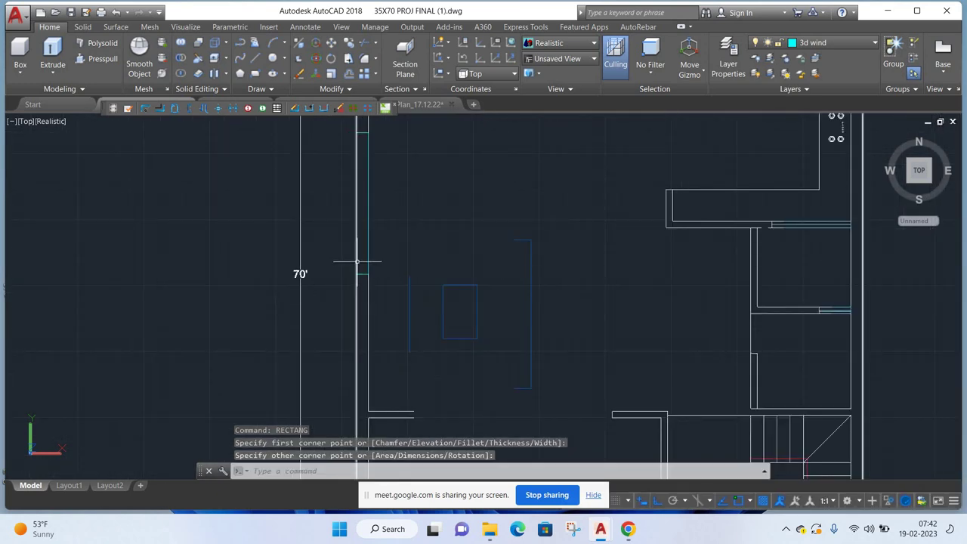
pyautogui.scroll(-3, 355, 259)
pyautogui.scroll(-2, 432, 204)
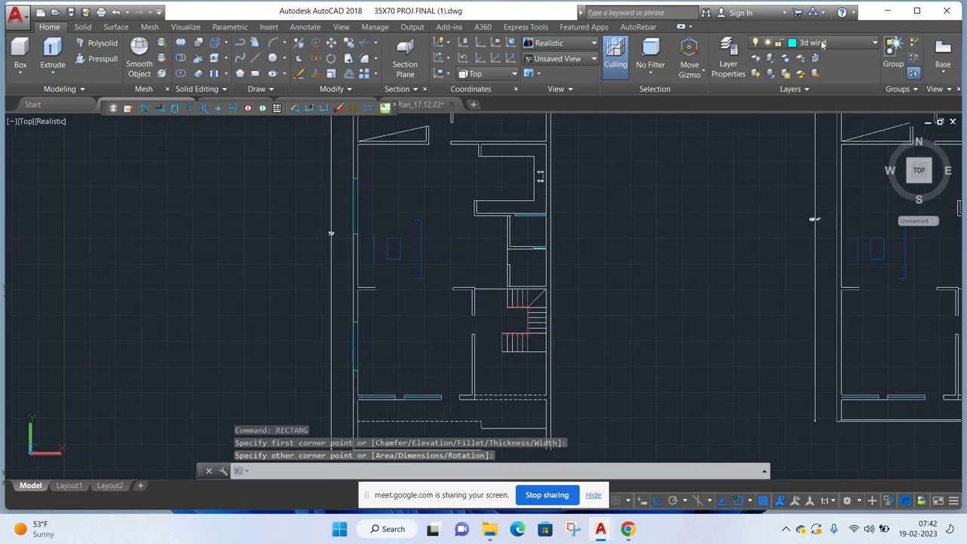
pyautogui.click(825, 43)
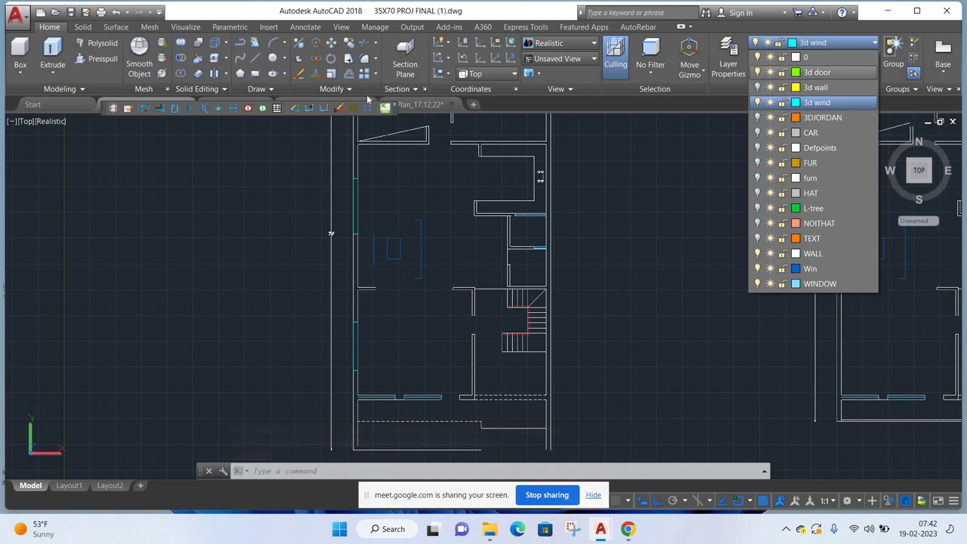
# - Make '3d door' current and draw a door rectangle in the opening beside the stairs
pyautogui.press('Return')
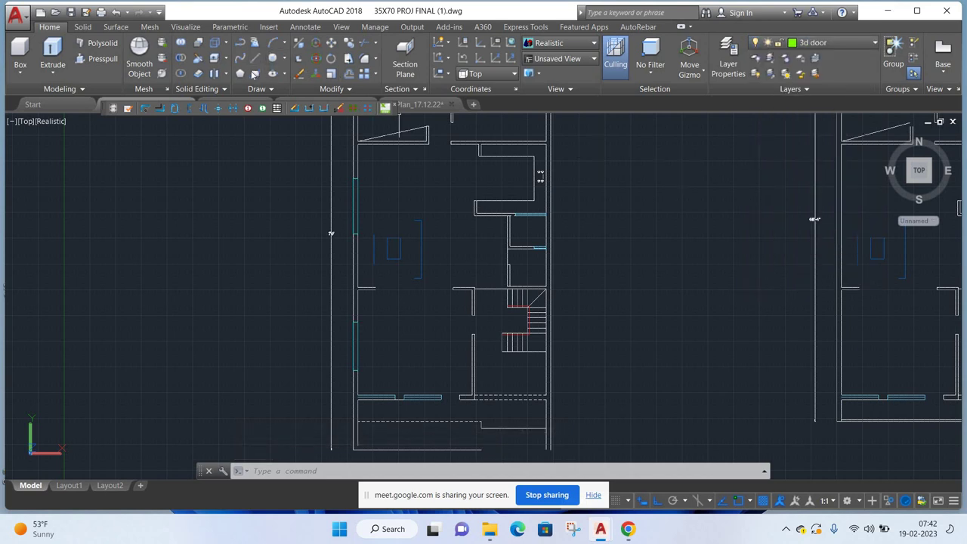
pyautogui.write('rec')
pyautogui.press('Return')
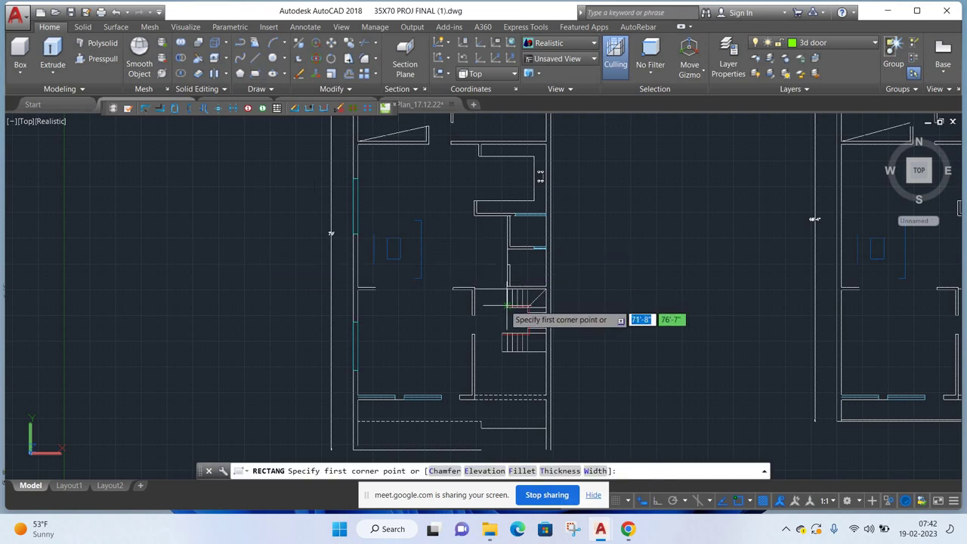
pyautogui.moveTo(501, 301); pyautogui.dragTo(470, 255, button='middle')
pyautogui.scroll(2, 445, 319)
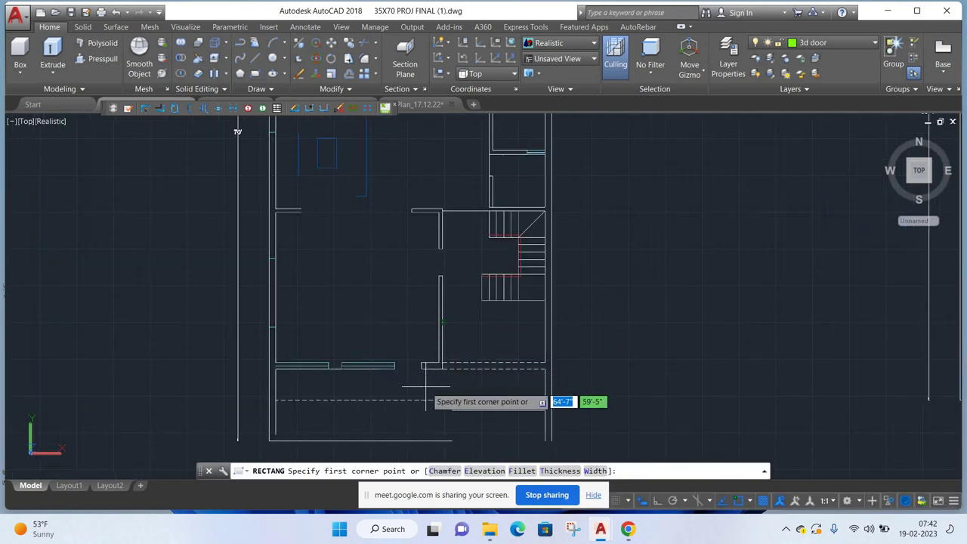
pyautogui.scroll(1, 431, 378)
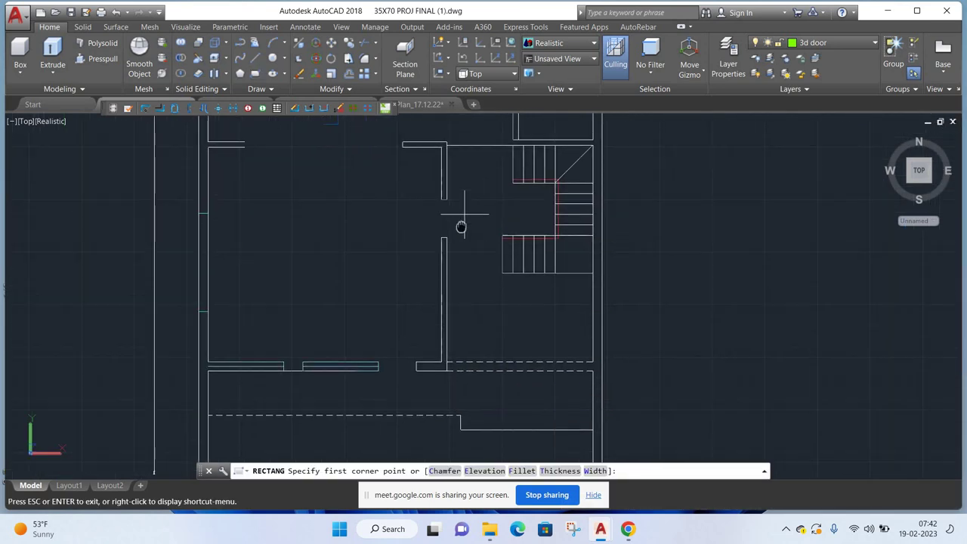
pyautogui.moveTo(459, 221); pyautogui.dragTo(445, 255, button='middle')
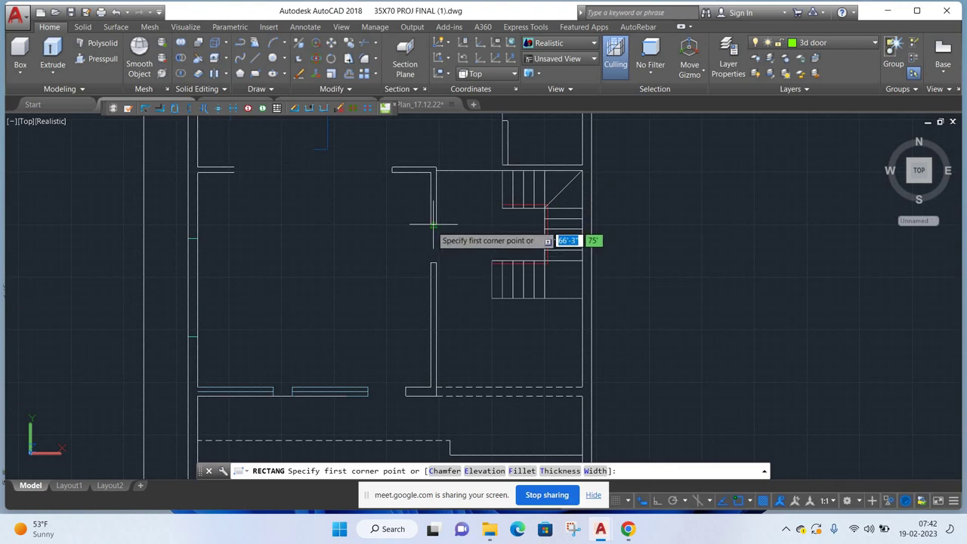
pyautogui.click(431, 225)
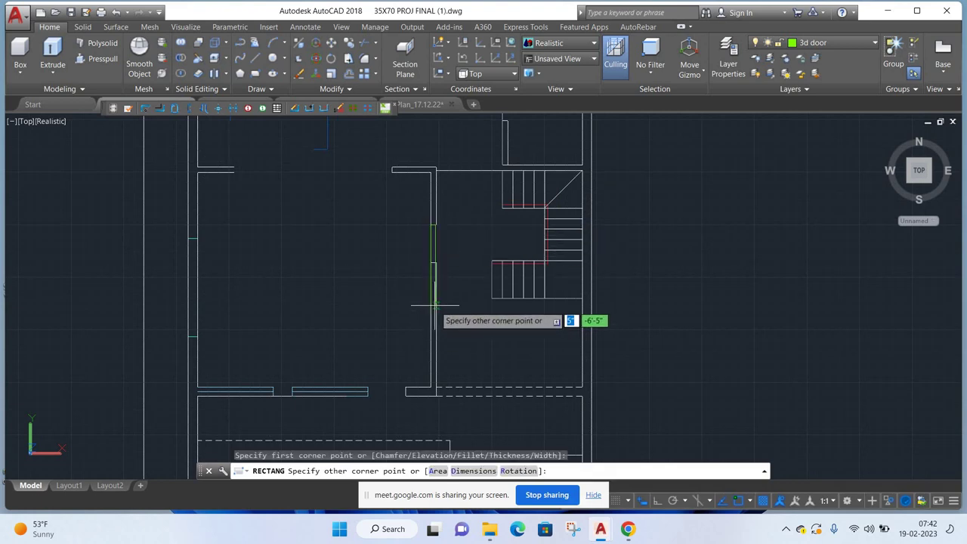
pyautogui.scroll(3, 436, 306)
pyautogui.click(436, 304)
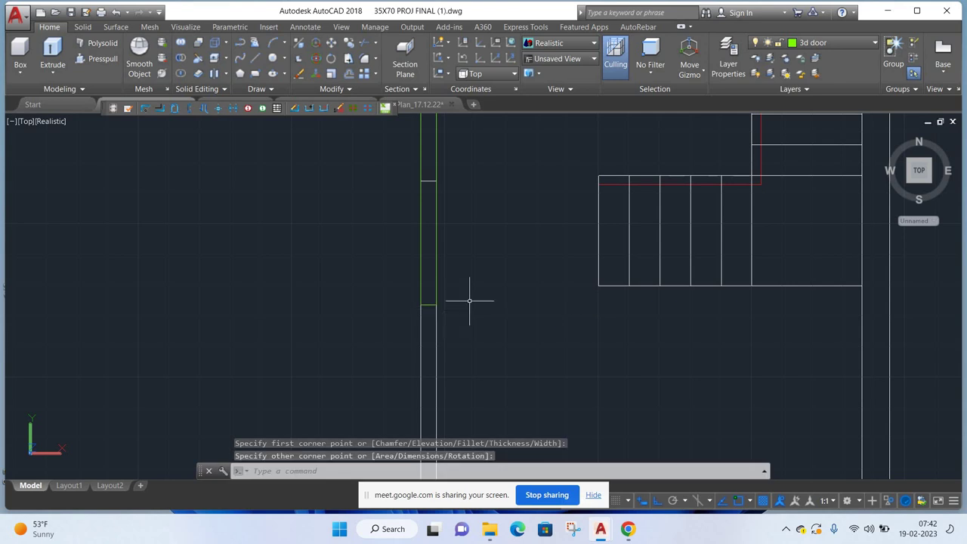
pyautogui.scroll(-3, 466, 305)
# - Draw a second door rectangle spanning the front wall opening
pyautogui.rightClick(480, 202)
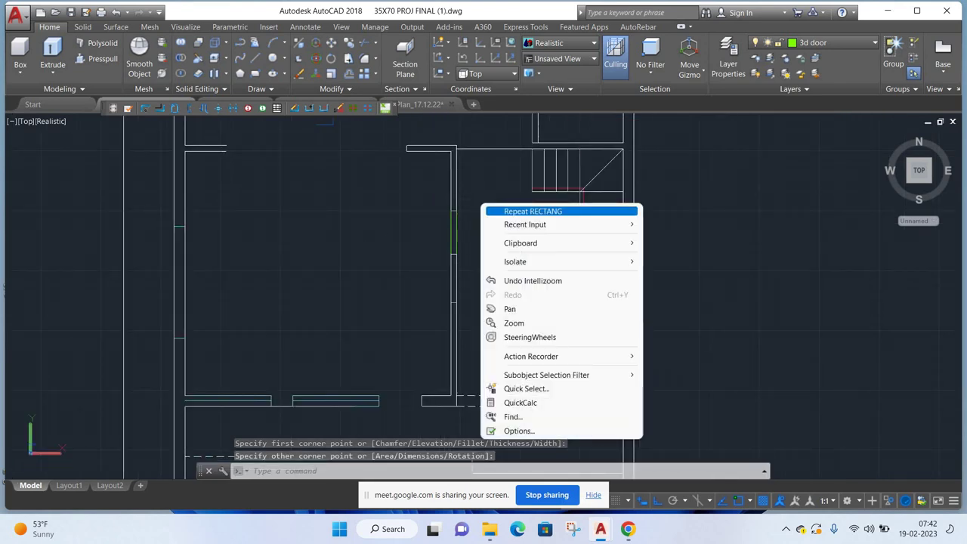
pyautogui.click(498, 210)
pyautogui.scroll(-1, 468, 226)
pyautogui.scroll(-1, 466, 230)
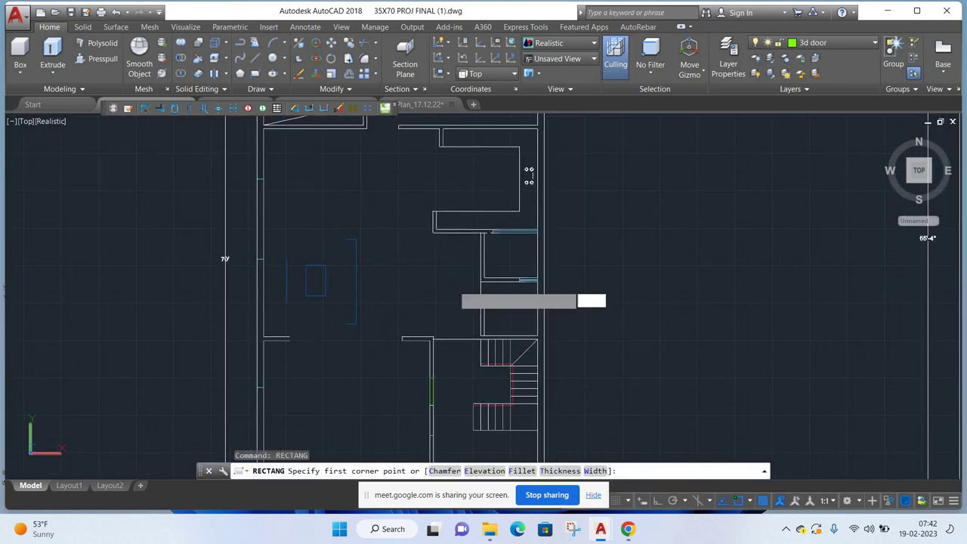
pyautogui.moveTo(453, 277); pyautogui.dragTo(405, 200, button='middle')
pyautogui.moveTo(418, 304); pyautogui.dragTo(416, 267, button='middle')
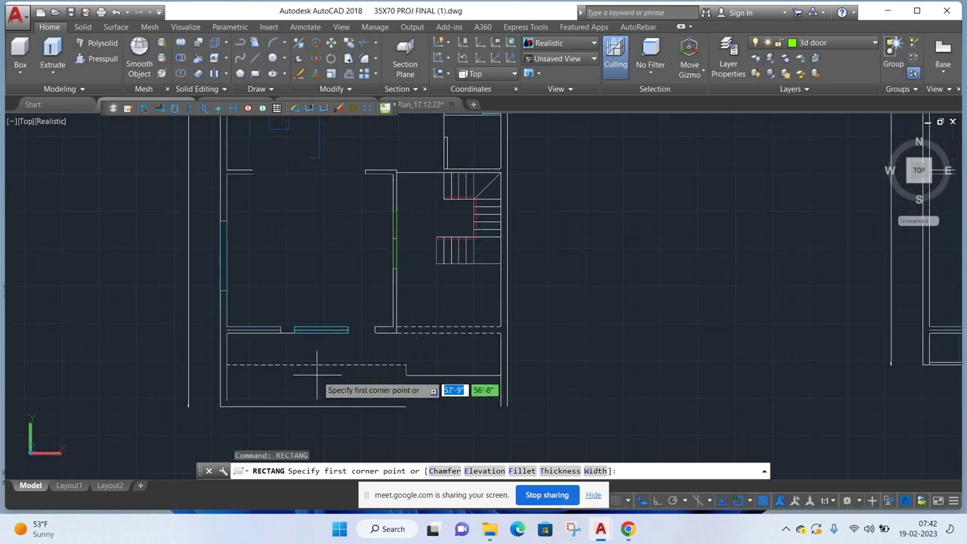
pyautogui.scroll(2, 265, 344)
pyautogui.scroll(3, 262, 344)
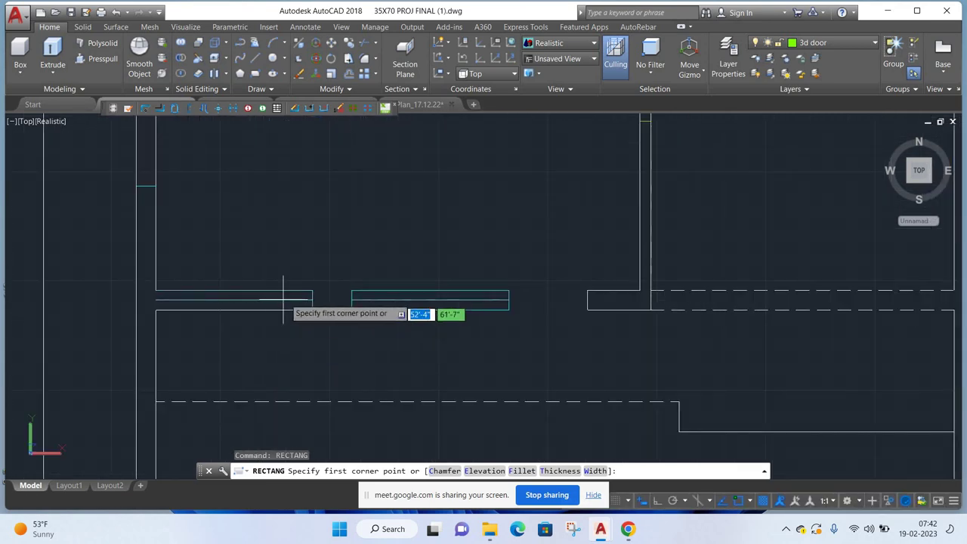
pyautogui.click(312, 291)
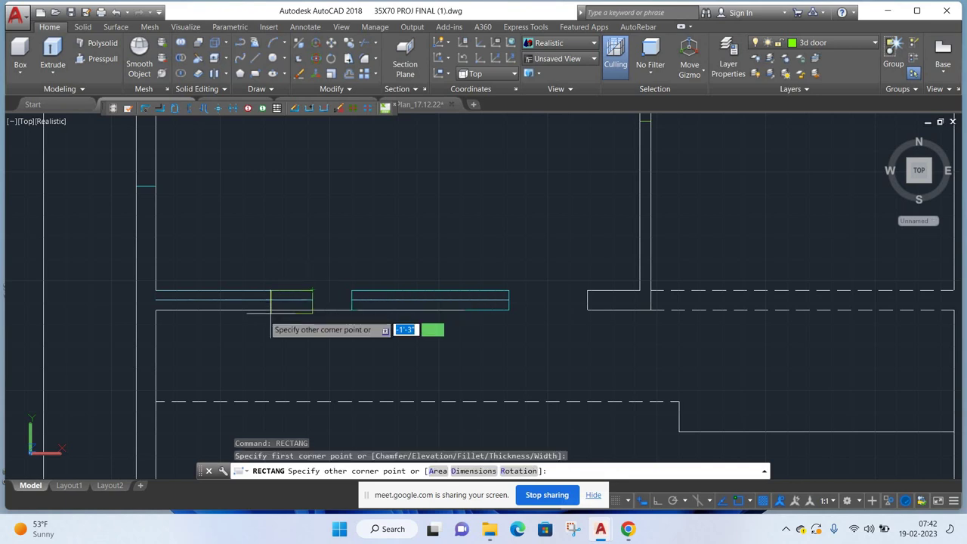
pyautogui.click(177, 310)
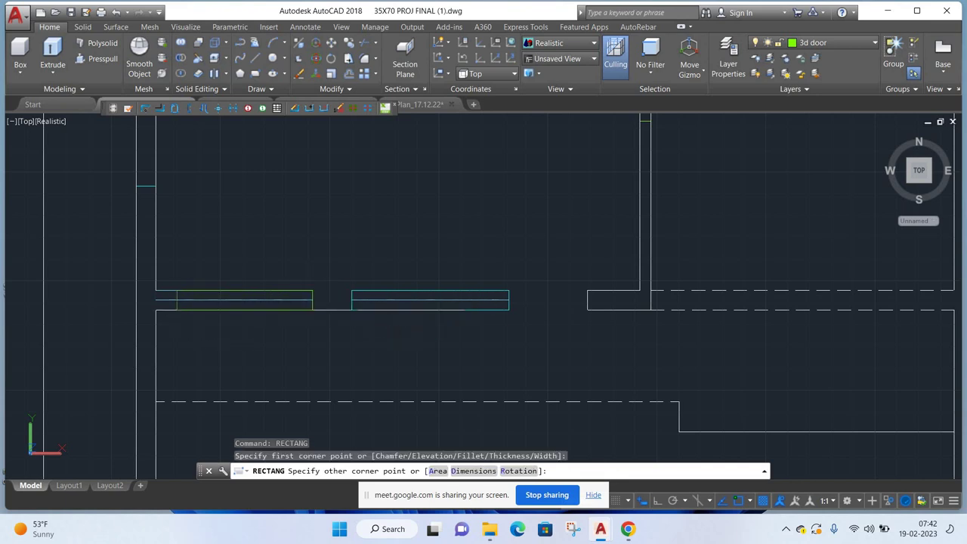
pyautogui.scroll(-2, 307, 377)
pyautogui.scroll(-2, 307, 377)
pyautogui.scroll(-2, 313, 378)
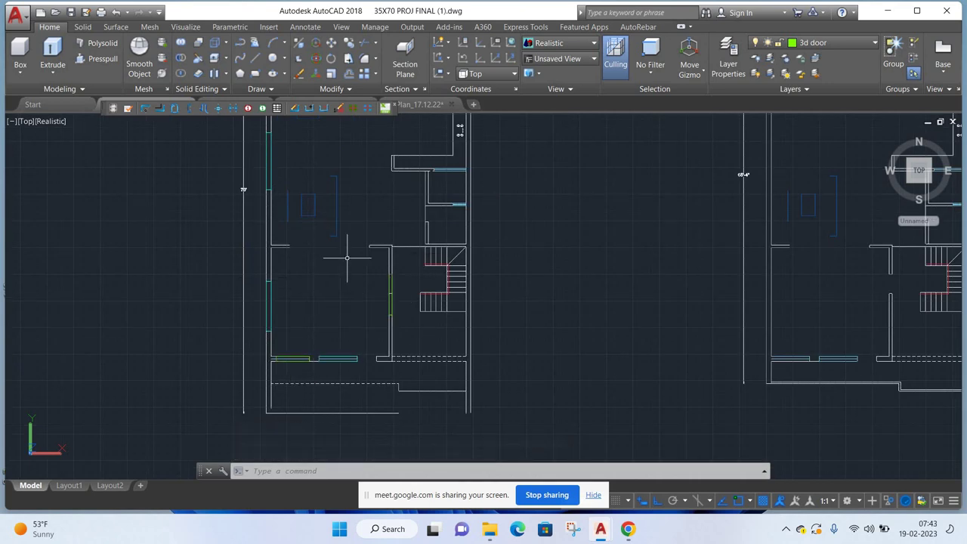
# - Pan and zoom to centre both floor plans in the view
pyautogui.click(27, 121)
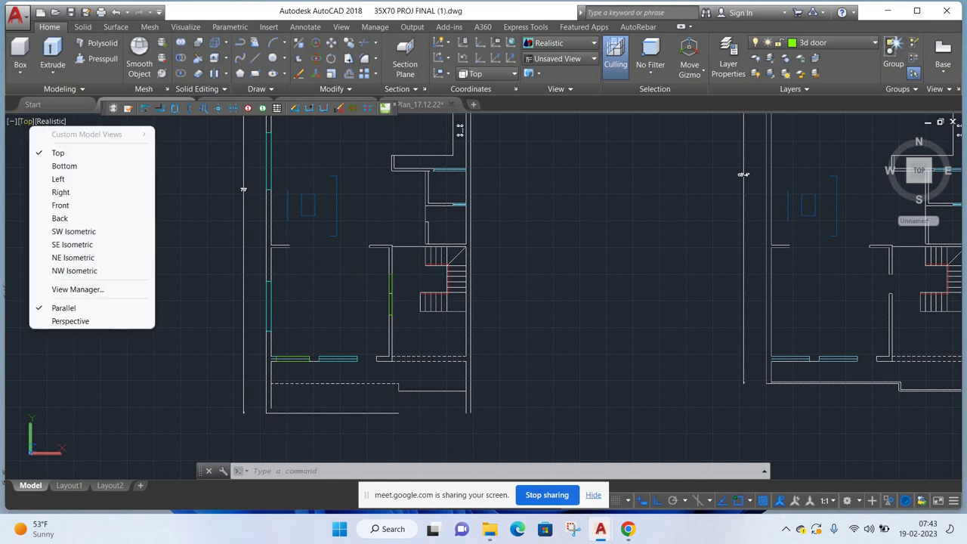
pyautogui.click(216, 169)
pyautogui.click(177, 190)
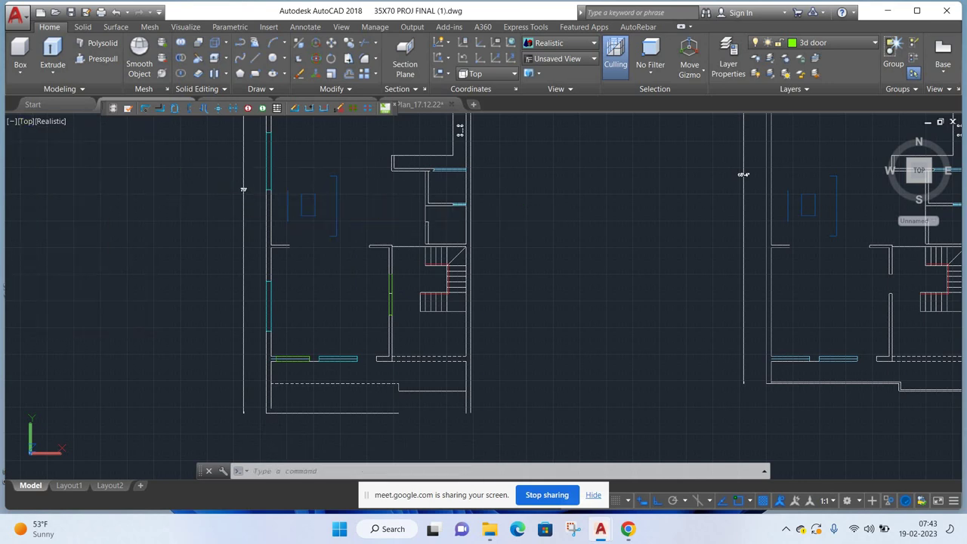
pyautogui.scroll(-2, 165, 396)
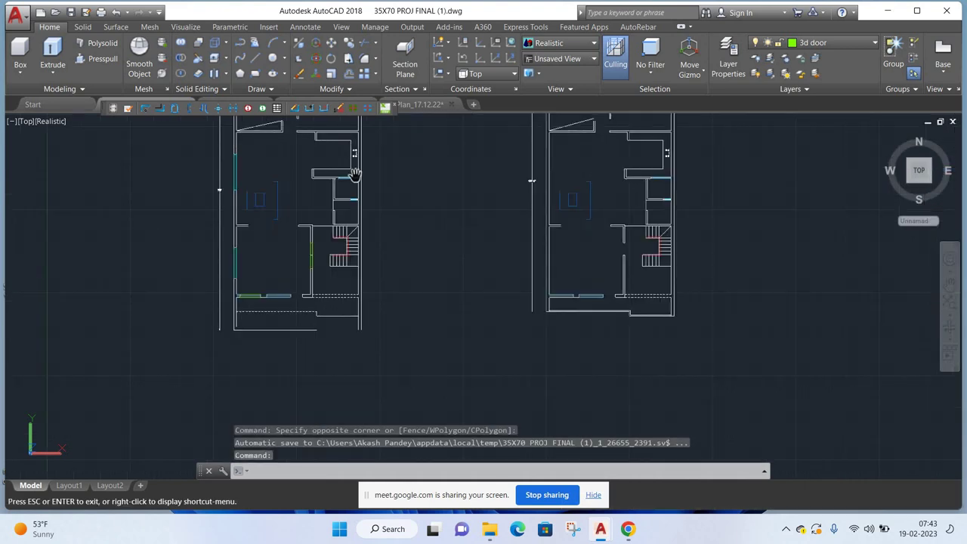
pyautogui.moveTo(592, 117); pyautogui.dragTo(607, 134, button='middle')
# - Make '3d wind' current and draw a thin window rectangle on the upper-left wall
pyautogui.click(841, 42)
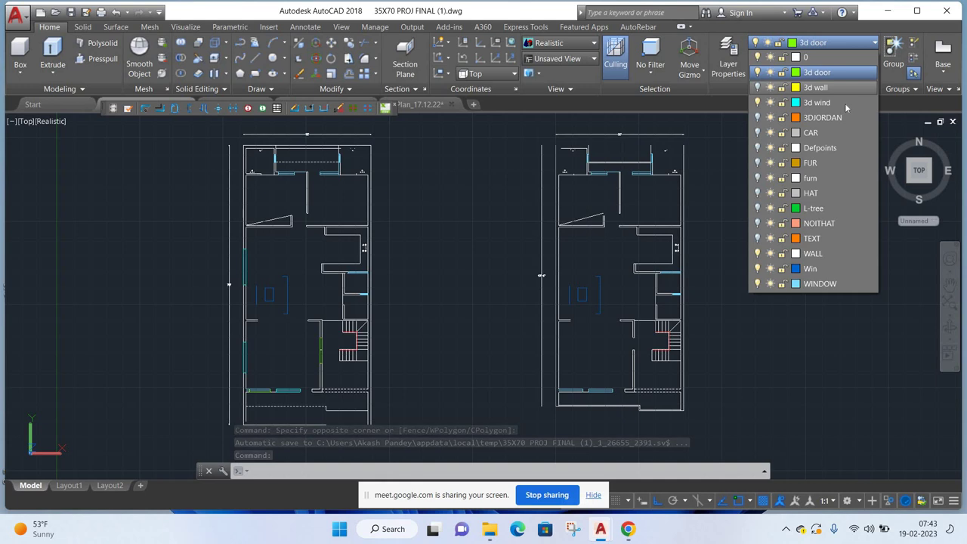
pyautogui.press('Return')
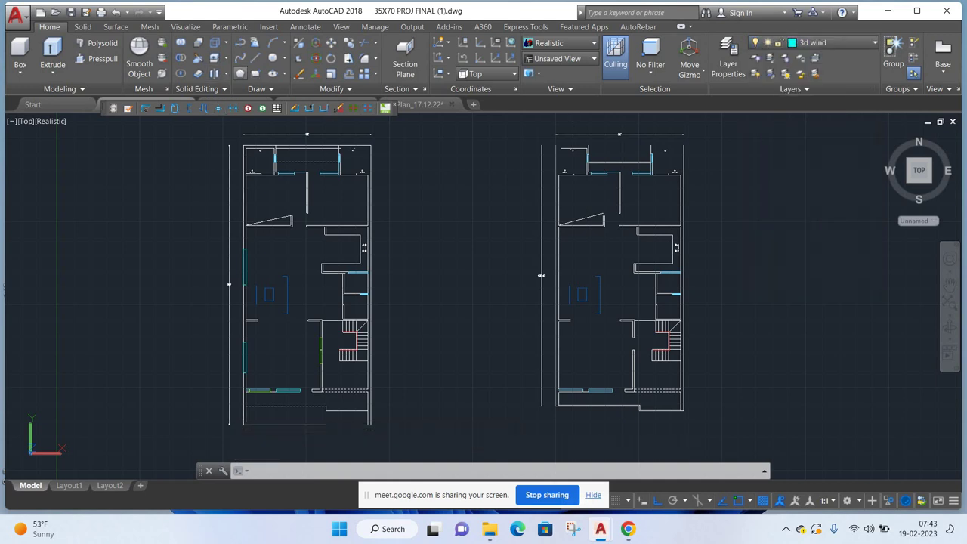
pyautogui.write('rec')
pyautogui.press('Return')
pyautogui.scroll(6, 262, 237)
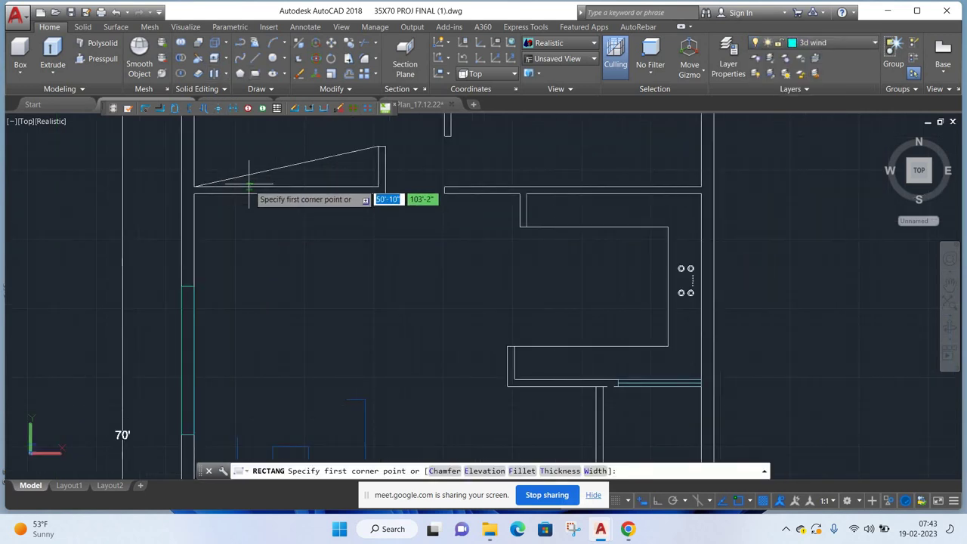
pyautogui.click(249, 186)
pyautogui.click(348, 192)
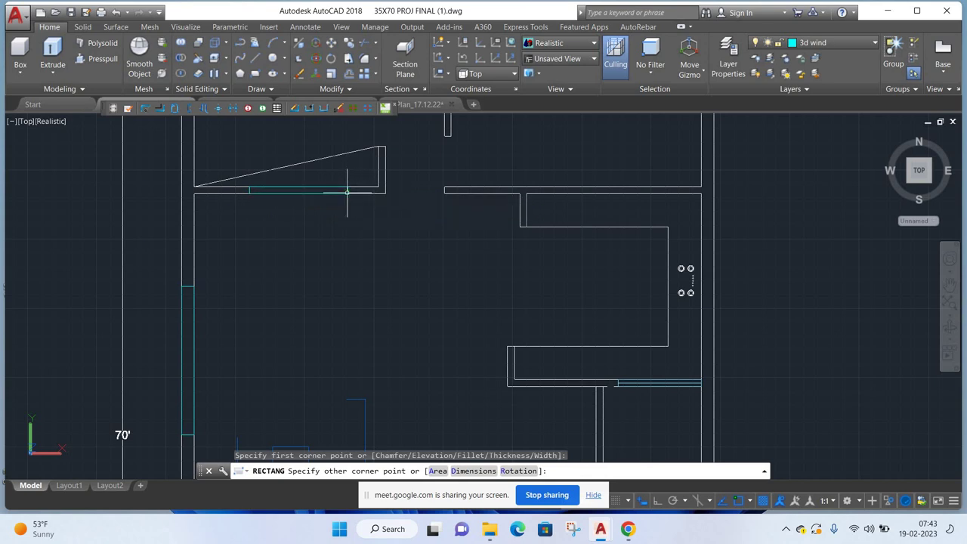
pyautogui.scroll(-2, 351, 257)
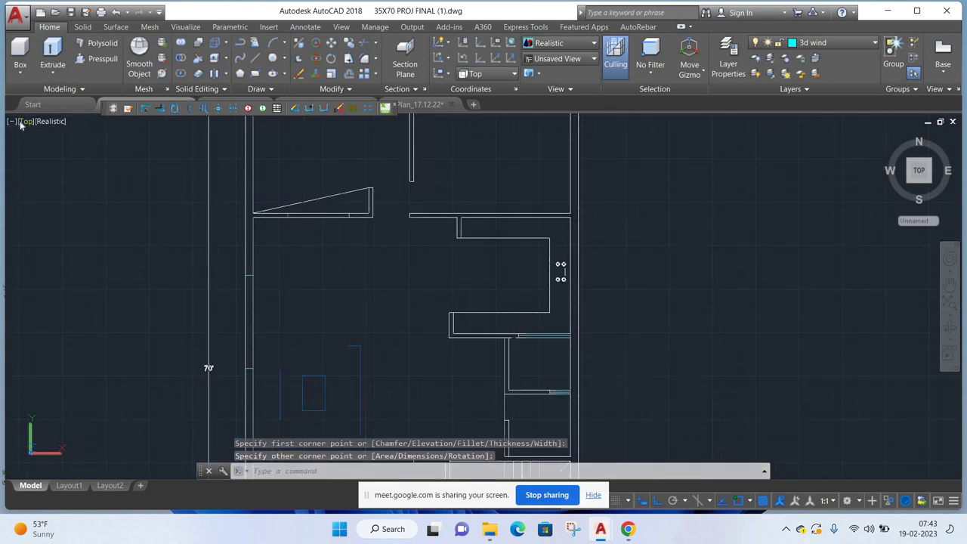
pyautogui.click(26, 121)
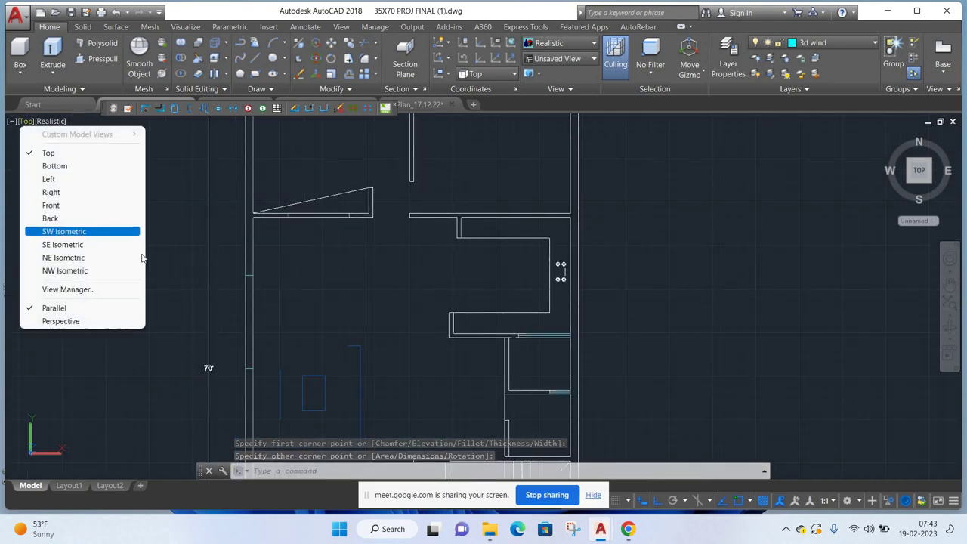
# - Switch to a southwest isometric view framing the ground floor plan
pyautogui.click(78, 233)
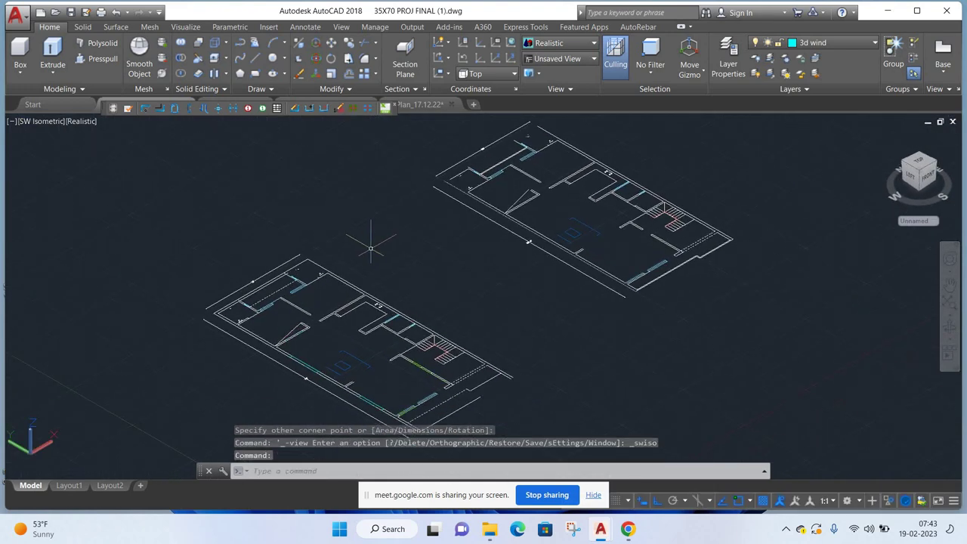
pyautogui.scroll(5, 412, 412)
pyautogui.scroll(3, 423, 393)
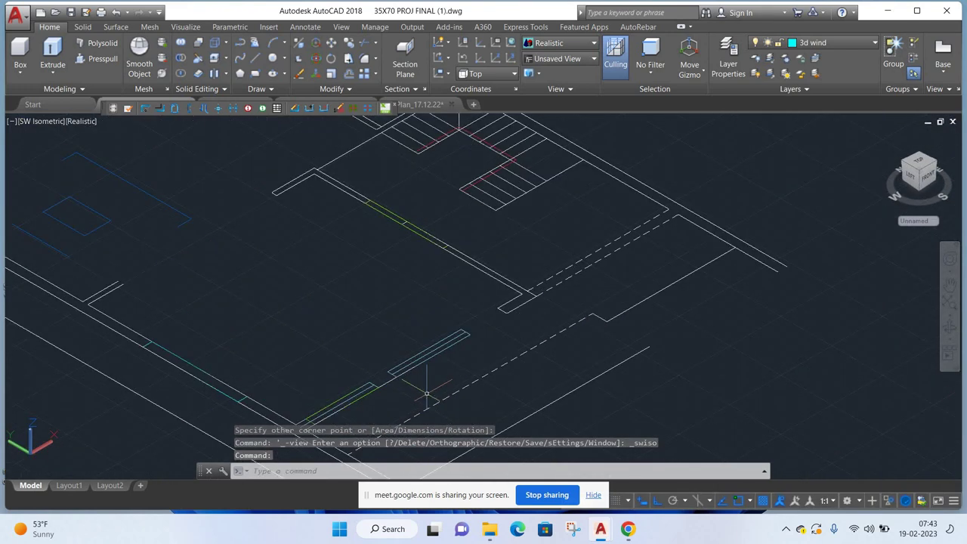
pyautogui.moveTo(425, 388); pyautogui.dragTo(425, 363, button='middle')
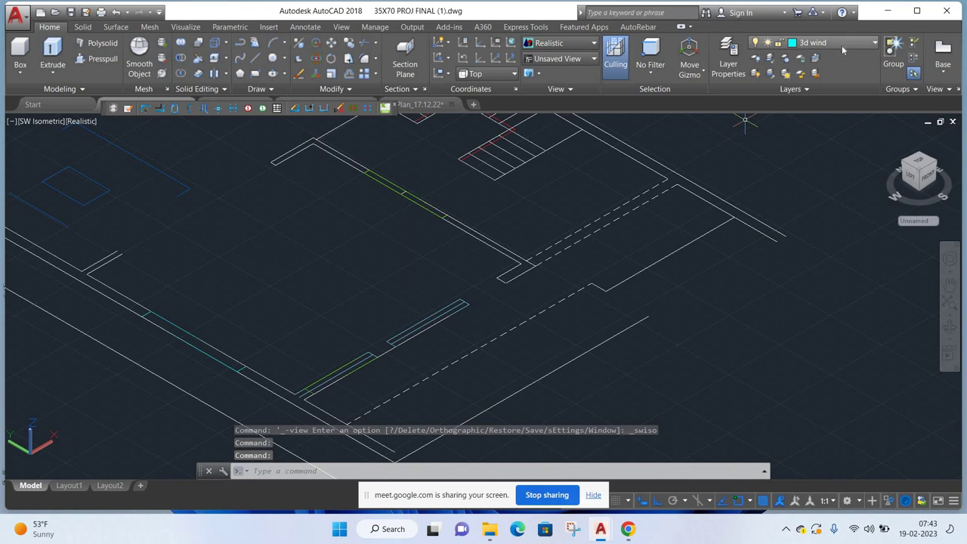
# - Highlight all window rectangles with Select Similar to review them, then clear the selection
pyautogui.click(393, 337)
pyautogui.scroll(-2, 344, 283)
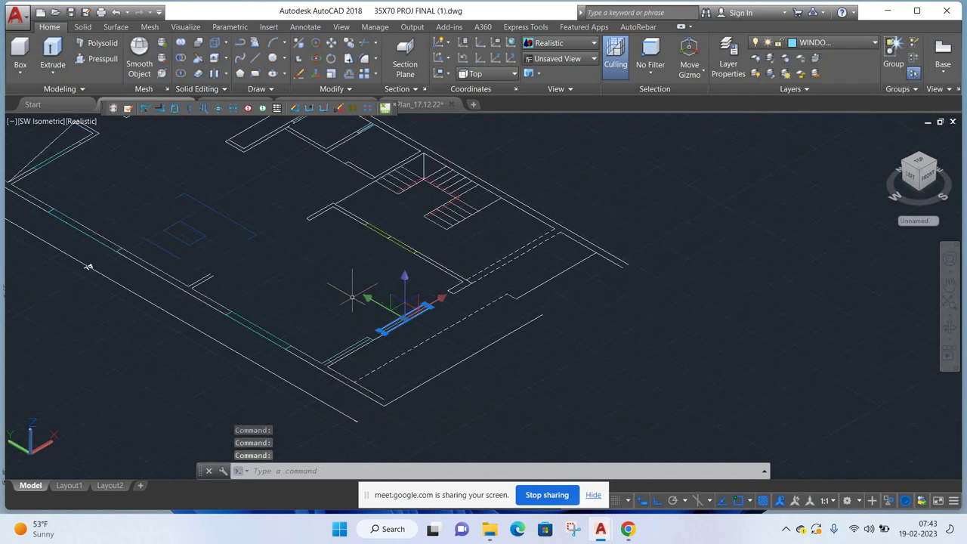
pyautogui.moveTo(345, 280); pyautogui.dragTo(340, 306, button='middle')
pyautogui.scroll(-2, 437, 272)
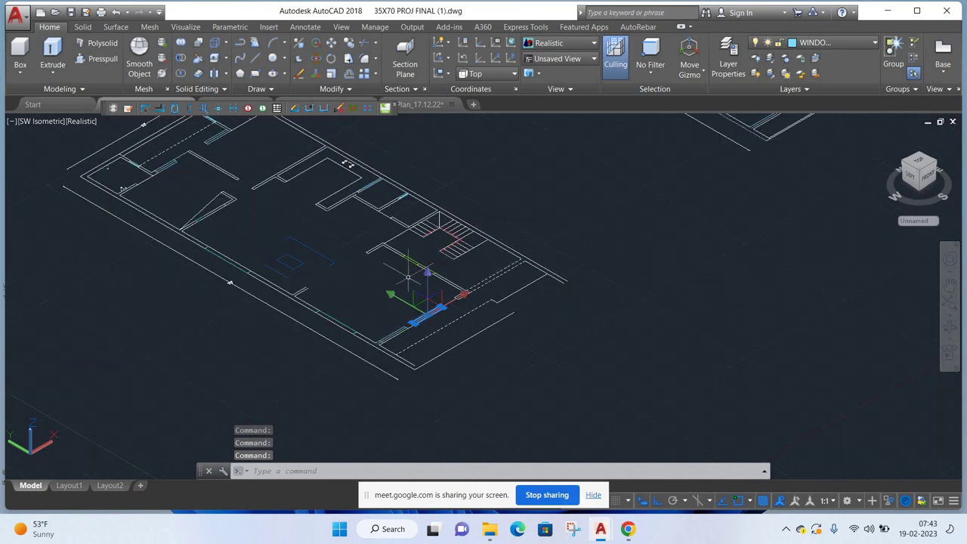
pyautogui.rightClick(566, 175)
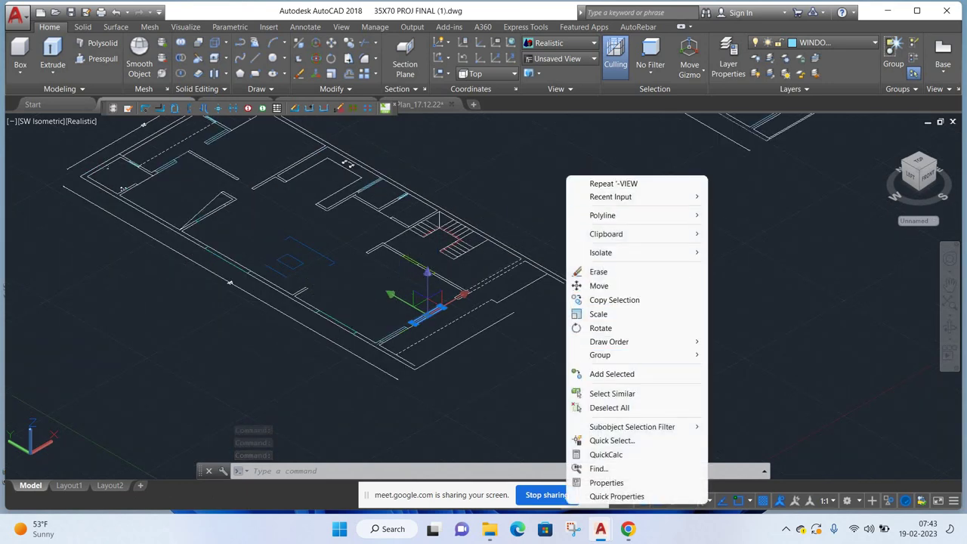
pyautogui.click(625, 393)
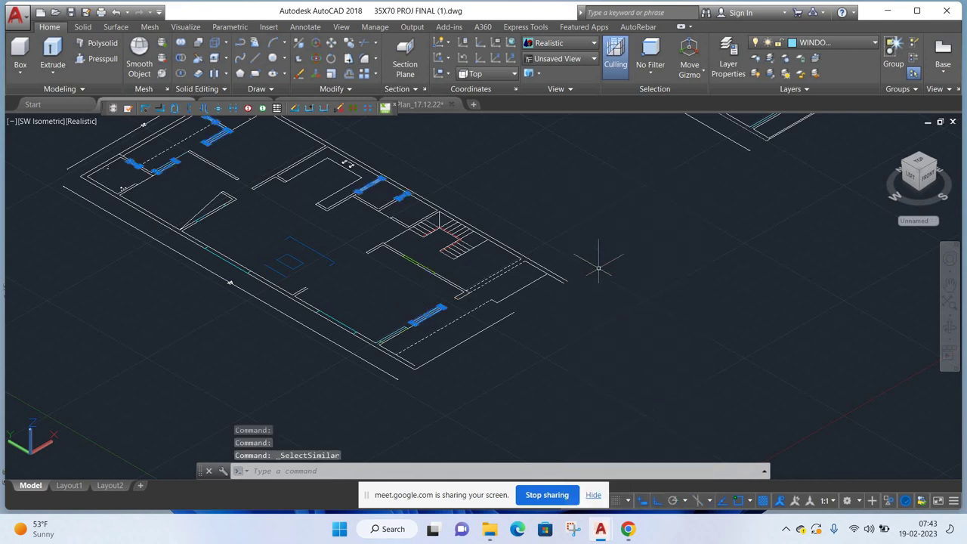
pyautogui.moveTo(597, 268); pyautogui.dragTo(605, 293, button='middle')
pyautogui.scroll(2, 331, 335)
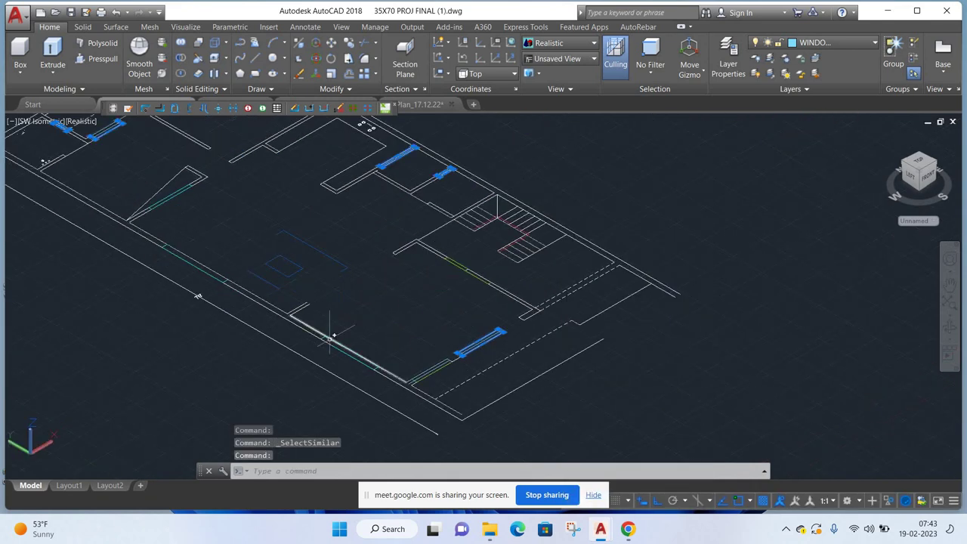
pyautogui.press('Escape')
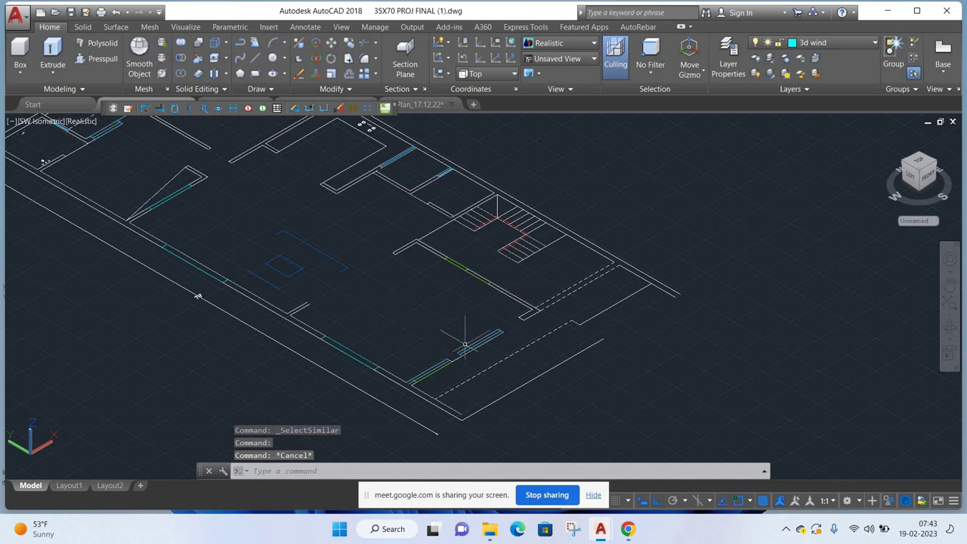
pyautogui.scroll(2, 468, 332)
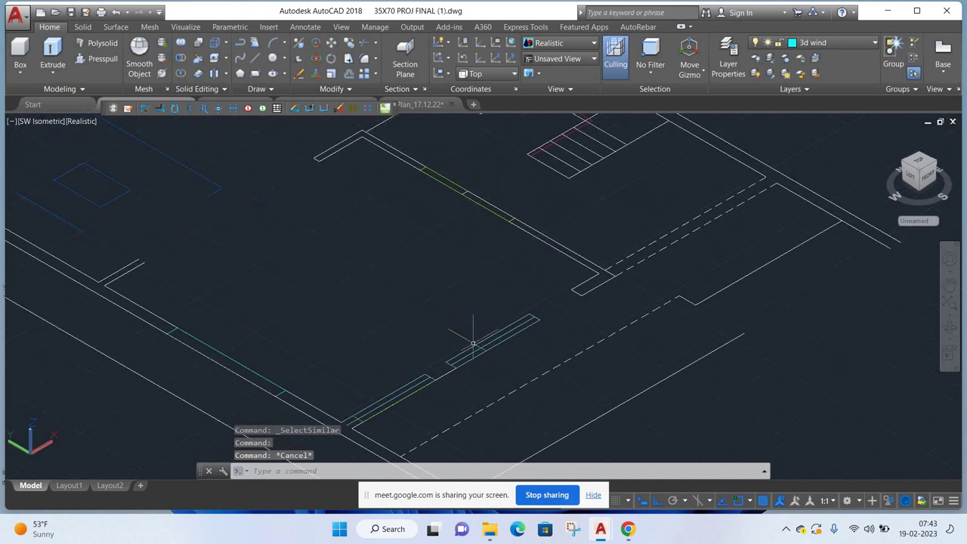
pyautogui.click(83, 121)
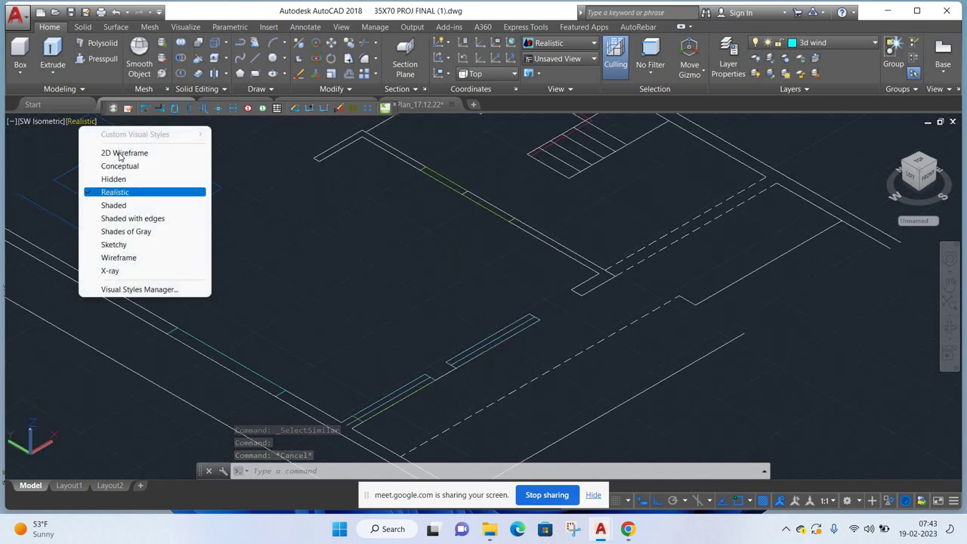
# - Switch to 2D Wireframe and select the front, left, long front and angled-wall window outlines
pyautogui.click(125, 153)
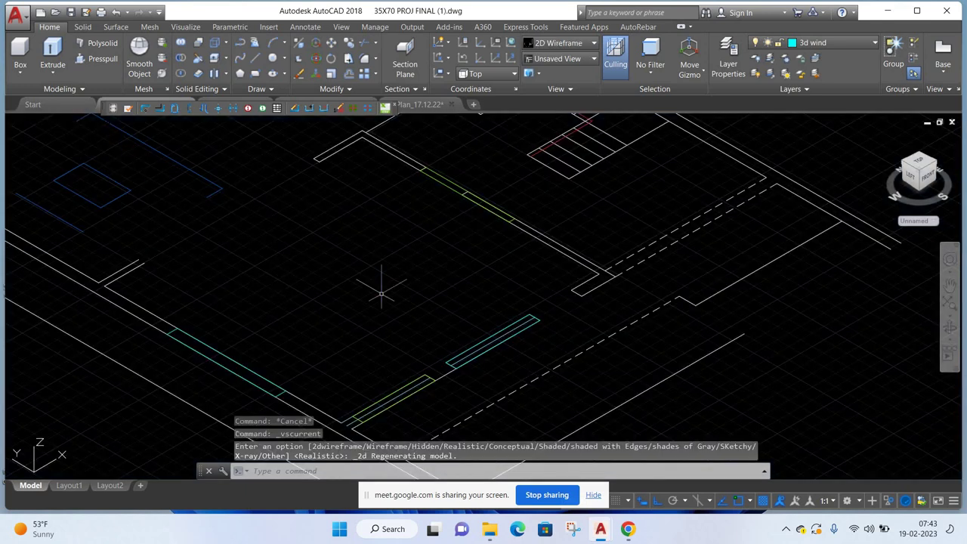
pyautogui.click(468, 341)
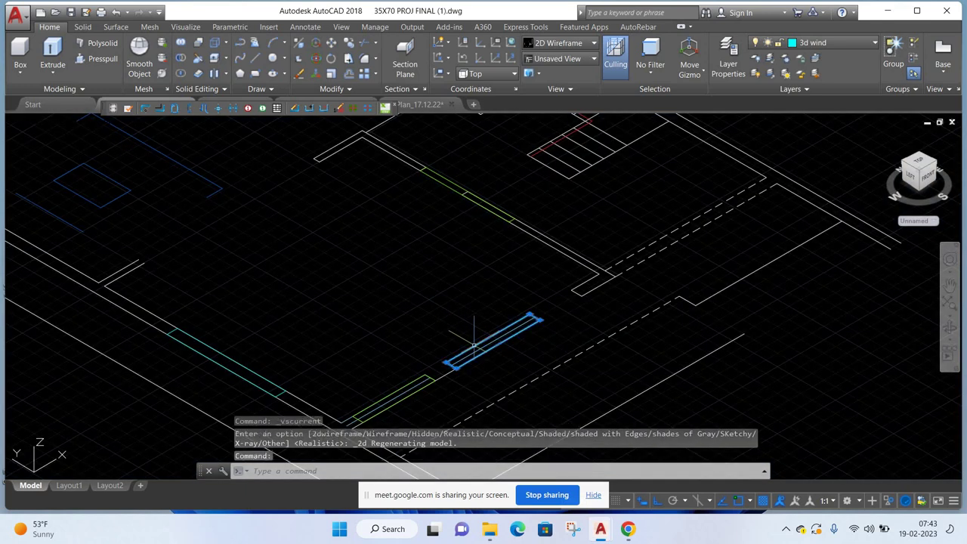
pyautogui.moveTo(274, 383); pyautogui.dragTo(417, 345, button='middle')
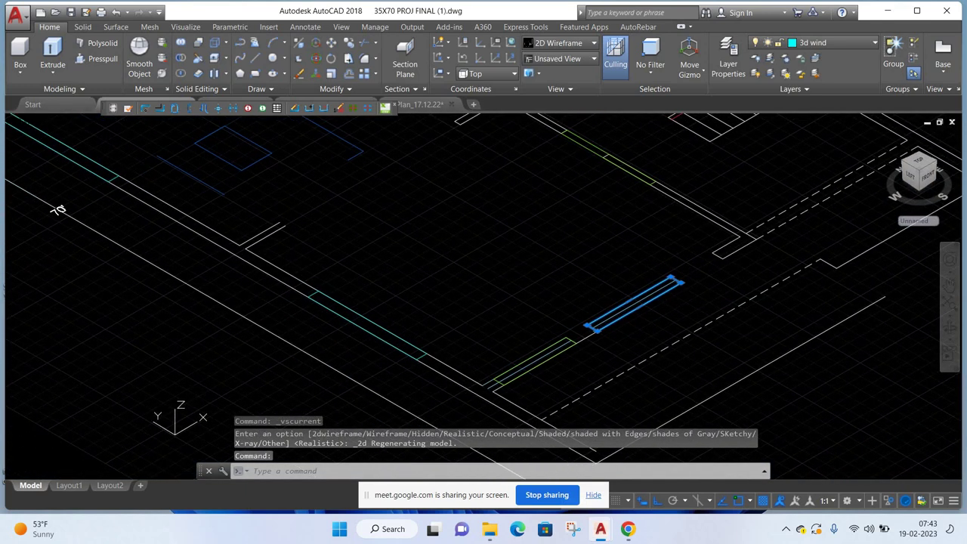
pyautogui.click(420, 351)
pyautogui.scroll(-2, 438, 285)
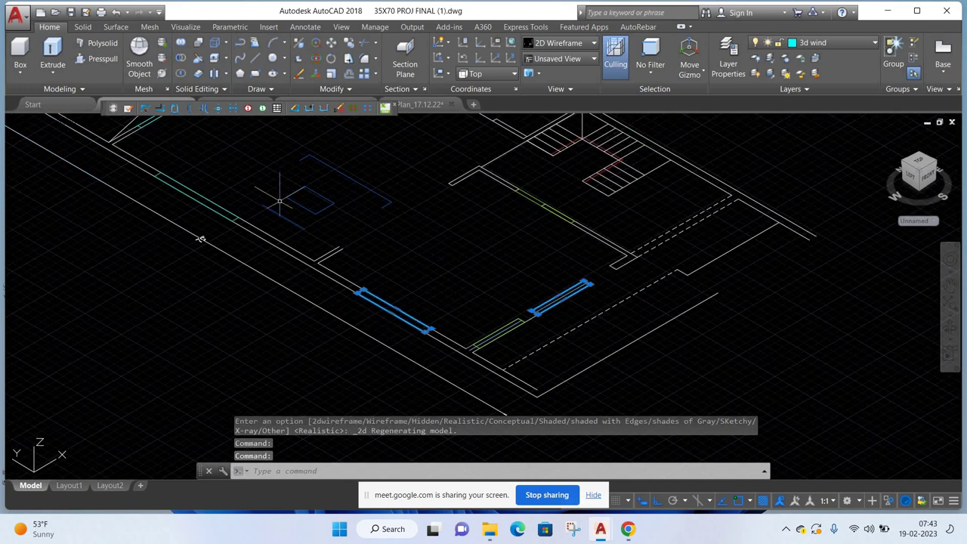
pyautogui.scroll(4, 237, 213)
pyautogui.click(240, 232)
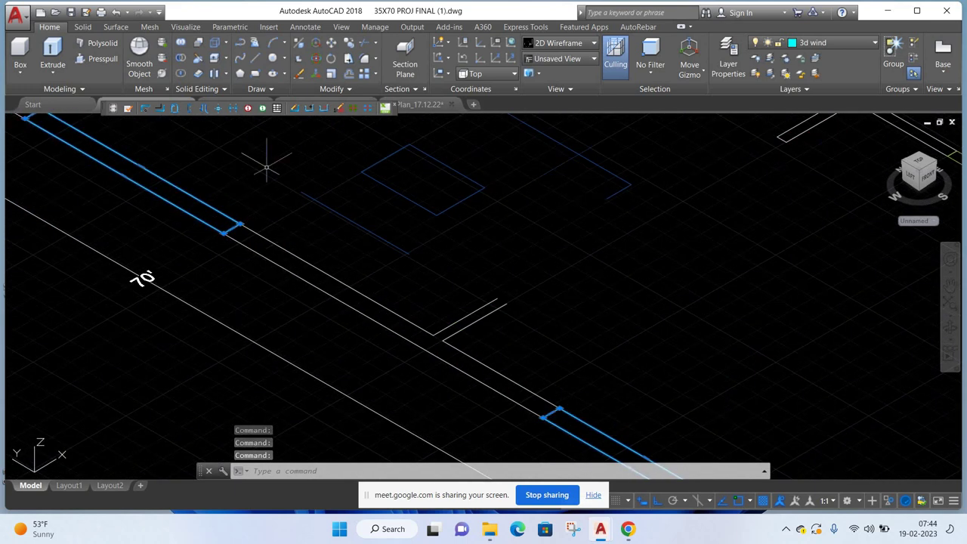
pyautogui.moveTo(266, 167); pyautogui.dragTo(287, 317, button='middle')
pyautogui.scroll(-3, 276, 264)
pyautogui.scroll(5, 223, 210)
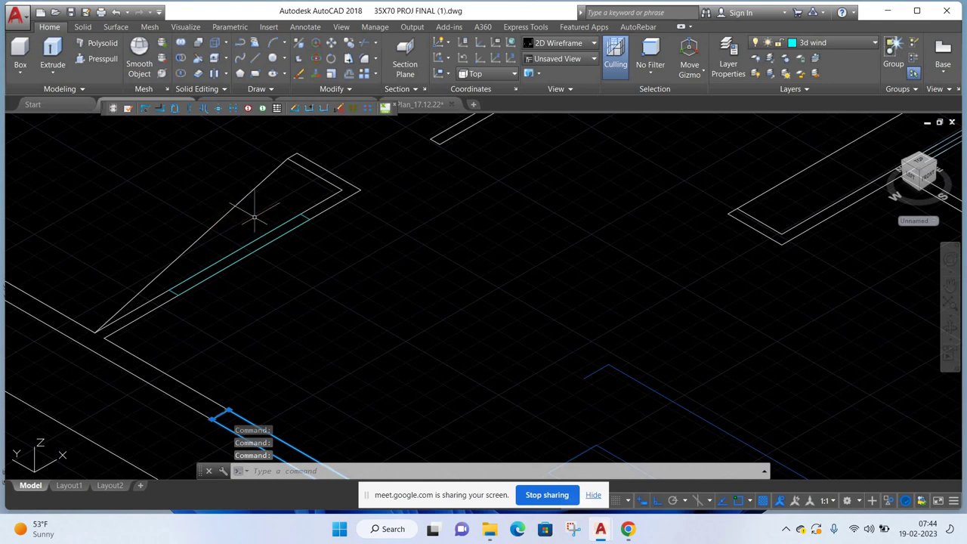
pyautogui.click(305, 215)
pyautogui.scroll(-5, 273, 220)
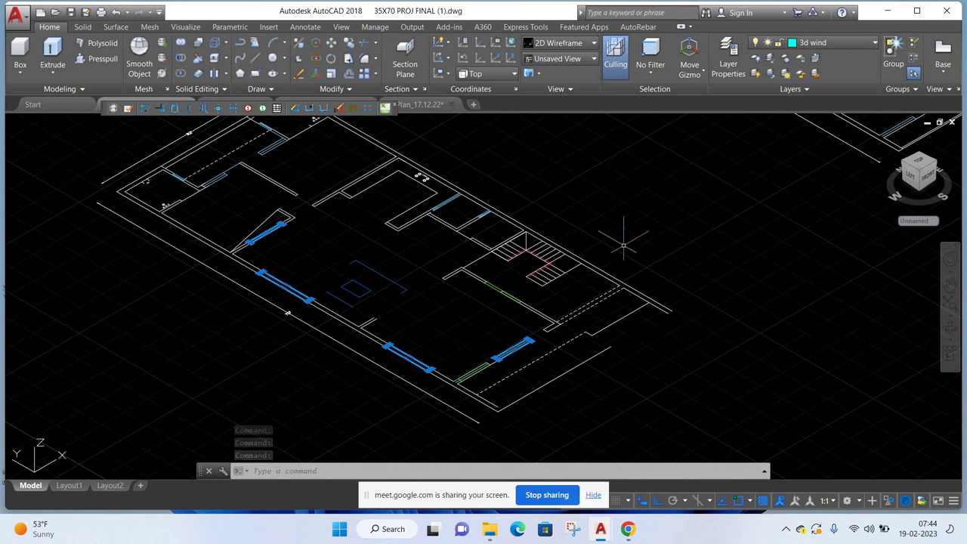
# - Extrude the four selected window outlines to a height of 4'
pyautogui.click(53, 50)
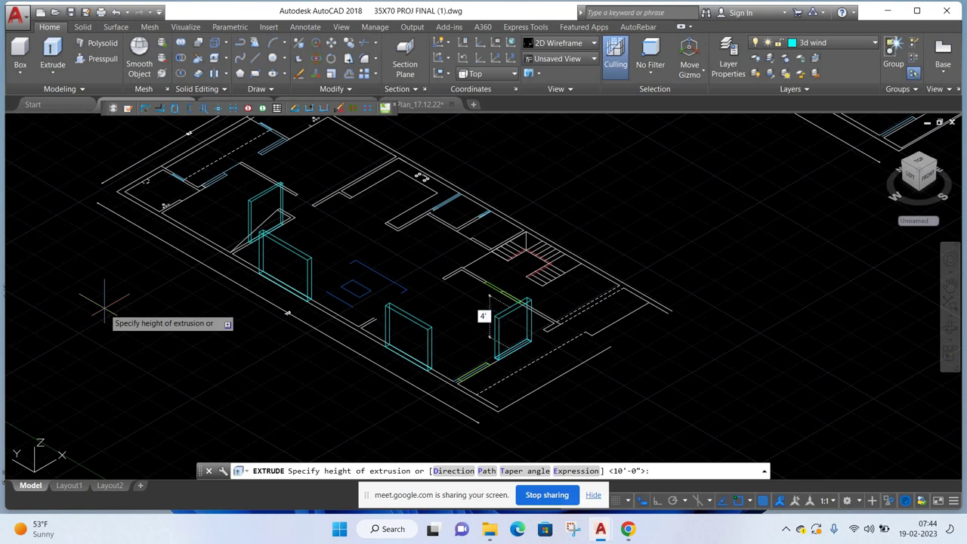
pyautogui.press('Return')
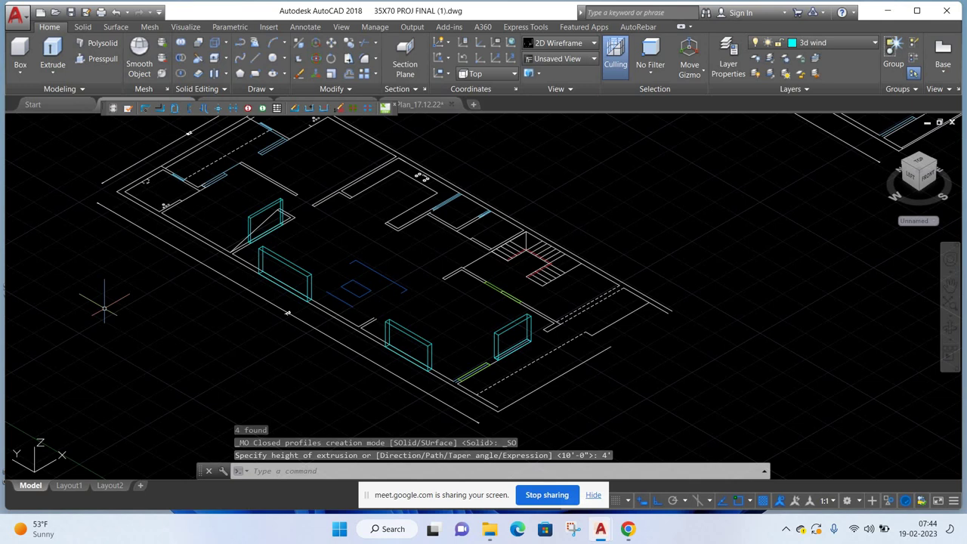
pyautogui.click(497, 337)
# - Select the middle, left front and angled-wall window panels, zooming in on a corner and back out
pyautogui.click(432, 341)
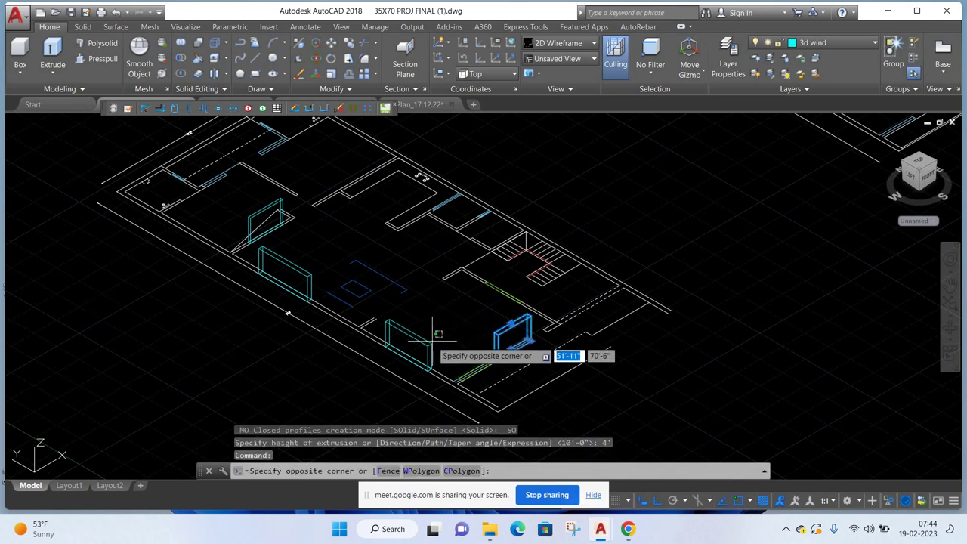
pyautogui.click(378, 355)
pyautogui.click(285, 261)
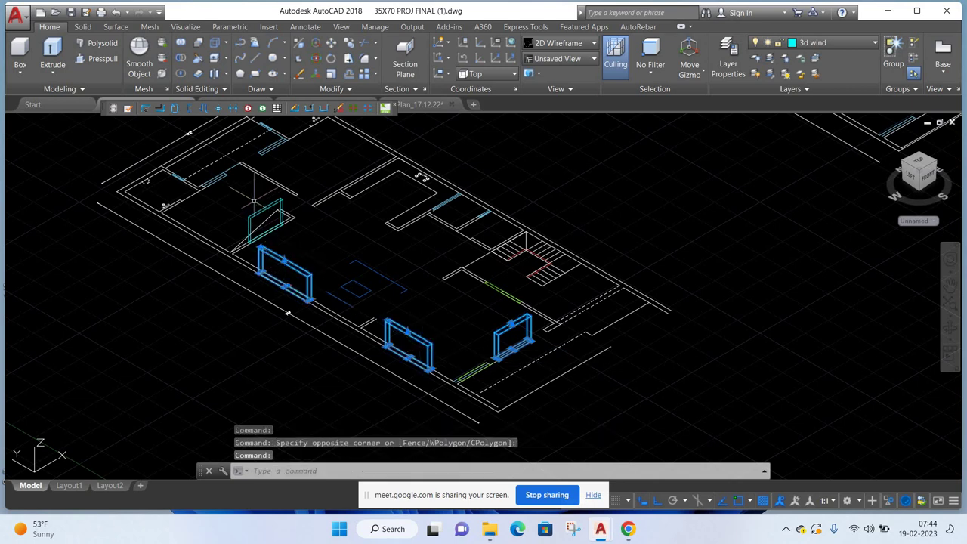
pyautogui.click(259, 206)
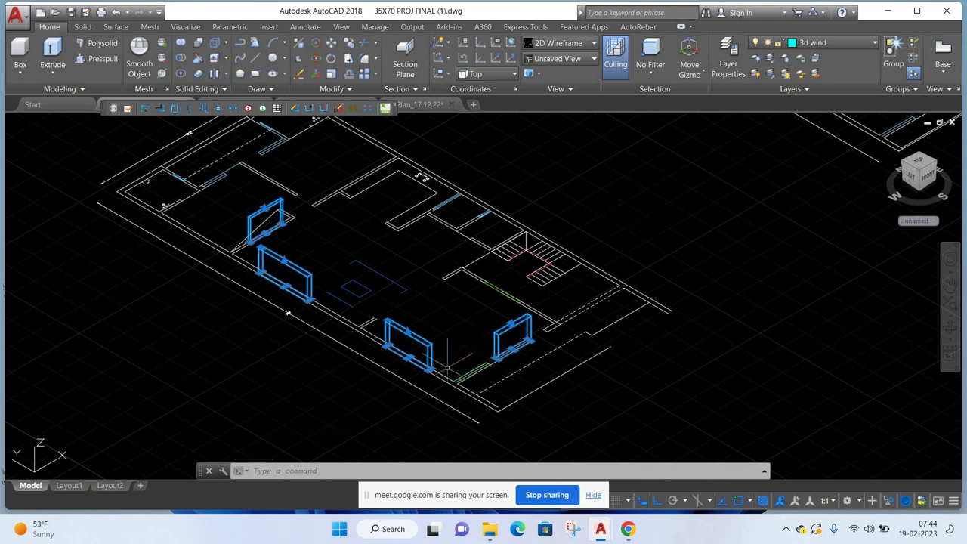
pyautogui.scroll(2, 436, 377)
pyautogui.scroll(2, 431, 371)
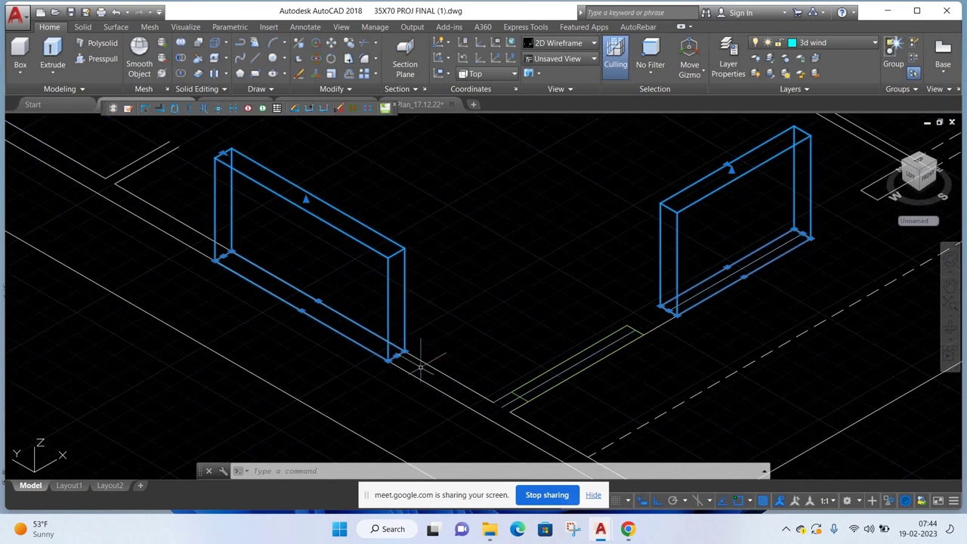
pyautogui.scroll(2, 415, 364)
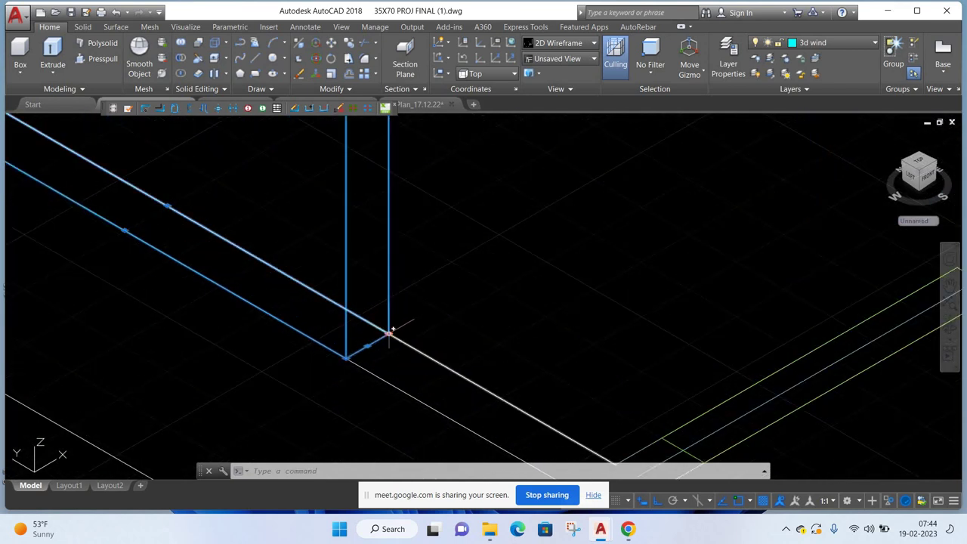
pyautogui.scroll(2, 390, 332)
pyautogui.scroll(2, 390, 332)
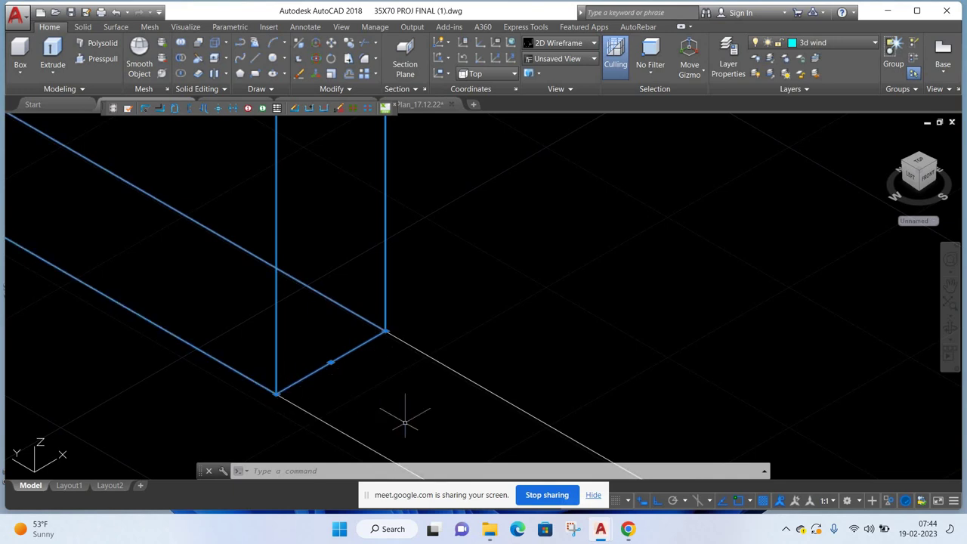
pyautogui.scroll(-1, 355, 390)
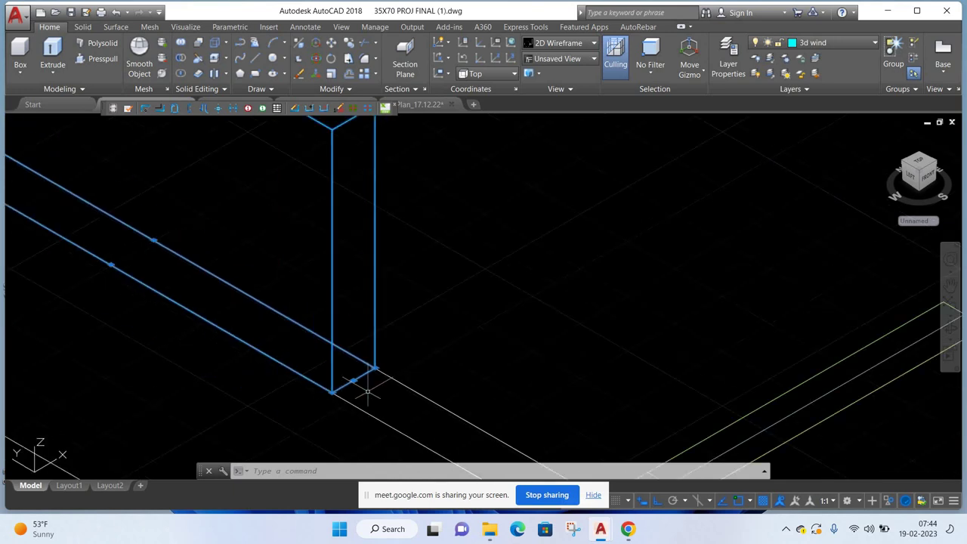
pyautogui.scroll(-1, 367, 388)
pyautogui.scroll(-1, 367, 389)
pyautogui.scroll(-1, 368, 391)
pyautogui.scroll(-2, 368, 391)
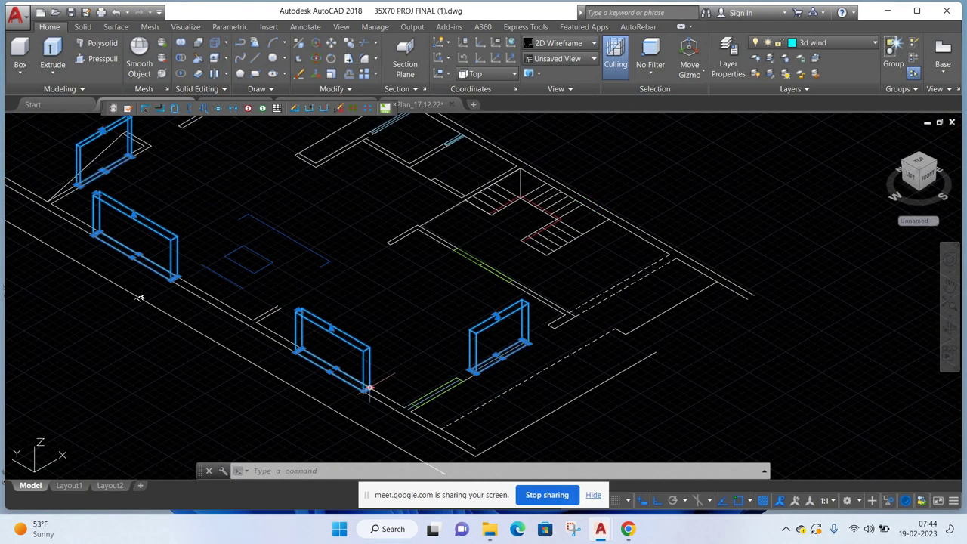
pyautogui.scroll(-1, 385, 304)
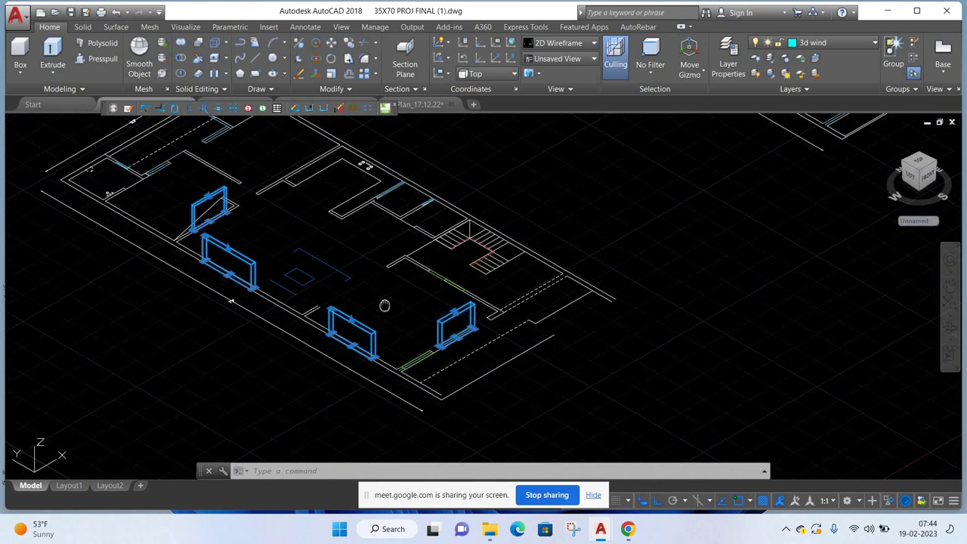
pyautogui.scroll(-1, 385, 305)
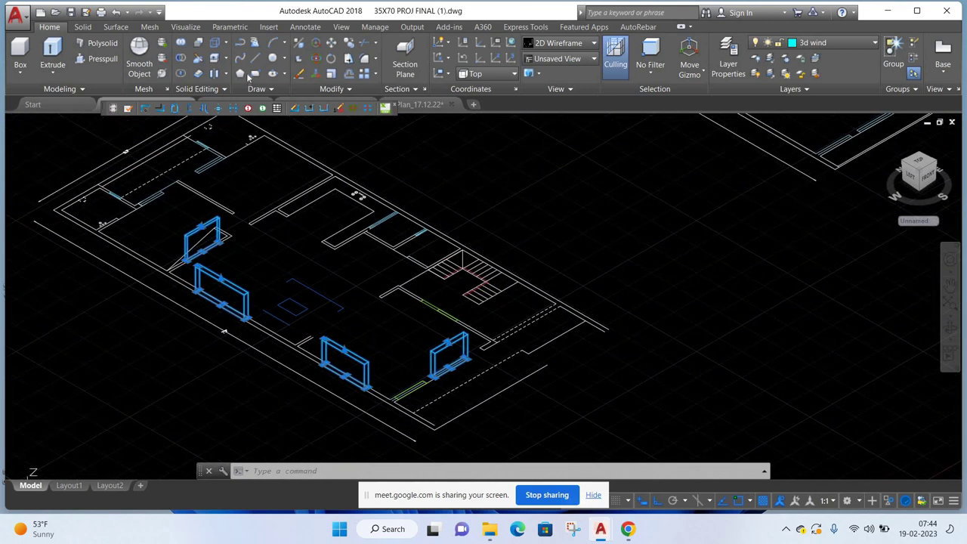
# - 3D Move the four window panels 3' up along Z from a picked base point
pyautogui.click(317, 46)
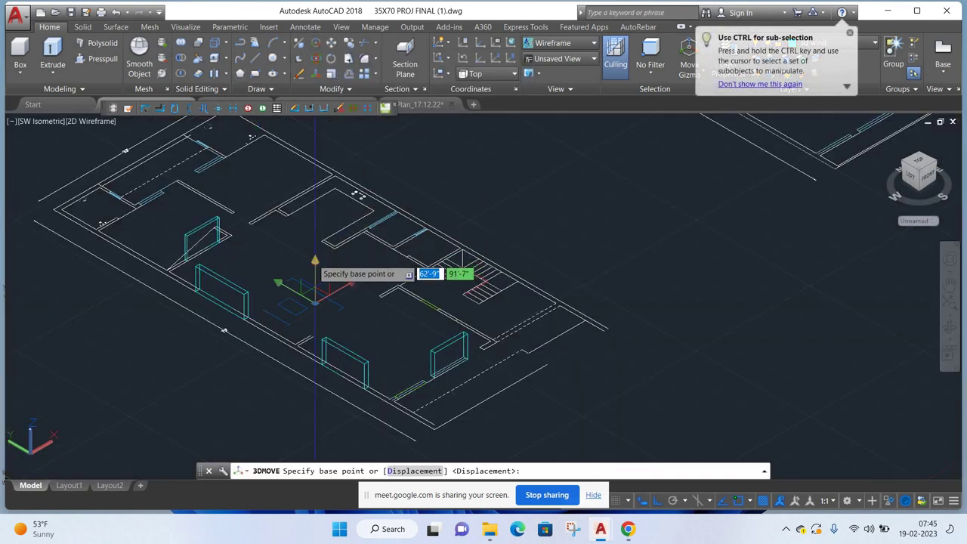
pyautogui.click(315, 301)
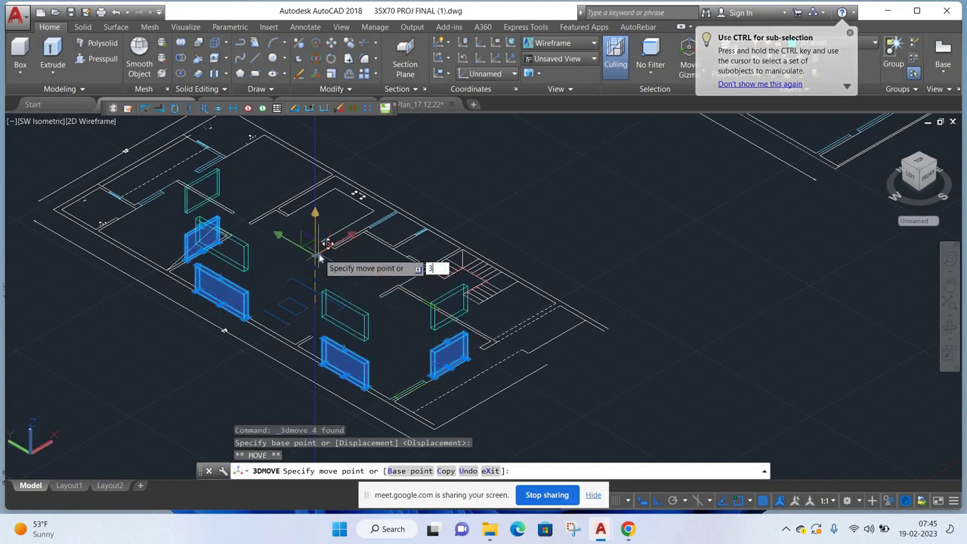
pyautogui.write("3'")
pyautogui.press('Return')
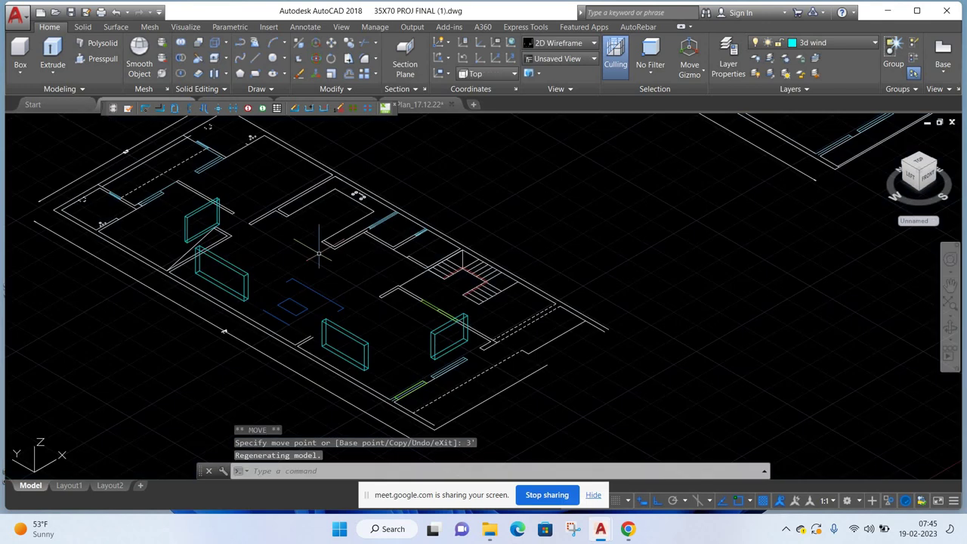
# - Make 3d door the current layer and select the green door opening outline
pyautogui.click(834, 46)
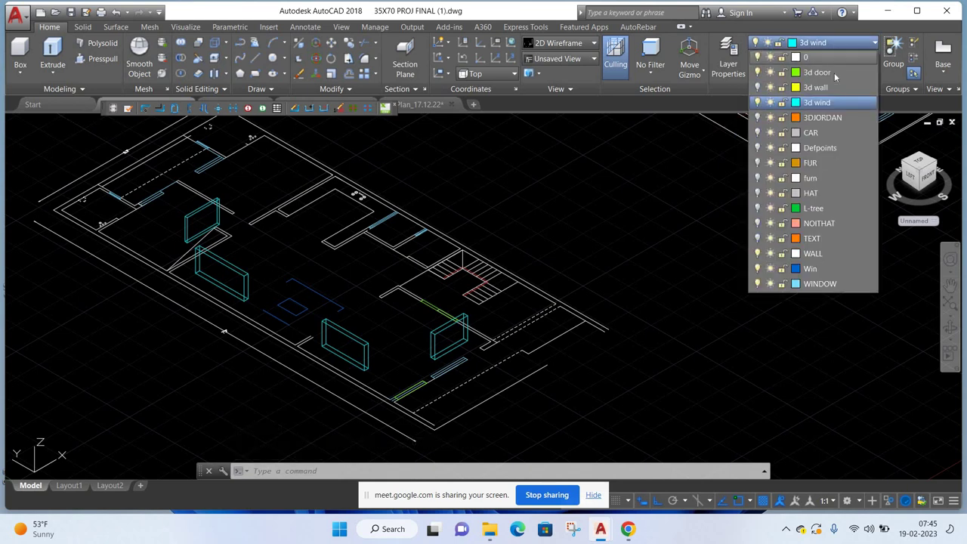
pyautogui.click(834, 73)
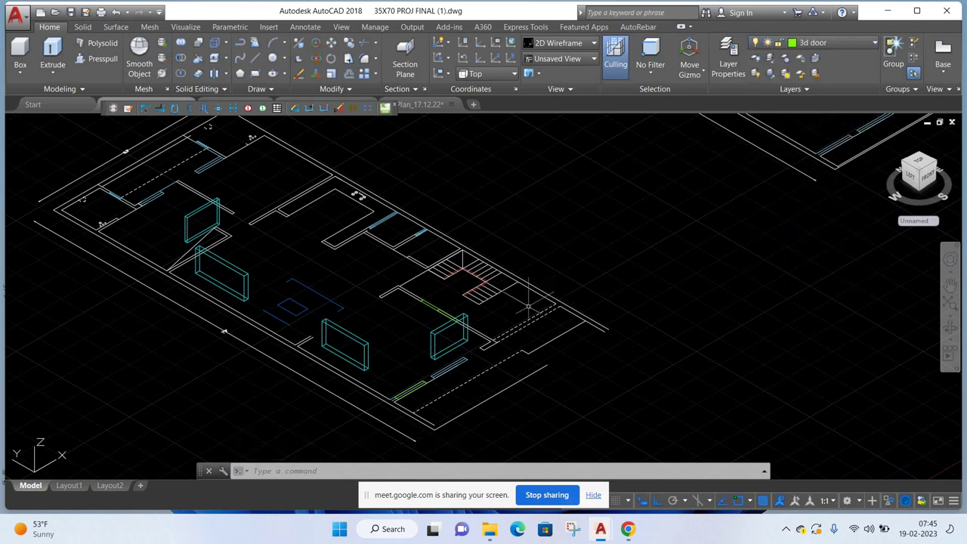
pyautogui.scroll(3, 409, 382)
pyautogui.scroll(5, 378, 403)
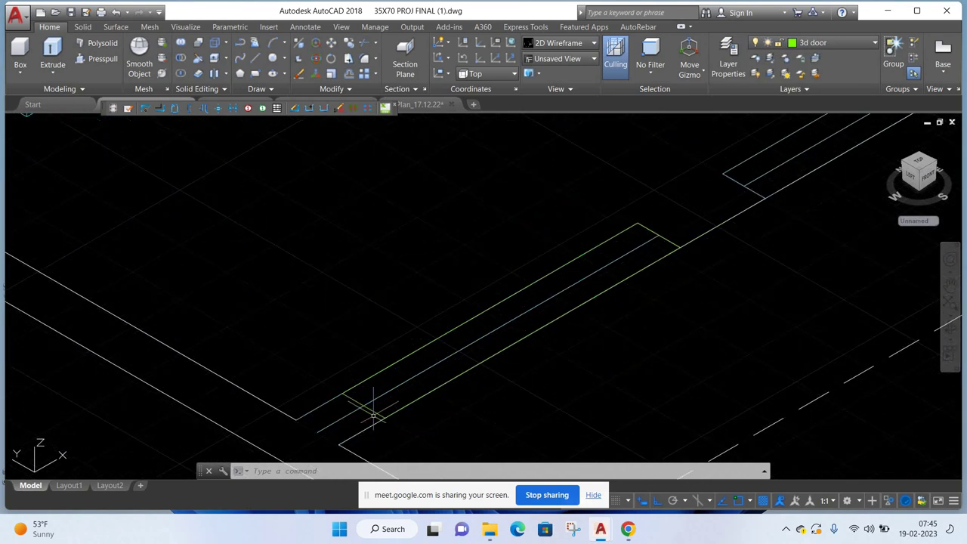
pyautogui.click(376, 413)
# - Undo the recent changes so the window panels drop back to the floor
pyautogui.scroll(-4, 371, 328)
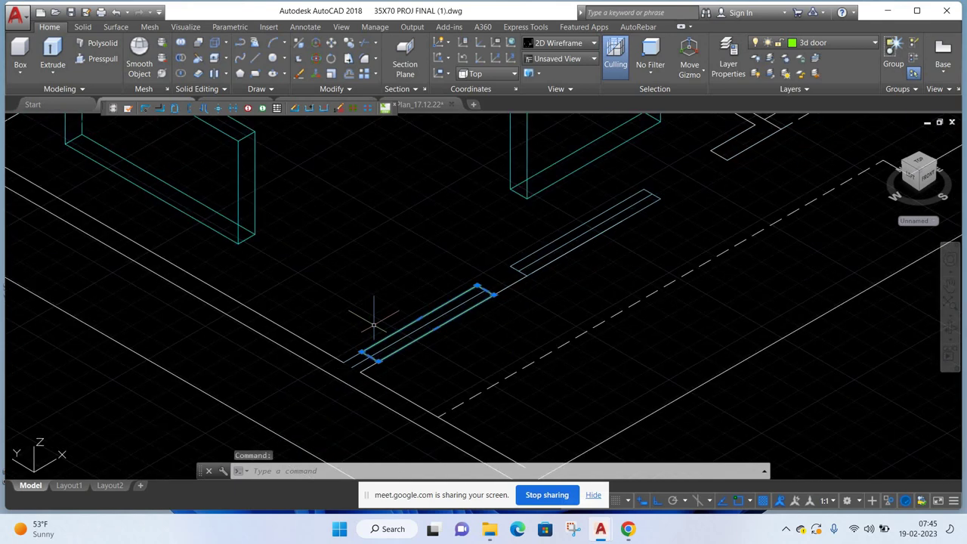
pyautogui.scroll(-2, 372, 327)
pyautogui.scroll(-3, 373, 325)
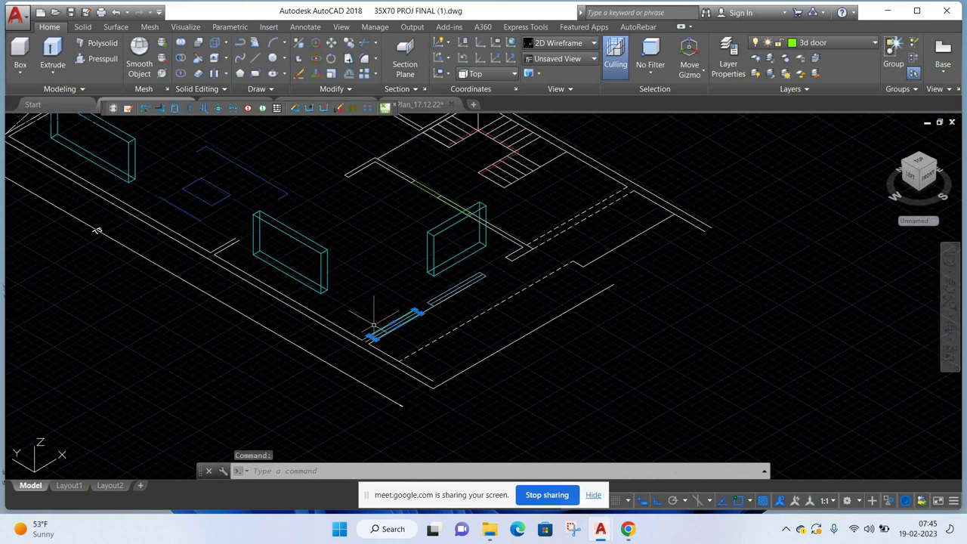
pyautogui.scroll(-3, 373, 325)
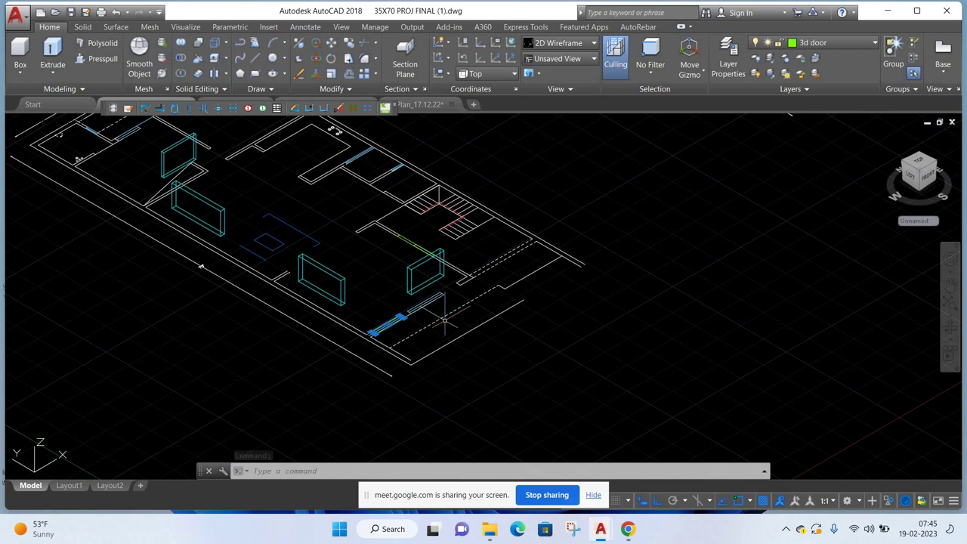
pyautogui.hotkey('ctrl', 'z')
pyautogui.hotkey('ctrl', 'z')
pyautogui.hotkey('ctrl', 'z')
pyautogui.hotkey('ctrl', 'z')
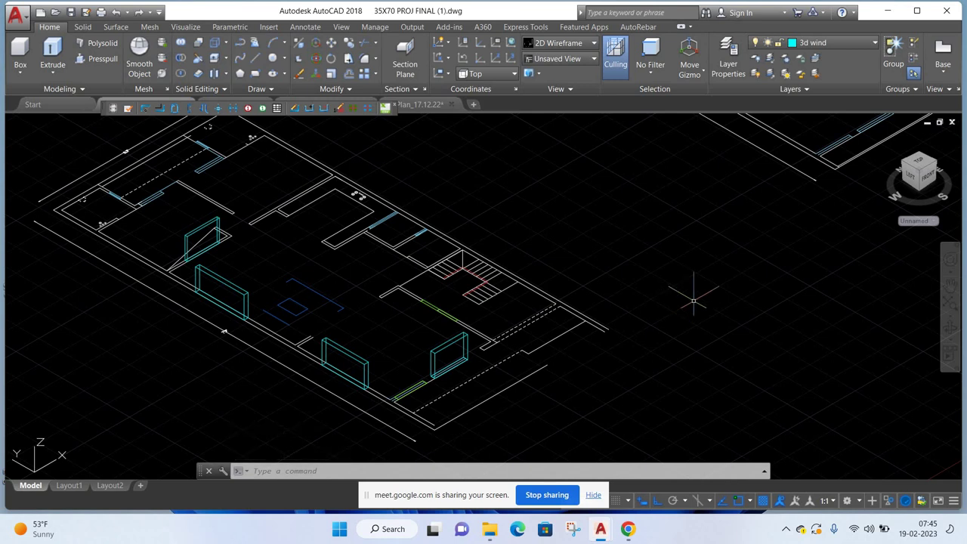
# - Reselect the four window panels and 3D Move them 3' upward to sill height
pyautogui.click(450, 354)
pyautogui.click(363, 355)
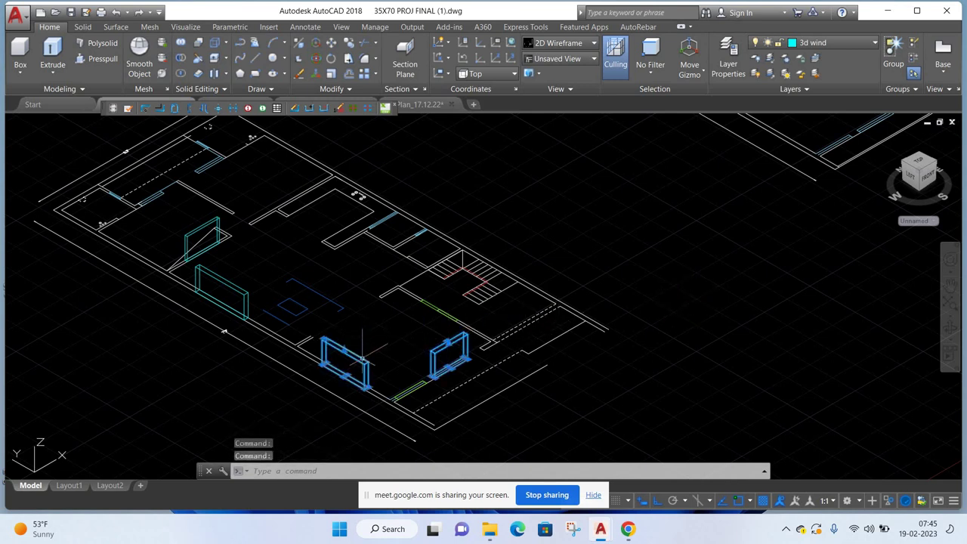
pyautogui.click(219, 275)
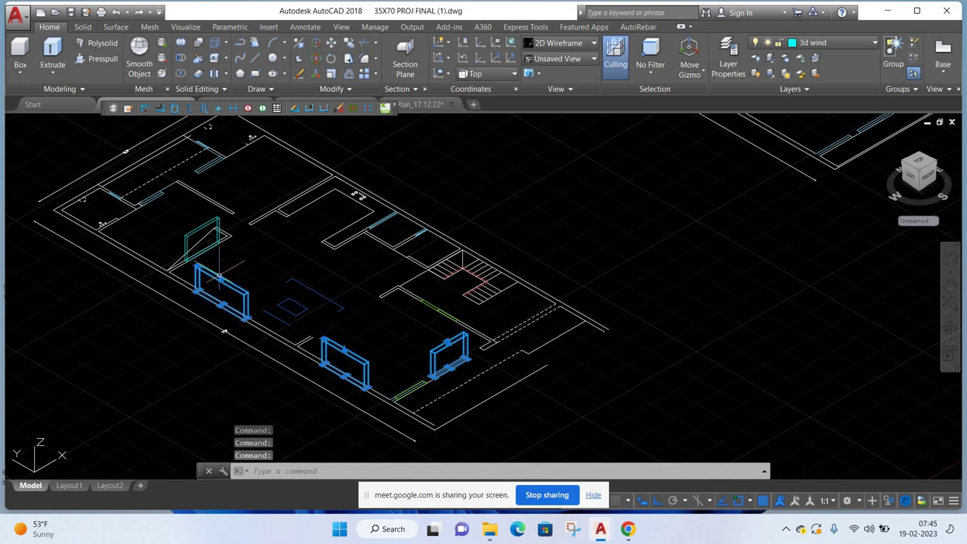
pyautogui.click(193, 224)
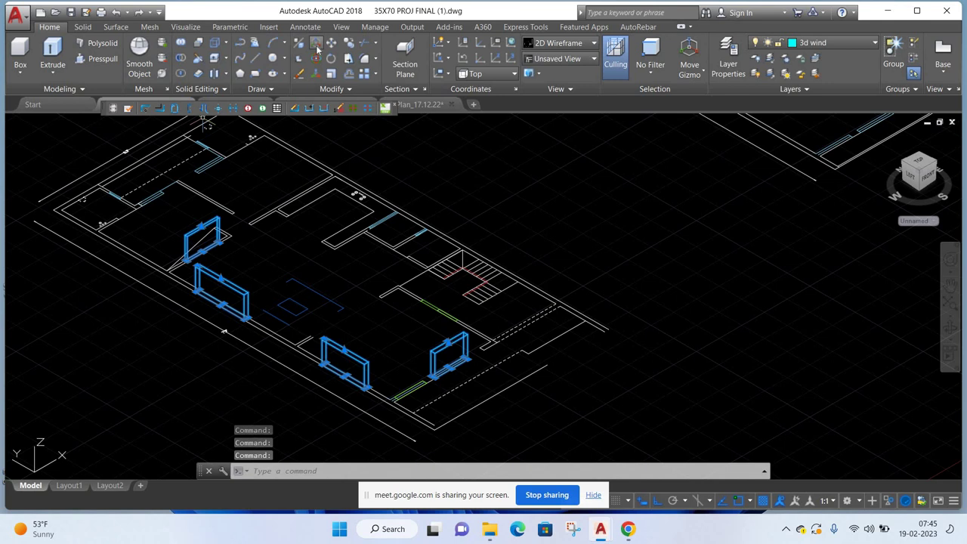
pyautogui.click(317, 49)
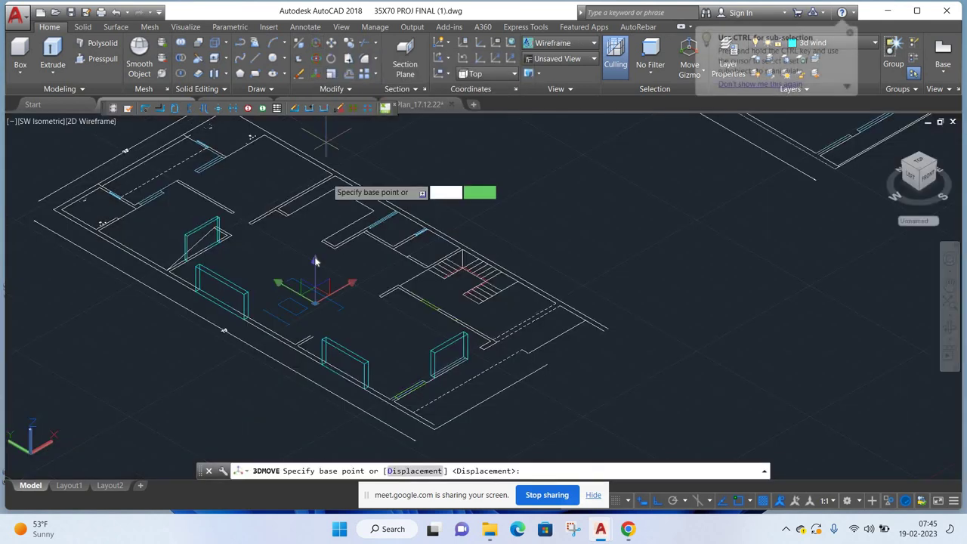
pyautogui.click(315, 298)
pyautogui.write('3')
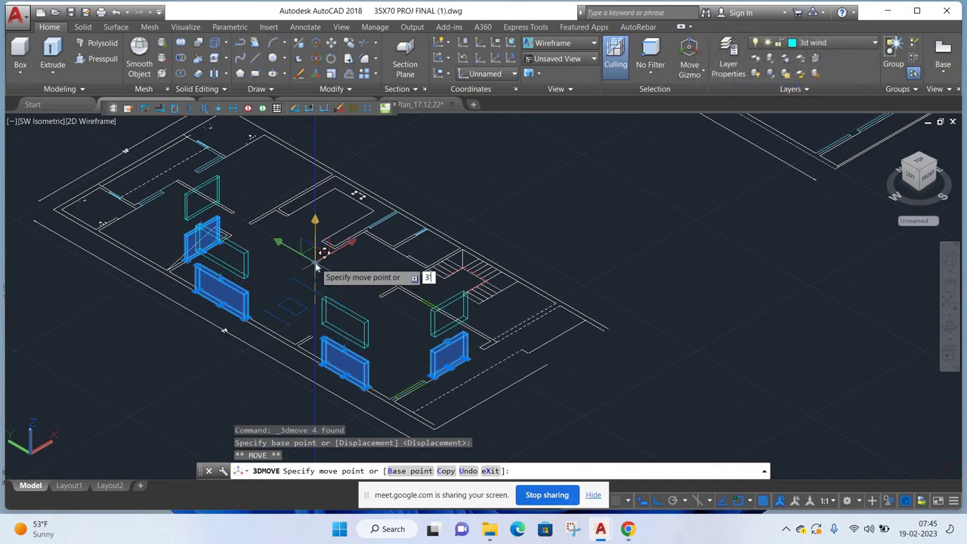
pyautogui.press('Return')
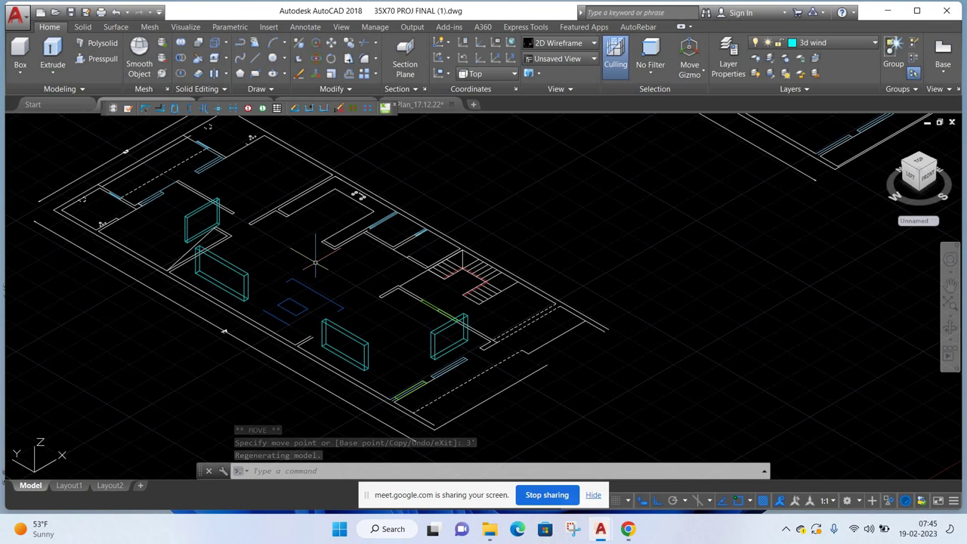
# - Set '3d door' as current layer and select the two green door opening outlines
pyautogui.scroll(3, 408, 382)
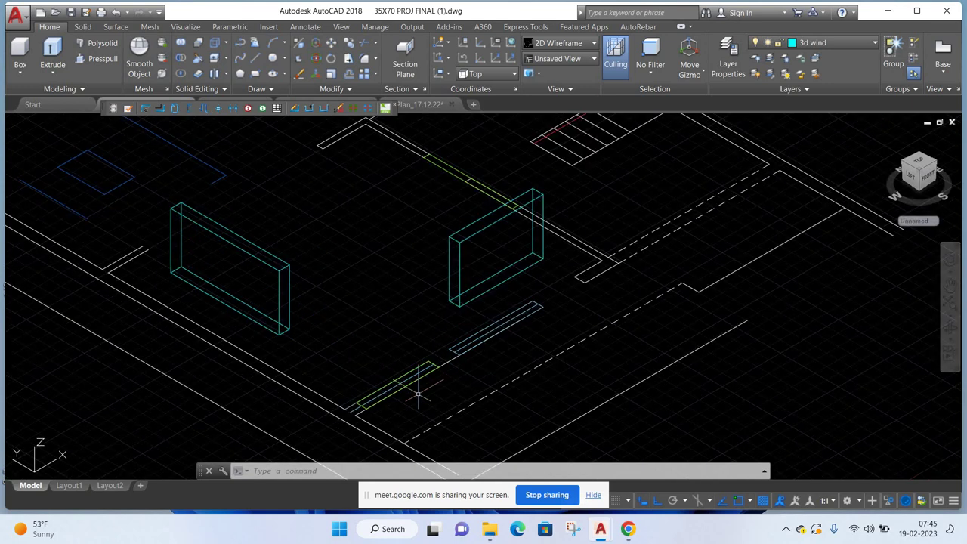
pyautogui.scroll(4, 371, 401)
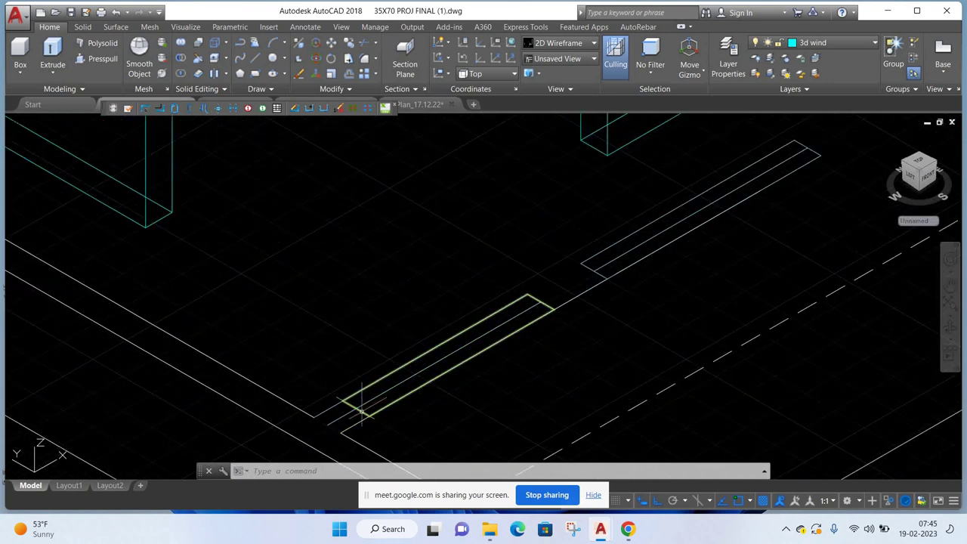
pyautogui.click(839, 42)
pyautogui.click(817, 71)
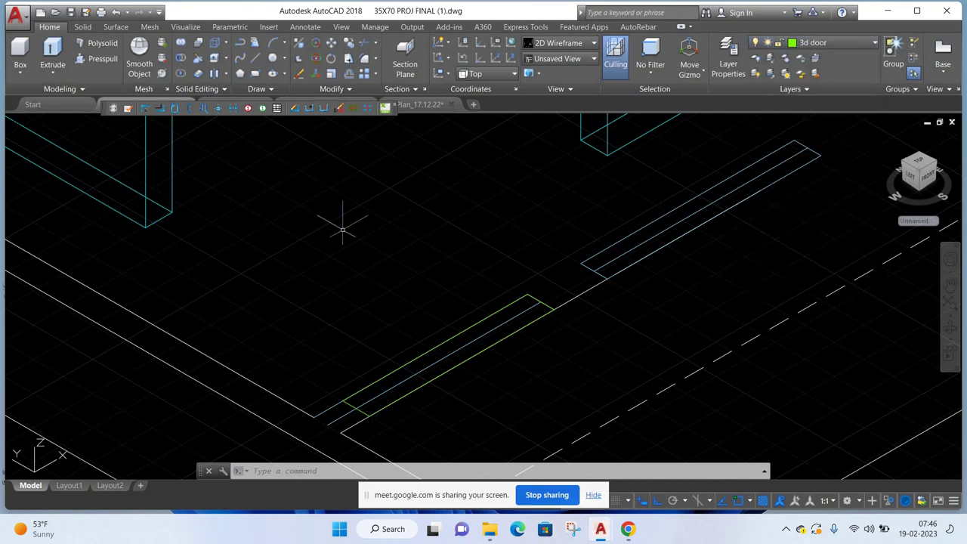
pyautogui.click(362, 414)
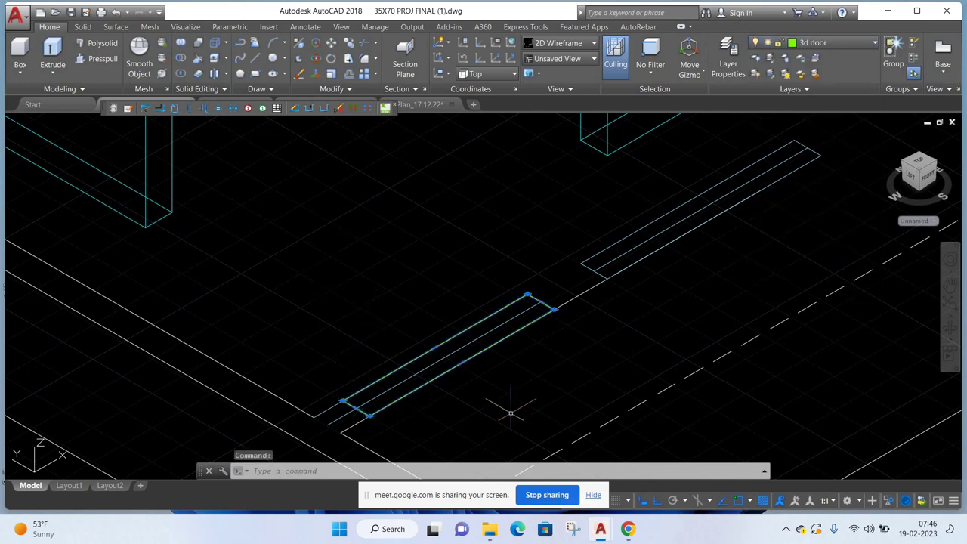
pyautogui.scroll(-5, 510, 408)
pyautogui.scroll(3, 504, 311)
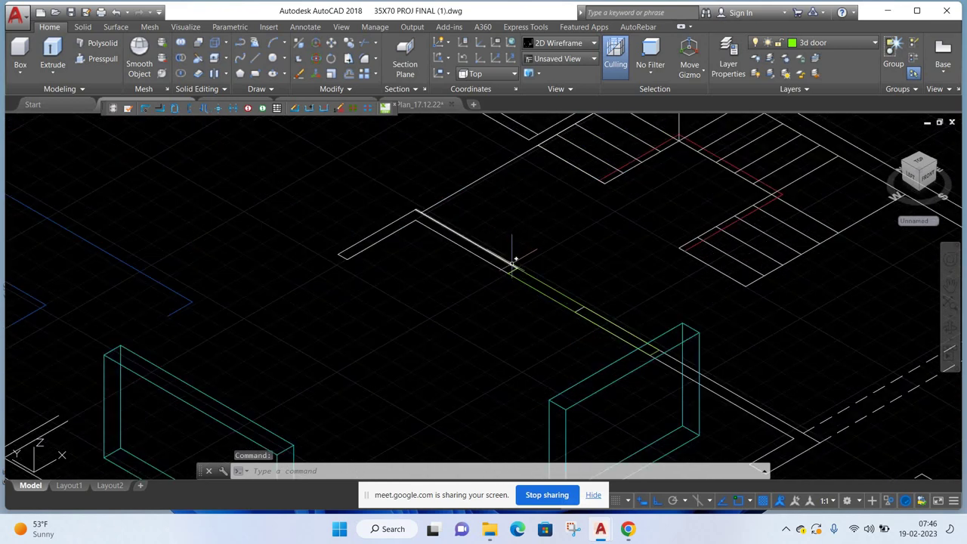
pyautogui.click(513, 271)
pyautogui.scroll(-3, 411, 317)
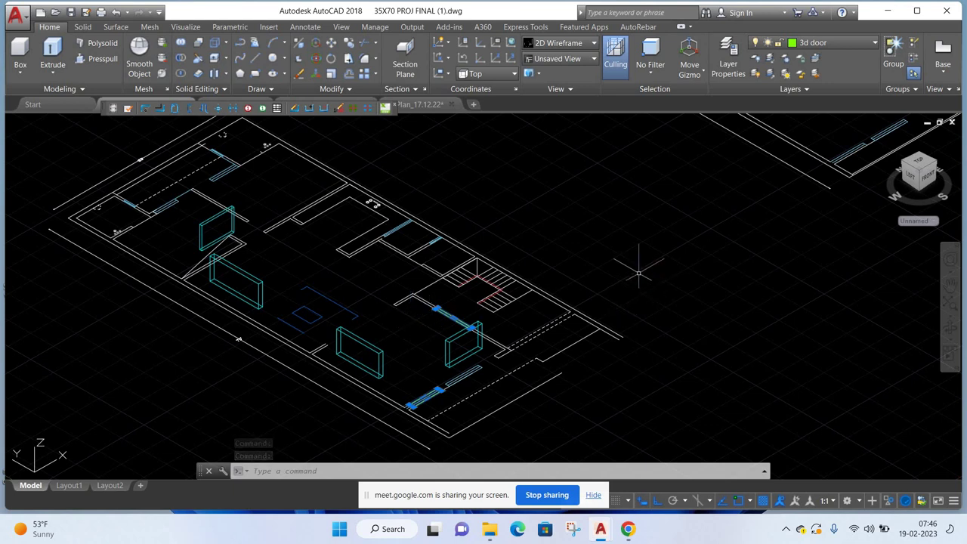
pyautogui.moveTo(628, 529)
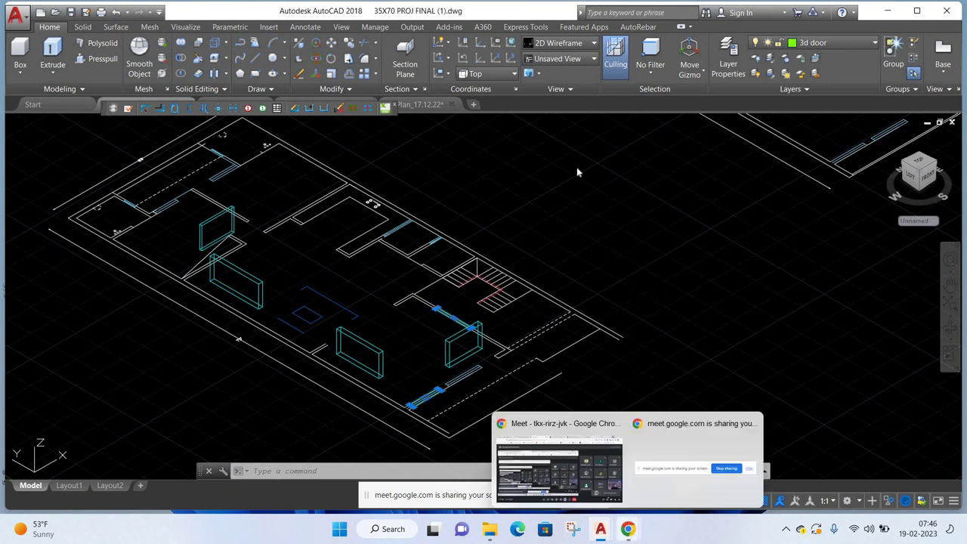
# - Switch to the Google Meet call and admit the waiting participant
pyautogui.click(559, 442)
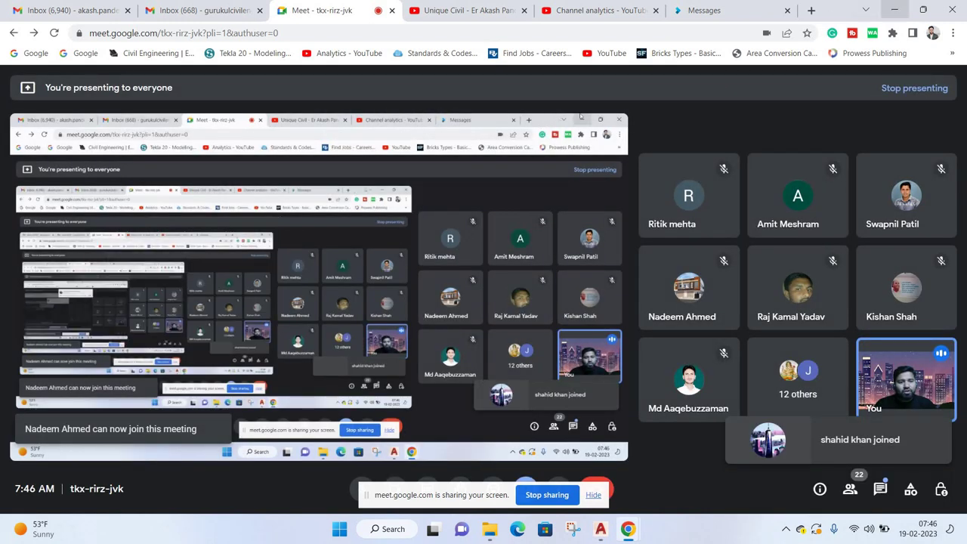
pyautogui.click(894, 10)
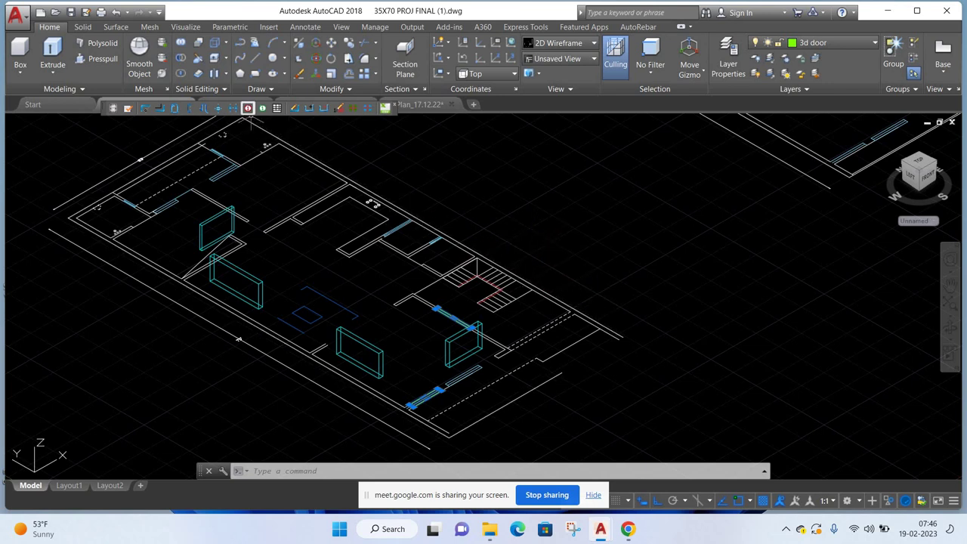
# - Extrude both door outlines 7' high into upright door solids and orbit to a lower front view
pyautogui.click(97, 58)
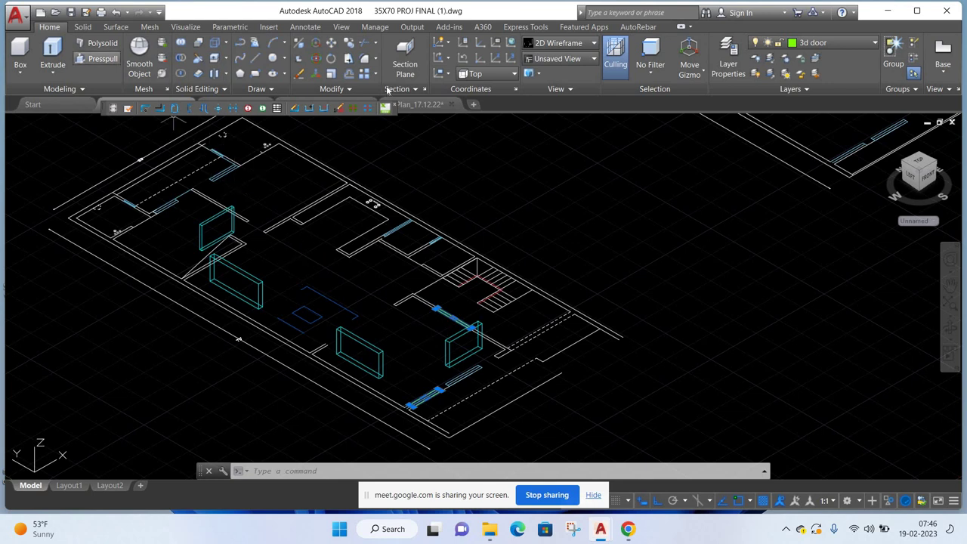
pyautogui.click(55, 53)
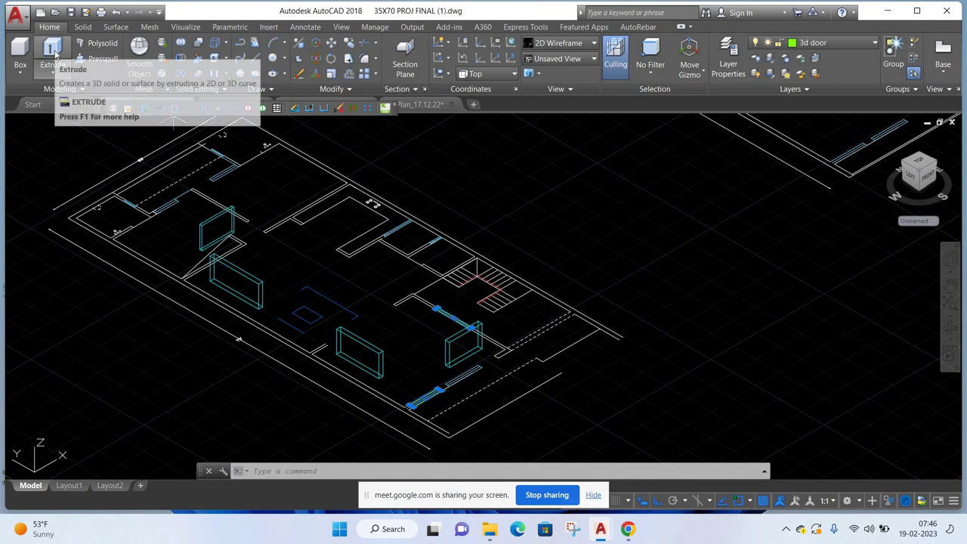
pyautogui.click(55, 52)
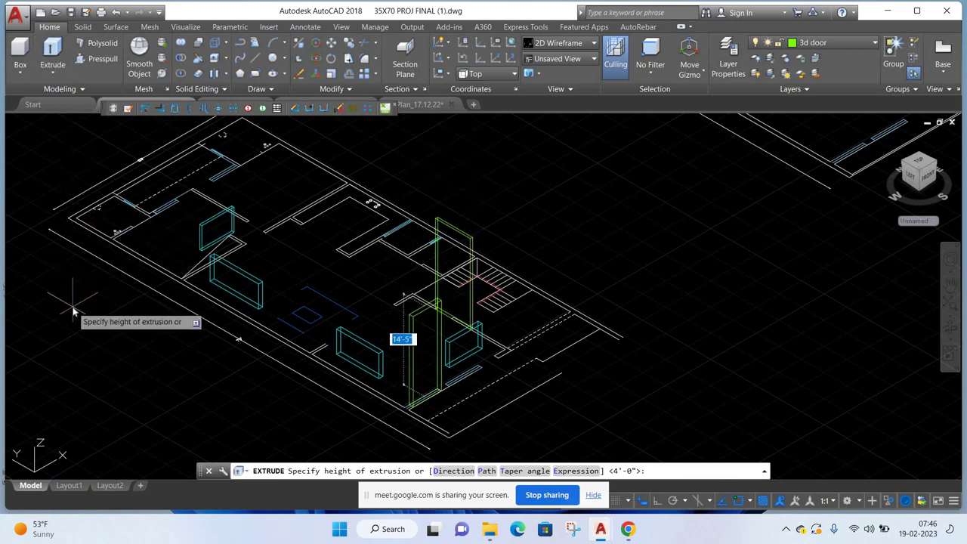
pyautogui.press('Return')
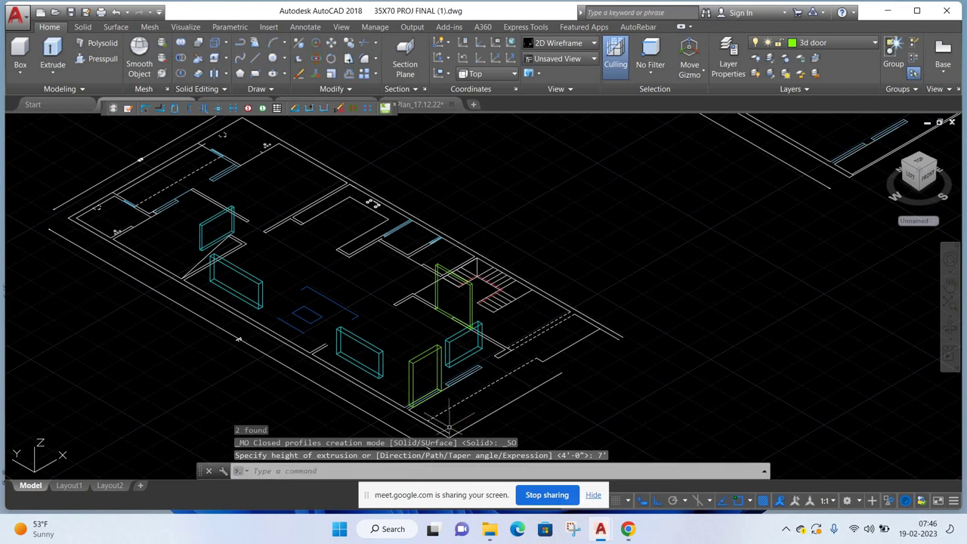
pyautogui.moveTo(702, 309)
pyautogui.keyDown('shift'); pyautogui.mouseDown(button='middle')
pyautogui.moveTo(701, 296)
pyautogui.moveTo(730, 300)
pyautogui.moveTo(749, 340)
pyautogui.moveTo(741, 176)
pyautogui.moveTo(170, 178)
pyautogui.mouseUp(button='middle'); pyautogui.keyUp('shift')
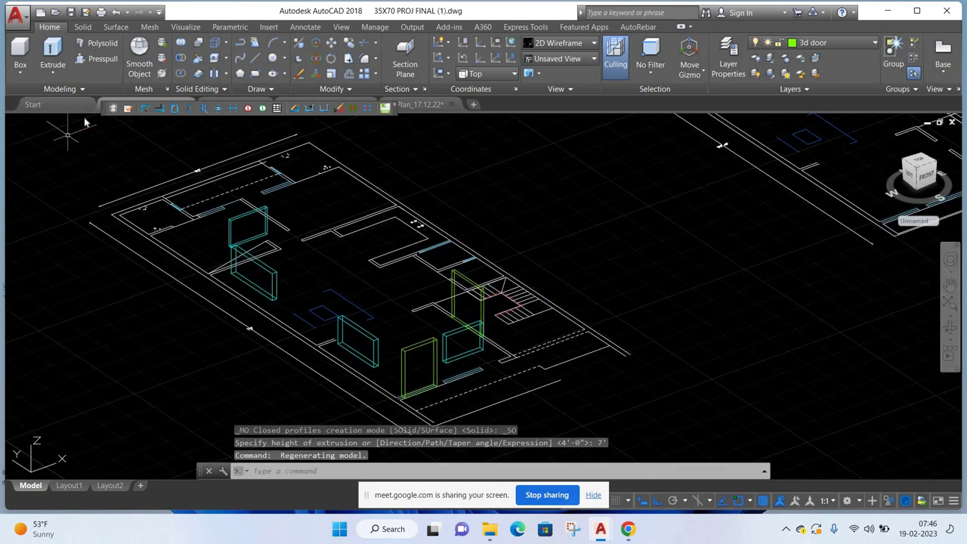
# - Turn the 3d wall layer on so the yellow walls surround the doors and windows
pyautogui.click(838, 42)
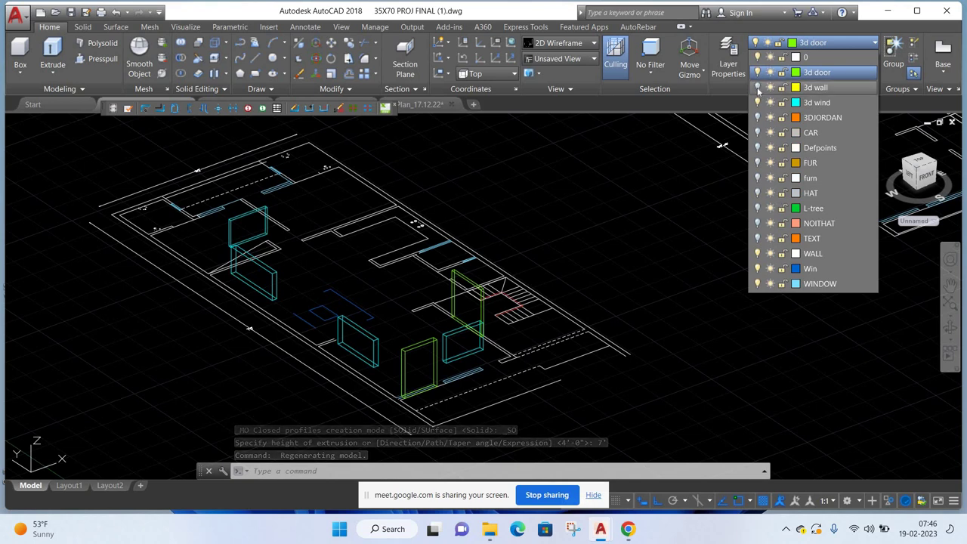
pyautogui.click(757, 87)
pyautogui.press('Escape')
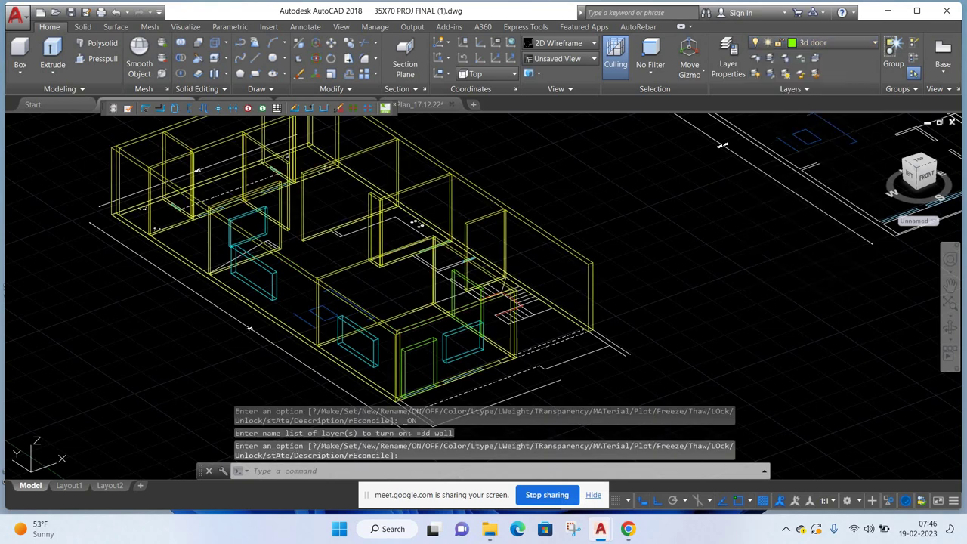
pyautogui.moveTo(615, 187); pyautogui.dragTo(626, 220, button='middle')
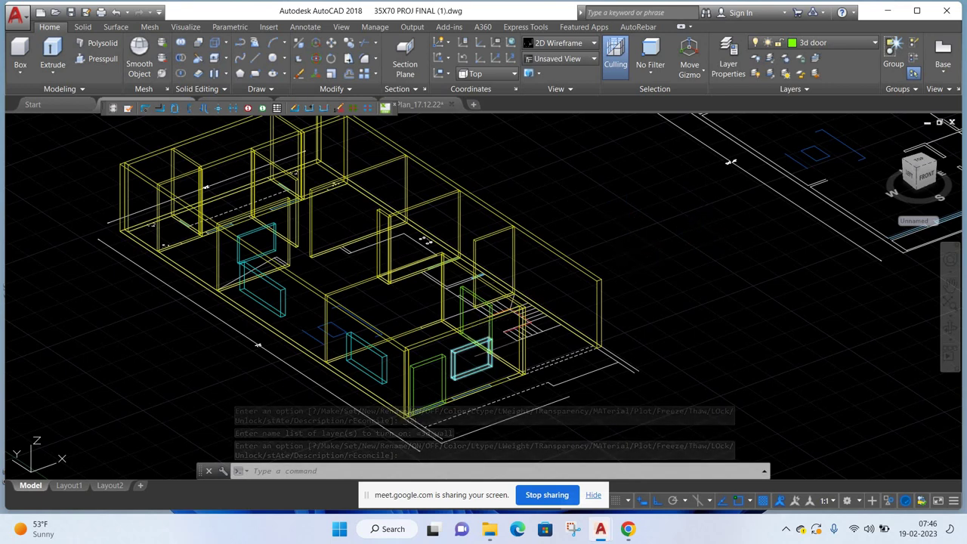
pyautogui.scroll(2, 453, 345)
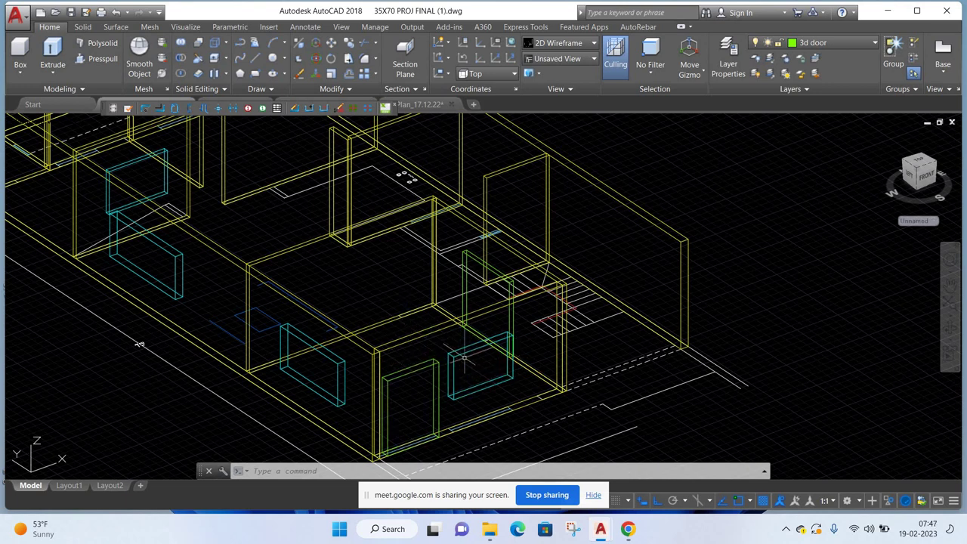
pyautogui.scroll(-2, 464, 358)
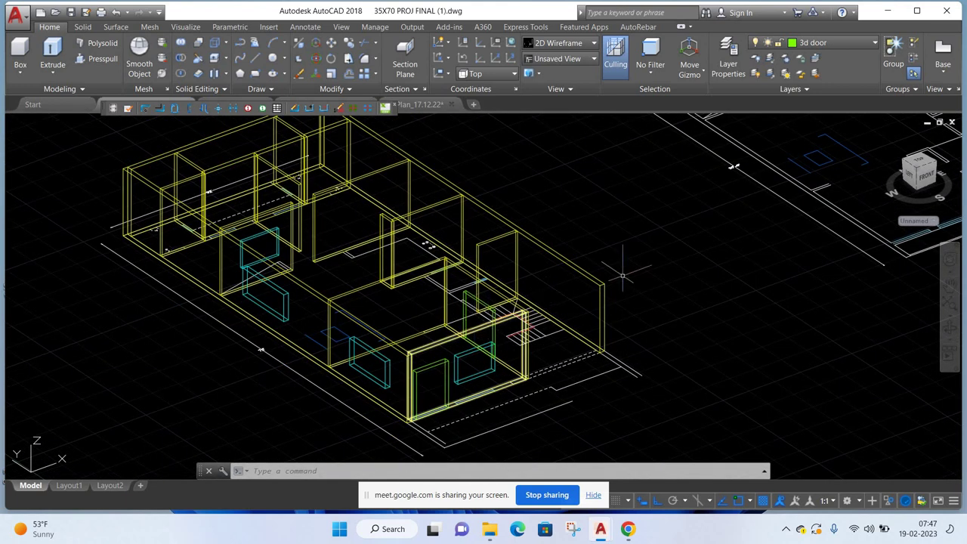
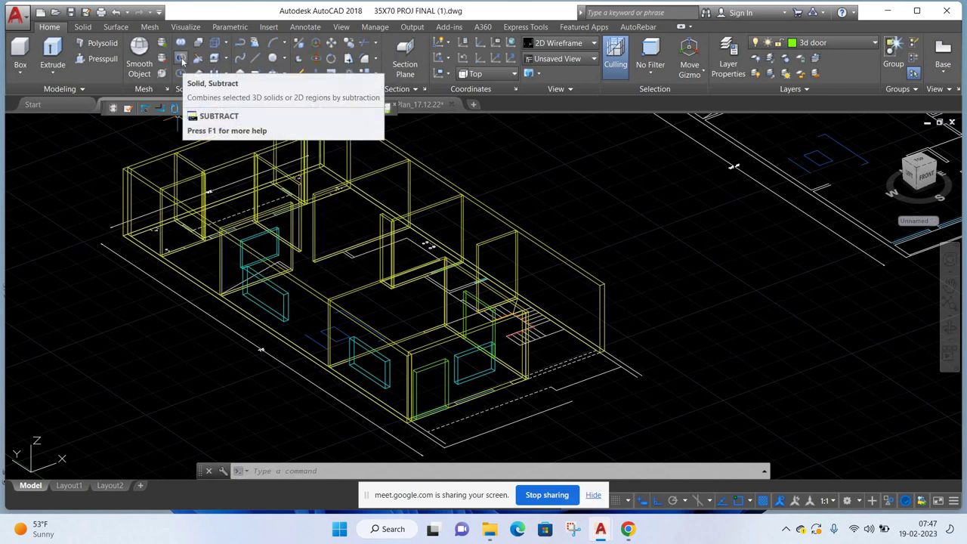
# - Subtract the cyan window box from the front wall to open a window
pyautogui.click(181, 61)
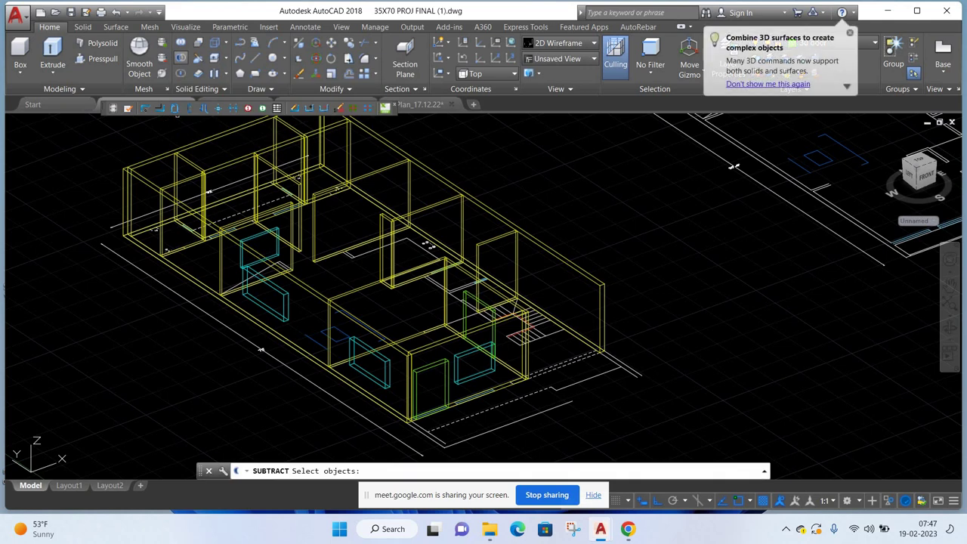
pyautogui.scroll(2, 436, 344)
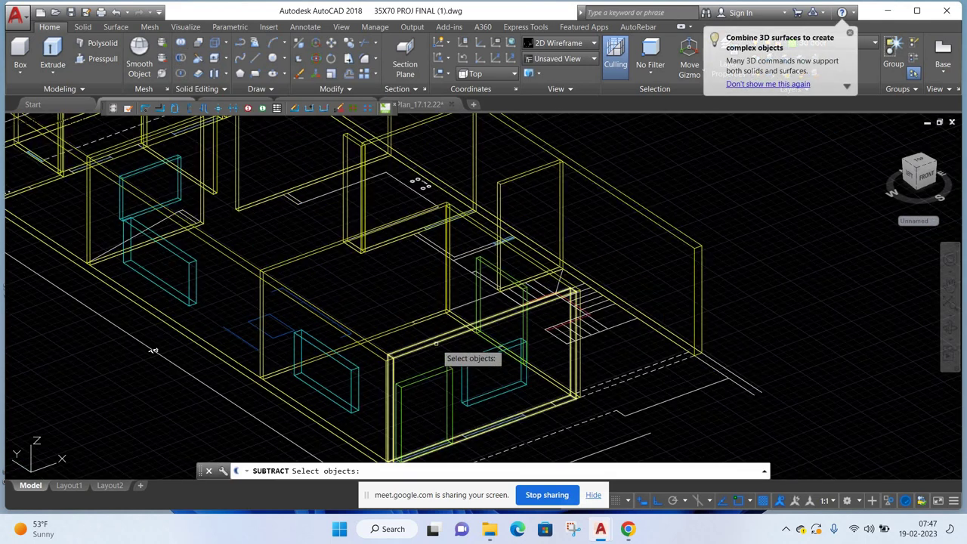
pyautogui.click(436, 343)
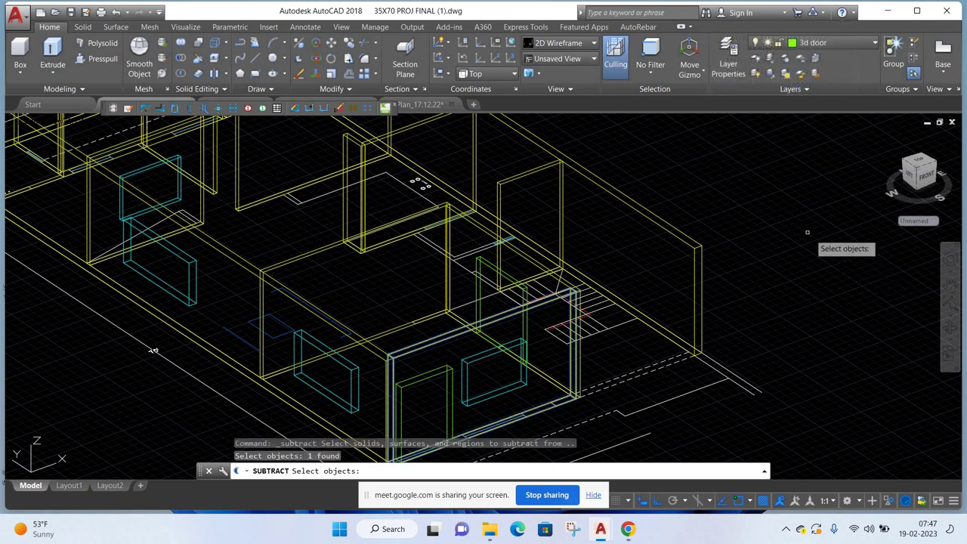
pyautogui.press('Return')
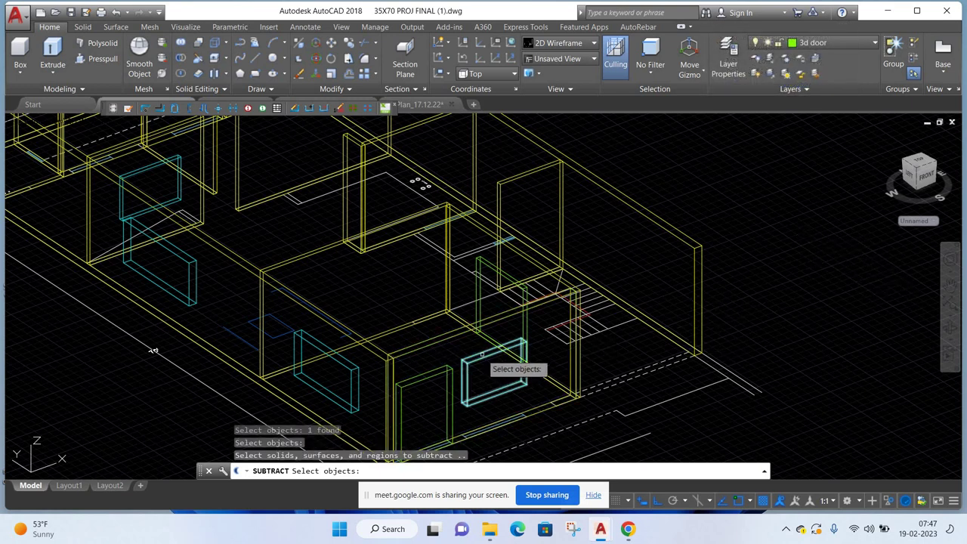
pyautogui.click(481, 354)
pyautogui.press('Return')
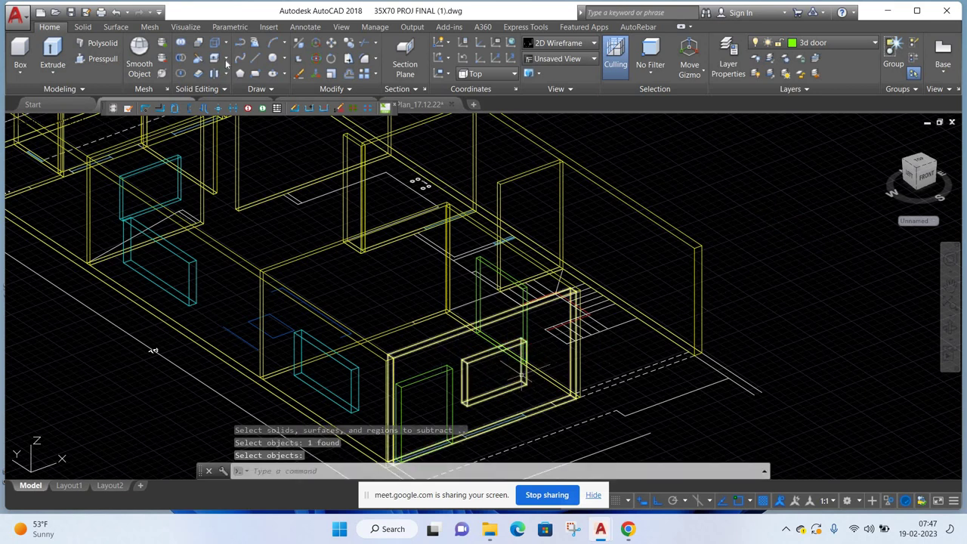
pyautogui.scroll(-3, 506, 355)
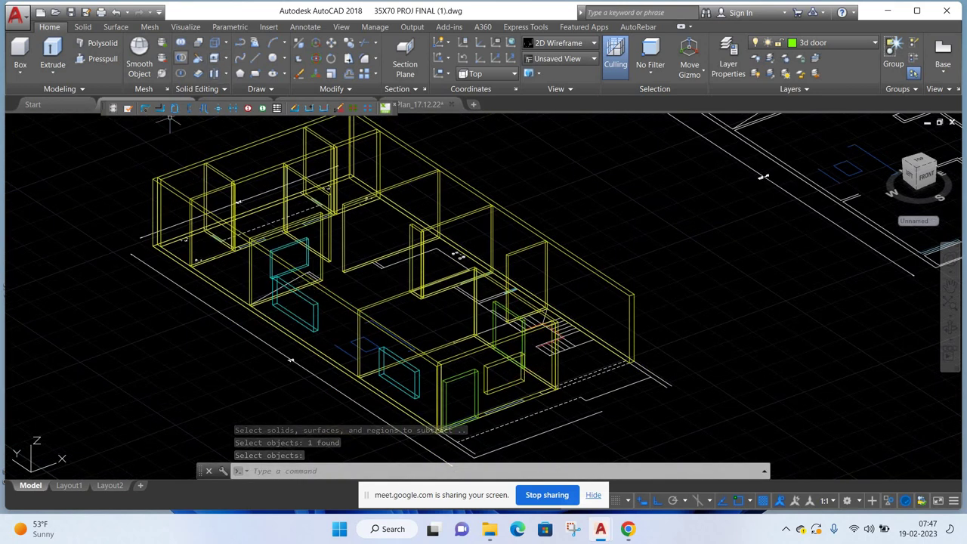
# - Subtract two cyan window boxes from the long outer wall, leaving two window openings
pyautogui.click(197, 57)
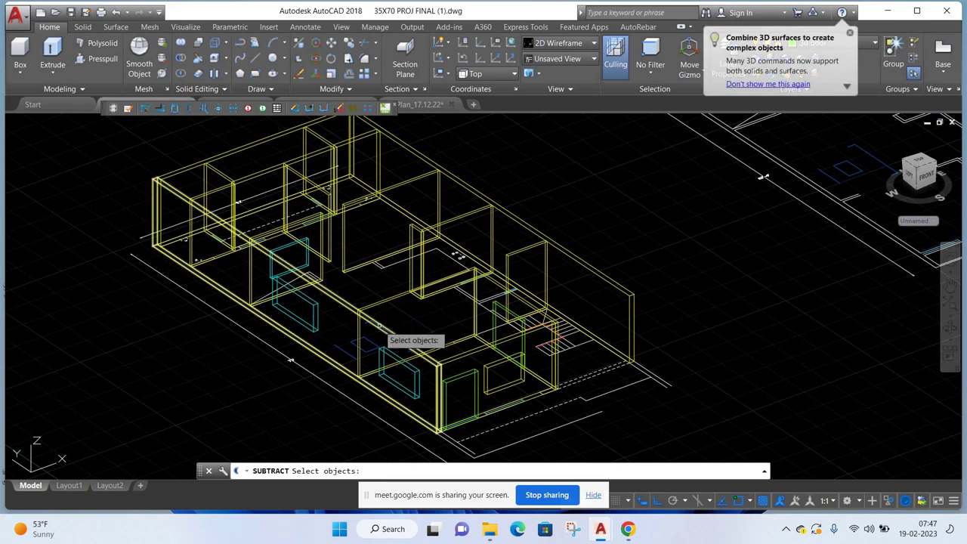
pyautogui.click(378, 323)
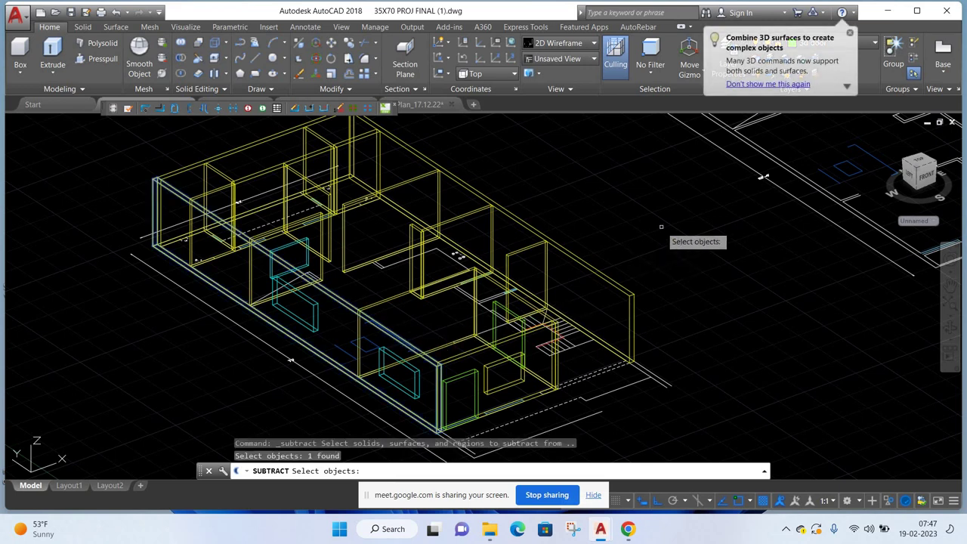
pyautogui.press('Return')
pyautogui.click(387, 355)
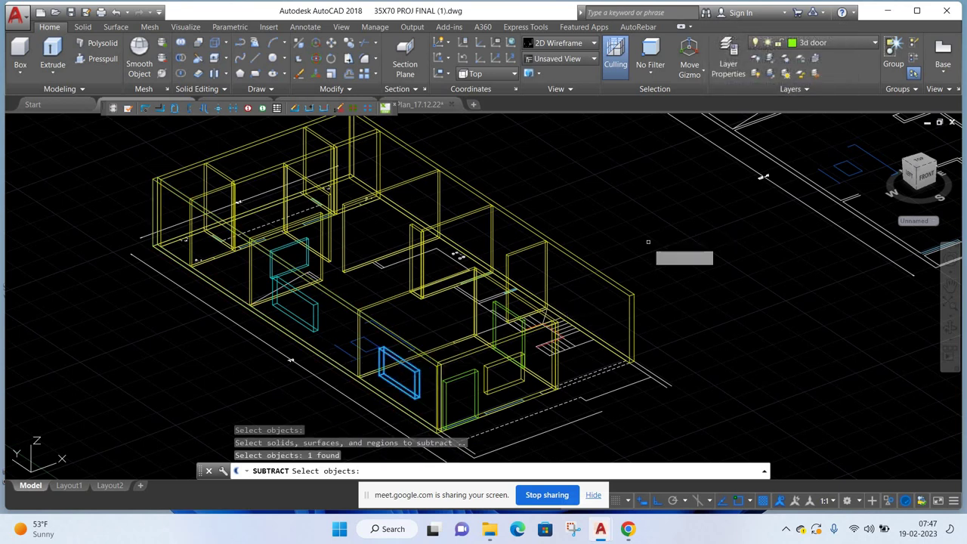
pyautogui.press('Return')
pyautogui.press('Return')
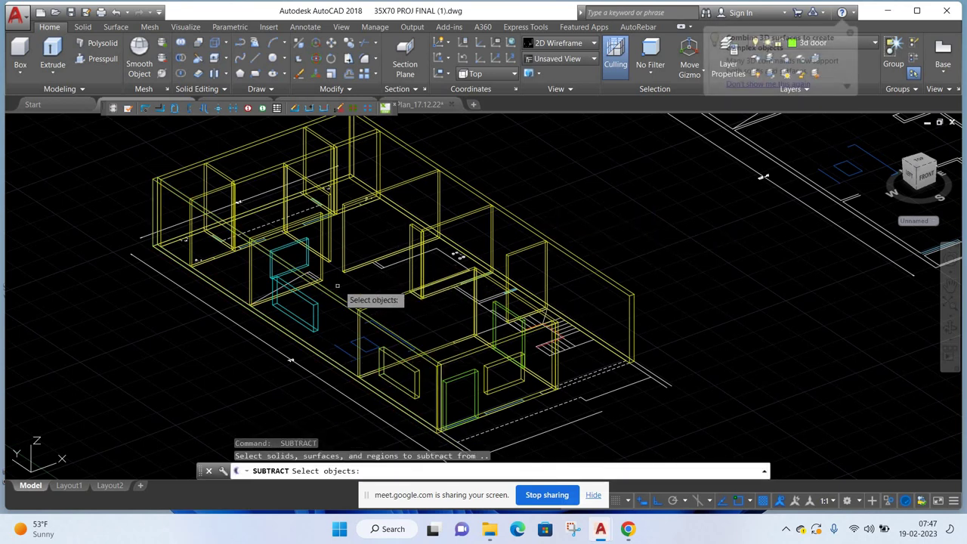
pyautogui.click(339, 296)
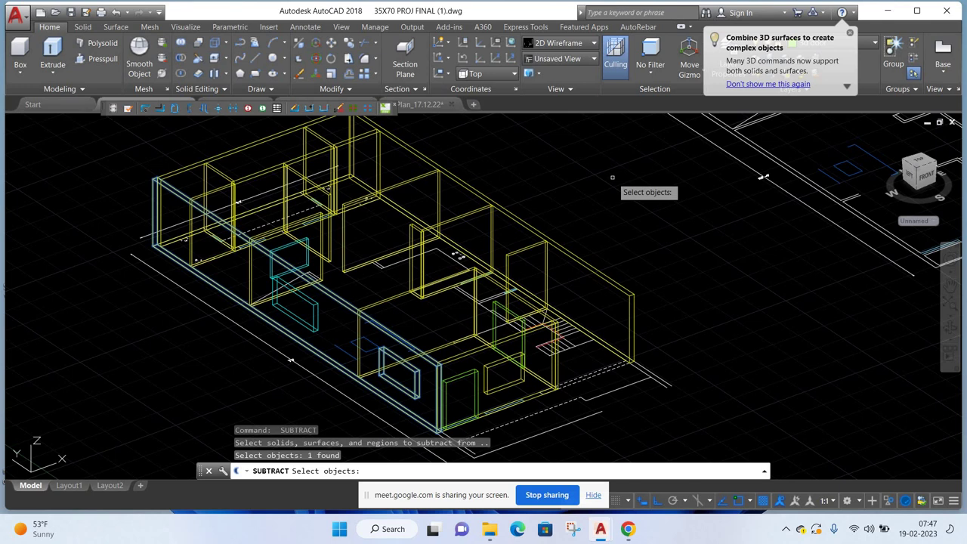
pyautogui.press('Return')
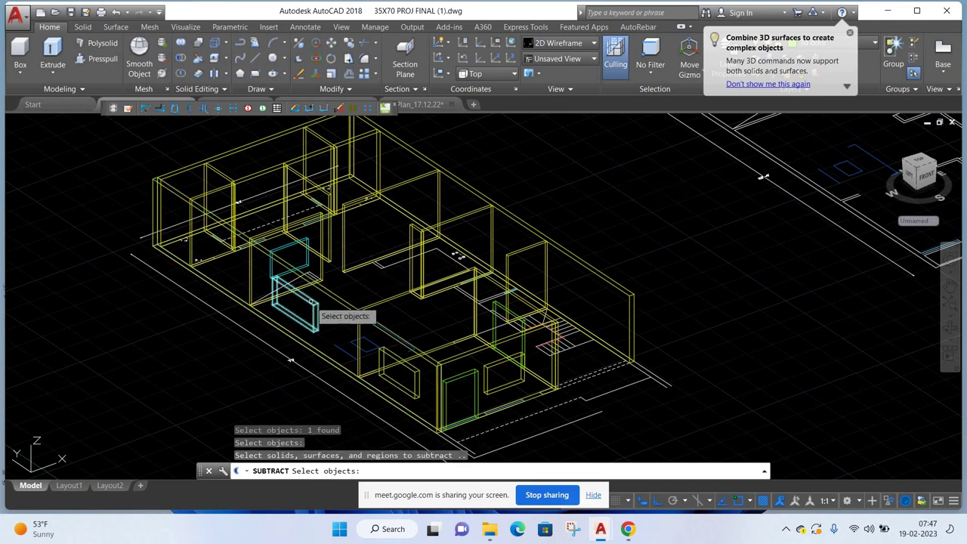
pyautogui.click(310, 303)
pyautogui.press('Return')
pyautogui.press('Return')
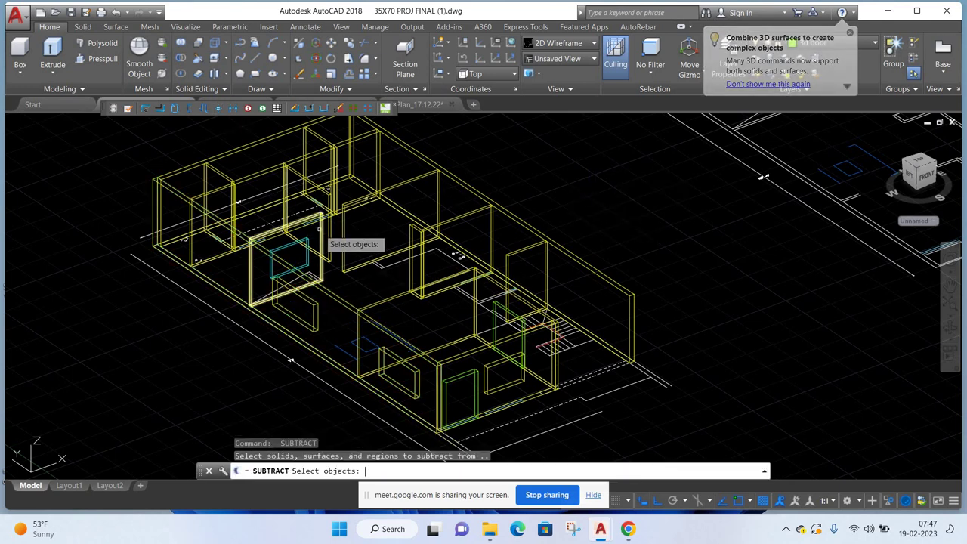
# - Subtract the cyan window box from the inner wall to open its window
pyautogui.click(281, 225)
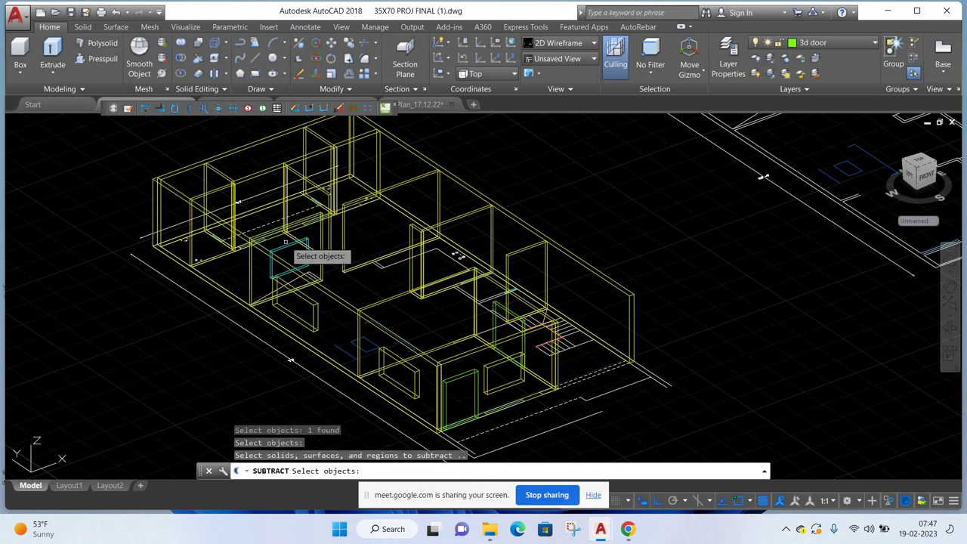
pyautogui.click(278, 250)
pyautogui.press('Return')
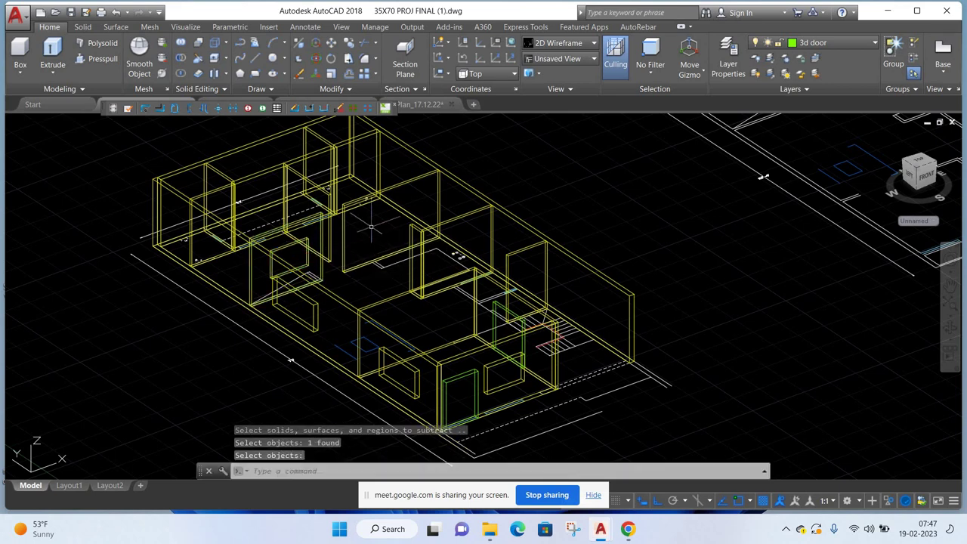
pyautogui.moveTo(690, 259); pyautogui.dragTo(663, 220, button='middle')
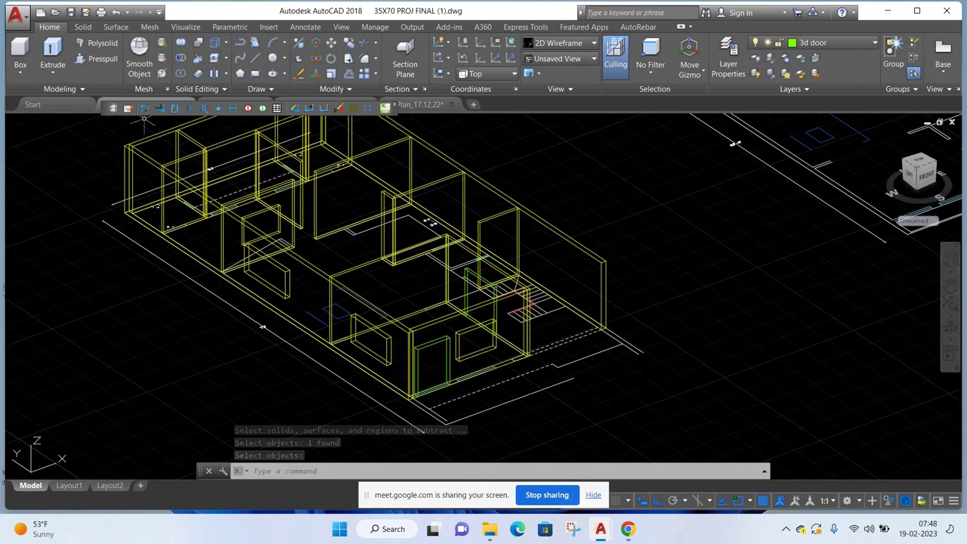
# - Subtract the front door frame solid from the front wall to open the doorway
pyautogui.click(181, 59)
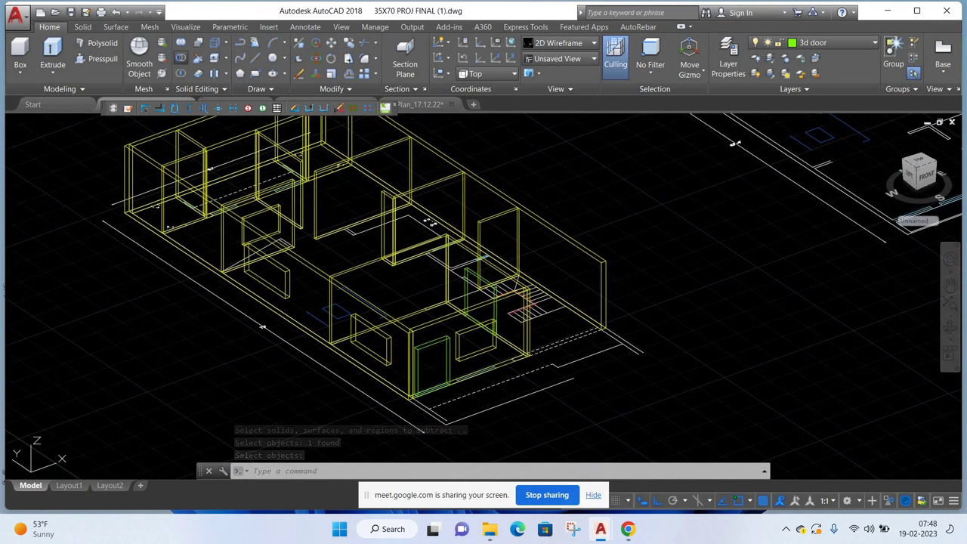
pyautogui.click(438, 318)
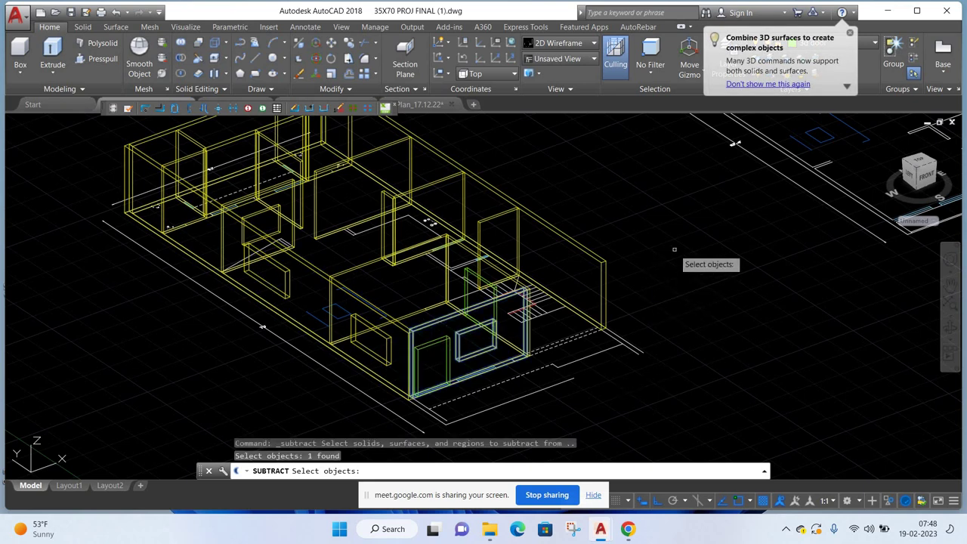
pyautogui.press('Return')
pyautogui.click(438, 338)
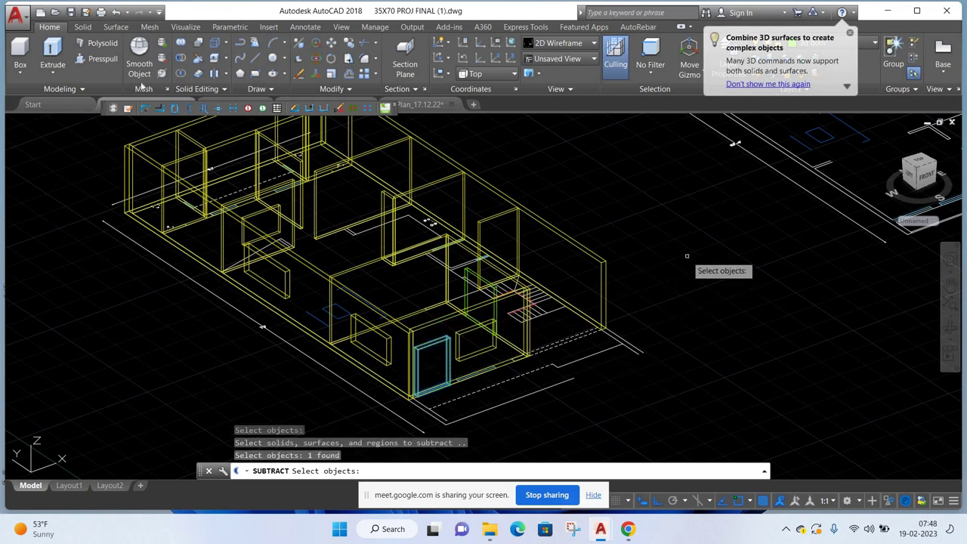
pyautogui.press('Return')
pyautogui.press('Return')
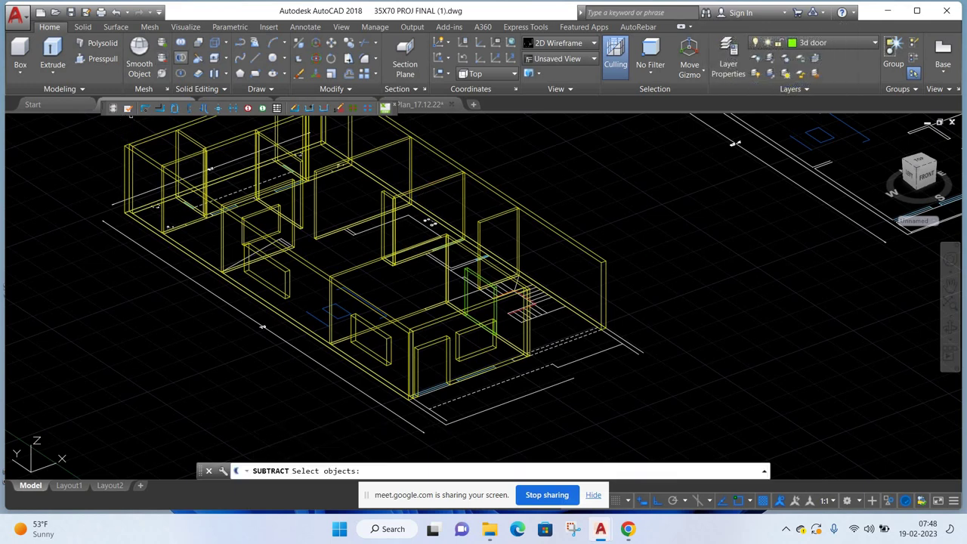
# - Subtract the door frame solid from the wall beside the staircase
pyautogui.click(462, 249)
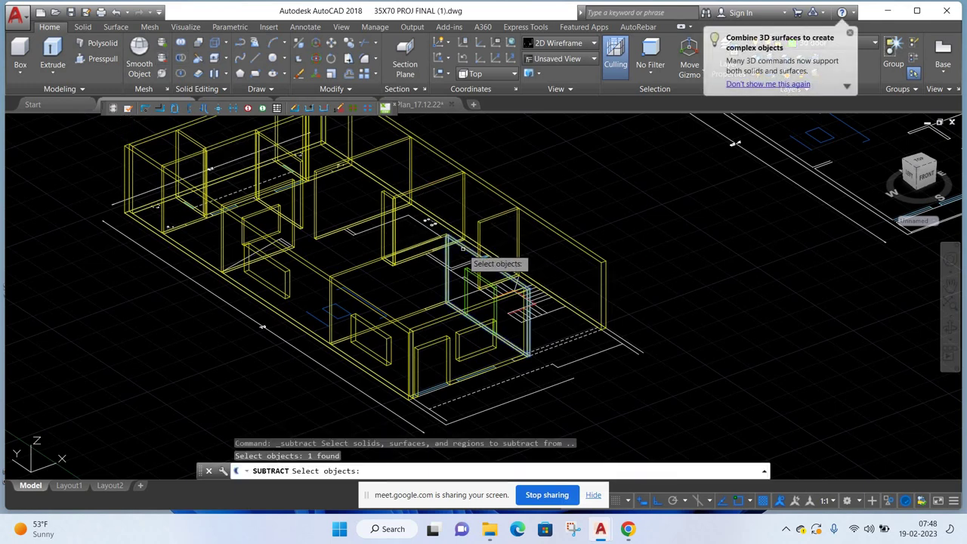
pyautogui.press('Return')
pyautogui.scroll(3, 471, 257)
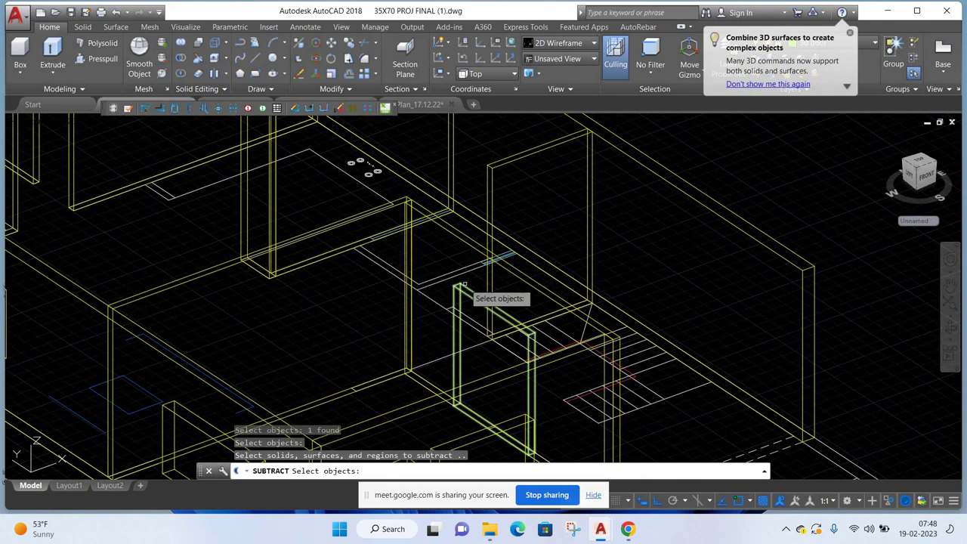
pyautogui.click(465, 285)
pyautogui.press('Return')
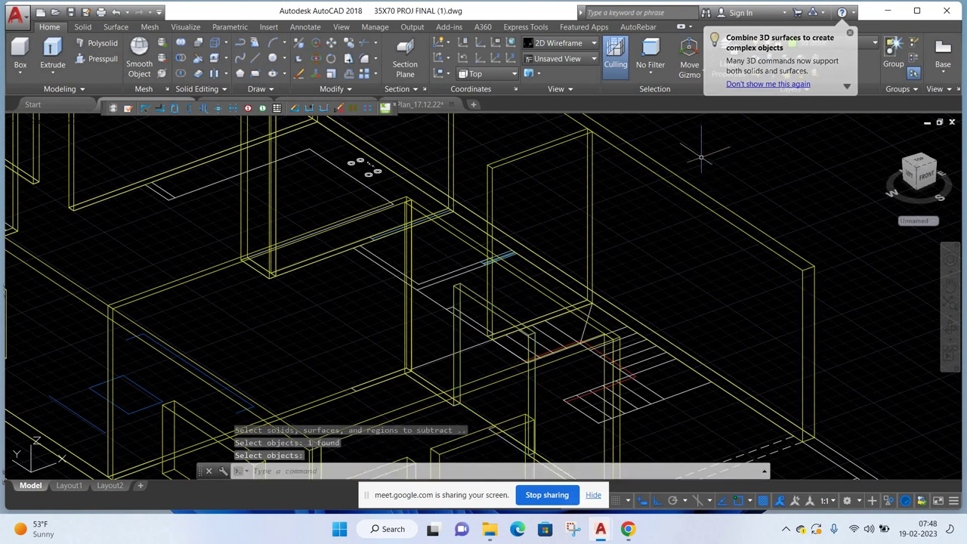
pyautogui.scroll(-5, 701, 149)
pyautogui.moveTo(732, 155); pyautogui.dragTo(631, 211, button='middle')
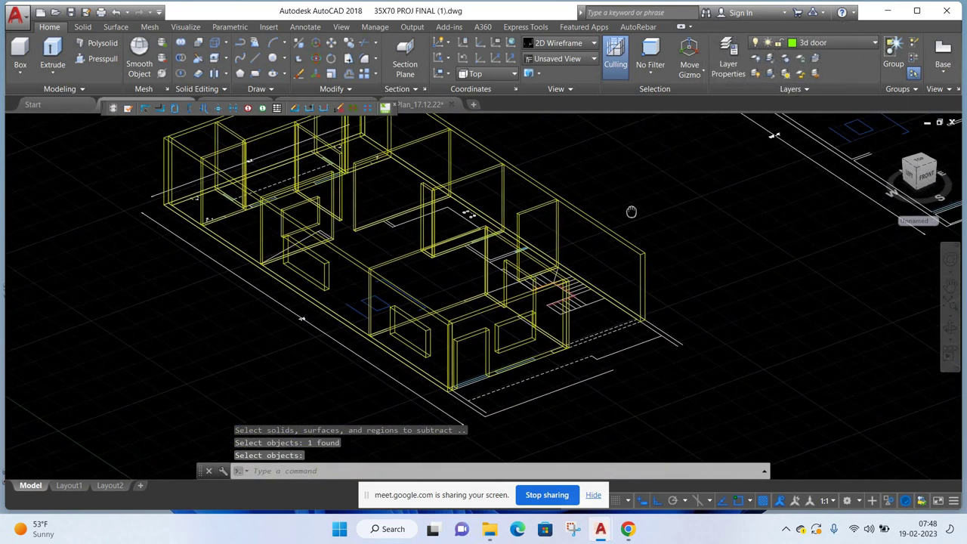
# - Switch the model to the Realistic visual style and orbit the house to a new angle
pyautogui.click(95, 125)
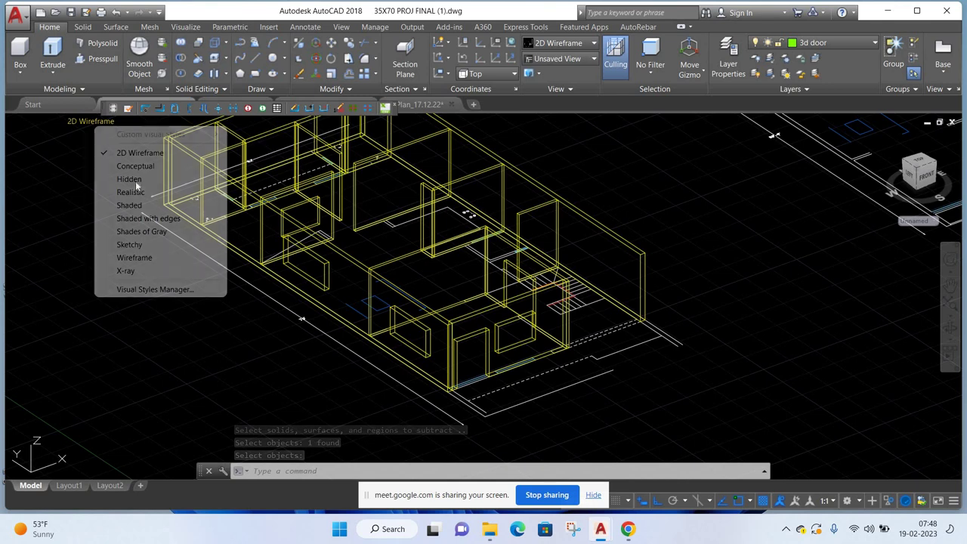
pyautogui.click(133, 192)
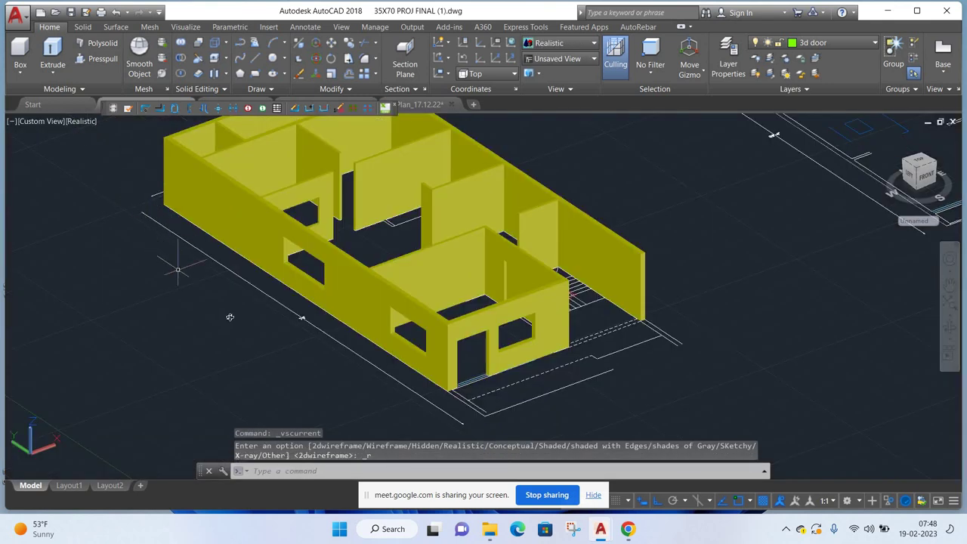
pyautogui.keyDown('shift'); pyautogui.moveTo(227, 316); pyautogui.dragTo(467, 359, button='middle'); pyautogui.keyUp('shift')
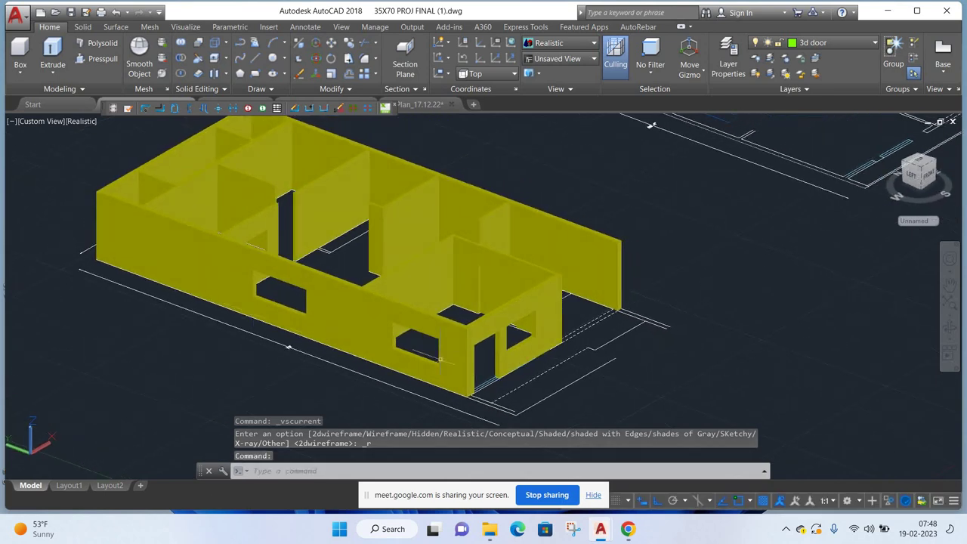
pyautogui.scroll(3, 468, 361)
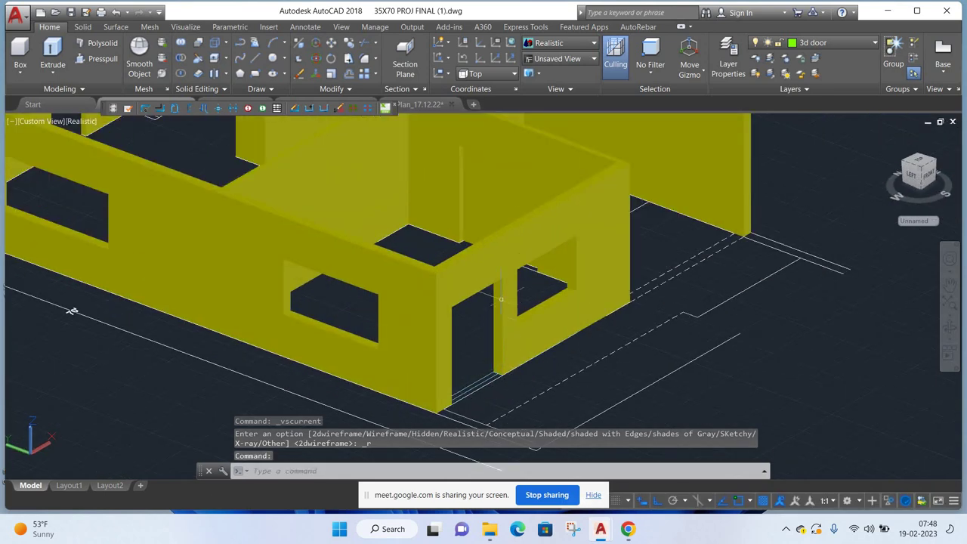
pyautogui.scroll(2, 499, 295)
pyautogui.scroll(-1, 487, 285)
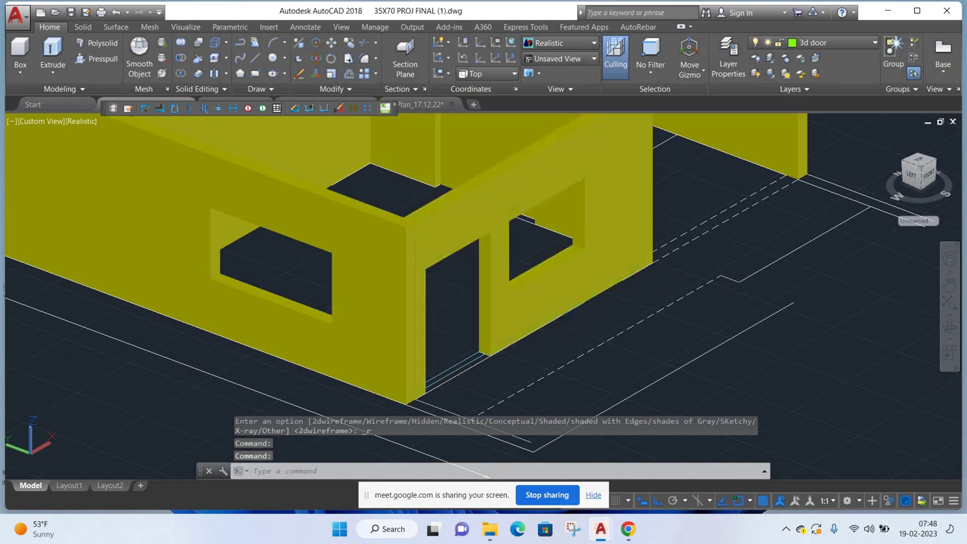
# - Orbit and zoom to look down into the room next to the staircase
pyautogui.keyDown('shift'); pyautogui.moveTo(556, 339); pyautogui.dragTo(75, 192, button='middle'); pyautogui.keyUp('shift')
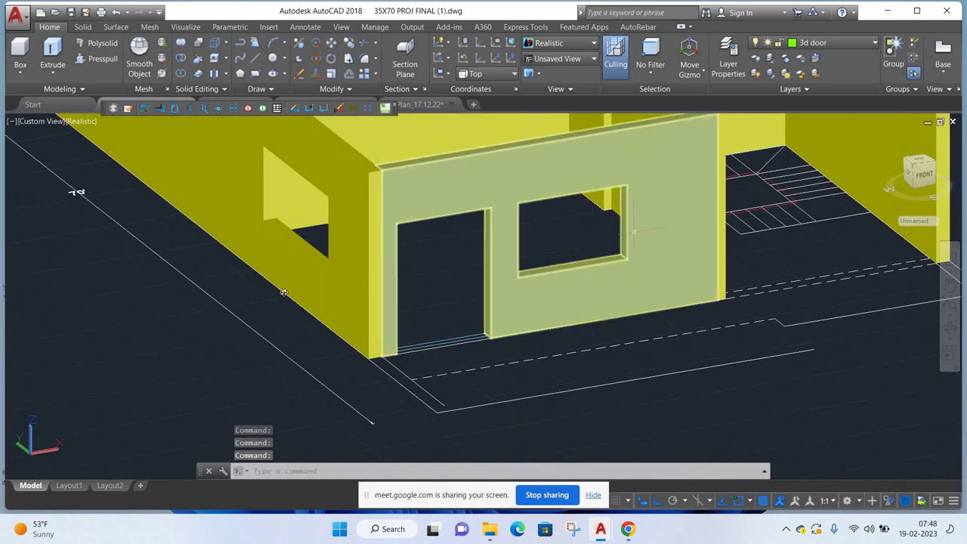
pyautogui.moveTo(581, 258)
pyautogui.keyDown('shift'); pyautogui.mouseDown(button='middle')
pyautogui.moveTo(325, 309)
pyautogui.moveTo(295, 372)
pyautogui.moveTo(325, 291)
pyautogui.moveTo(268, 403)
pyautogui.moveTo(371, 279)
pyautogui.mouseUp(button='middle'); pyautogui.keyUp('shift')
pyautogui.scroll(-2, 325, 309)
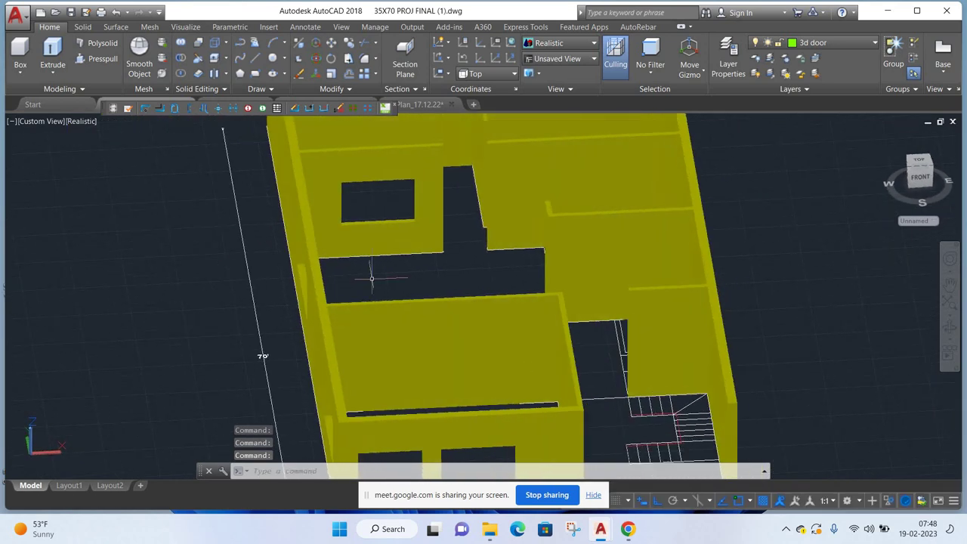
pyautogui.moveTo(491, 345)
pyautogui.keyDown('shift'); pyautogui.mouseDown(button='middle')
pyautogui.moveTo(698, 338)
pyautogui.moveTo(728, 189)
pyautogui.mouseUp(button='middle'); pyautogui.keyUp('shift')
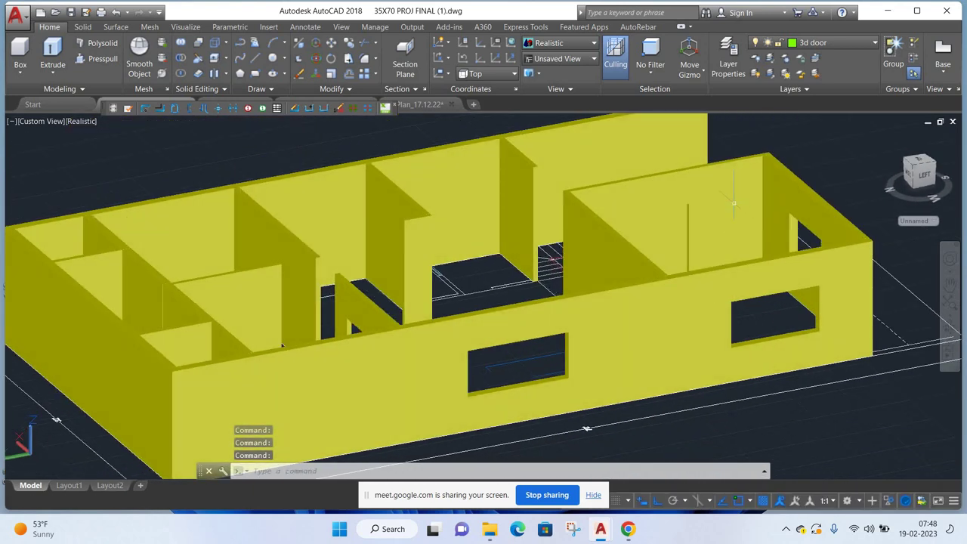
pyautogui.scroll(5, 728, 189)
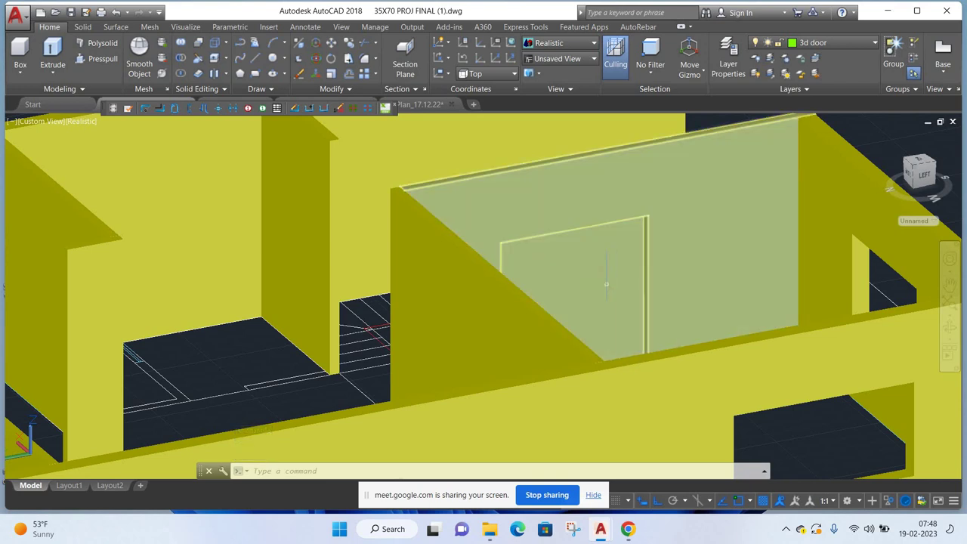
pyautogui.moveTo(593, 292)
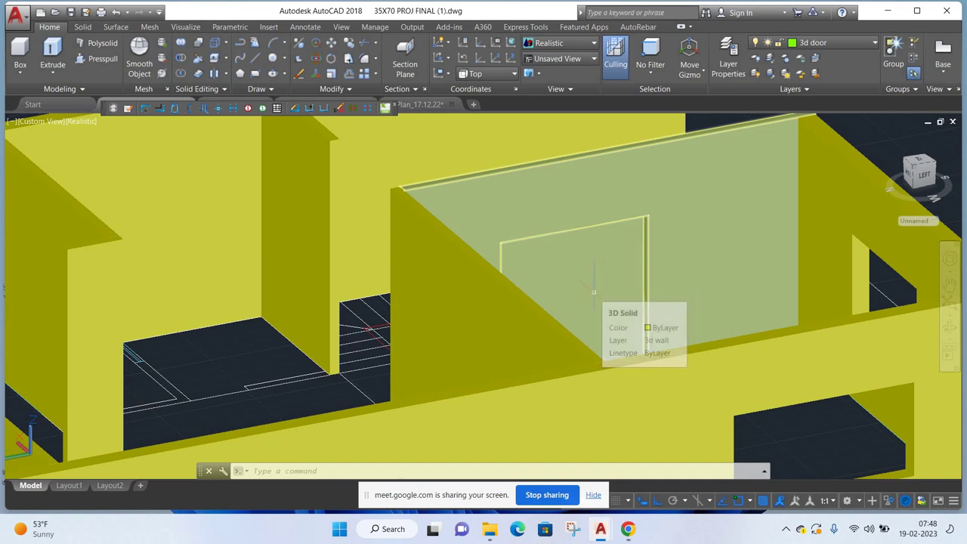
pyautogui.keyDown('shift'); pyautogui.moveTo(510, 330); pyautogui.dragTo(734, 313, button='middle'); pyautogui.keyUp('shift')
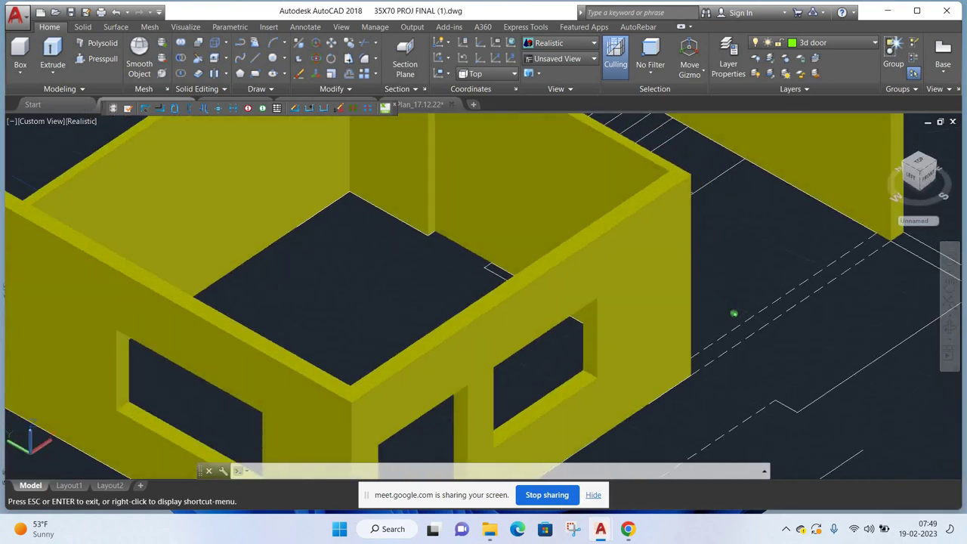
pyautogui.scroll(3, 557, 270)
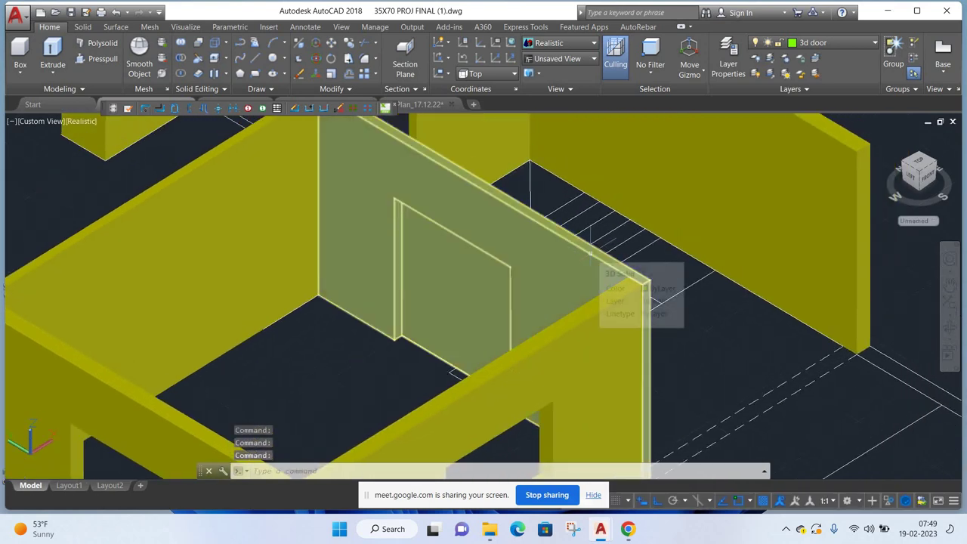
pyautogui.click(98, 58)
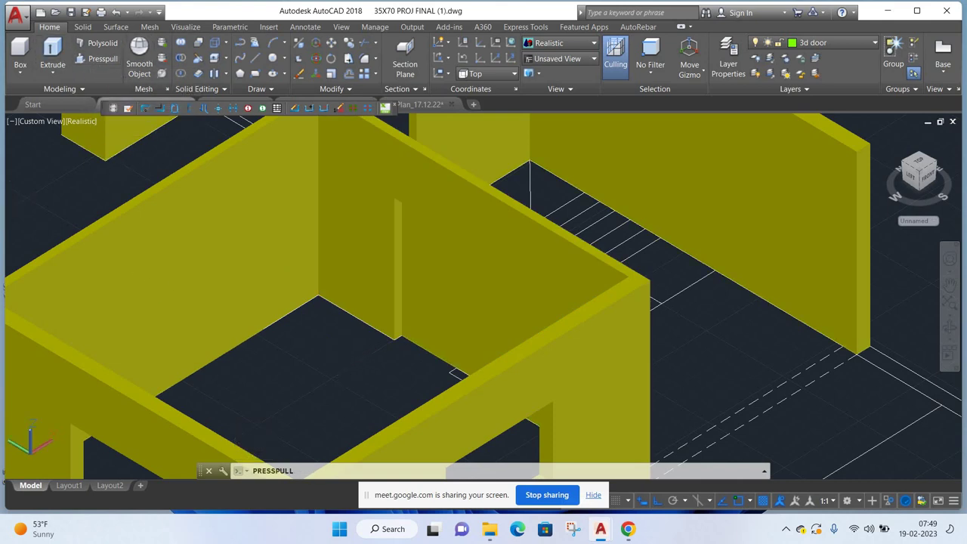
pyautogui.click(444, 274)
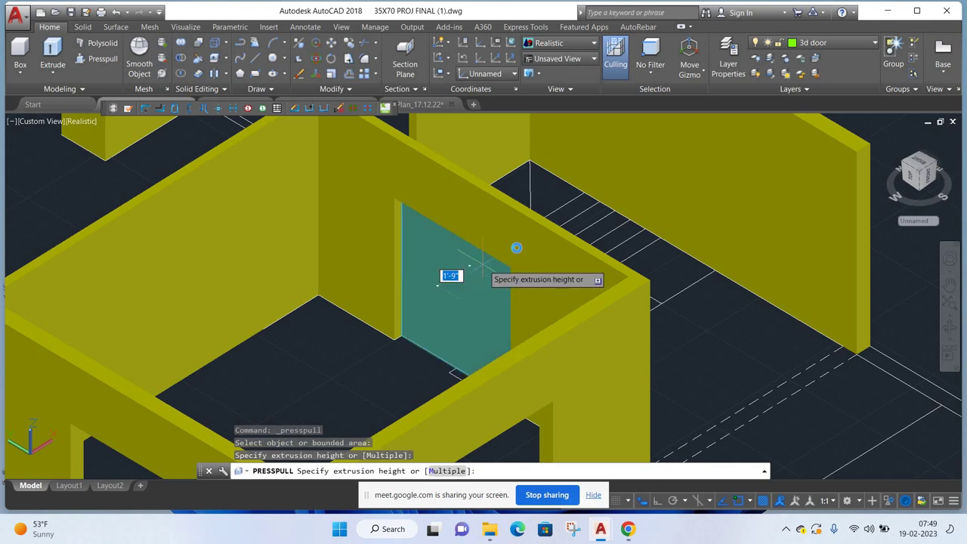
pyautogui.click(519, 260)
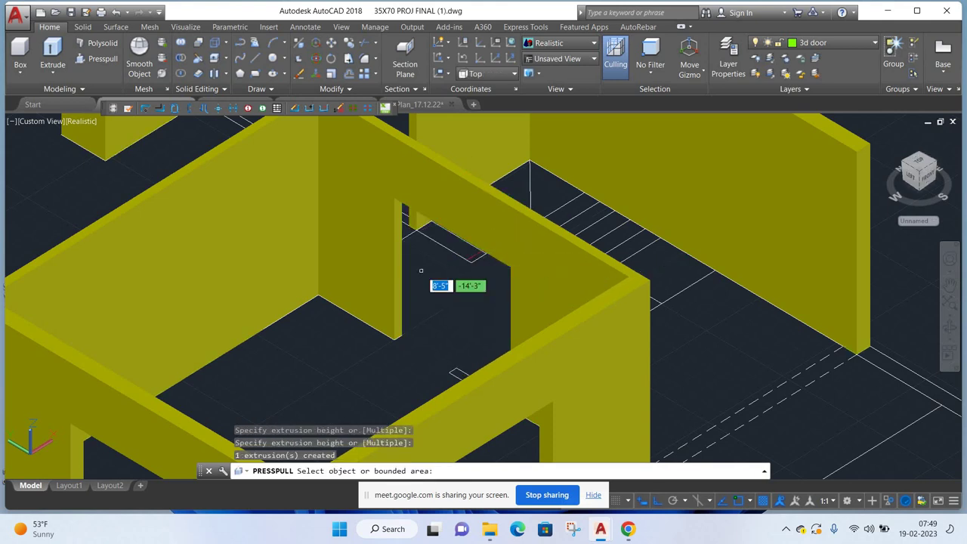
pyautogui.keyDown('shift'); pyautogui.moveTo(370, 297); pyautogui.dragTo(423, 294, button='middle'); pyautogui.keyUp('shift')
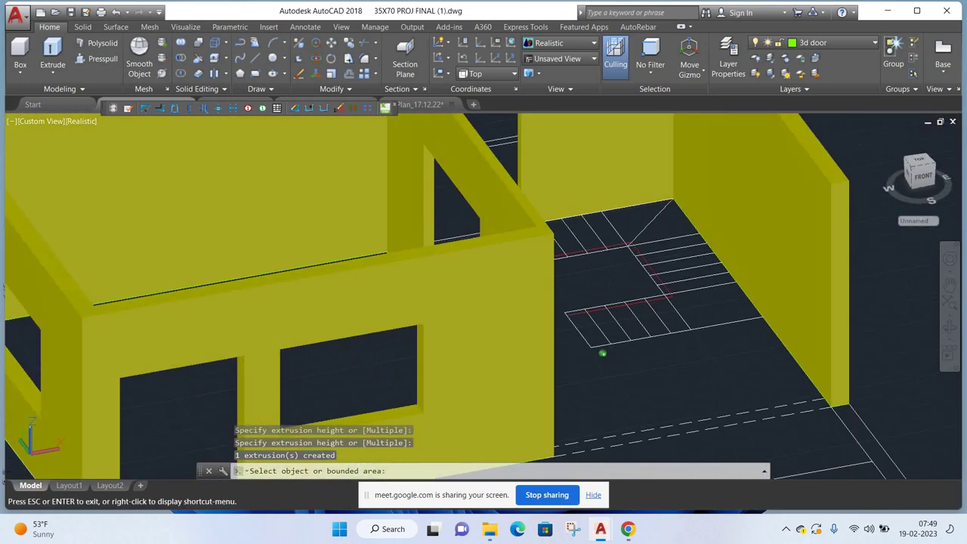
pyautogui.keyDown('shift'); pyautogui.moveTo(602, 353); pyautogui.dragTo(472, 272, button='middle'); pyautogui.keyUp('shift')
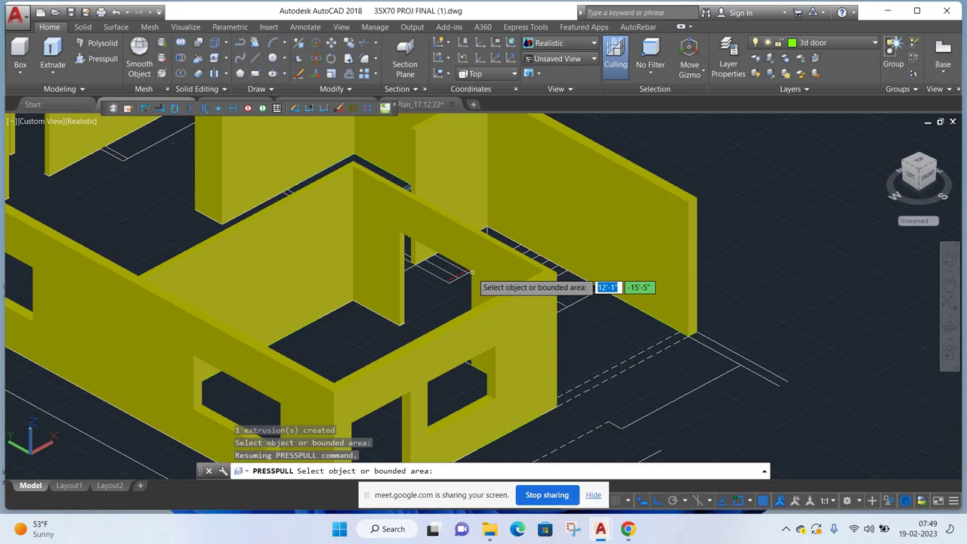
pyautogui.press('Escape')
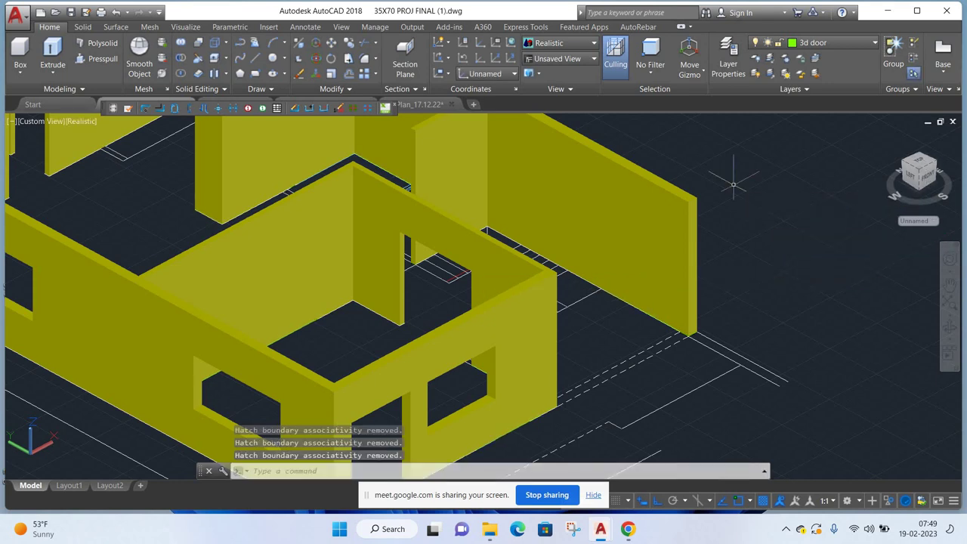
pyautogui.hotkey('ctrl', 'z')
pyautogui.hotkey('ctrl', 'z')
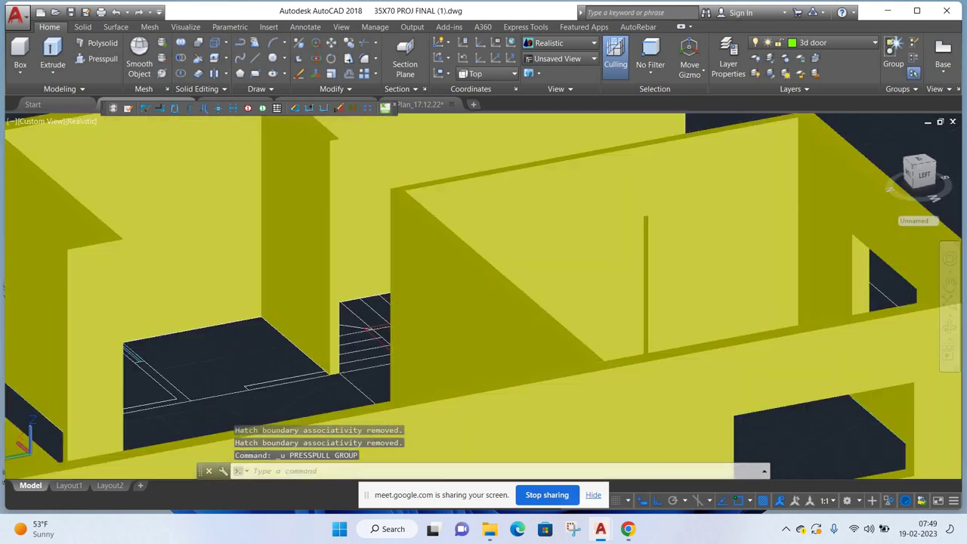
pyautogui.scroll(-2, 582, 212)
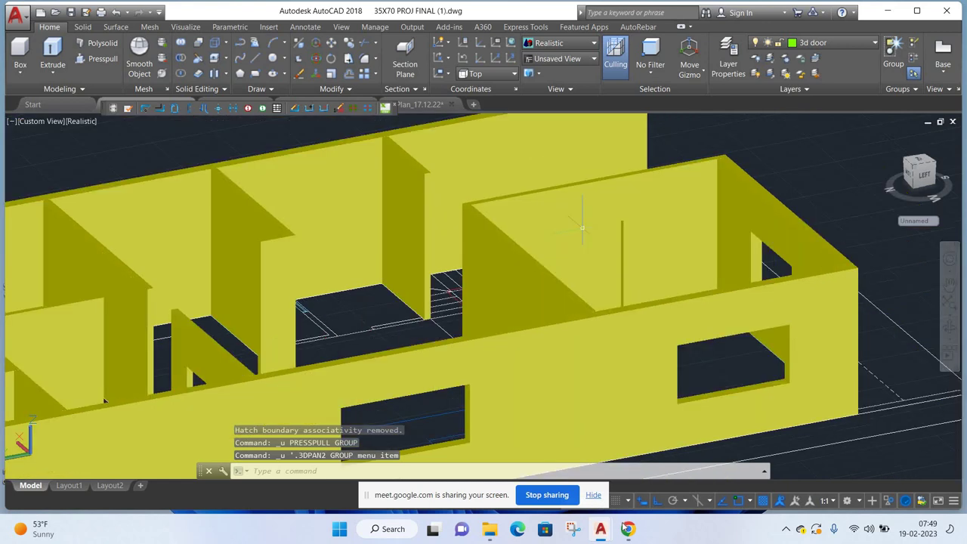
pyautogui.hotkey('alt', 'Tab')
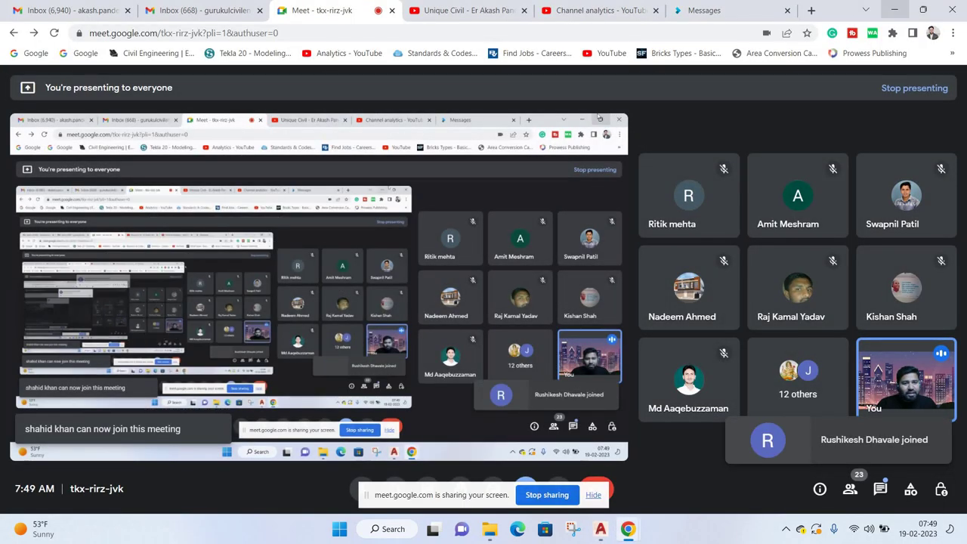
pyautogui.click(892, 10)
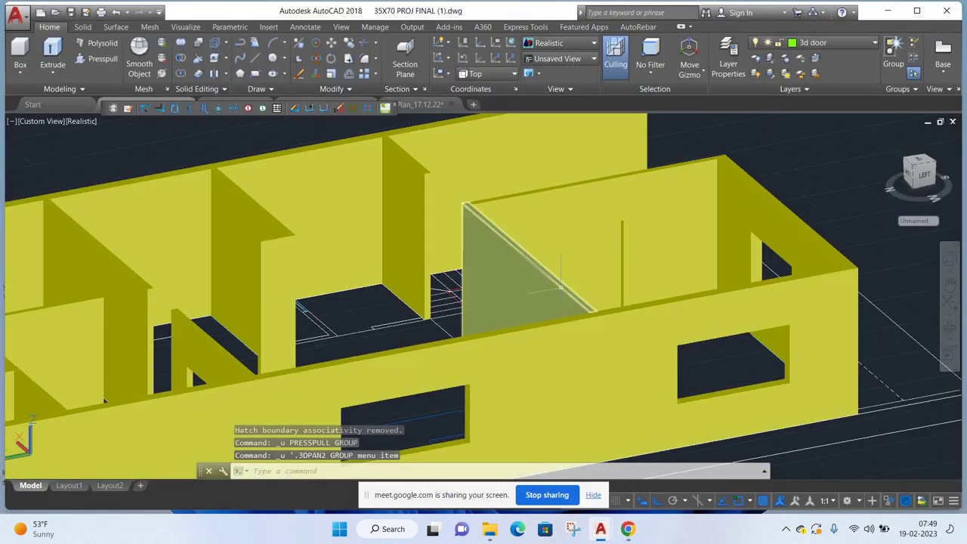
pyautogui.moveTo(561, 286)
pyautogui.keyDown('shift'); pyautogui.mouseDown(button='middle')
pyautogui.moveTo(302, 367)
pyautogui.moveTo(194, 453)
pyautogui.moveTo(172, 408)
pyautogui.moveTo(179, 451)
pyautogui.mouseUp(button='middle'); pyautogui.keyUp('shift')
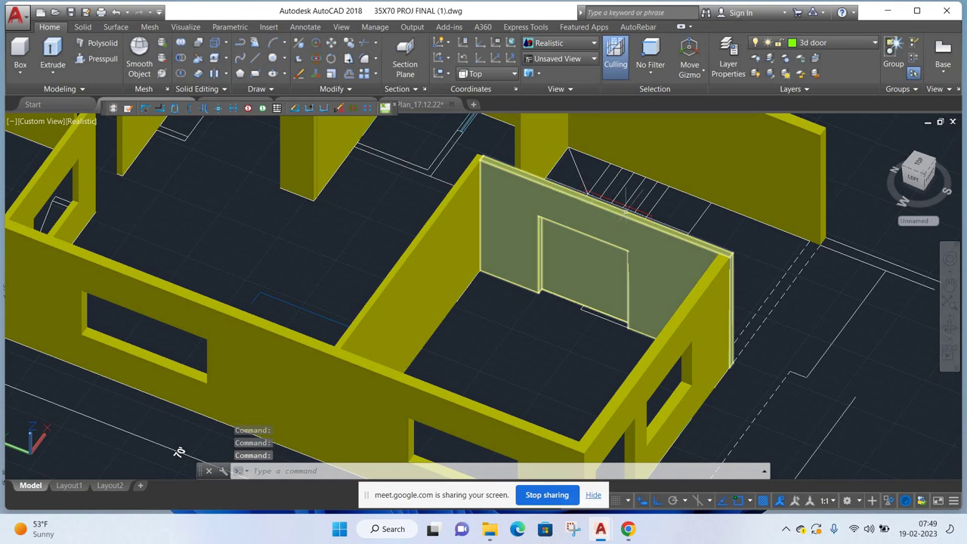
pyautogui.moveTo(589, 215); pyautogui.dragTo(527, 211, button='middle')
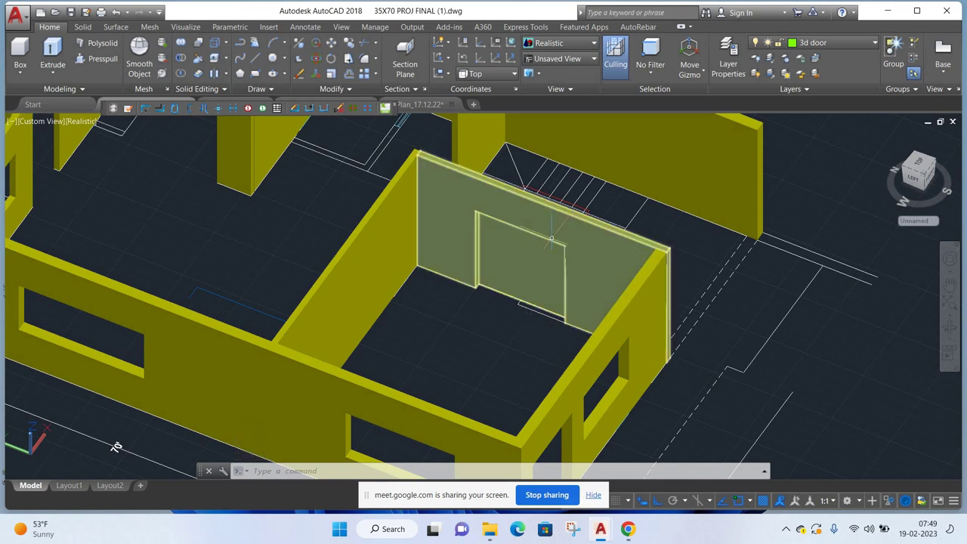
pyautogui.click(551, 238)
pyautogui.rightClick(837, 248)
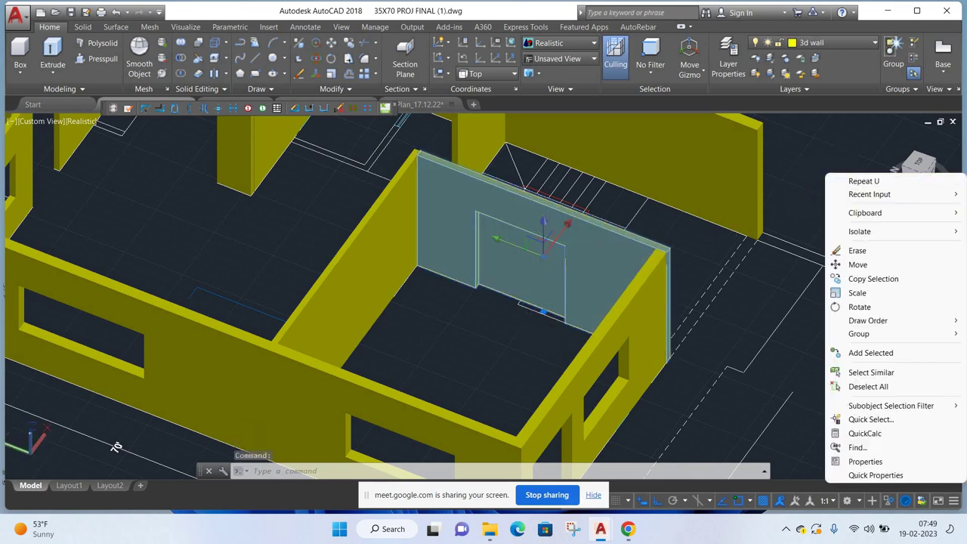
pyautogui.click(837, 250)
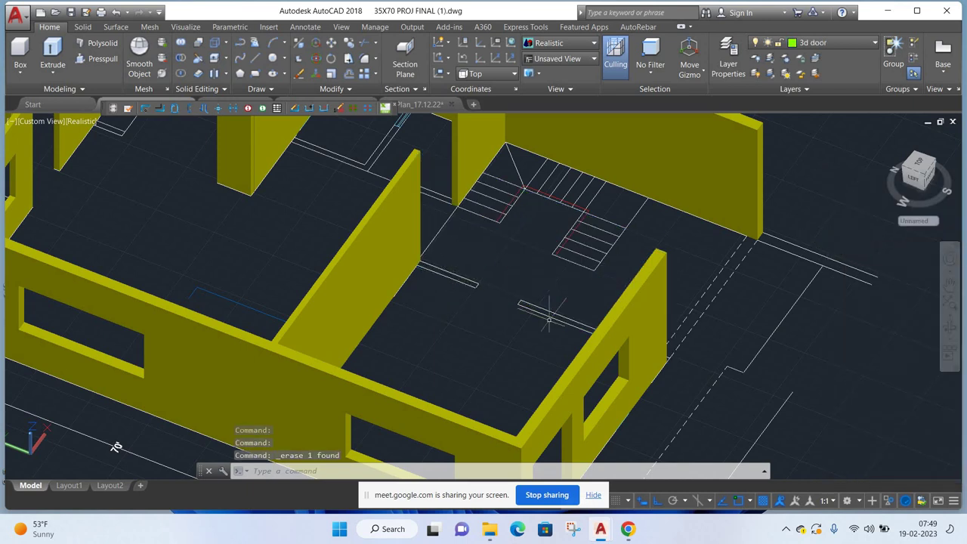
pyautogui.hotkey('ctrl', 'z')
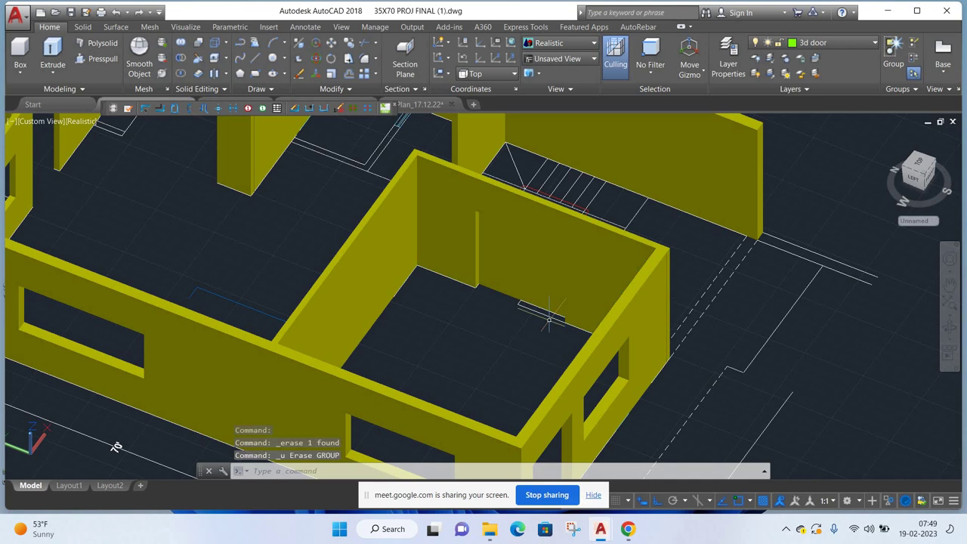
pyautogui.hotkey('ctrl', 'z')
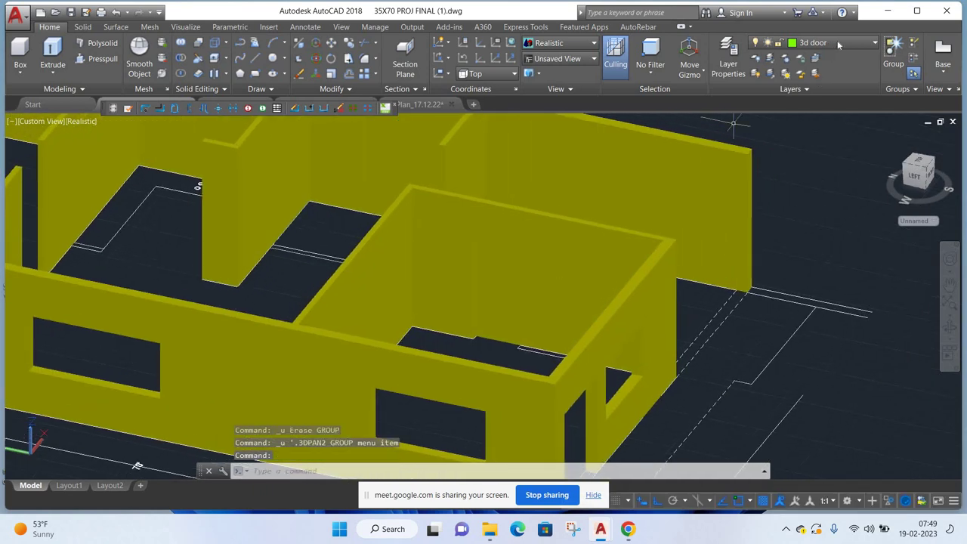
# - Turn off the 3d wall layer so only the floor plan linework shows
pyautogui.click(778, 43)
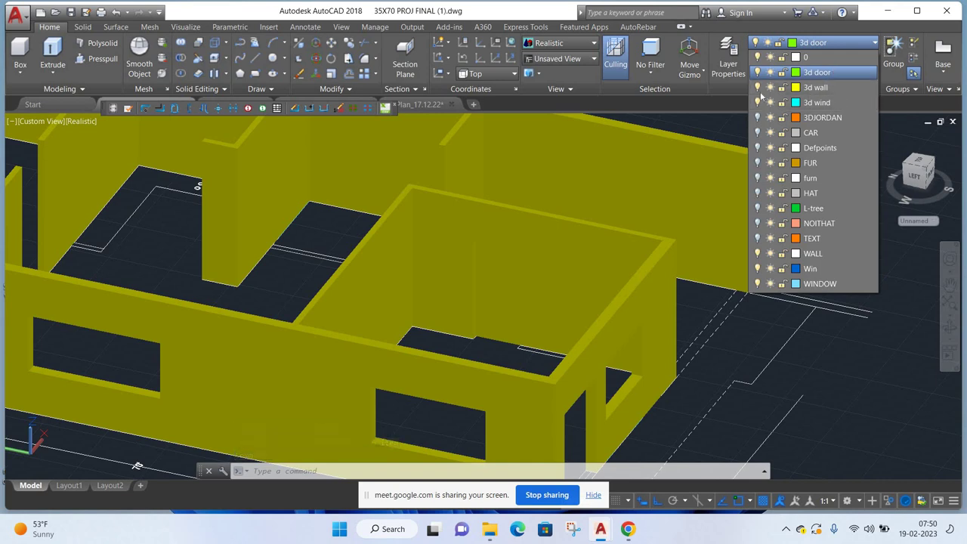
pyautogui.click(759, 88)
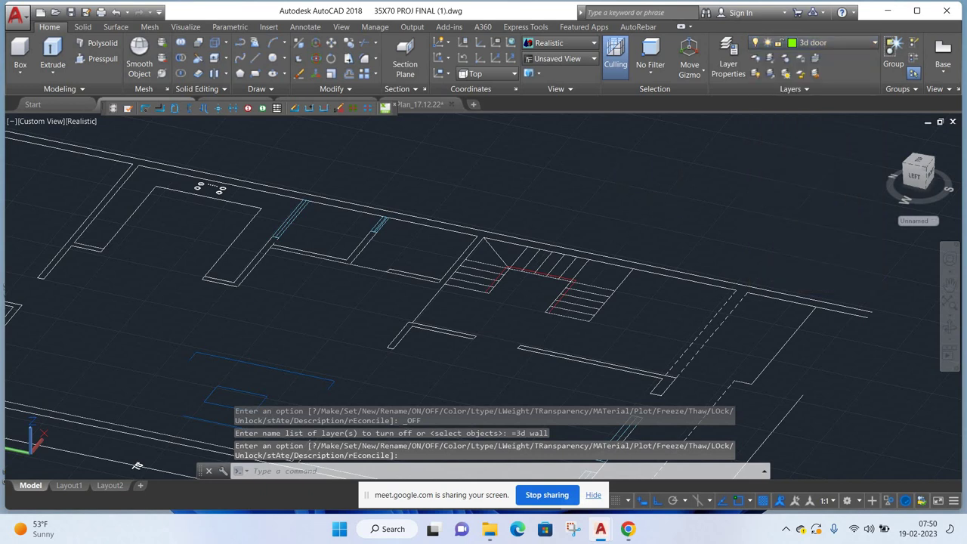
pyautogui.keyDown('shift'); pyautogui.moveTo(136, 465); pyautogui.dragTo(835, 52, button='middle'); pyautogui.keyUp('shift')
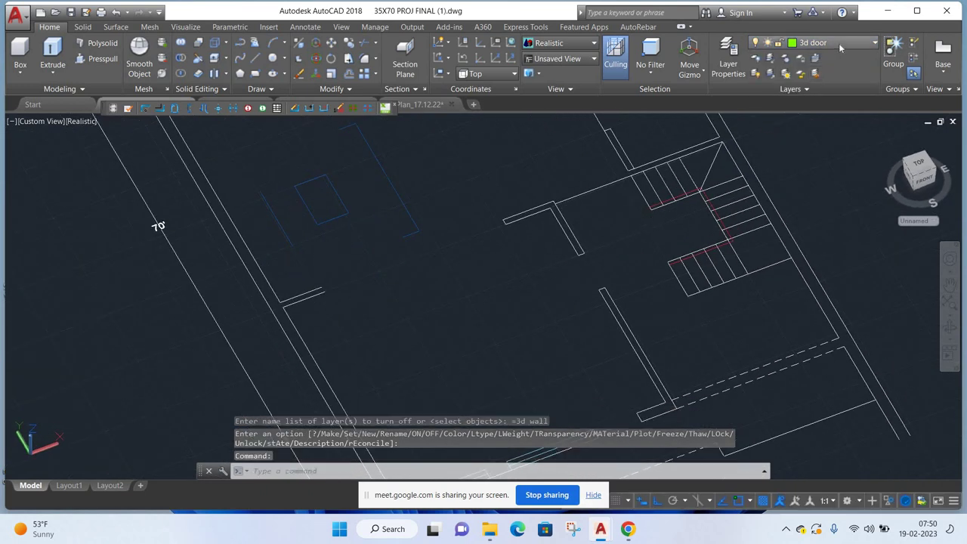
pyautogui.click(839, 43)
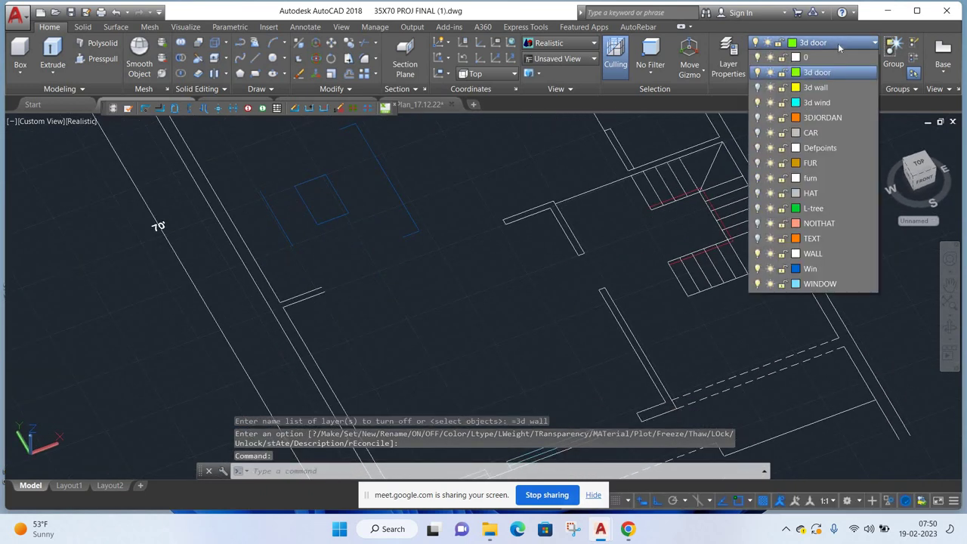
# - Switch the plan viewport to the Top preset view
pyautogui.click(38, 121)
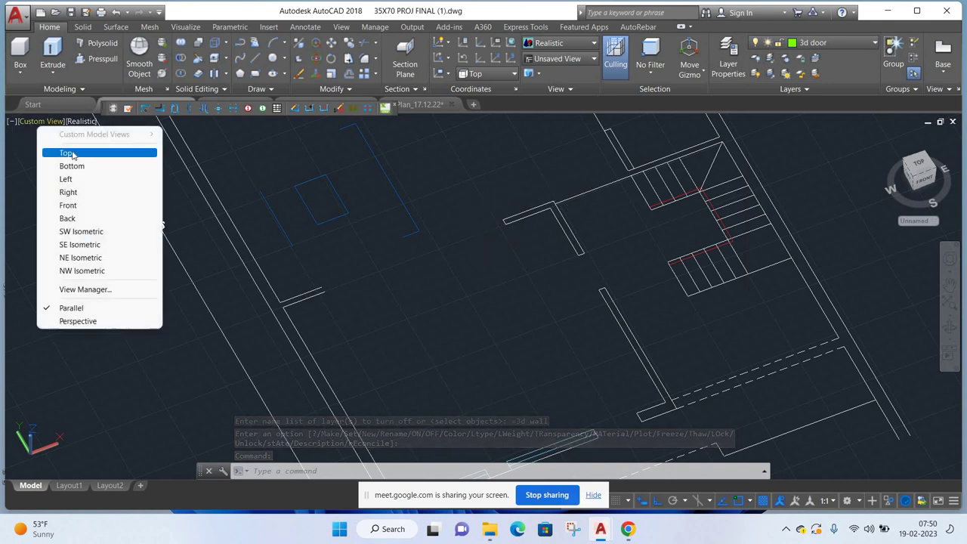
pyautogui.click(70, 154)
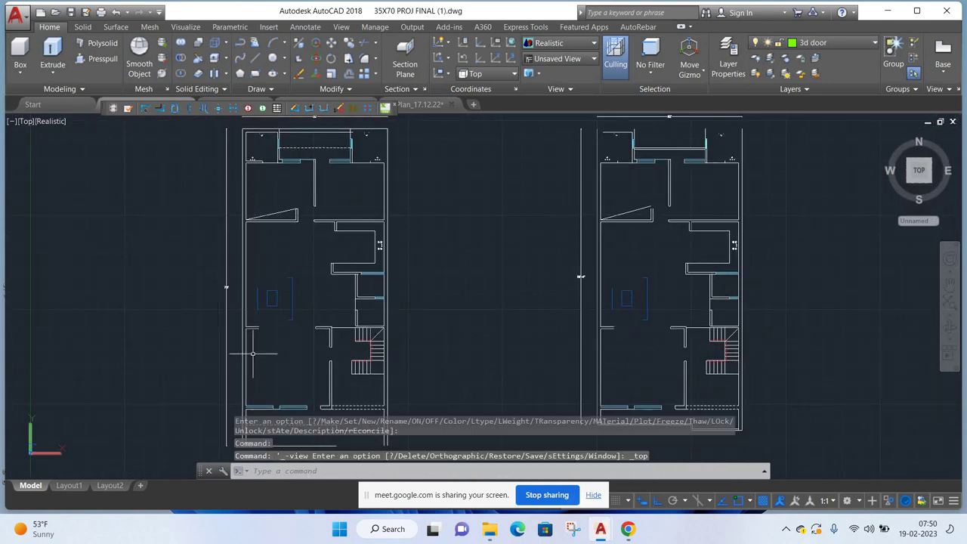
pyautogui.scroll(2, 370, 453)
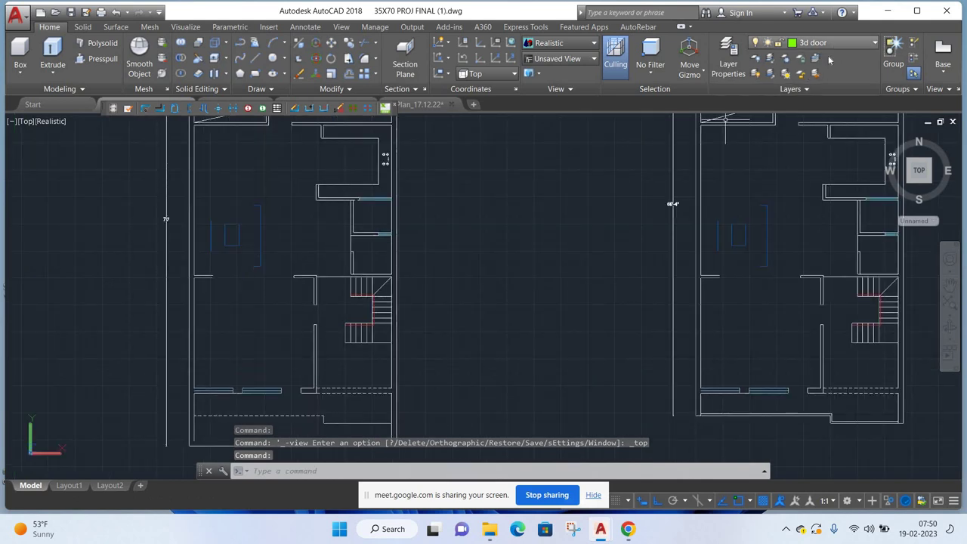
pyautogui.click(831, 43)
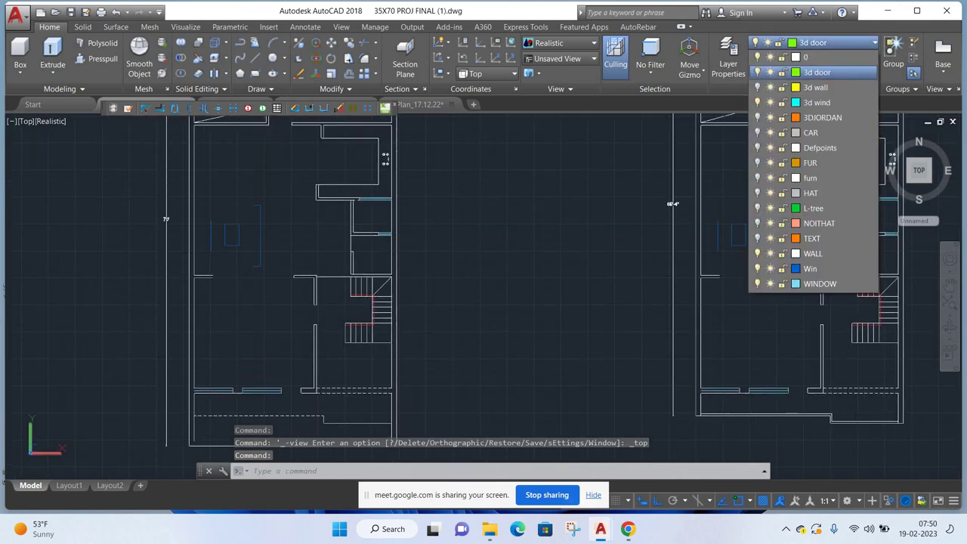
pyautogui.click(816, 72)
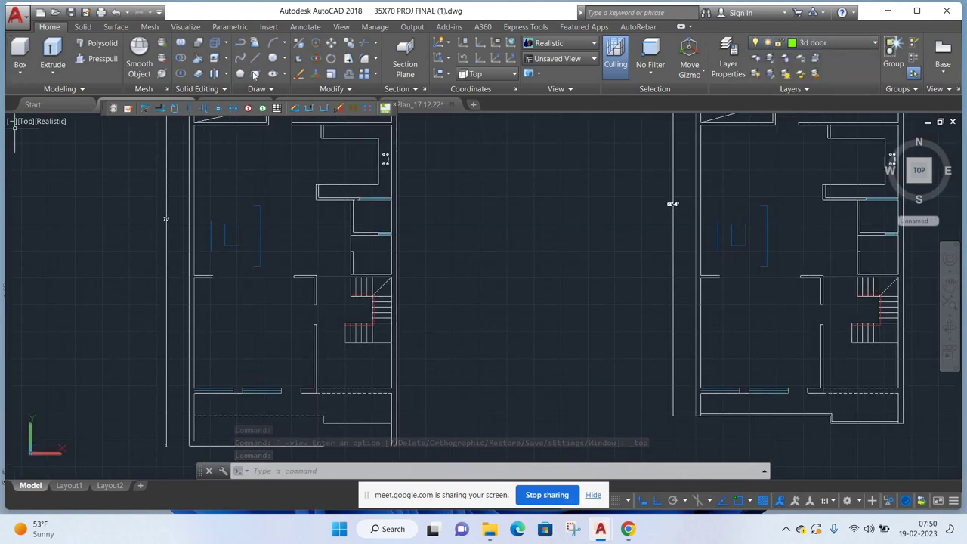
# - Draw a narrow rectangle filling the doorway gap beside the staircase wall
pyautogui.click(254, 73)
pyautogui.scroll(2, 393, 261)
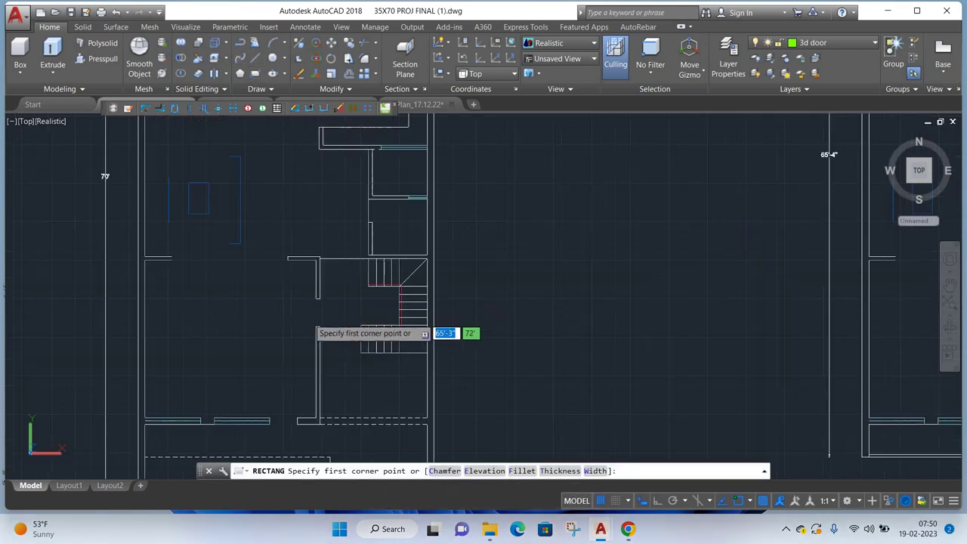
pyautogui.scroll(1, 340, 318)
pyautogui.click(316, 272)
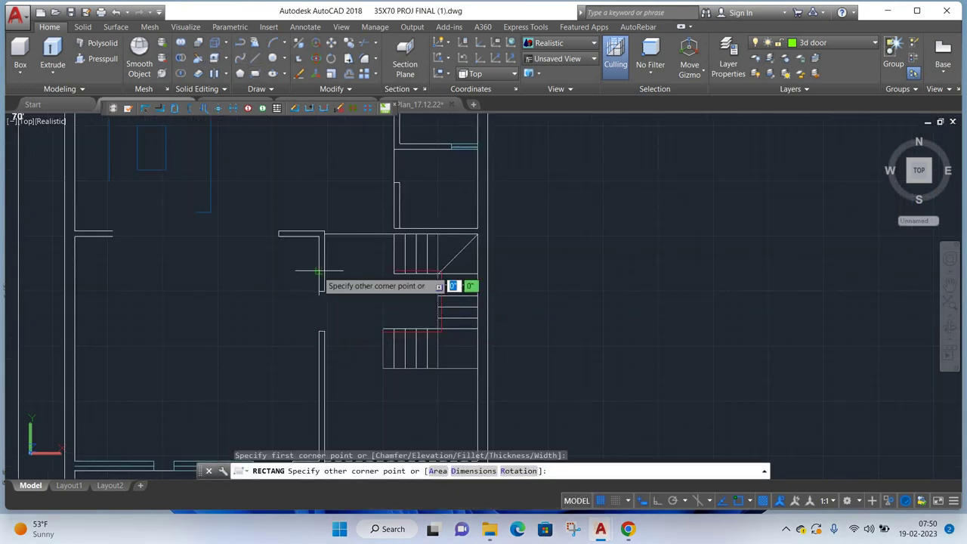
pyautogui.moveTo(333, 396); pyautogui.dragTo(327, 374, button='middle')
pyautogui.scroll(2, 321, 365)
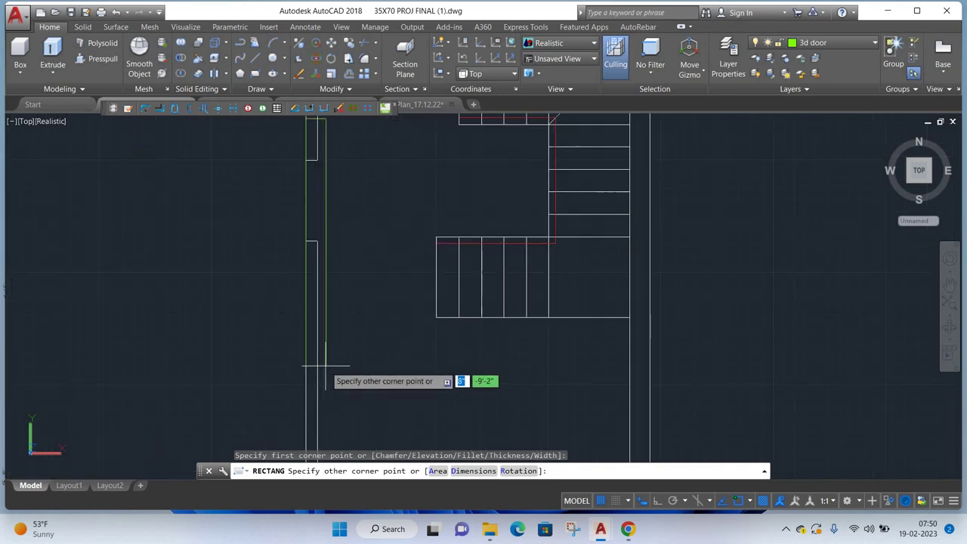
pyautogui.click(327, 366)
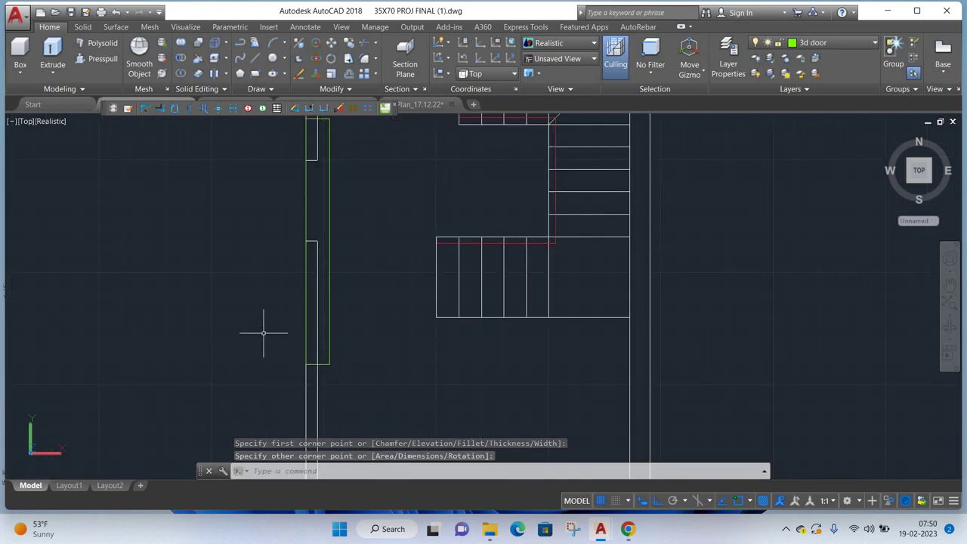
pyautogui.scroll(-2, 331, 371)
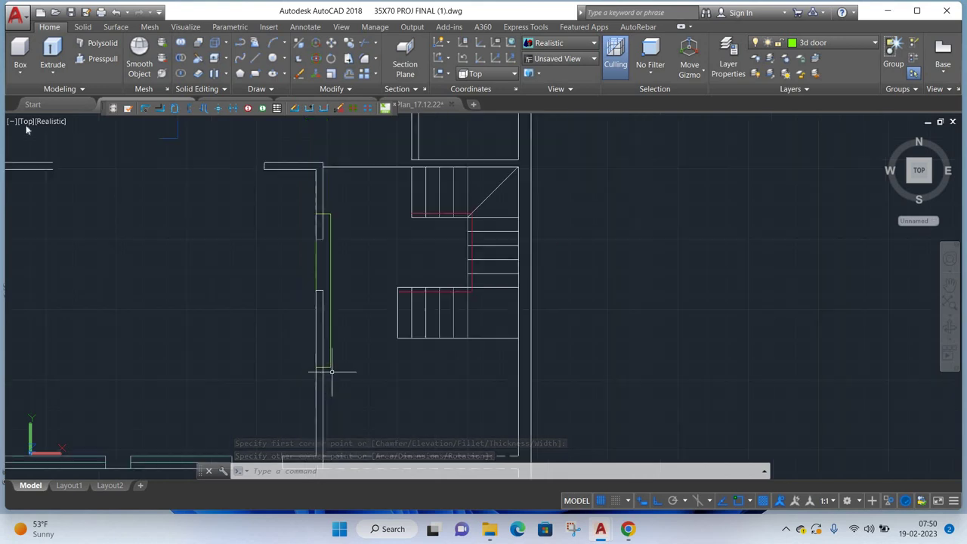
pyautogui.click(25, 121)
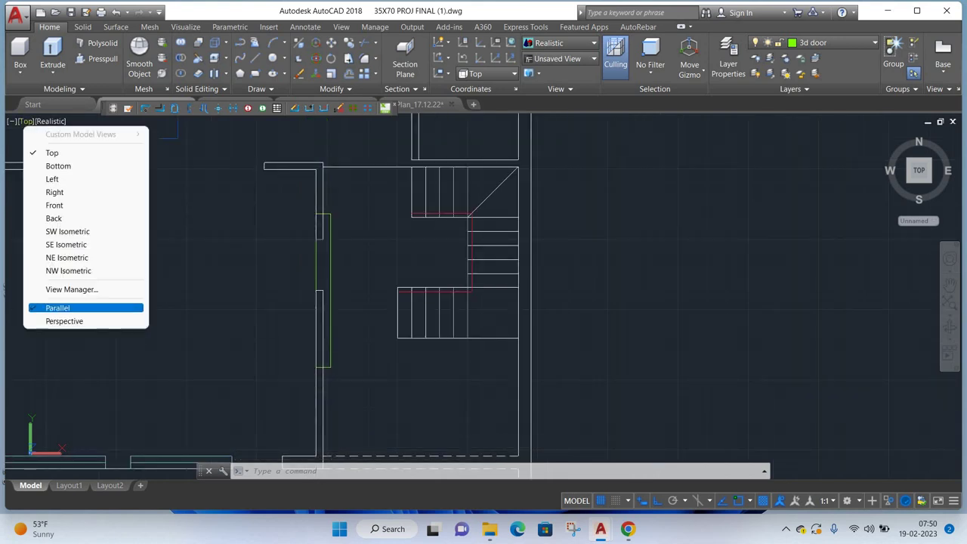
# - Show the plan in SW Isometric, zoom to the door line, and turn the 3d wall layer on
pyautogui.click(60, 231)
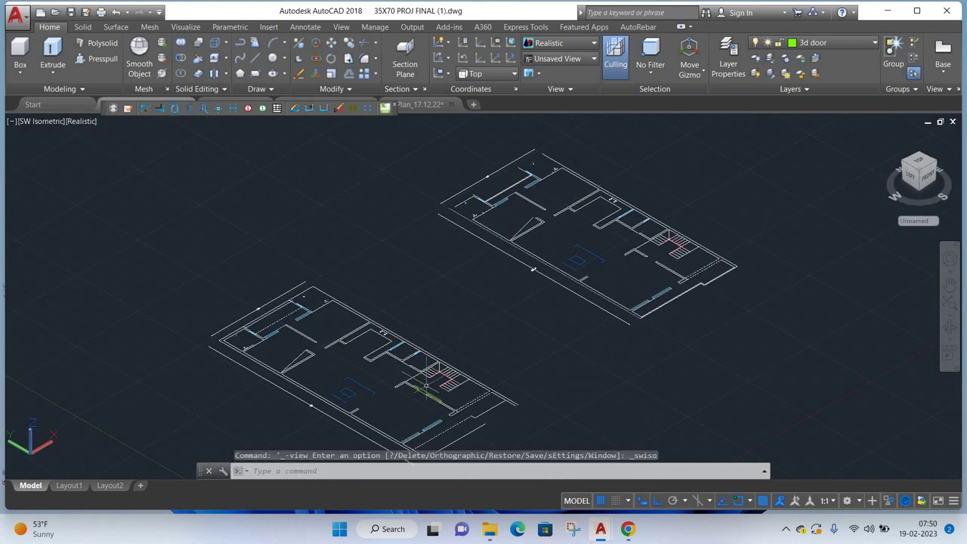
pyautogui.scroll(2, 410, 378)
pyautogui.scroll(2, 410, 378)
pyautogui.scroll(2, 411, 378)
pyautogui.scroll(3, 410, 378)
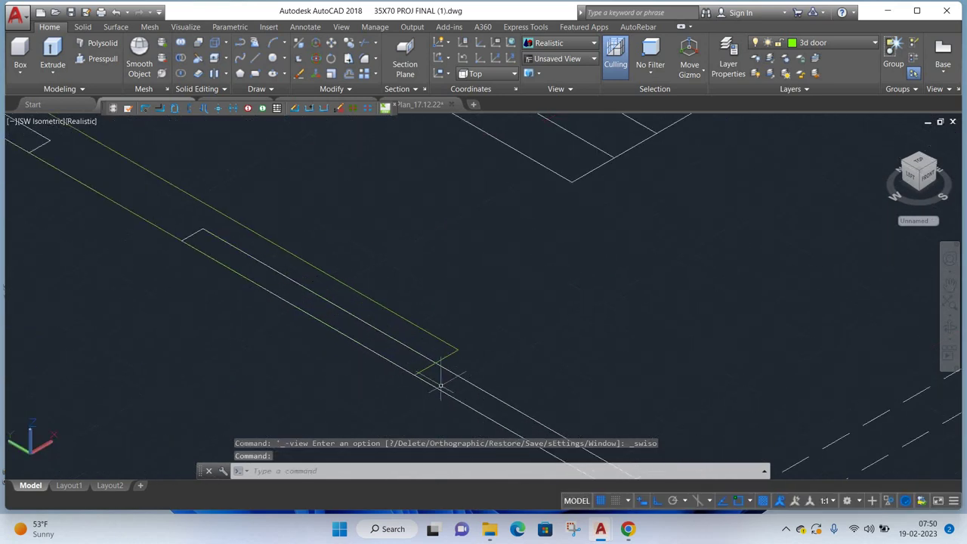
pyautogui.scroll(-1, 431, 368)
pyautogui.scroll(-3, 435, 374)
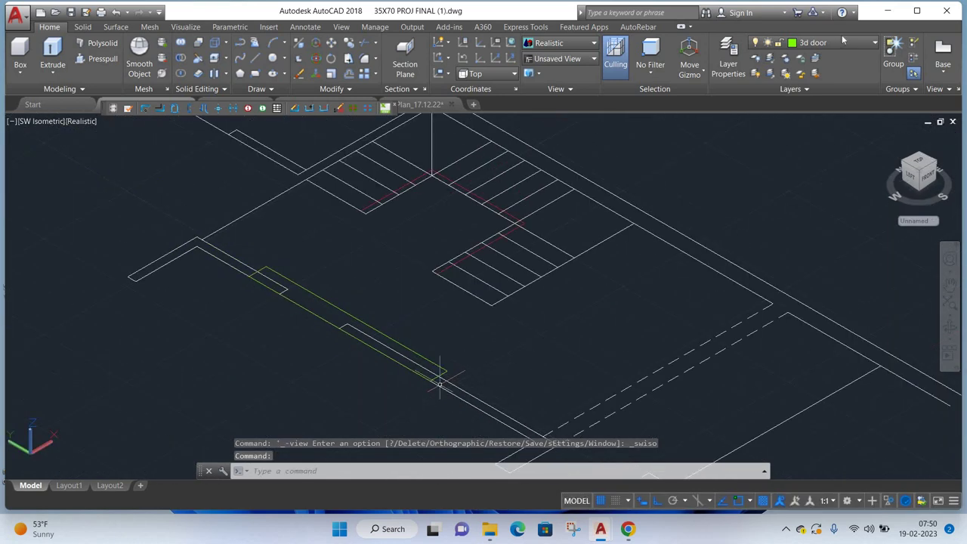
pyautogui.click(831, 43)
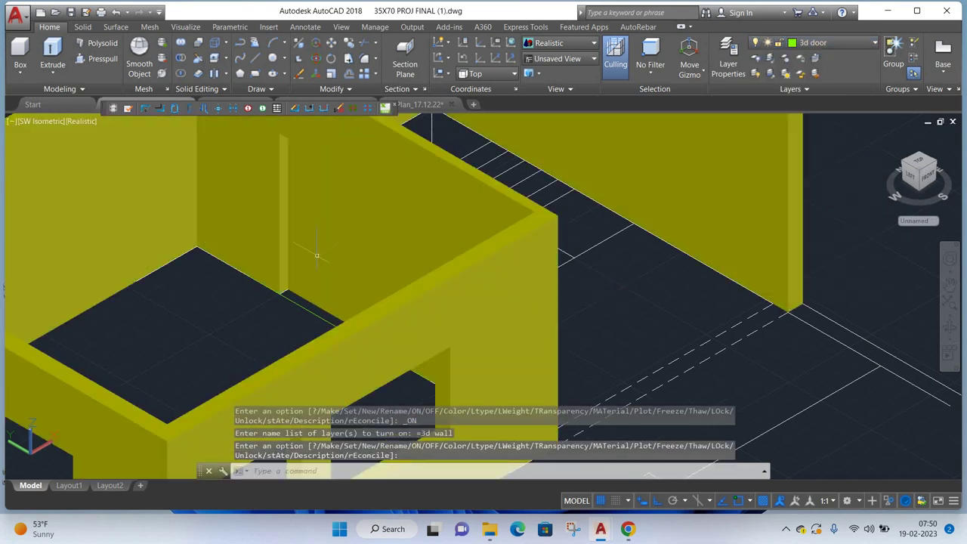
# - Extrude the door rectangle to a height of 7'
pyautogui.click(293, 300)
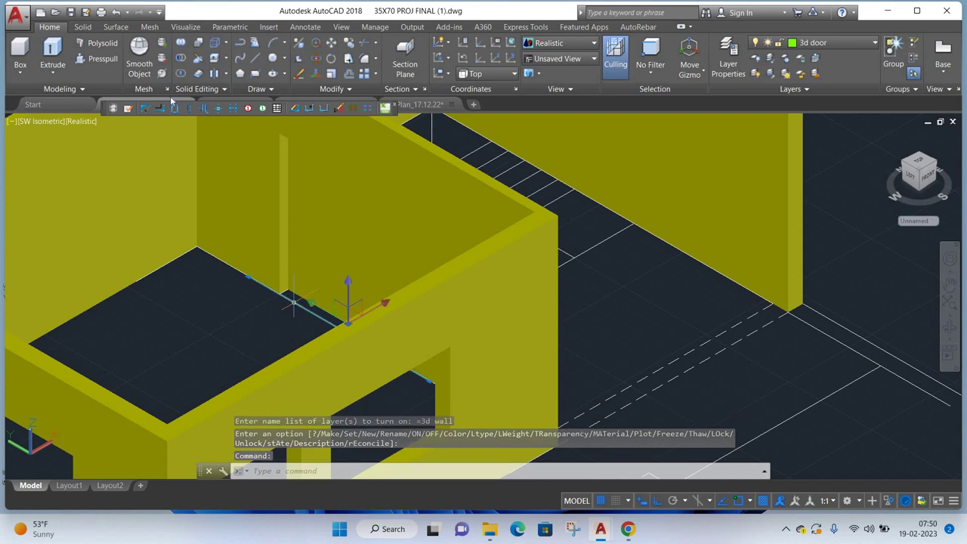
pyautogui.click(53, 50)
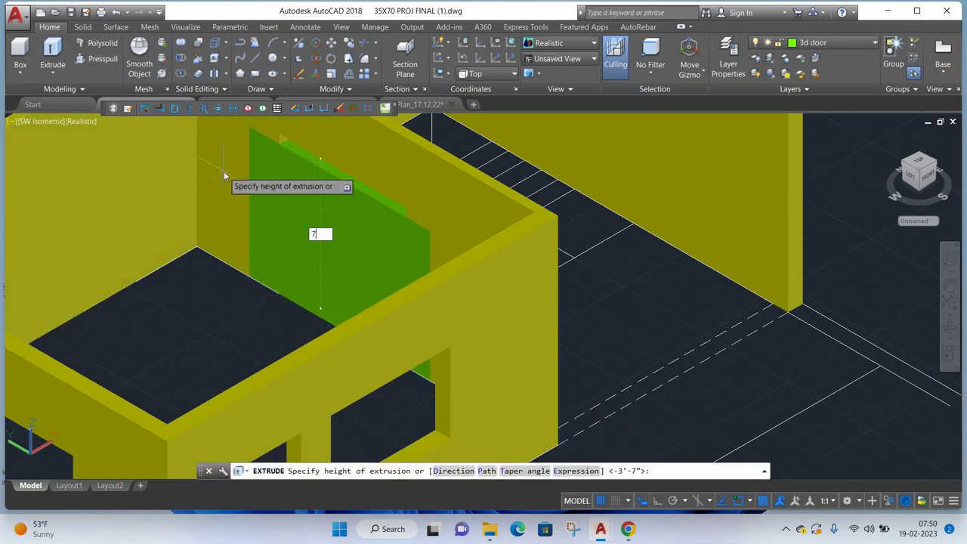
pyautogui.write("7'")
pyautogui.press('Return')
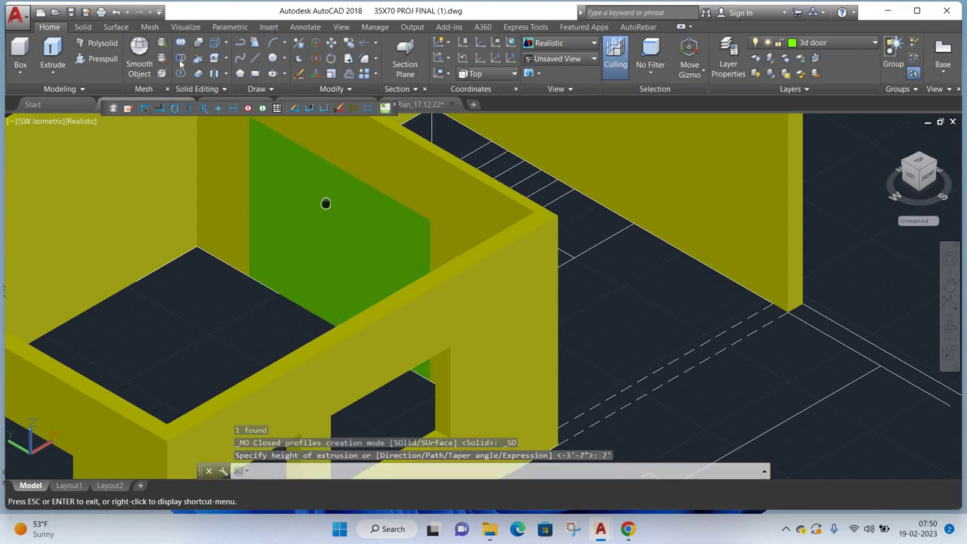
pyautogui.moveTo(323, 205); pyautogui.dragTo(309, 265, button='middle')
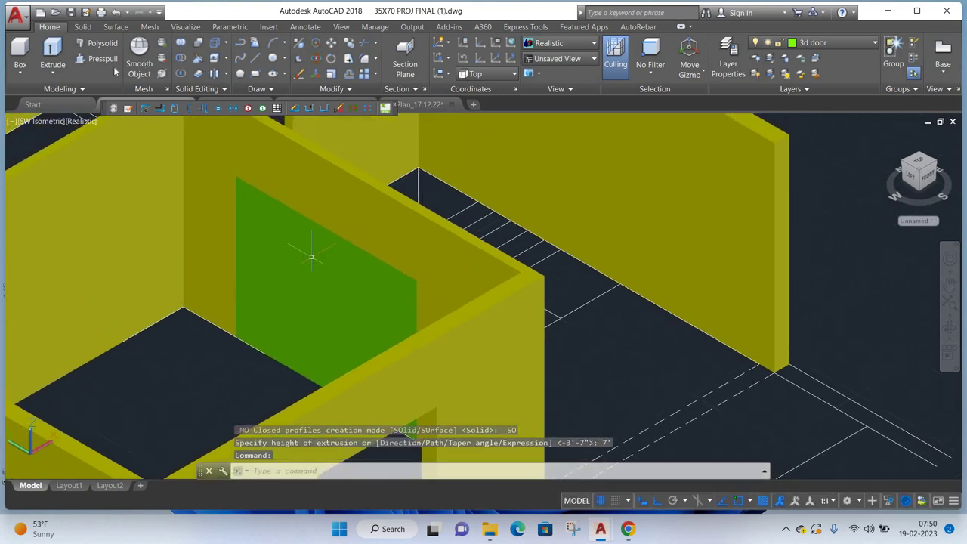
# - Subtract the extruded door panel from the wall and orbit to check the opening
pyautogui.click(181, 57)
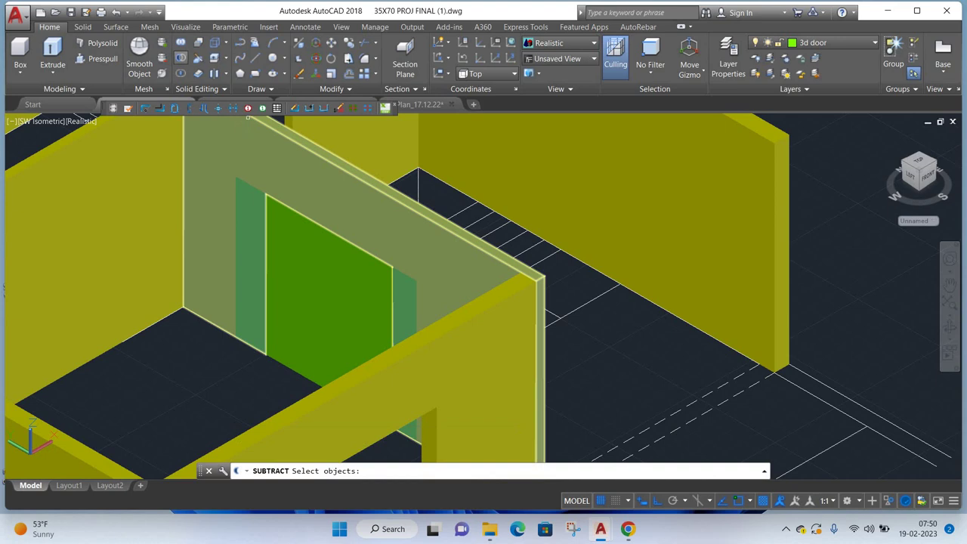
pyautogui.click(359, 176)
pyautogui.press('Return')
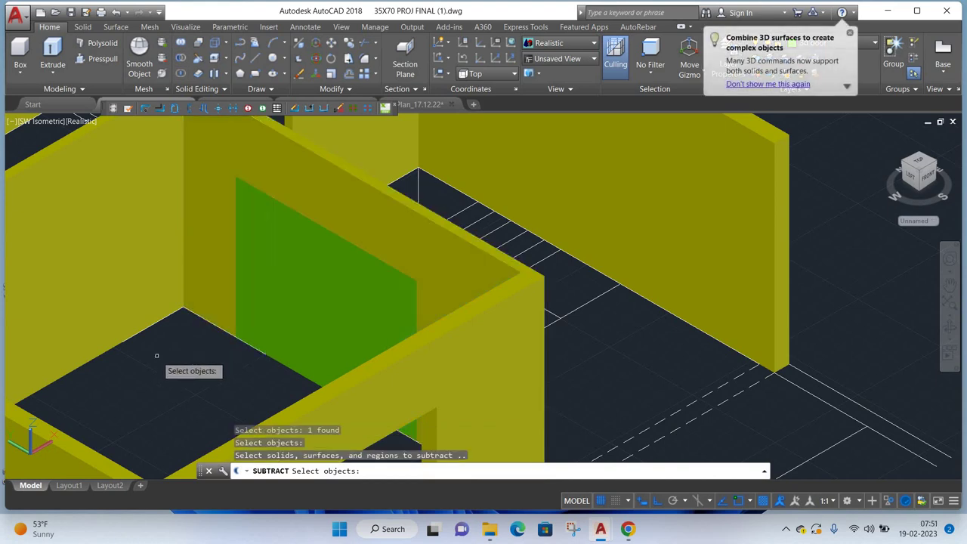
pyautogui.click(281, 354)
pyautogui.press('Return')
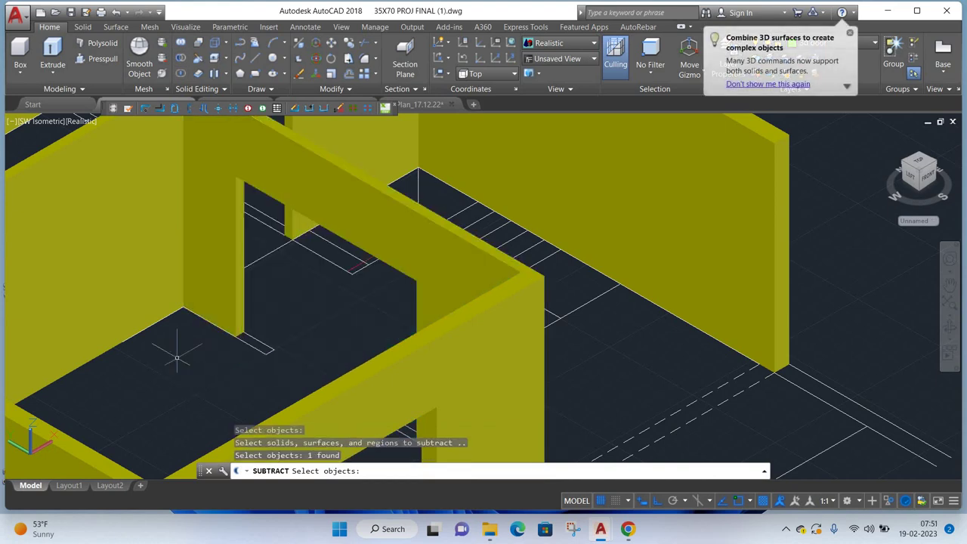
pyautogui.scroll(5, 579, 361)
pyautogui.scroll(3, 580, 361)
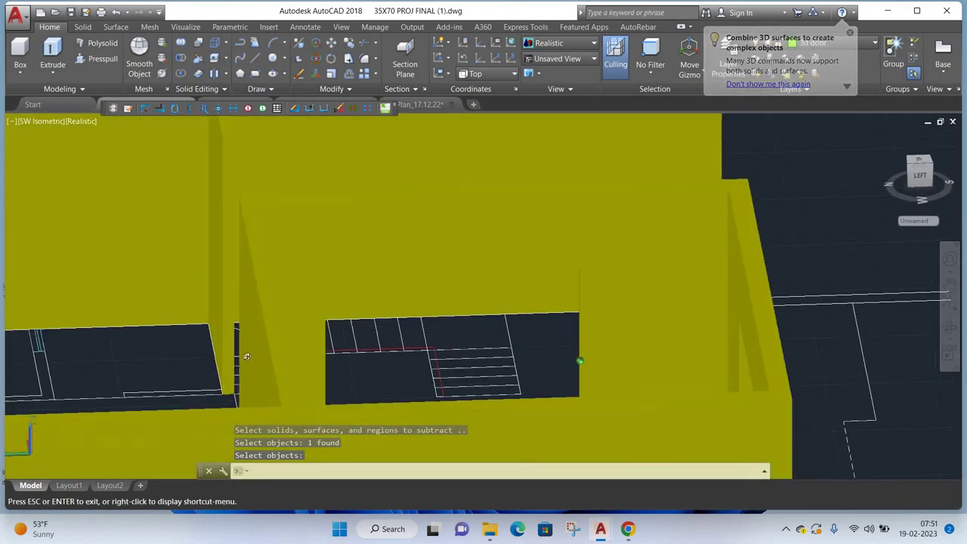
pyautogui.scroll(-4, 580, 361)
pyautogui.scroll(-3, 580, 361)
pyautogui.keyDown('shift'); pyautogui.moveTo(579, 361); pyautogui.dragTo(574, 355, button='middle'); pyautogui.keyUp('shift')
# - Orbit the model to the FRONT view and zoom onto the dog-leg staircase lines
pyautogui.scroll(-2, 454, 340)
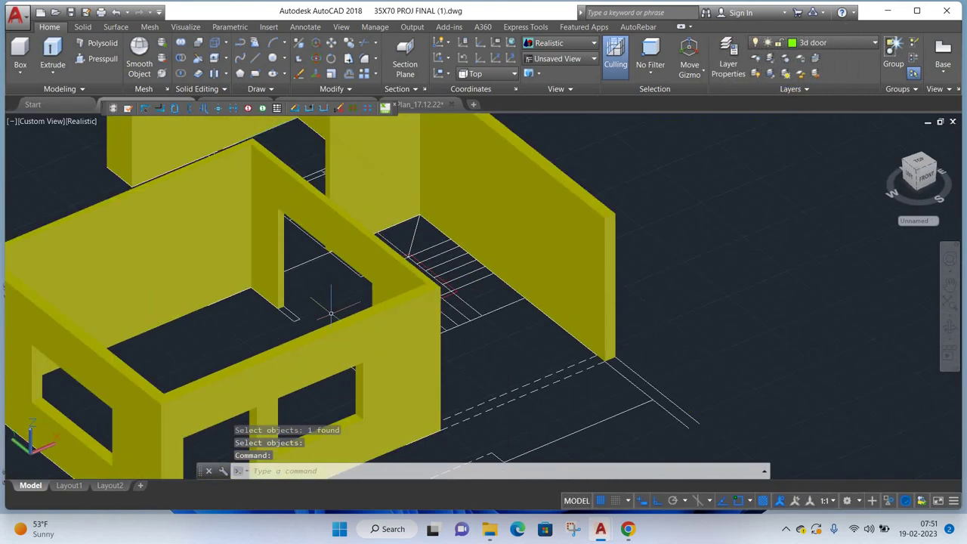
pyautogui.scroll(-2, 378, 324)
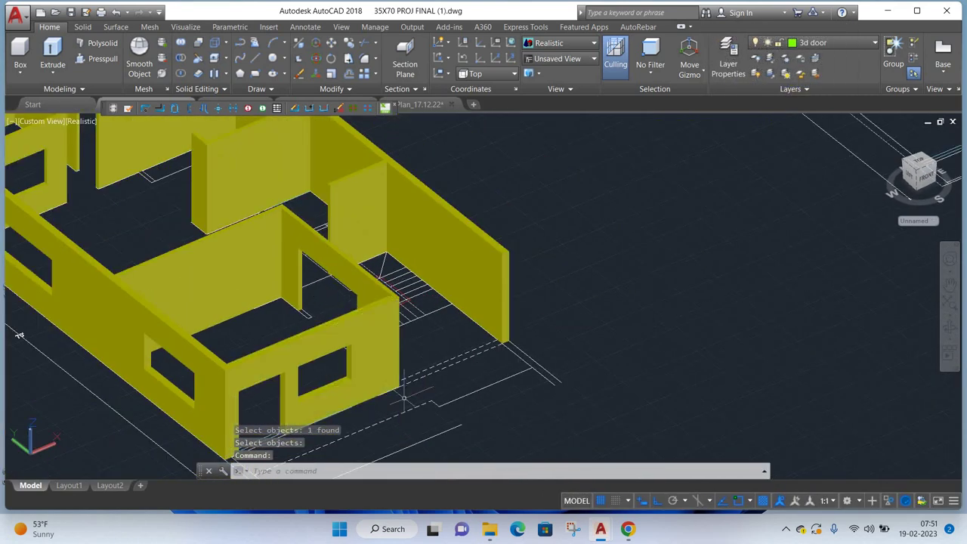
pyautogui.scroll(1, 418, 396)
pyautogui.scroll(1, 426, 352)
pyautogui.scroll(2, 317, 378)
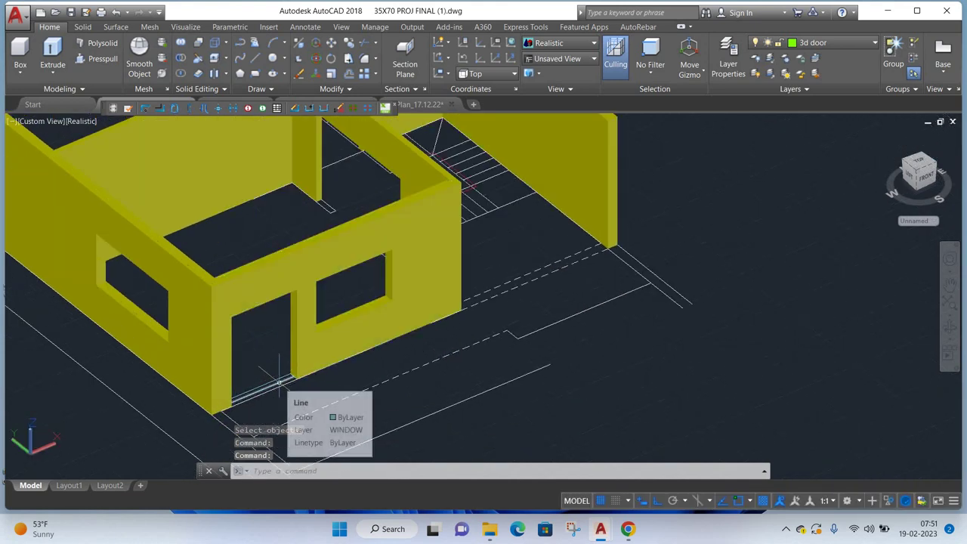
pyautogui.moveTo(279, 382)
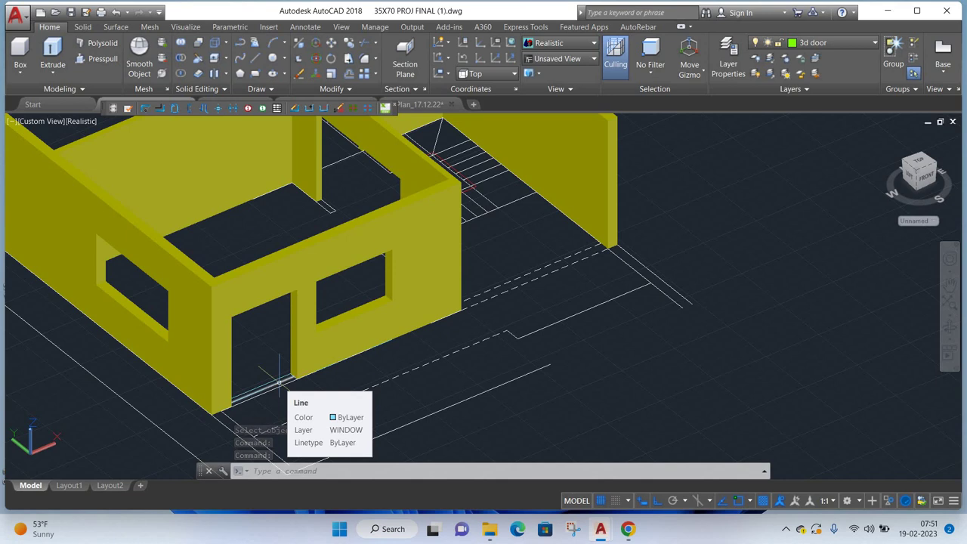
pyautogui.scroll(-5, 278, 381)
pyautogui.moveTo(278, 381)
pyautogui.keyDown('shift'); pyautogui.mouseDown(button='middle')
pyautogui.moveTo(248, 349)
pyautogui.moveTo(164, 296)
pyautogui.mouseUp(button='middle'); pyautogui.keyUp('shift')
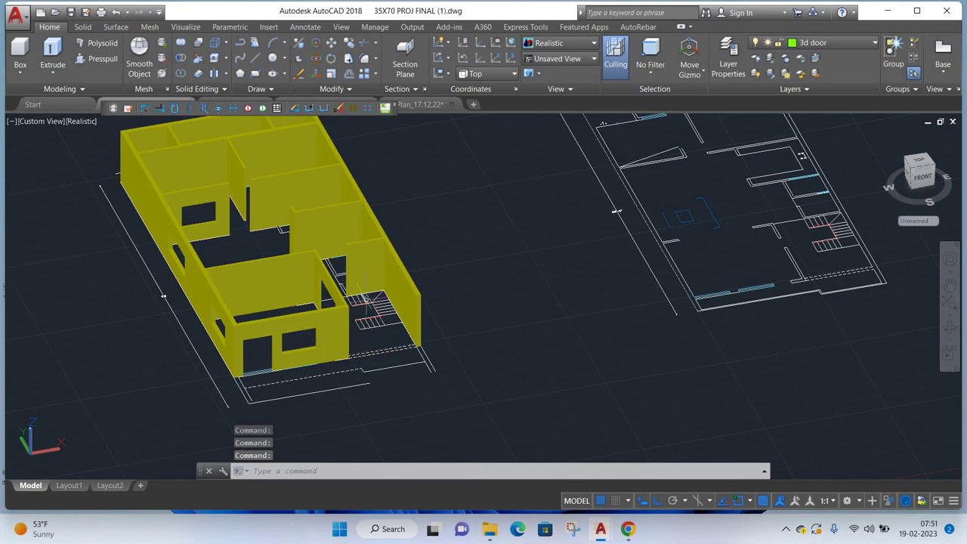
pyautogui.scroll(3, 365, 300)
pyautogui.scroll(3, 367, 300)
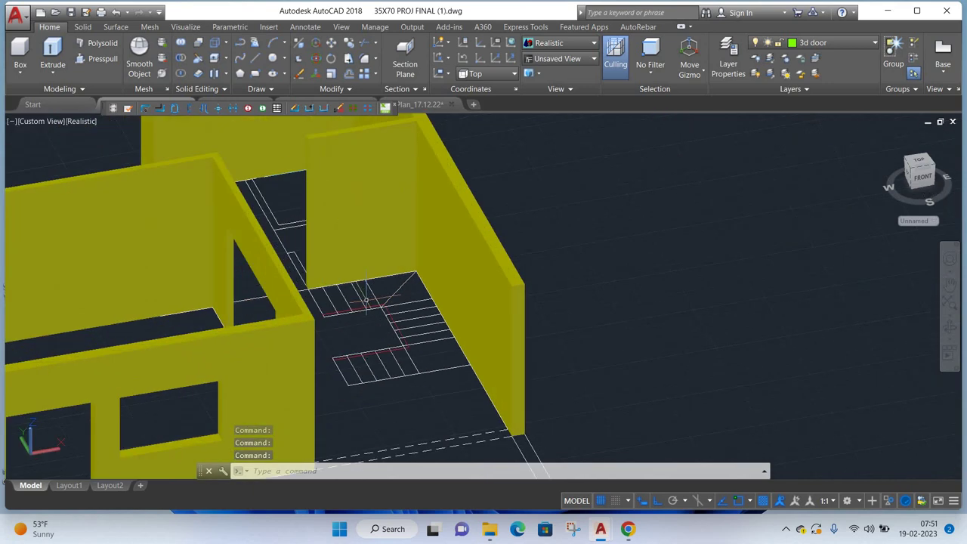
pyautogui.scroll(2, 358, 305)
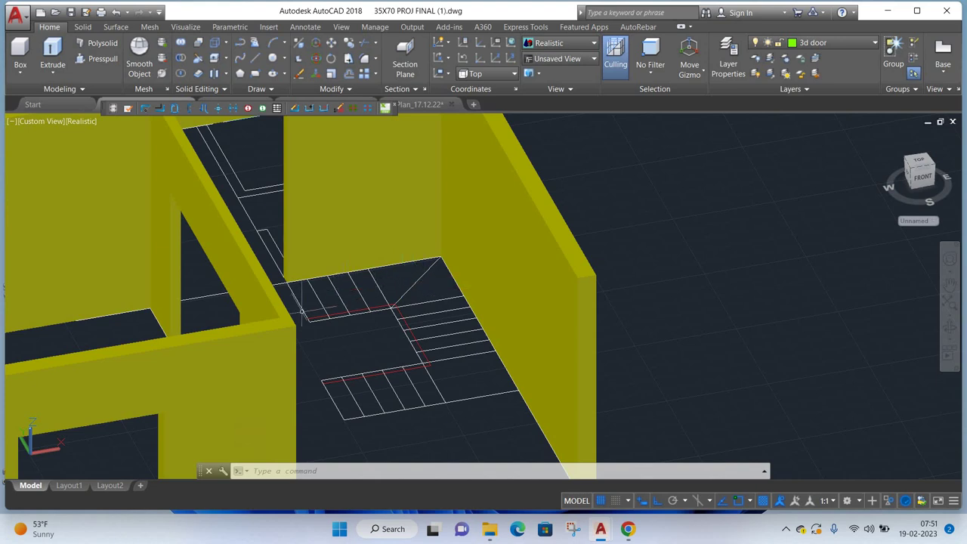
# - Switch to the Top view with 2D Wireframe style and open the Layer Properties Manager
pyautogui.click(40, 123)
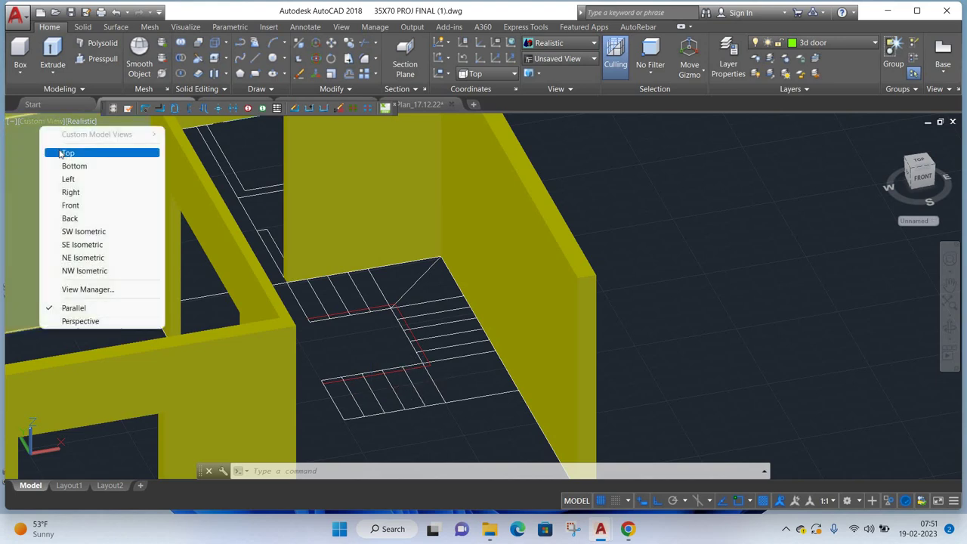
pyautogui.click(60, 154)
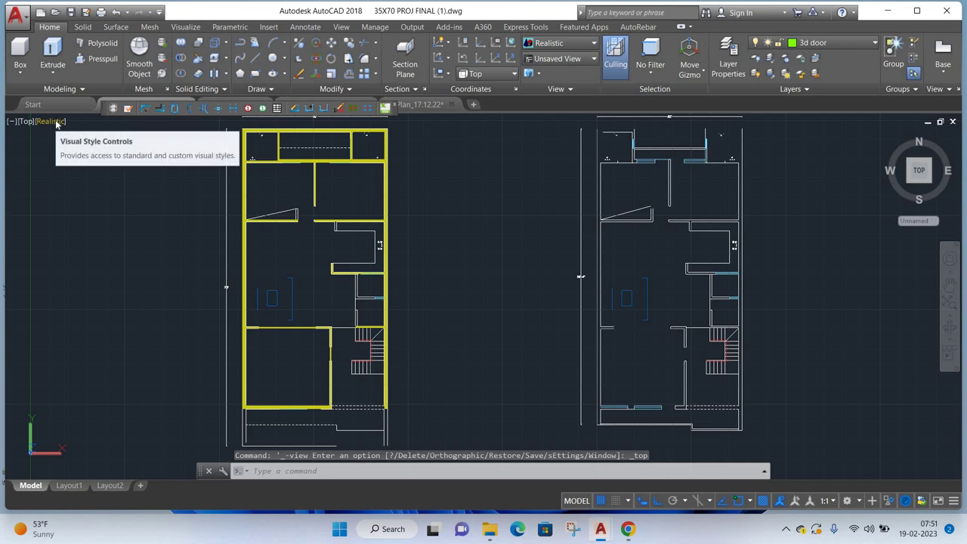
pyautogui.click(52, 121)
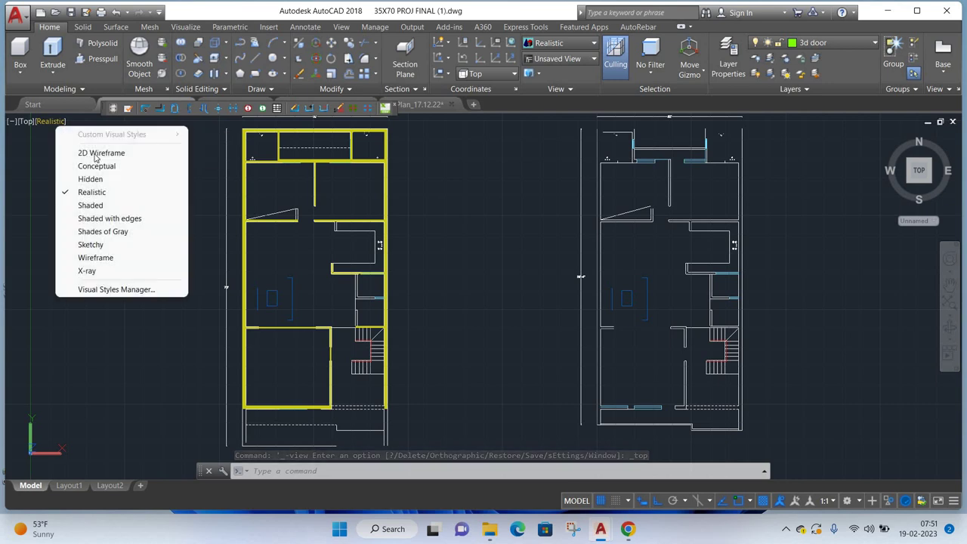
pyautogui.click(83, 152)
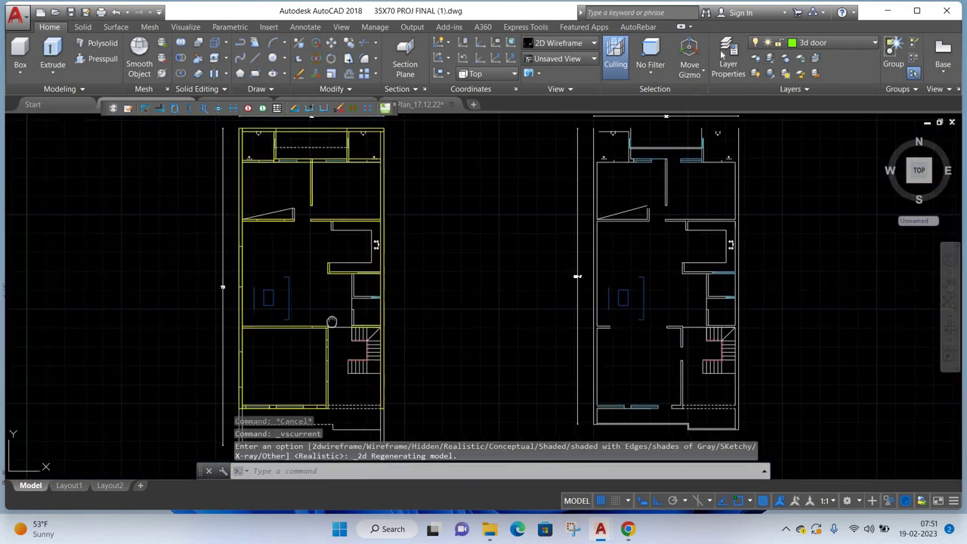
pyautogui.click(188, 103)
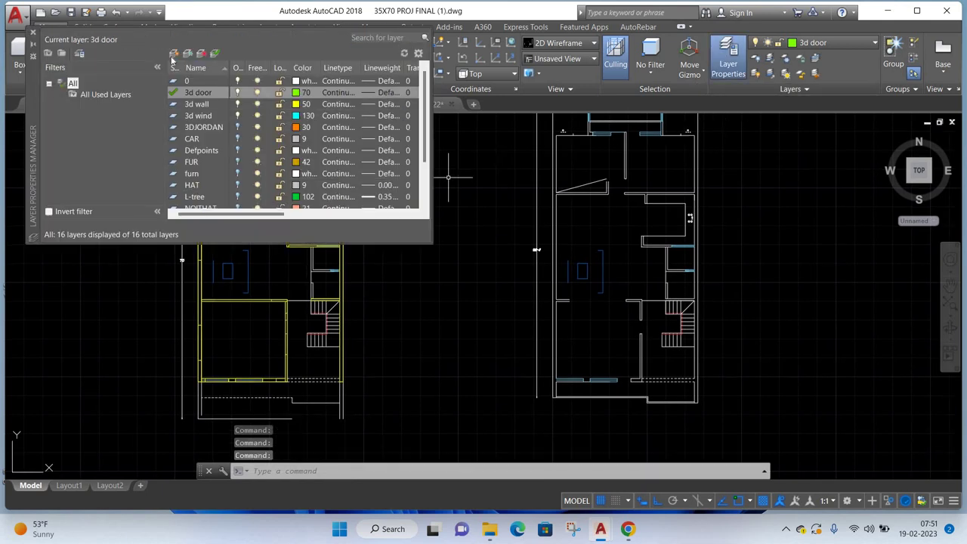
# - Create a new layer named '3d stairs' with colour 20
pyautogui.click(173, 55)
pyautogui.write('3d s')
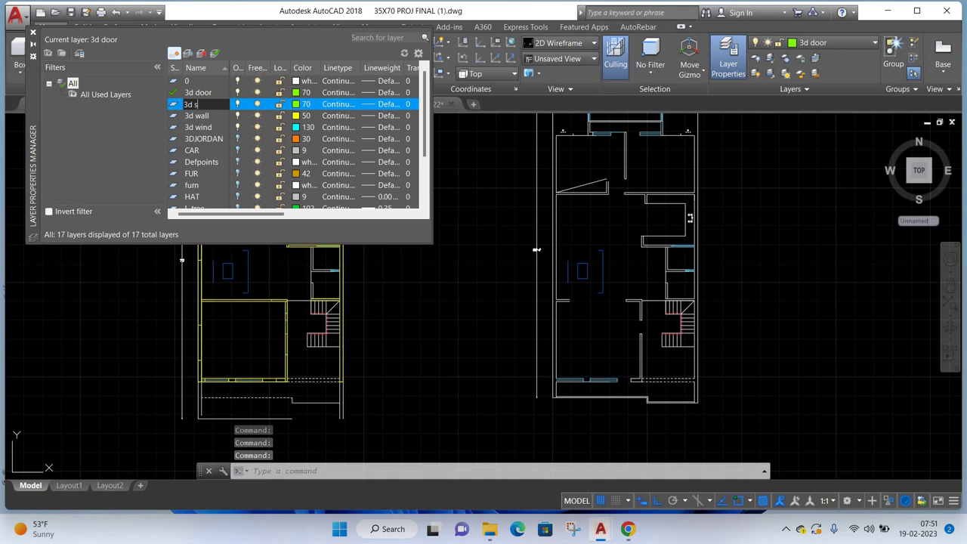
pyautogui.write('tairs')
pyautogui.press('Return')
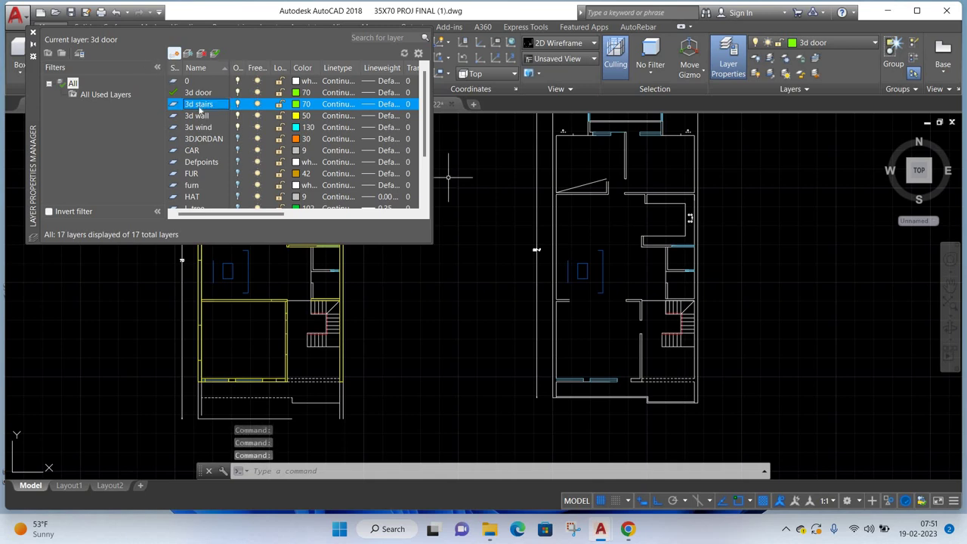
pyautogui.click(302, 104)
pyautogui.write('20')
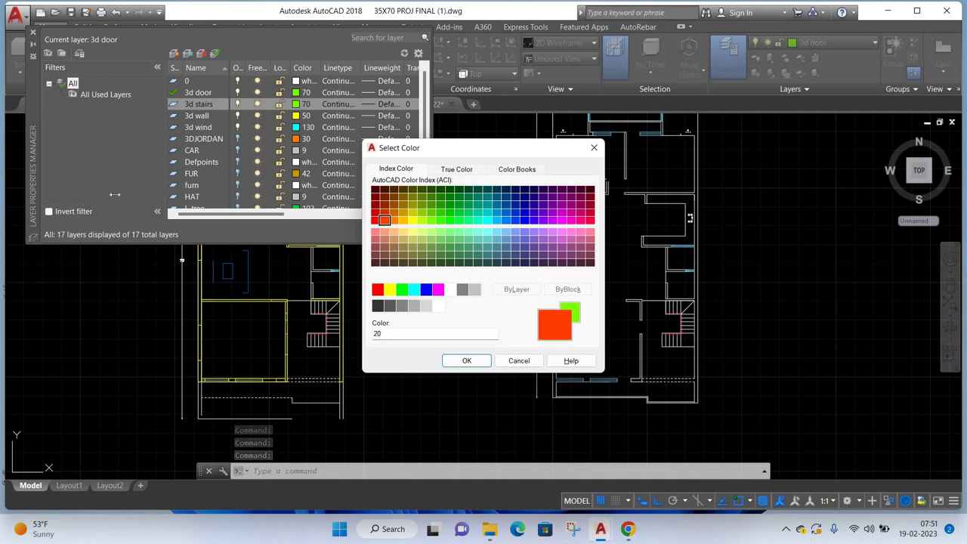
pyautogui.click(462, 361)
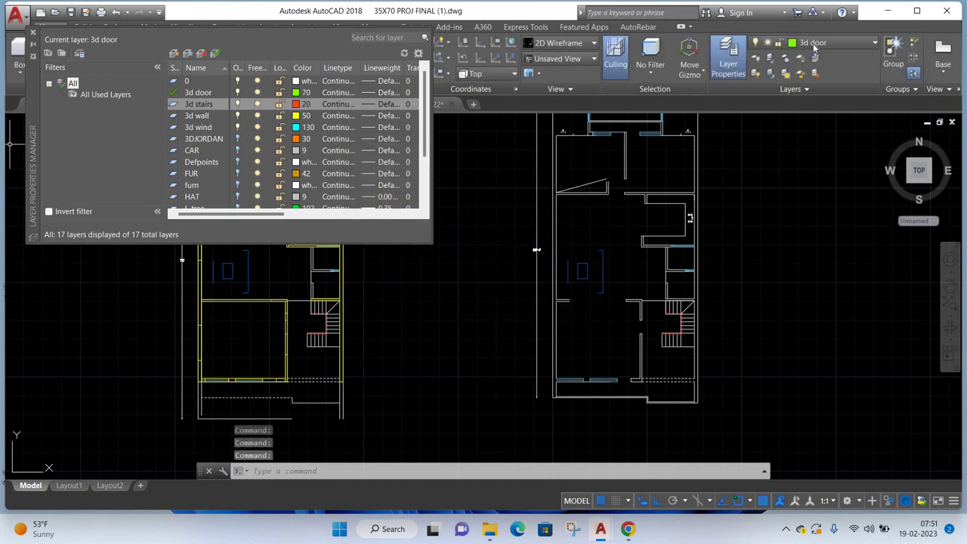
pyautogui.click(725, 68)
# - Make 3d stairs the current layer from the Layer dropdown
pyautogui.click(831, 42)
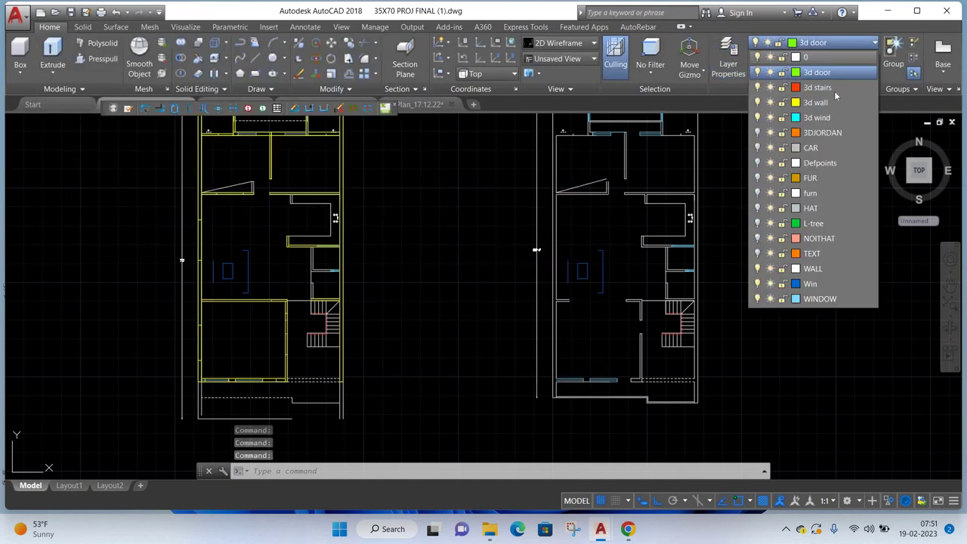
pyautogui.click(842, 44)
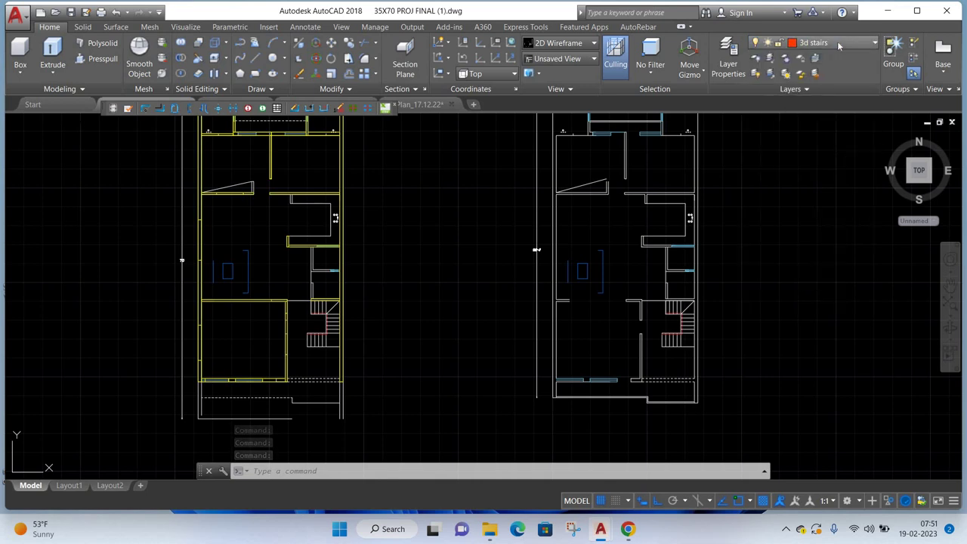
pyautogui.click(839, 43)
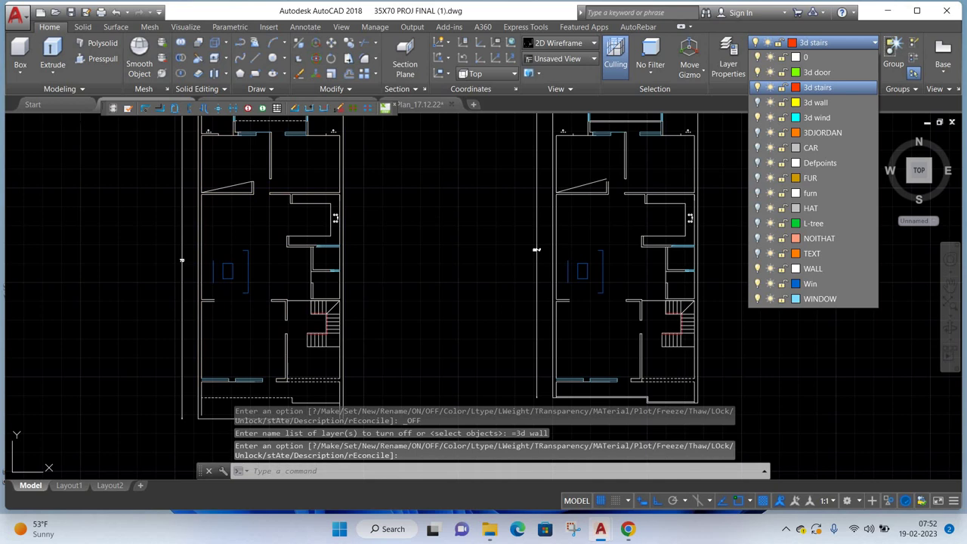
# - Draw a rectangle around the upper stair flight in plan on the 3d stairs layer
pyautogui.scroll(3, 373, 323)
pyautogui.moveTo(373, 324); pyautogui.dragTo(414, 285, button='middle')
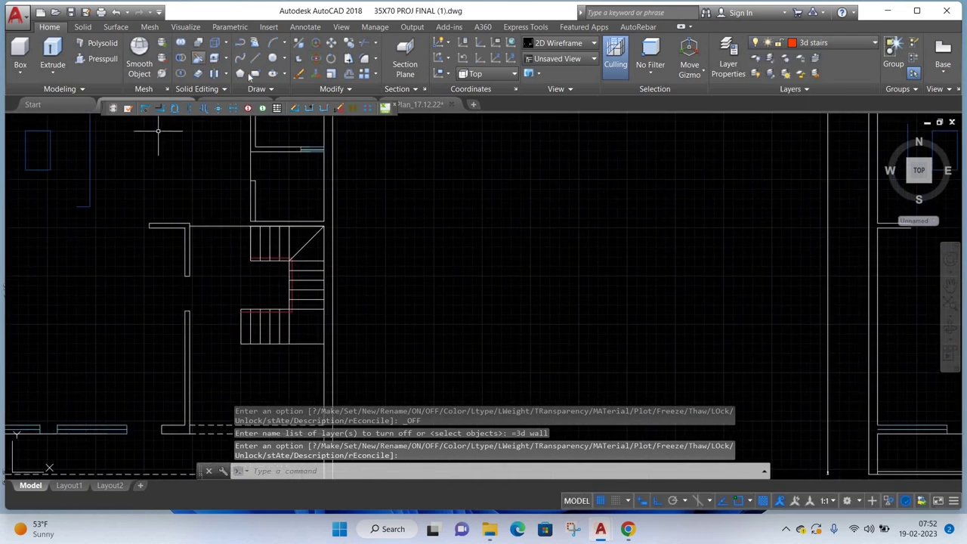
pyautogui.click(241, 73)
pyautogui.click(255, 74)
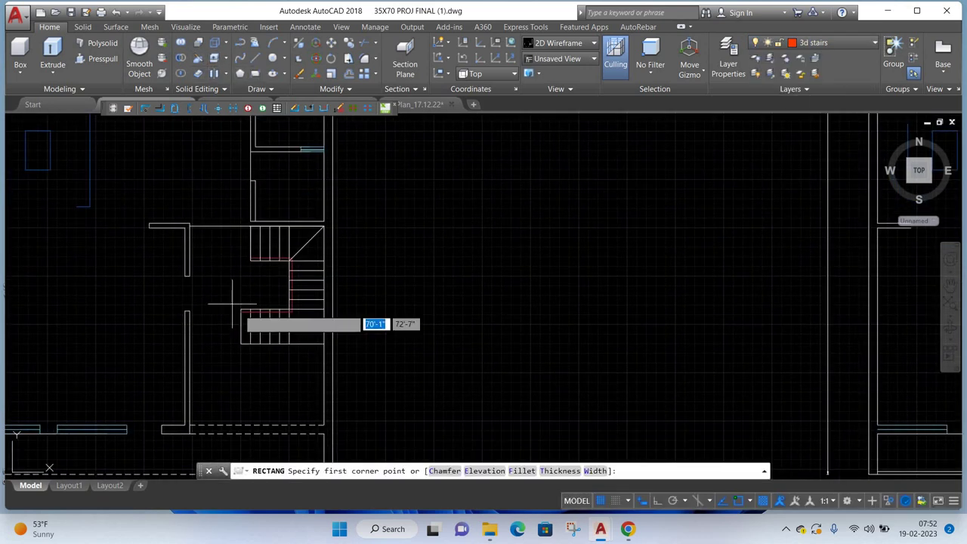
pyautogui.scroll(2, 244, 270)
pyautogui.scroll(2, 249, 250)
pyautogui.click(260, 170)
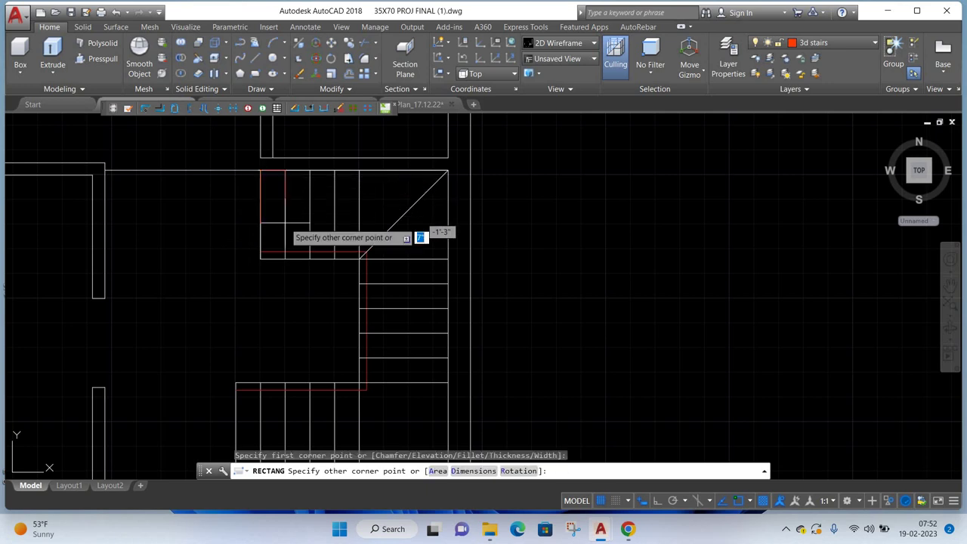
pyautogui.click(285, 259)
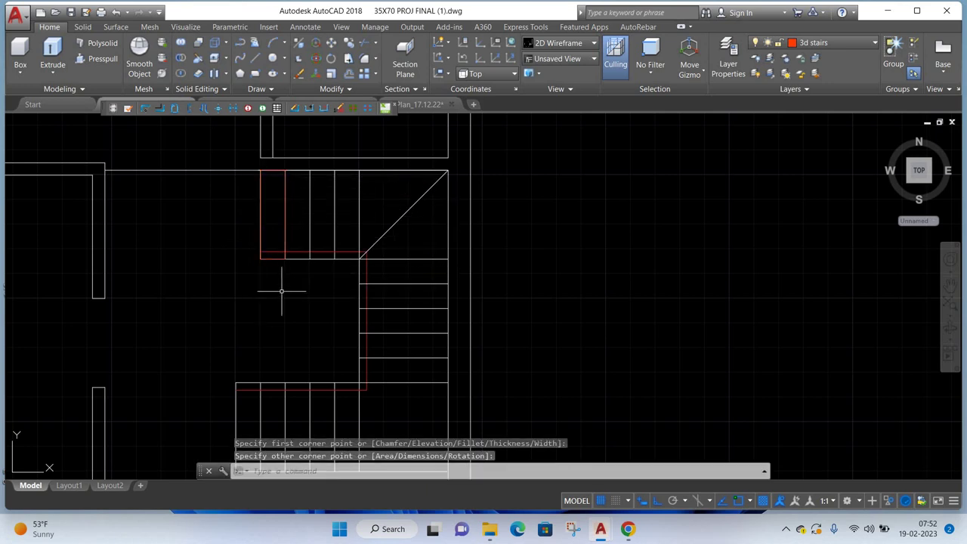
pyautogui.scroll(-2, 279, 283)
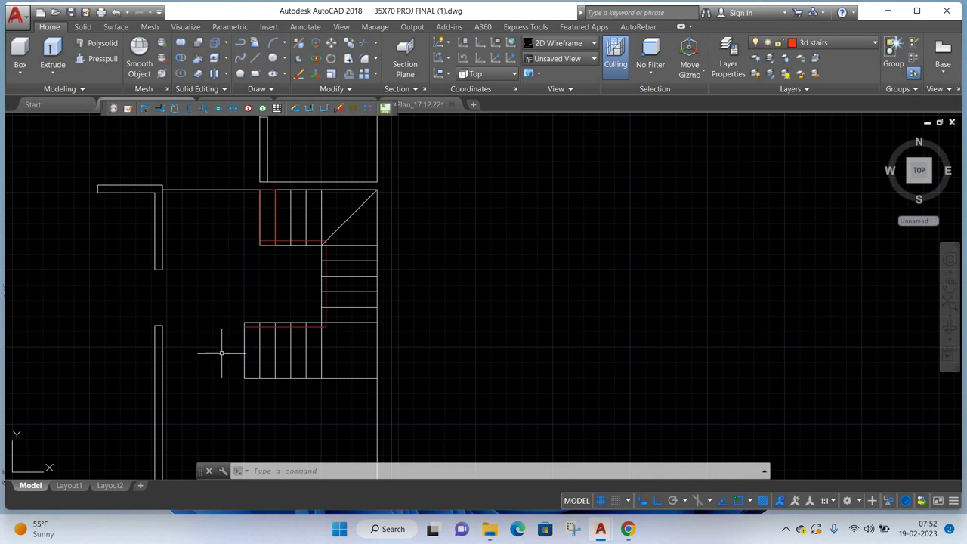
pyautogui.click(401, 531)
pyautogui.write('ca')
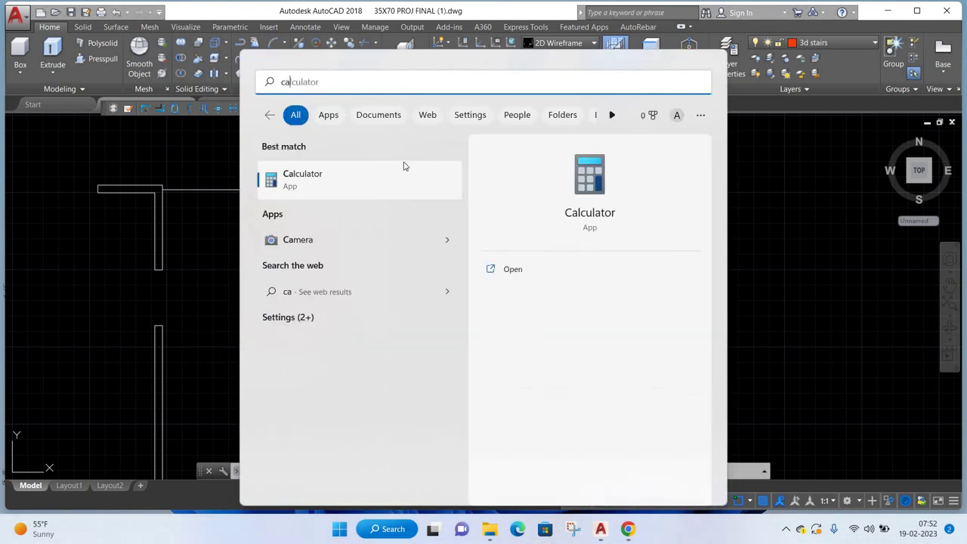
pyautogui.write('l')
pyautogui.press('Return')
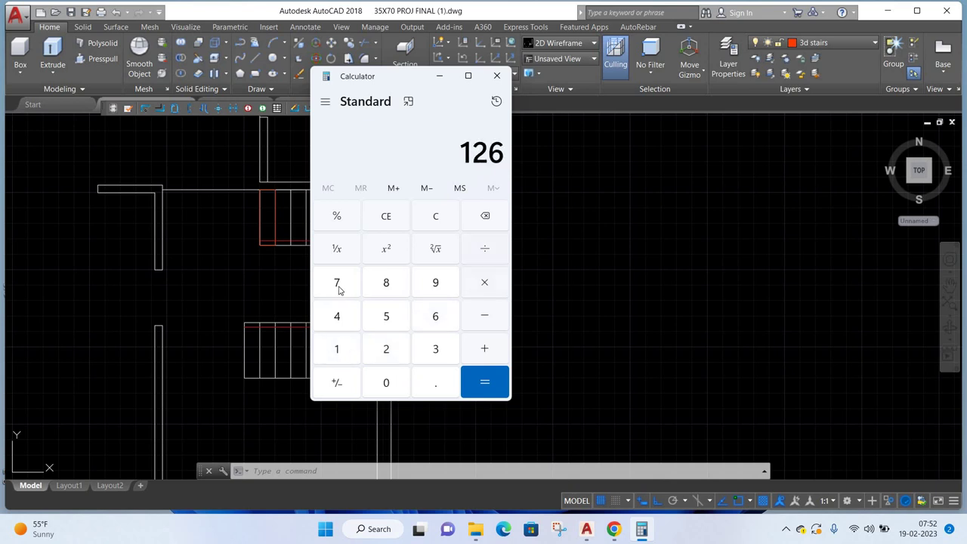
pyautogui.write('7')
pyautogui.press('Return')
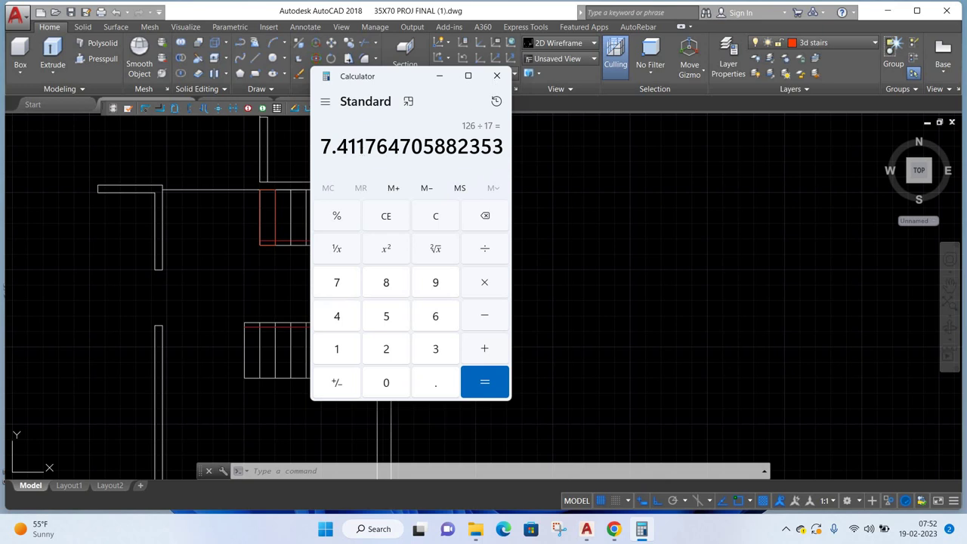
pyautogui.click(497, 76)
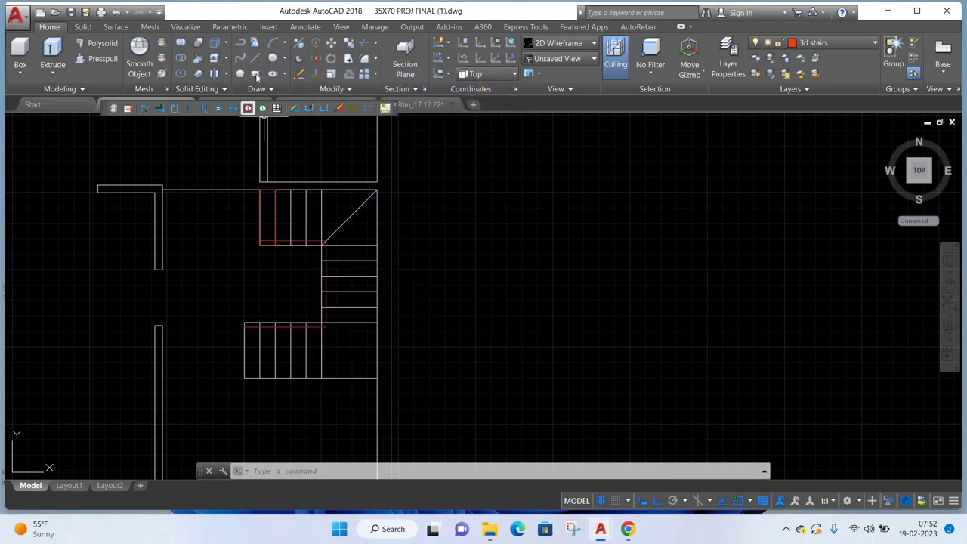
pyautogui.scroll(2, 272, 219)
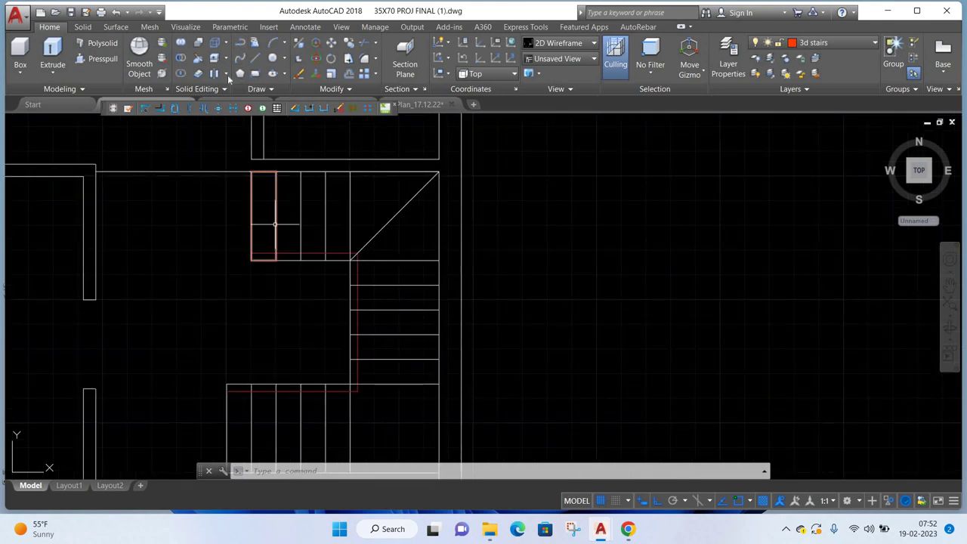
pyautogui.click(257, 221)
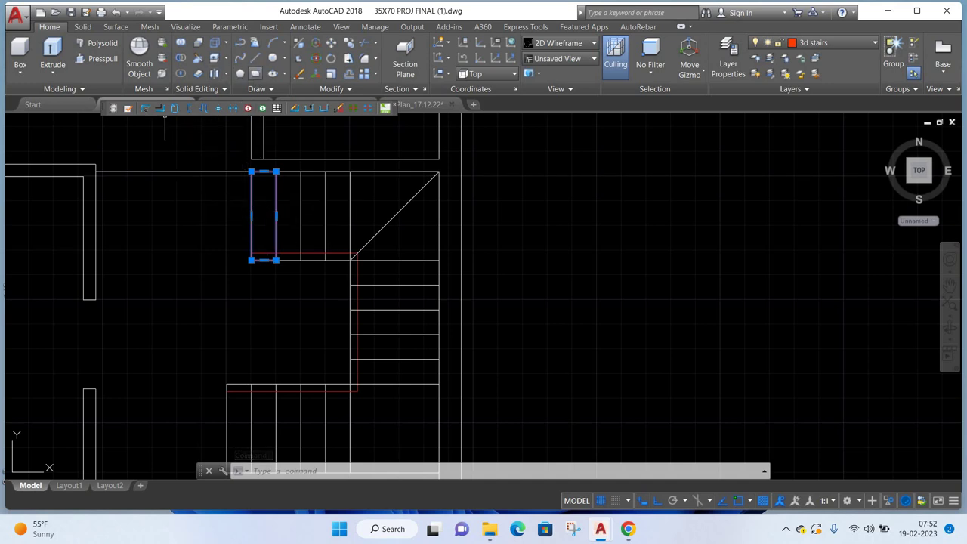
pyautogui.press('Escape')
pyautogui.write('P')
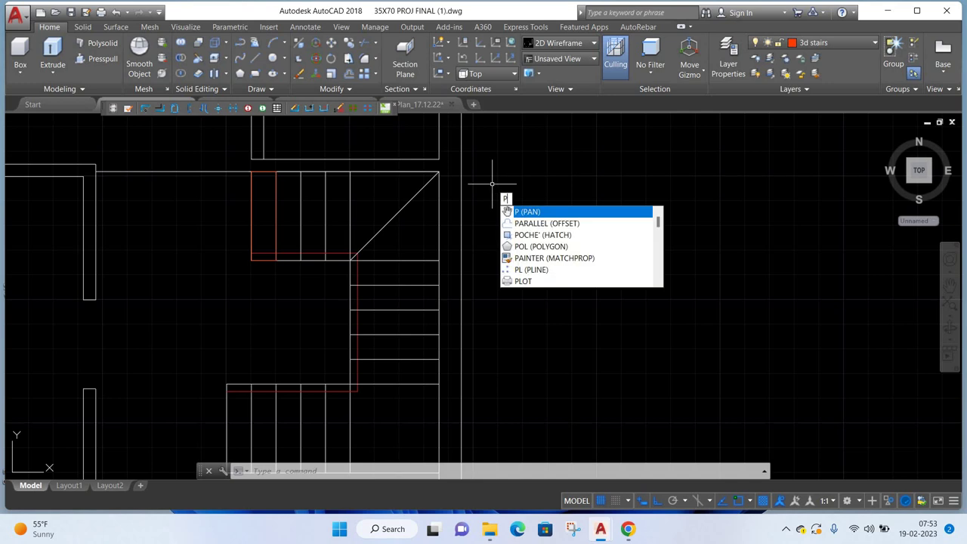
# - Draw a closed triangular polyline outlining the winder landing with the L command
pyautogui.write('l')
pyautogui.press('Return')
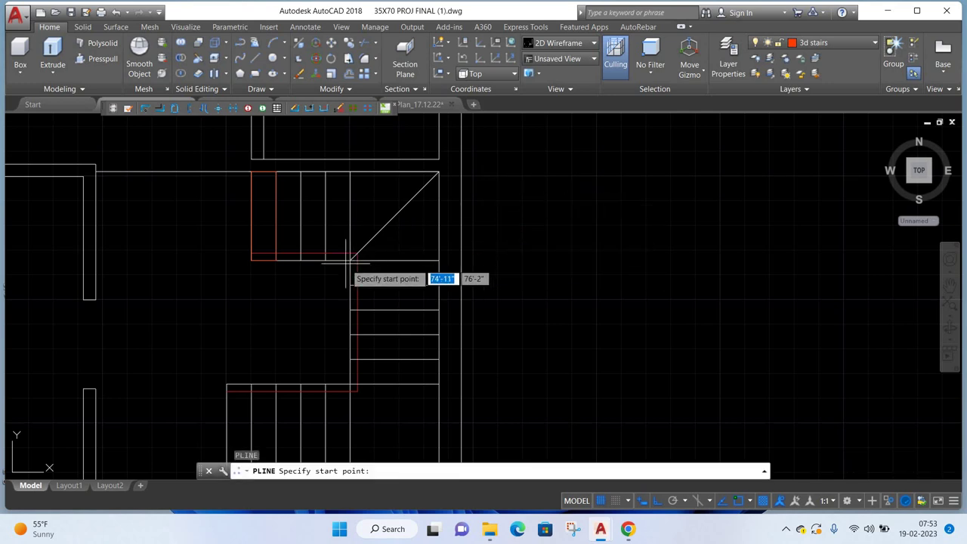
pyautogui.click(352, 259)
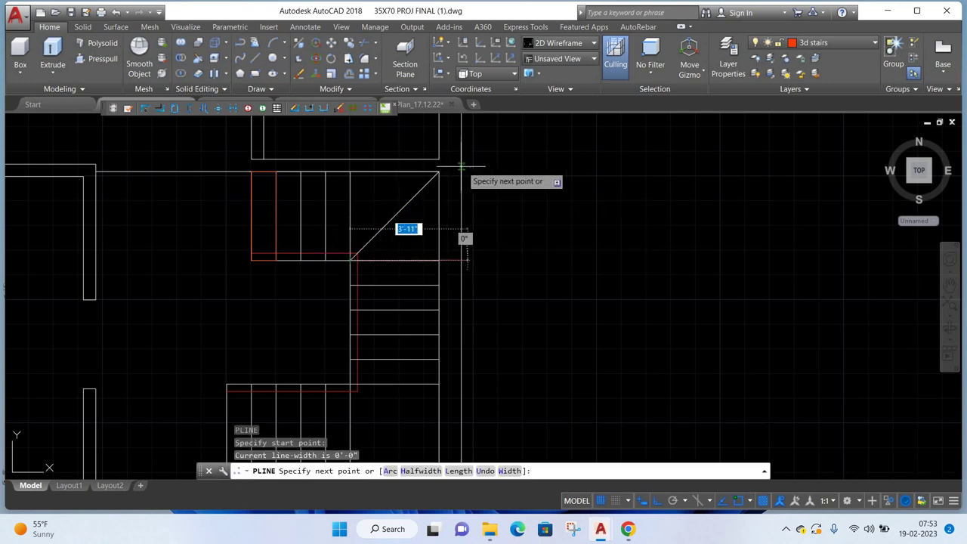
pyautogui.click(439, 173)
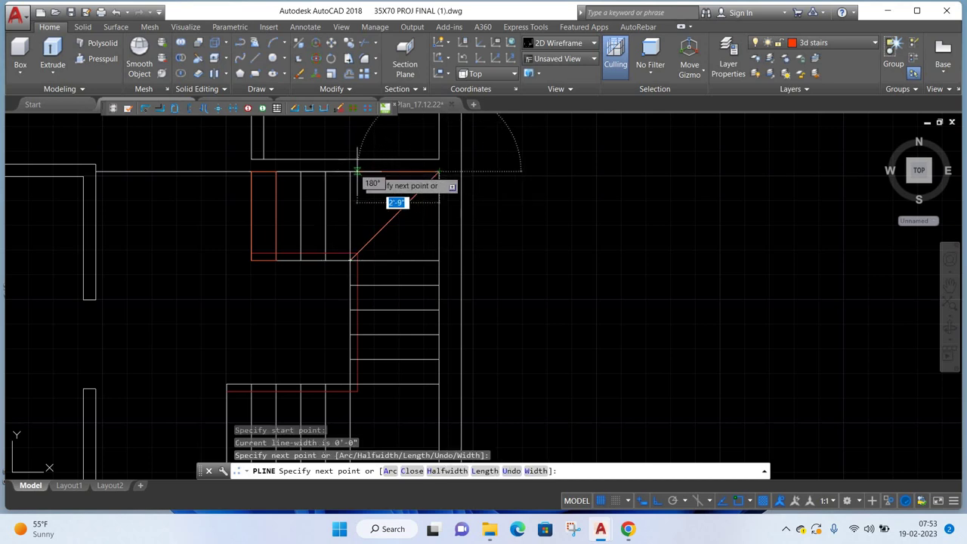
pyautogui.click(439, 259)
pyautogui.click(351, 259)
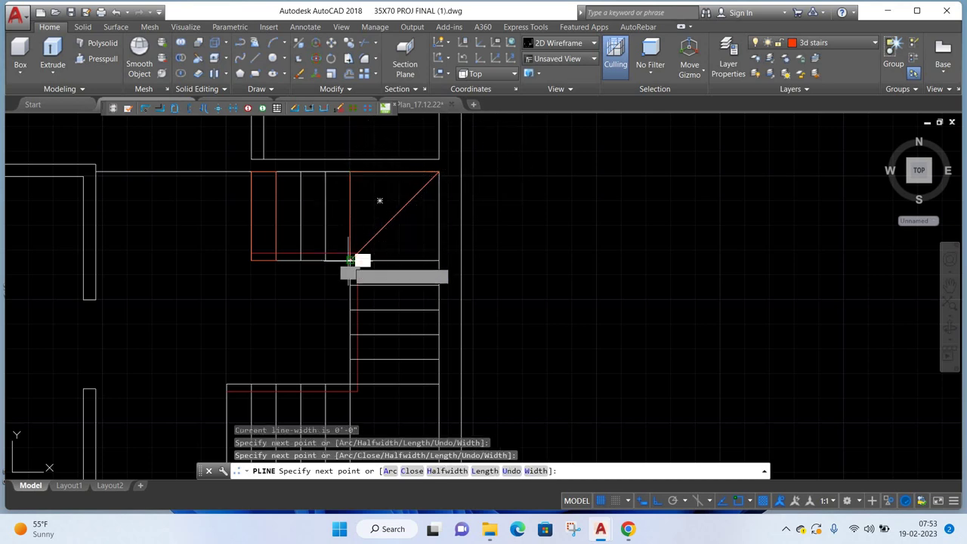
pyautogui.rightClick(533, 165)
pyautogui.press('Return')
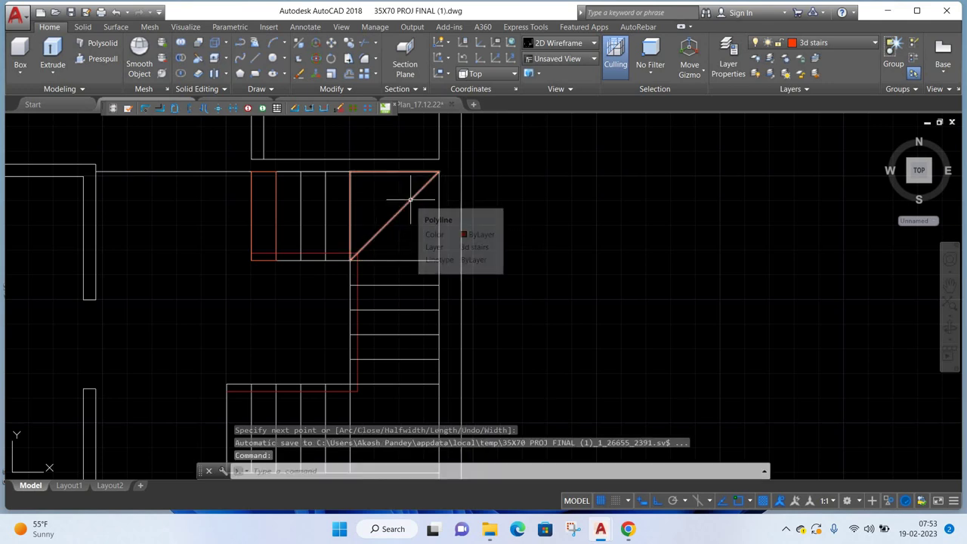
# - Try two more landing polylines and cancel both
pyautogui.rightClick(520, 164)
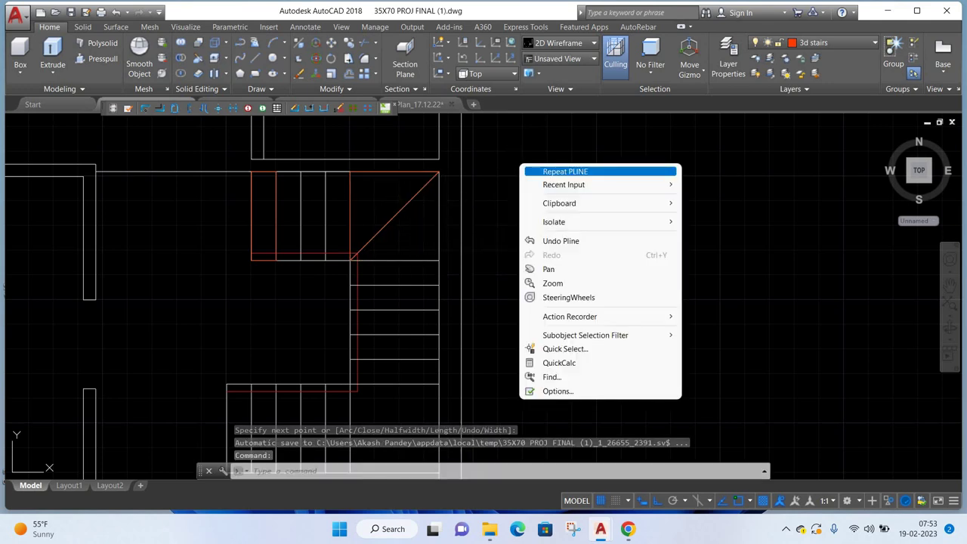
pyautogui.click(544, 171)
pyautogui.click(349, 260)
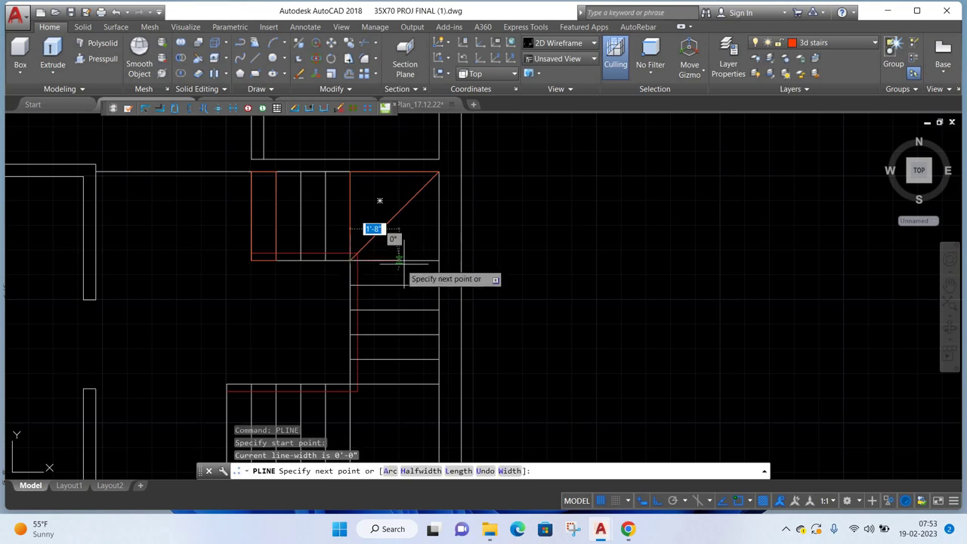
pyautogui.click(438, 172)
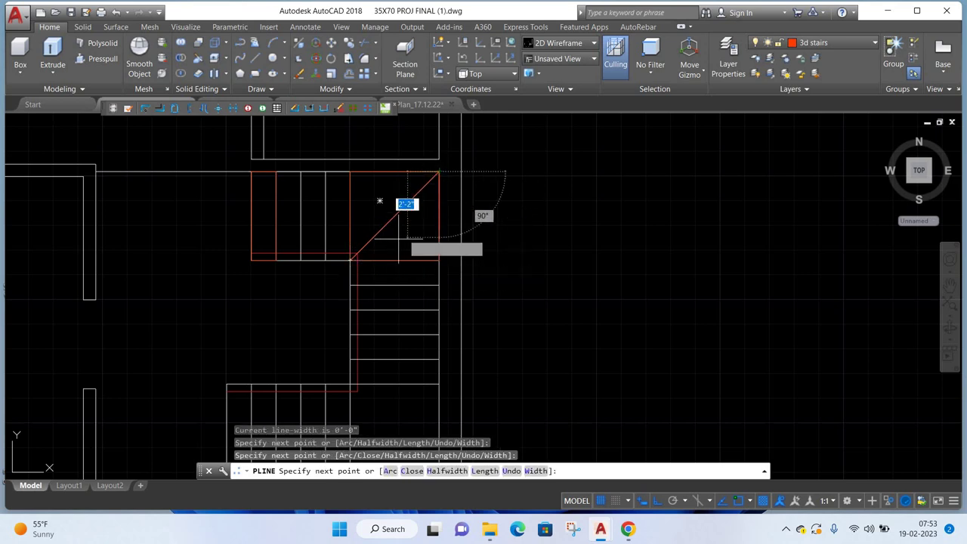
pyautogui.click(350, 260)
pyautogui.rightClick(570, 182)
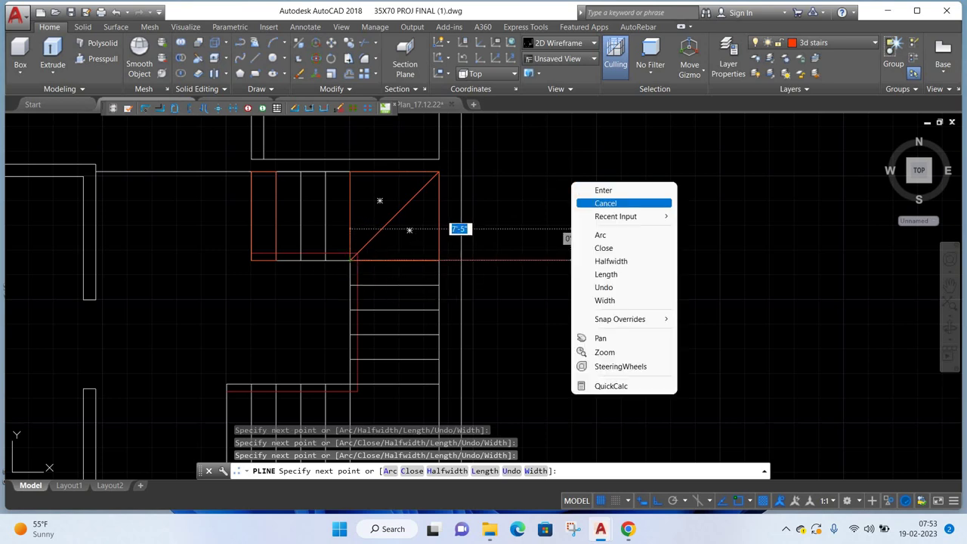
pyautogui.click(585, 200)
pyautogui.moveTo(578, 209); pyautogui.dragTo(577, 190, button='middle')
pyautogui.rightClick(577, 189)
pyautogui.click(622, 196)
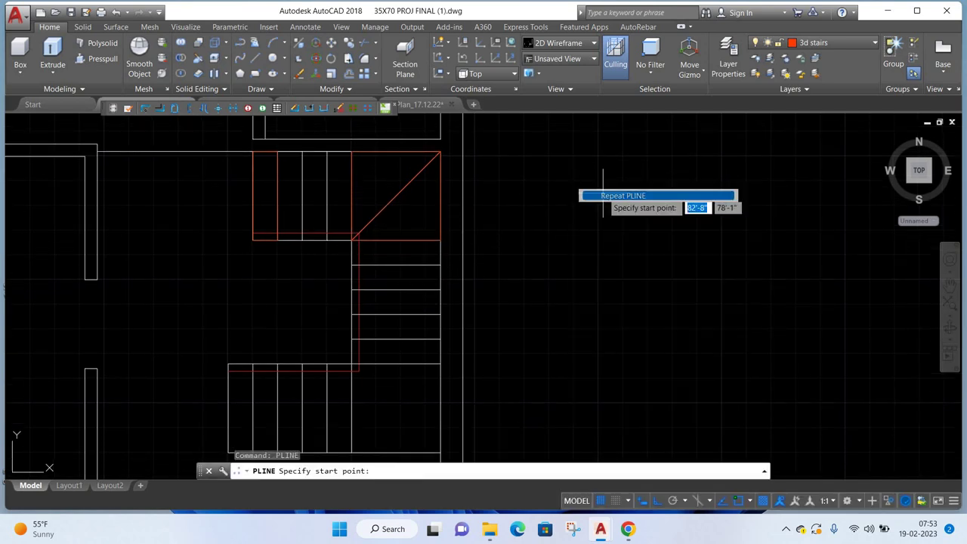
pyautogui.scroll(4, 363, 248)
pyautogui.click(333, 229)
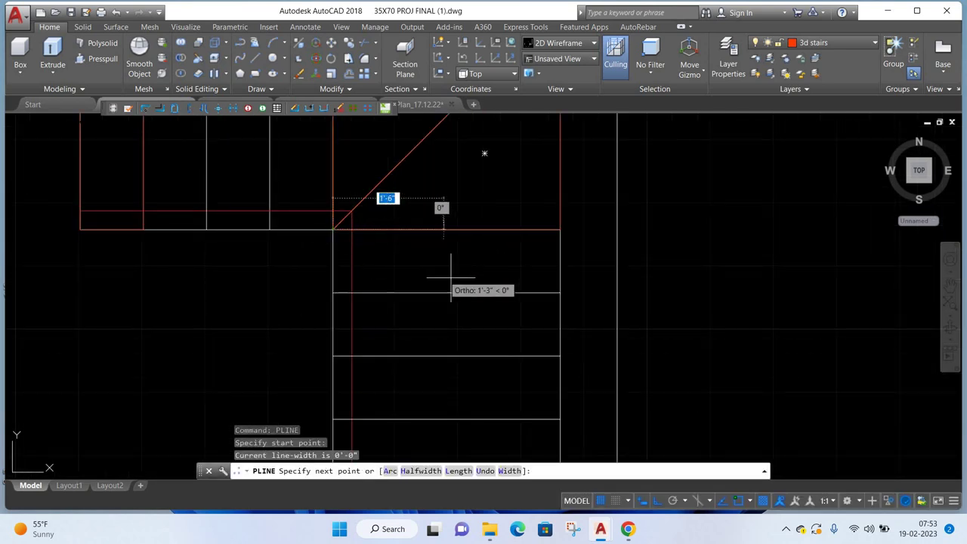
pyautogui.rightClick(638, 162)
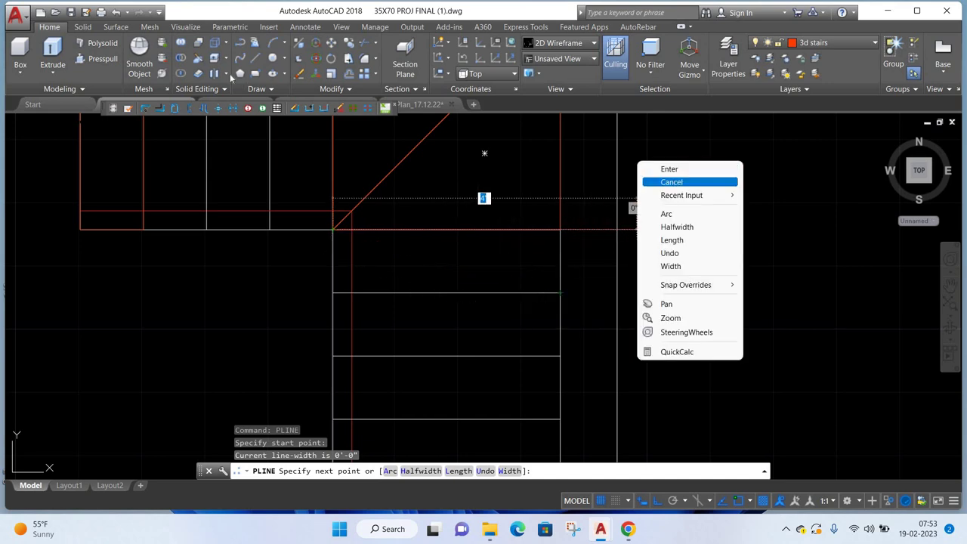
pyautogui.click(671, 182)
# - Draw rectangles over the first tread below the landing and over the lower flight
pyautogui.write('rec')
pyautogui.press('Return')
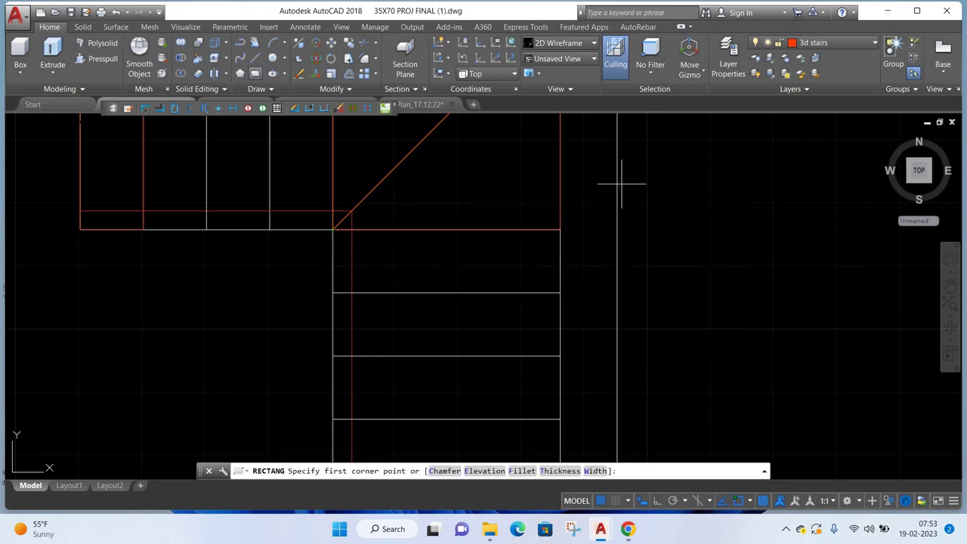
pyautogui.click(333, 229)
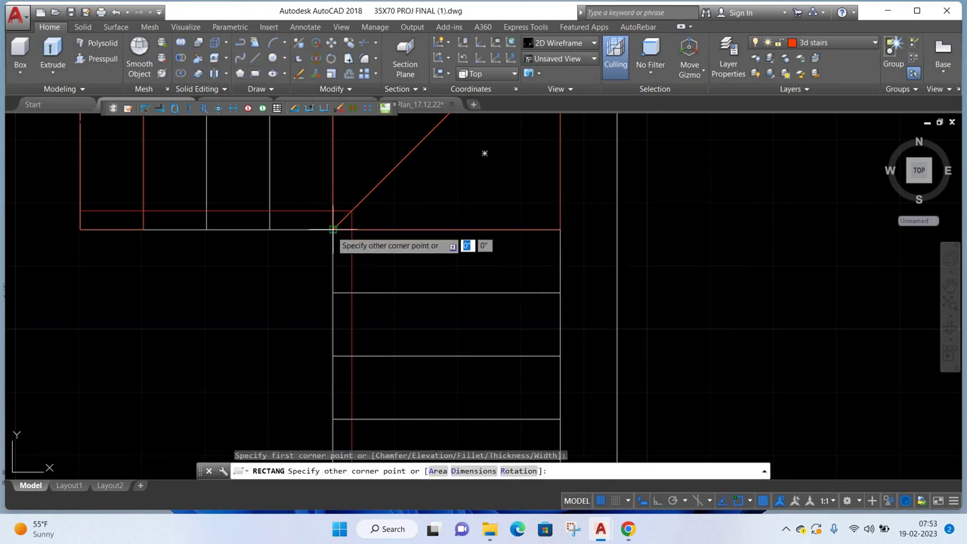
pyautogui.click(559, 292)
pyautogui.scroll(-2, 653, 210)
pyautogui.scroll(-1, 676, 237)
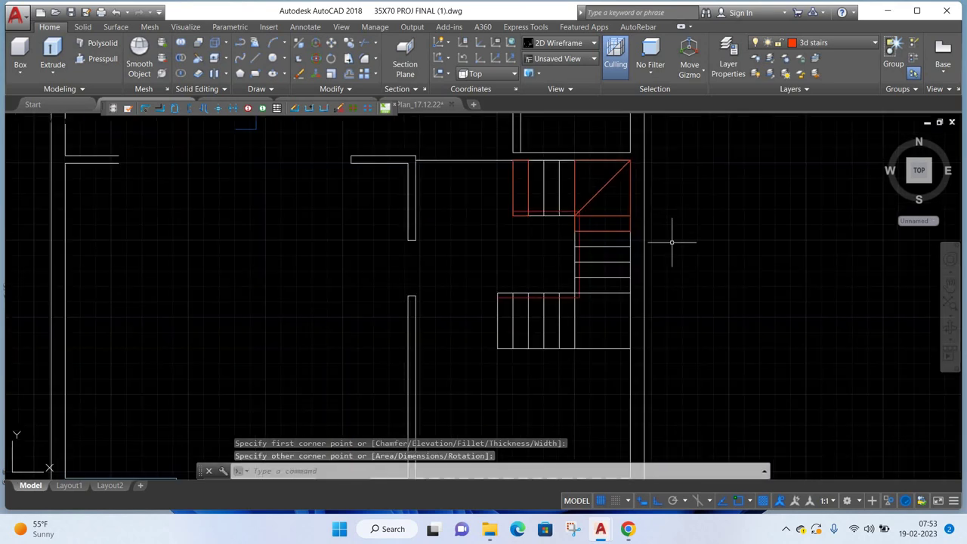
pyautogui.moveTo(675, 238); pyautogui.dragTo(582, 244, button='middle')
pyautogui.rightClick(610, 205)
pyautogui.click(613, 210)
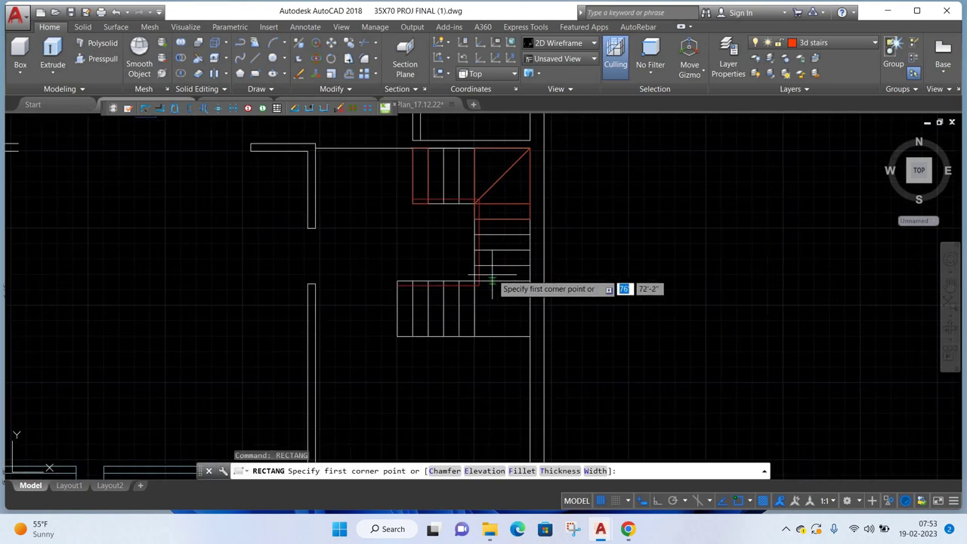
pyautogui.click(476, 282)
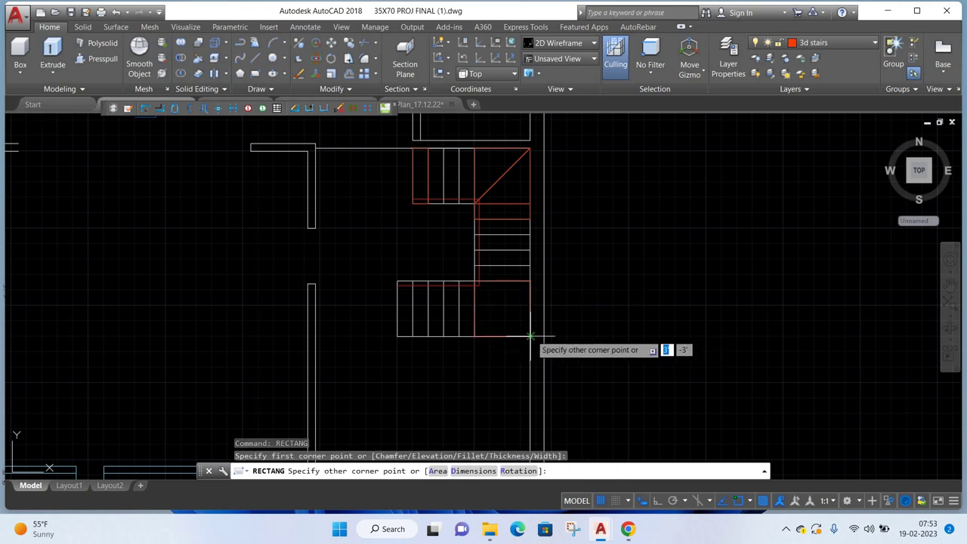
pyautogui.click(531, 337)
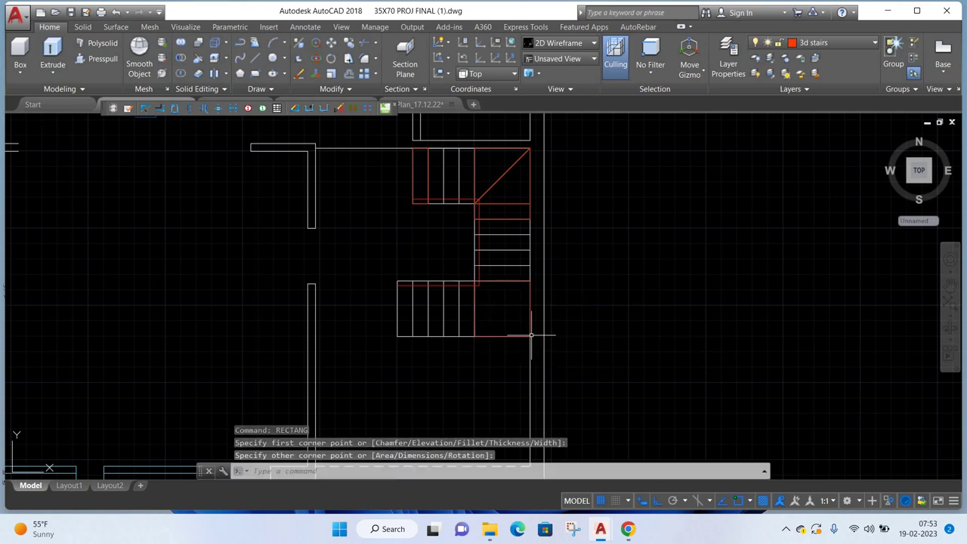
# - Draw one more tread rectangle, then show the plan in SW Isometric view
pyautogui.rightClick(678, 209)
pyautogui.click(710, 213)
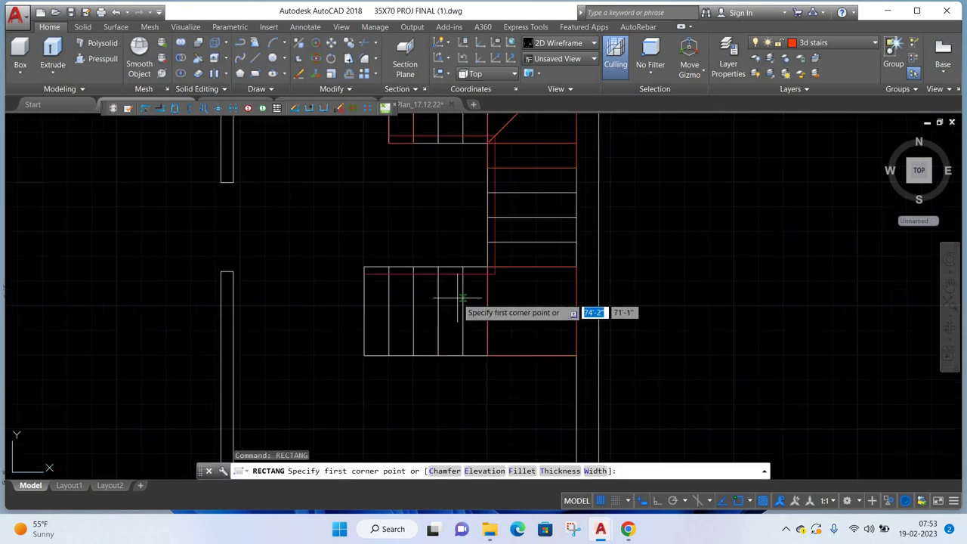
pyautogui.scroll(2, 455, 299)
pyautogui.click(463, 267)
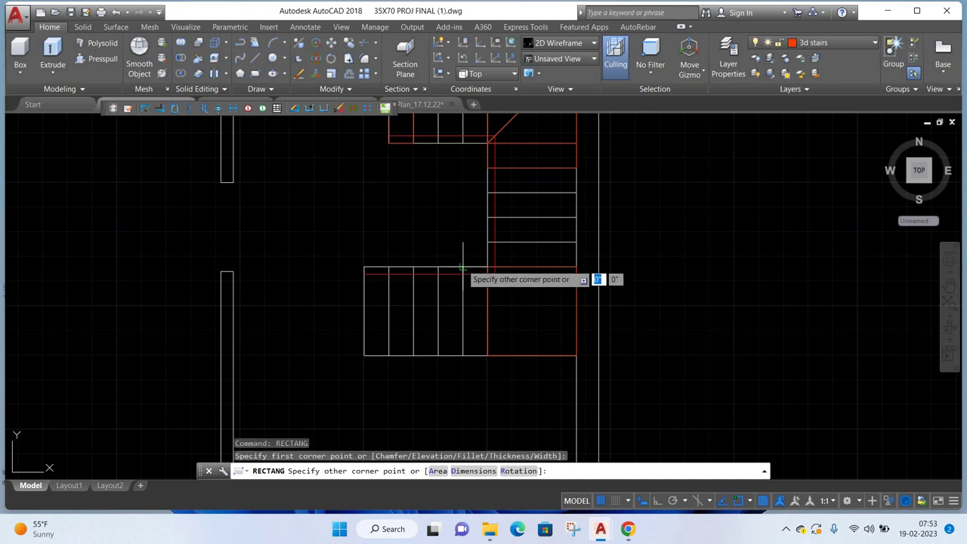
pyautogui.click(485, 356)
pyautogui.scroll(-2, 495, 334)
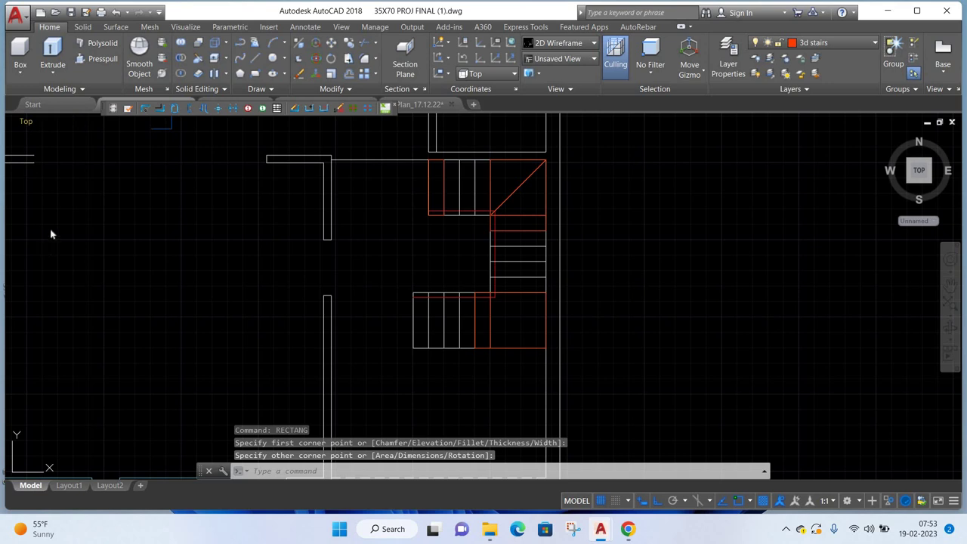
pyautogui.click(26, 121)
pyautogui.click(71, 231)
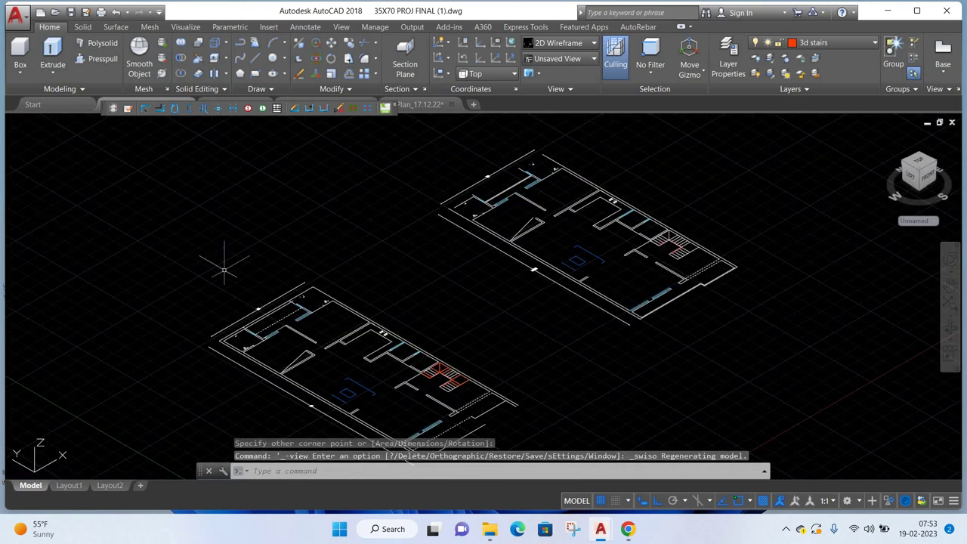
# - Extrude the tread rectangle 7.5 high into the first solid step block
pyautogui.scroll(5, 500, 361)
pyautogui.scroll(2, 464, 384)
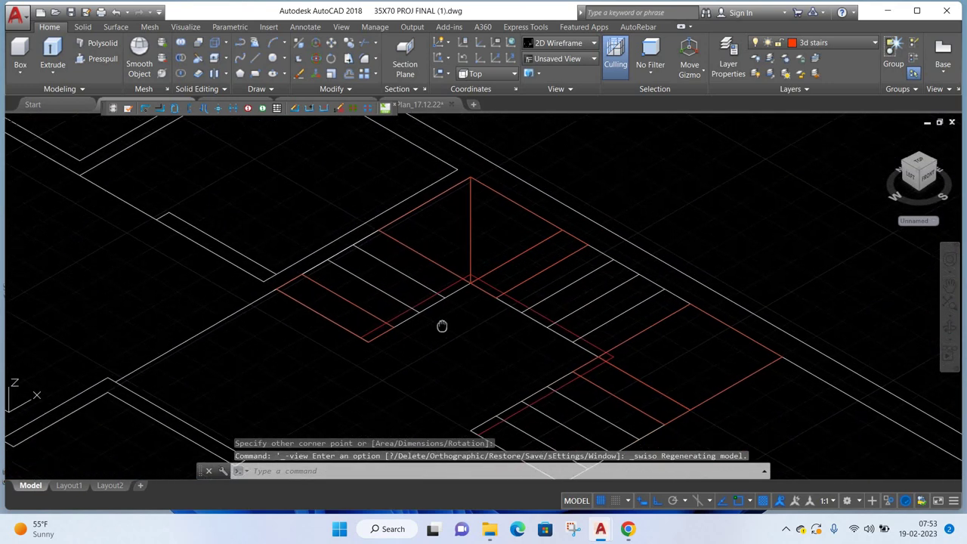
pyautogui.scroll(3, 363, 328)
pyautogui.click(386, 291)
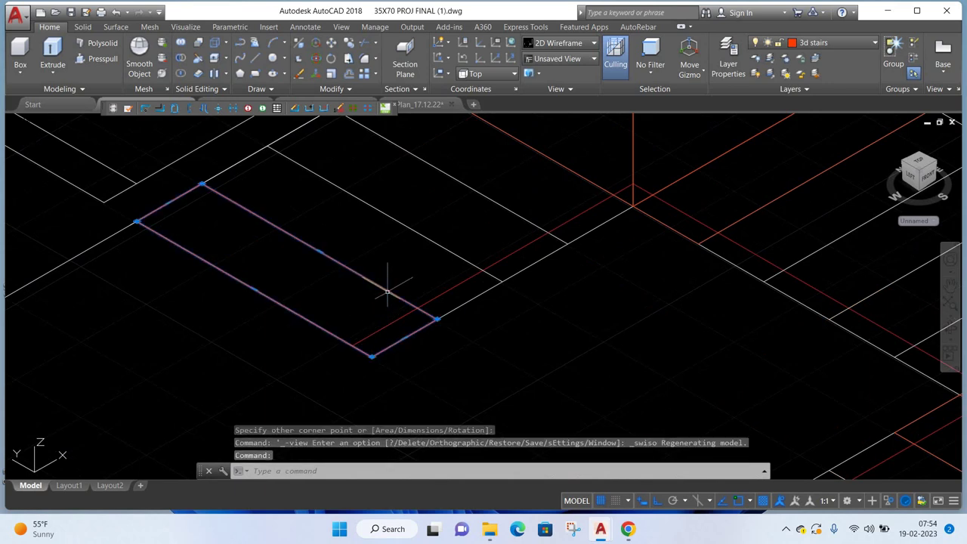
pyautogui.scroll(-2, 222, 337)
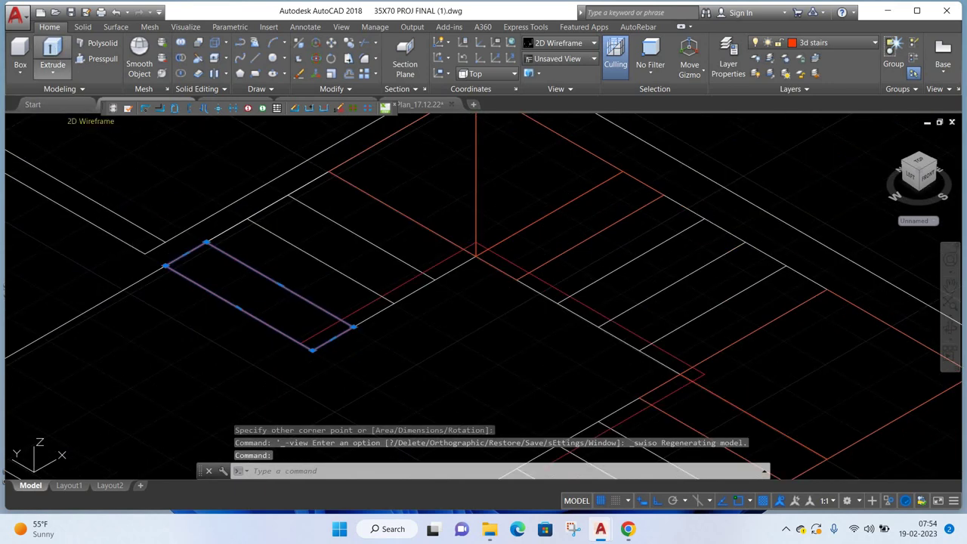
pyautogui.click(52, 52)
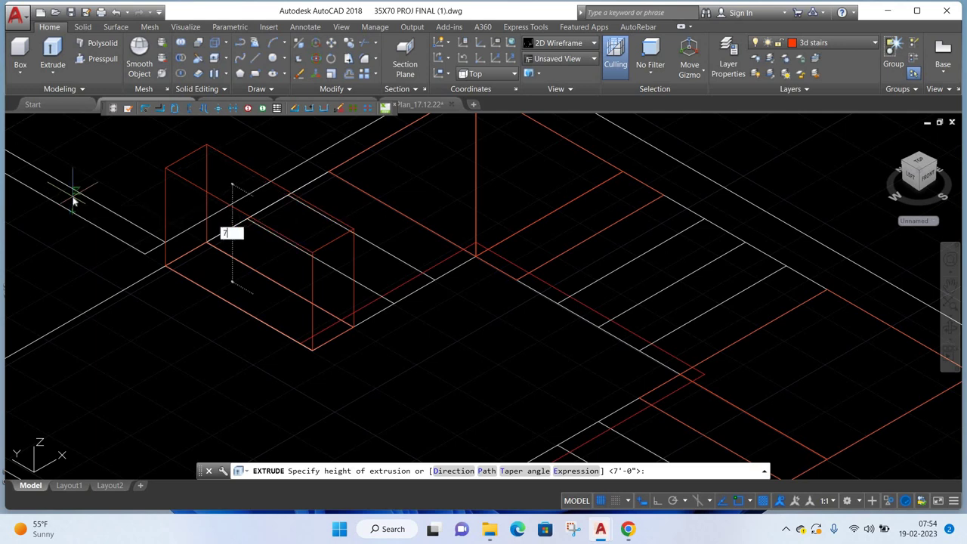
pyautogui.write('.5')
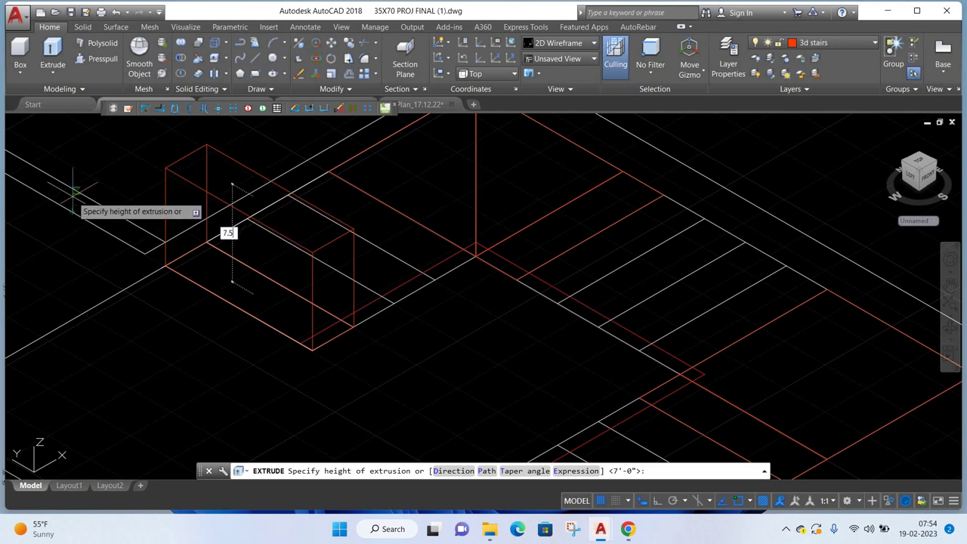
pyautogui.press('Return')
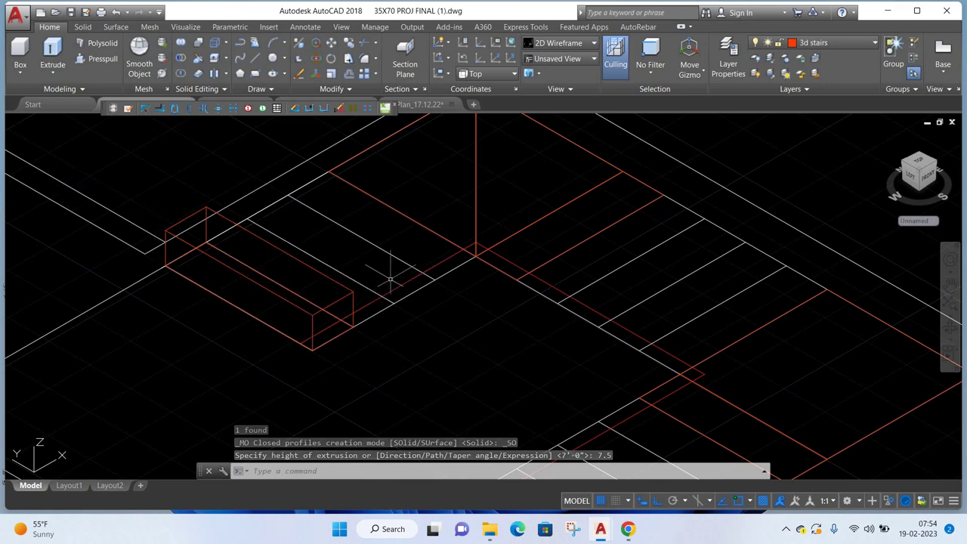
pyautogui.click(347, 295)
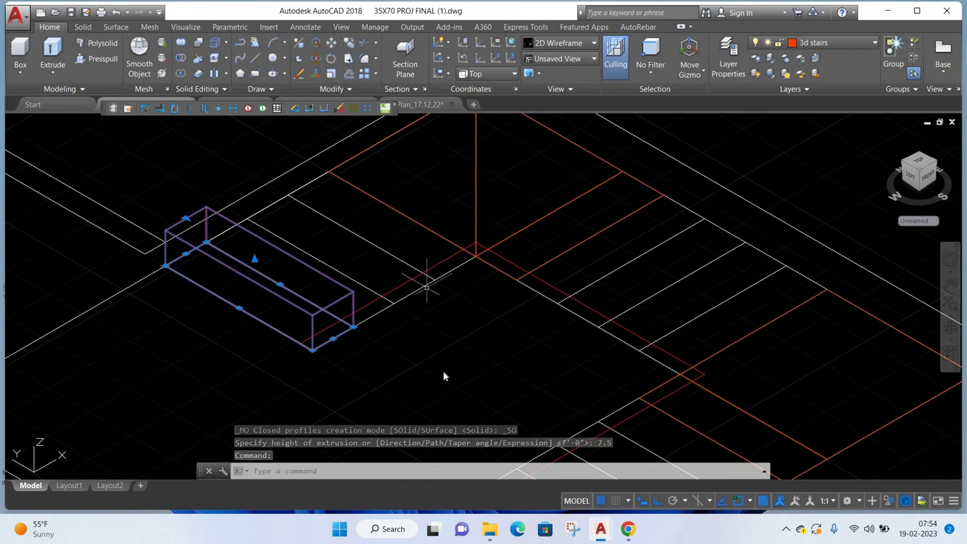
# - Copy the step block three times, each copy one step higher and further along
pyautogui.write('Co')
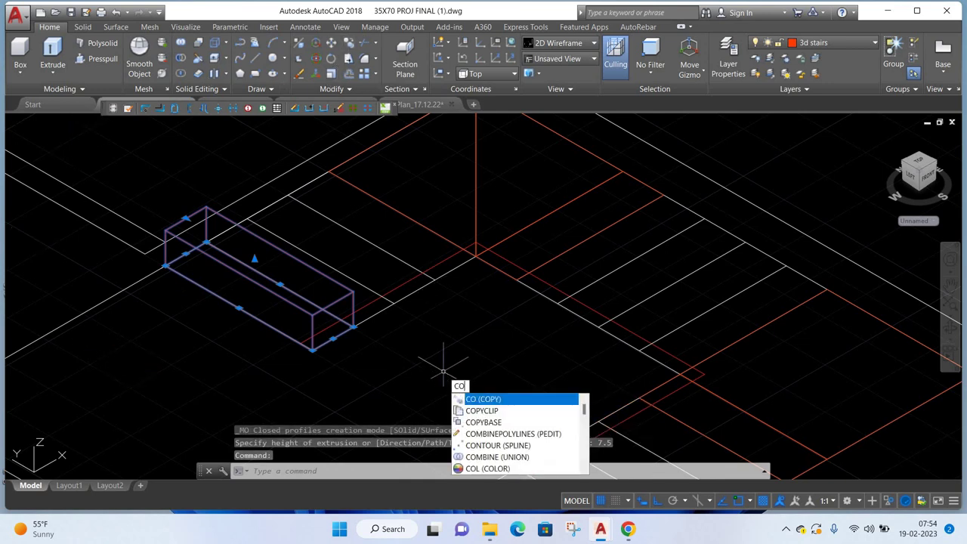
pyautogui.press('Return')
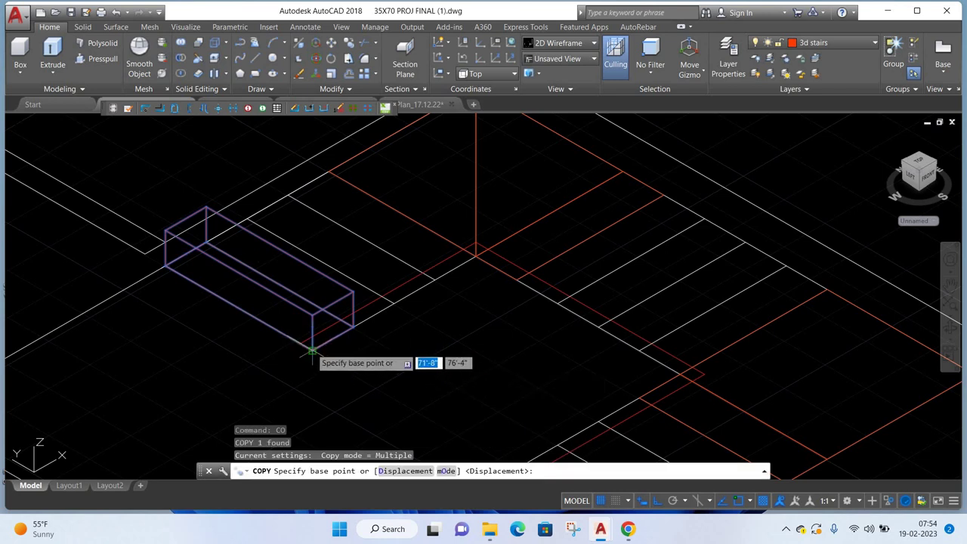
pyautogui.click(311, 351)
pyautogui.click(354, 292)
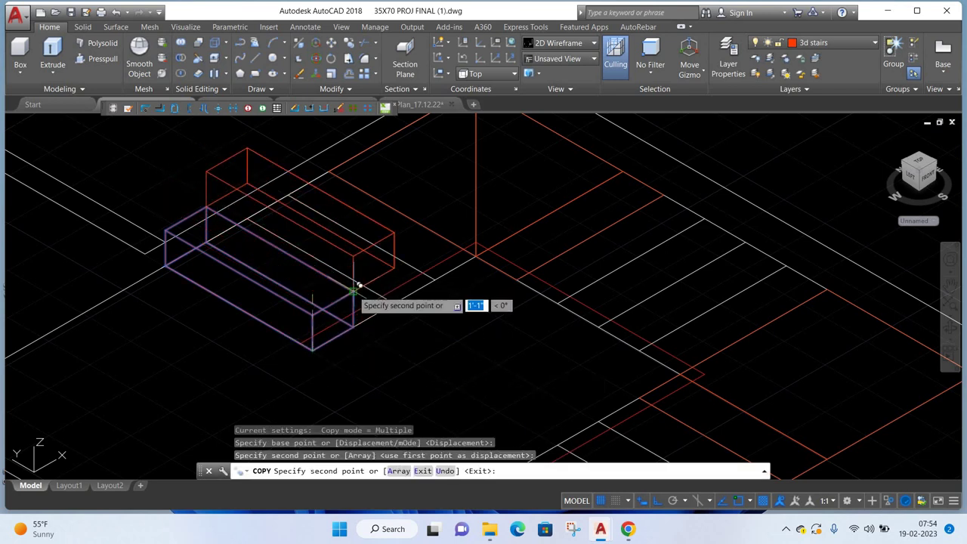
pyautogui.click(412, 227)
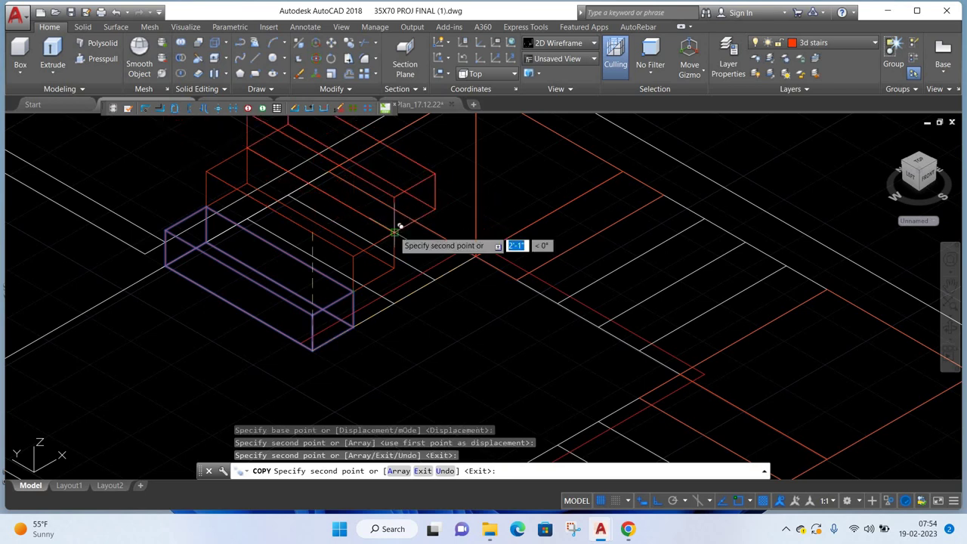
pyautogui.click(436, 173)
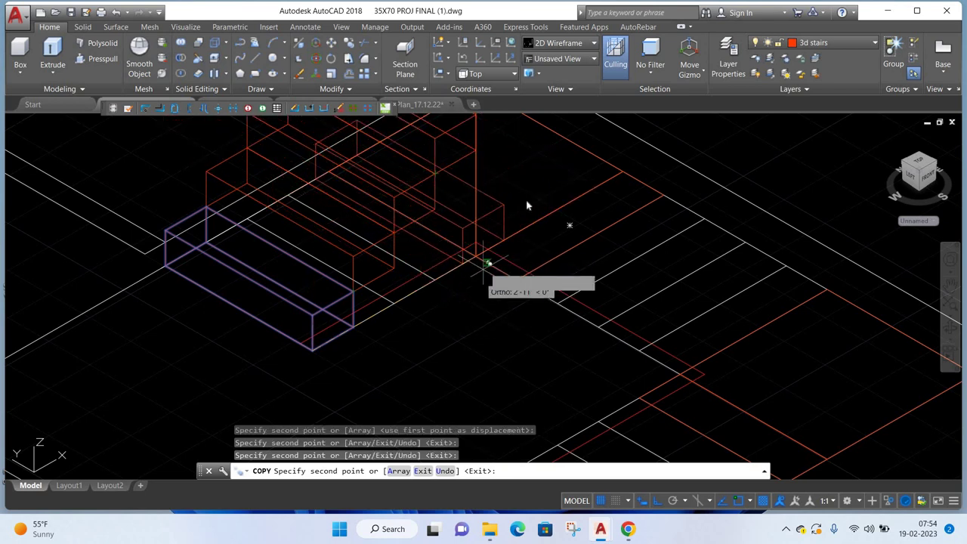
pyautogui.rightClick(505, 195)
pyautogui.click(529, 201)
# - Orbit to inspect the stepped flight and select the triangular winder outline
pyautogui.keyDown('shift'); pyautogui.moveTo(498, 315); pyautogui.dragTo(485, 381, button='middle'); pyautogui.keyUp('shift')
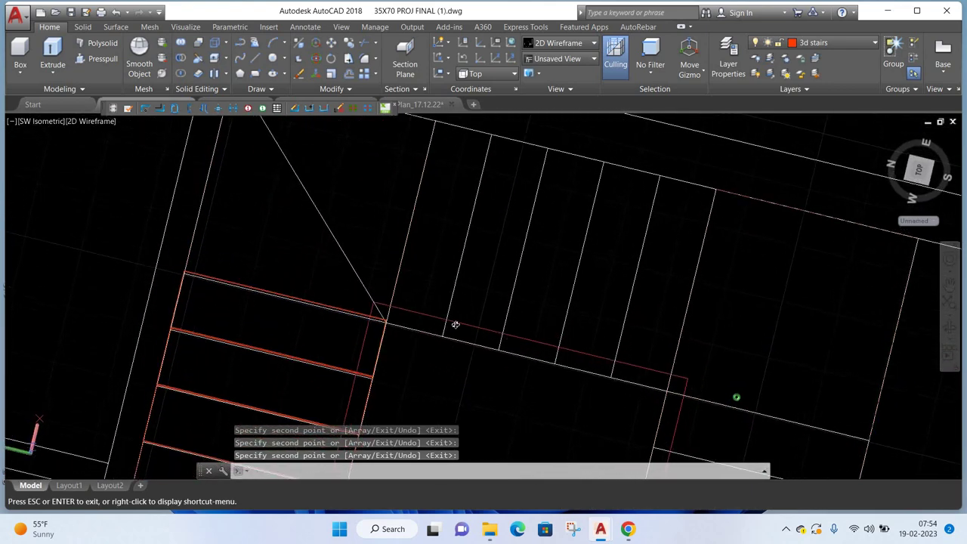
pyautogui.keyDown('shift'); pyautogui.moveTo(485, 382); pyautogui.dragTo(453, 325, button='middle'); pyautogui.keyUp('shift')
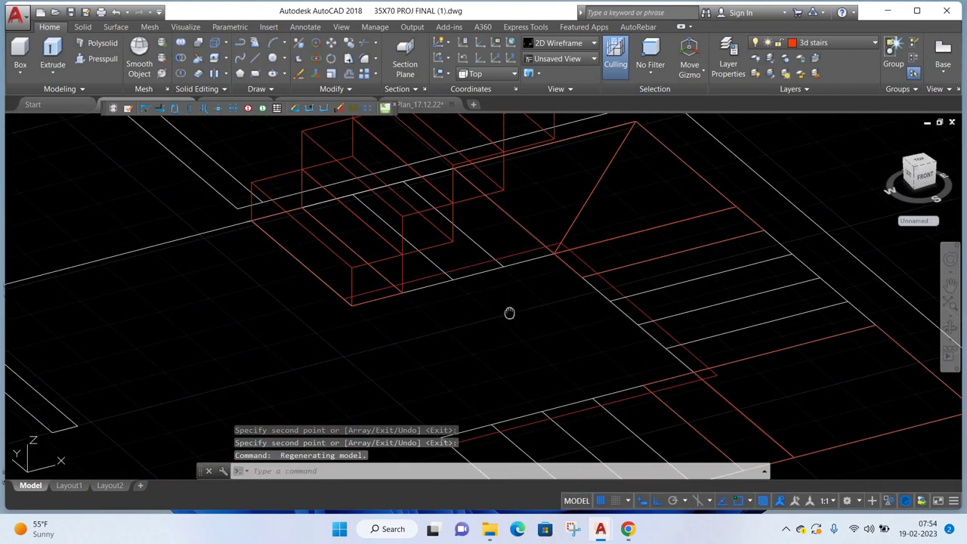
pyautogui.keyDown('shift'); pyautogui.moveTo(509, 312); pyautogui.dragTo(500, 252, button='middle'); pyautogui.keyUp('shift')
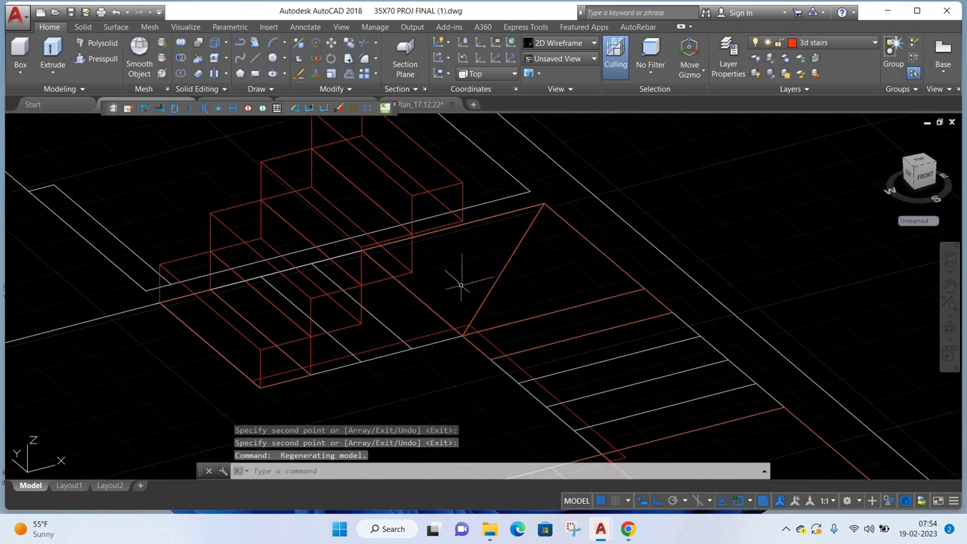
pyautogui.click(434, 308)
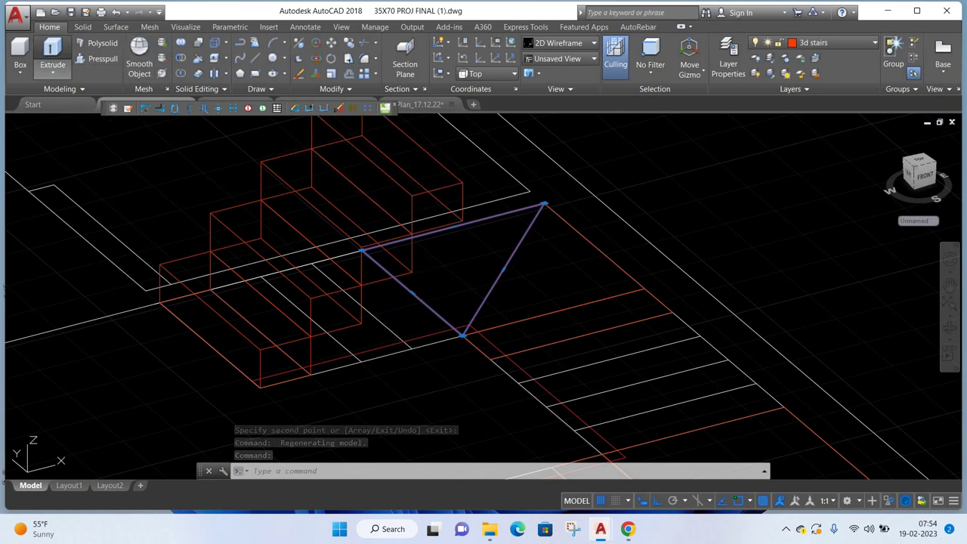
# - Extrude the triangular winder 7.5 high and move it onto the top step
pyautogui.click(53, 50)
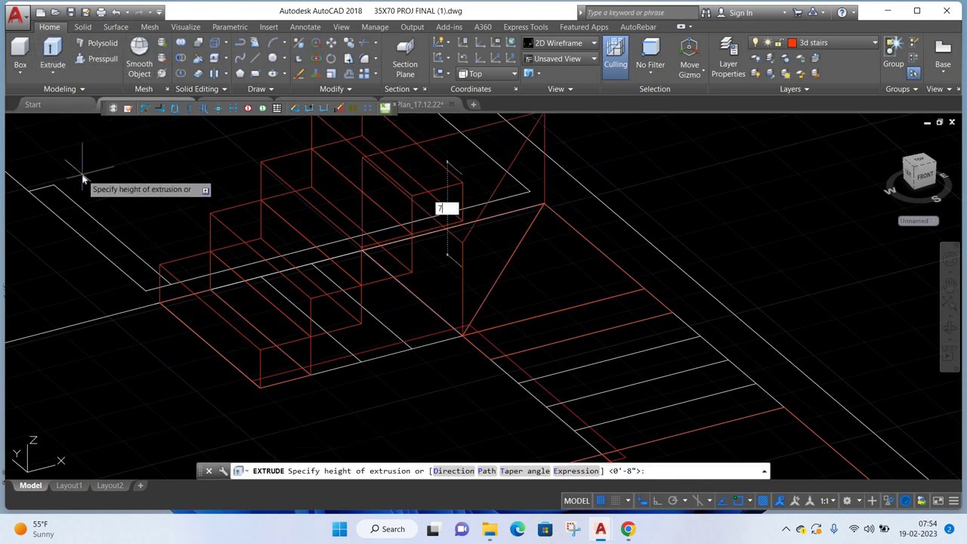
pyautogui.write('.5')
pyautogui.press('Return')
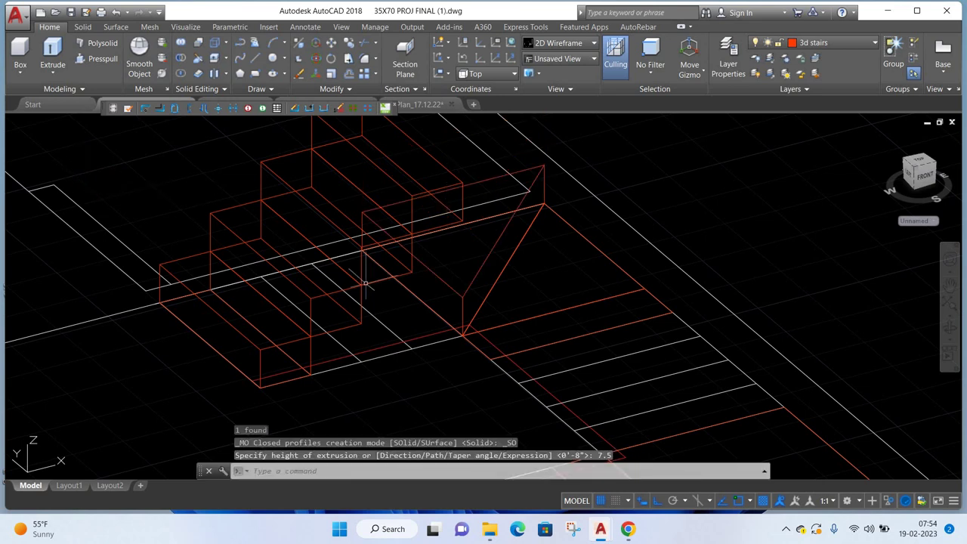
pyautogui.click(462, 295)
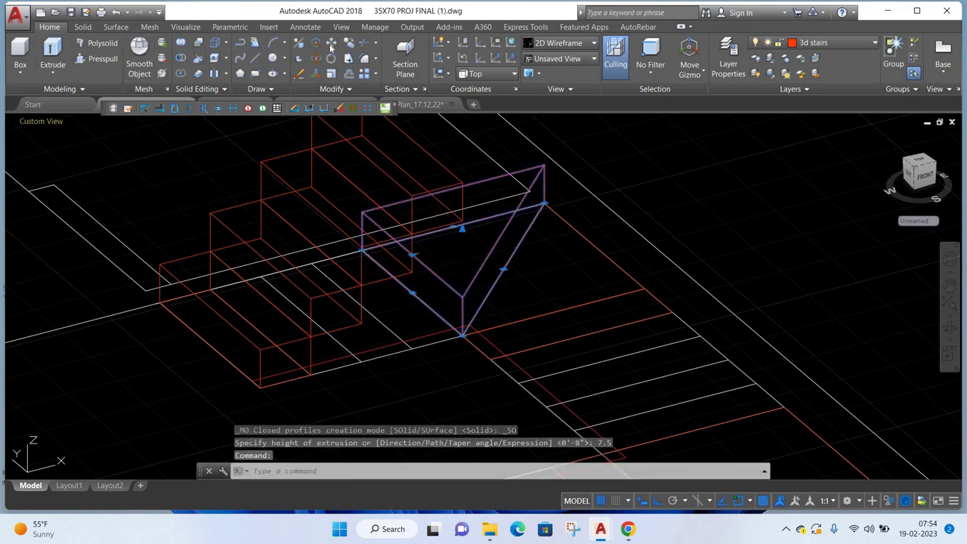
pyautogui.click(298, 43)
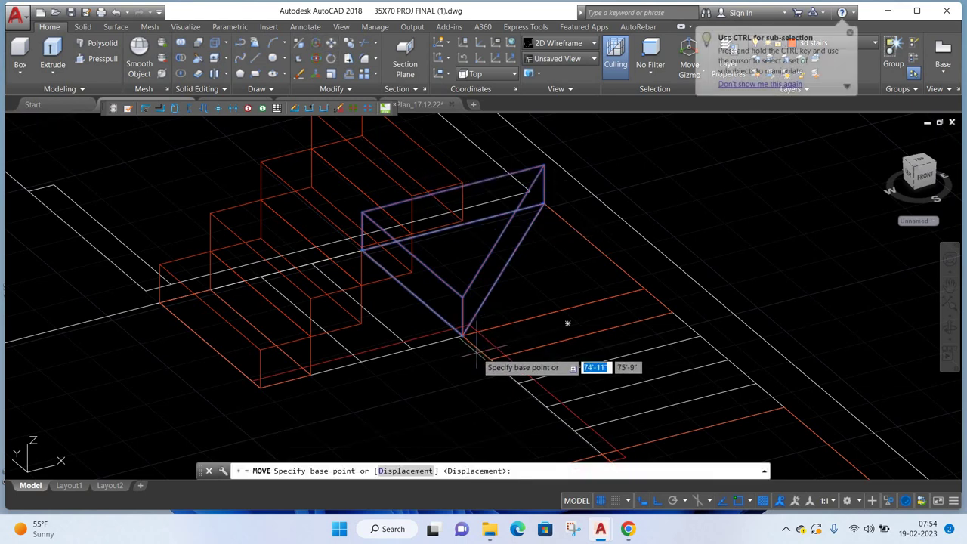
pyautogui.click(463, 334)
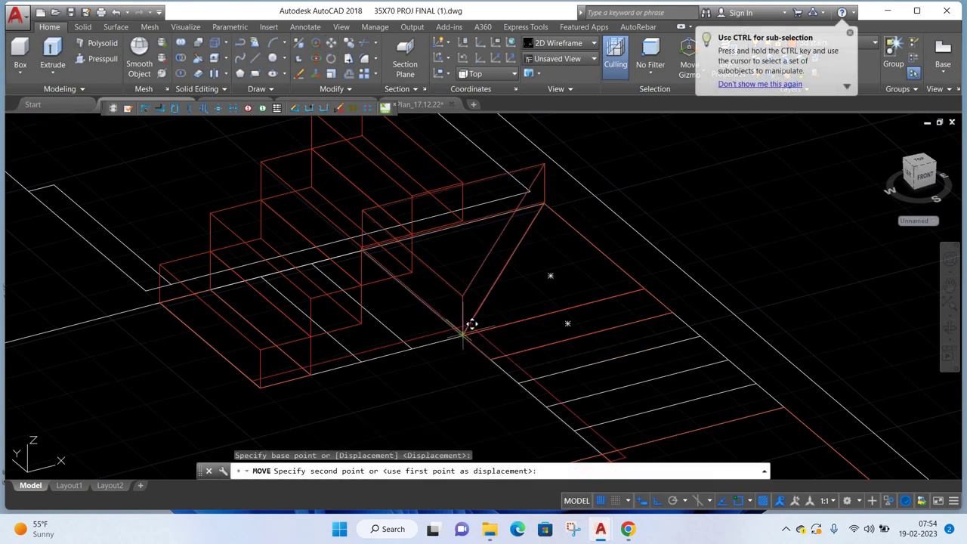
pyautogui.click(471, 173)
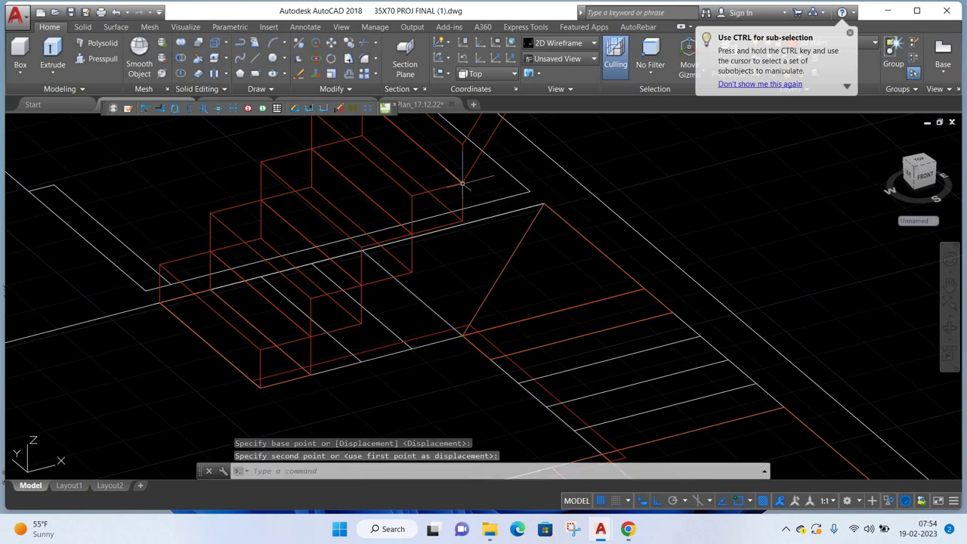
# - Select the lower triangle outline
pyautogui.scroll(-2, 446, 243)
pyautogui.scroll(-2, 471, 248)
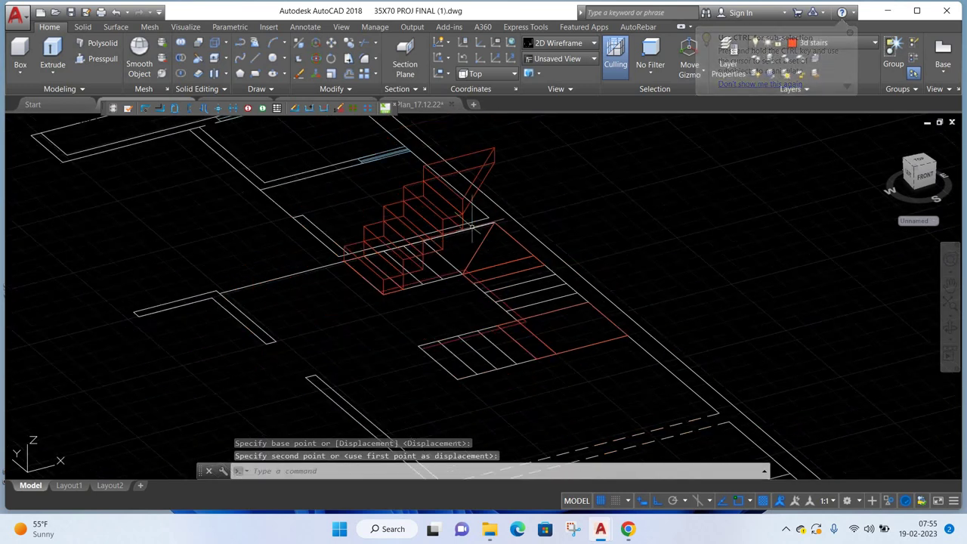
pyautogui.click(569, 329)
pyautogui.click(476, 253)
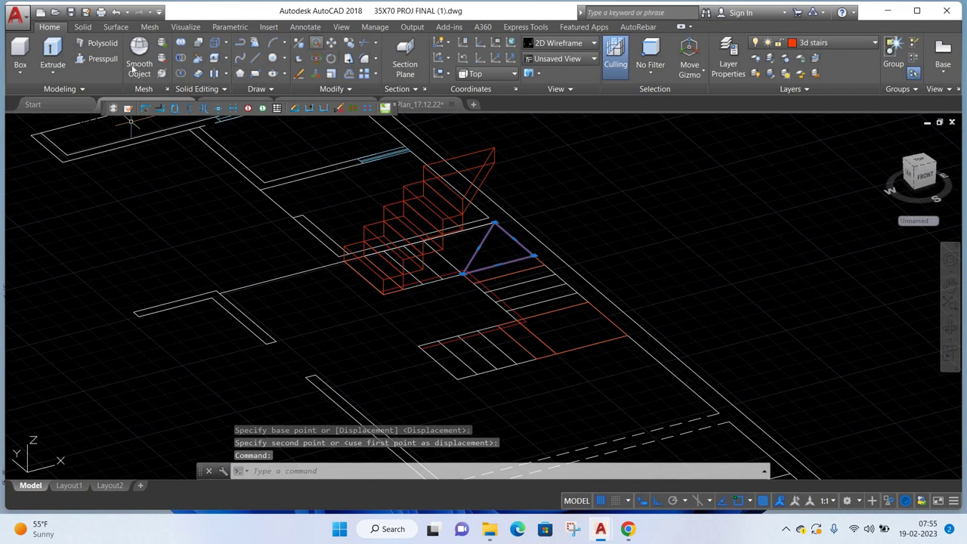
# - Extrude the lower triangle 7.5 high after abandoning a Press/Pull attempt
pyautogui.click(103, 60)
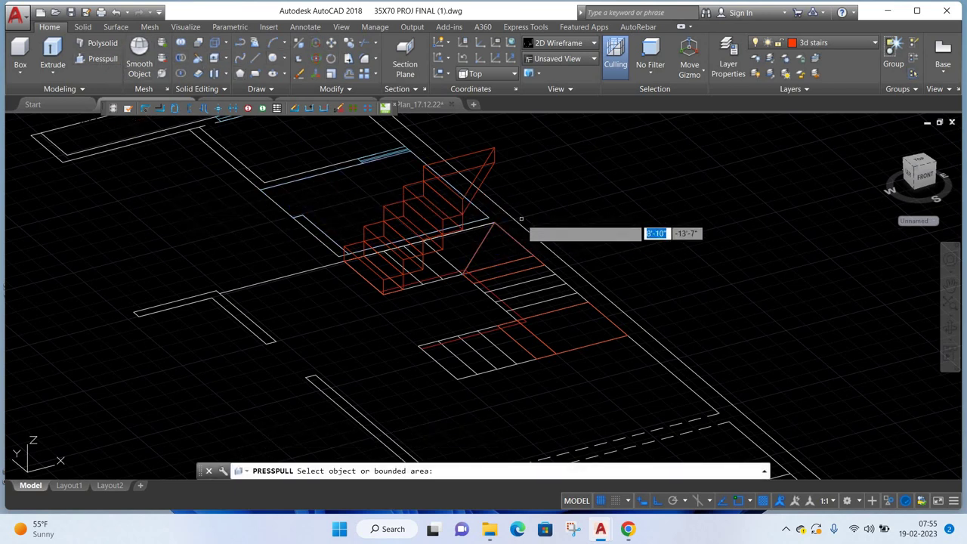
pyautogui.click(497, 250)
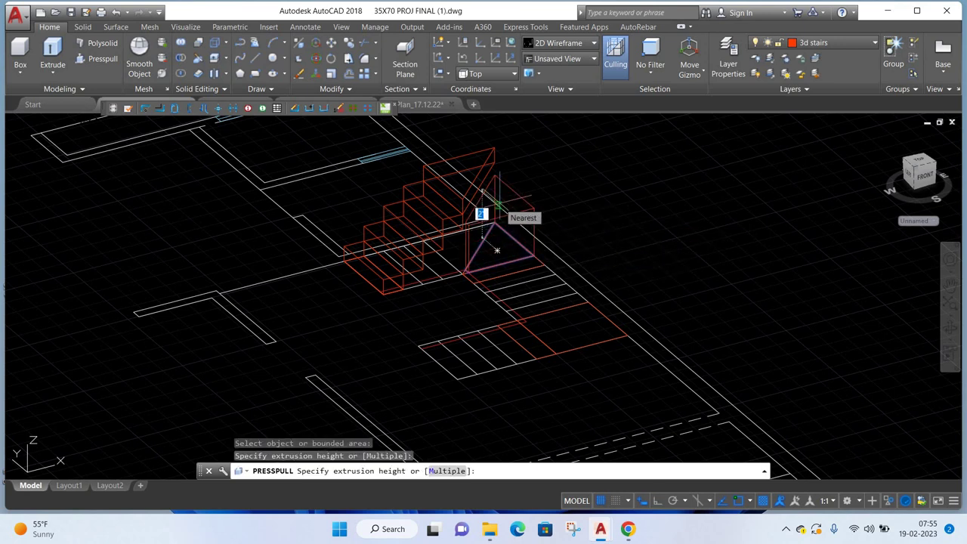
pyautogui.press('Escape')
pyautogui.press('Return')
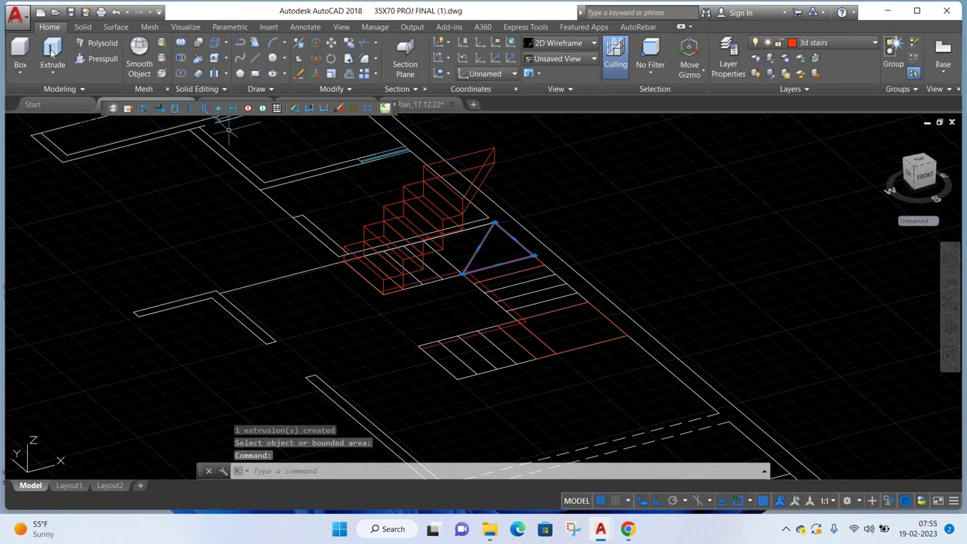
pyautogui.click(52, 53)
pyautogui.write('7.5')
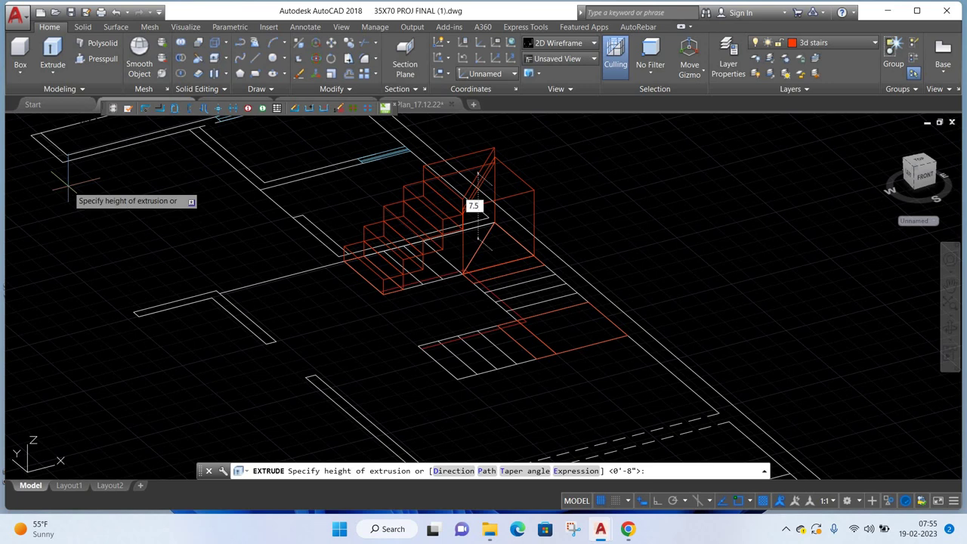
pyautogui.press('Return')
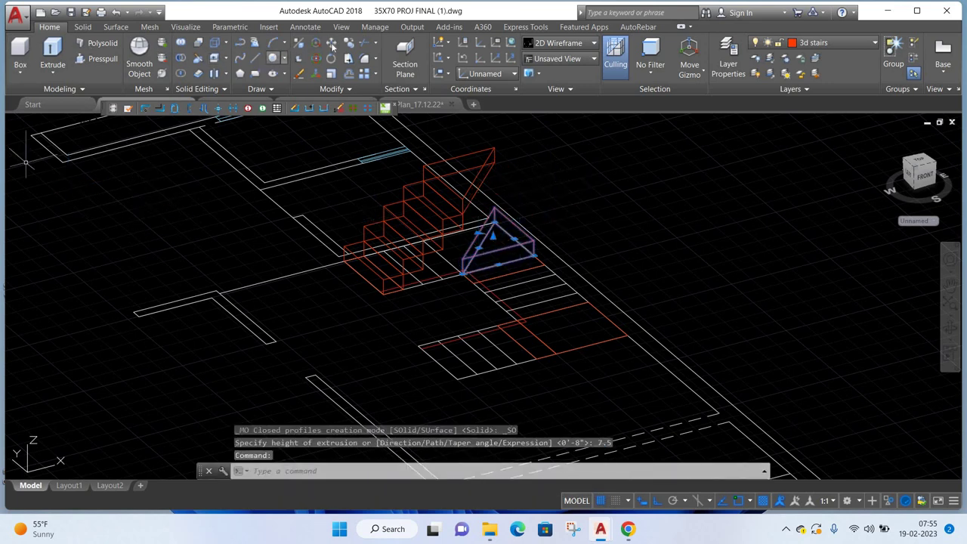
# - Move the triangular solid onto the top of the stairs and orbit to the left side
pyautogui.write('m')
pyautogui.press('Return')
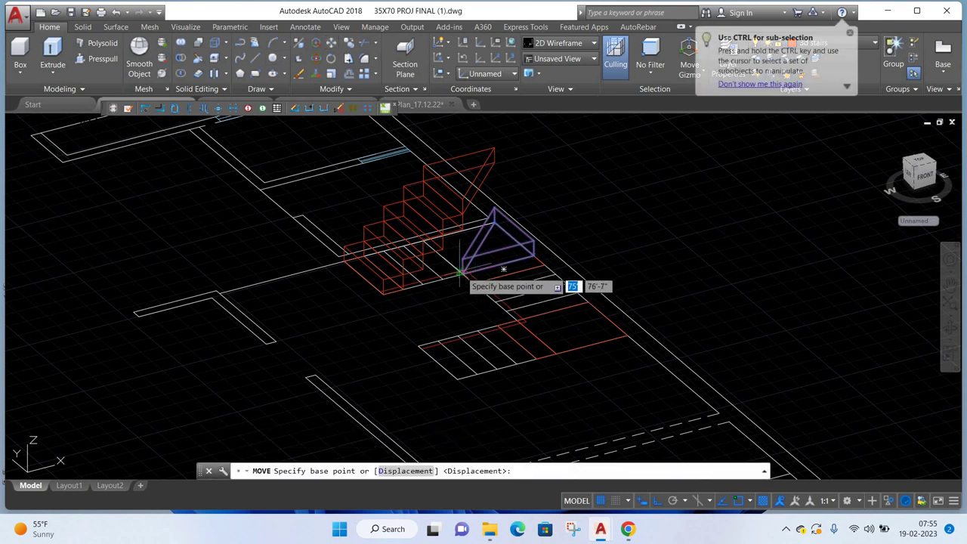
pyautogui.click(463, 272)
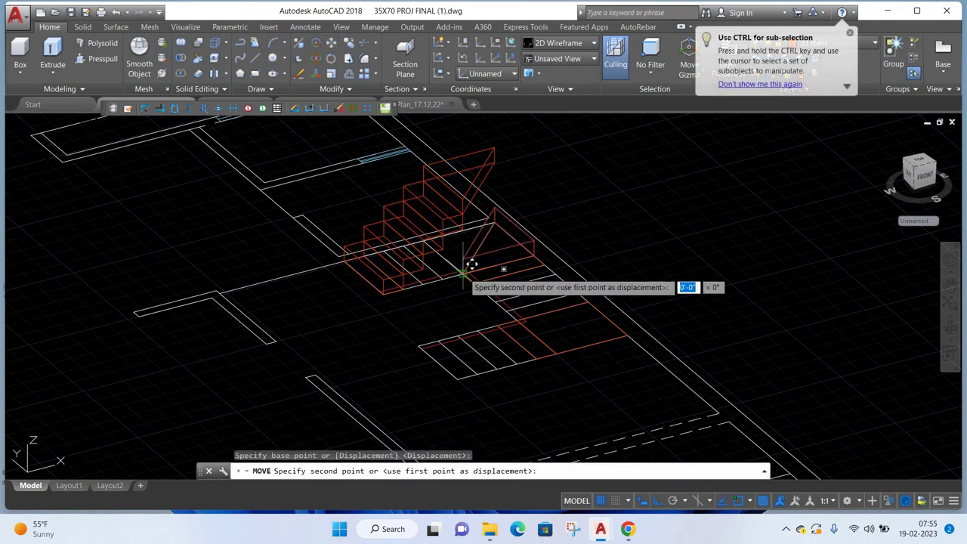
pyautogui.click(471, 189)
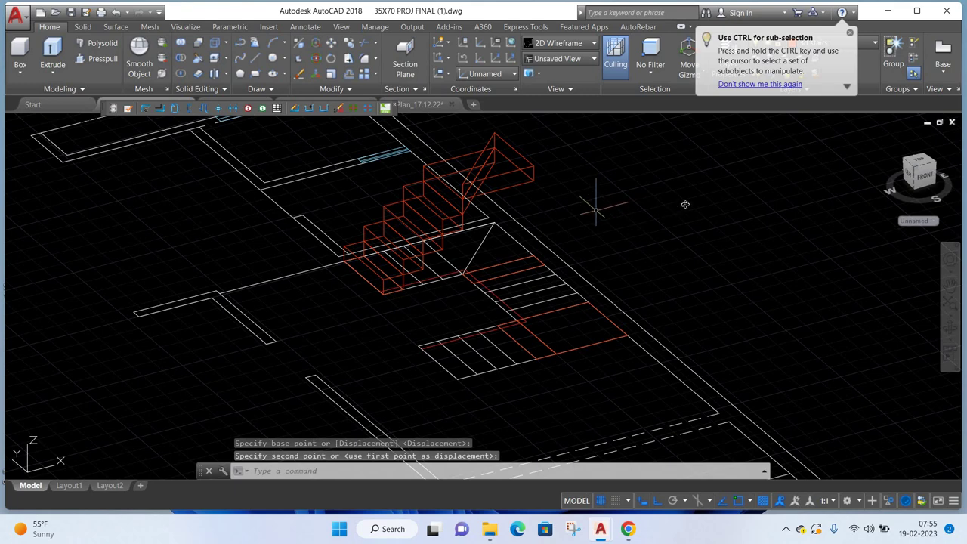
pyautogui.keyDown('shift'); pyautogui.moveTo(686, 204); pyautogui.dragTo(644, 212, button='middle'); pyautogui.keyUp('shift')
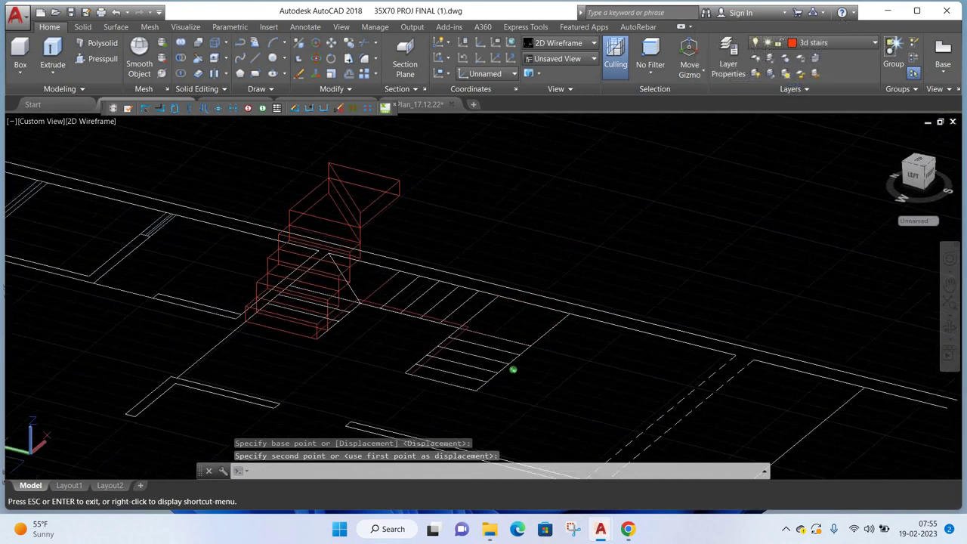
# - Extrude the rectangle beside the stair base 7.5 high
pyautogui.keyDown('shift'); pyautogui.moveTo(513, 369); pyautogui.dragTo(511, 370, button='middle'); pyautogui.keyUp('shift')
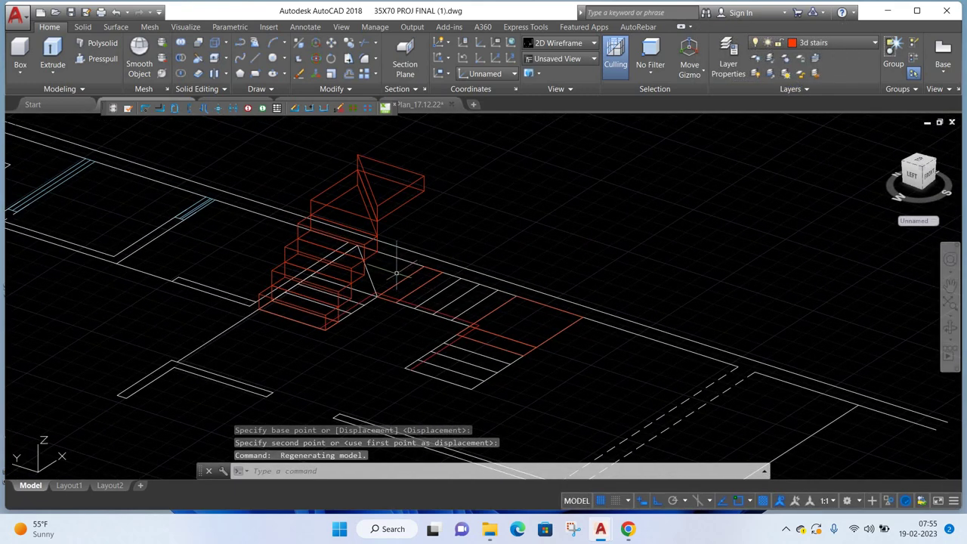
pyautogui.scroll(1, 399, 281)
pyautogui.click(377, 296)
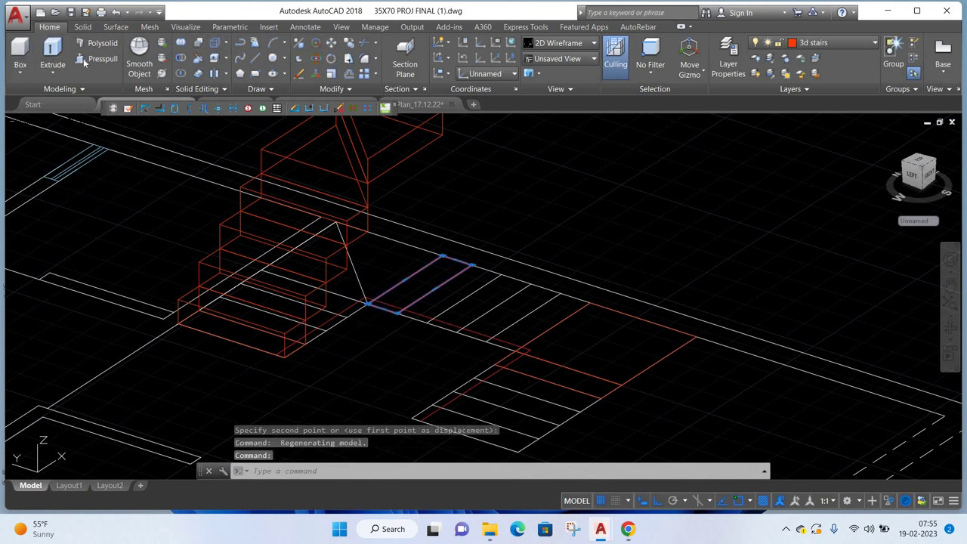
pyautogui.click(52, 53)
pyautogui.write('7.5')
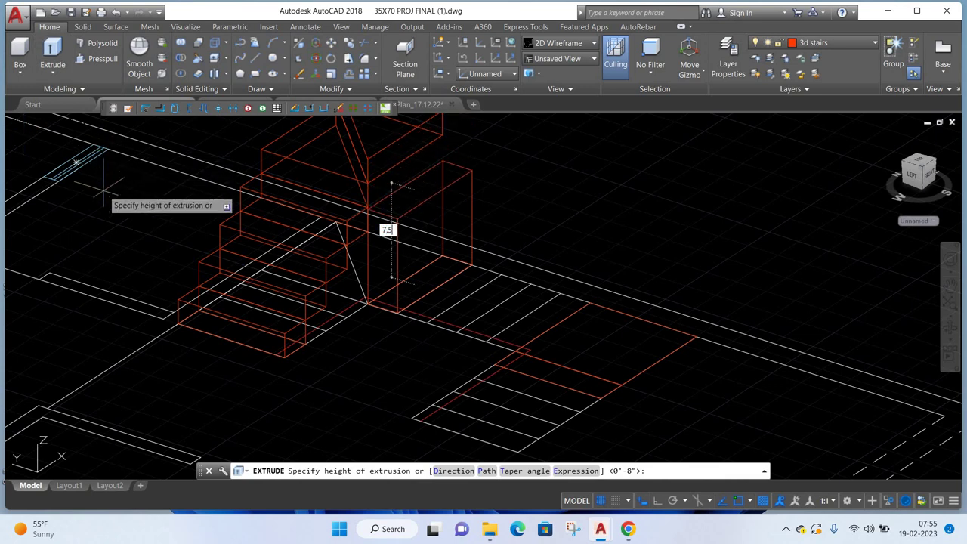
pyautogui.press('Return')
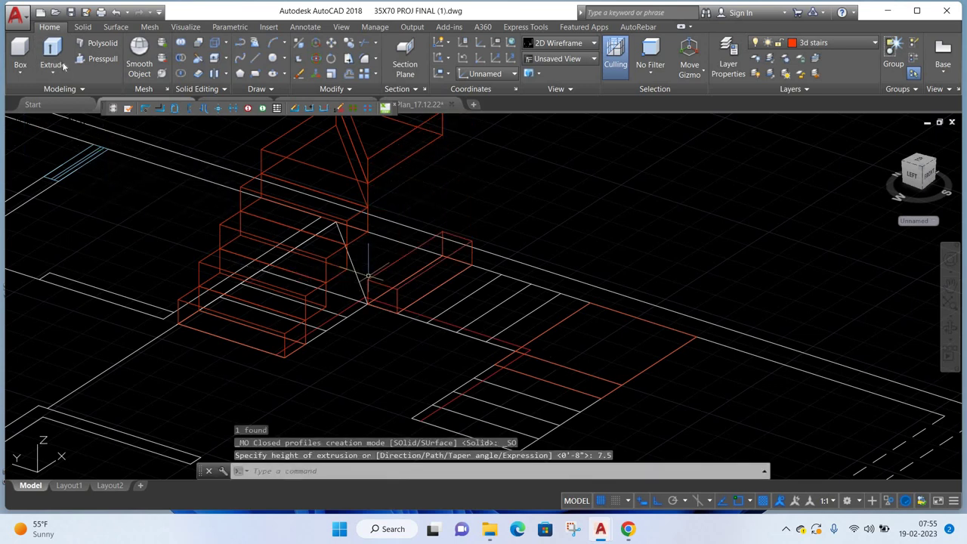
# - Move the new box from its bottom corner up onto the top of the stairs
pyautogui.click(370, 278)
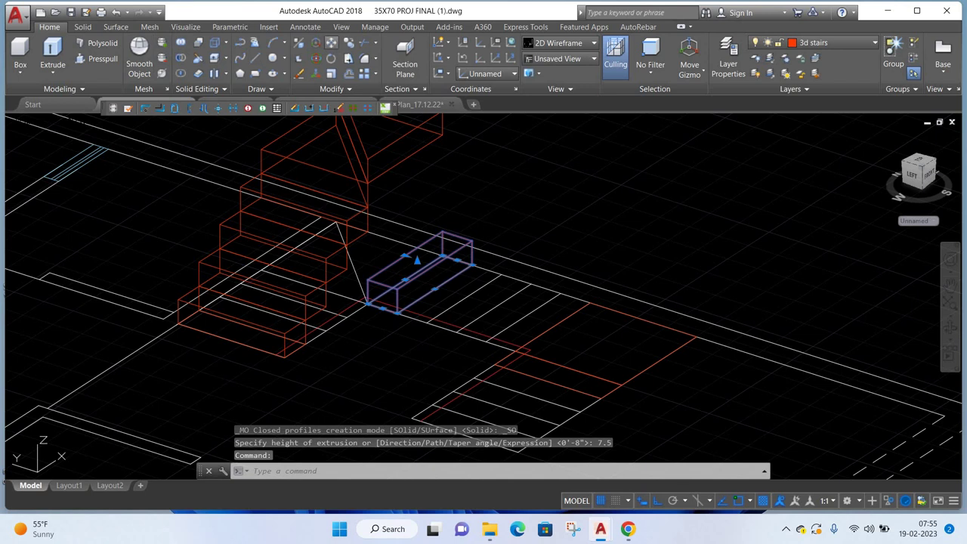
pyautogui.write('m')
pyautogui.press('Return')
pyautogui.click(367, 304)
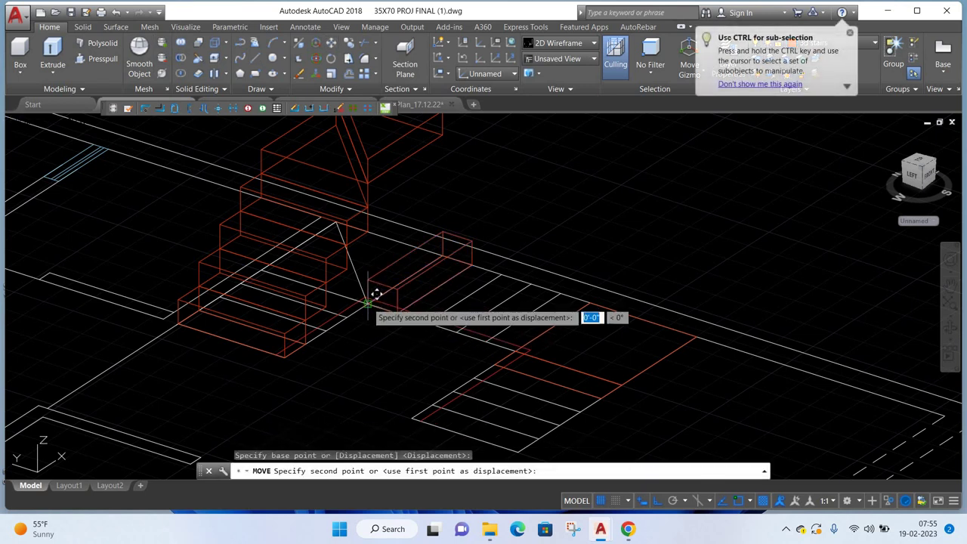
pyautogui.click(379, 150)
pyautogui.scroll(-2, 353, 304)
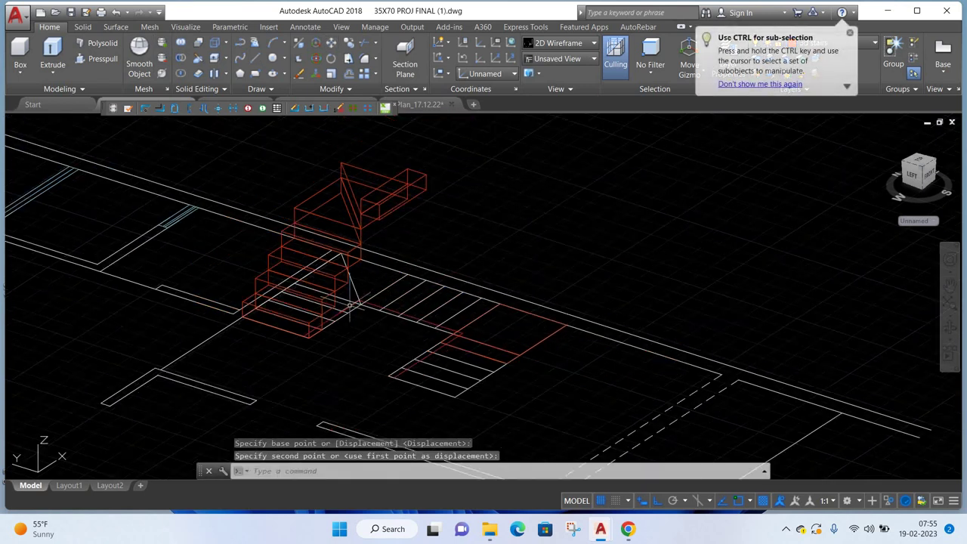
pyautogui.keyDown('shift'); pyautogui.moveTo(520, 250); pyautogui.dragTo(475, 225, button='middle'); pyautogui.keyUp('shift')
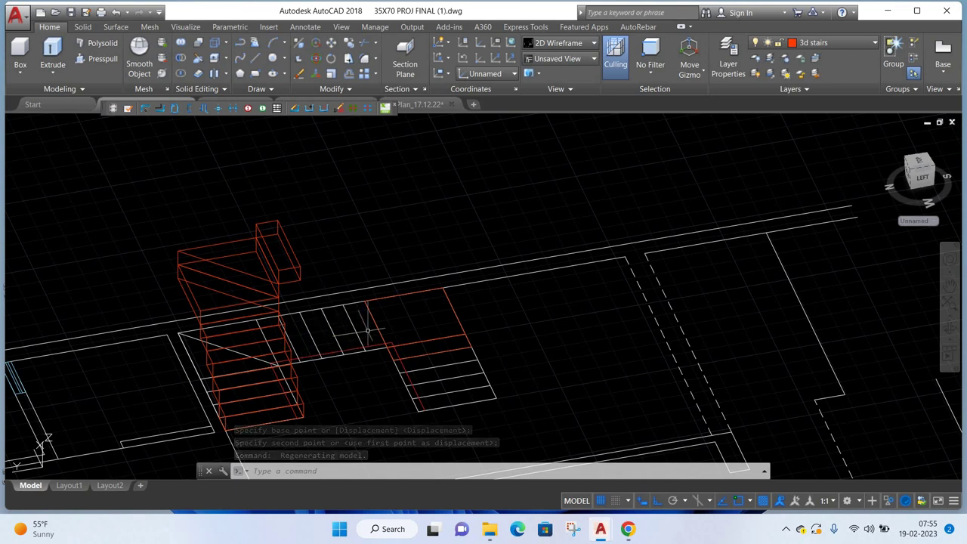
pyautogui.click(296, 257)
# - Copy the top step box twice, each copy one level higher, forming the upper flight
pyautogui.keyDown('shift'); pyautogui.moveTo(395, 267); pyautogui.dragTo(181, 53, button='middle'); pyautogui.keyUp('shift')
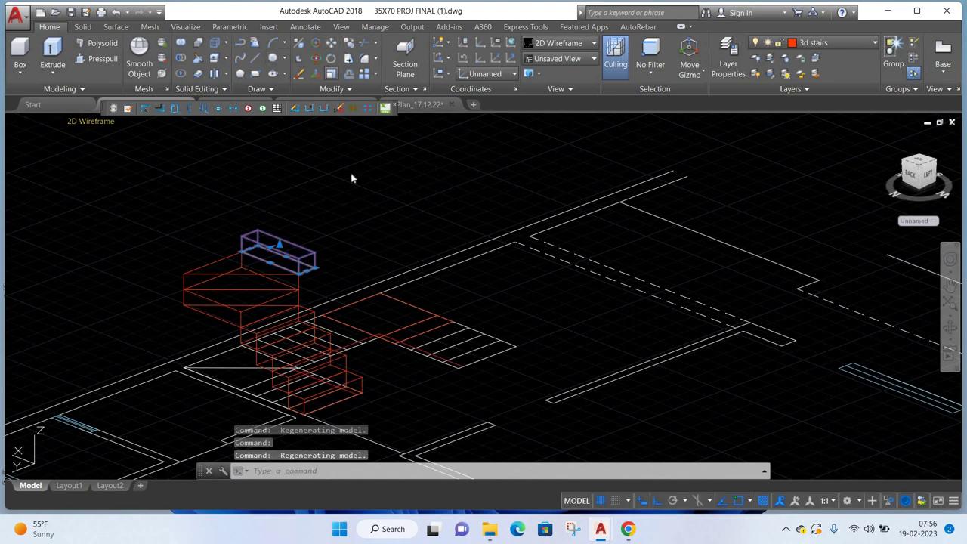
pyautogui.write('co')
pyautogui.press('Return')
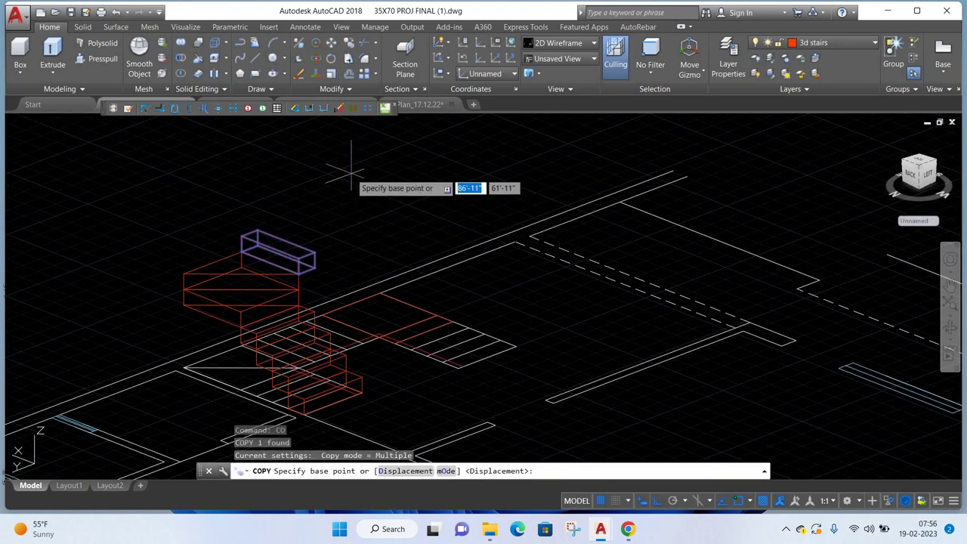
pyautogui.click(299, 274)
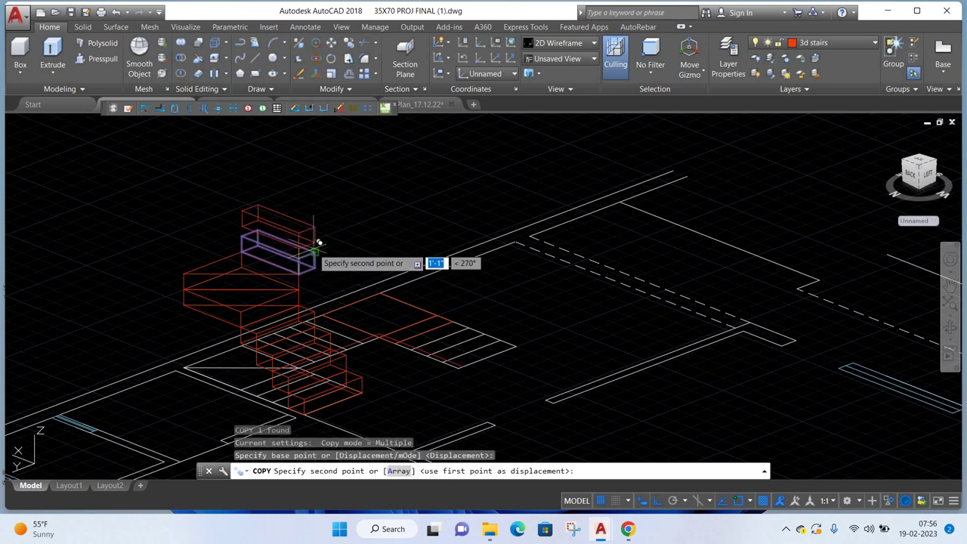
pyautogui.click(333, 225)
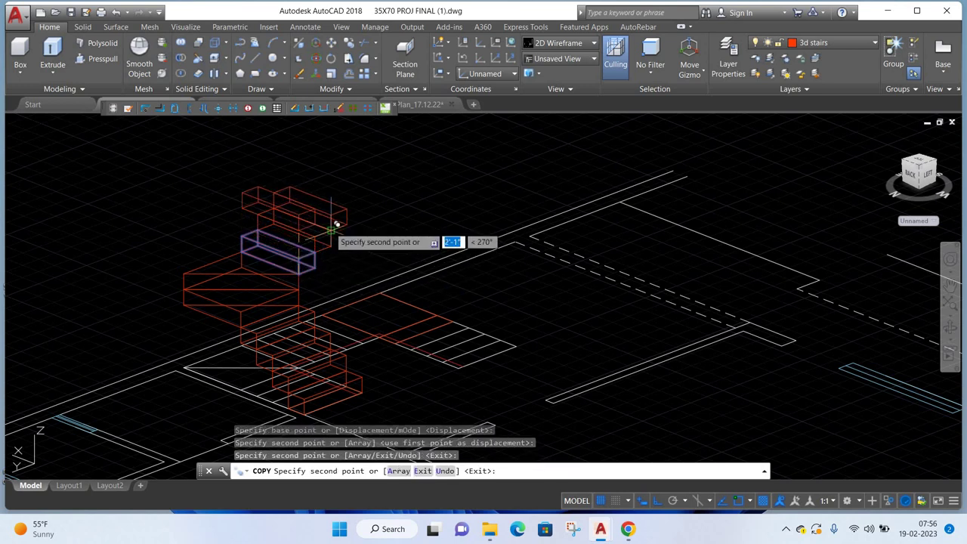
pyautogui.click(347, 208)
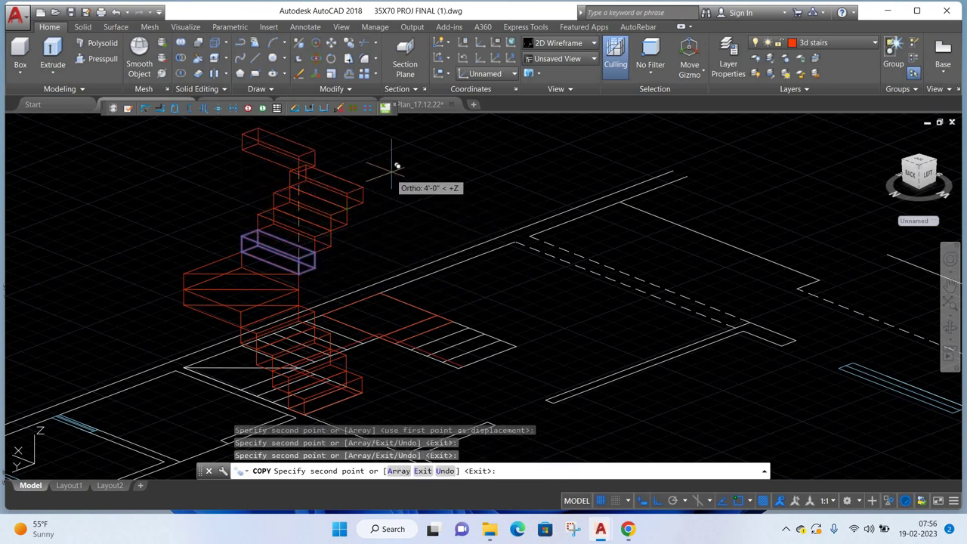
pyautogui.rightClick(438, 171)
pyautogui.click(446, 179)
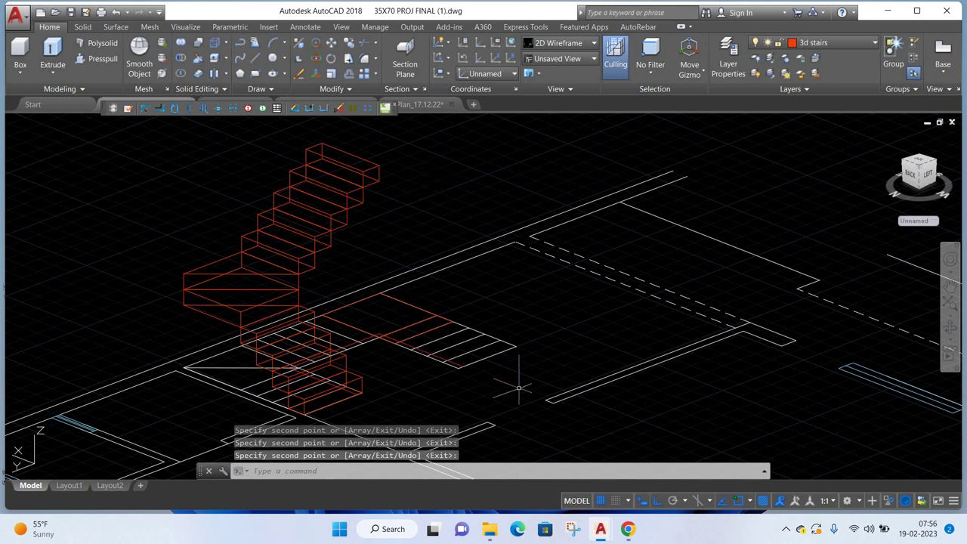
pyautogui.click(344, 321)
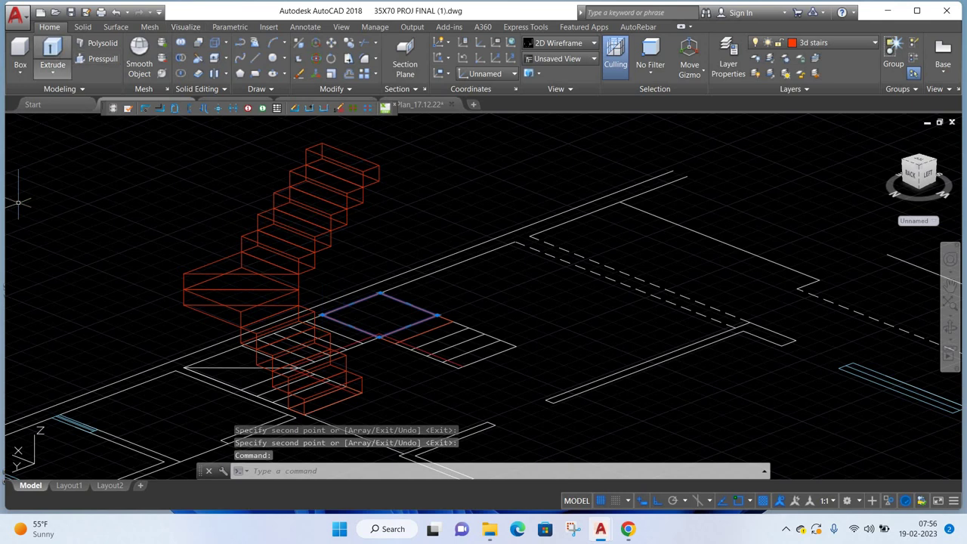
# - Extrude the square landing 7.5 high and move it onto the top of the upper flight
pyautogui.click(53, 53)
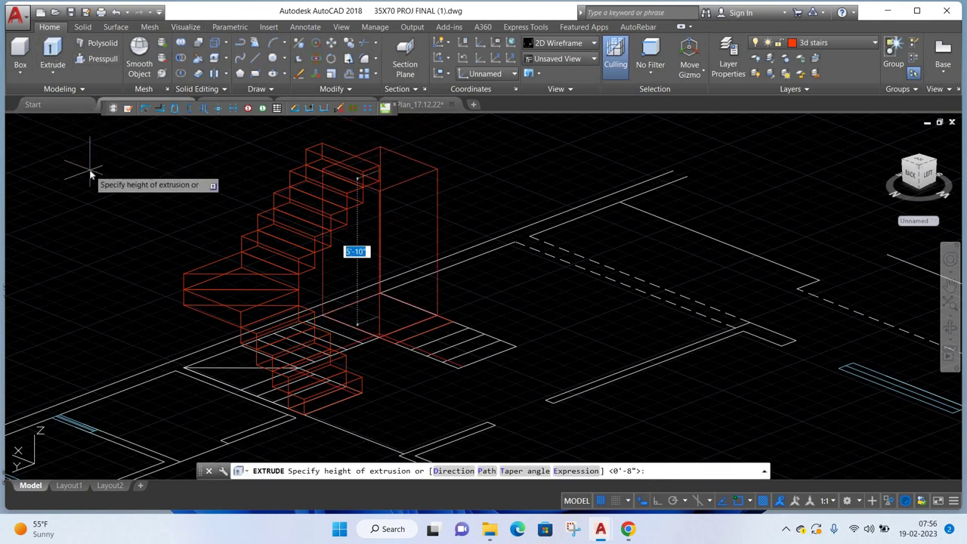
pyautogui.press('Return')
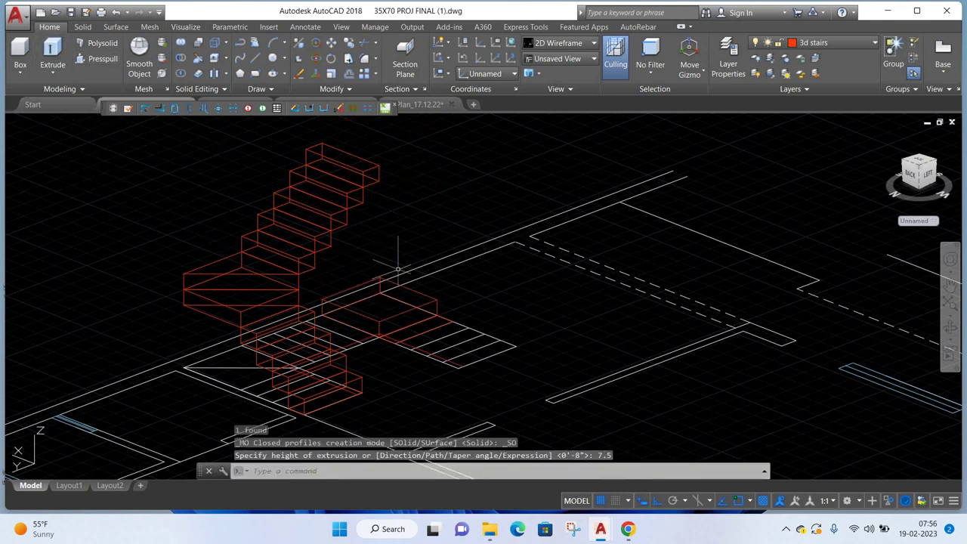
pyautogui.click(378, 314)
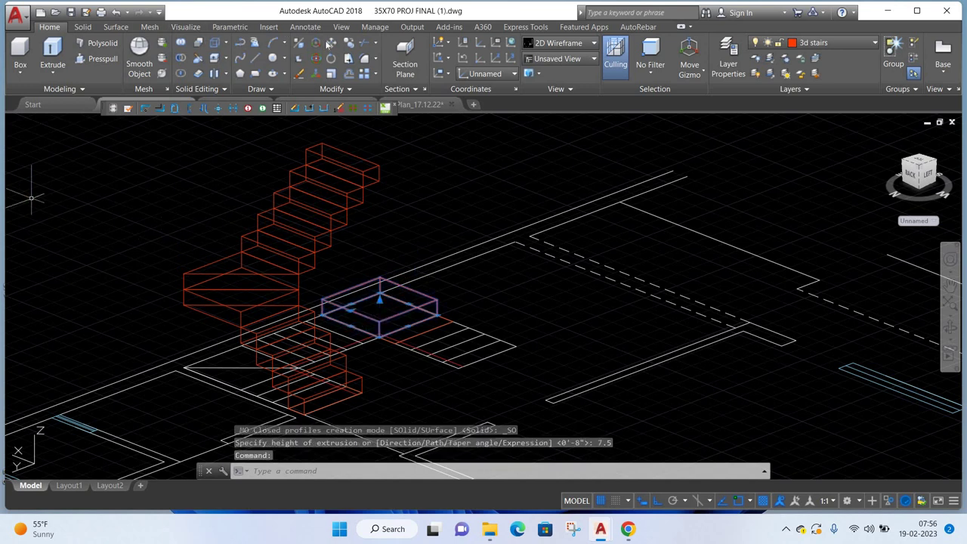
pyautogui.write('m')
pyautogui.press('Return')
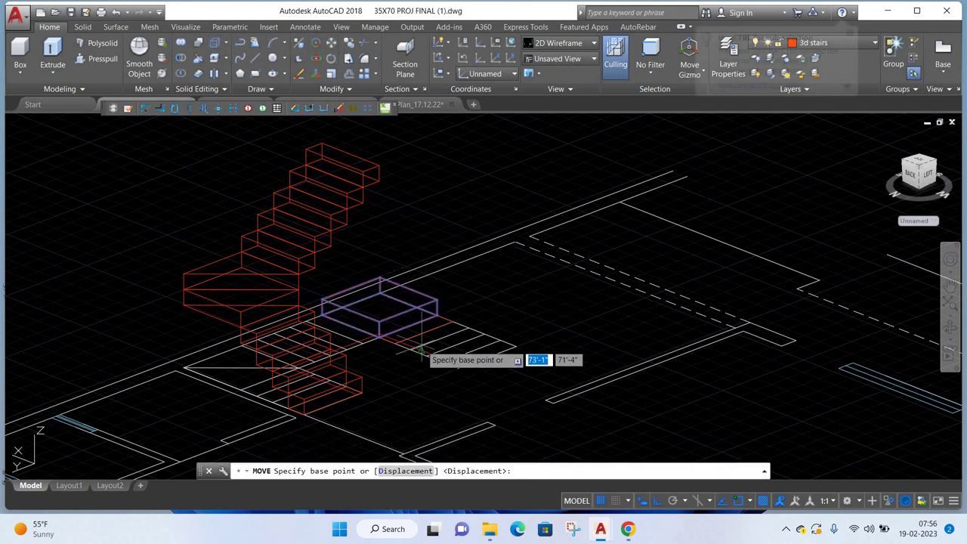
pyautogui.click(380, 335)
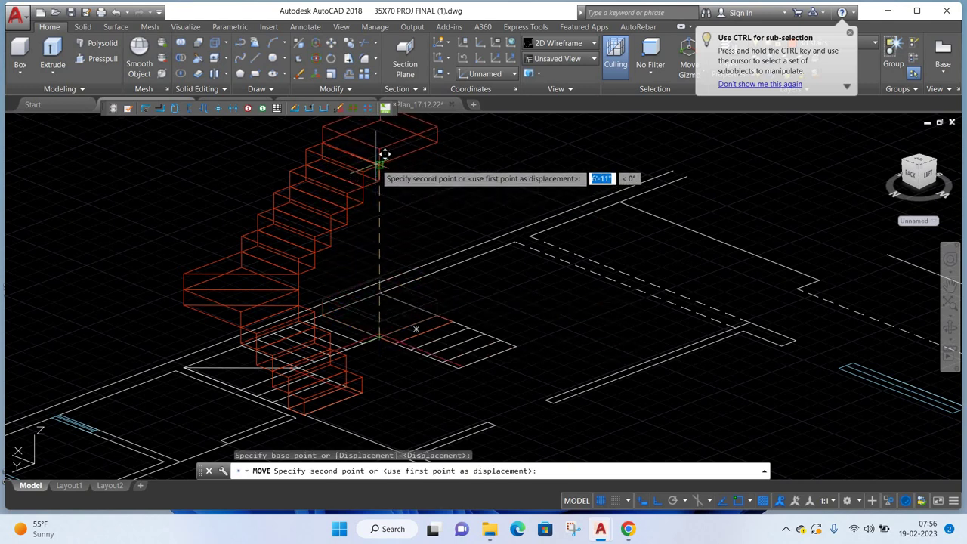
pyautogui.click(376, 163)
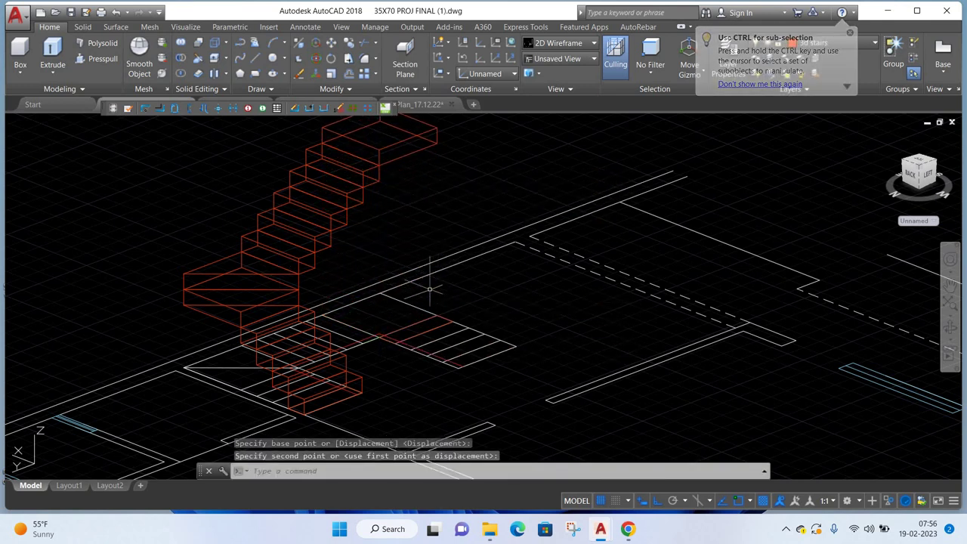
pyautogui.moveTo(443, 264)
pyautogui.keyDown('shift'); pyautogui.mouseDown(button='middle')
pyautogui.moveTo(745, 285)
pyautogui.moveTo(432, 331)
pyautogui.mouseUp(button='middle'); pyautogui.keyUp('shift')
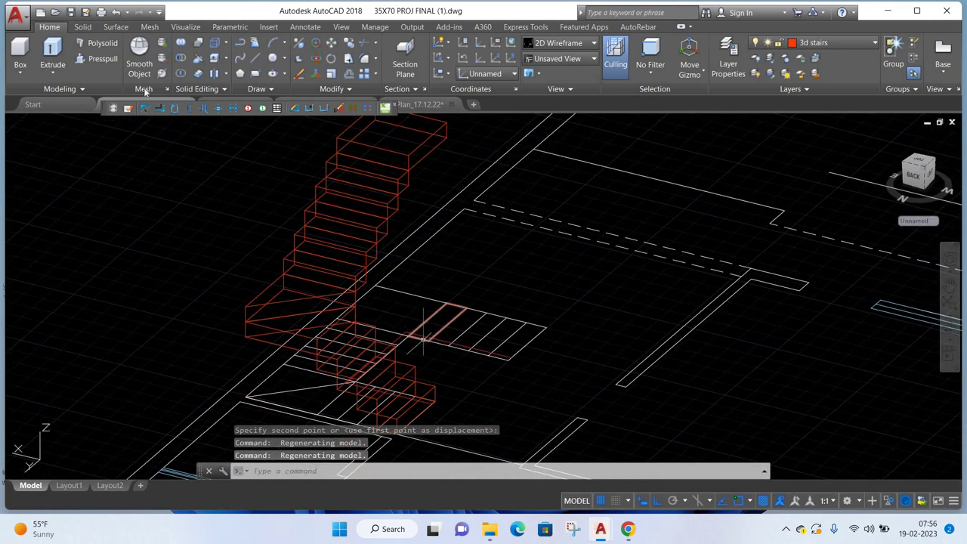
pyautogui.click(411, 340)
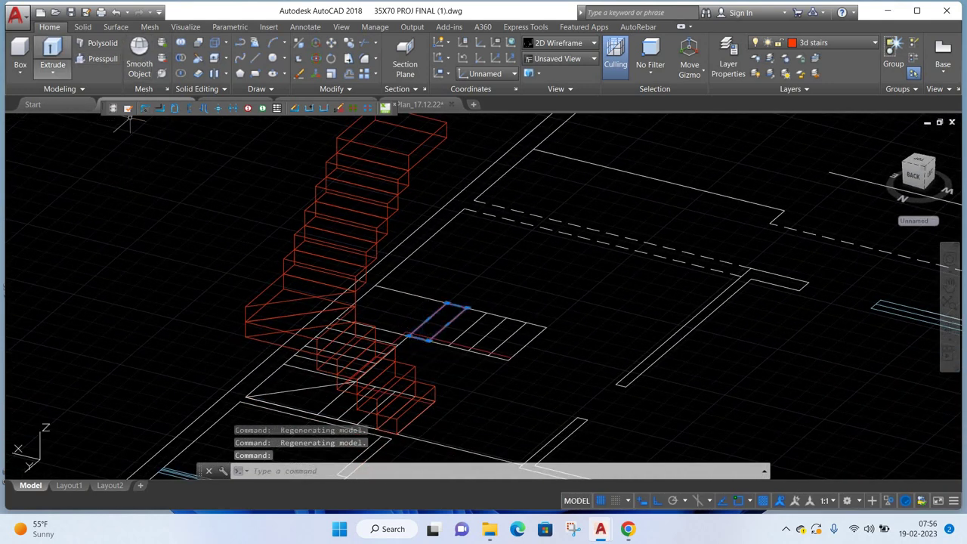
# - Extrude the next step rectangle 7.5 high
pyautogui.click(53, 50)
pyautogui.write('7.5')
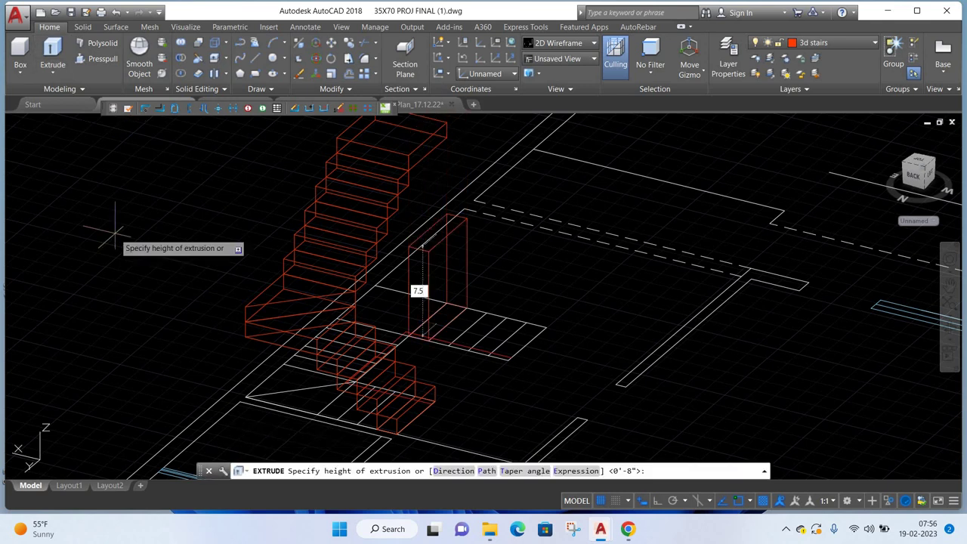
pyautogui.press('Return')
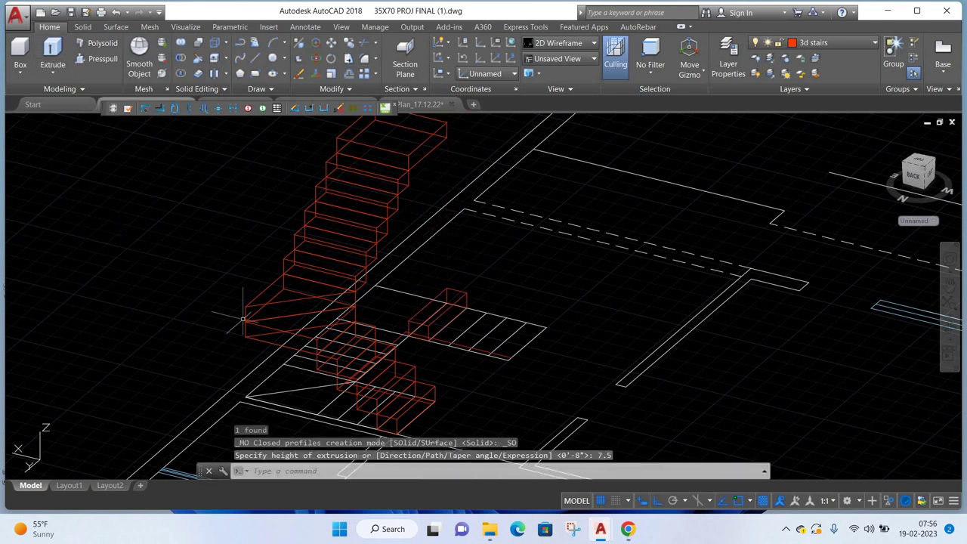
pyautogui.click(412, 317)
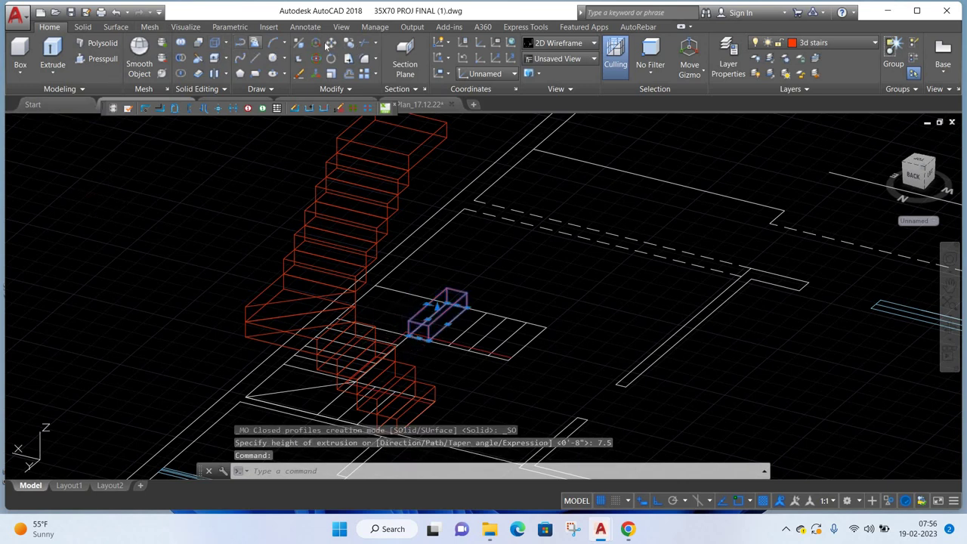
# - Move the new step box up onto the top of the stairs above the landing
pyautogui.write('m')
pyautogui.press('Return')
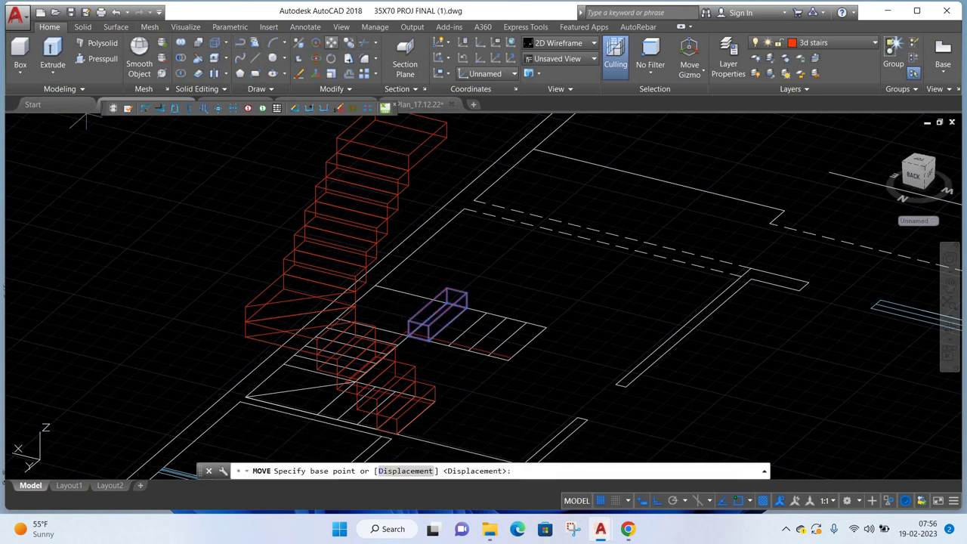
pyautogui.scroll(1, 398, 333)
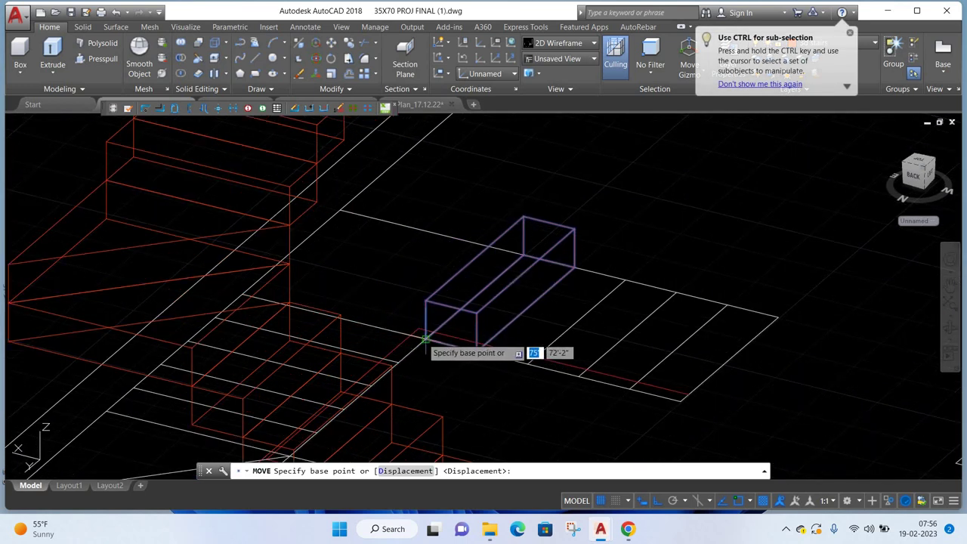
pyautogui.scroll(5, 425, 340)
pyautogui.click(425, 340)
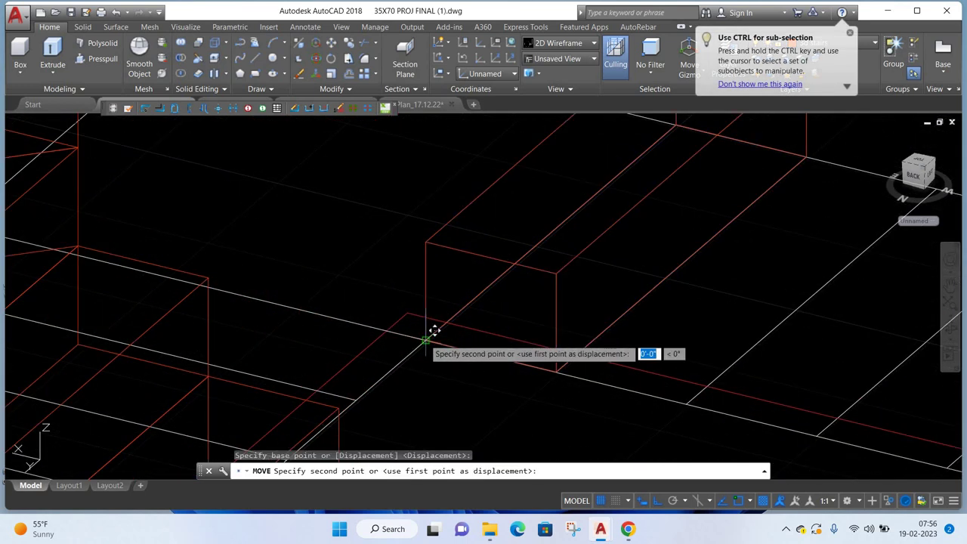
pyautogui.scroll(-6, 431, 334)
pyautogui.click(432, 154)
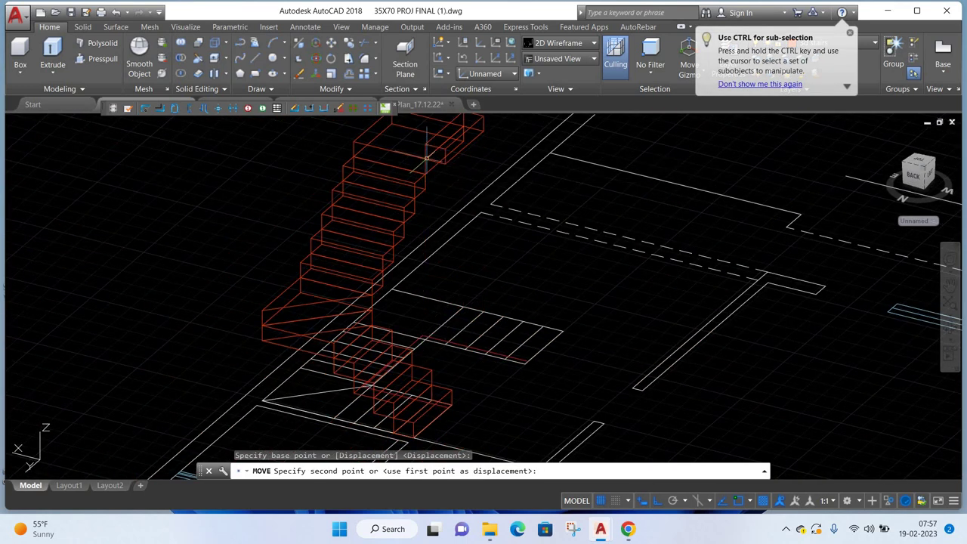
pyautogui.moveTo(420, 276)
pyautogui.keyDown('shift'); pyautogui.mouseDown(button='middle')
pyautogui.moveTo(308, 307)
pyautogui.moveTo(207, 305)
pyautogui.mouseUp(button='middle'); pyautogui.keyUp('shift')
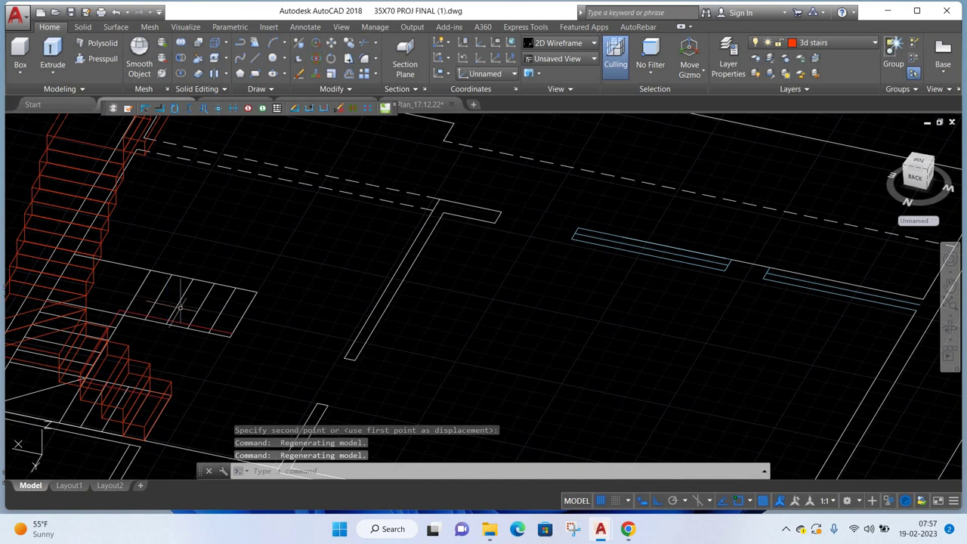
pyautogui.keyDown('shift'); pyautogui.moveTo(331, 312); pyautogui.dragTo(302, 276, button='middle'); pyautogui.keyUp('shift')
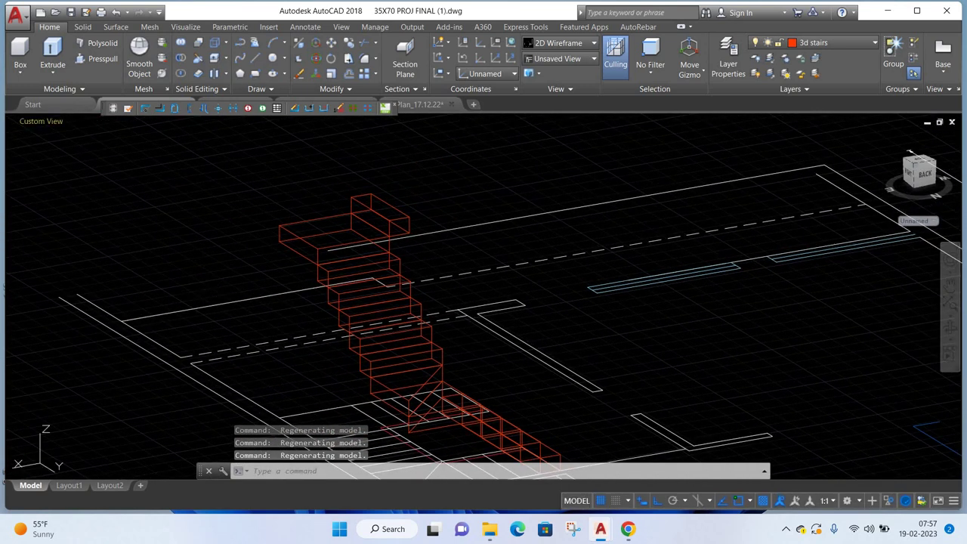
pyautogui.click(382, 195)
pyautogui.write('co')
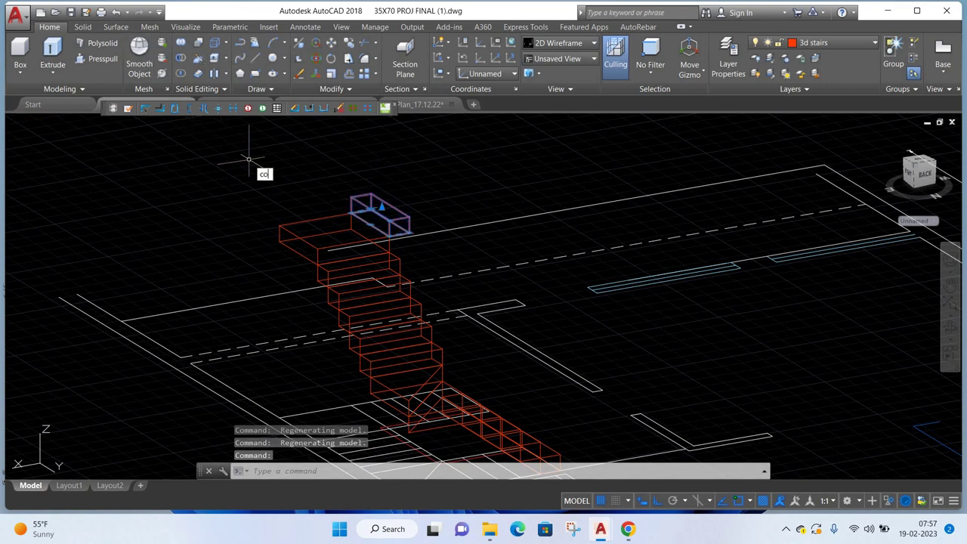
# - Copy the top step box twice above itself to extend the red staircase's final flight
pyautogui.press('Return')
pyautogui.scroll(2, 408, 245)
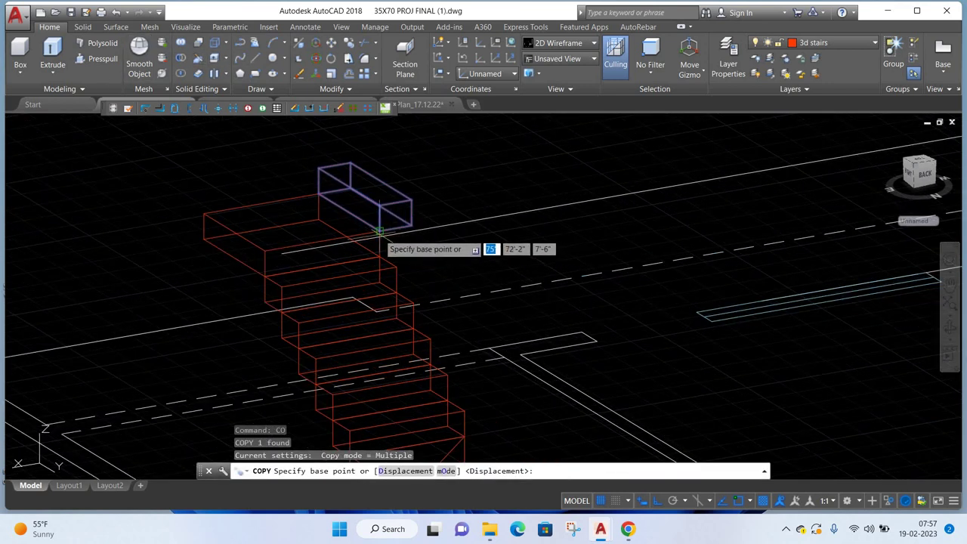
pyautogui.click(379, 231)
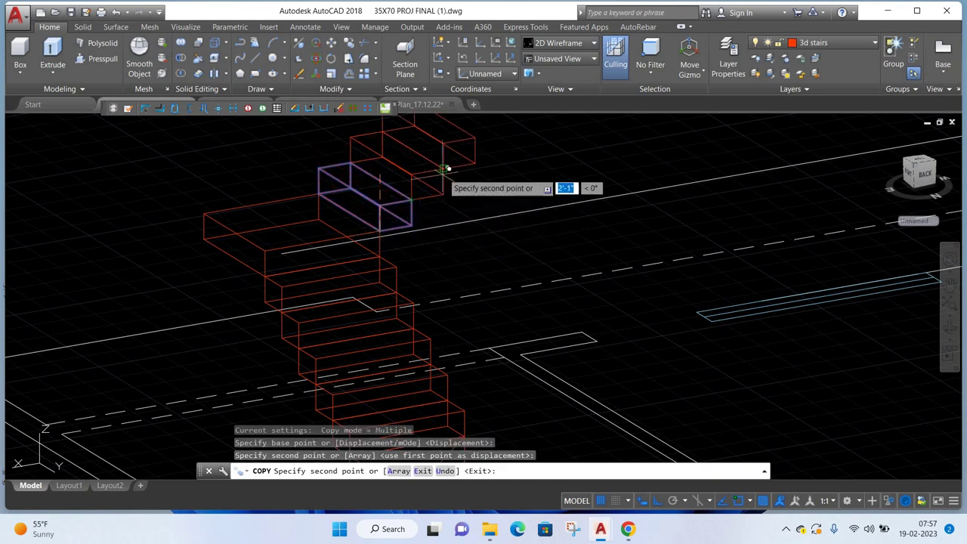
pyautogui.click(453, 158)
pyautogui.moveTo(453, 158)
pyautogui.mouseDown(button='middle')
pyautogui.moveTo(456, 179)
pyautogui.moveTo(430, 215)
pyautogui.mouseUp(button='middle')
pyautogui.click(419, 212)
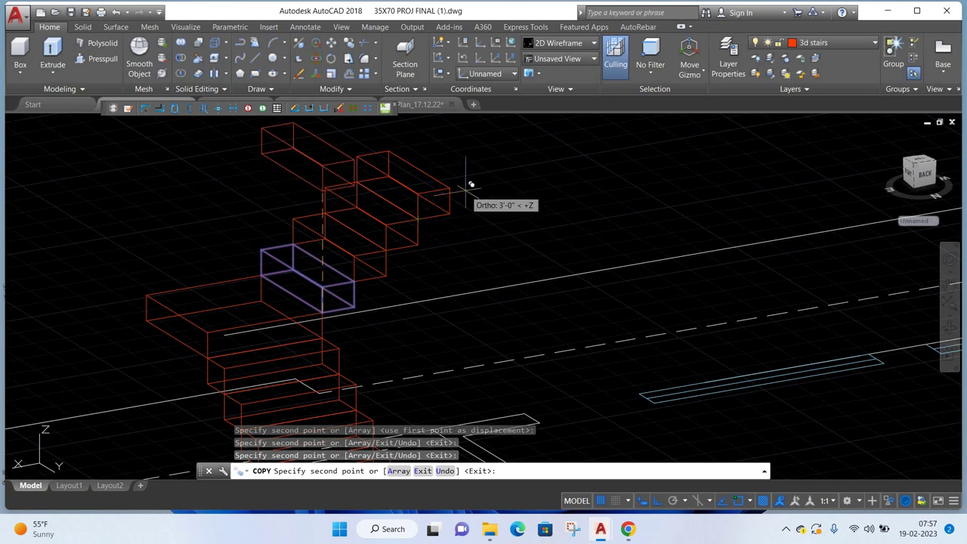
pyautogui.rightClick(494, 160)
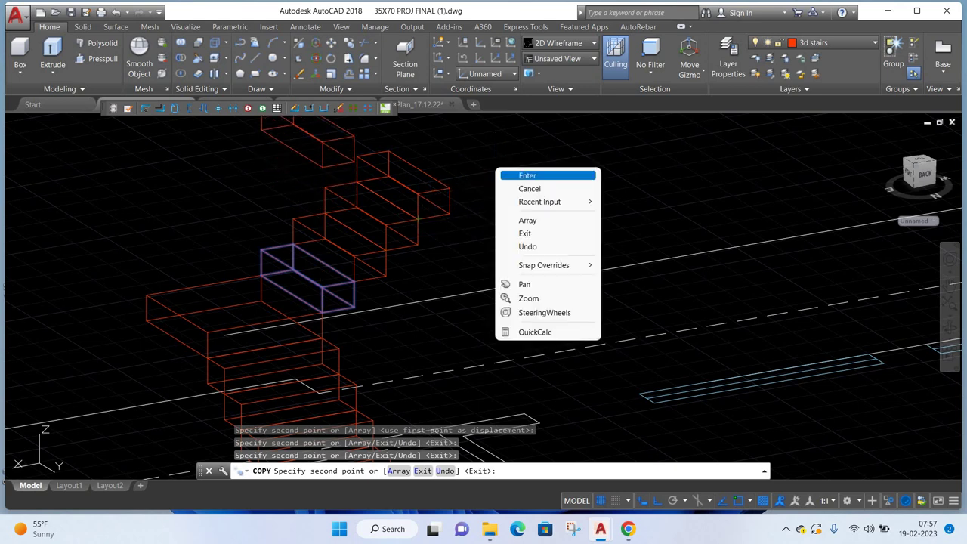
pyautogui.click(513, 176)
pyautogui.scroll(-2, 423, 212)
pyautogui.moveTo(471, 217); pyautogui.dragTo(434, 220, button='middle')
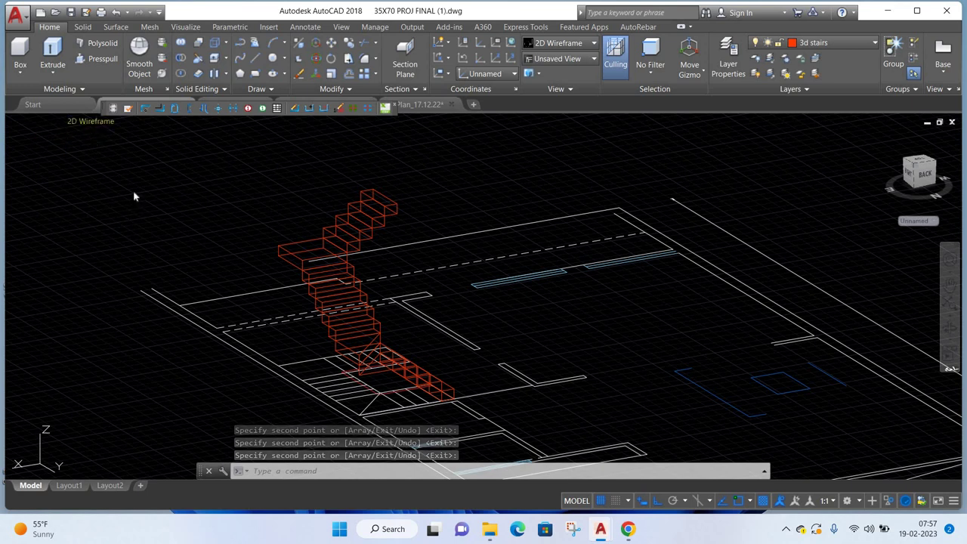
# - Switch the viewport to the Realistic visual style and orbit around the stairs
pyautogui.click(89, 121)
pyautogui.click(133, 190)
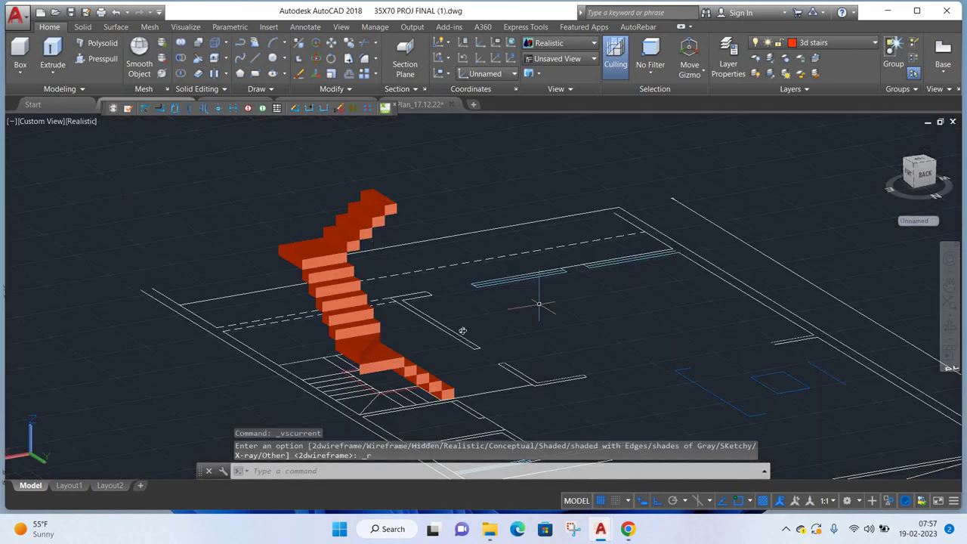
pyautogui.keyDown('shift'); pyautogui.moveTo(441, 329); pyautogui.dragTo(355, 332, button='middle'); pyautogui.keyUp('shift')
pyautogui.moveTo(470, 330)
pyautogui.keyDown('shift'); pyautogui.mouseDown(button='middle')
pyautogui.moveTo(493, 345)
pyautogui.moveTo(381, 317)
pyautogui.mouseUp(button='middle'); pyautogui.keyUp('shift')
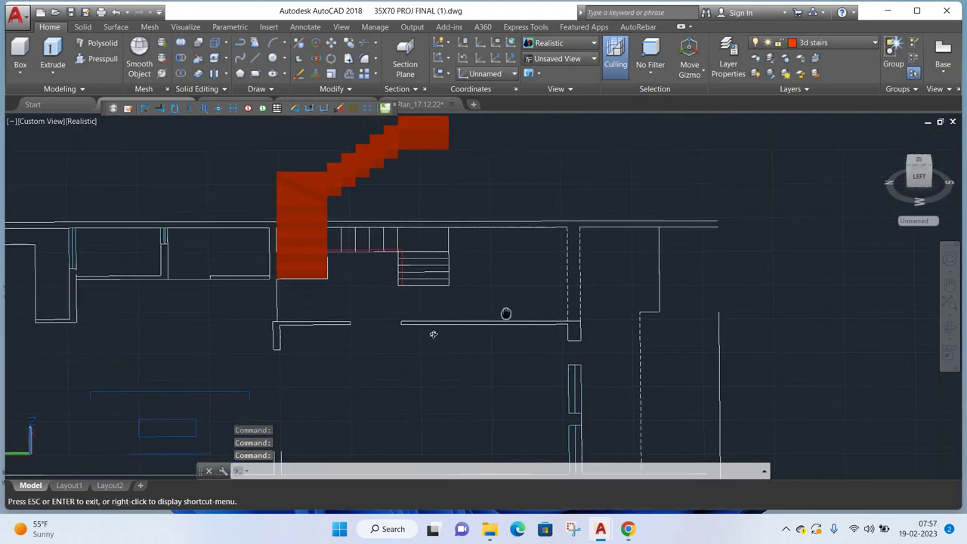
pyautogui.moveTo(345, 292)
pyautogui.keyDown('shift'); pyautogui.mouseDown(button='middle')
pyautogui.moveTo(380, 314)
pyautogui.moveTo(401, 181)
pyautogui.mouseUp(button='middle'); pyautogui.keyUp('shift')
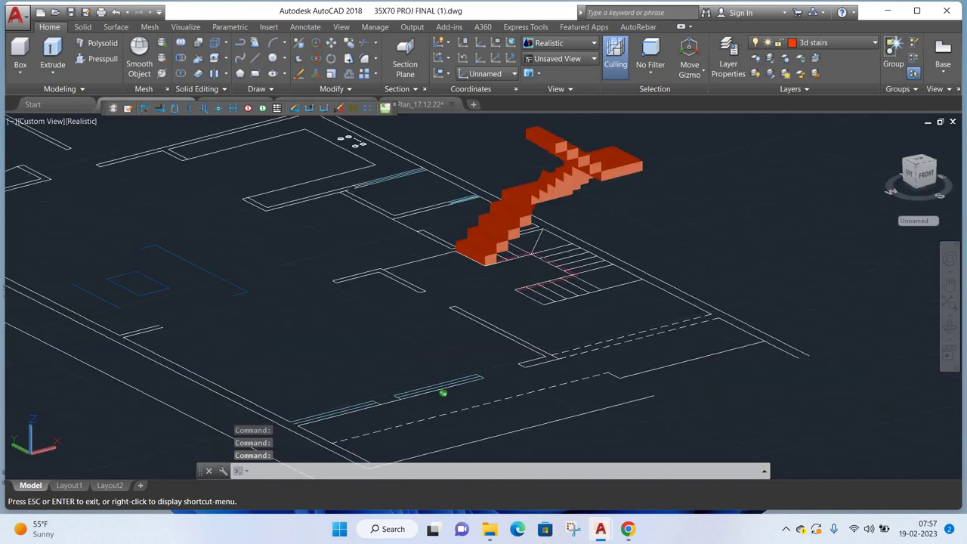
# - Turn the 3d wall layer back on so yellow walls surround the staircase
pyautogui.click(827, 42)
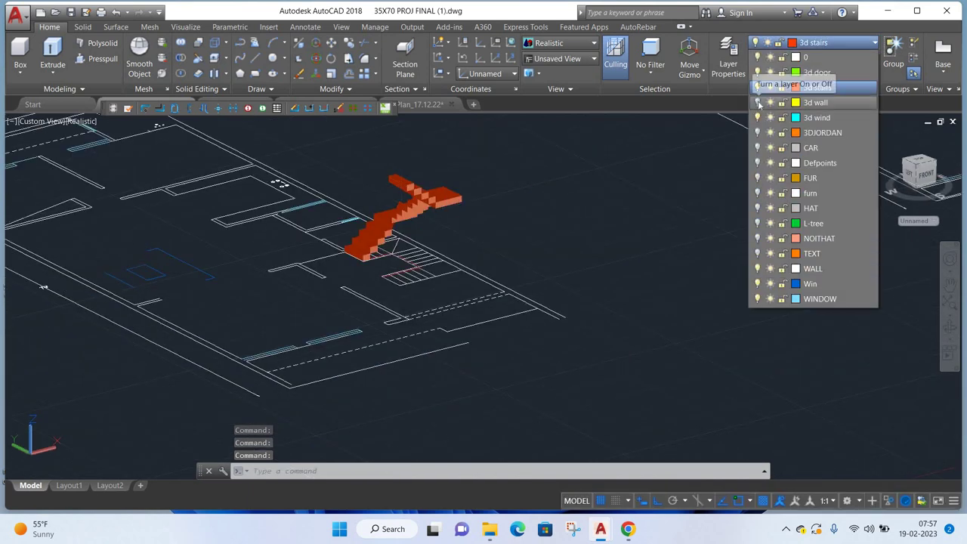
pyautogui.click(759, 102)
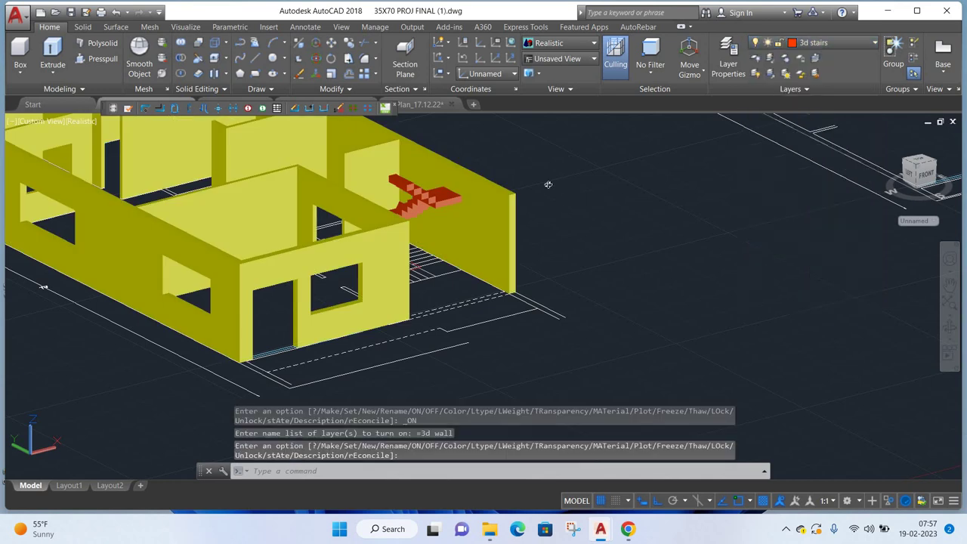
pyautogui.moveTo(546, 184)
pyautogui.keyDown('shift'); pyautogui.mouseDown(button='middle')
pyautogui.moveTo(528, 167)
pyautogui.moveTo(569, 191)
pyautogui.moveTo(578, 215)
pyautogui.mouseUp(button='middle'); pyautogui.keyUp('shift')
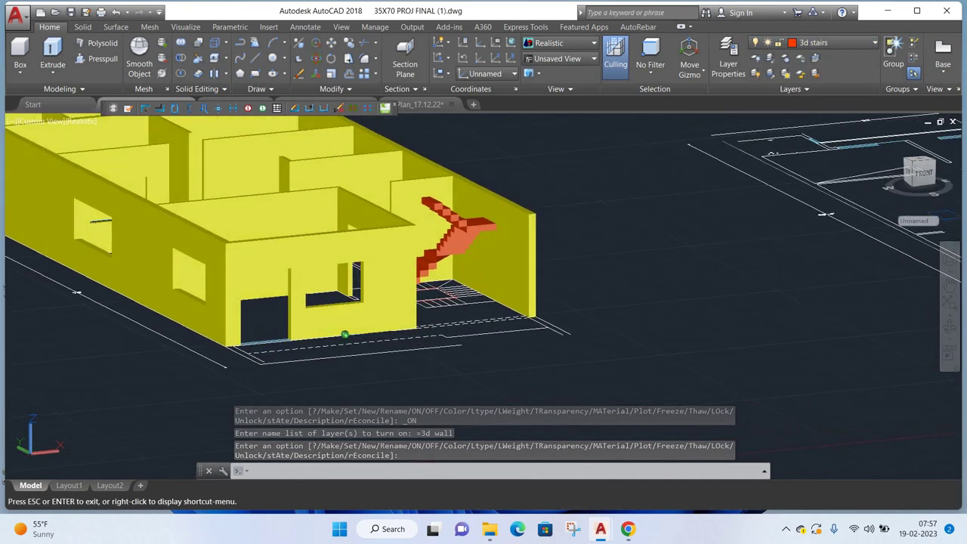
pyautogui.press('Return')
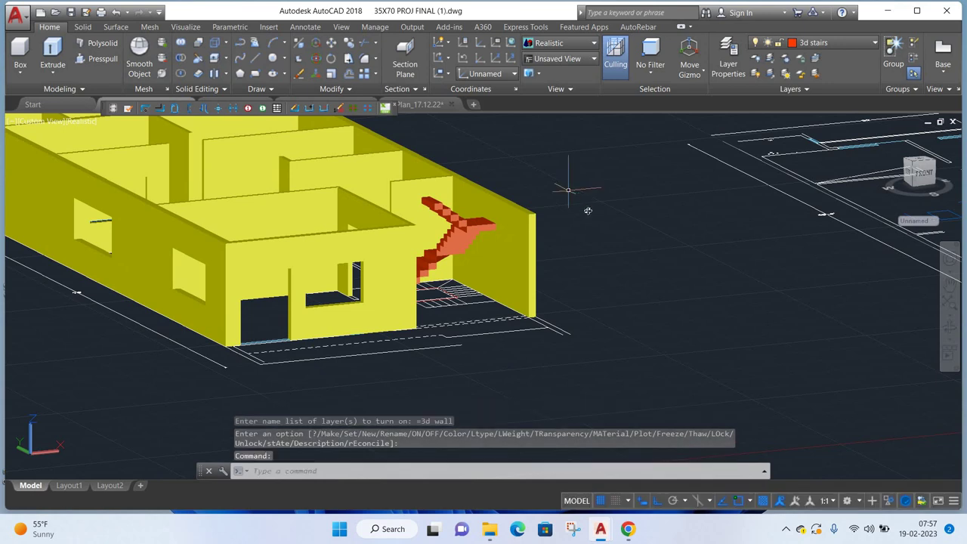
pyautogui.keyDown('shift'); pyautogui.moveTo(601, 238); pyautogui.dragTo(44, 295, button='middle'); pyautogui.keyUp('shift')
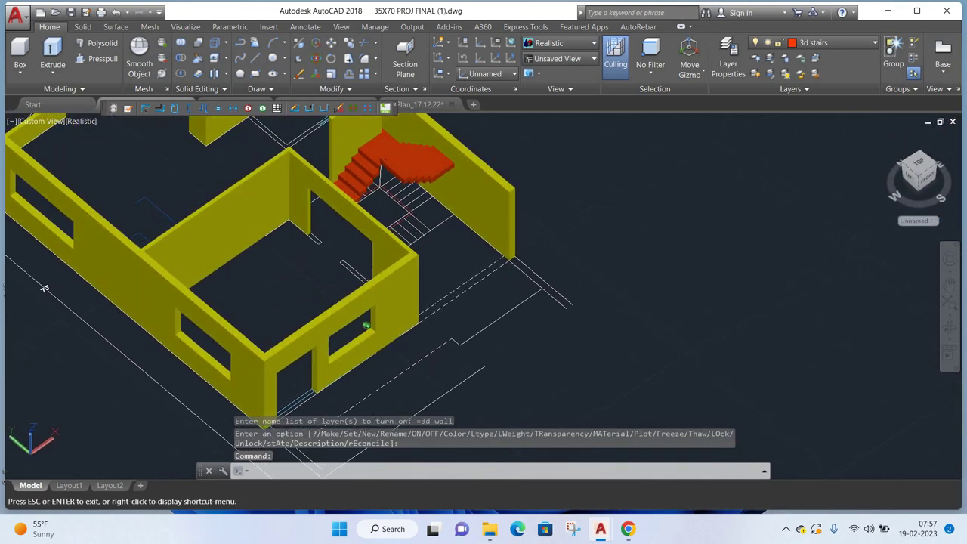
pyautogui.scroll(-3, 605, 210)
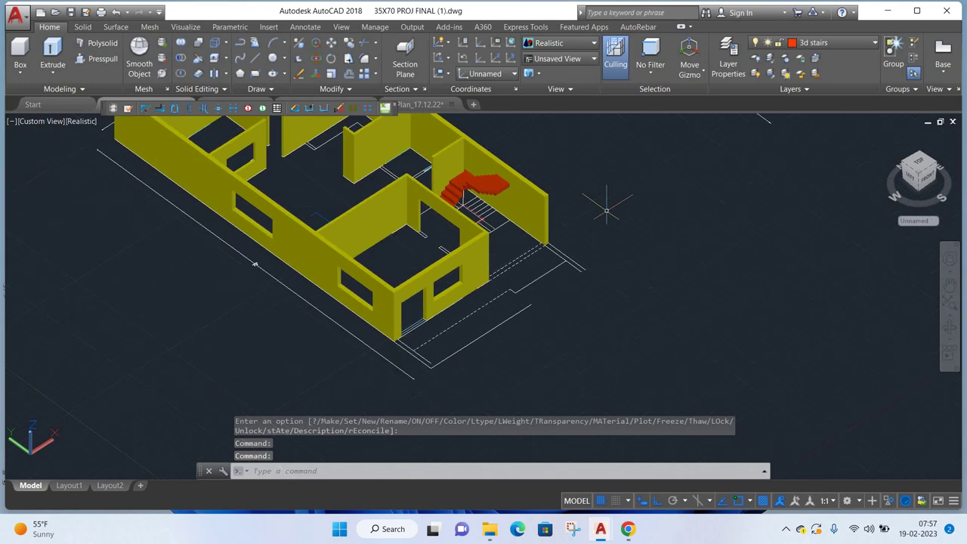
pyautogui.moveTo(609, 209); pyautogui.dragTo(621, 265, button='middle')
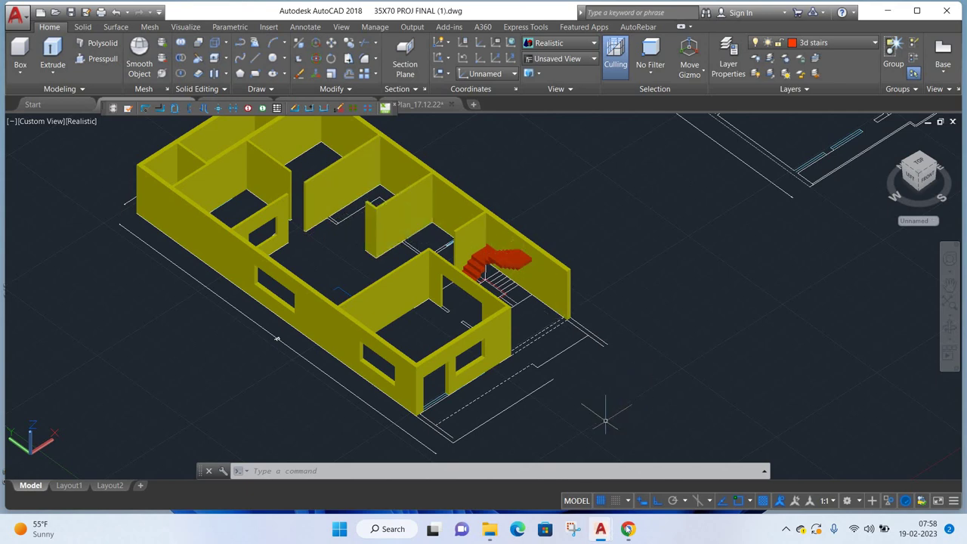
# - Admit the waiting participant, stop presenting, pin your own tile and open the in-call chat
pyautogui.click(552, 461)
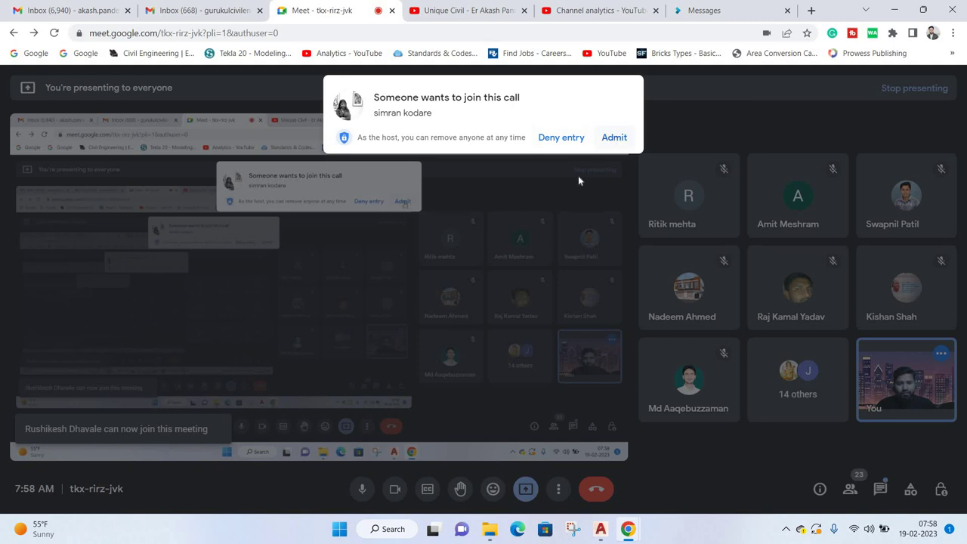
pyautogui.click(614, 136)
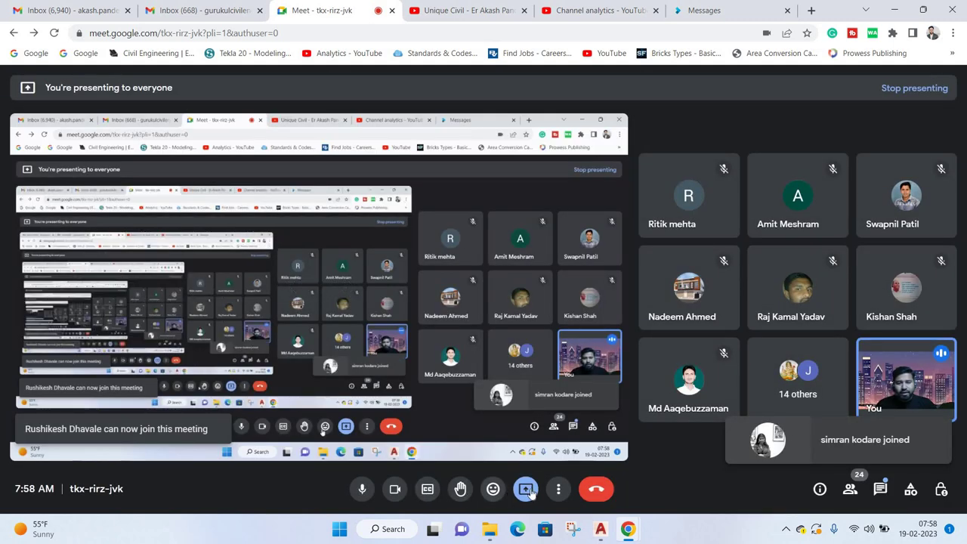
pyautogui.click(525, 489)
pyautogui.click(581, 448)
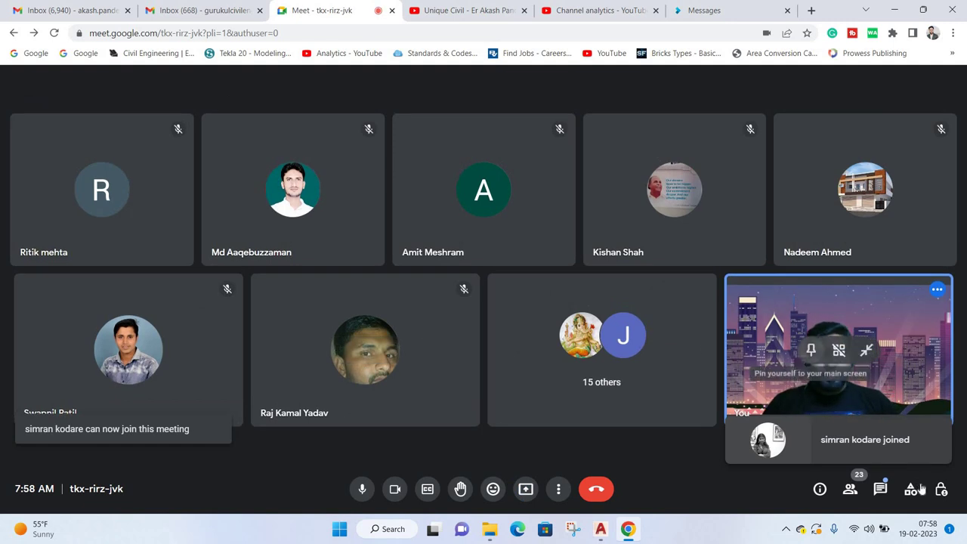
pyautogui.click(810, 345)
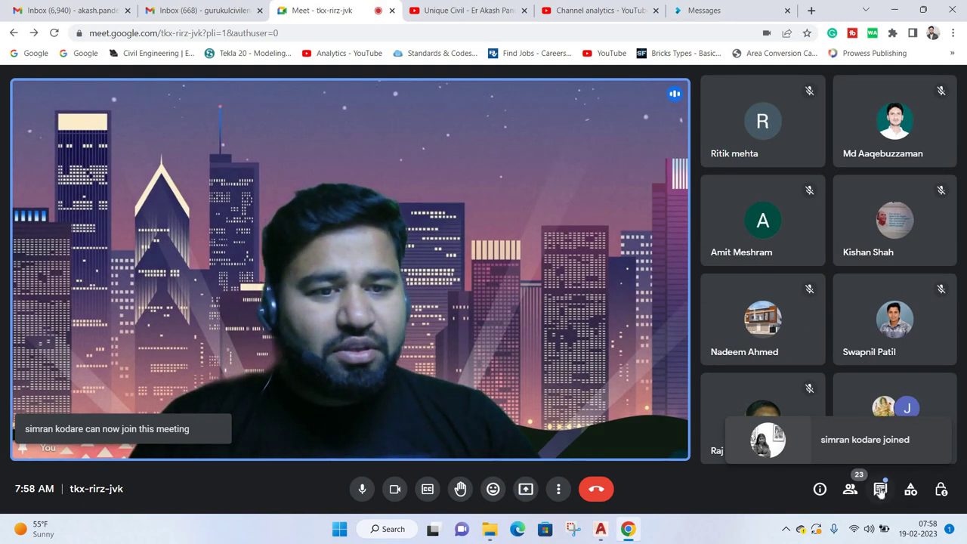
pyautogui.click(881, 489)
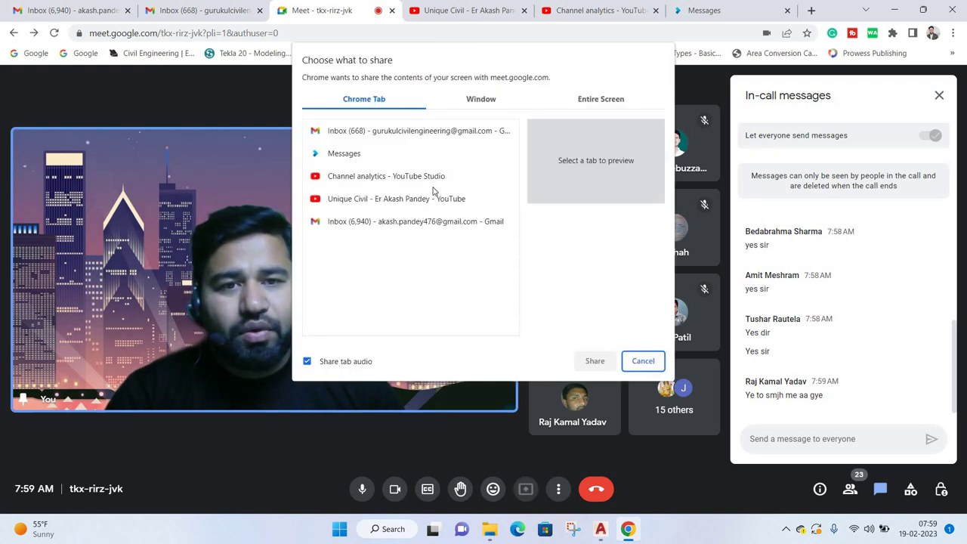
# - Share the entire screen again, admit the next participant, and minimize Chrome to reveal AutoCAD
pyautogui.click(598, 99)
pyautogui.click(595, 360)
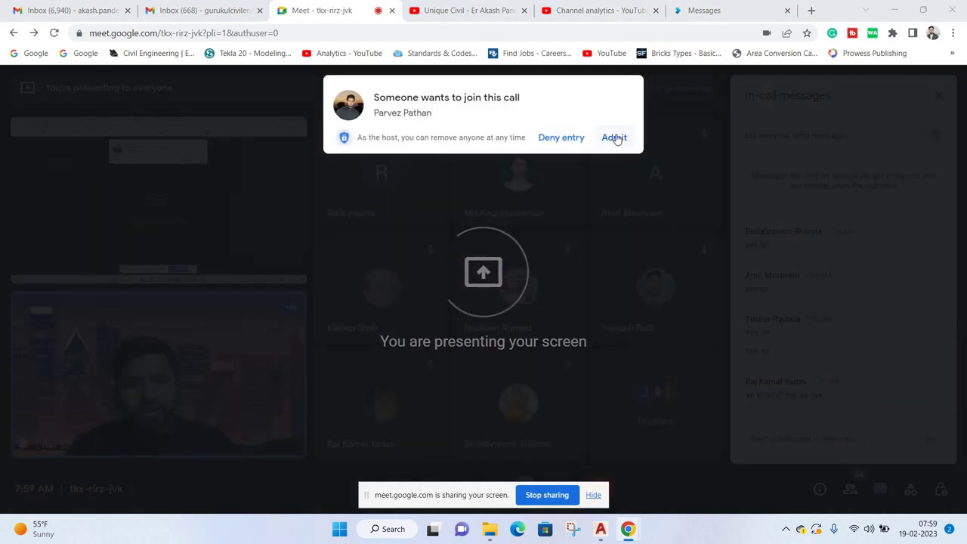
pyautogui.click(616, 137)
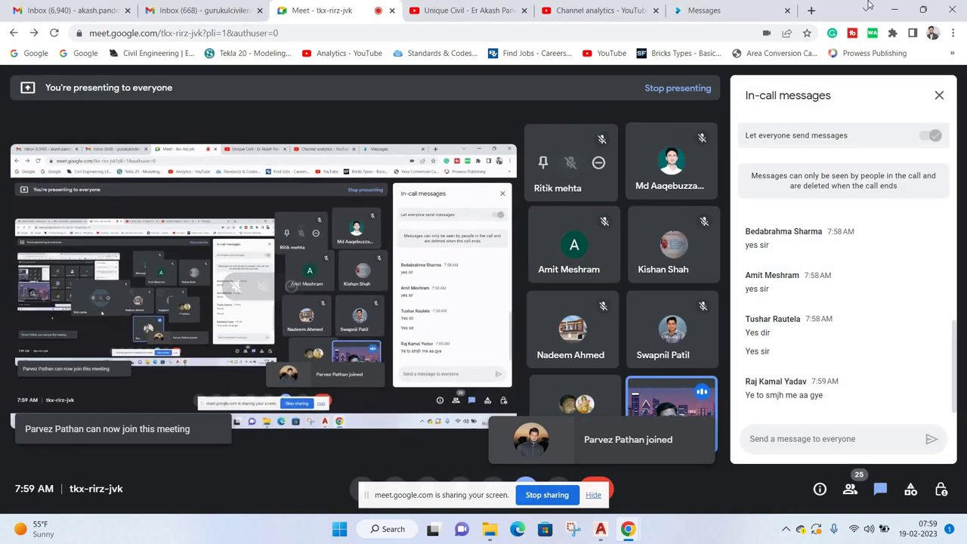
pyautogui.click(894, 5)
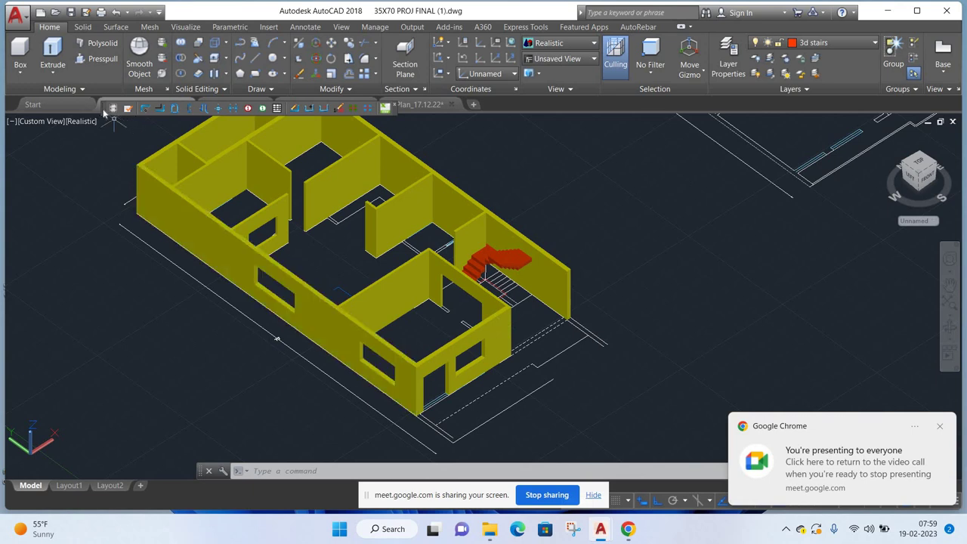
# - Switch to the 3d project drawing tab and keep the Realistic visual style
pyautogui.moveTo(530, 111); pyautogui.dragTo(555, 205)
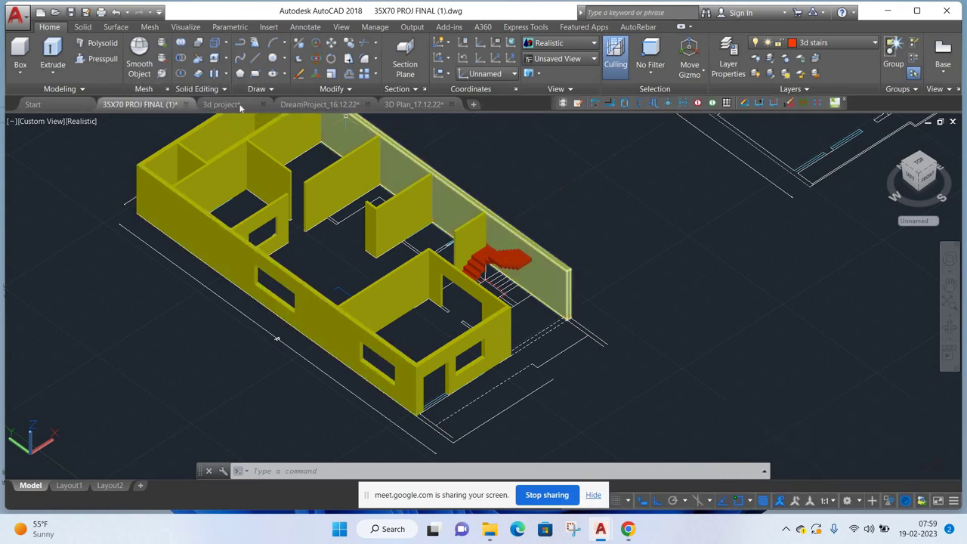
pyautogui.click(231, 107)
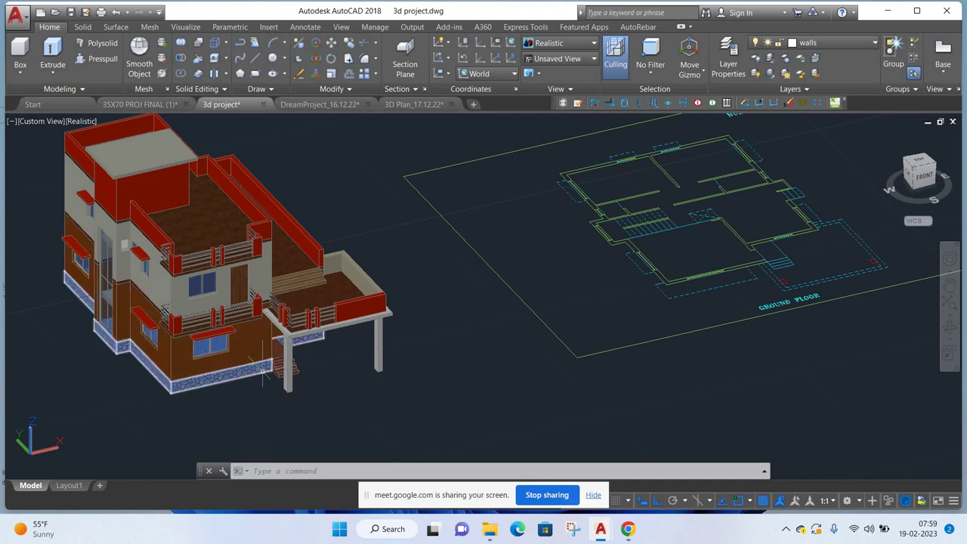
pyautogui.click(83, 122)
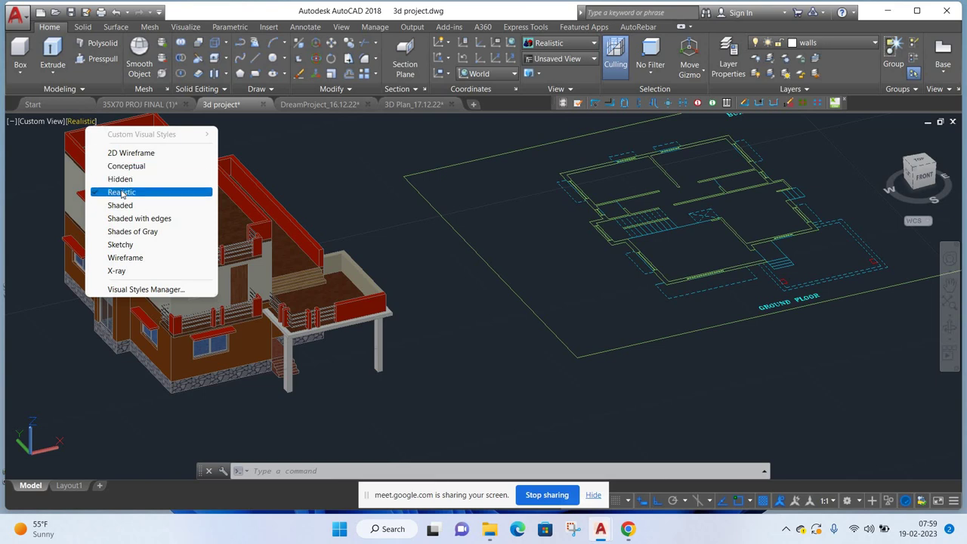
pyautogui.click(121, 192)
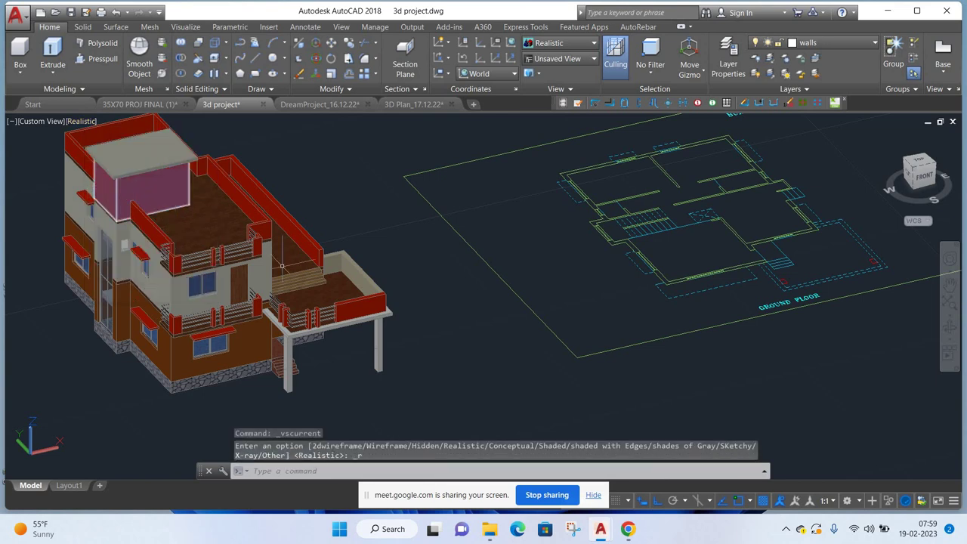
# - Pan and zoom to show both floor plans with the 3D house model beside them
pyautogui.moveTo(436, 315); pyautogui.dragTo(568, 344, button='middle')
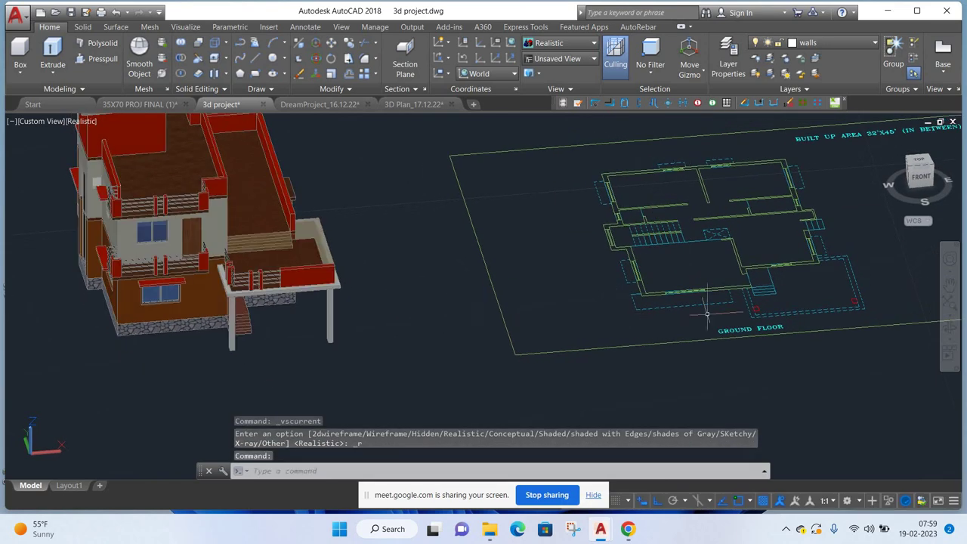
pyautogui.press('Escape')
pyautogui.scroll(2, 710, 289)
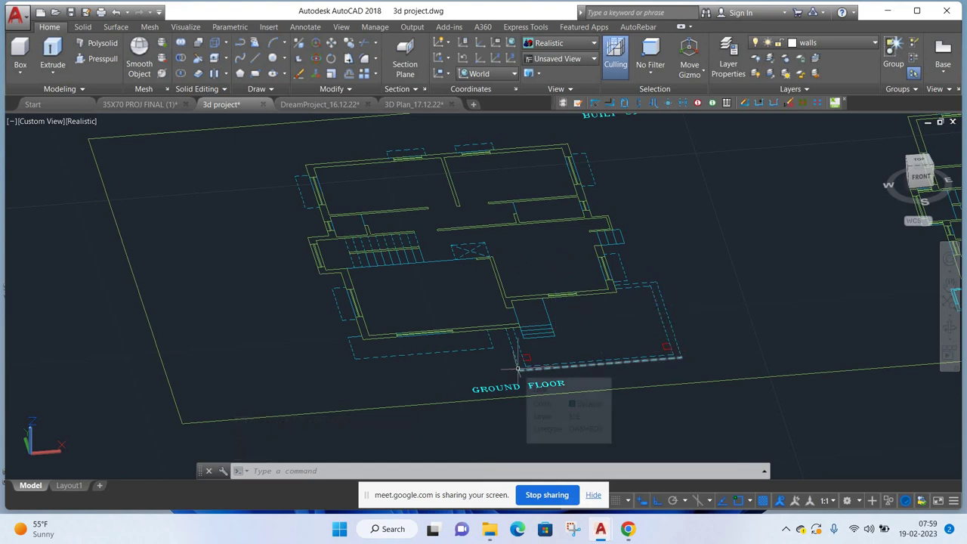
pyautogui.scroll(-4, 518, 369)
pyautogui.moveTo(630, 319); pyautogui.dragTo(414, 322, button='middle')
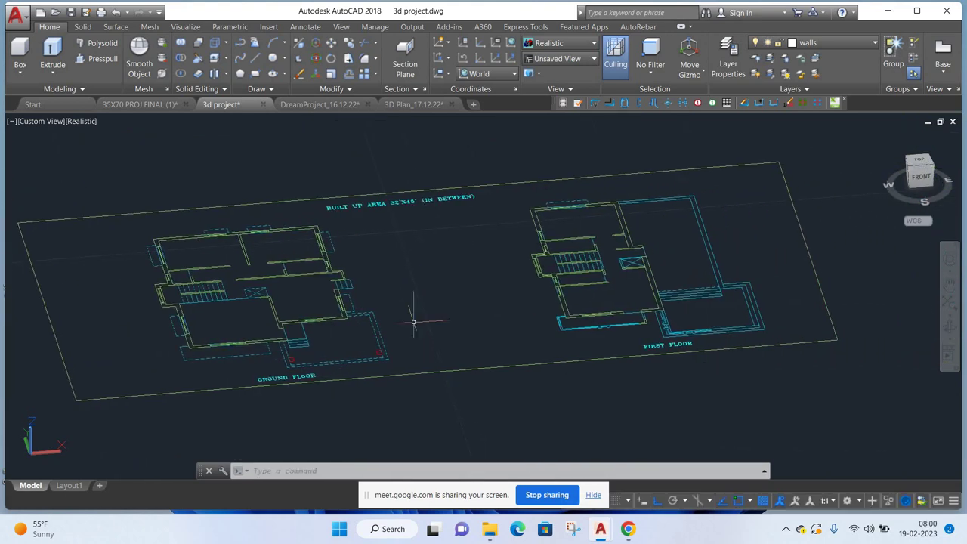
pyautogui.scroll(2, 702, 264)
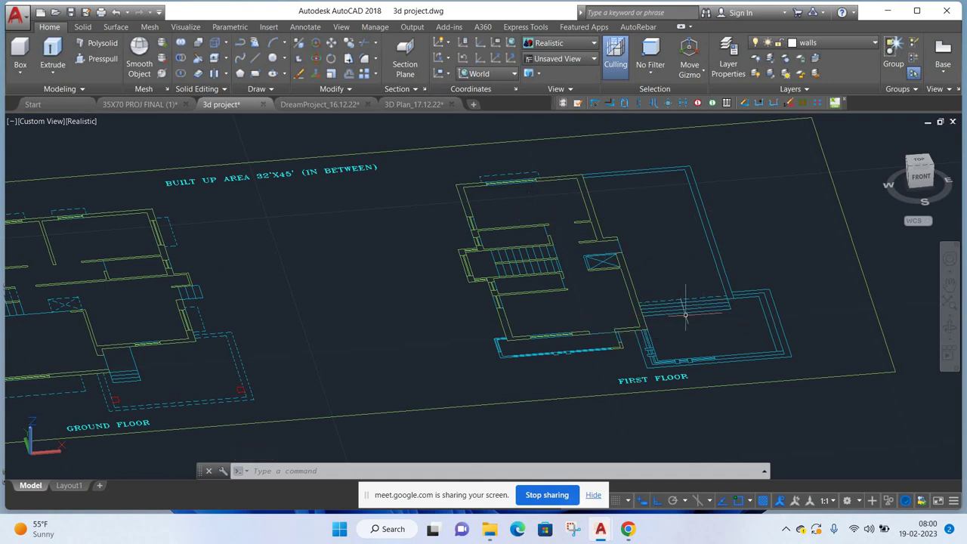
pyautogui.scroll(-2, 685, 314)
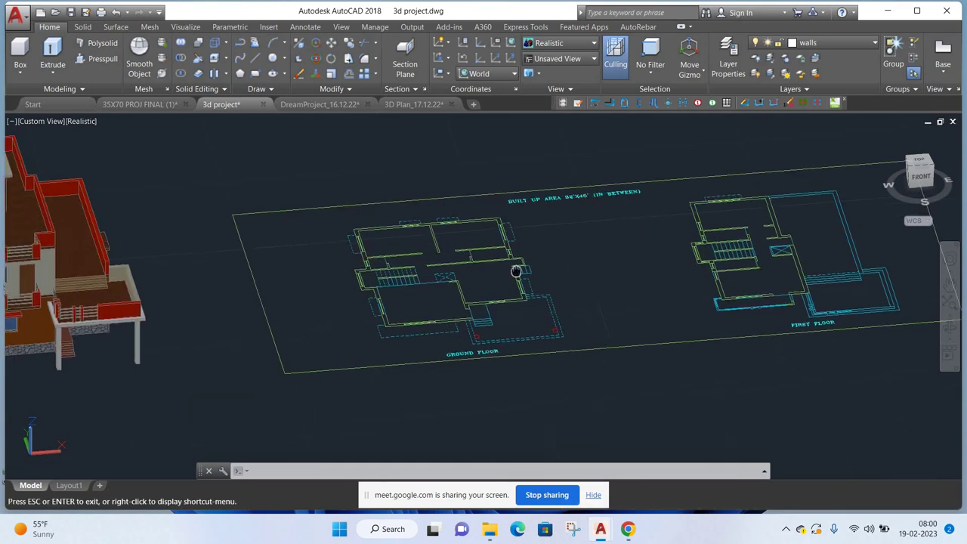
pyautogui.moveTo(194, 325); pyautogui.dragTo(436, 287, button='middle')
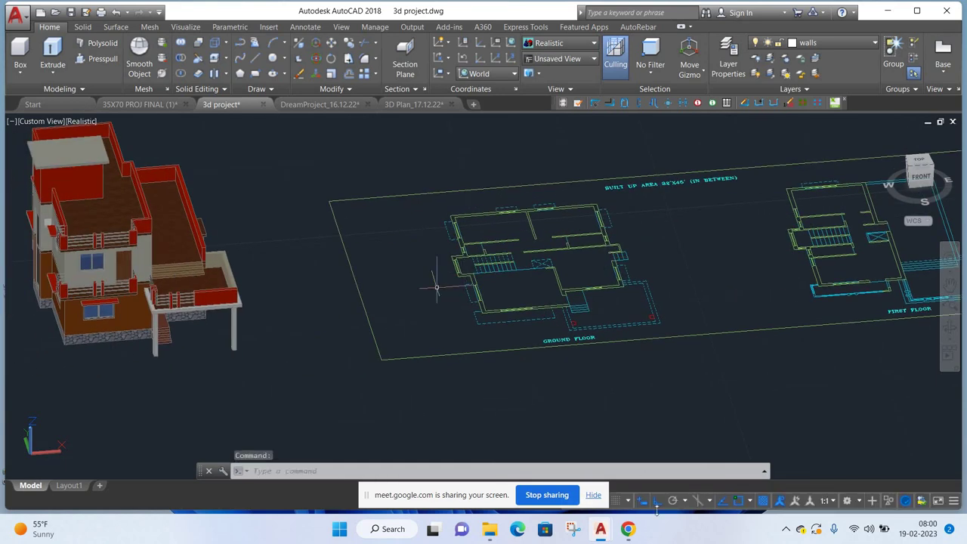
# - Admit the waiting participant in the Google Meet call and return to AutoCAD
pyautogui.moveTo(628, 529)
pyautogui.click(558, 463)
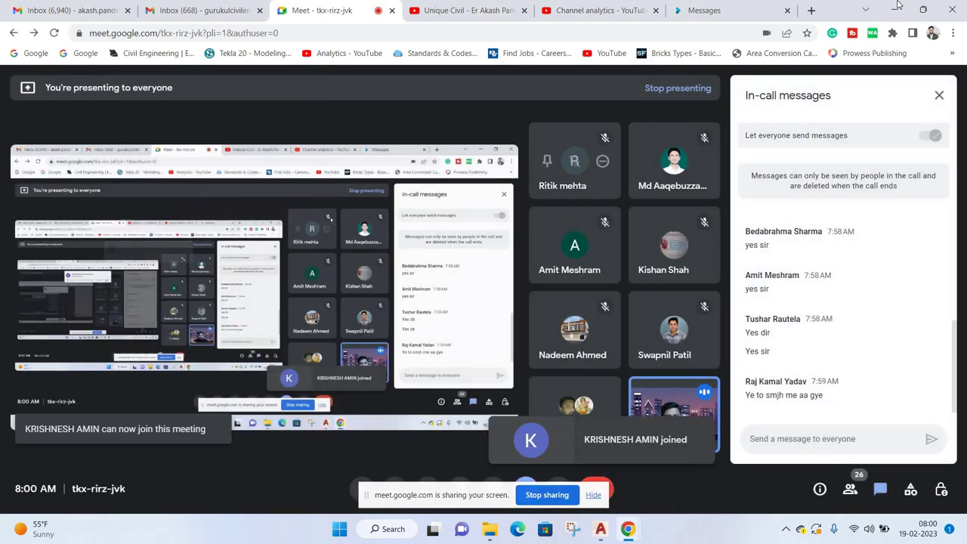
pyautogui.click(894, 9)
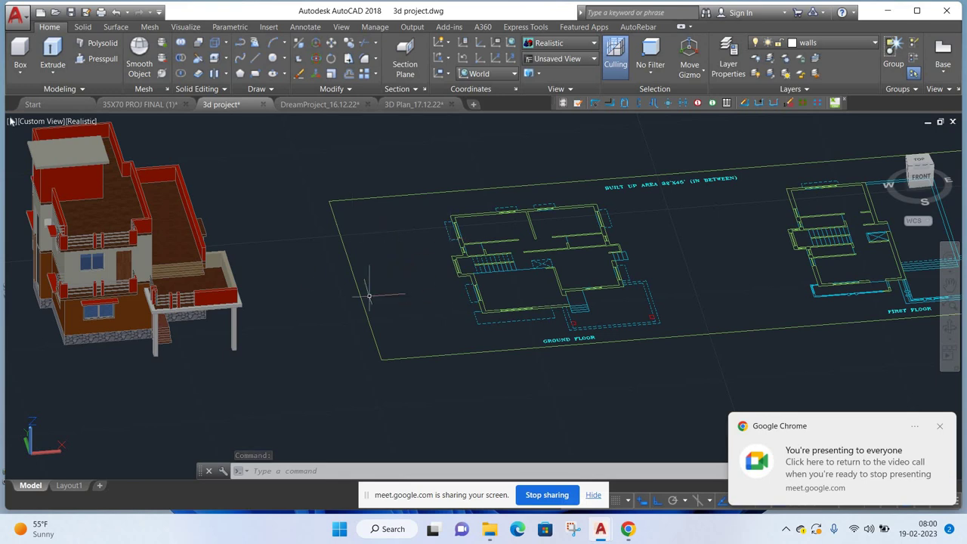
# - Set the model to the Front view, then run ZOOM Extents and ZOOM All
pyautogui.moveTo(33, 120); pyautogui.dragTo(139, 125, button='middle')
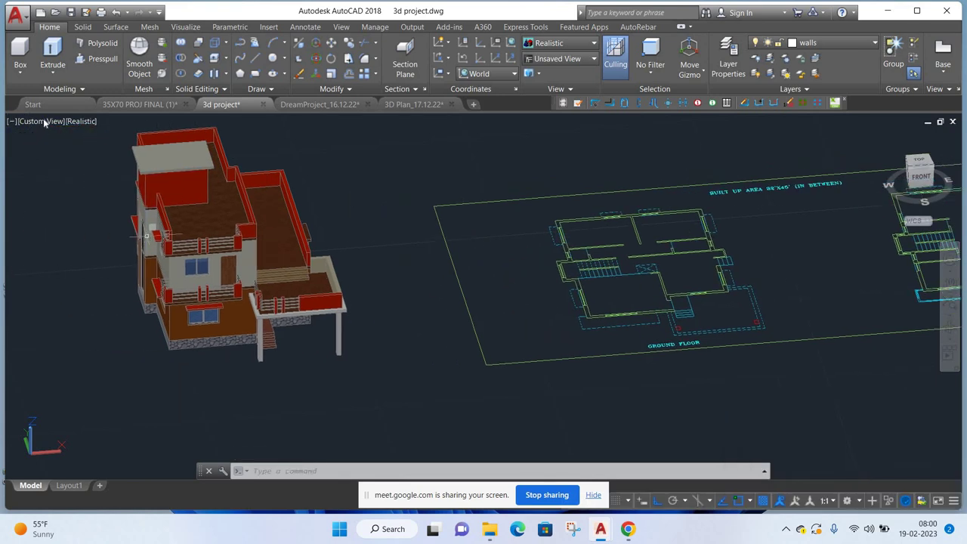
pyautogui.click(43, 120)
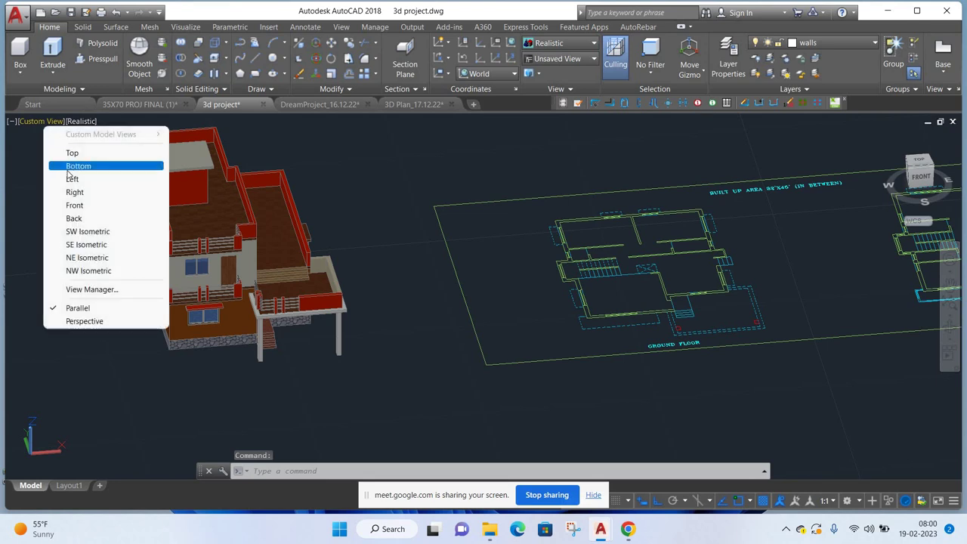
pyautogui.click(76, 204)
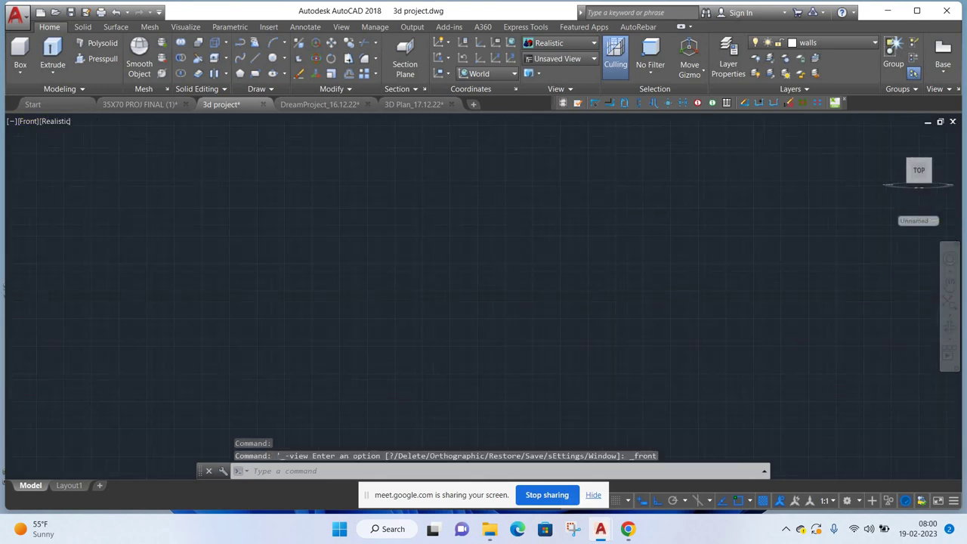
pyautogui.write('z')
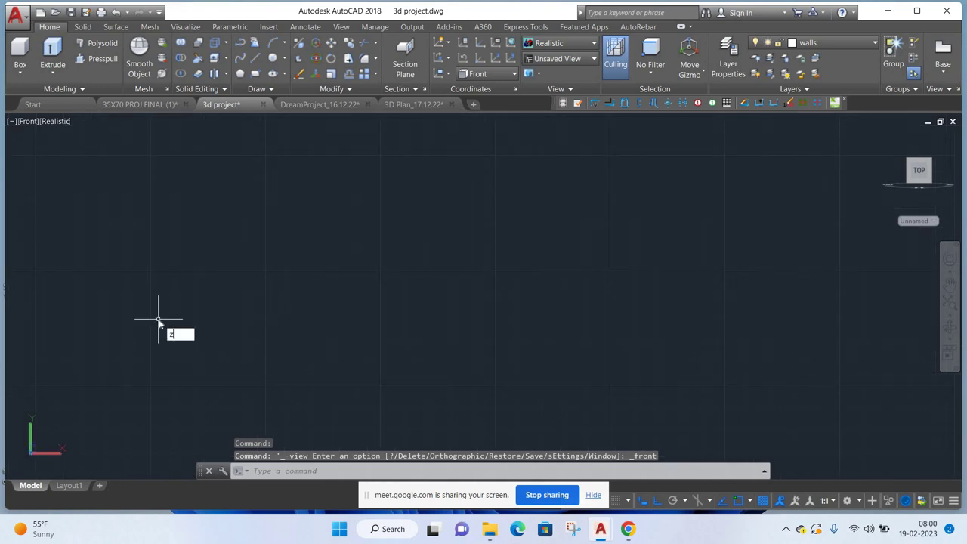
pyautogui.press('Return')
pyautogui.write('e')
pyautogui.press('Return')
pyautogui.write('a')
pyautogui.press('Return')
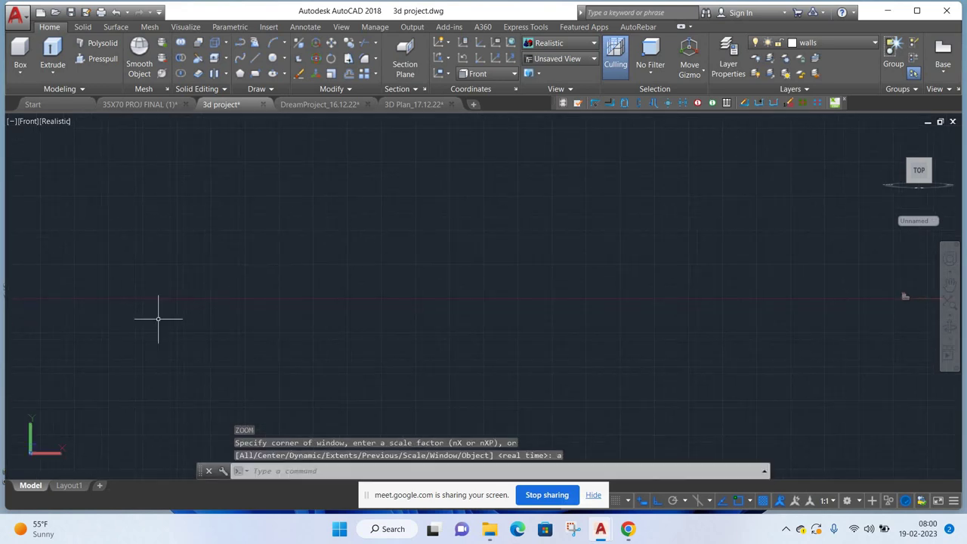
# - Recentre the view and zoom to the extents of all objects
pyautogui.click(846, 184)
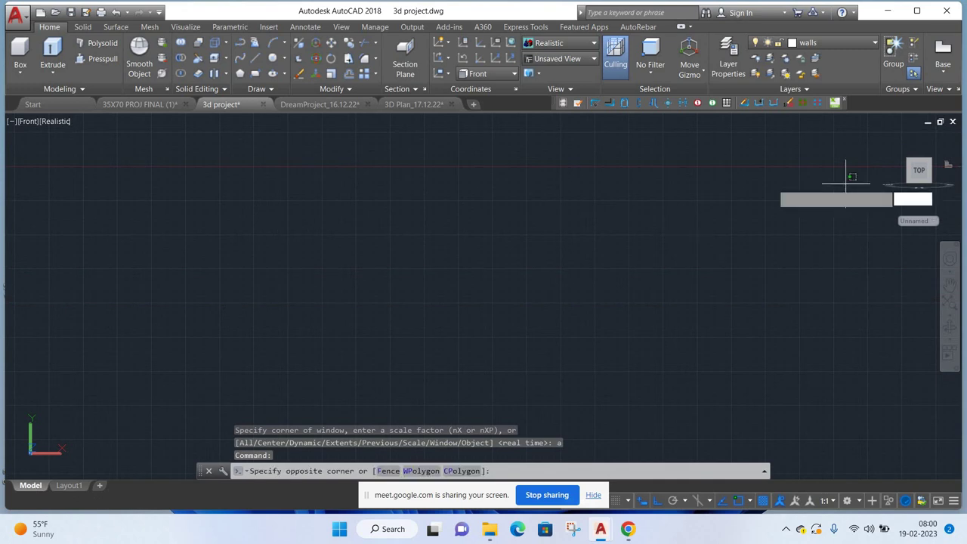
pyautogui.click(47, 477)
pyautogui.middleClick(219, 279)
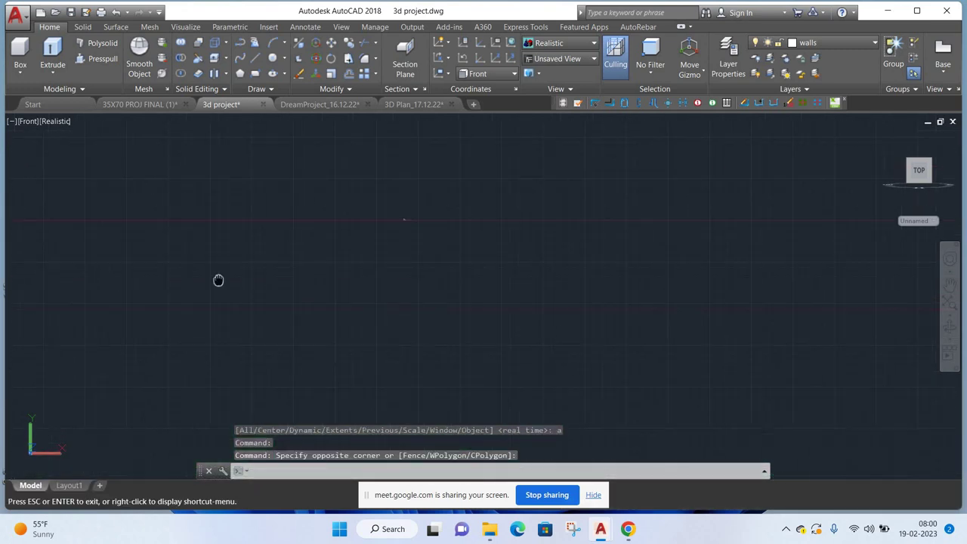
pyautogui.keyDown('shift'); pyautogui.moveTo(271, 267); pyautogui.dragTo(320, 257, button='middle'); pyautogui.keyUp('shift')
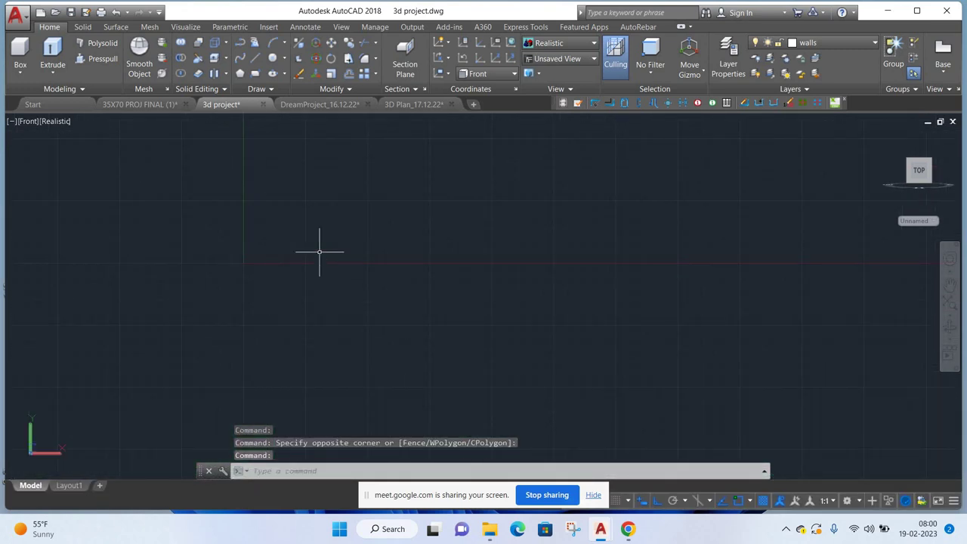
pyautogui.write('z')
pyautogui.press('Return')
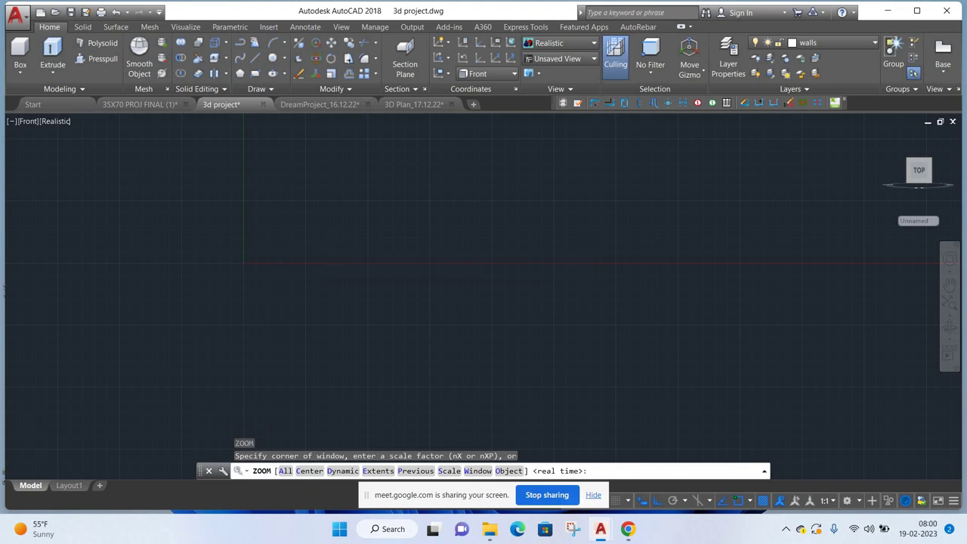
pyautogui.write('e')
pyautogui.press('Return')
pyautogui.click(494, 187)
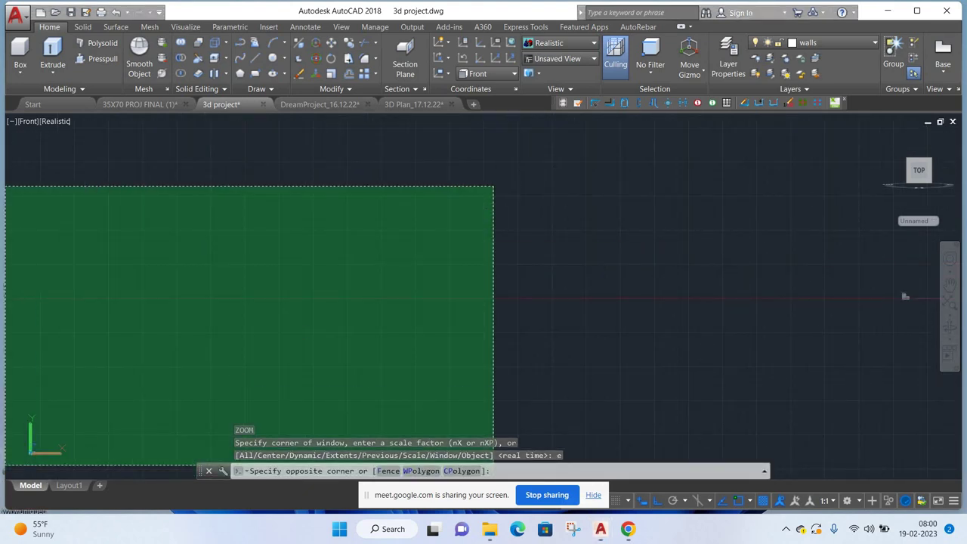
pyautogui.click(297, 331)
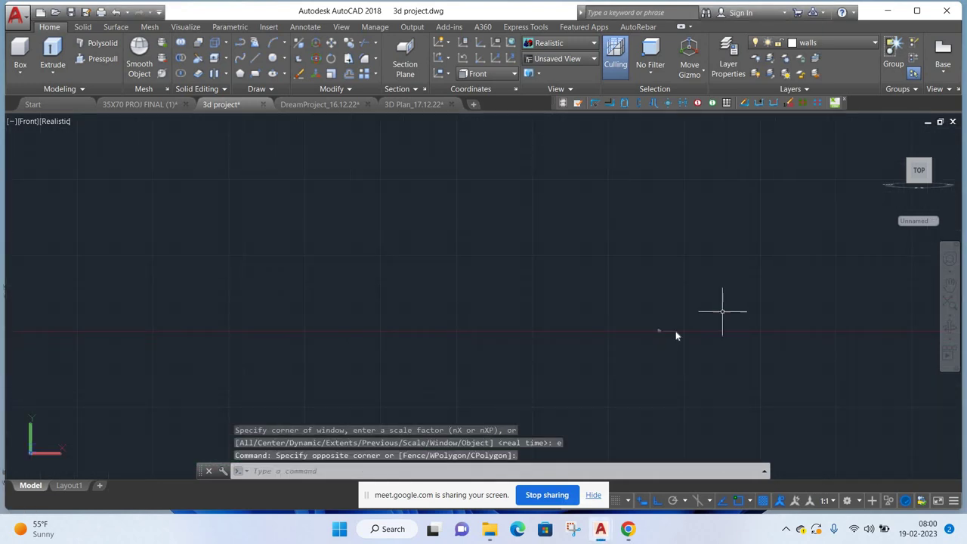
# - Window-select the tiny building, zoom in until it fills the drawing area, then clear the selection
pyautogui.click(719, 308)
pyautogui.click(626, 363)
pyautogui.scroll(1, 668, 335)
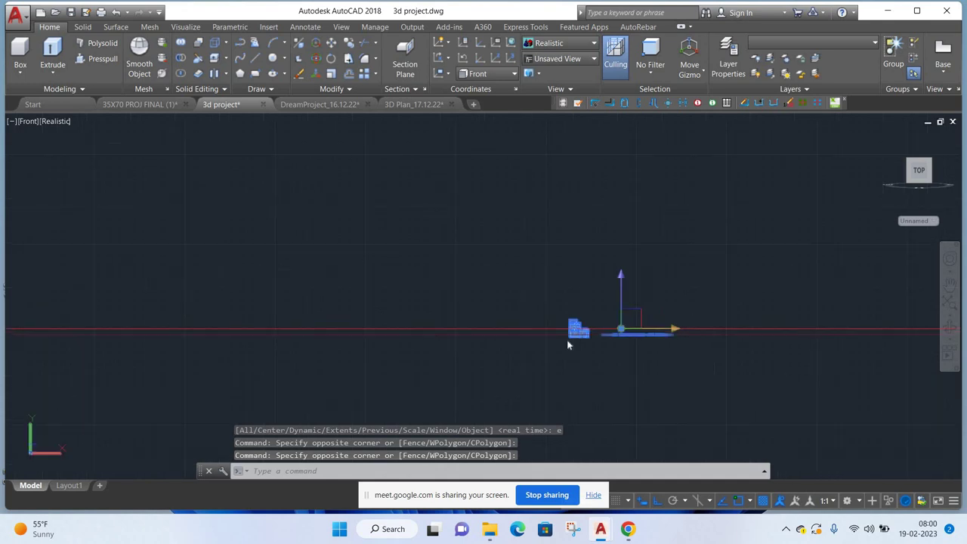
pyautogui.scroll(1, 567, 341)
pyautogui.scroll(1, 462, 328)
pyautogui.scroll(2, 420, 324)
pyautogui.scroll(3, 506, 340)
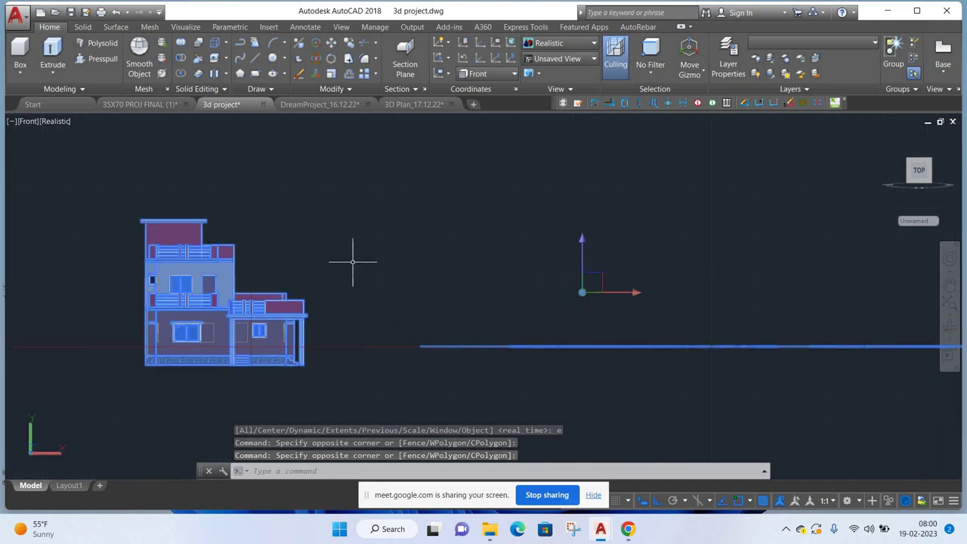
pyautogui.press('Escape')
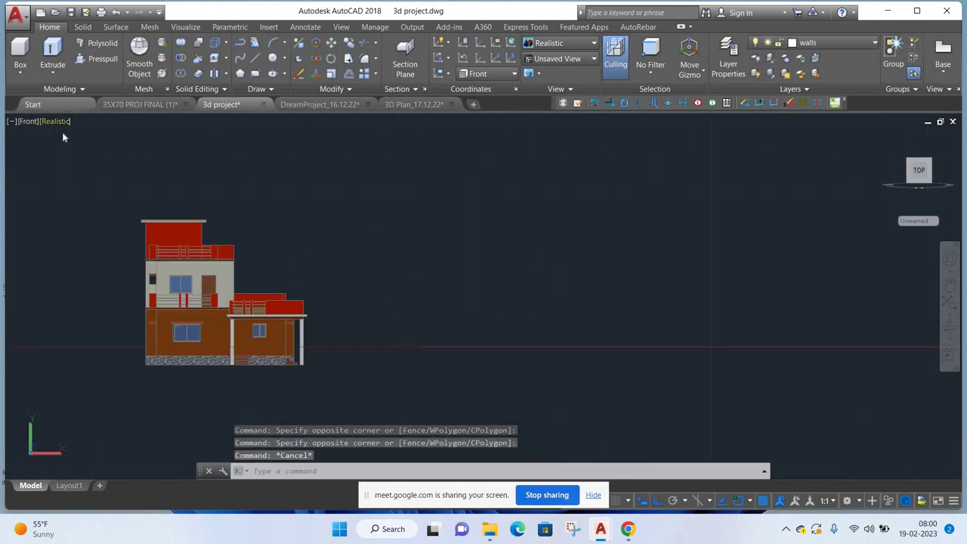
pyautogui.click(54, 122)
pyautogui.click(93, 152)
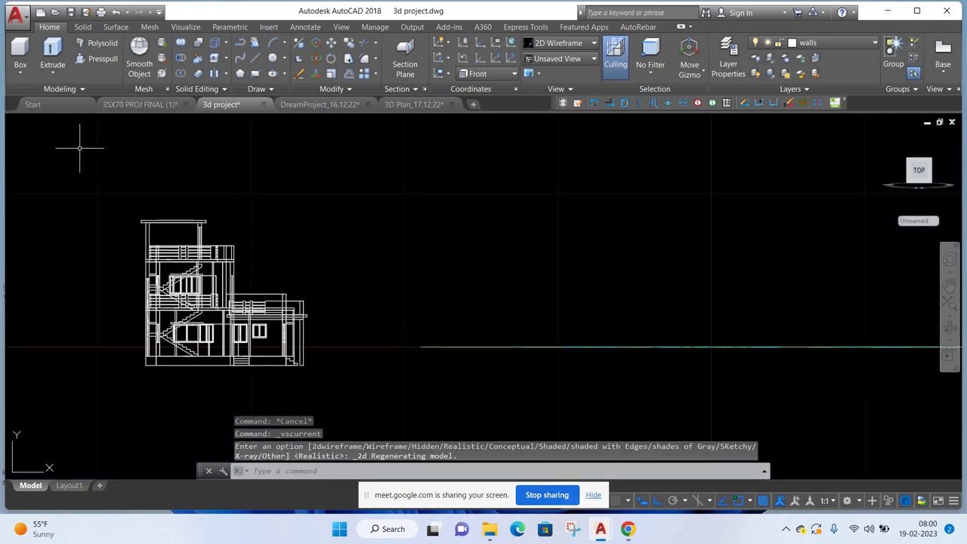
pyautogui.scroll(2, 73, 268)
pyautogui.moveTo(108, 277); pyautogui.dragTo(119, 272, button='middle')
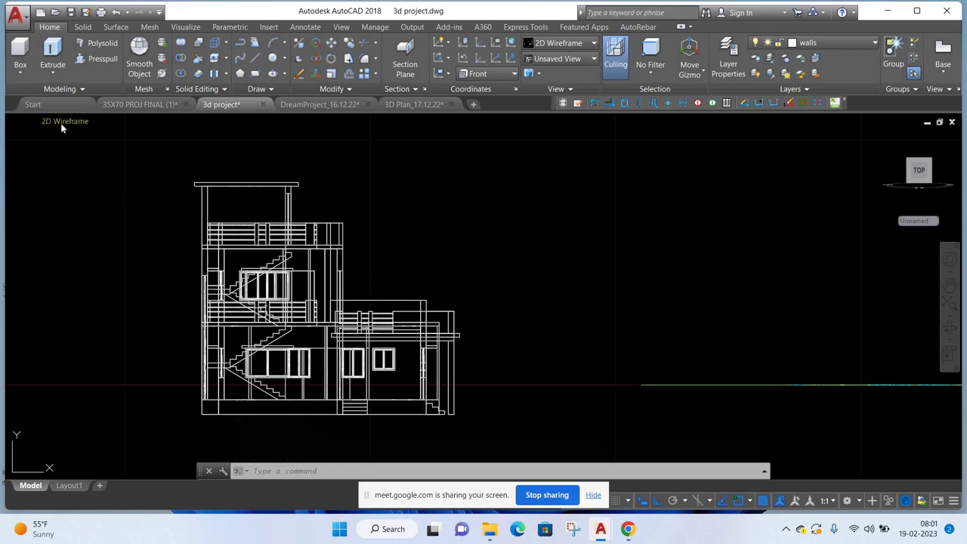
pyautogui.click(65, 120)
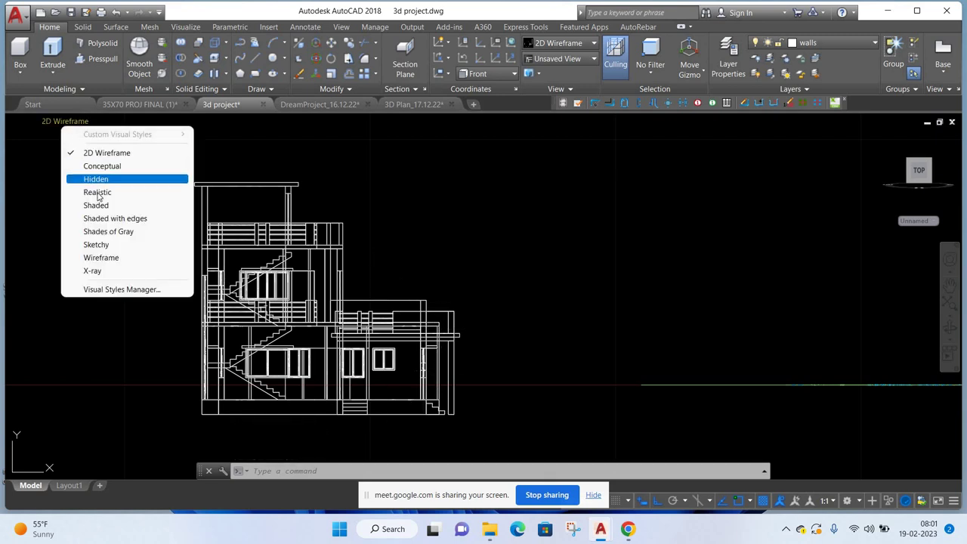
pyautogui.click(98, 192)
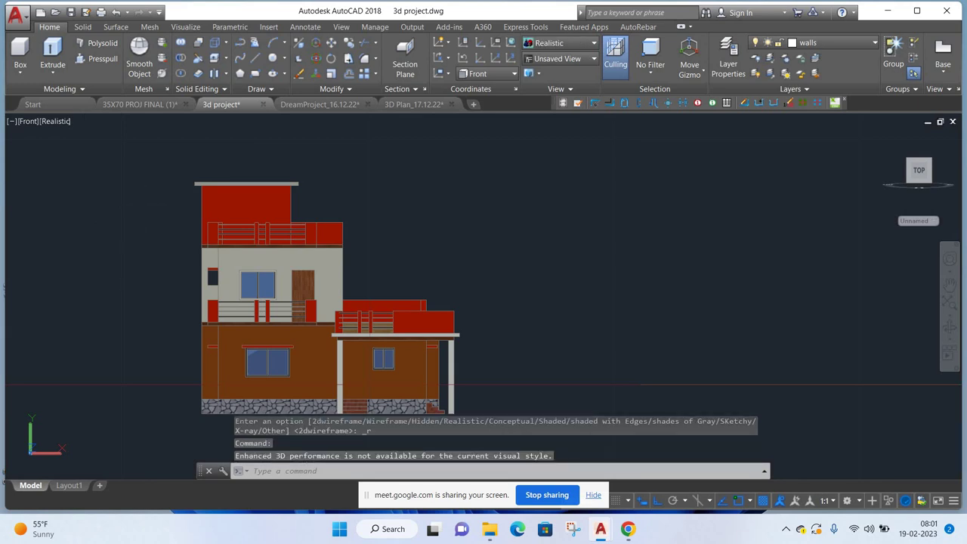
pyautogui.scroll(2, 78, 277)
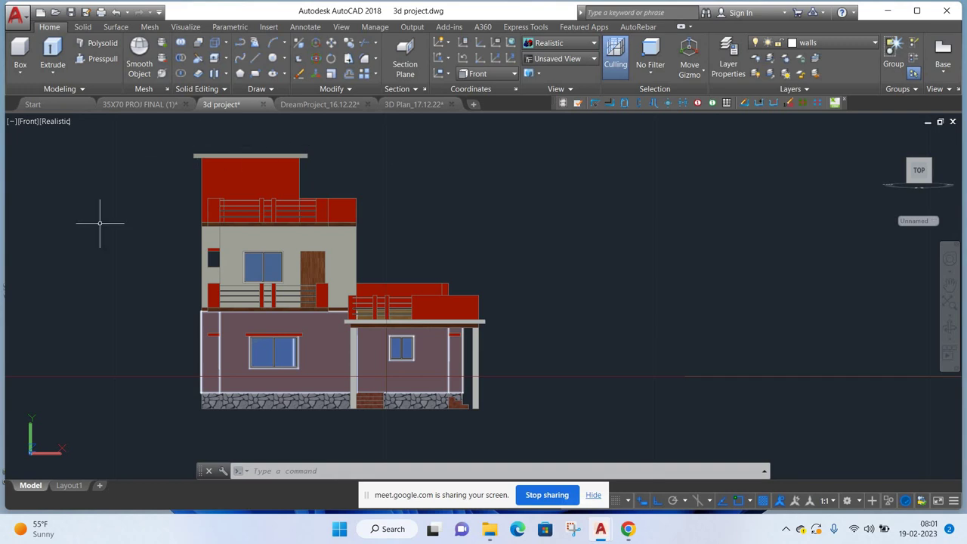
pyautogui.press('Escape')
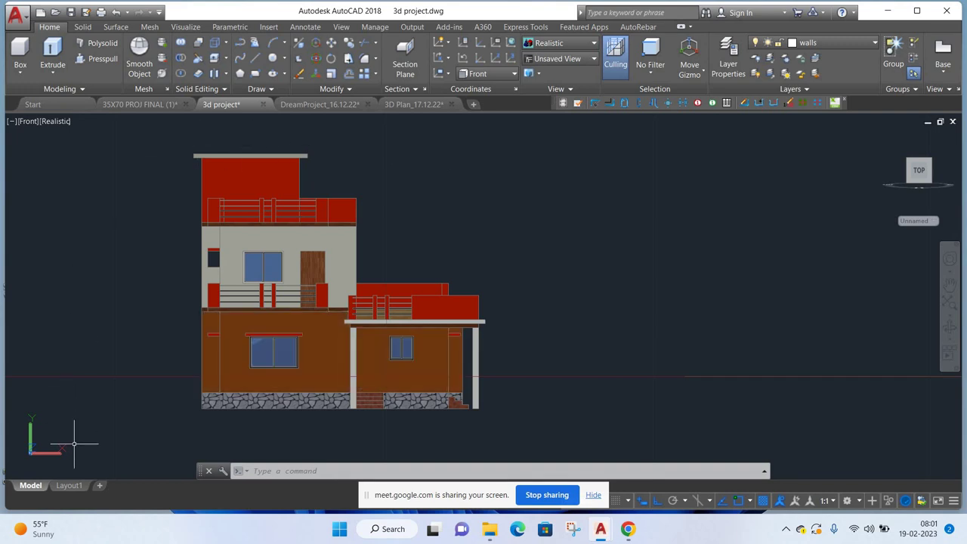
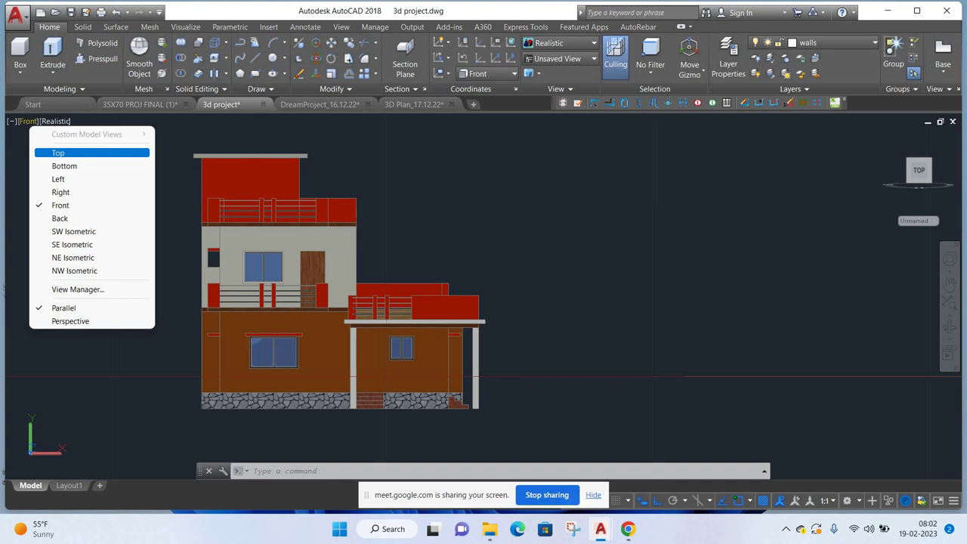
# - Switch the viewport to Top view and frame the house model beside the ground and first floor plans
pyautogui.click(58, 152)
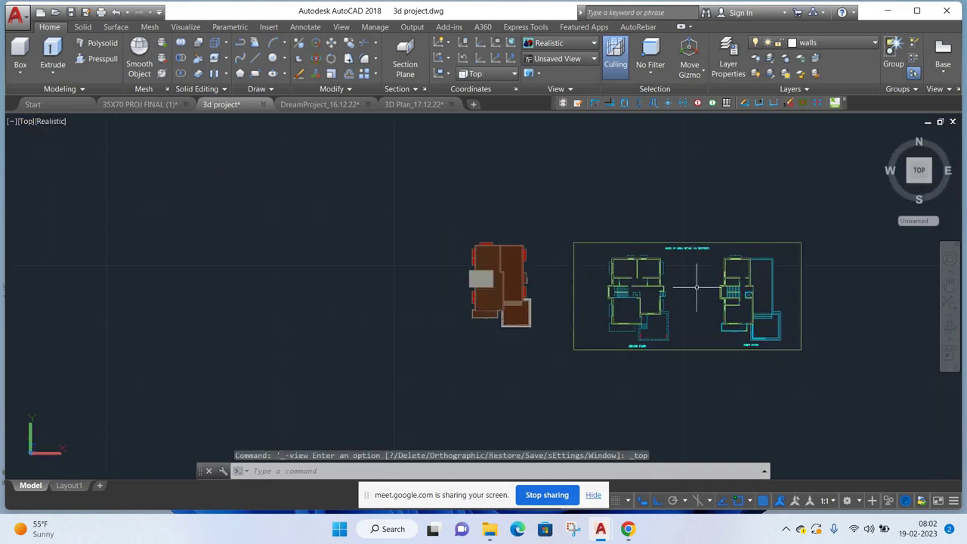
pyautogui.scroll(4, 696, 287)
pyautogui.scroll(2, 695, 283)
pyautogui.scroll(1, 695, 281)
pyautogui.moveTo(695, 281); pyautogui.dragTo(609, 270, button='middle')
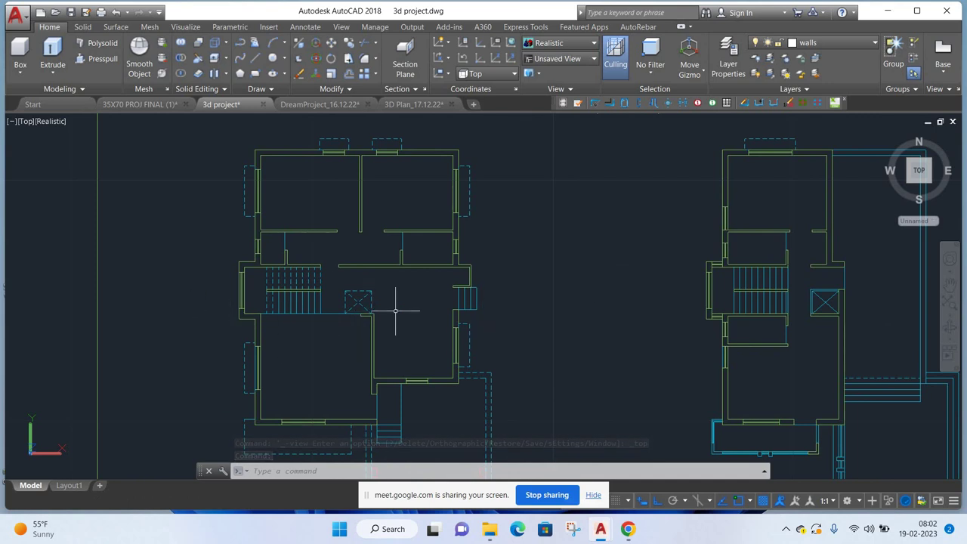
pyautogui.scroll(-2, 398, 310)
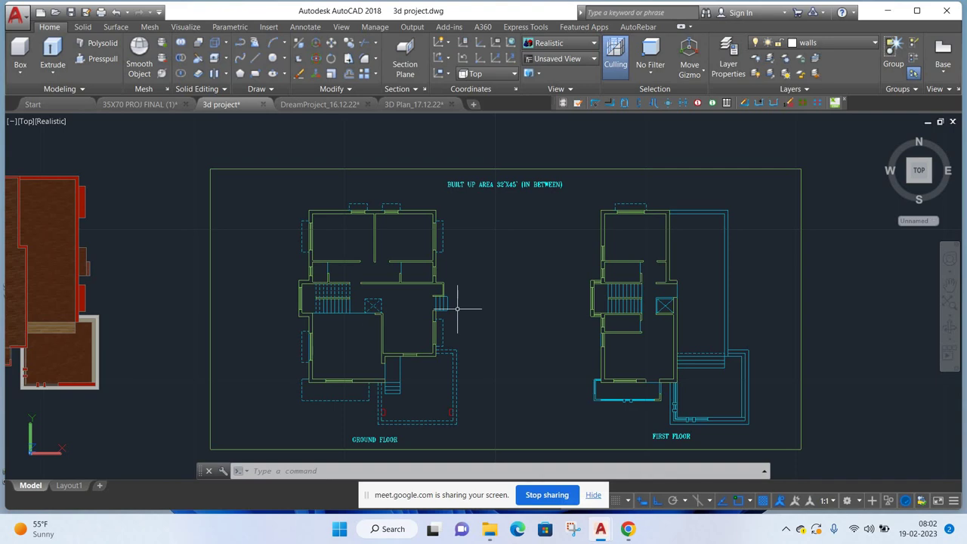
pyautogui.scroll(-2, 457, 308)
pyautogui.moveTo(287, 324); pyautogui.dragTo(367, 328, button='middle')
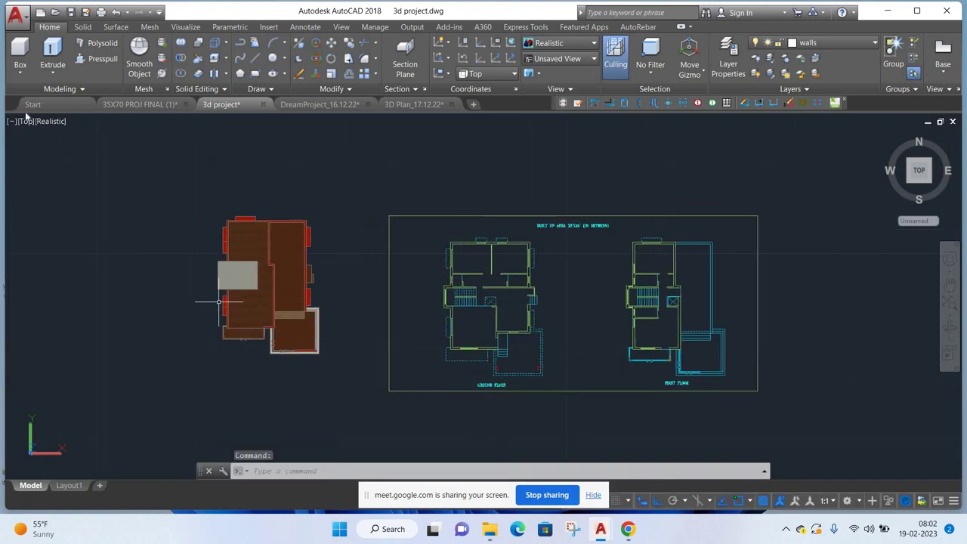
pyautogui.scroll(2, 218, 302)
# - Set the visual style to 2D Wireframe and start the Section Plane command
pyautogui.click(50, 120)
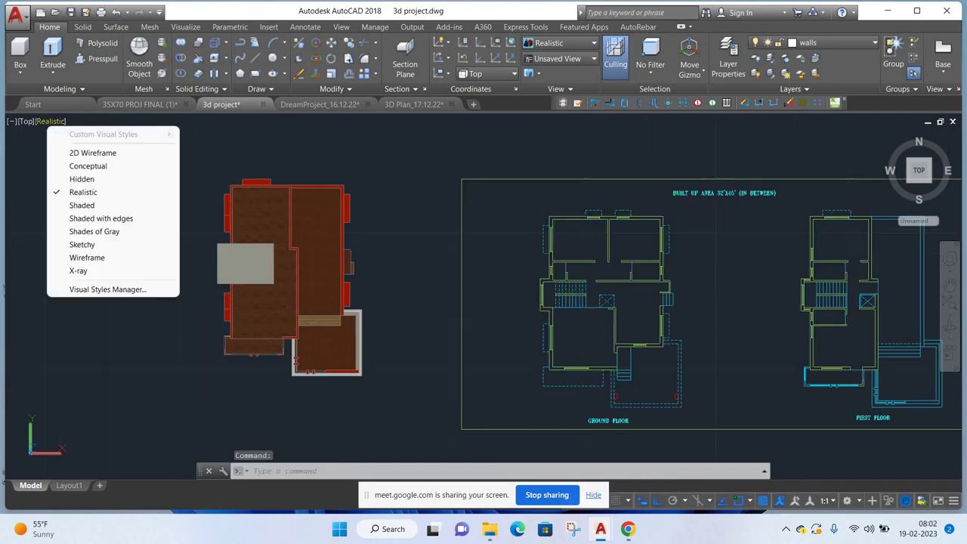
pyautogui.click(75, 152)
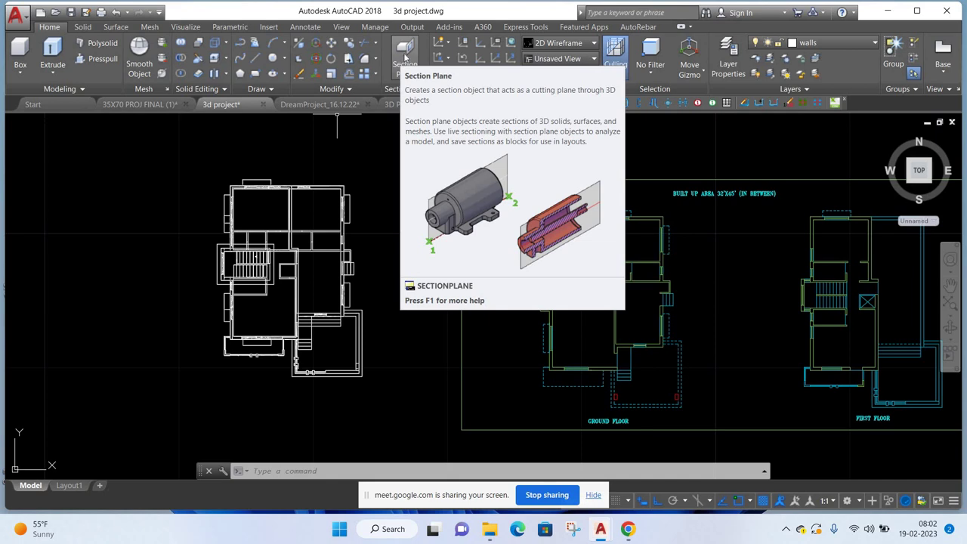
pyautogui.click(411, 59)
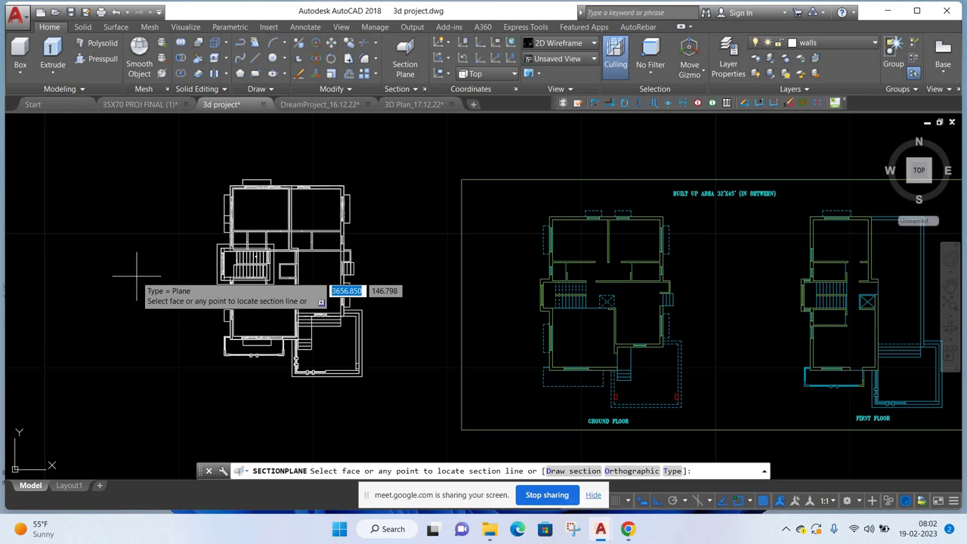
# - Draw a horizontal section plane from left of the plan to its right side, then select it
pyautogui.click(137, 275)
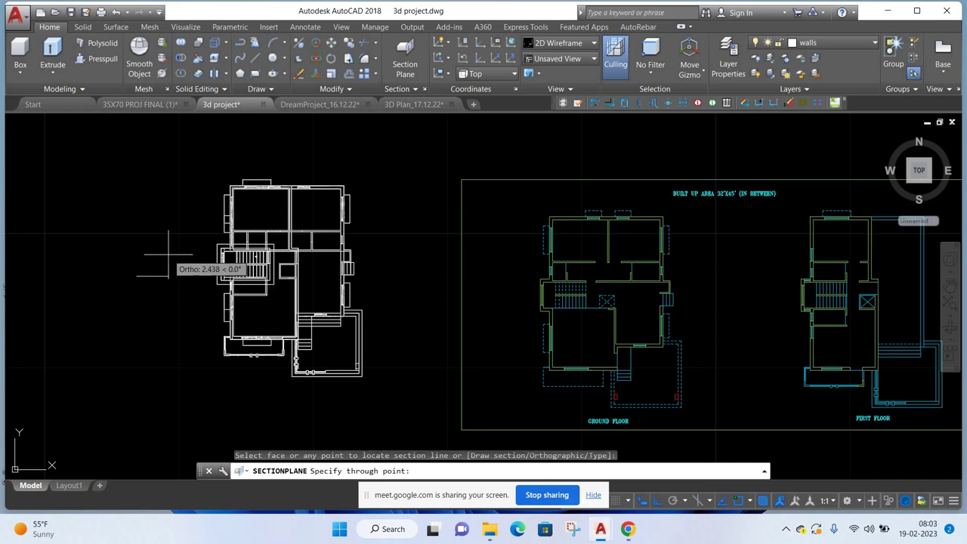
pyautogui.press('Escape')
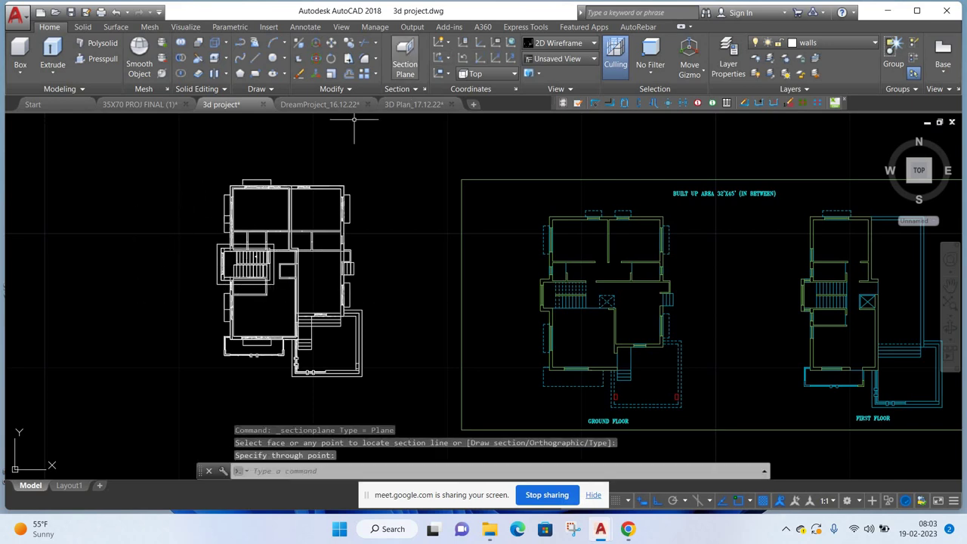
pyautogui.click(405, 56)
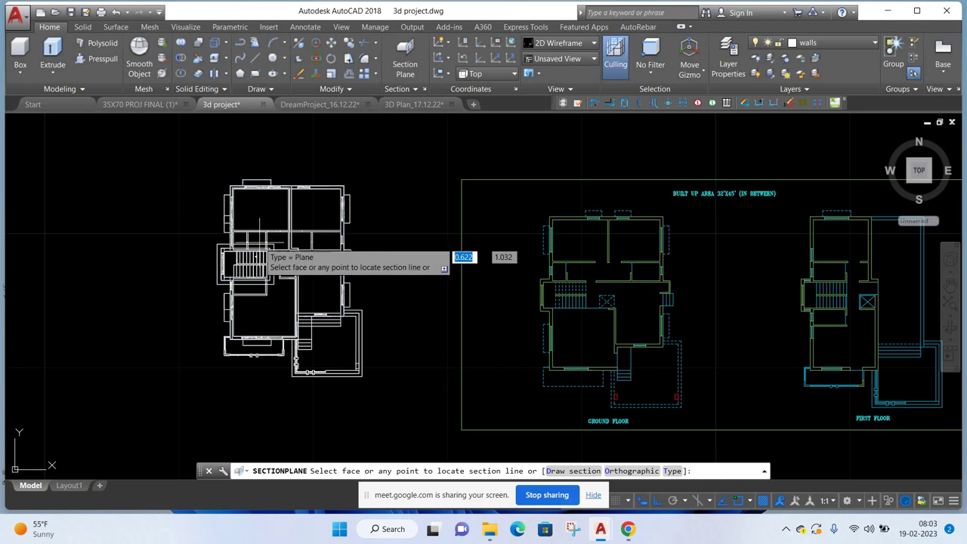
pyautogui.click(163, 275)
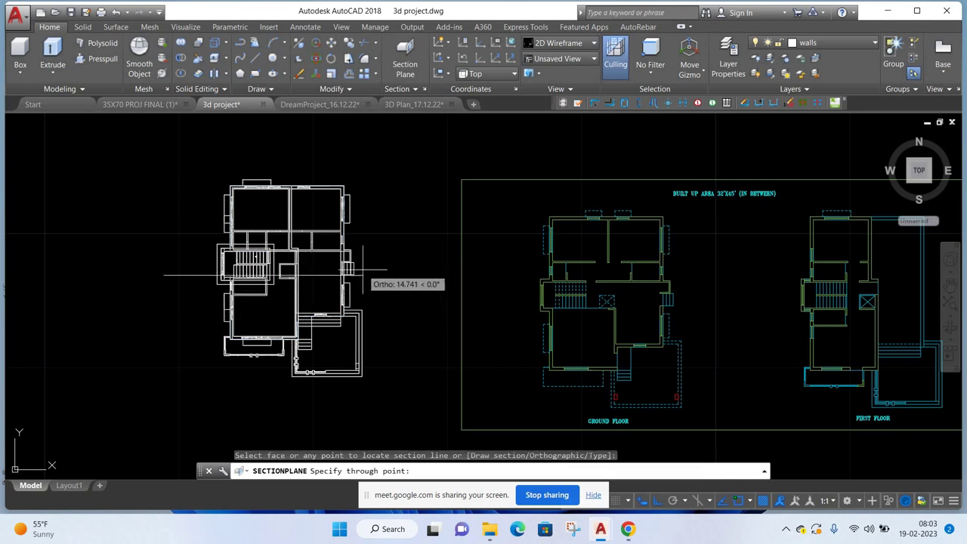
pyautogui.scroll(2, 386, 270)
pyautogui.moveTo(389, 274); pyautogui.dragTo(488, 285, button='middle')
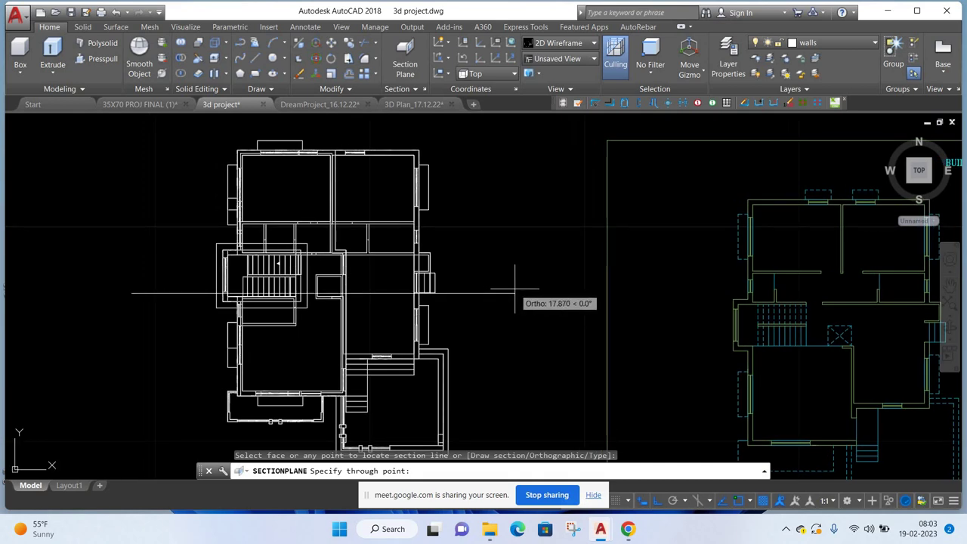
pyautogui.click(514, 287)
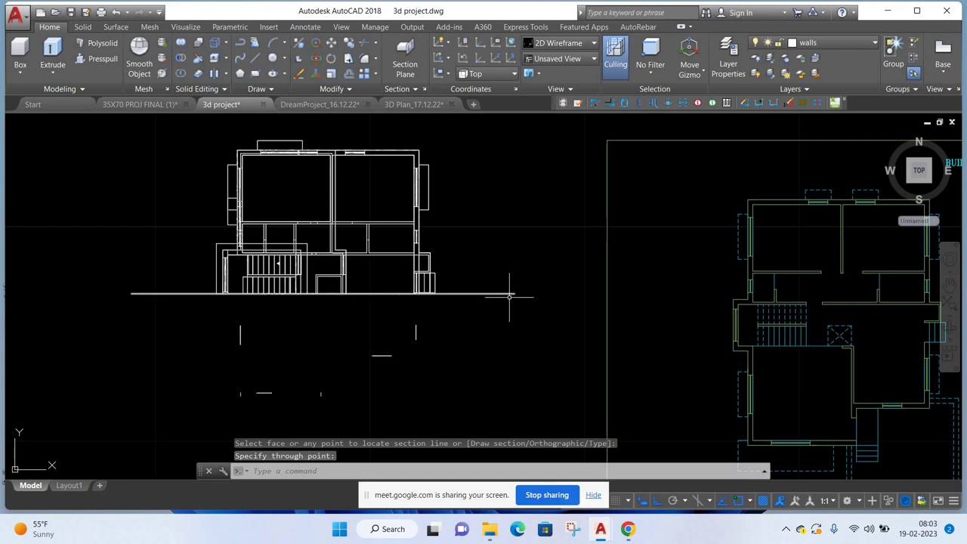
pyautogui.moveTo(522, 320); pyautogui.dragTo(525, 287, button='middle')
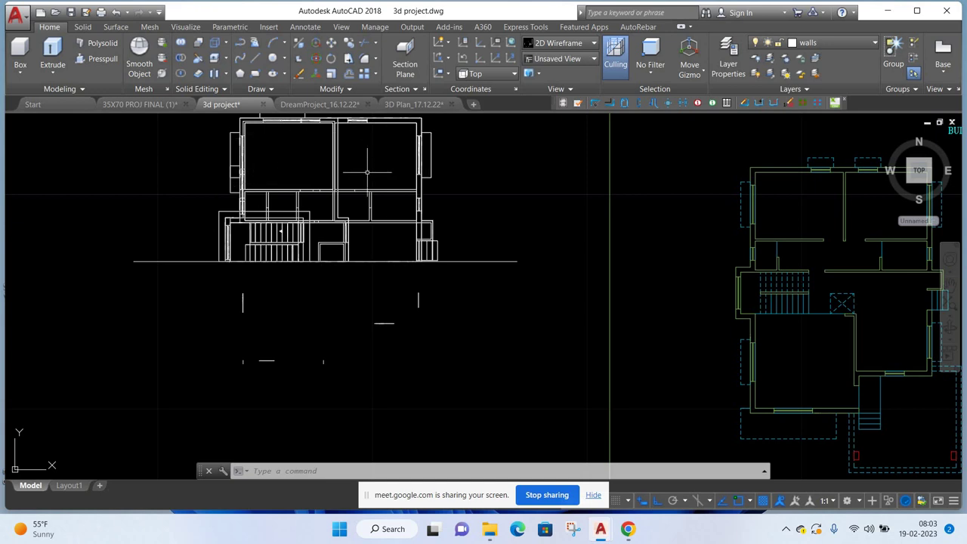
pyautogui.click(548, 223)
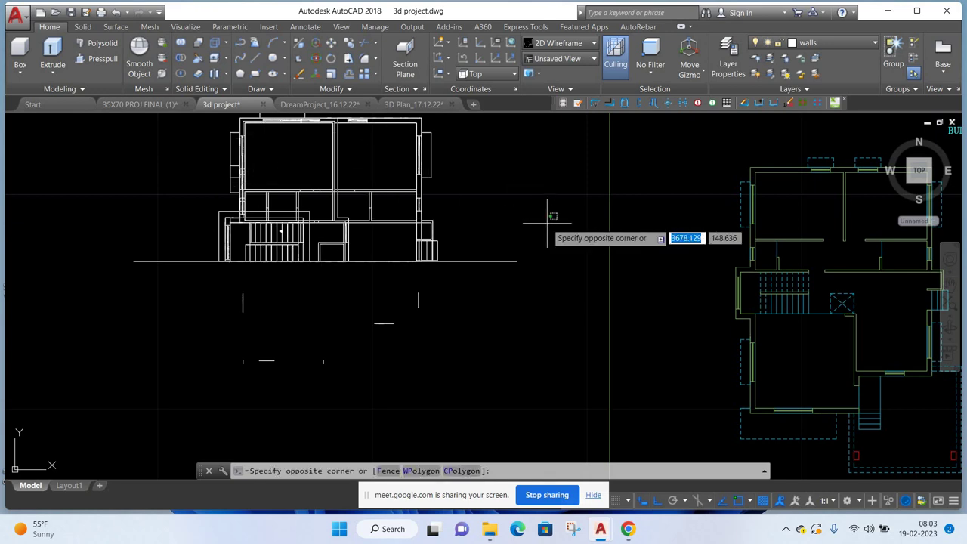
pyautogui.click(509, 289)
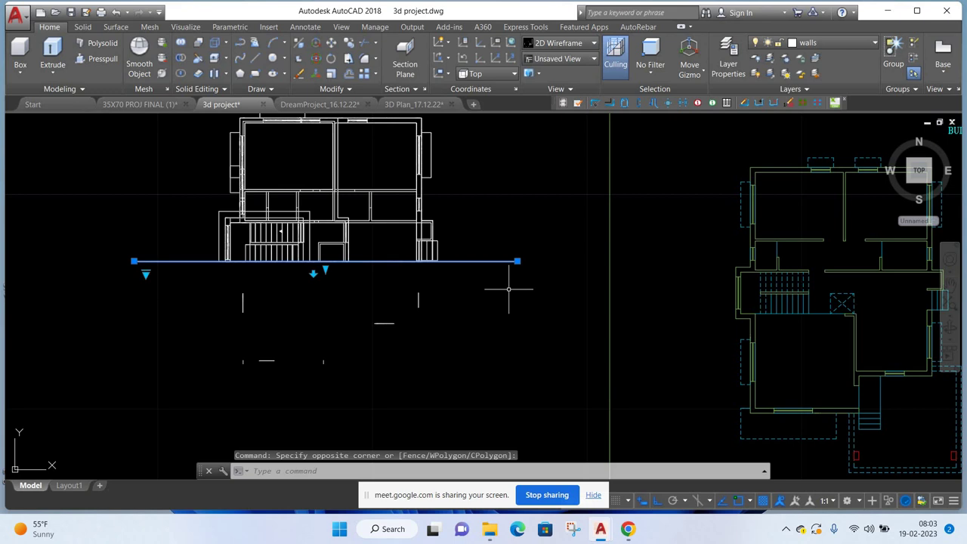
# - Generate a 2D Section/Elevation block from the selected section plane
pyautogui.rightClick(542, 187)
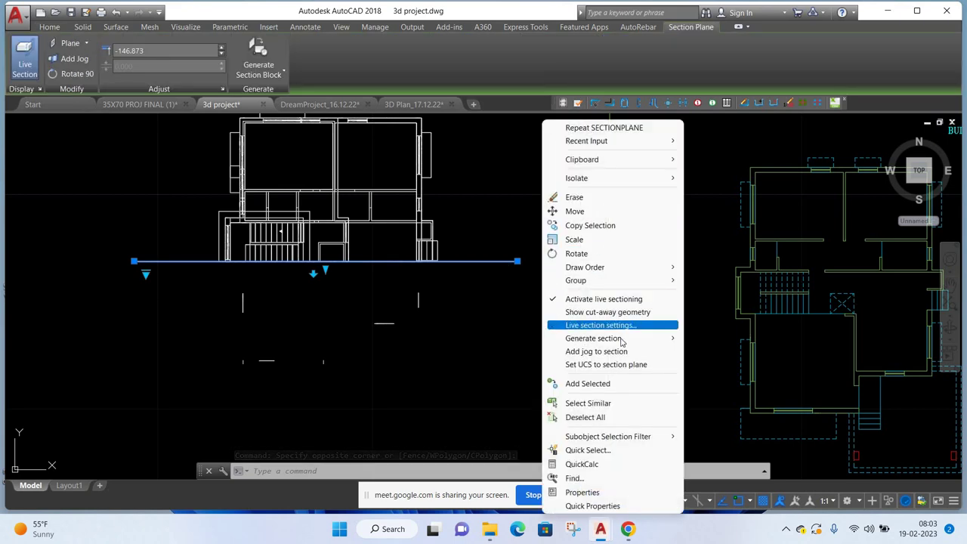
pyautogui.moveTo(594, 337)
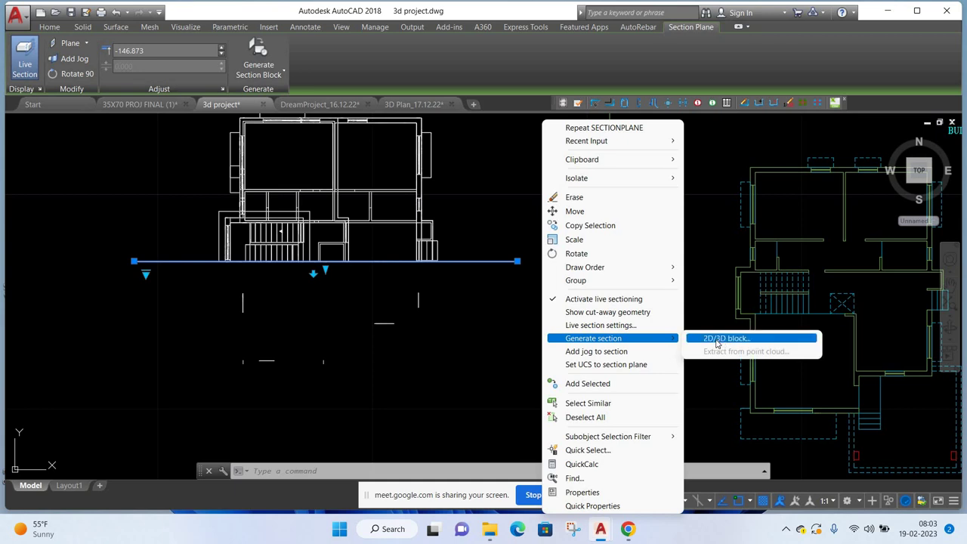
pyautogui.click(717, 344)
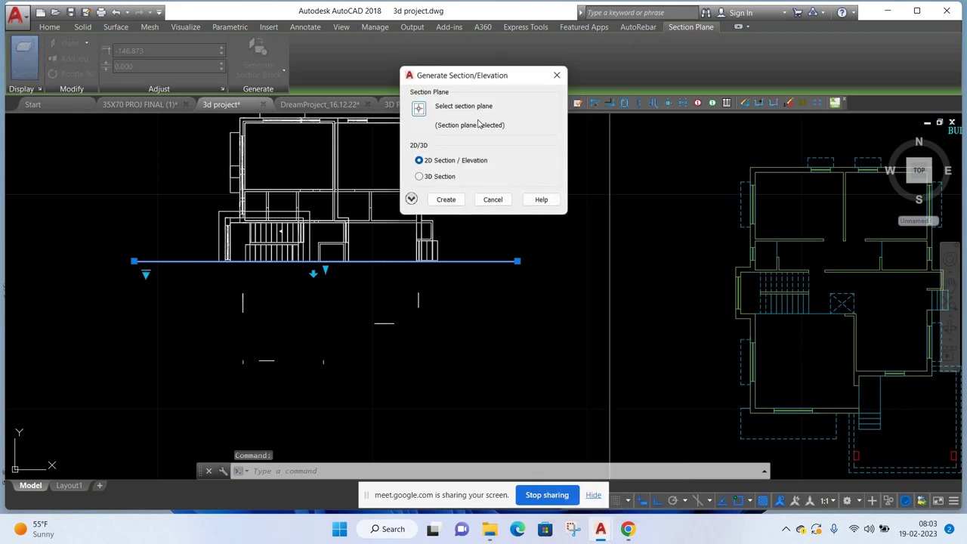
pyautogui.click(418, 108)
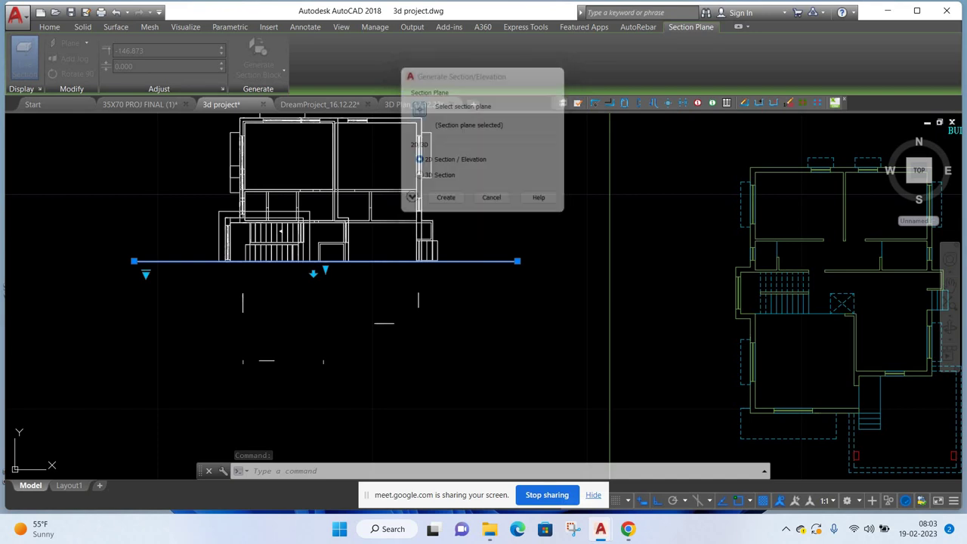
pyautogui.click(497, 261)
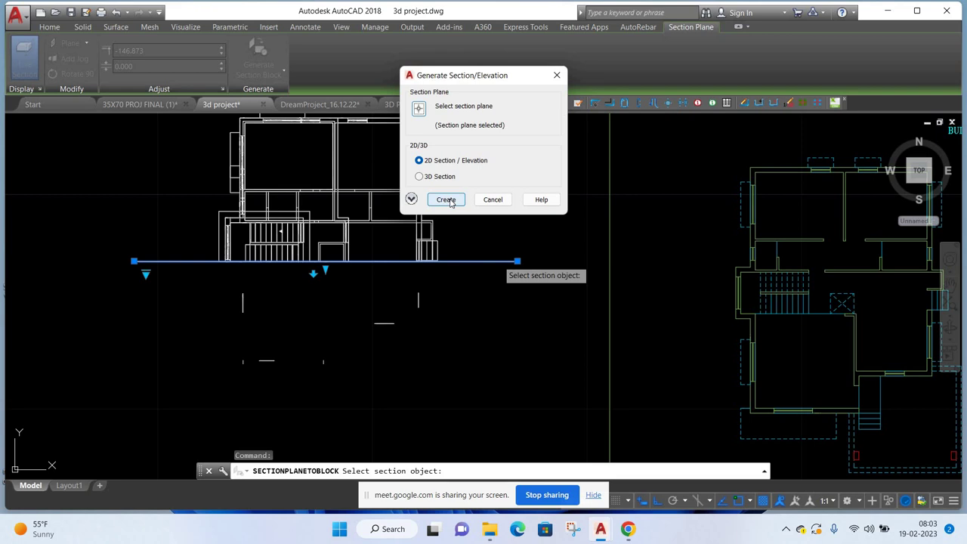
pyautogui.click(447, 200)
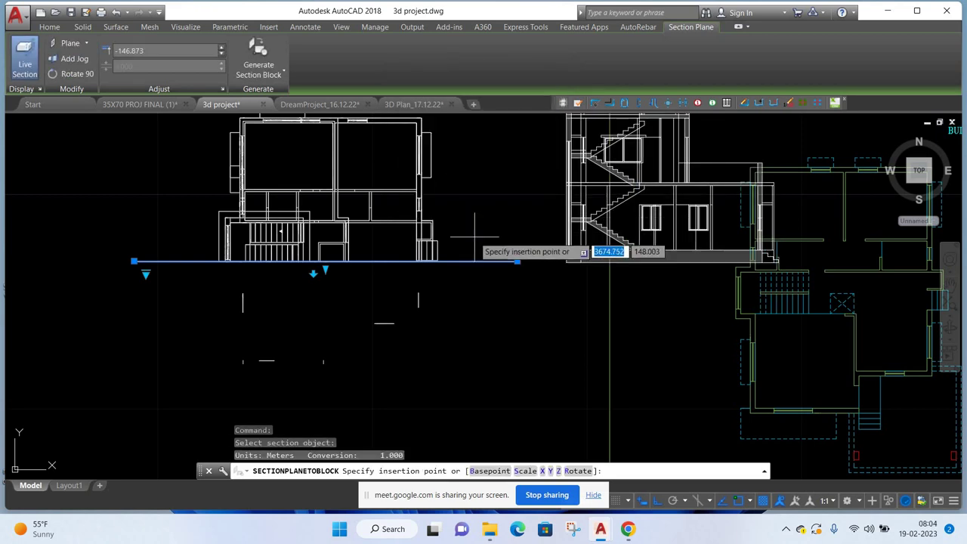
# - Insert the section elevation left of the model at X and Y scale 1 and rotation 0
pyautogui.scroll(-2, 475, 234)
pyautogui.scroll(1, 511, 244)
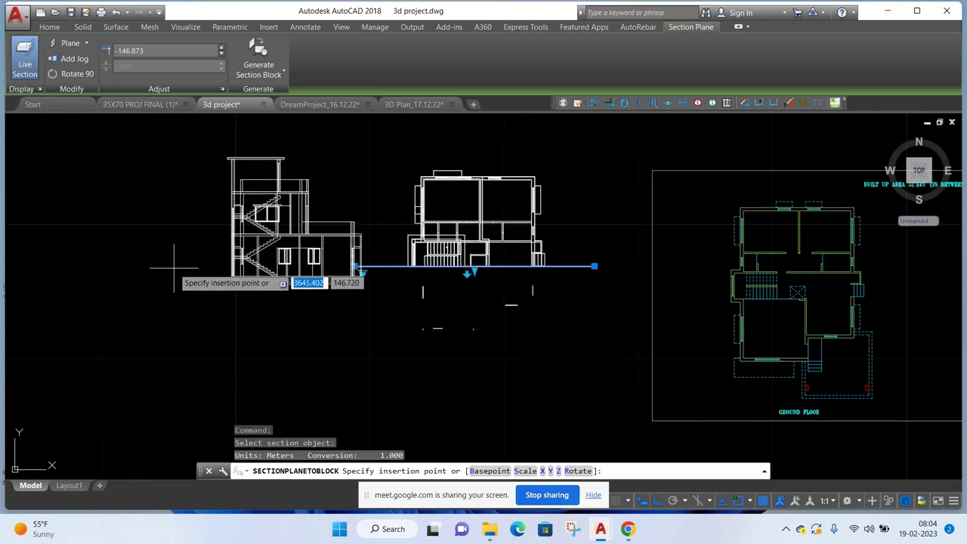
pyautogui.moveTo(174, 267); pyautogui.dragTo(365, 274, button='middle')
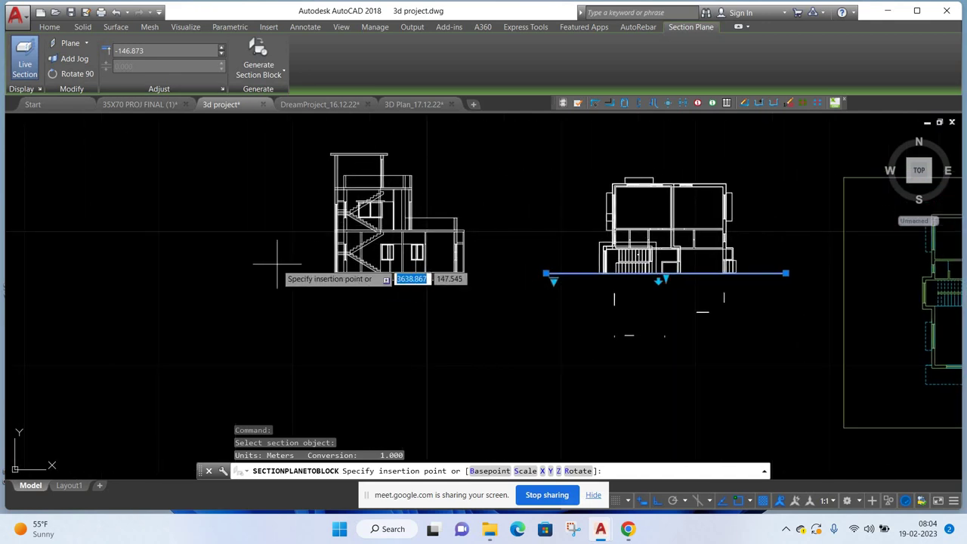
pyautogui.click(202, 275)
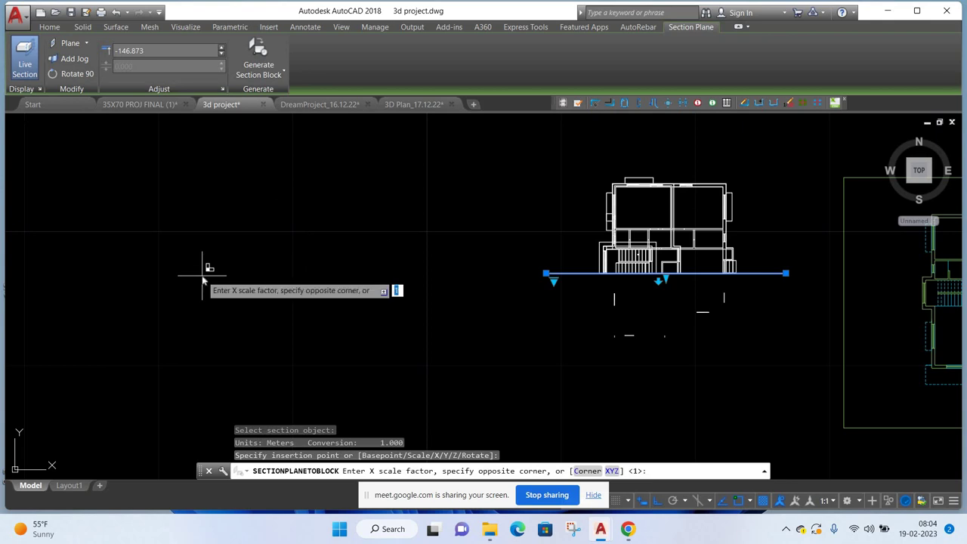
pyautogui.press('Return')
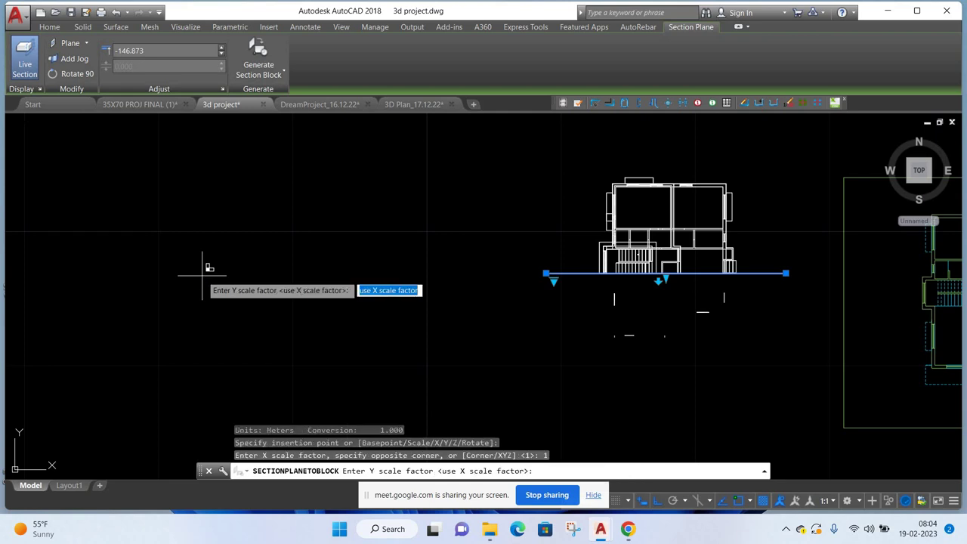
pyautogui.write('1')
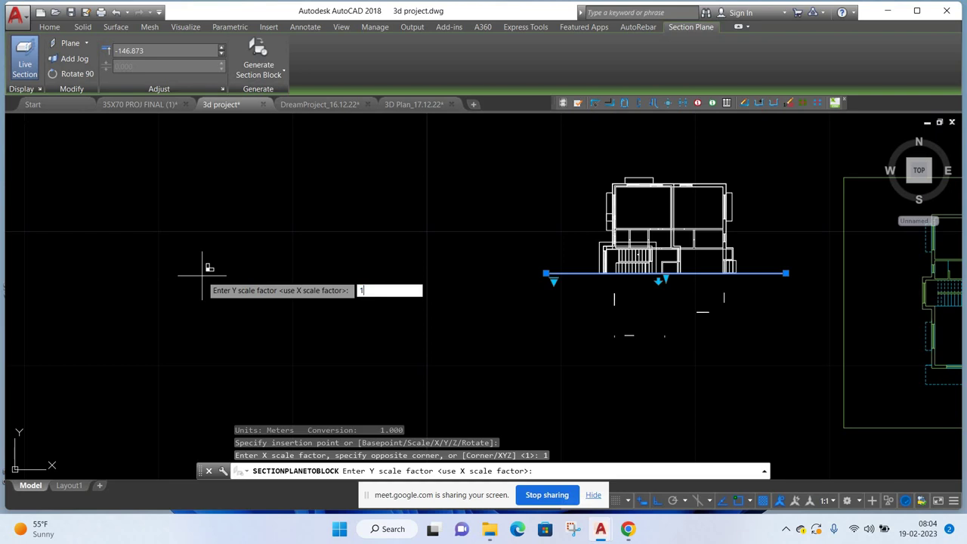
pyautogui.press('Return')
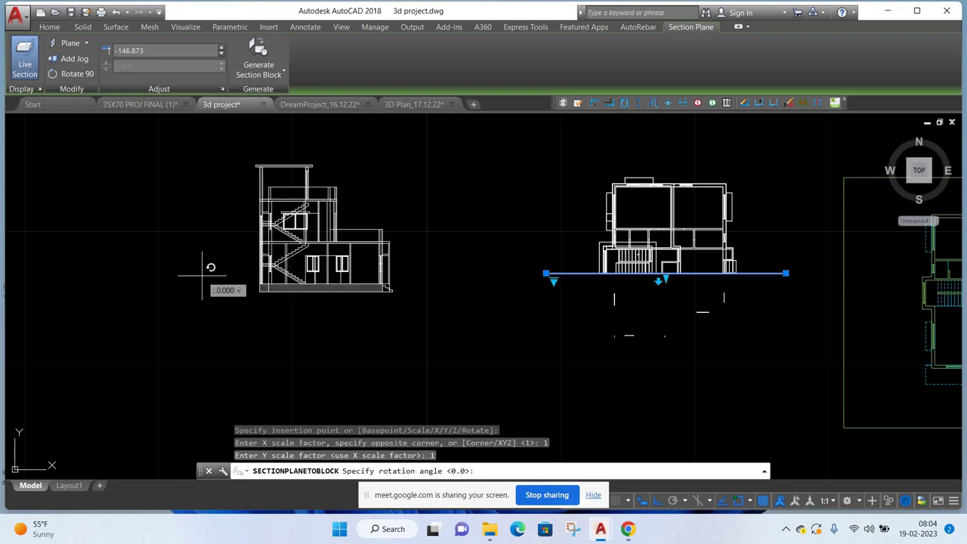
pyautogui.write('0')
pyautogui.press('Return')
pyautogui.press('Escape')
pyautogui.press('Escape')
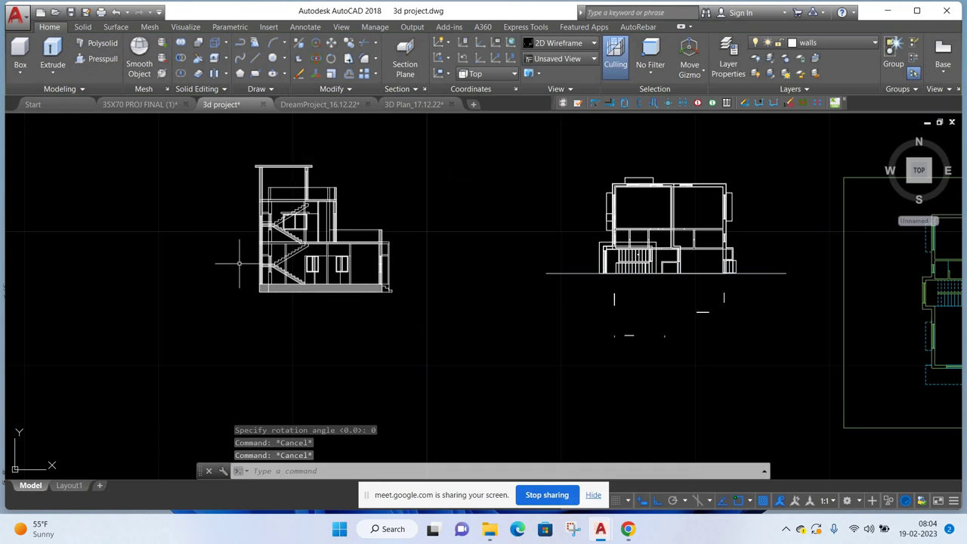
pyautogui.scroll(1, 234, 216)
pyautogui.scroll(1, 220, 220)
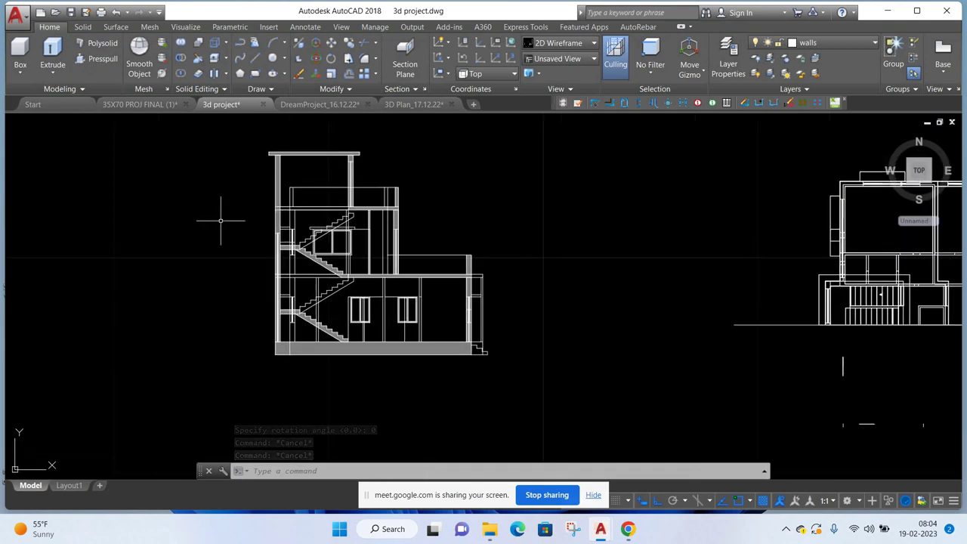
pyautogui.scroll(4, 338, 348)
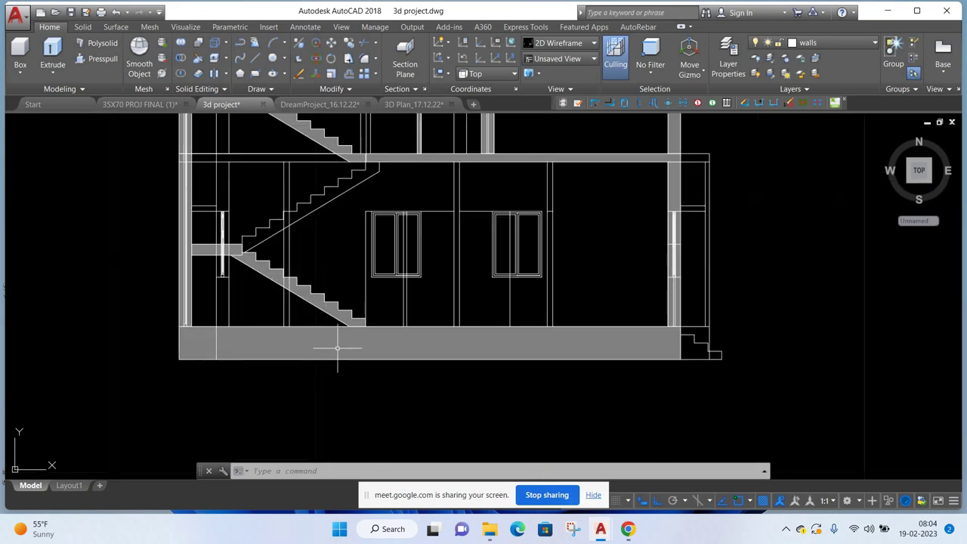
pyautogui.scroll(1, 206, 254)
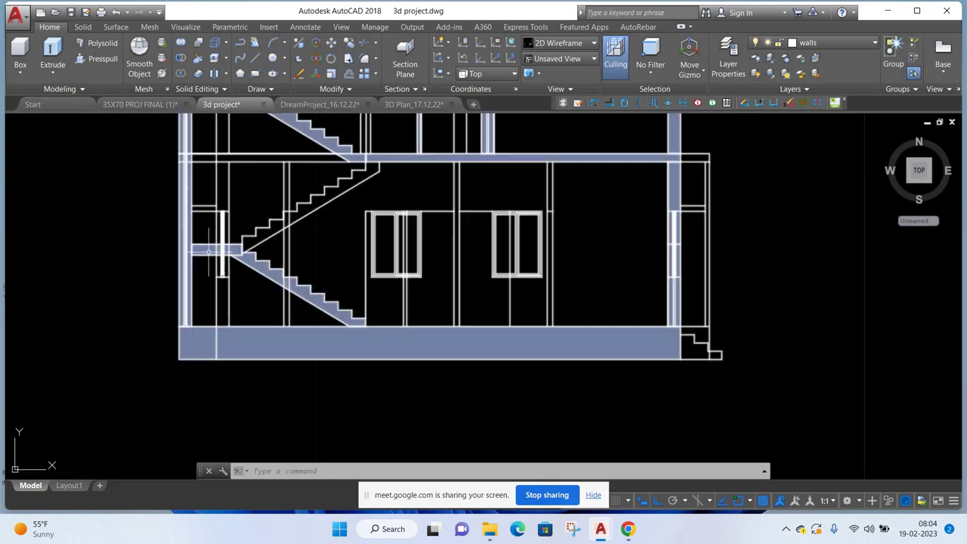
pyautogui.scroll(1, 208, 255)
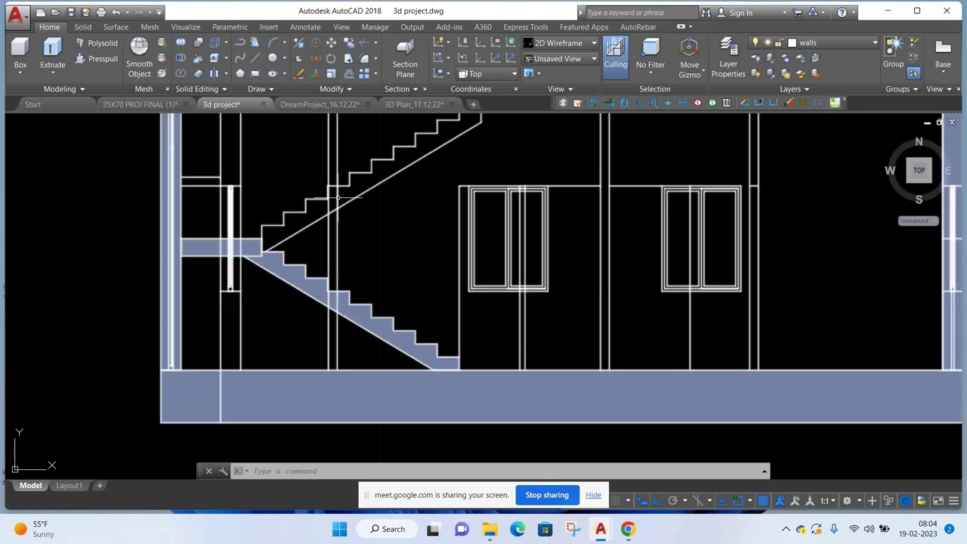
pyautogui.moveTo(456, 164); pyautogui.dragTo(458, 280, button='middle')
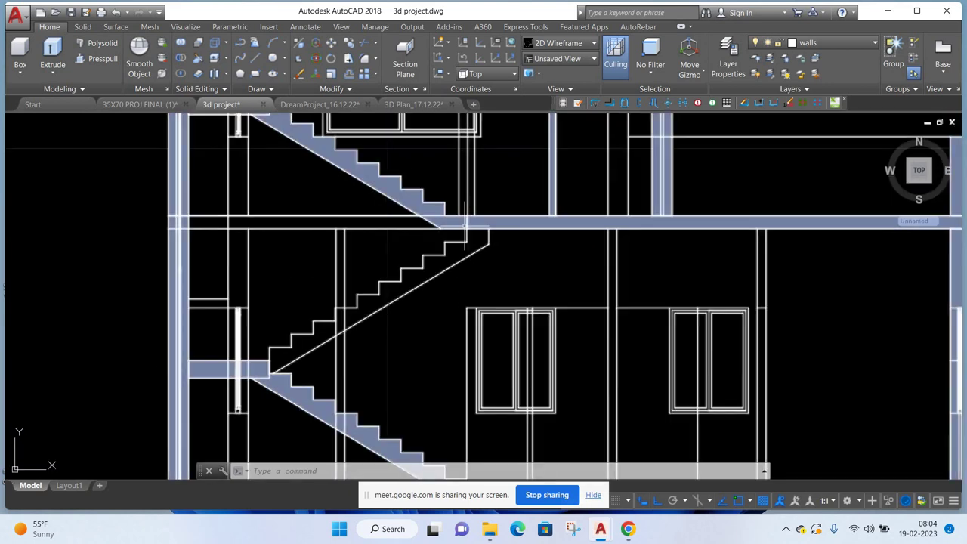
pyautogui.scroll(-2, 464, 222)
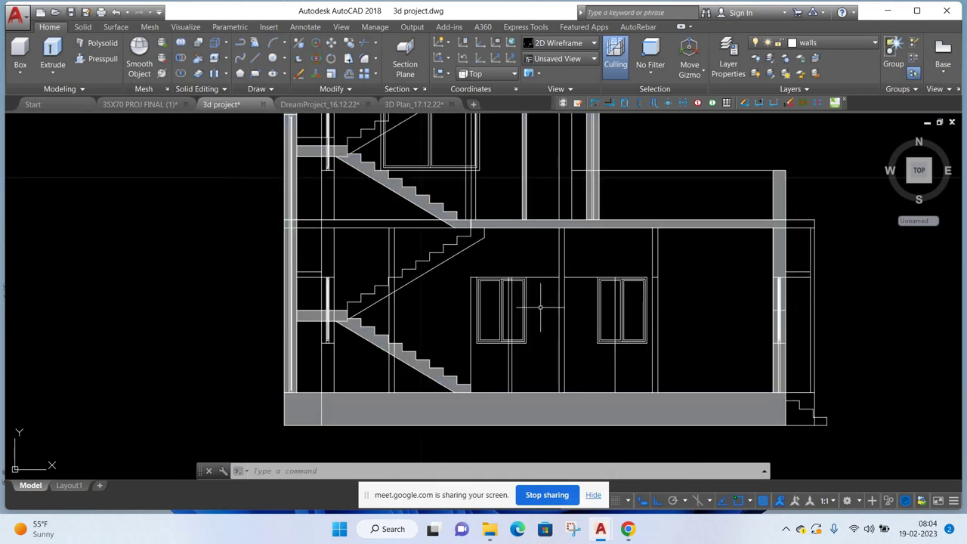
pyautogui.moveTo(498, 329); pyautogui.dragTo(496, 409, button='middle')
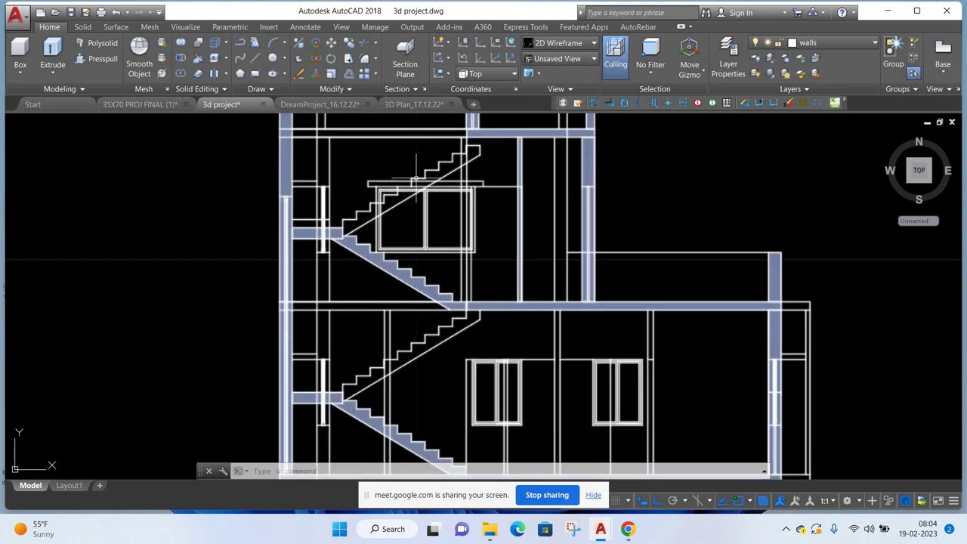
pyautogui.moveTo(471, 157); pyautogui.dragTo(460, 268, button='middle')
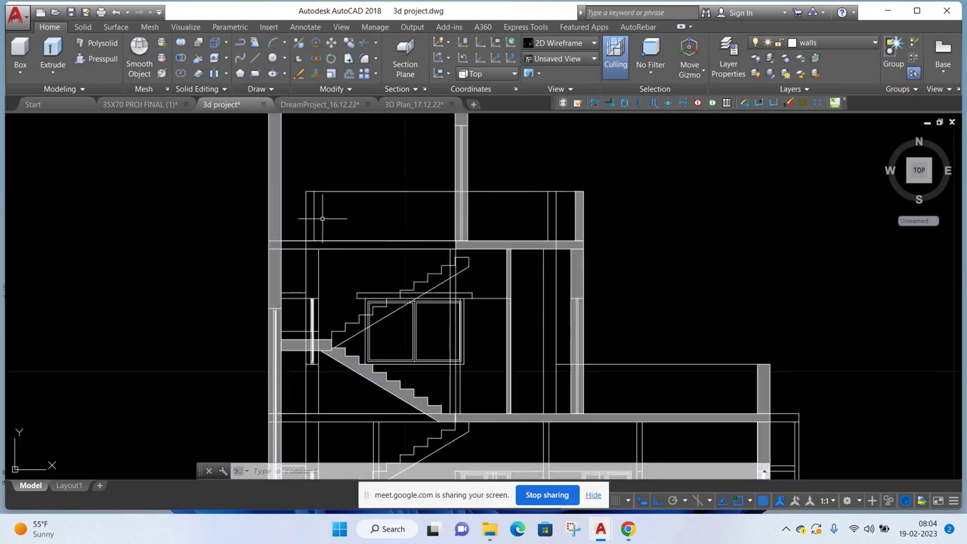
pyautogui.moveTo(475, 206); pyautogui.dragTo(474, 284, button='middle')
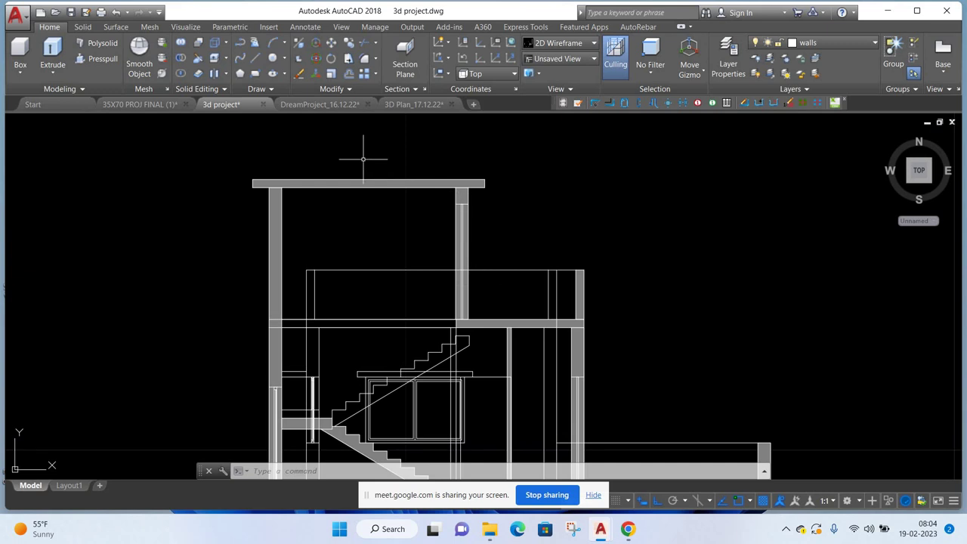
pyautogui.scroll(-3, 559, 260)
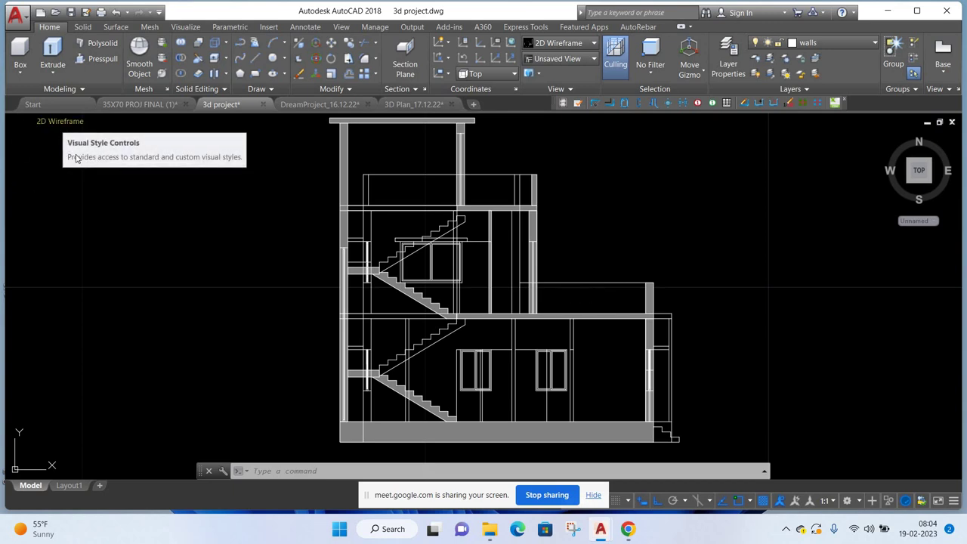
# - Switch the visual style to Realistic
pyautogui.click(64, 124)
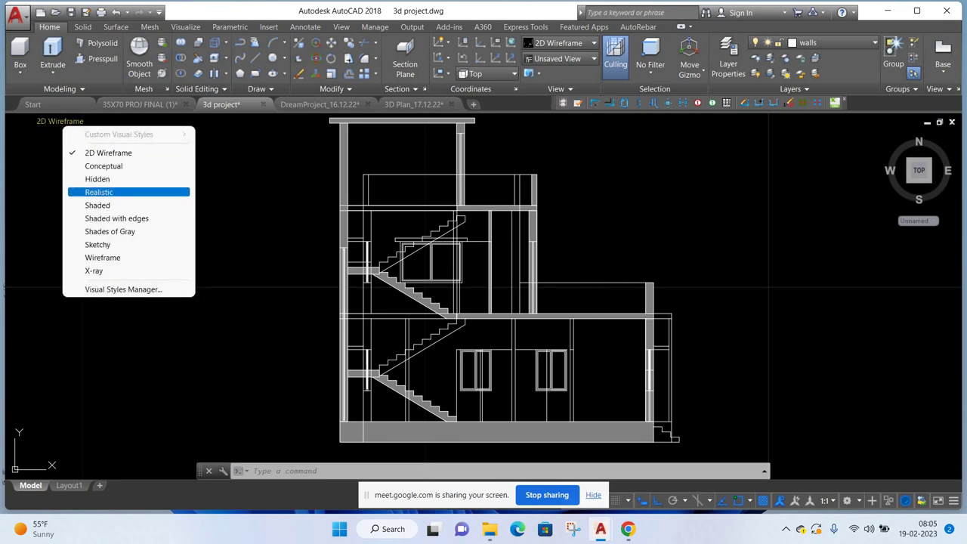
pyautogui.click(92, 194)
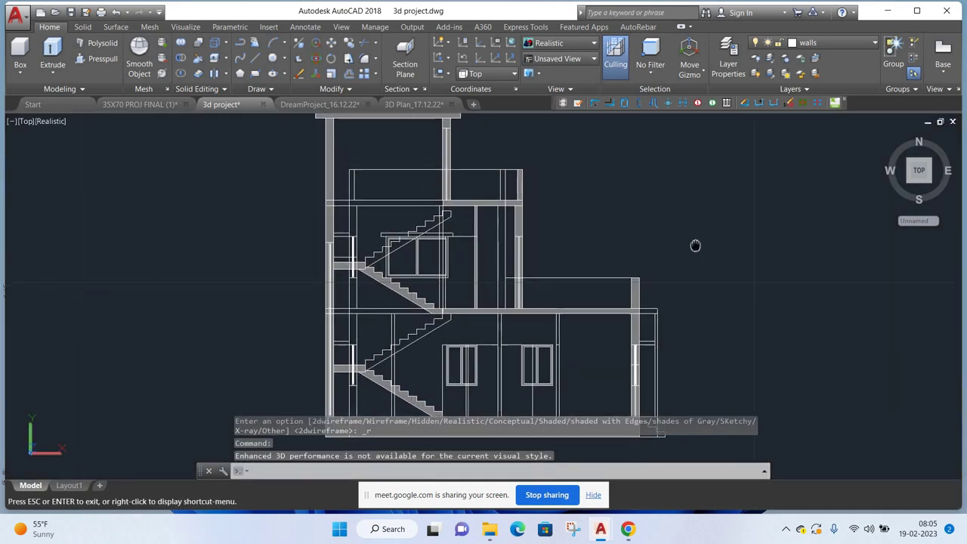
pyautogui.scroll(-2, 694, 242)
pyautogui.moveTo(694, 242); pyautogui.dragTo(671, 242, button='middle')
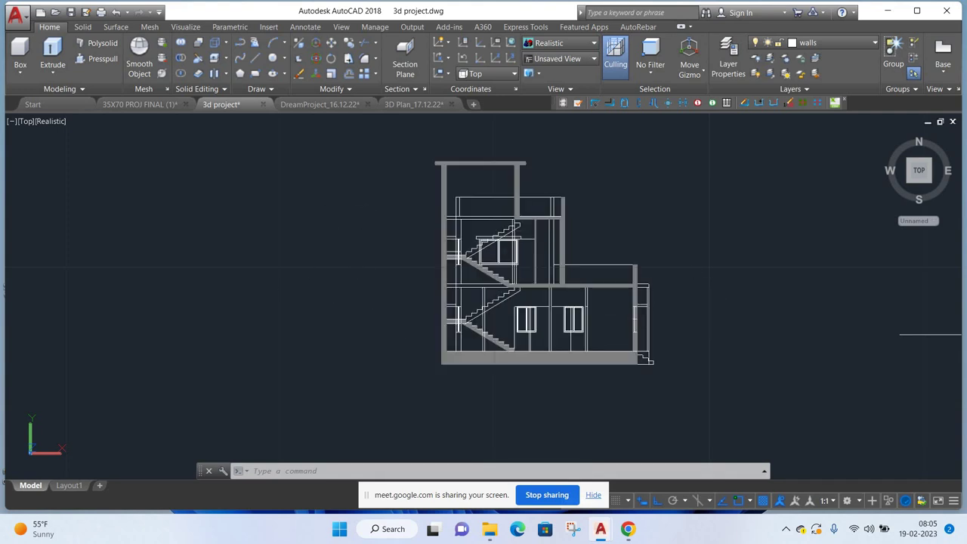
# - Pan to show the coloured elevation and ground-floor plan beside the section
pyautogui.press('p')
pyautogui.press('Return')
pyautogui.moveTo(688, 302); pyautogui.dragTo(248, 295)
pyautogui.press('Escape')
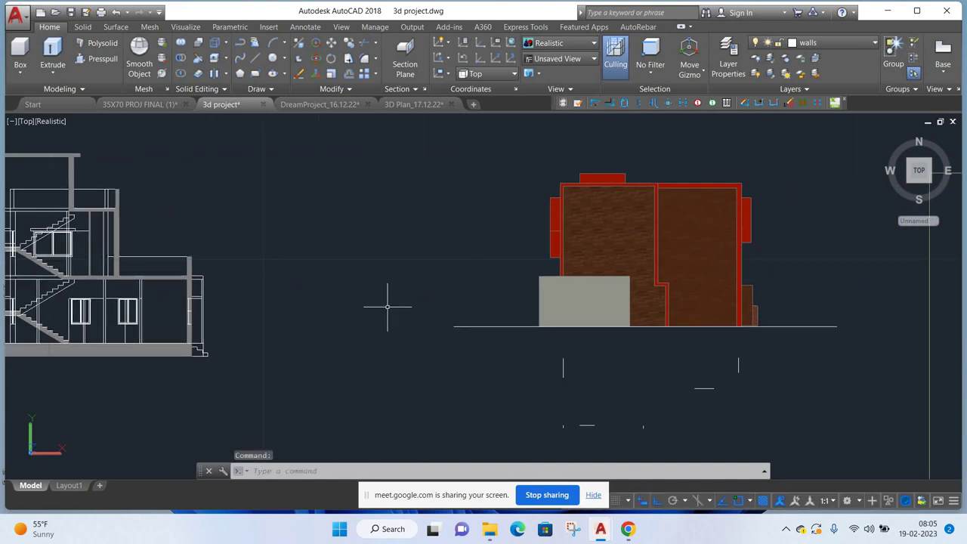
pyautogui.scroll(-2, 401, 302)
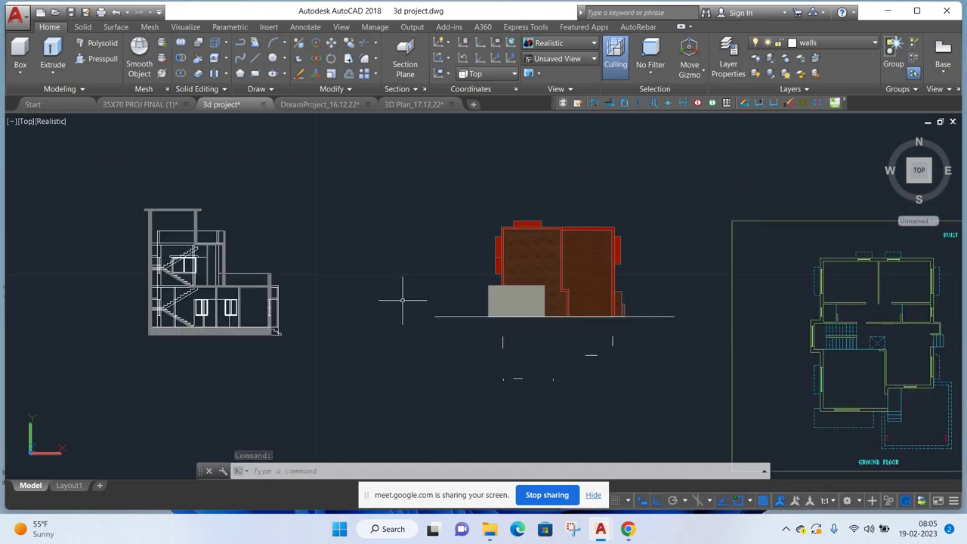
pyautogui.press('p')
pyautogui.press('Return')
pyautogui.moveTo(406, 303); pyautogui.dragTo(426, 279)
pyautogui.press('Escape')
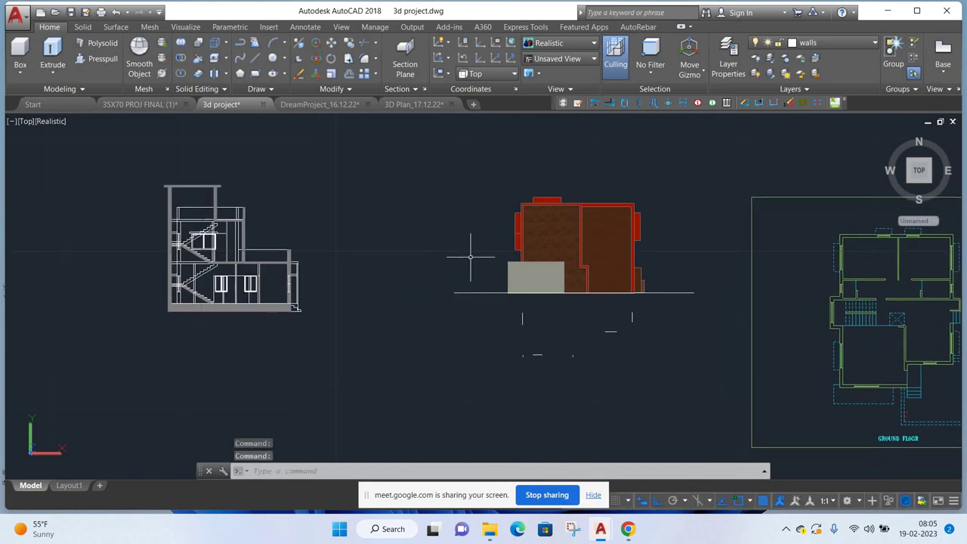
pyautogui.click(470, 257)
# - Generate a 3D Section block from the section plane
pyautogui.click(453, 309)
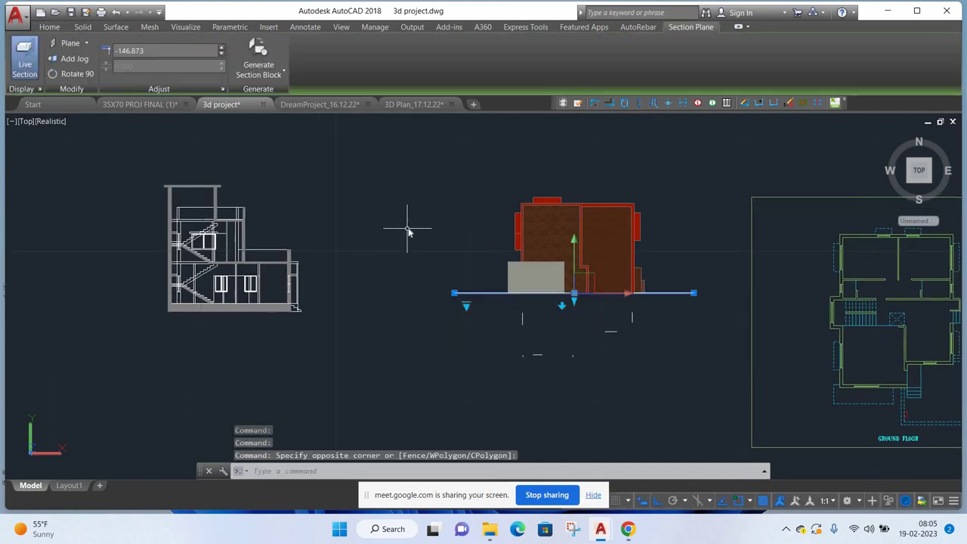
pyautogui.rightClick(408, 231)
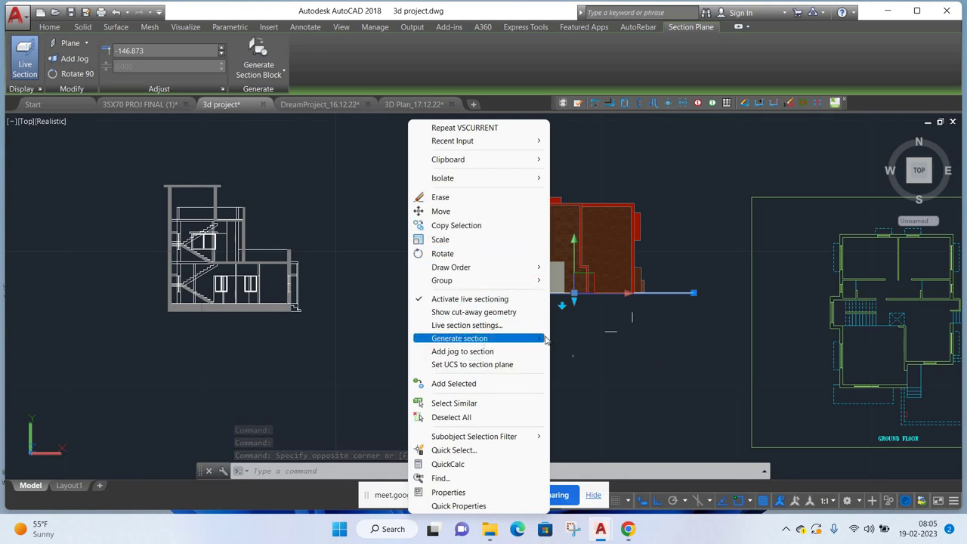
pyautogui.moveTo(460, 337)
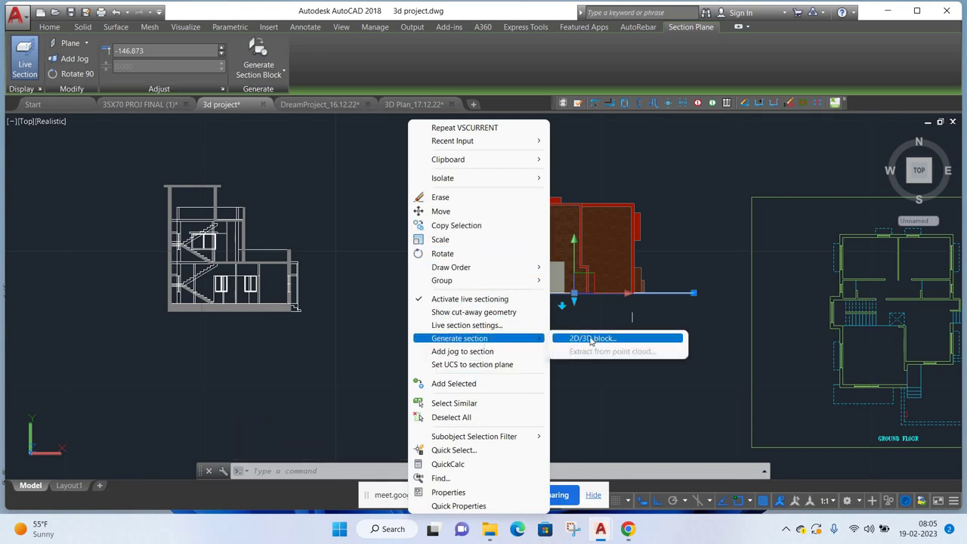
pyautogui.click(591, 339)
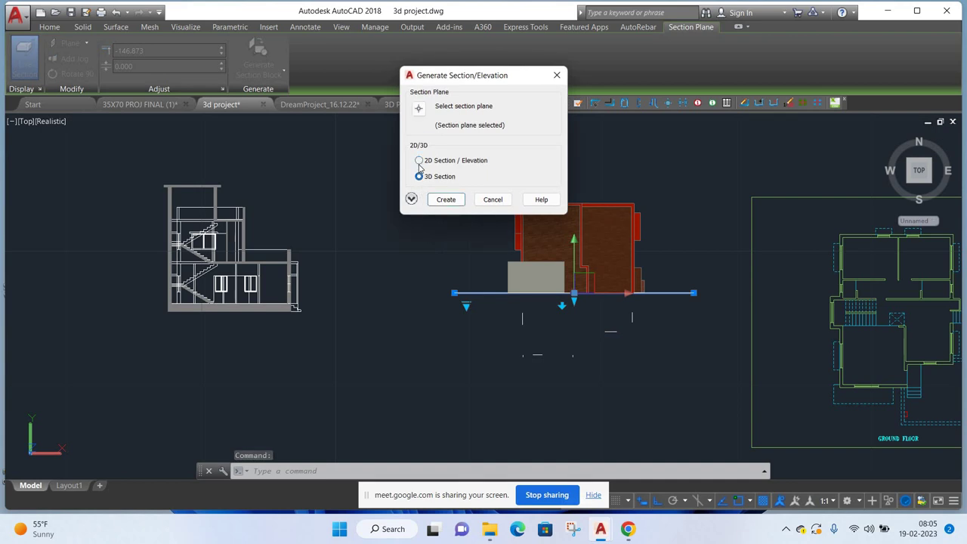
pyautogui.click(446, 200)
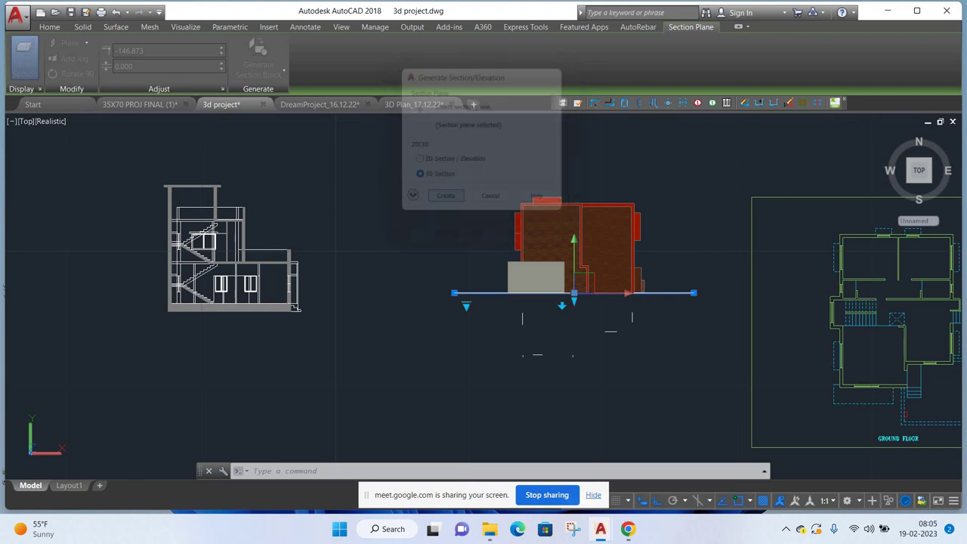
# - Place the 3D section block left of the section drawing at scale 1, rotation 0
pyautogui.moveTo(374, 265); pyautogui.dragTo(723, 294, button='middle')
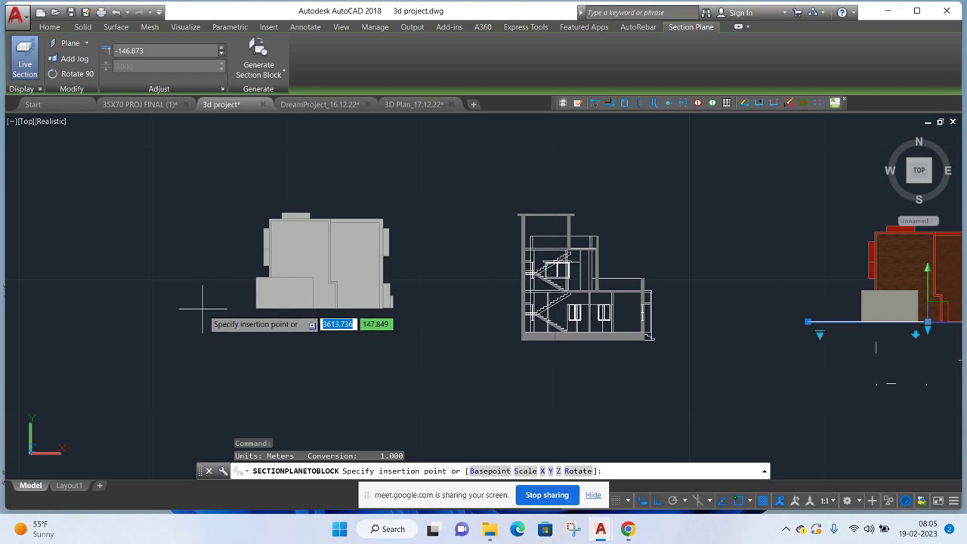
pyautogui.click(149, 330)
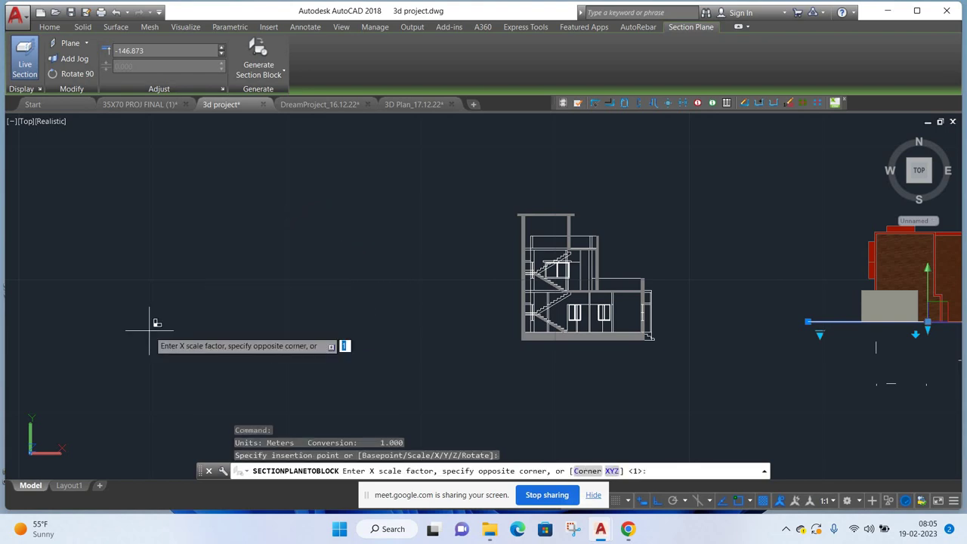
pyautogui.press('Return')
pyautogui.write('1')
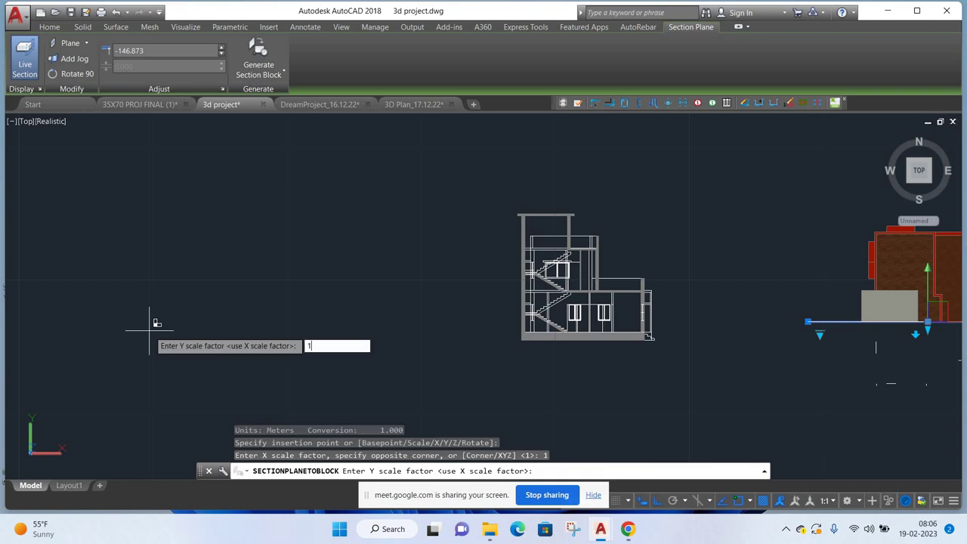
pyautogui.press('Return')
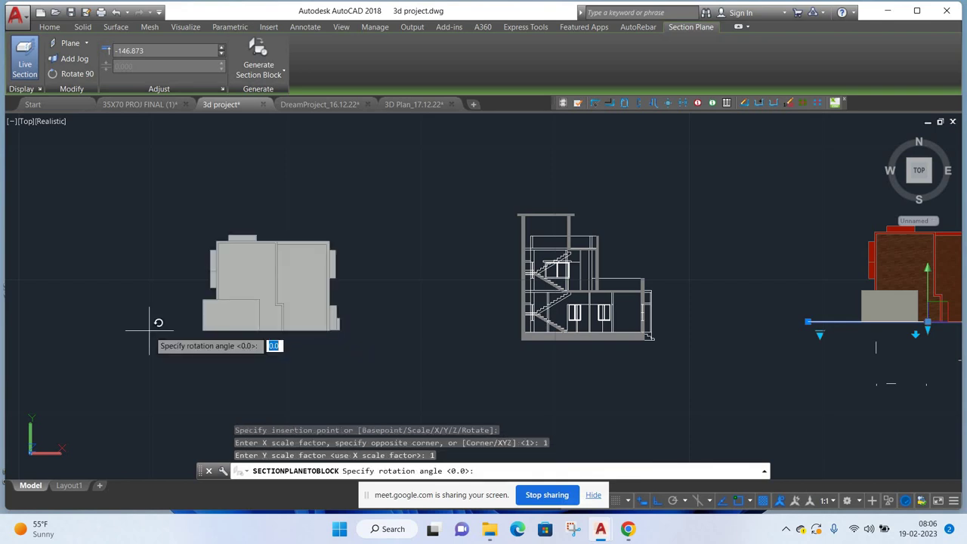
pyautogui.press('Return')
pyautogui.press('Escape')
pyautogui.press('Escape')
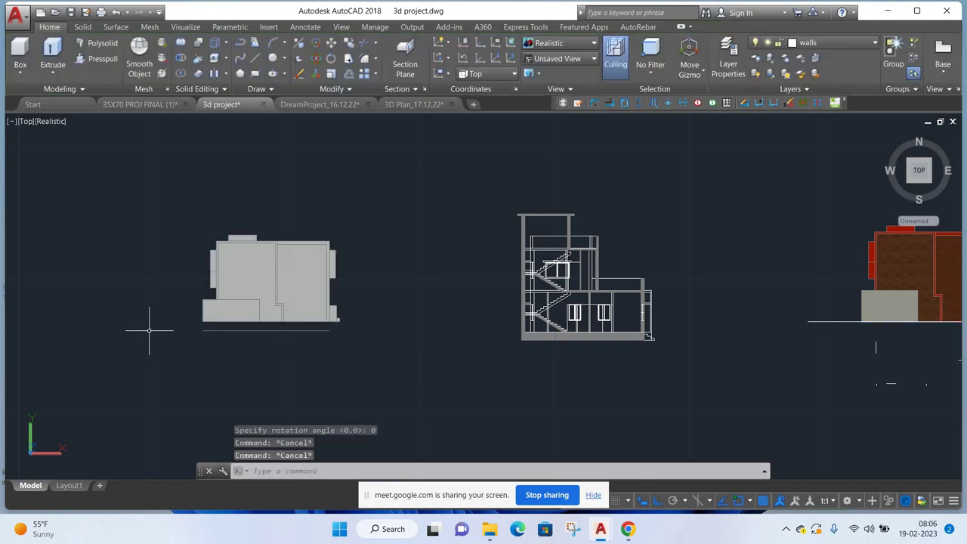
# - Switch to the South-West isometric view with the Realistic visual style
pyautogui.click(26, 121)
pyautogui.click(46, 230)
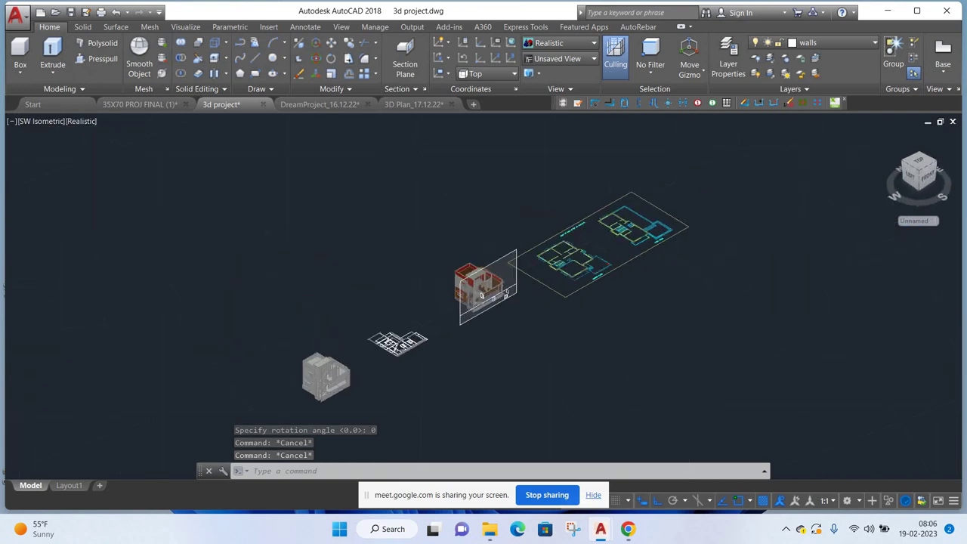
pyautogui.scroll(3, 346, 395)
pyautogui.scroll(2, 346, 396)
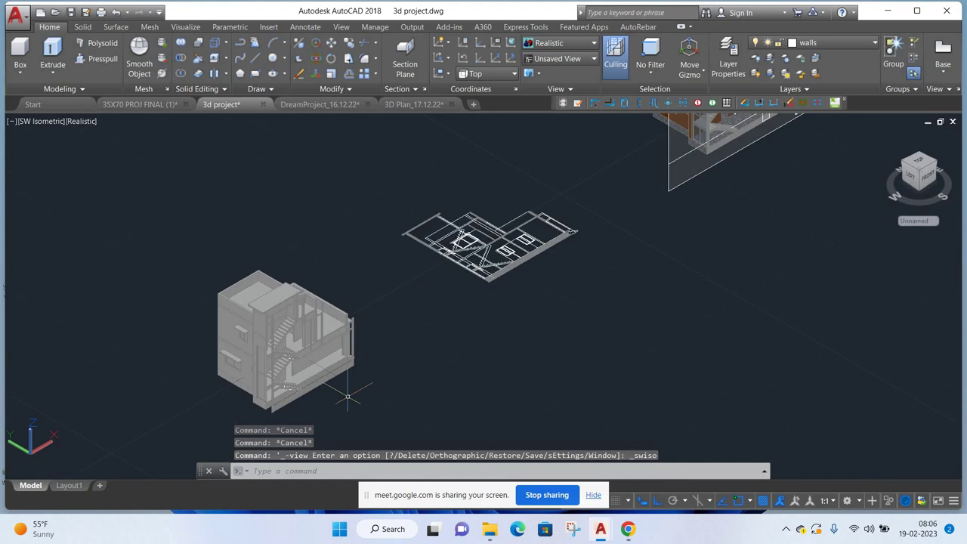
pyautogui.scroll(2, 346, 396)
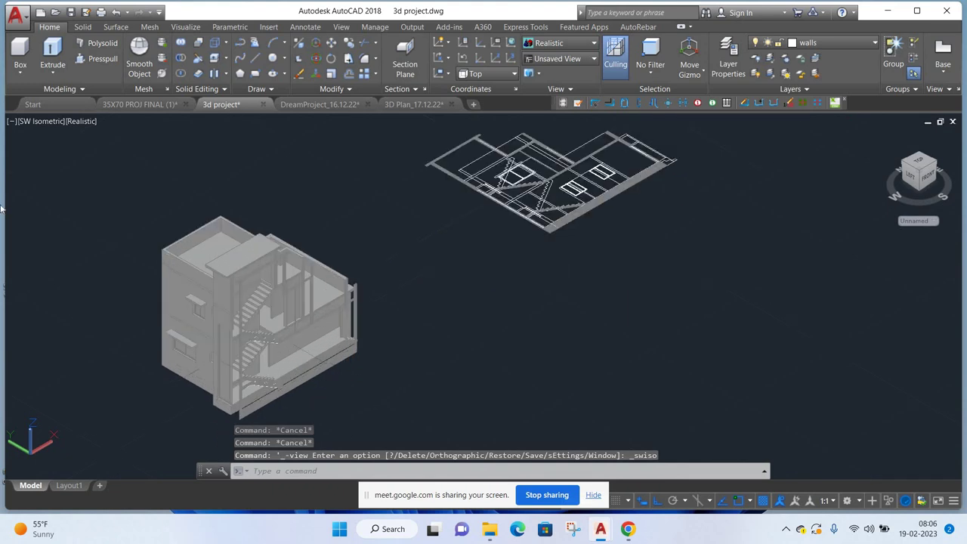
pyautogui.click(89, 122)
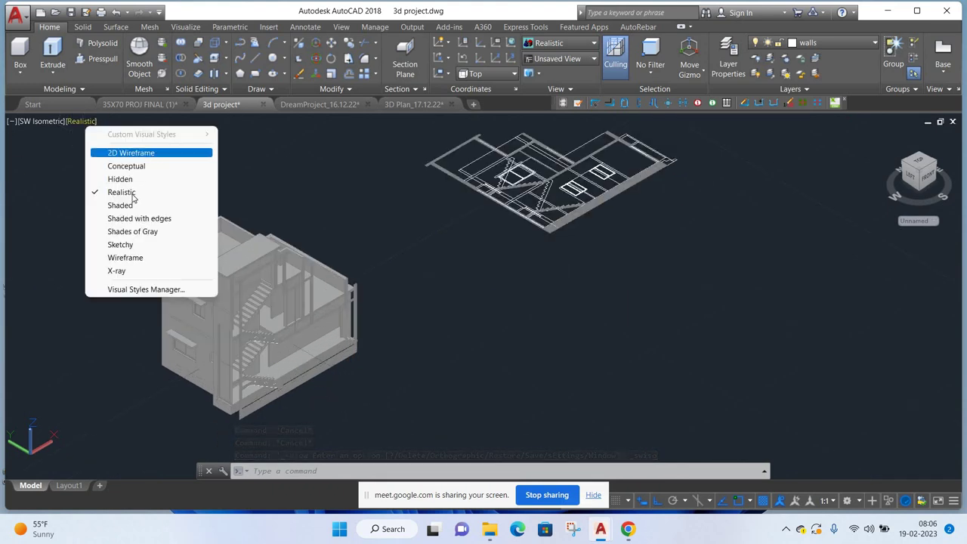
pyautogui.click(125, 192)
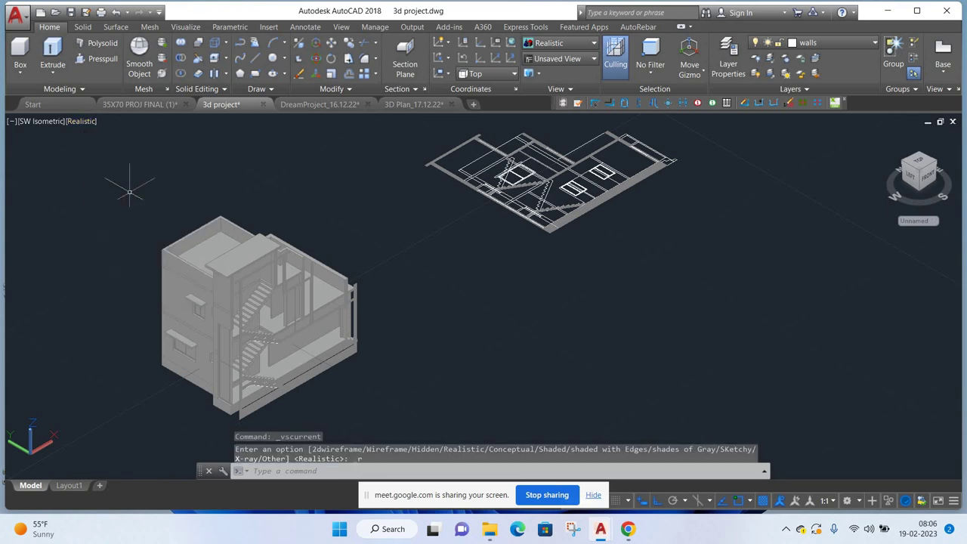
# - Erase the section plane cutting through the red-roofed house model
pyautogui.scroll(2, 345, 372)
pyautogui.scroll(1, 344, 373)
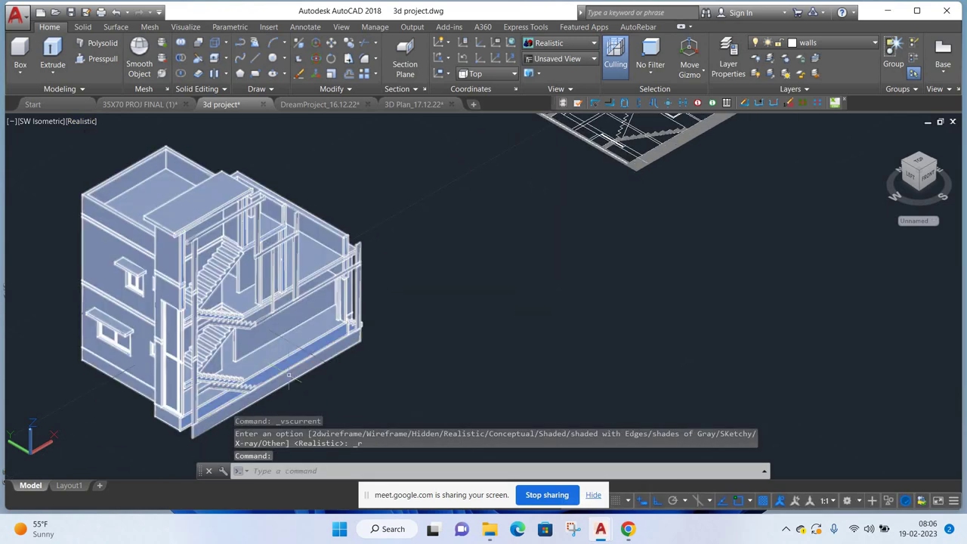
pyautogui.moveTo(609, 198); pyautogui.dragTo(449, 395, button='middle')
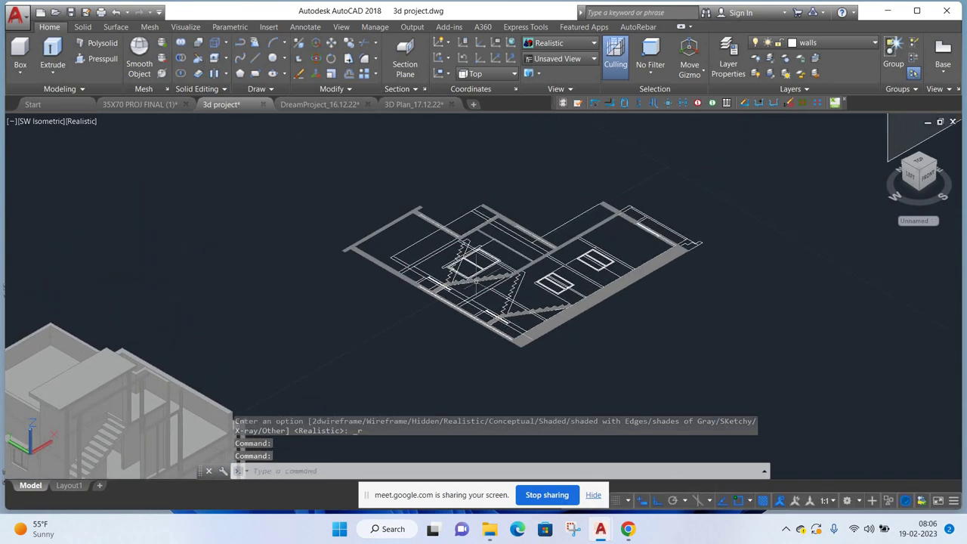
pyautogui.scroll(-2, 533, 279)
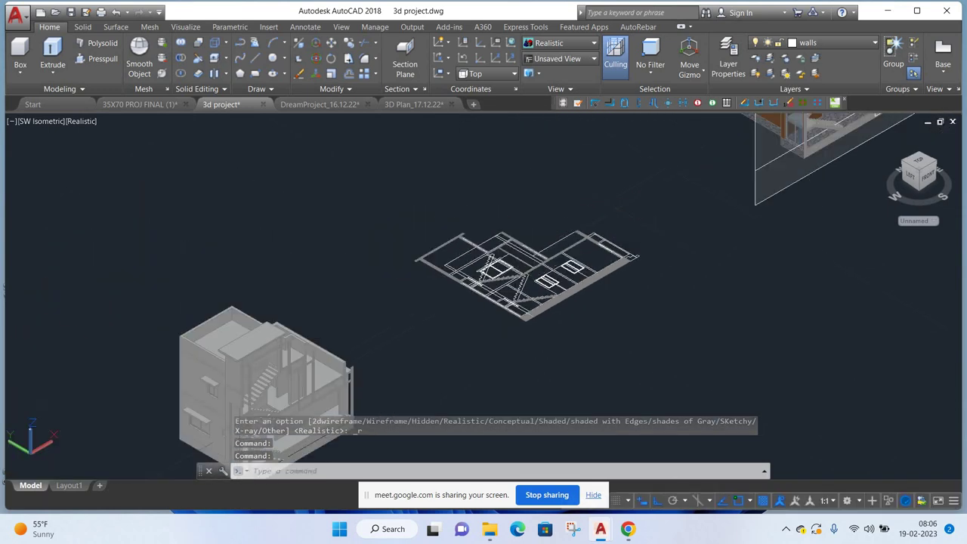
pyautogui.moveTo(647, 218); pyautogui.dragTo(464, 371, button='middle')
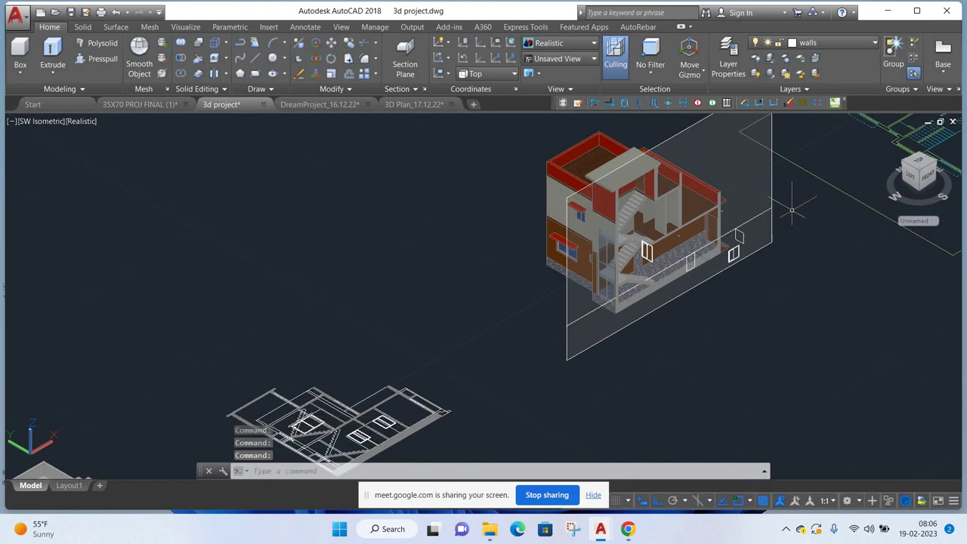
pyautogui.moveTo(794, 209); pyautogui.dragTo(674, 215, button='middle')
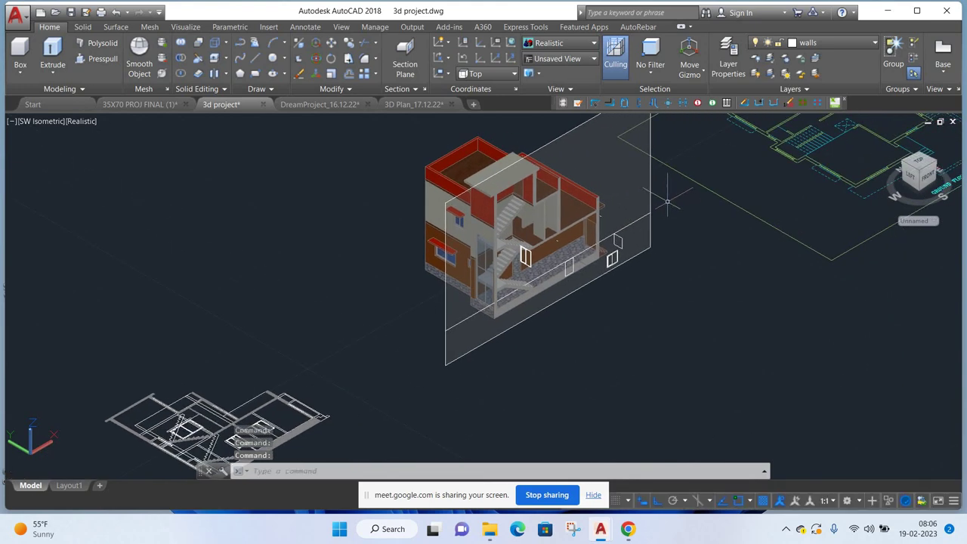
pyautogui.click(668, 202)
pyautogui.click(650, 223)
pyautogui.rightClick(713, 205)
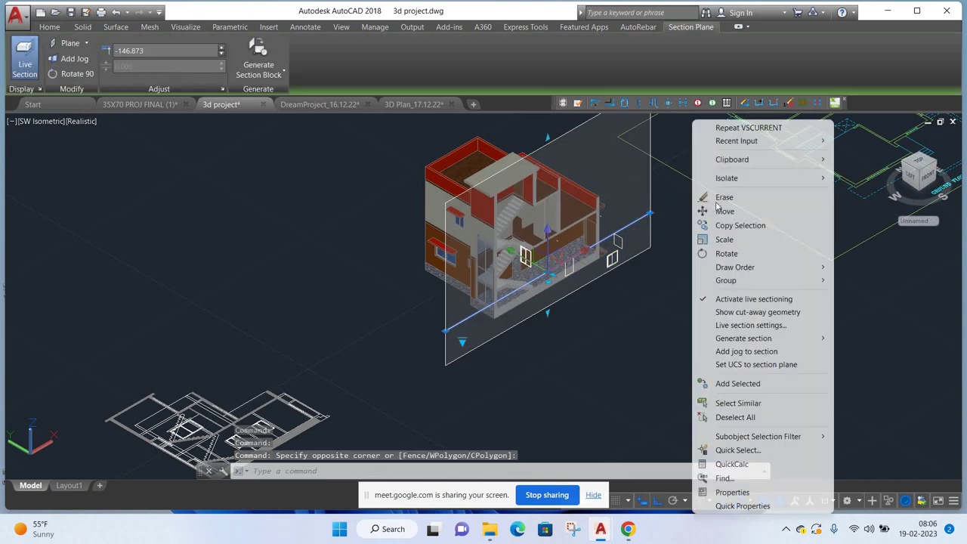
pyautogui.click(716, 198)
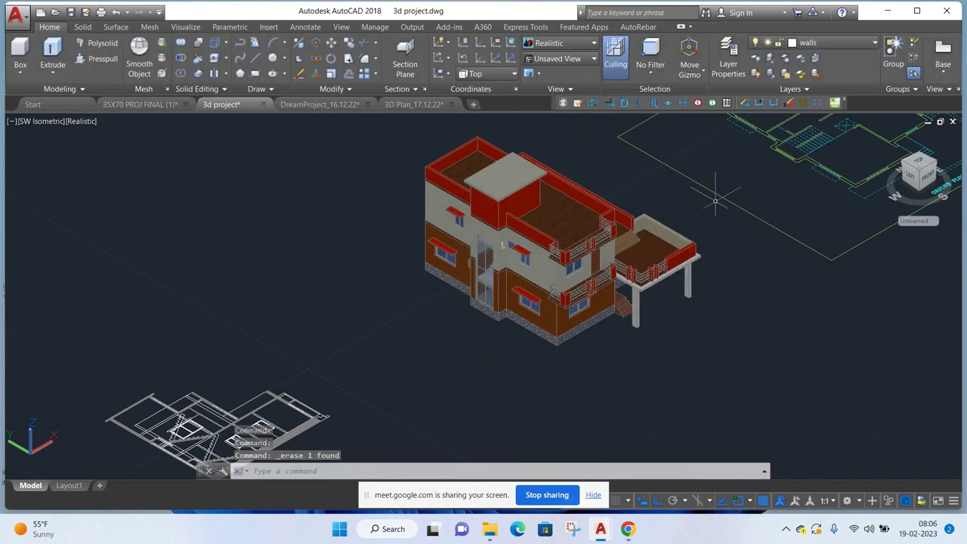
pyautogui.moveTo(738, 285); pyautogui.dragTo(712, 255, button='middle')
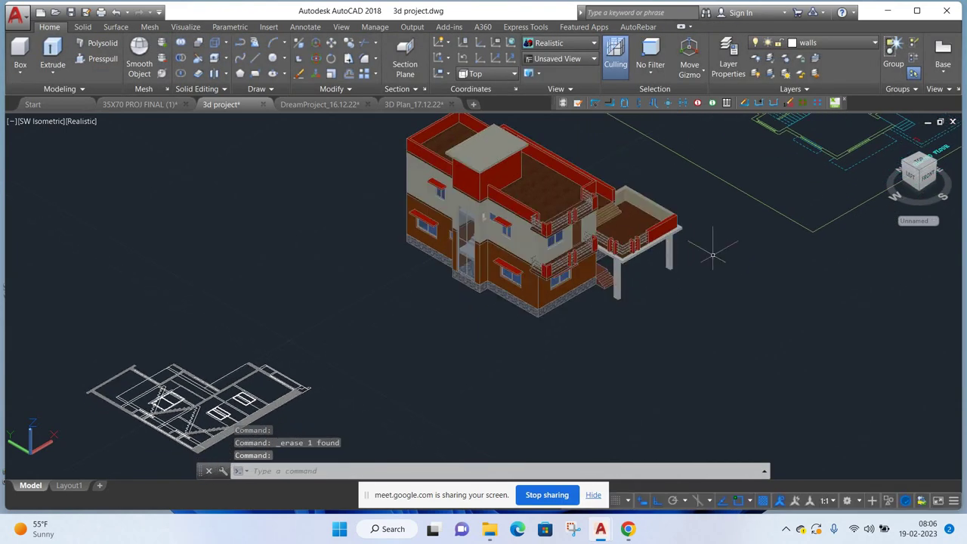
pyautogui.scroll(-4, 227, 355)
pyautogui.scroll(-1, 230, 350)
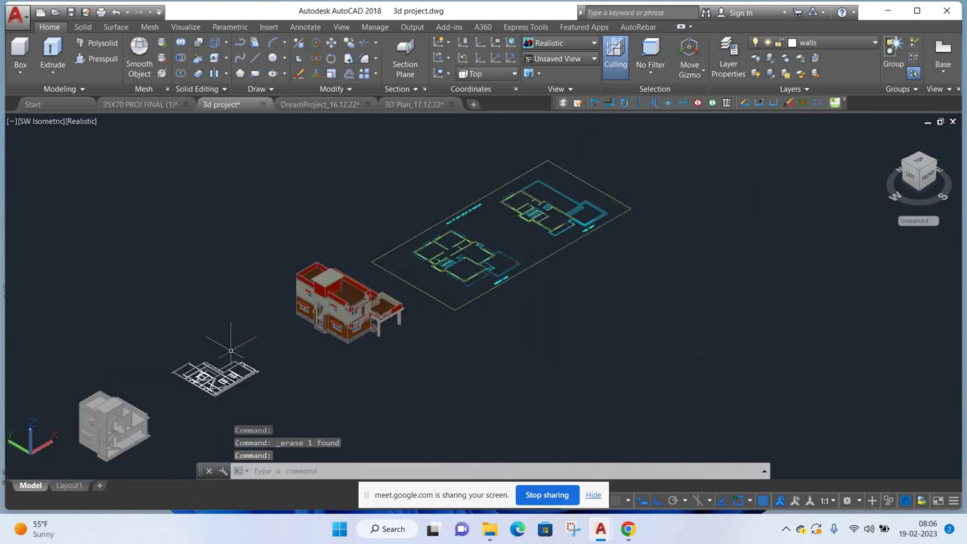
# - Switch to Top view in 2D Wireframe and zoom in on the middle floor plan
pyautogui.click(50, 121)
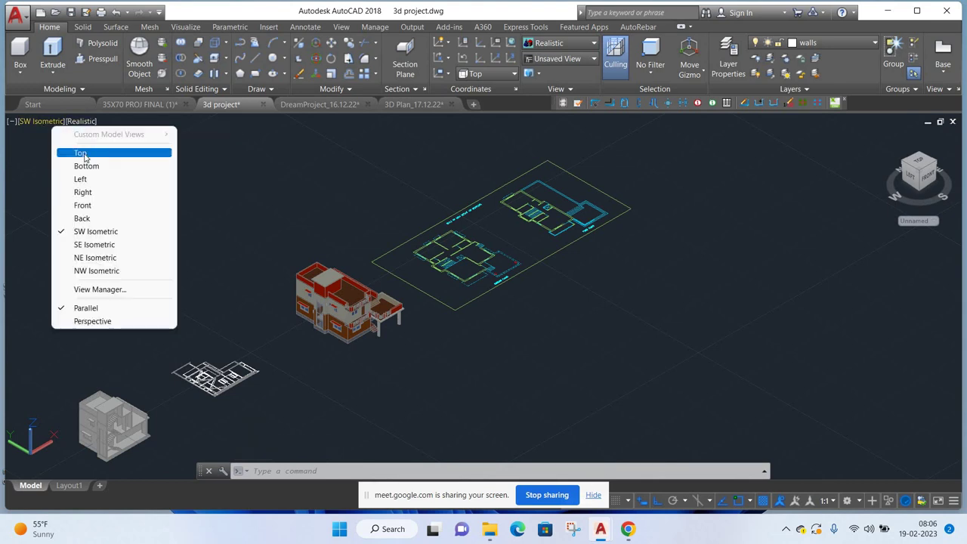
pyautogui.click(75, 152)
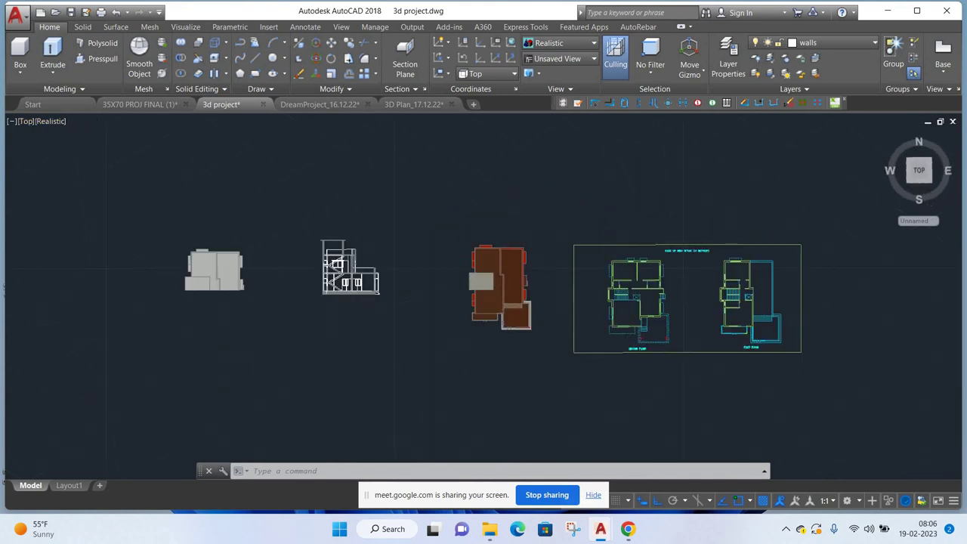
pyautogui.click(51, 121)
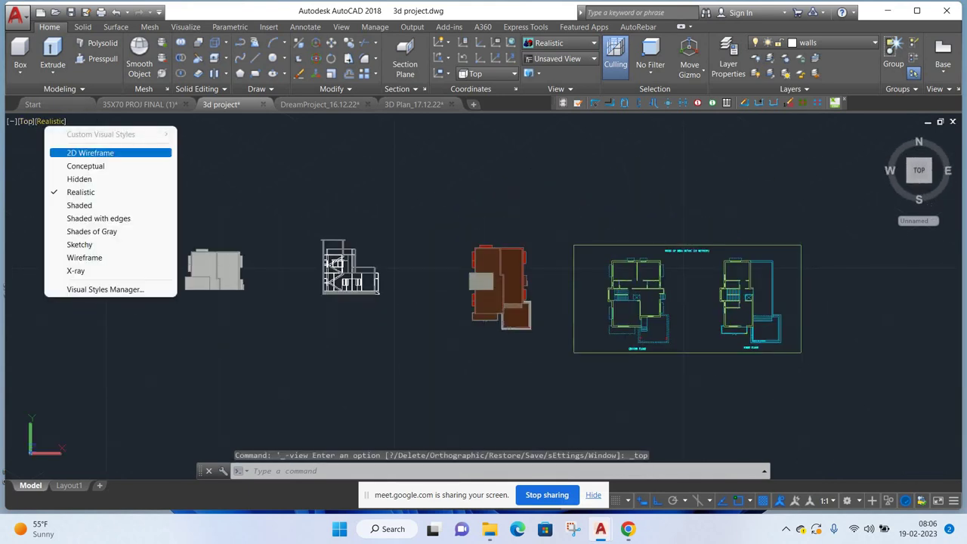
pyautogui.click(71, 151)
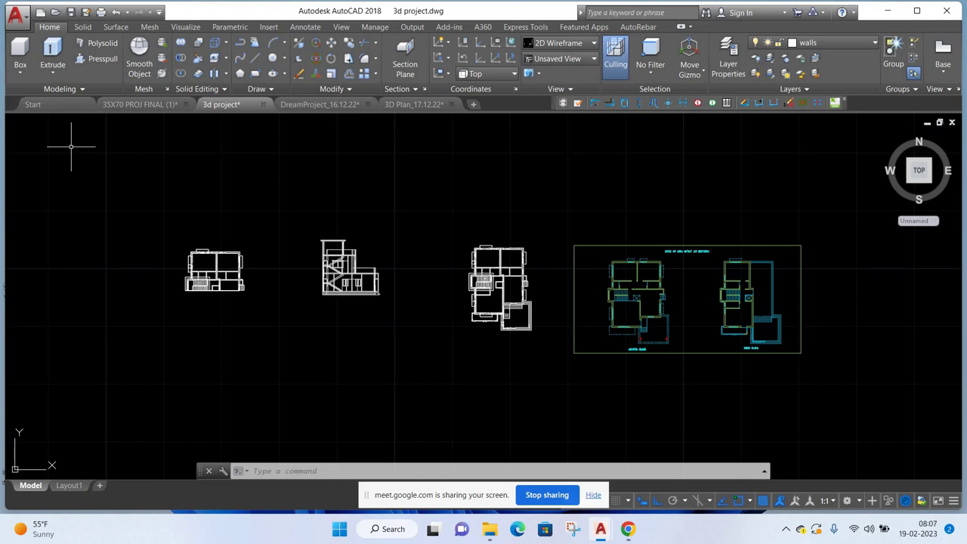
pyautogui.moveTo(386, 272); pyautogui.dragTo(303, 269, button='middle')
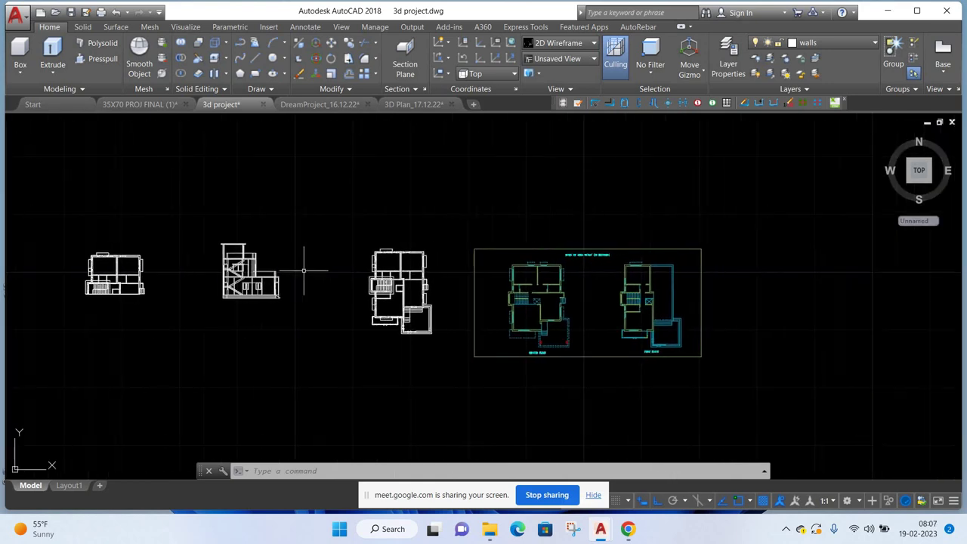
pyautogui.scroll(4, 391, 278)
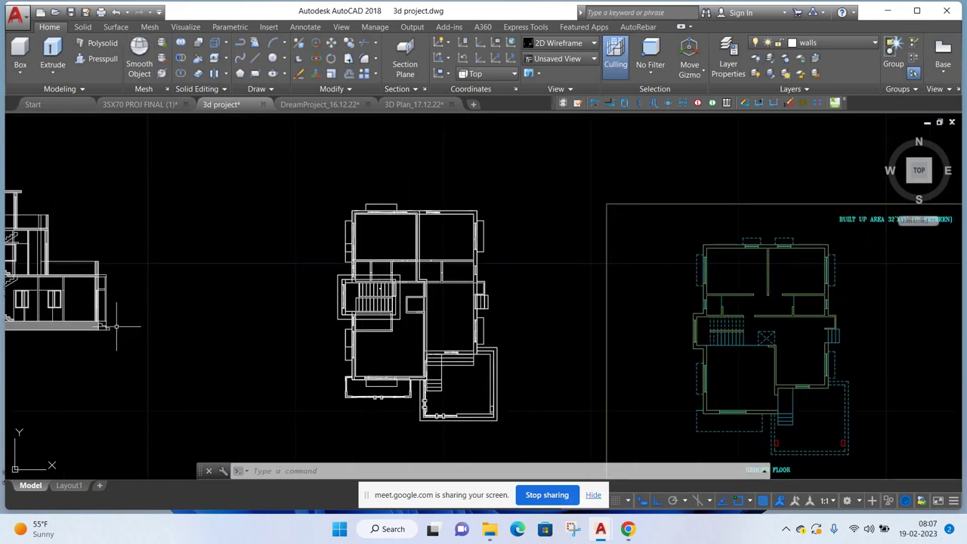
pyautogui.scroll(4, 81, 331)
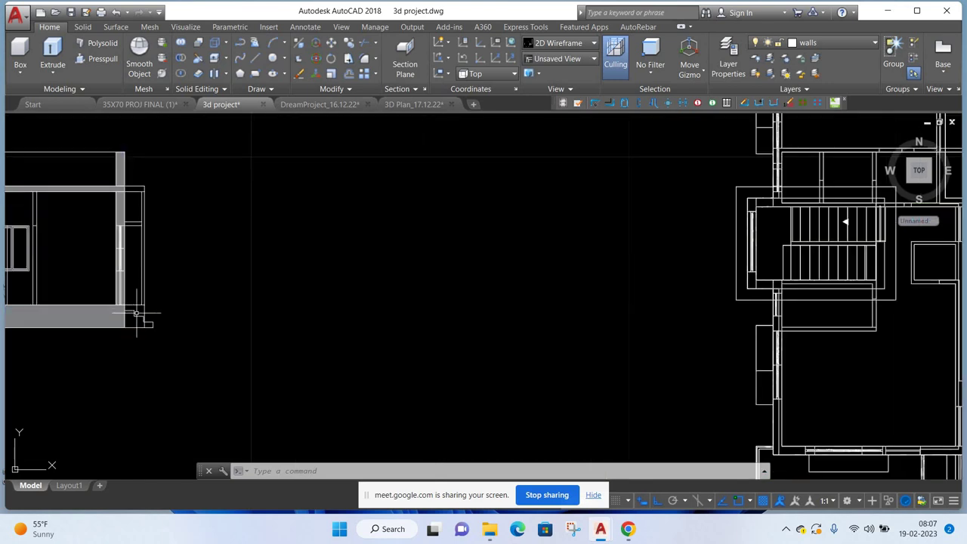
pyautogui.scroll(-2, 139, 321)
pyautogui.scroll(-2, 139, 320)
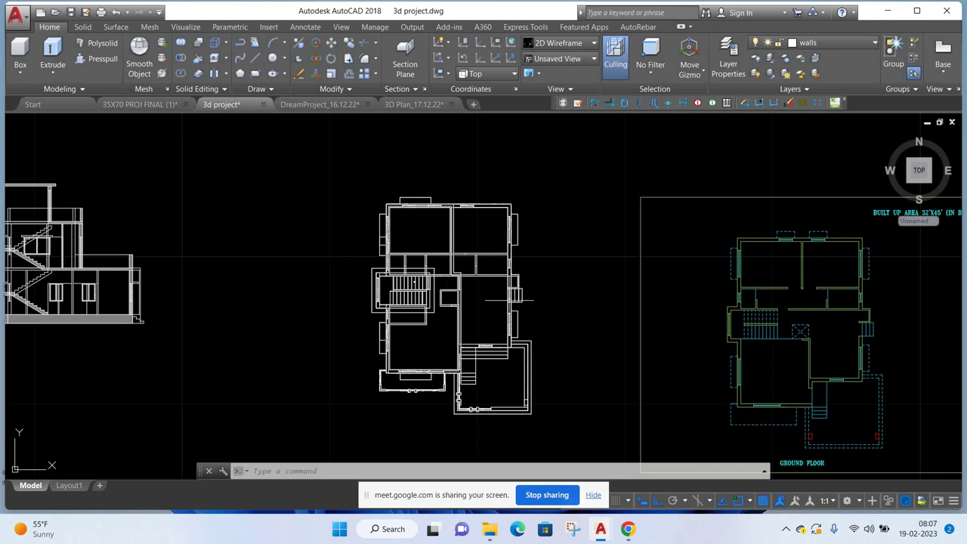
pyautogui.scroll(2, 510, 300)
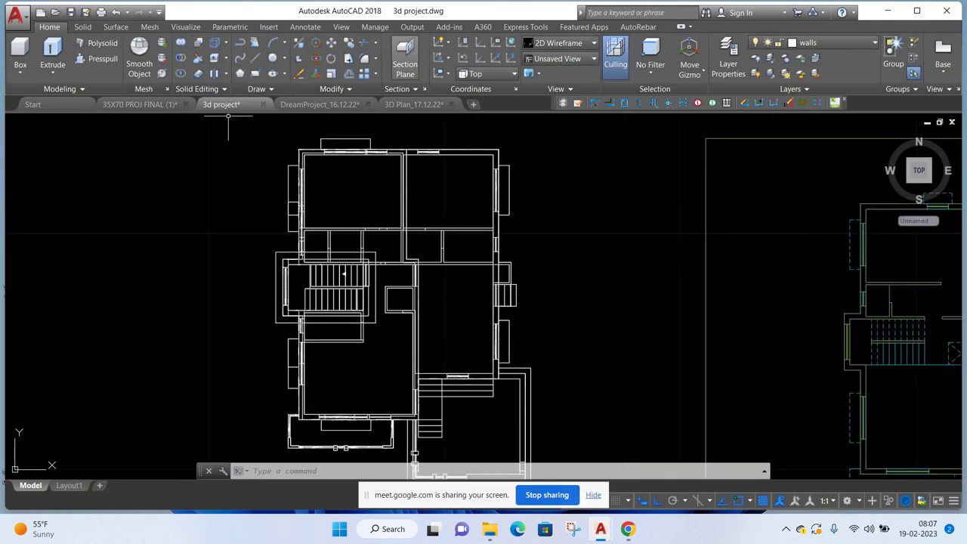
# - Draw a new horizontal section plane across the house plan and select it
pyautogui.click(406, 55)
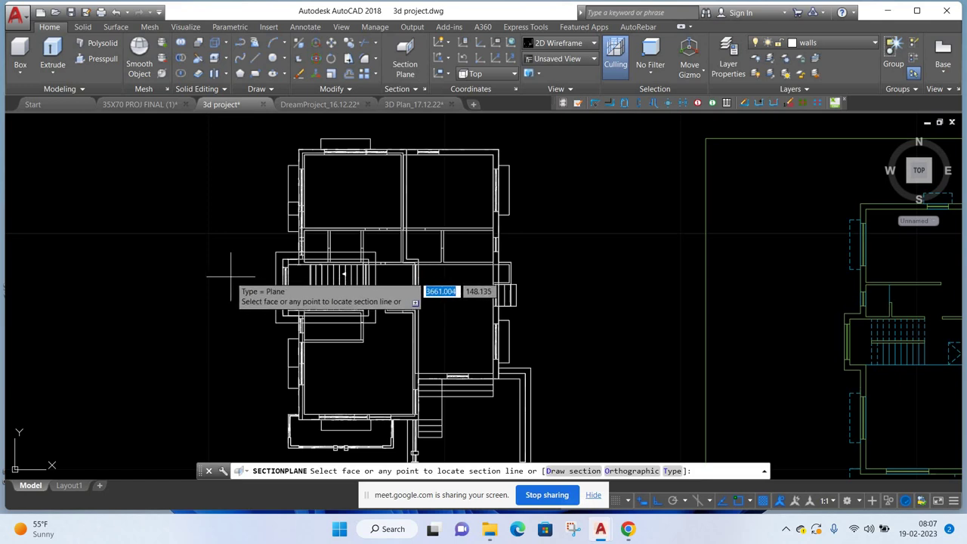
pyautogui.click(230, 274)
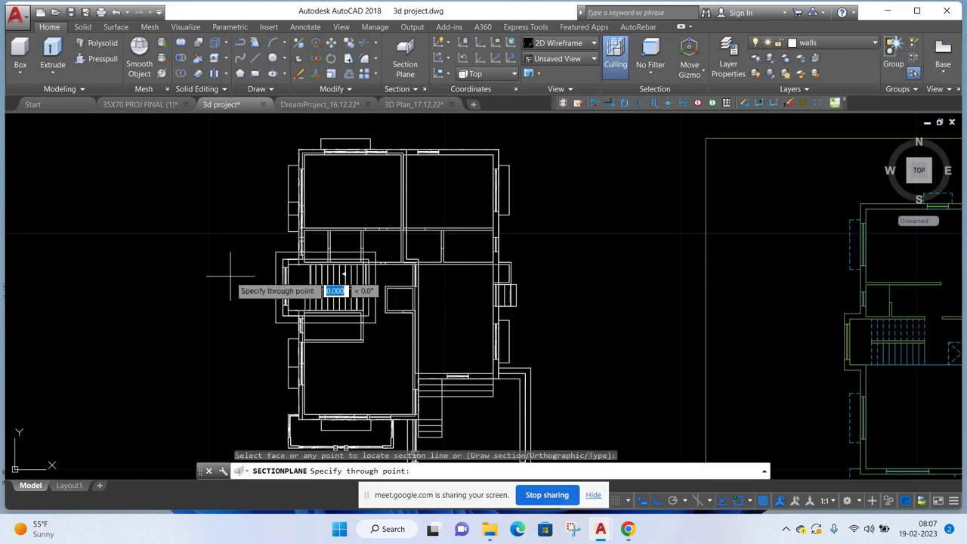
pyautogui.click(595, 267)
pyautogui.click(615, 254)
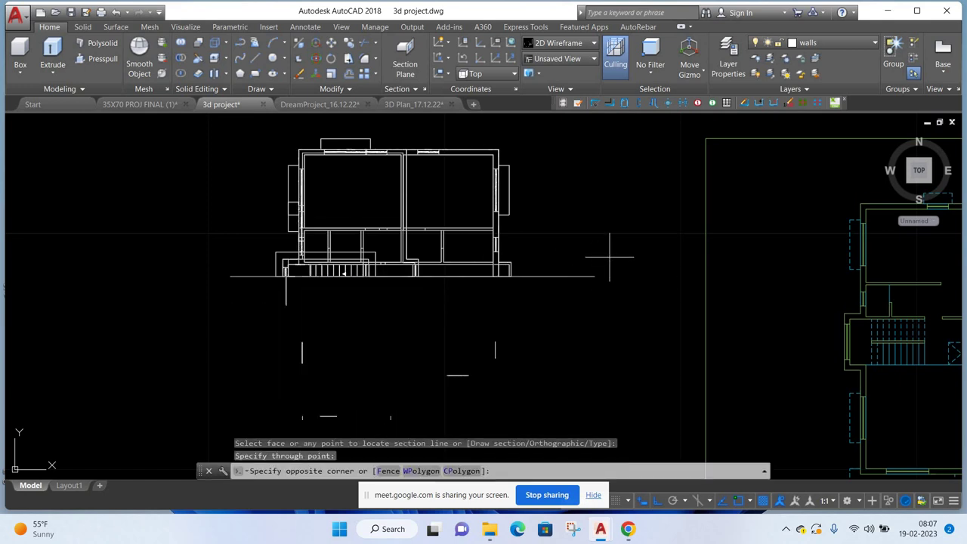
pyautogui.click(582, 281)
# - Generate a 2D Section/Elevation block from the new section plane
pyautogui.rightClick(589, 219)
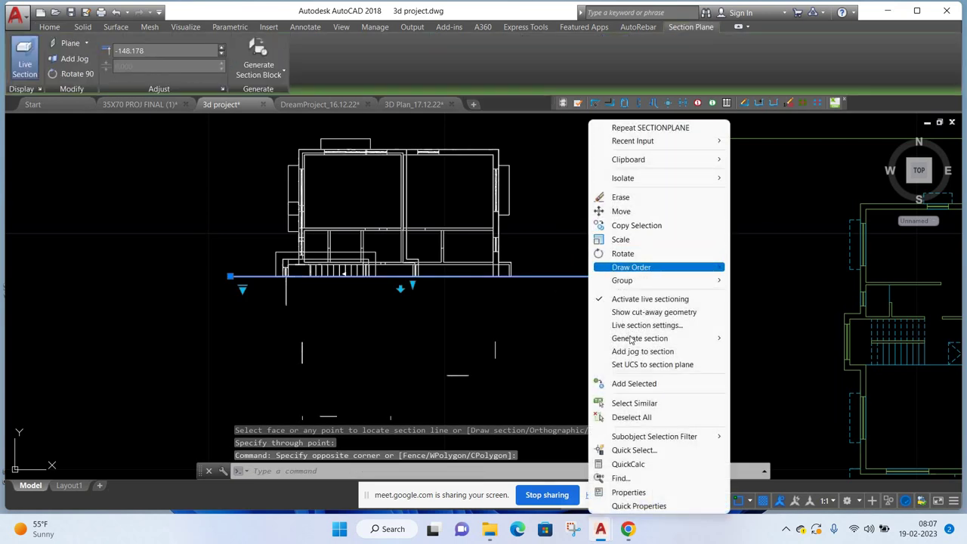
pyautogui.moveTo(639, 338)
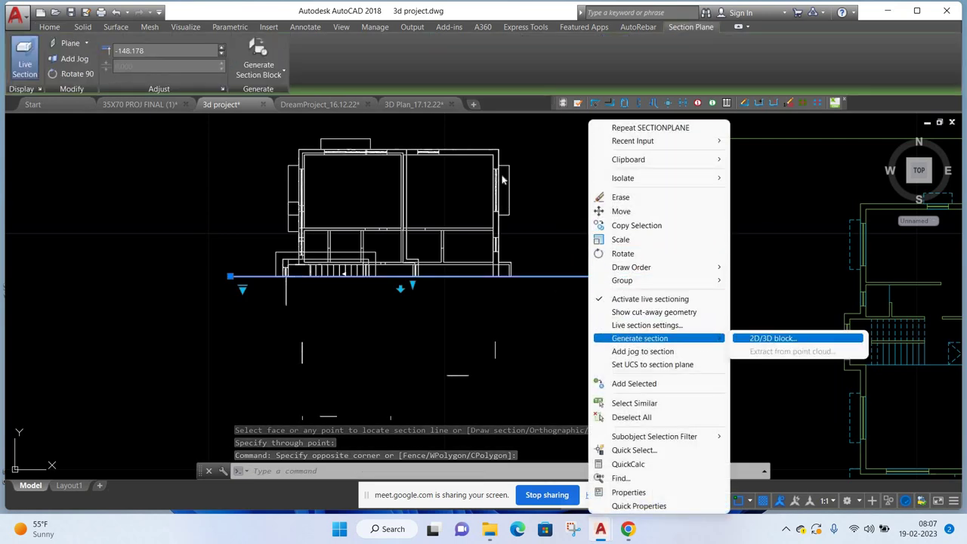
pyautogui.click(772, 339)
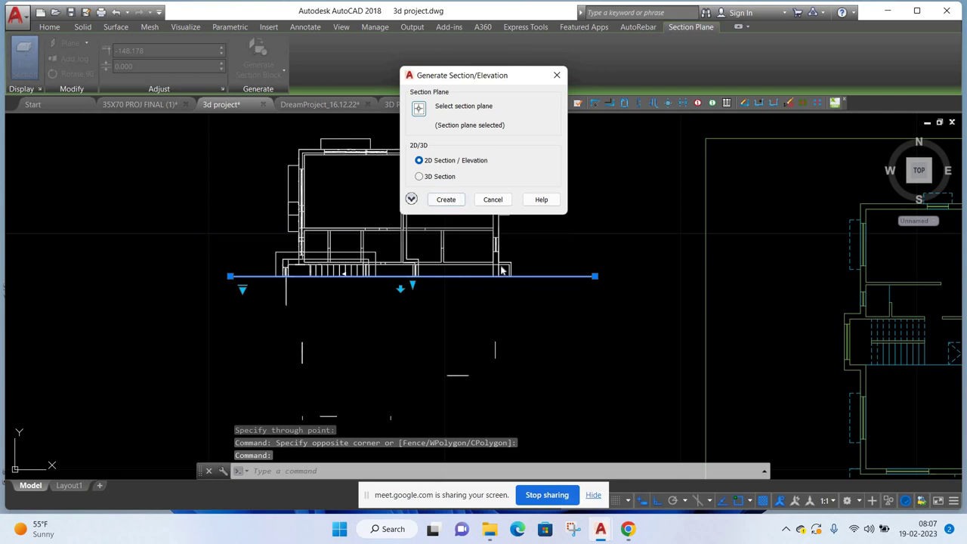
pyautogui.press('Return')
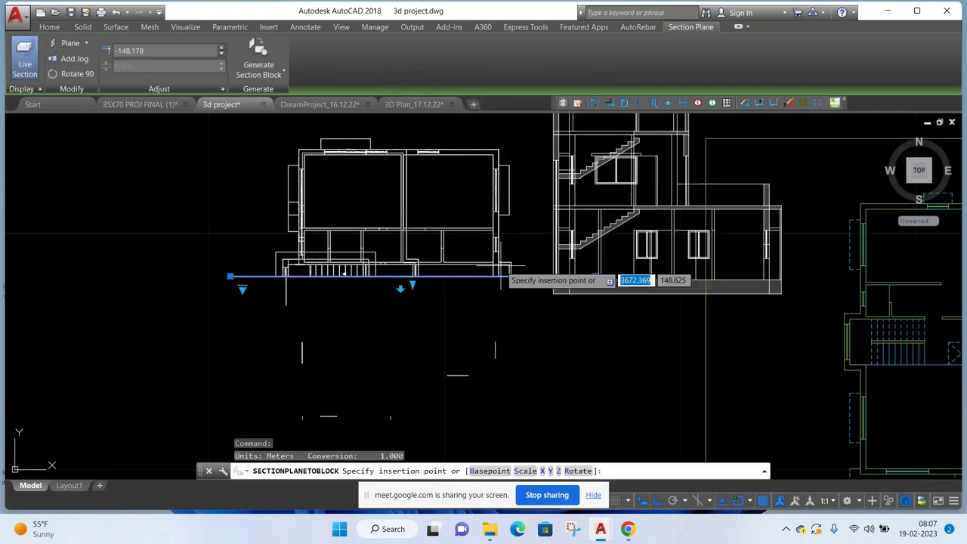
# - Place the generated section above the plans at X and Y scale 1, rotation 0
pyautogui.scroll(-4, 501, 265)
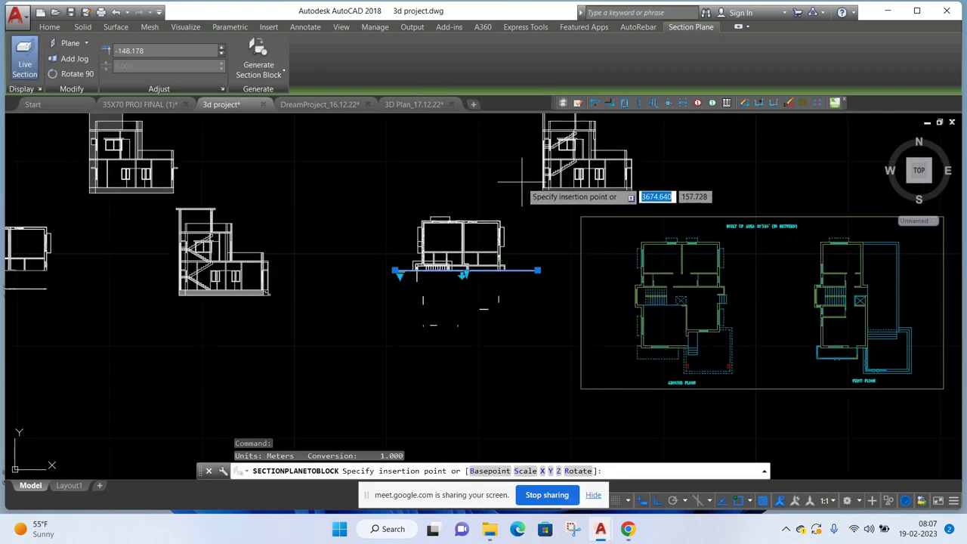
pyautogui.moveTo(516, 195); pyautogui.dragTo(537, 247, button='middle')
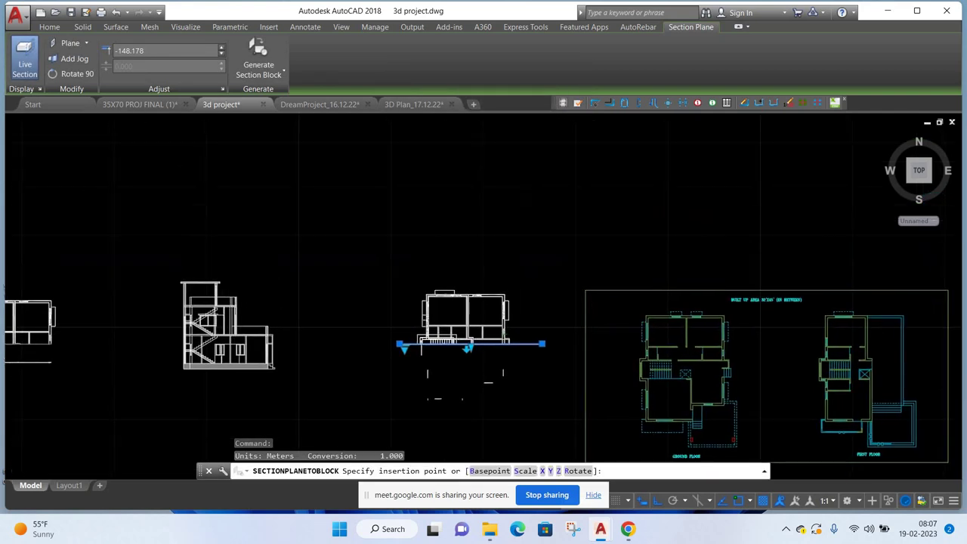
pyautogui.click(537, 247)
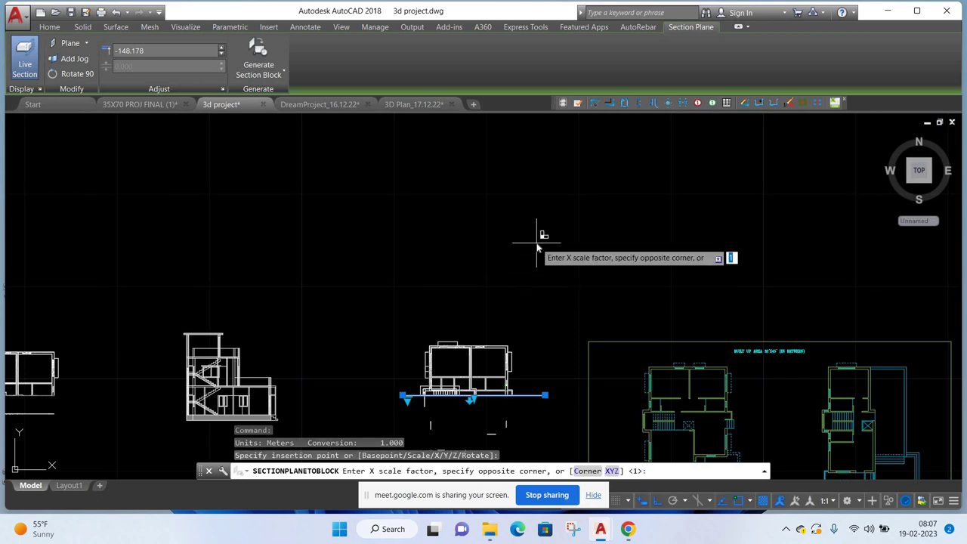
pyautogui.press('Return')
pyautogui.write('1')
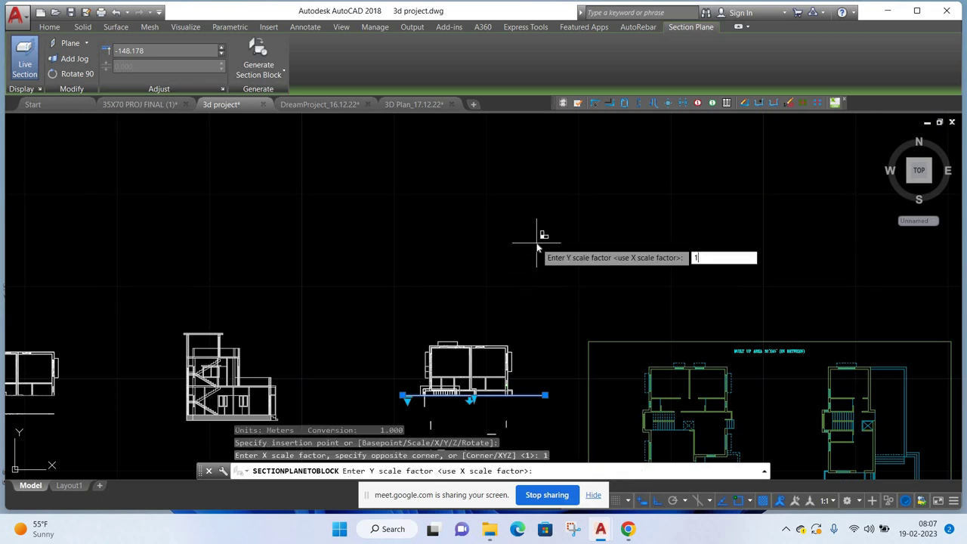
pyautogui.press('Return')
pyautogui.press('Return')
pyautogui.press('Escape')
pyautogui.press('Escape')
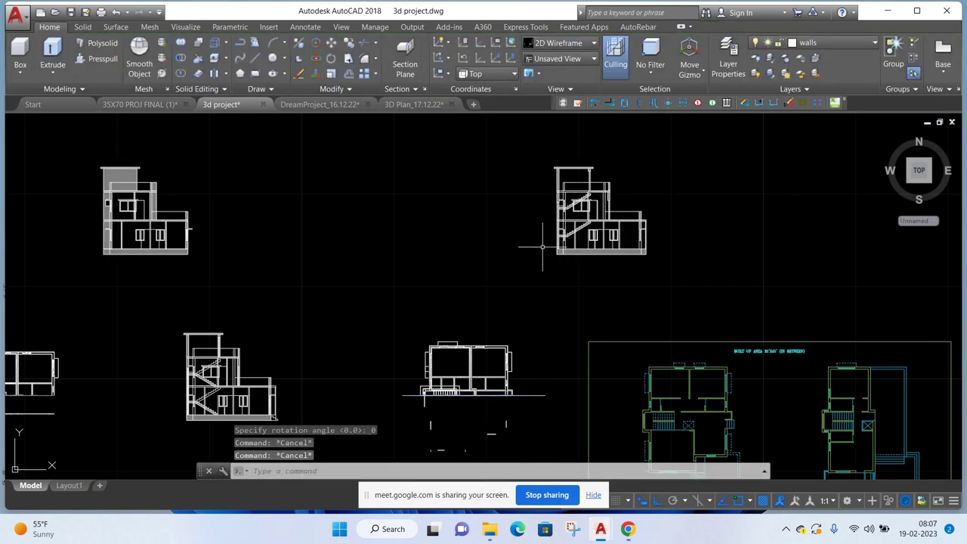
# - Select the second section plane and erase it
pyautogui.scroll(4, 646, 236)
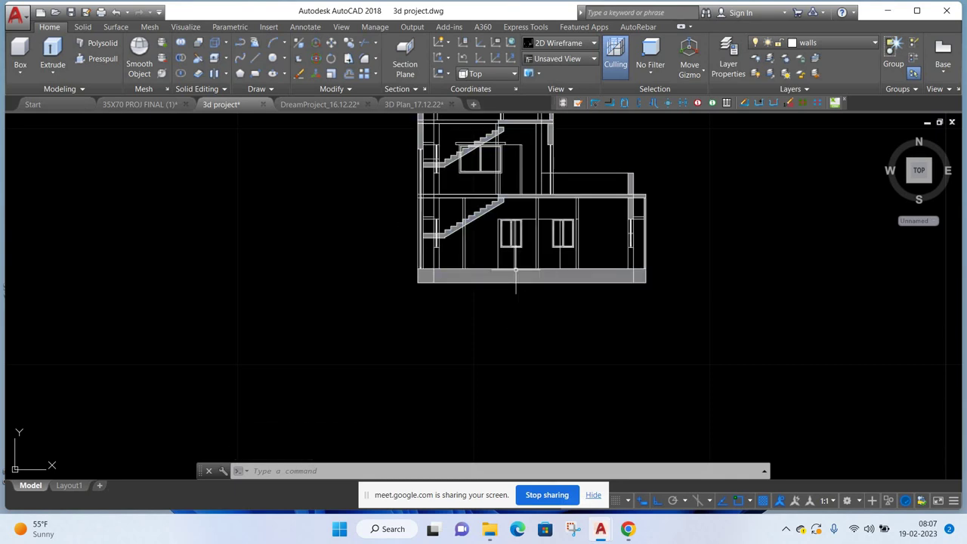
pyautogui.scroll(-2, 516, 269)
pyautogui.scroll(4, 516, 190)
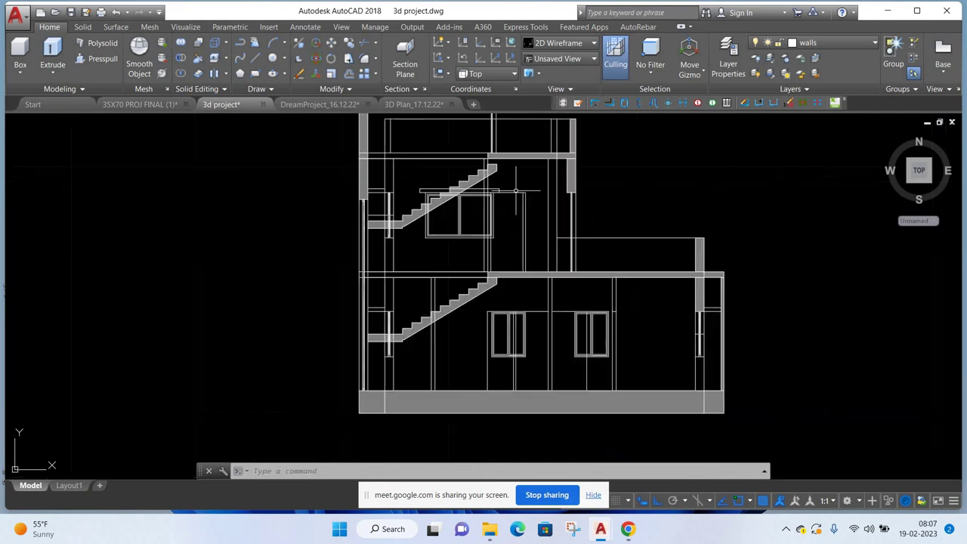
pyautogui.scroll(-3, 480, 267)
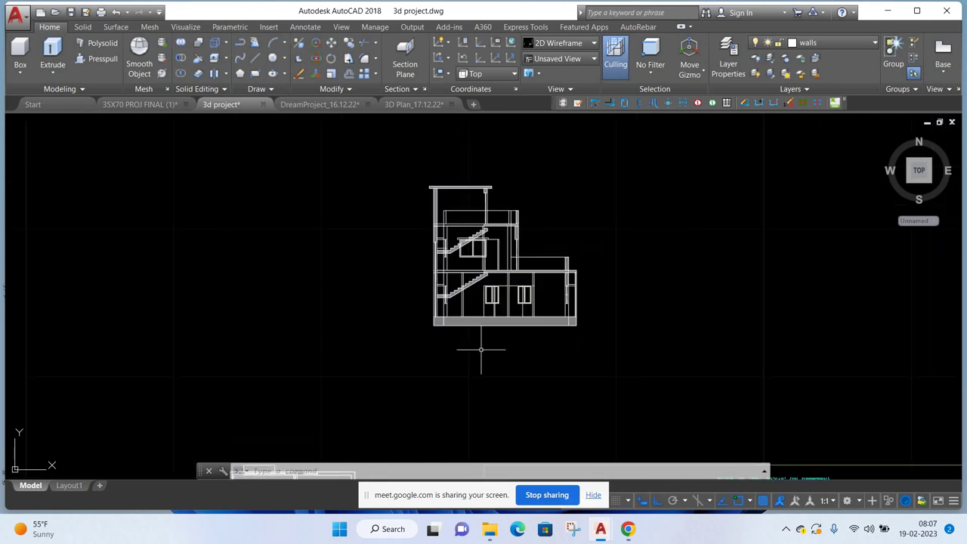
pyautogui.moveTo(488, 335); pyautogui.dragTo(514, 180, button='middle')
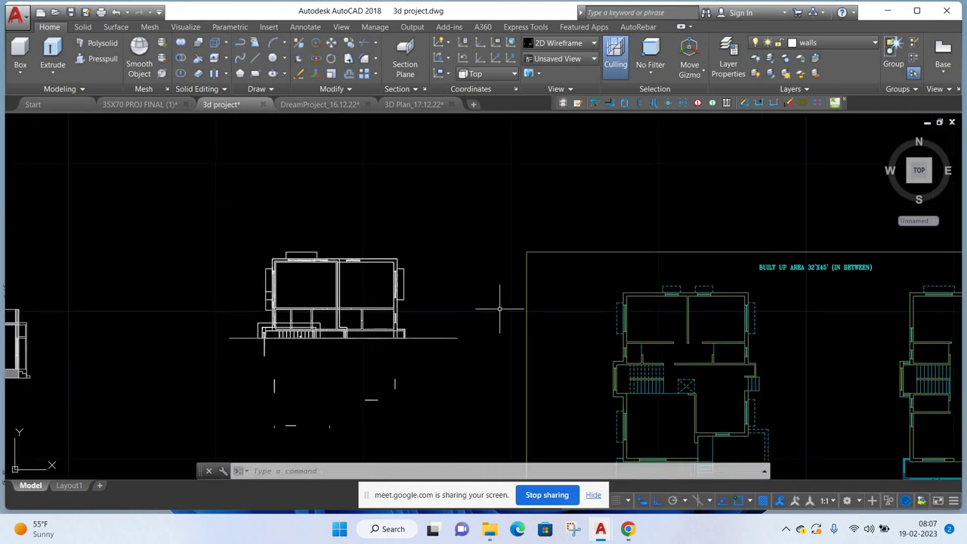
pyautogui.click(500, 308)
pyautogui.click(461, 364)
pyautogui.rightClick(468, 197)
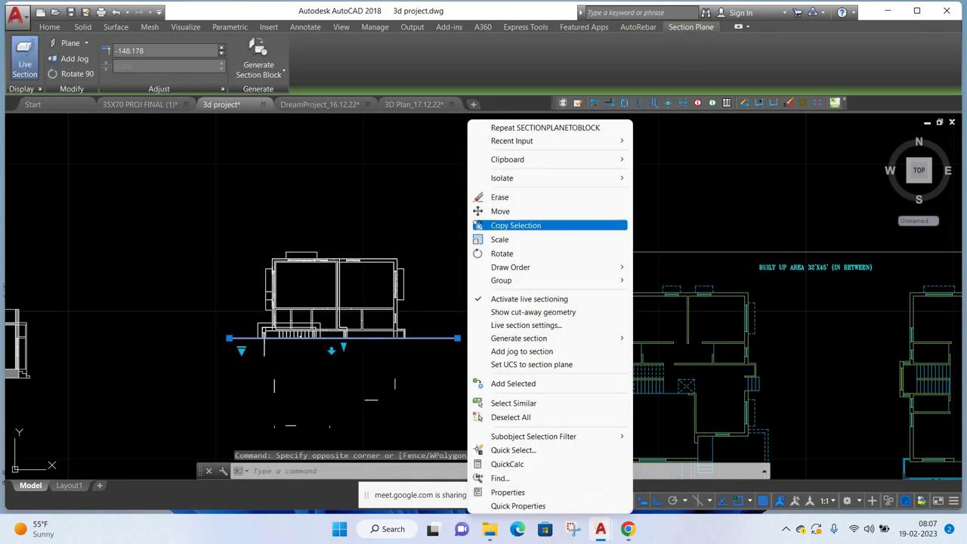
pyautogui.click(495, 194)
pyautogui.scroll(-3, 451, 289)
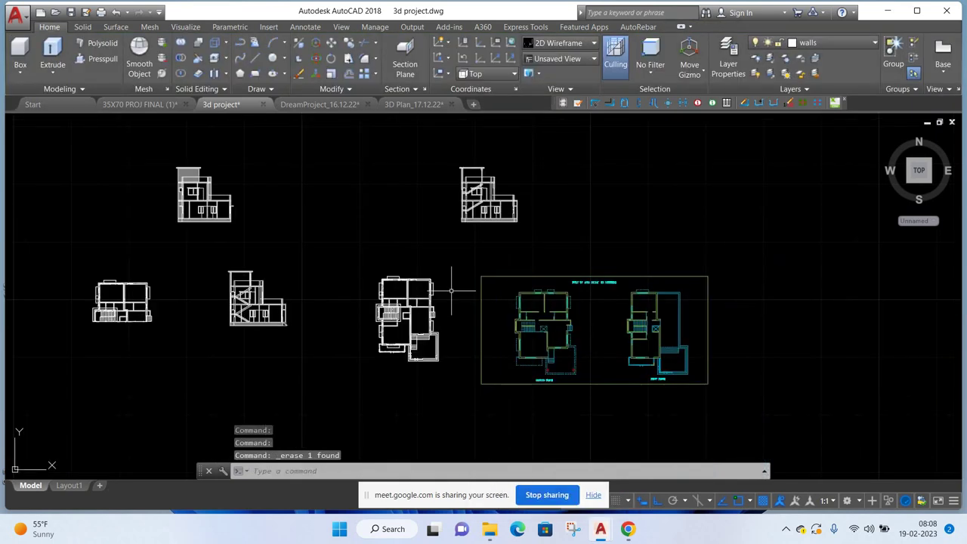
# - Switch to 3D Plan_17.12.22 and set the viewport to Top view in 2D Wireframe style
pyautogui.click(405, 105)
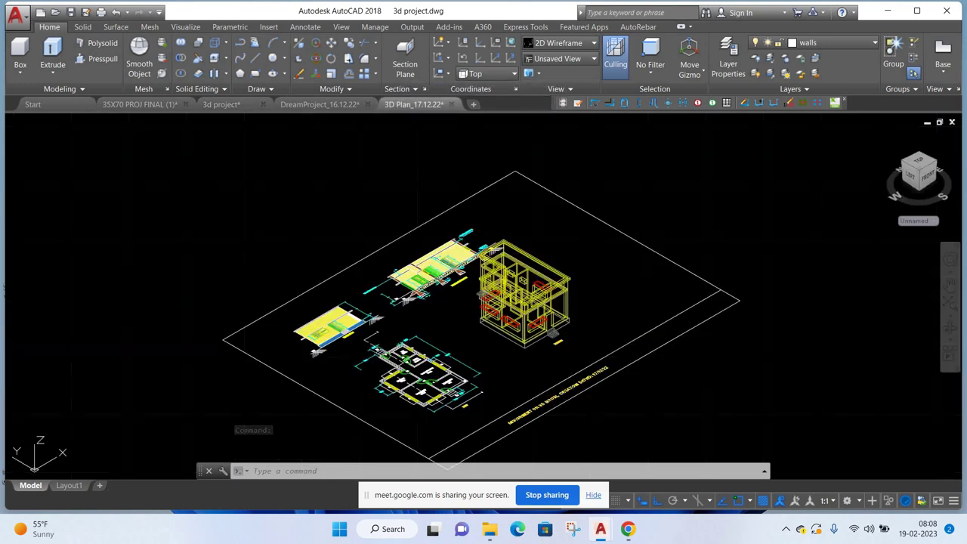
pyautogui.click(264, 211)
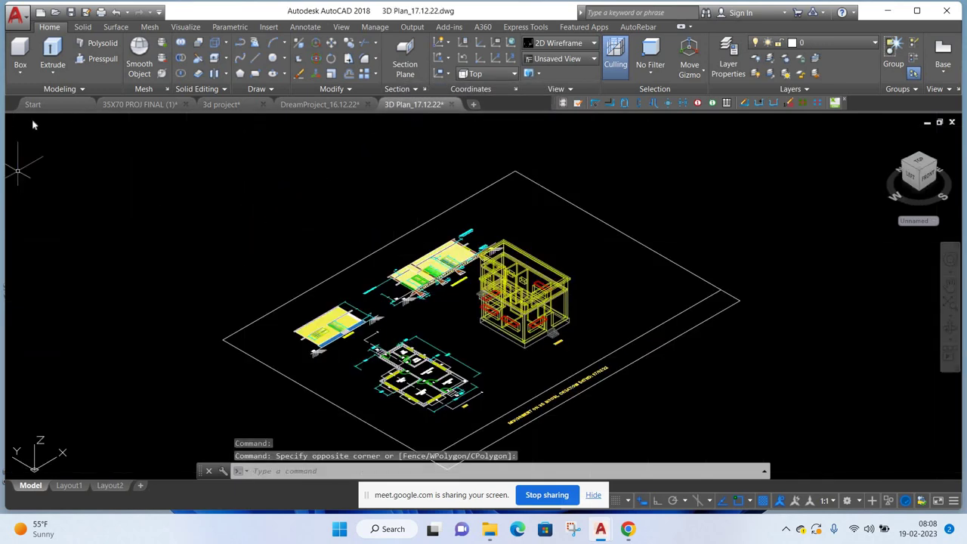
pyautogui.click(41, 120)
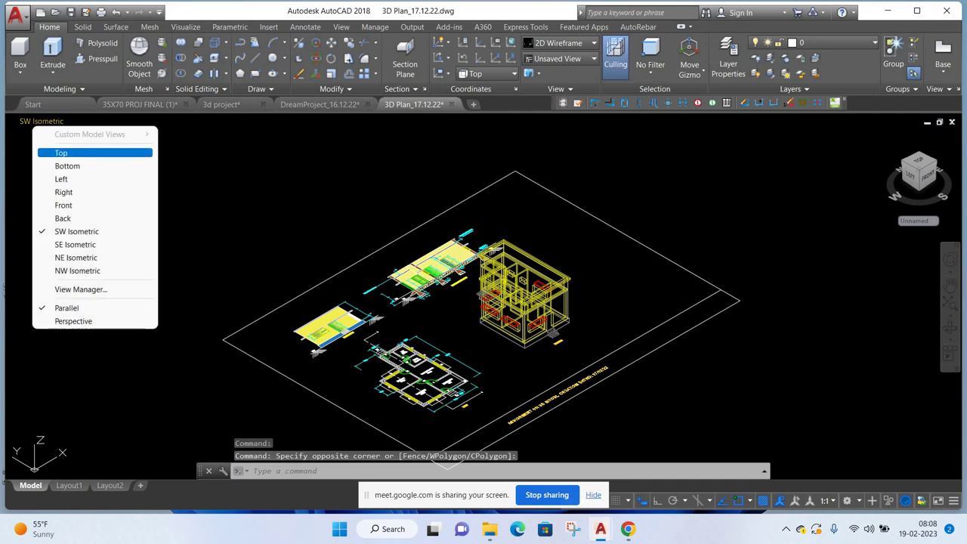
pyautogui.click(60, 153)
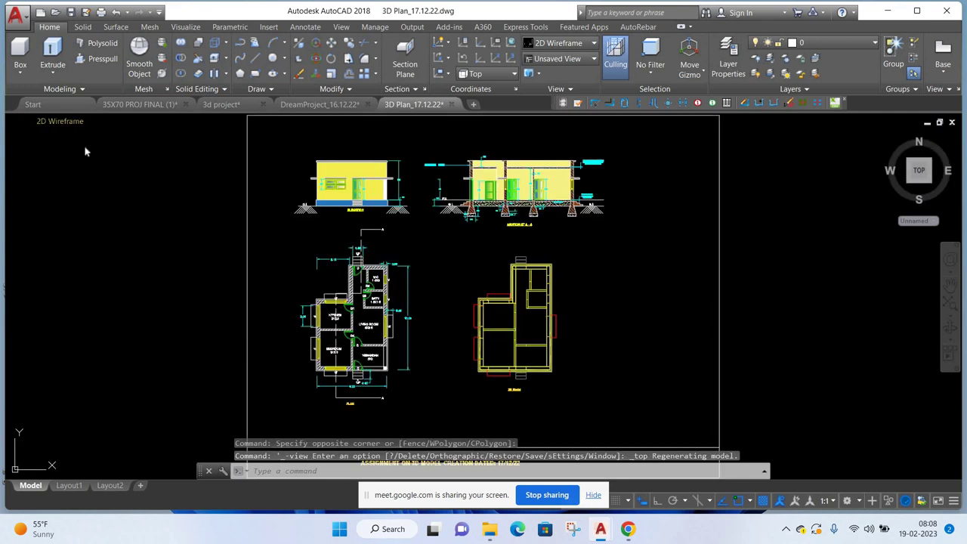
pyautogui.click(60, 121)
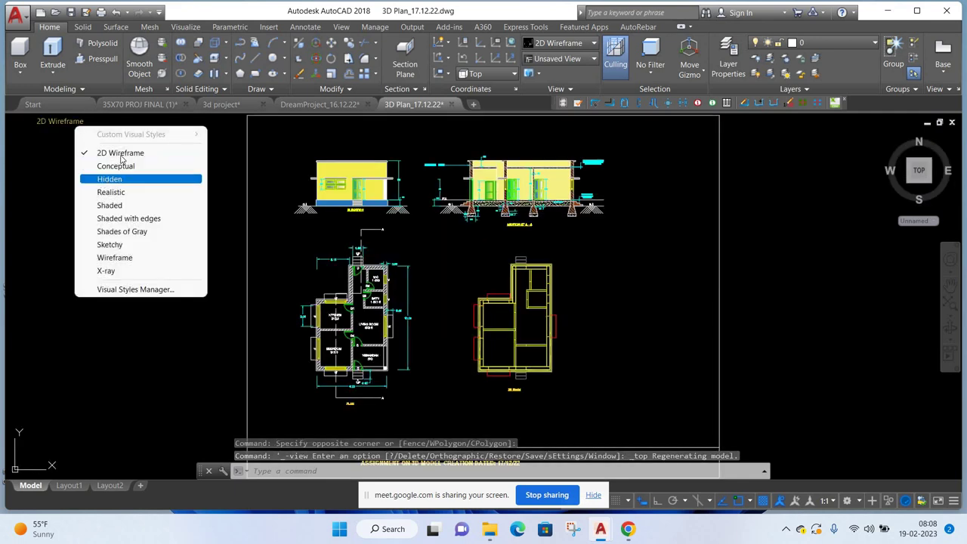
pyautogui.click(124, 153)
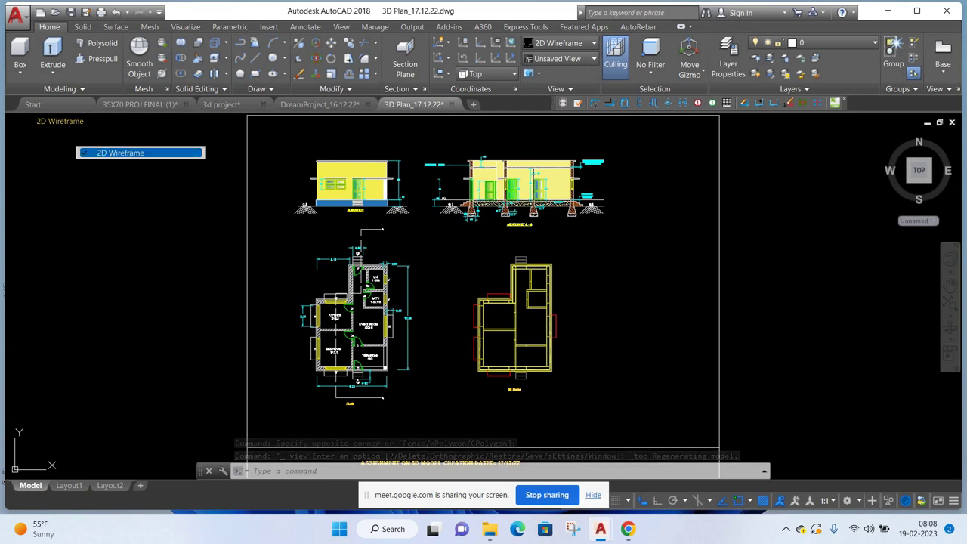
# - Zoom and pan across the sheet to inspect the plan, BATH and D2 area, and ELEVATION
pyautogui.scroll(2, 519, 286)
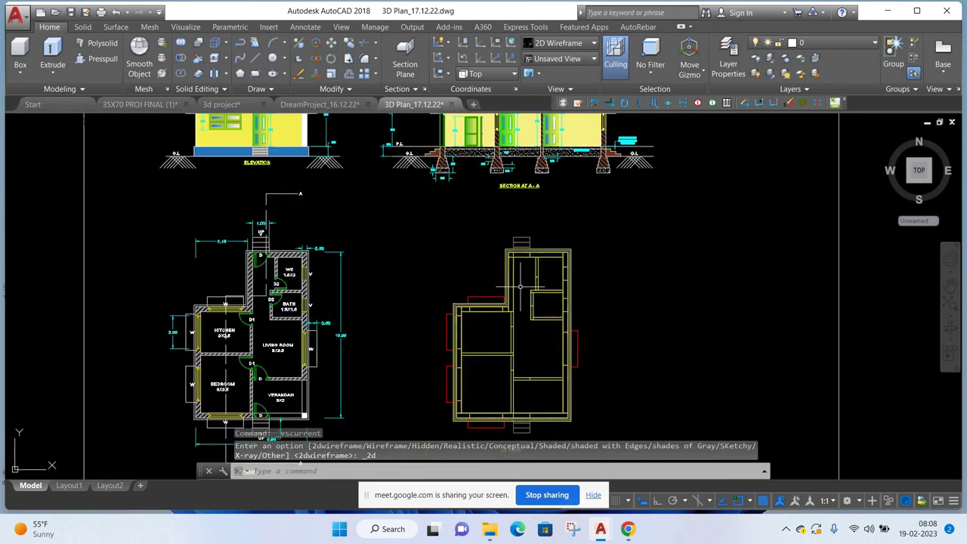
pyautogui.scroll(2, 399, 363)
pyautogui.scroll(1, 394, 324)
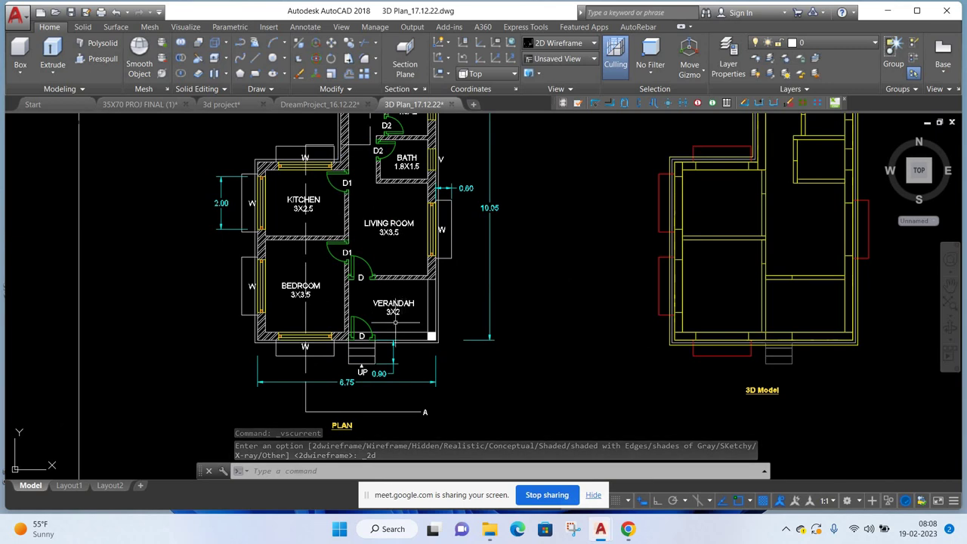
pyautogui.scroll(1, 394, 322)
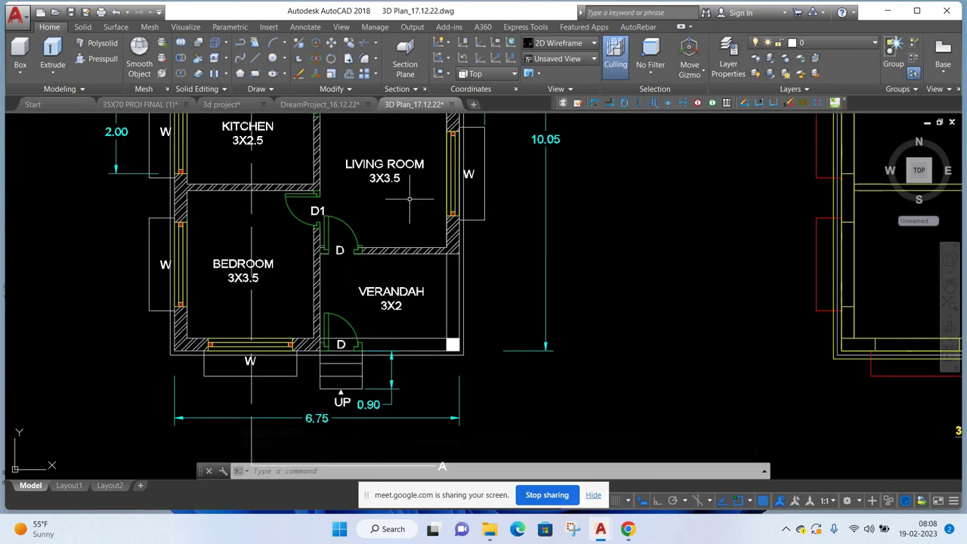
pyautogui.moveTo(409, 200); pyautogui.dragTo(405, 252, button='middle')
pyautogui.moveTo(359, 200); pyautogui.dragTo(367, 260, button='middle')
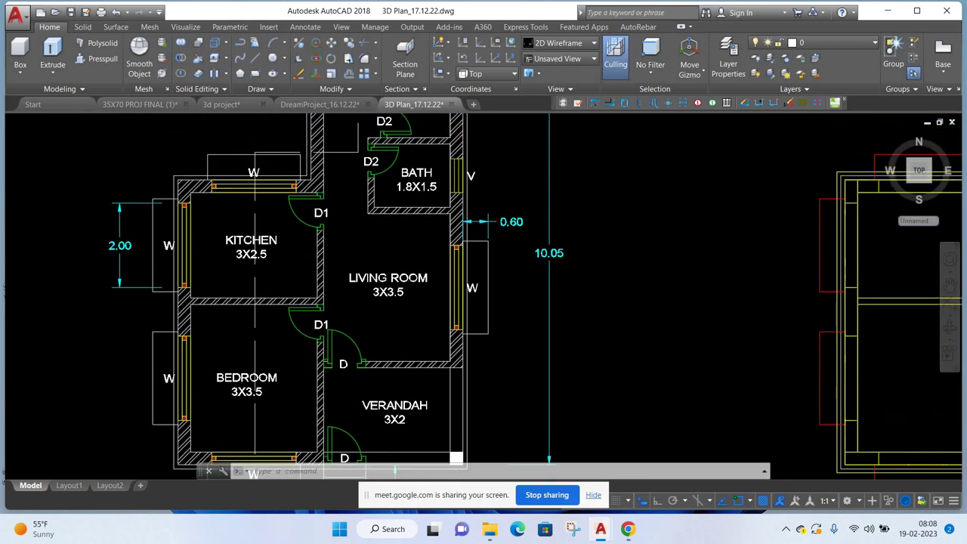
pyautogui.scroll(-3, 398, 151)
pyautogui.scroll(-3, 438, 238)
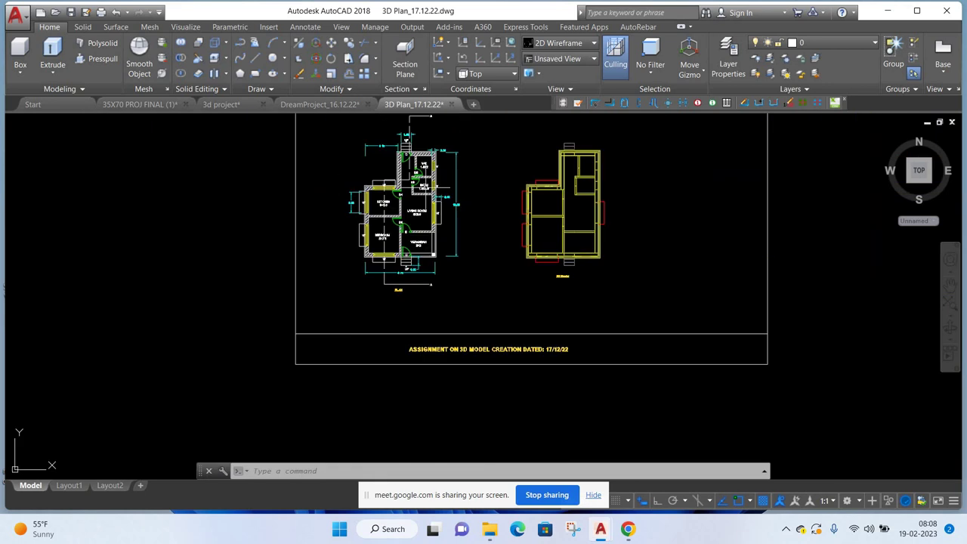
pyautogui.scroll(-1, 390, 338)
pyautogui.scroll(-1, 389, 339)
pyautogui.scroll(-1, 390, 338)
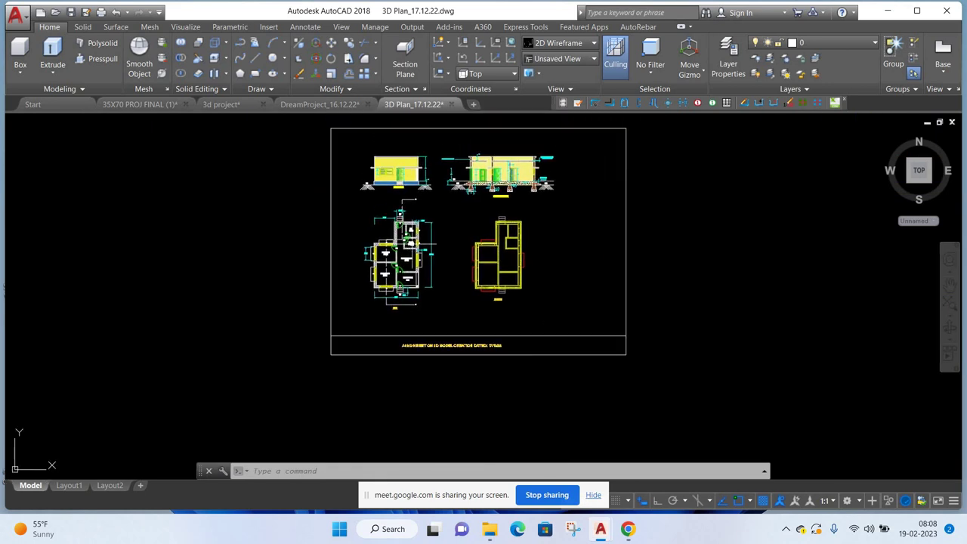
pyautogui.scroll(3, 399, 196)
pyautogui.scroll(5, 400, 196)
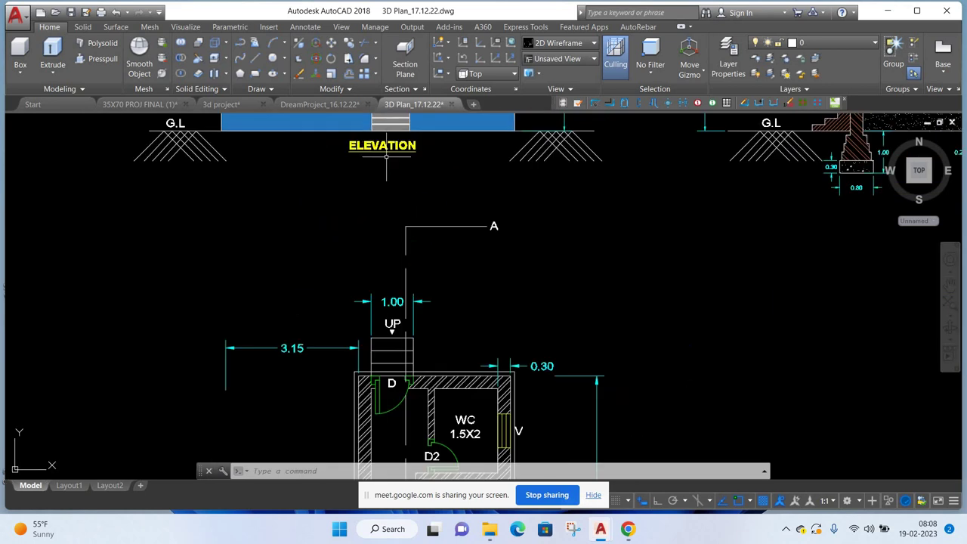
pyautogui.moveTo(391, 163)
pyautogui.mouseDown(button='middle')
pyautogui.moveTo(388, 356)
pyautogui.moveTo(375, 228)
pyautogui.mouseUp(button='middle')
pyautogui.scroll(-4, 388, 355)
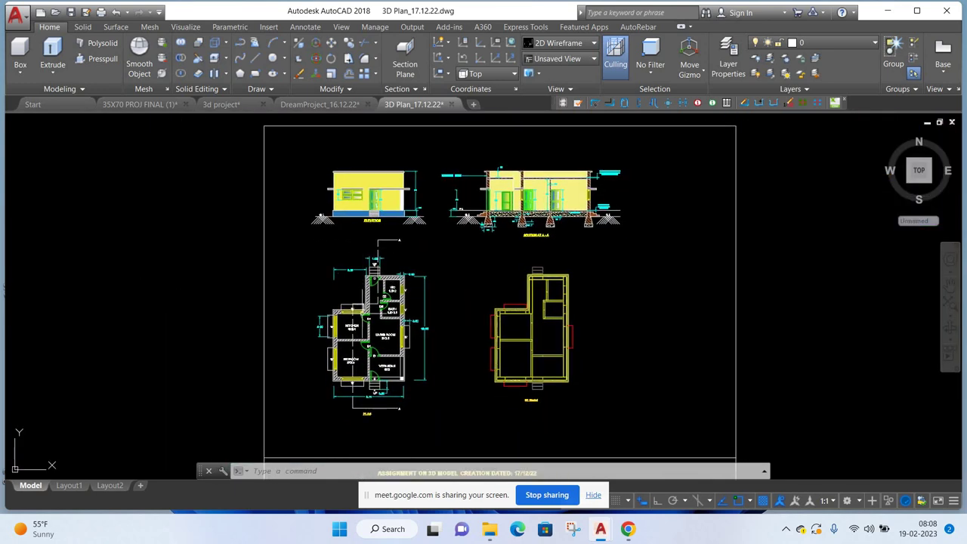
pyautogui.scroll(2, 336, 390)
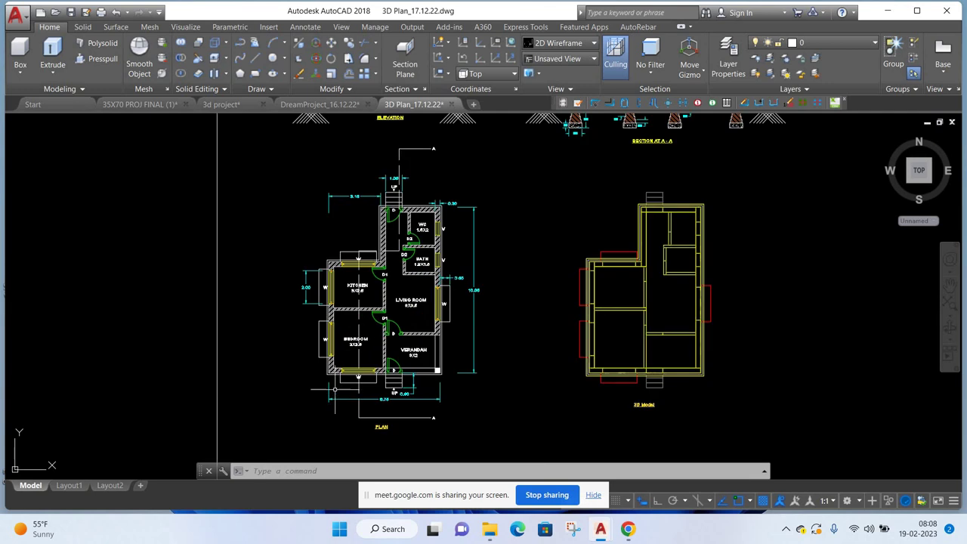
pyautogui.scroll(-2, 333, 389)
# - Move the left elevation drawing to the empty area below the title strip
pyautogui.click(393, 236)
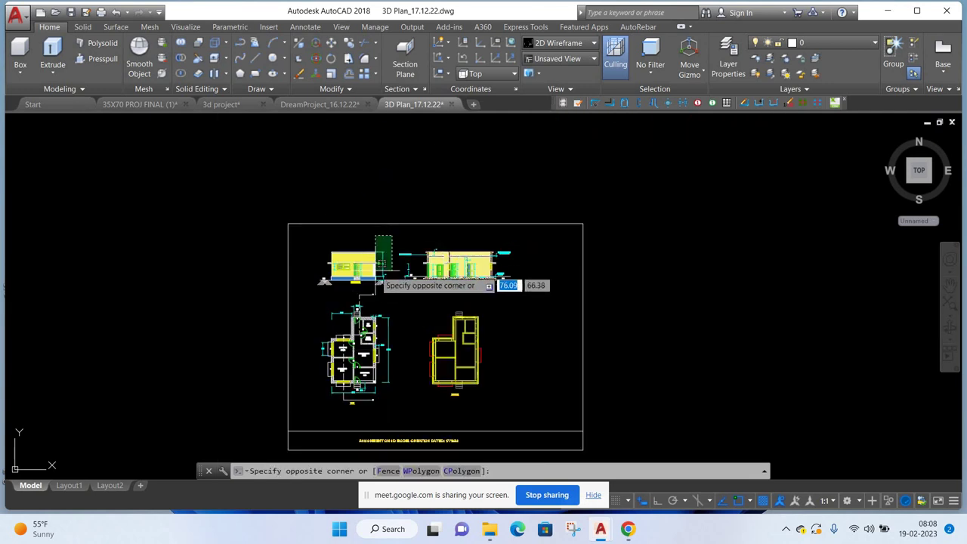
pyautogui.click(316, 292)
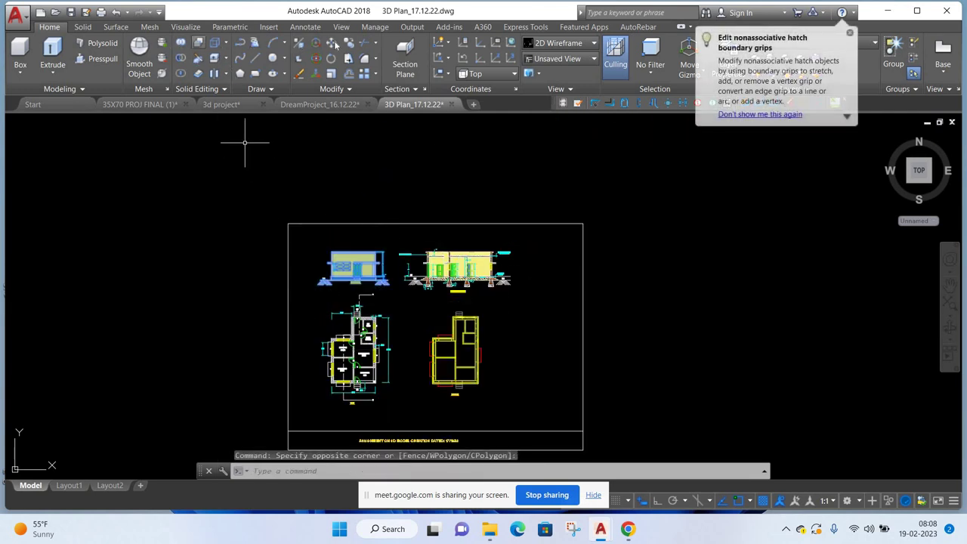
pyautogui.write('m')
pyautogui.press('Return')
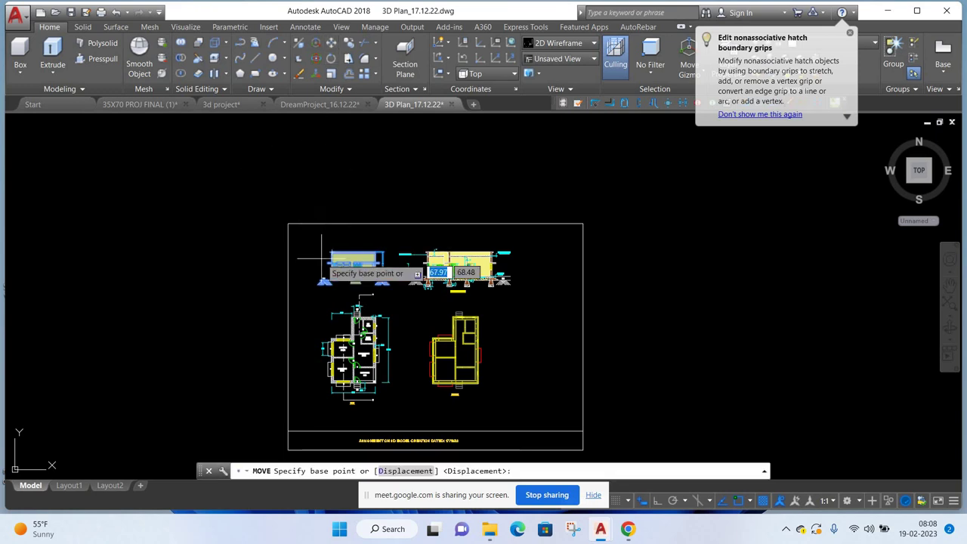
pyautogui.click(310, 243)
pyautogui.moveTo(306, 341); pyautogui.dragTo(338, 216, button='middle')
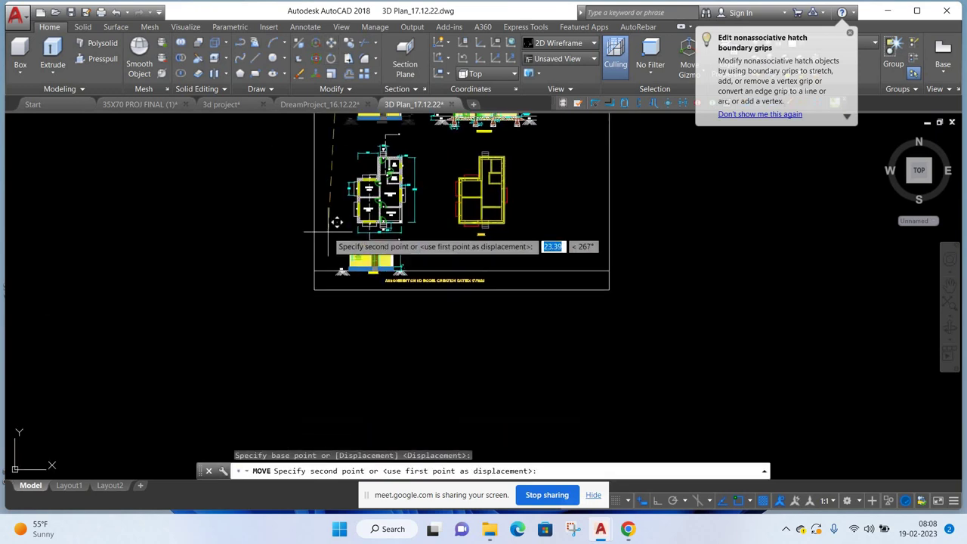
pyautogui.scroll(2, 345, 320)
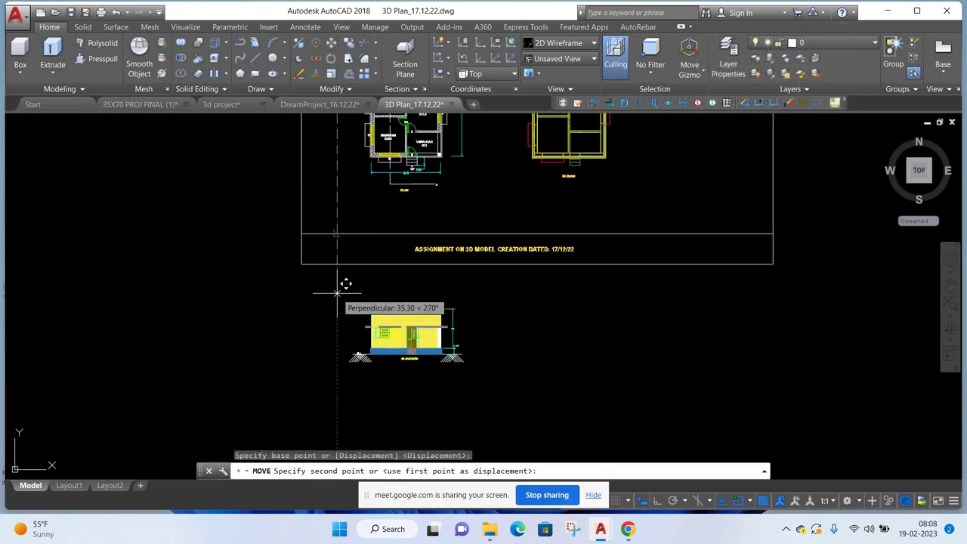
pyautogui.click(338, 291)
# - Erase the title strip rectangle and its assignment caption
pyautogui.click(516, 202)
pyautogui.click(578, 290)
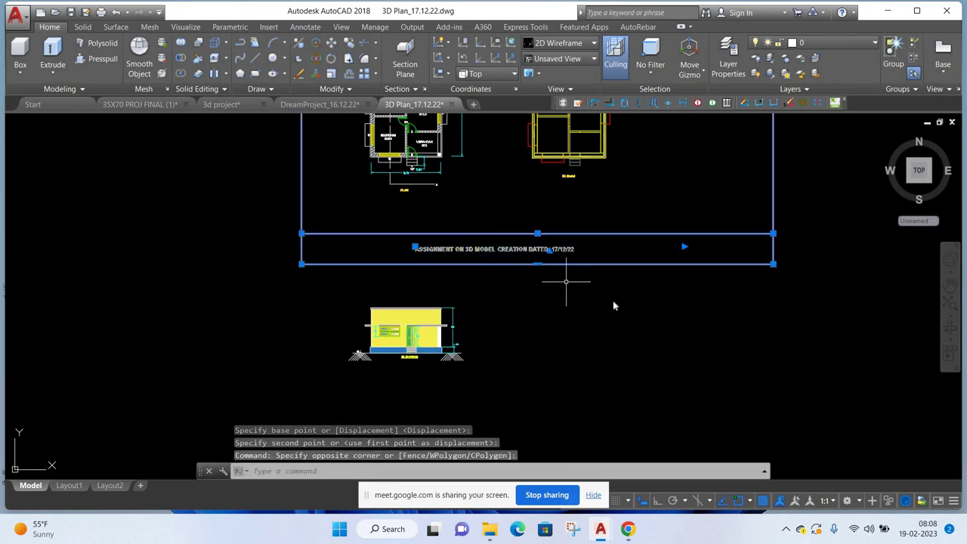
pyautogui.rightClick(545, 302)
pyautogui.click(582, 299)
# - Move the whole elevation back up to sit just below the PLAN
pyautogui.click(512, 270)
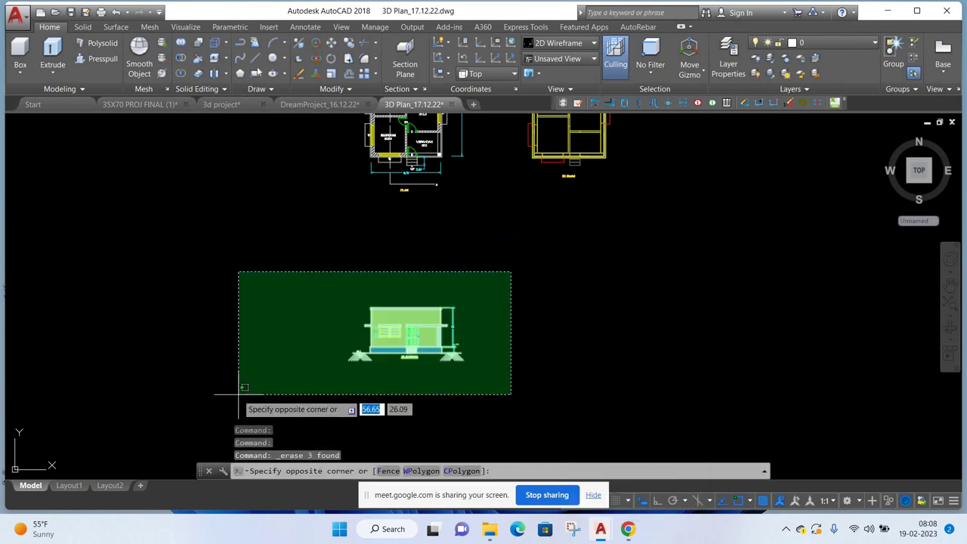
pyautogui.click(238, 395)
pyautogui.write('m')
pyautogui.press('Return')
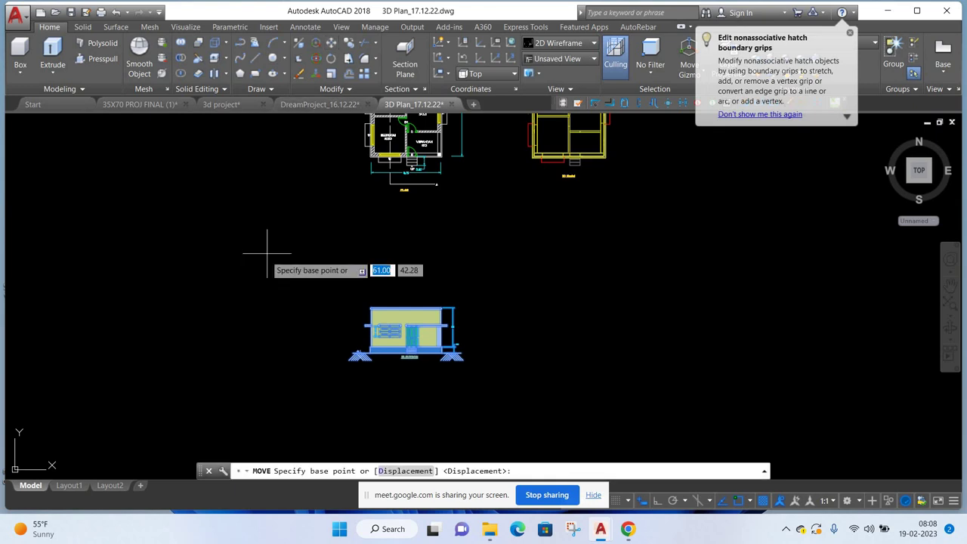
pyautogui.click(266, 254)
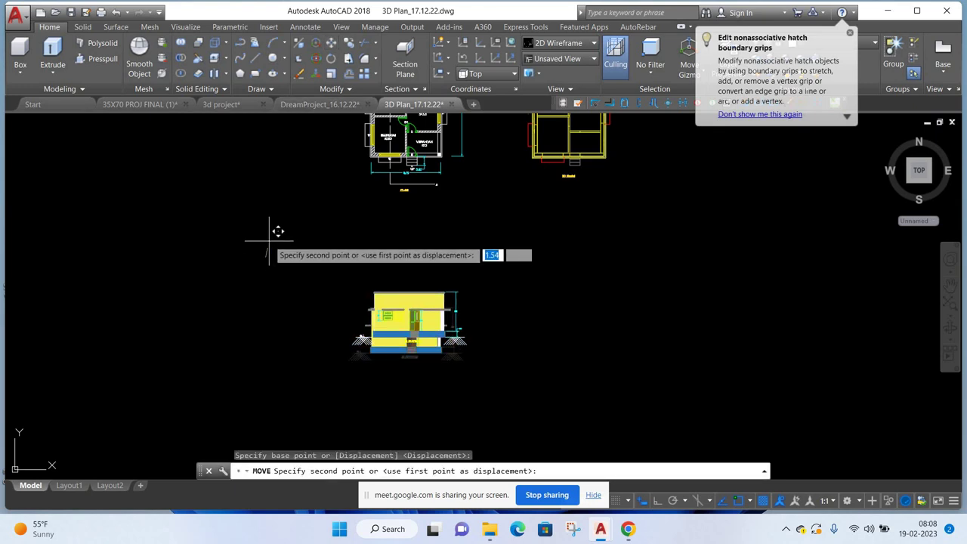
pyautogui.click(263, 168)
pyautogui.scroll(3, 346, 213)
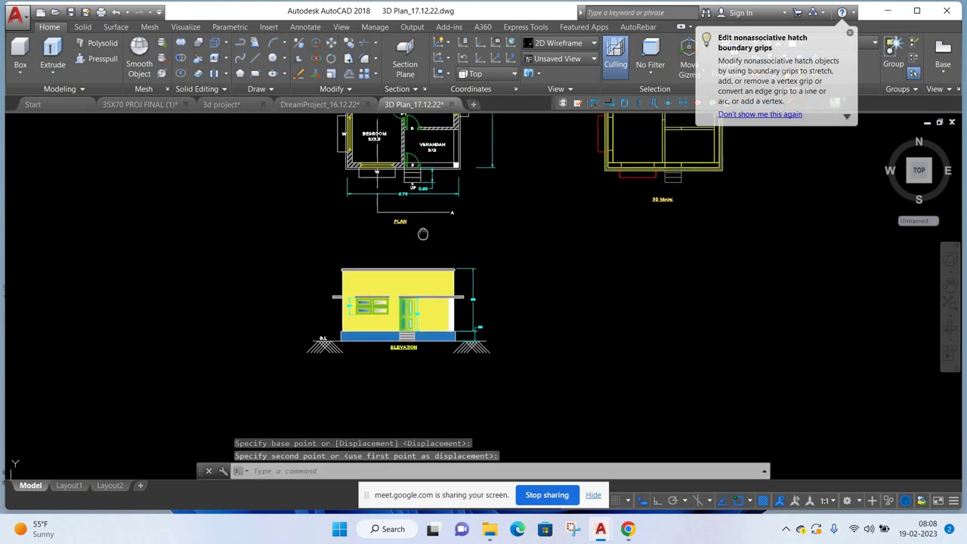
pyautogui.scroll(3, 338, 356)
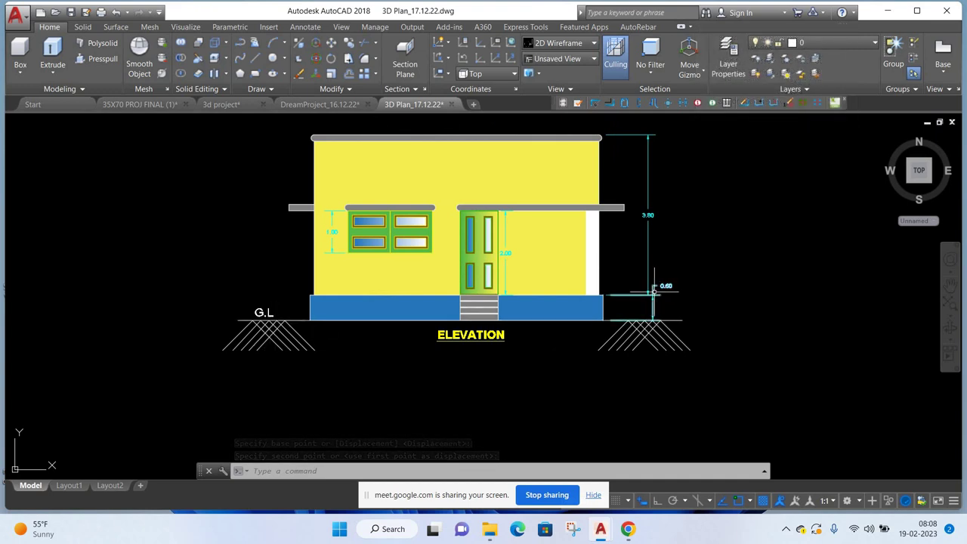
# - Window-select the whole elevation and MOVE it up to just below the floor plan
pyautogui.scroll(-3, 656, 287)
pyautogui.moveTo(673, 296); pyautogui.dragTo(663, 382, button='middle')
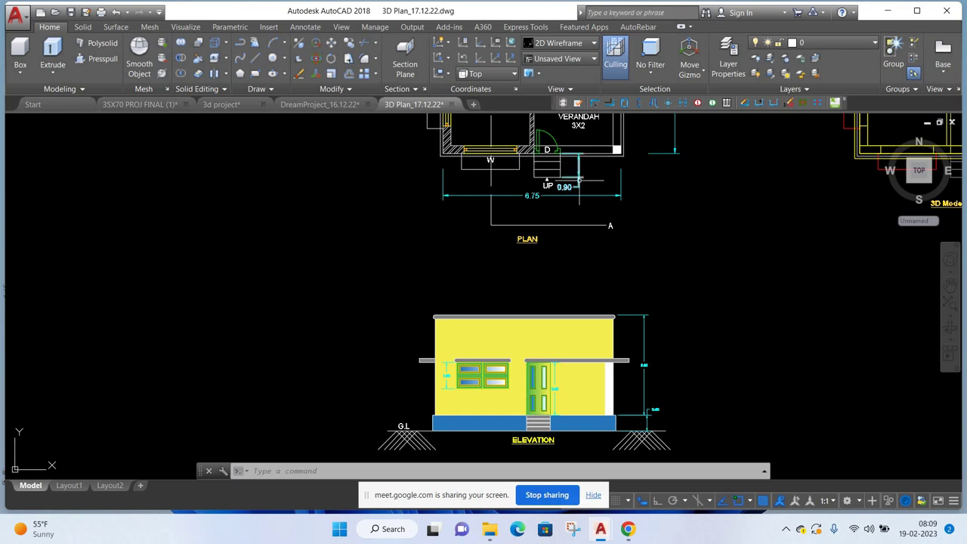
pyautogui.moveTo(583, 157); pyautogui.dragTo(569, 220, button='middle')
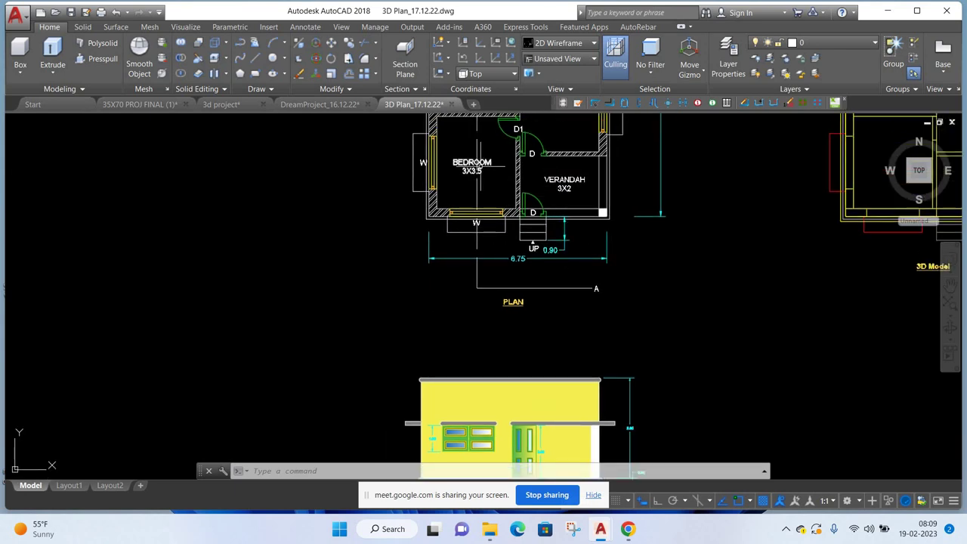
pyautogui.moveTo(519, 264)
pyautogui.mouseDown(button='middle')
pyautogui.moveTo(503, 158)
pyautogui.moveTo(498, 221)
pyautogui.mouseUp(button='middle')
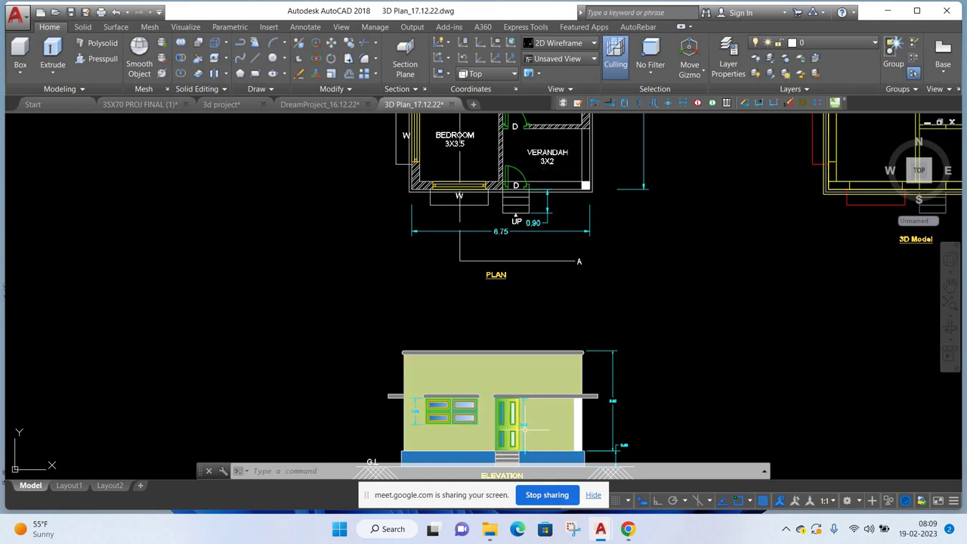
pyautogui.moveTo(521, 439); pyautogui.dragTo(521, 405, button='middle')
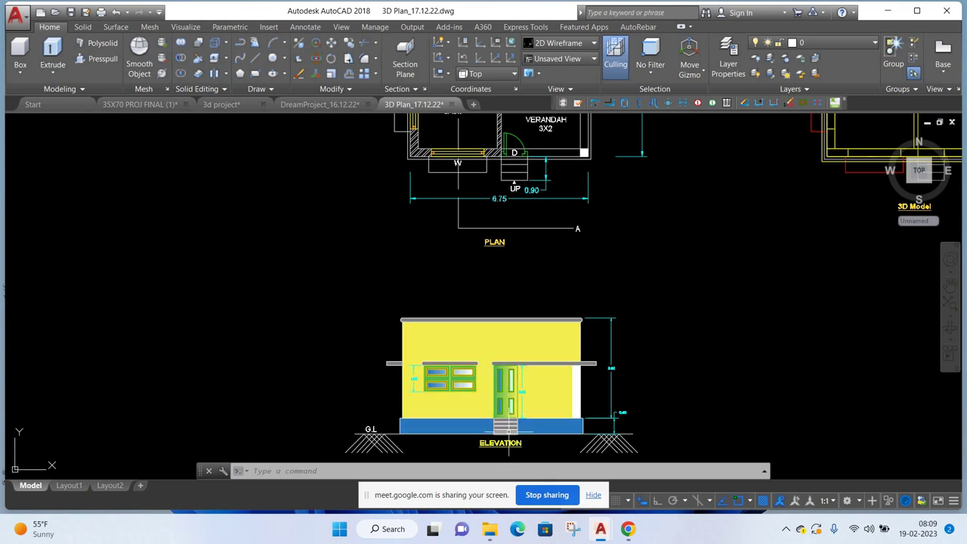
pyautogui.click(683, 266)
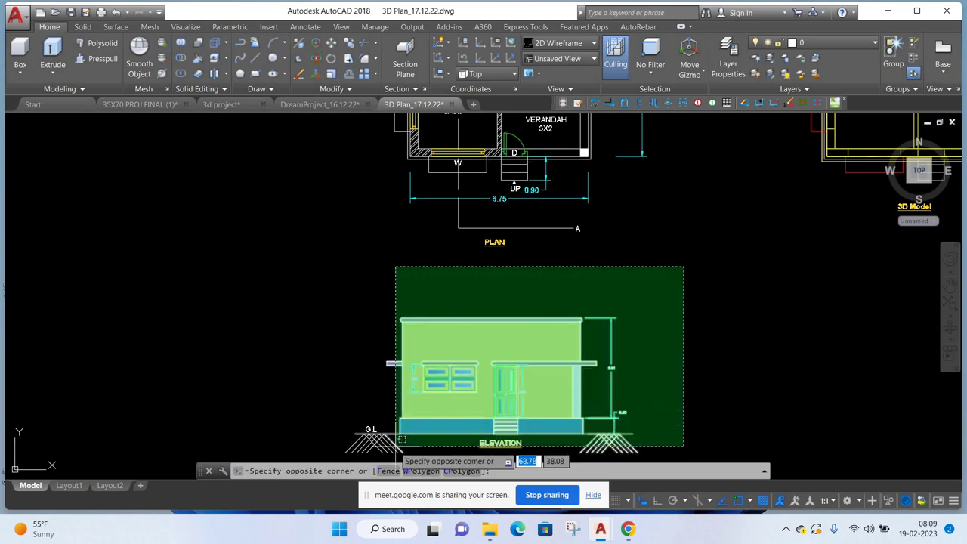
pyautogui.click(234, 457)
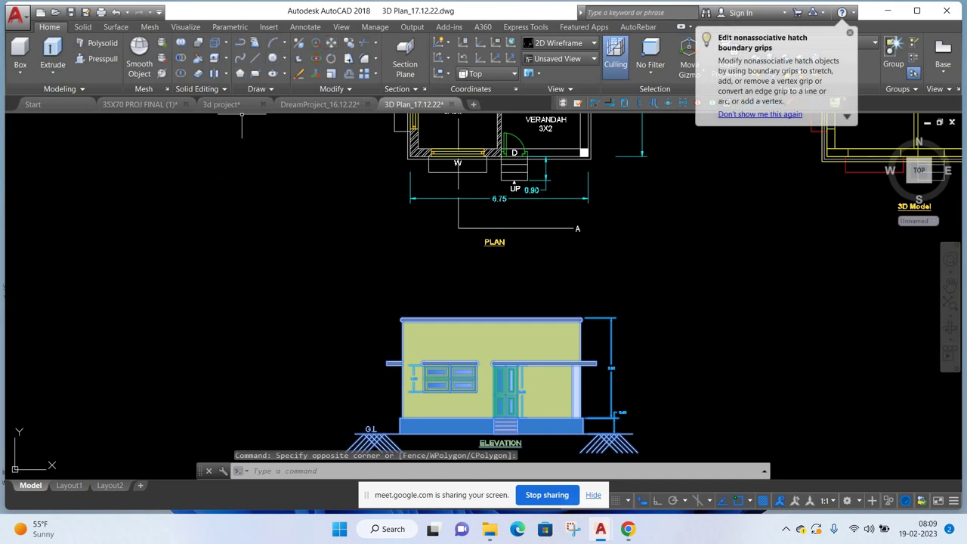
pyautogui.write('m')
pyautogui.press('Return')
pyautogui.click(293, 257)
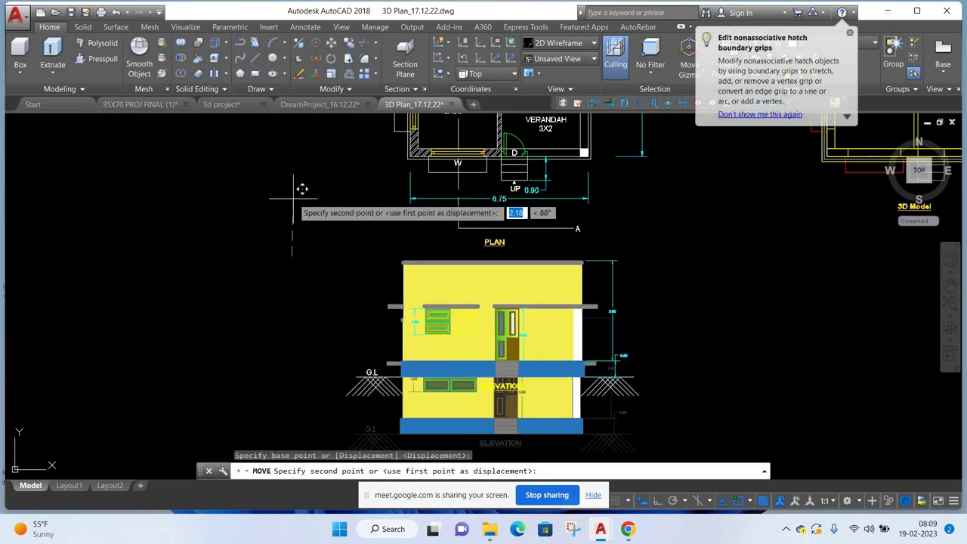
pyautogui.click(293, 182)
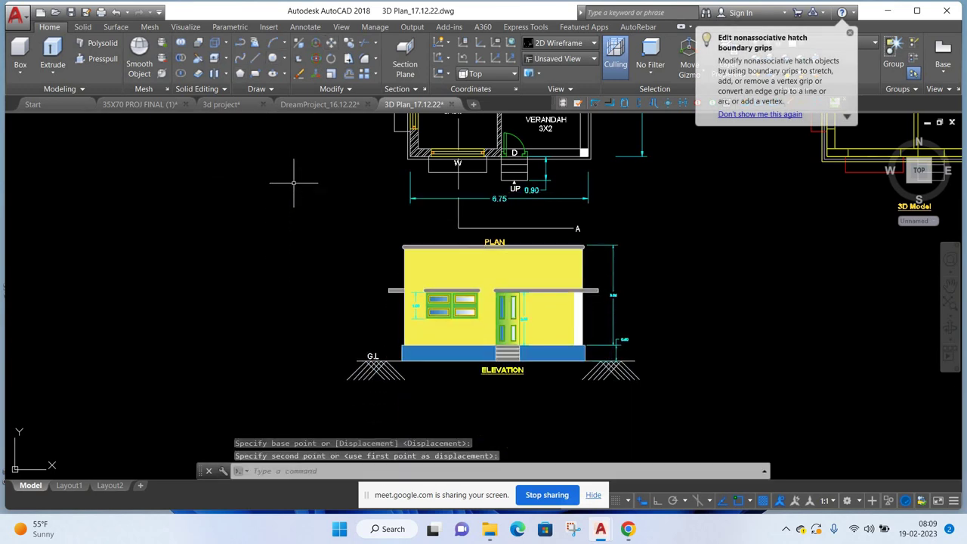
# - Pan and zoom to check the plan, elevation, kitchen and living room
pyautogui.moveTo(293, 218); pyautogui.dragTo(286, 262, button='middle')
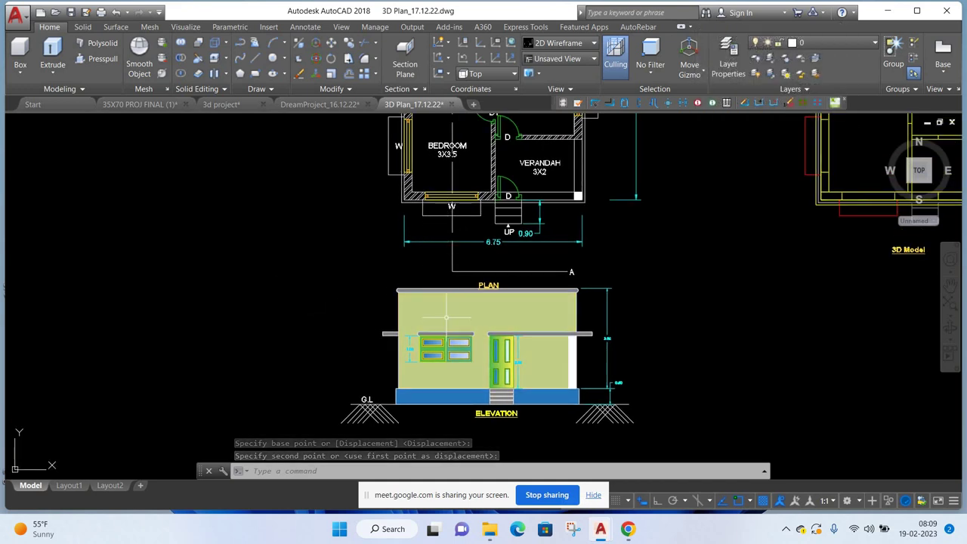
pyautogui.scroll(2, 423, 336)
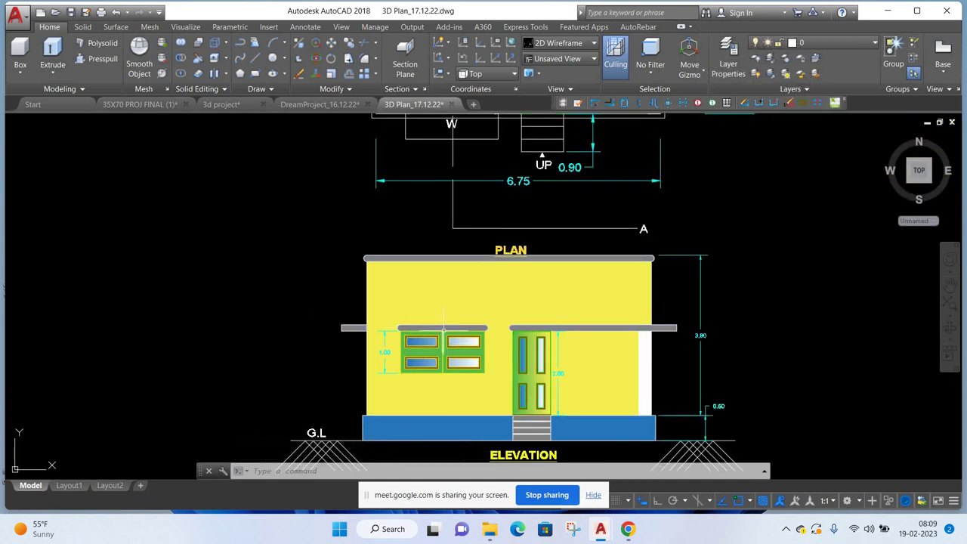
pyautogui.scroll(-2, 466, 326)
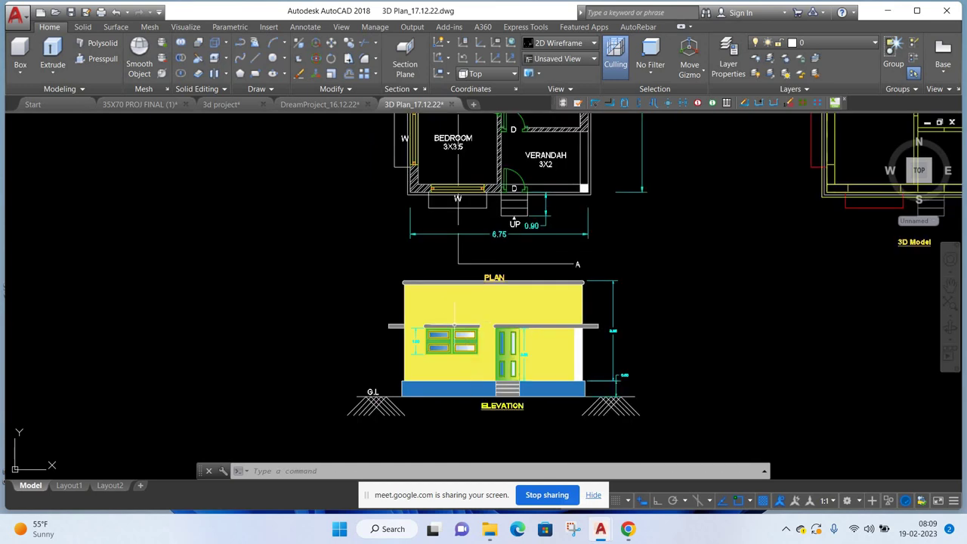
pyautogui.moveTo(435, 215); pyautogui.dragTo(430, 239, button='middle')
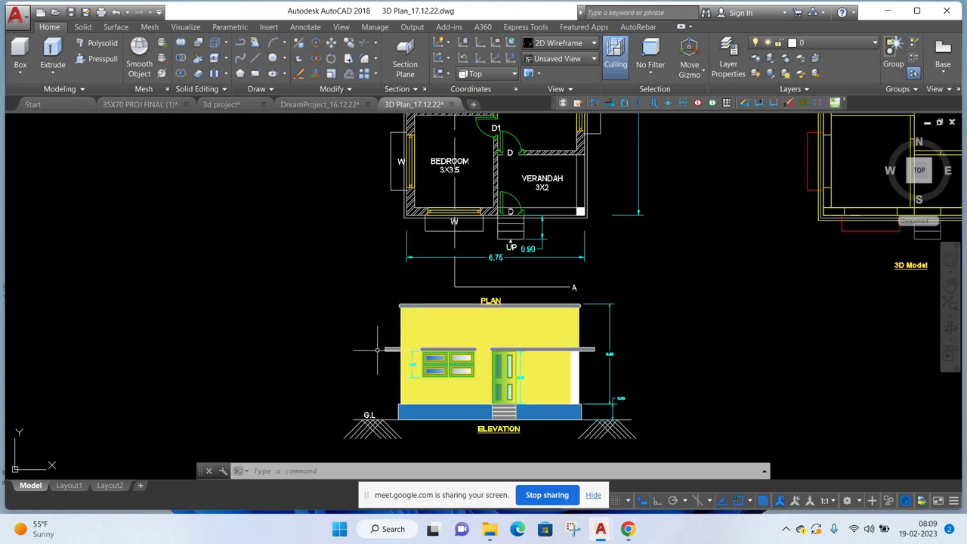
pyautogui.moveTo(609, 159)
pyautogui.mouseDown(button='middle')
pyautogui.moveTo(593, 211)
pyautogui.moveTo(581, 179)
pyautogui.mouseUp(button='middle')
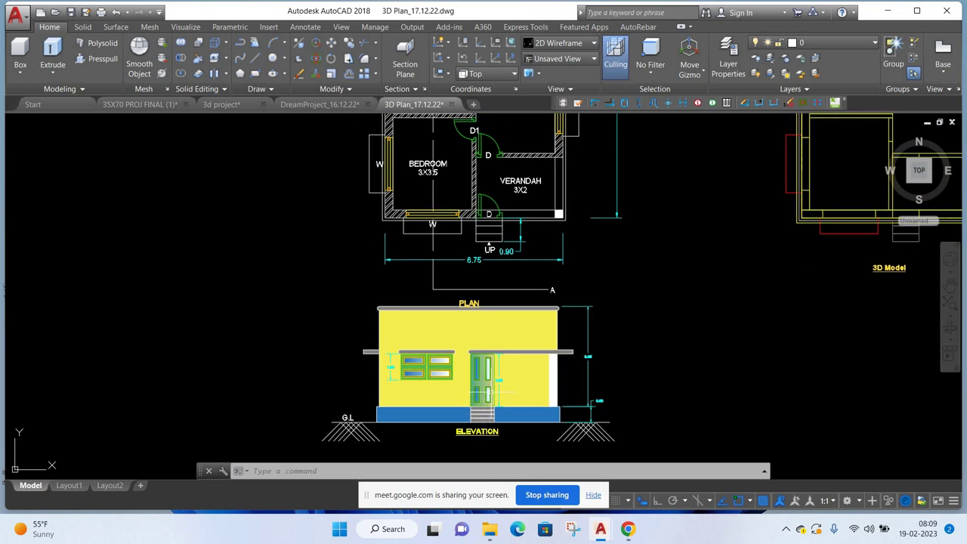
pyautogui.scroll(-4, 490, 393)
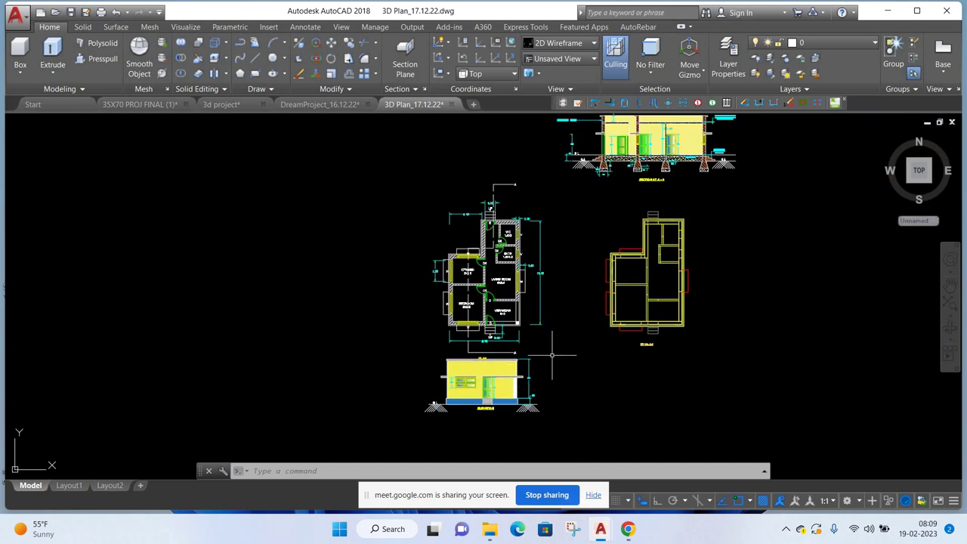
# - Window-select the elevation drawing, redoing the selection after cancelling the first attempt
pyautogui.click(551, 350)
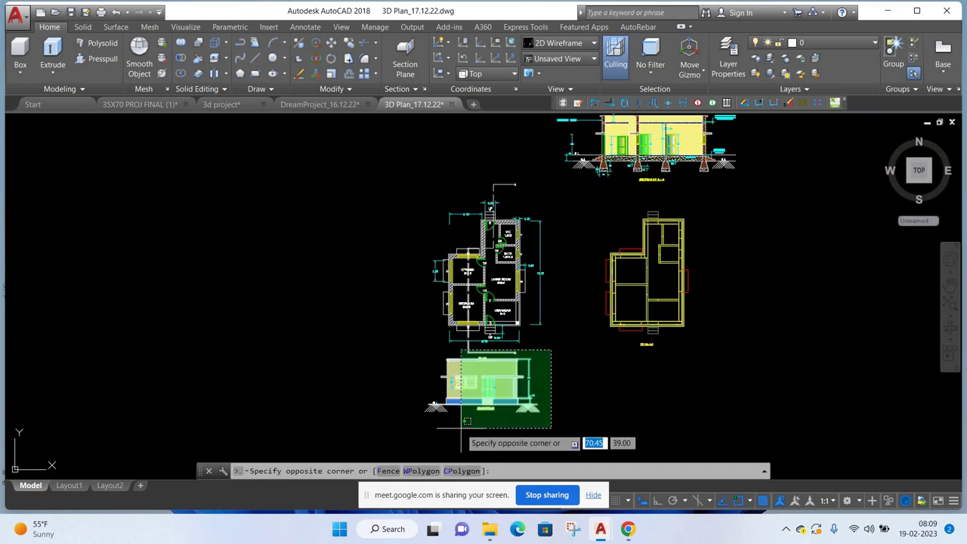
pyautogui.click(394, 428)
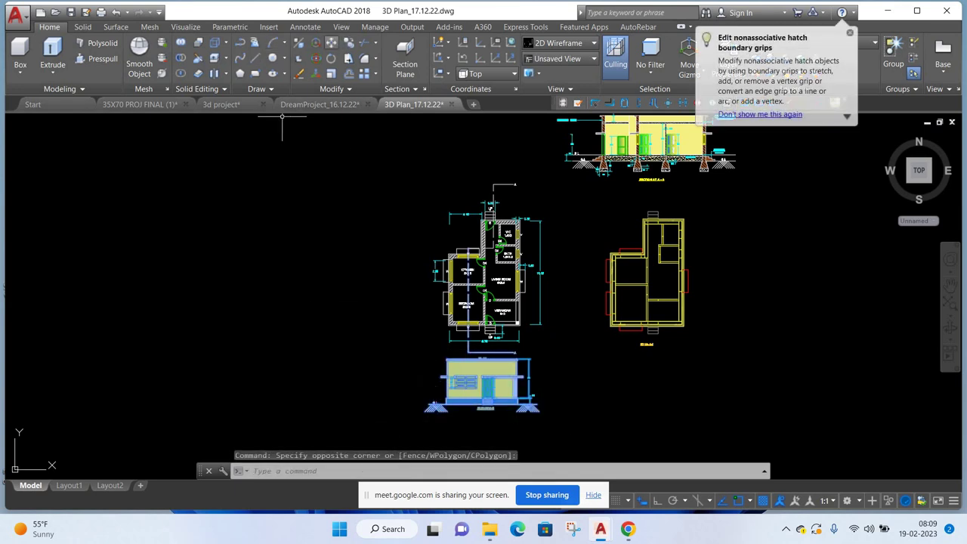
pyautogui.press('Escape')
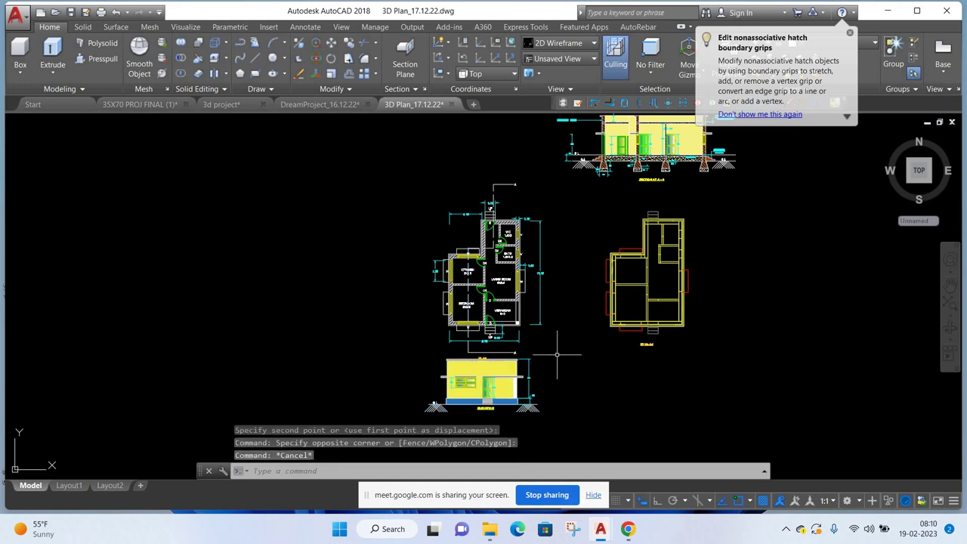
pyautogui.scroll(1, 557, 354)
pyautogui.scroll(3, 556, 317)
pyautogui.click(557, 287)
pyautogui.scroll(-2, 473, 360)
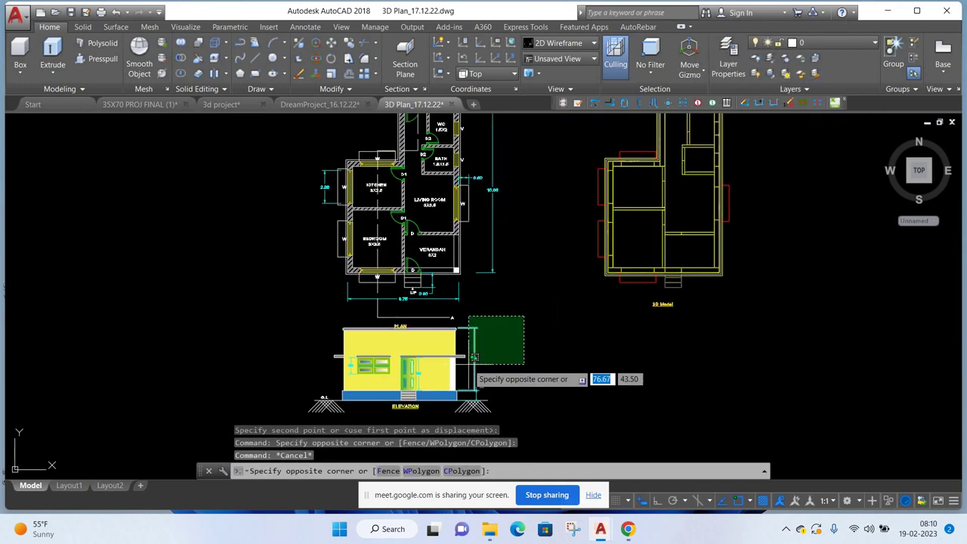
pyautogui.click(473, 356)
pyautogui.moveTo(525, 397); pyautogui.dragTo(533, 352, button='middle')
pyautogui.click(536, 272)
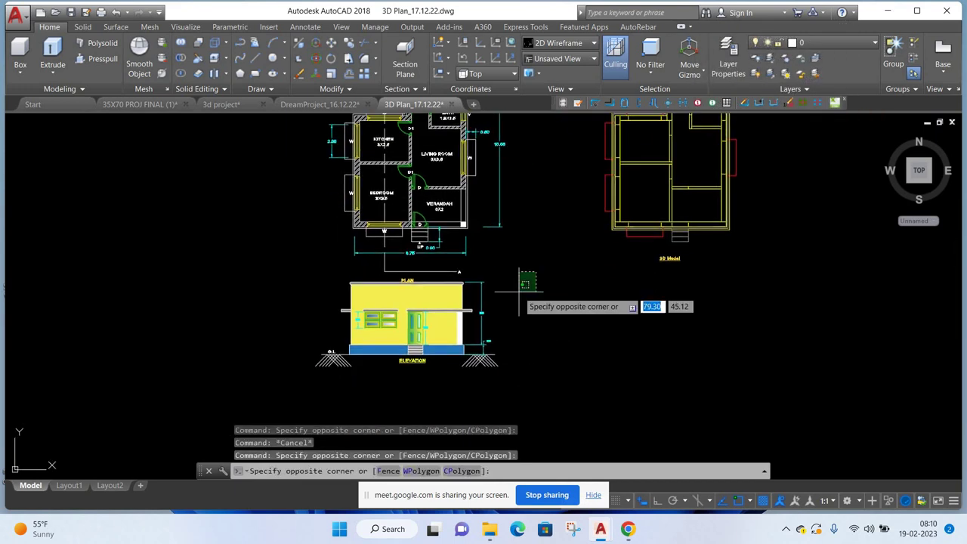
pyautogui.click(277, 388)
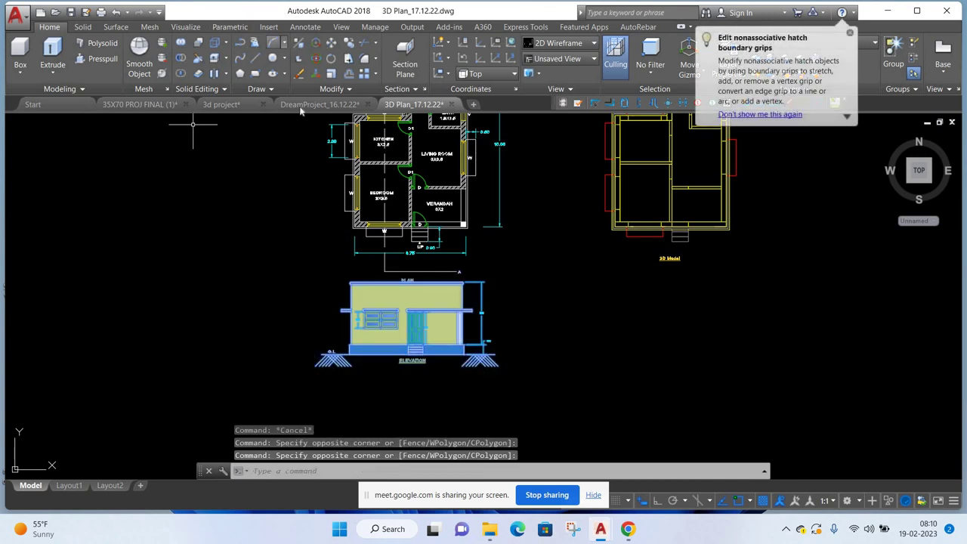
# - Move the elevation further to the left, clear of the plans
pyautogui.press('m')
pyautogui.press('Return')
pyautogui.click(309, 242)
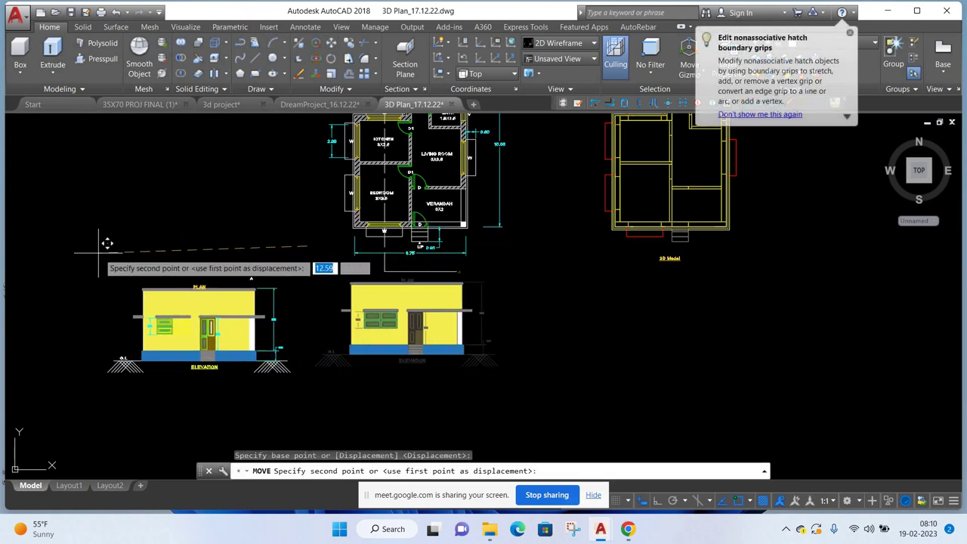
pyautogui.moveTo(79, 248); pyautogui.dragTo(378, 249, button='middle')
pyautogui.click(174, 242)
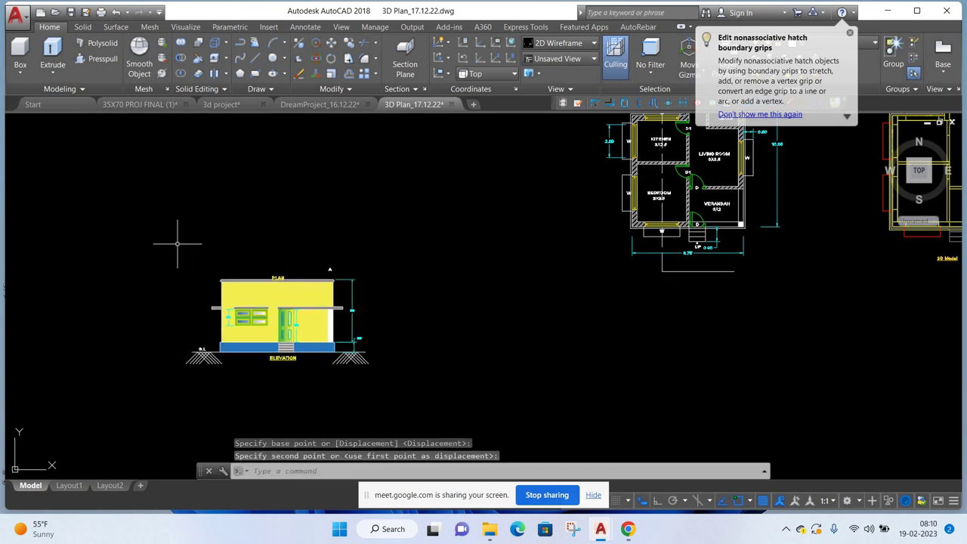
# - Move the Section A-A drawing to the upper right, beyond the 3D model outline
pyautogui.scroll(-2, 287, 264)
pyautogui.scroll(-2, 333, 258)
pyautogui.scroll(-2, 345, 312)
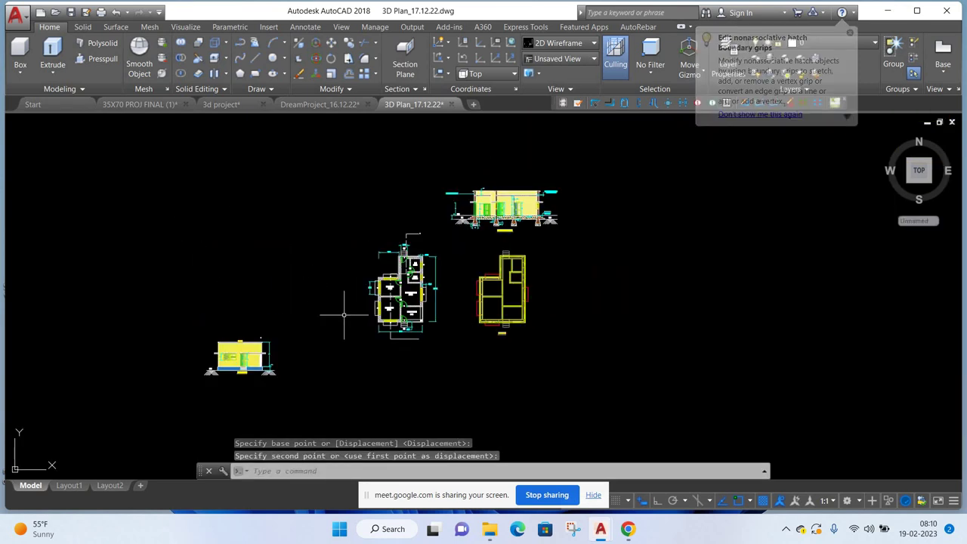
pyautogui.click(423, 151)
pyautogui.click(617, 232)
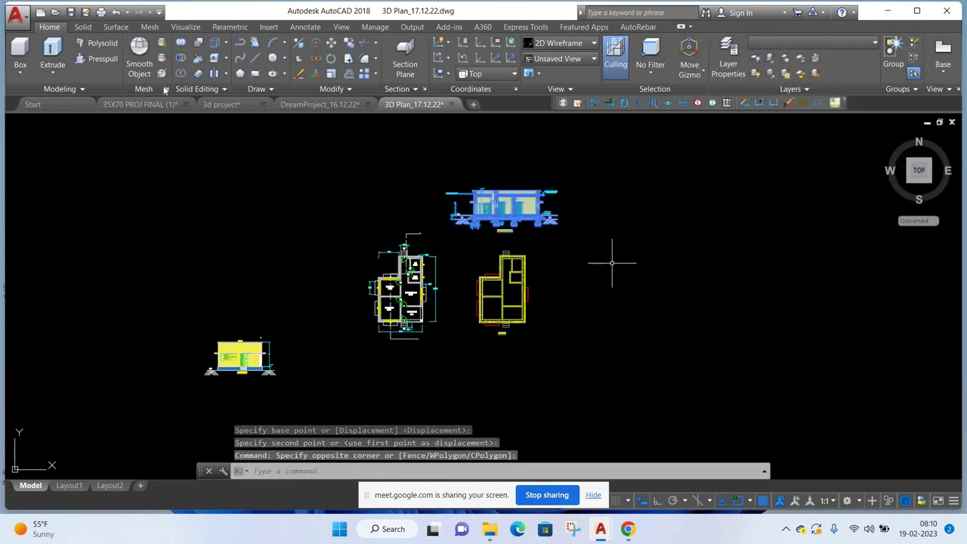
pyautogui.moveTo(615, 259); pyautogui.dragTo(490, 285, button='middle')
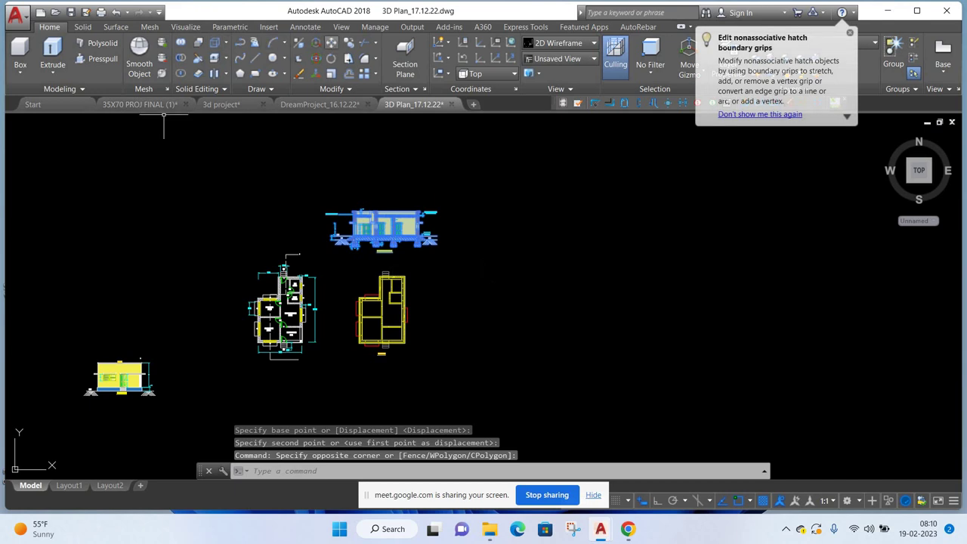
pyautogui.write('m')
pyautogui.press('Return')
pyautogui.click(270, 190)
pyautogui.click(462, 173)
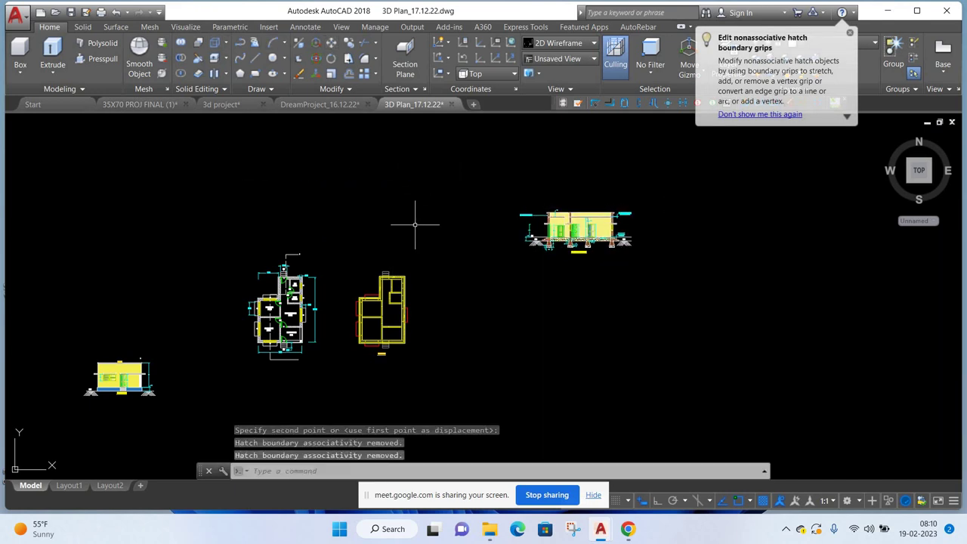
# - Zoom in and out to check the rearranged layout
pyautogui.scroll(2, 320, 278)
pyautogui.scroll(2, 316, 296)
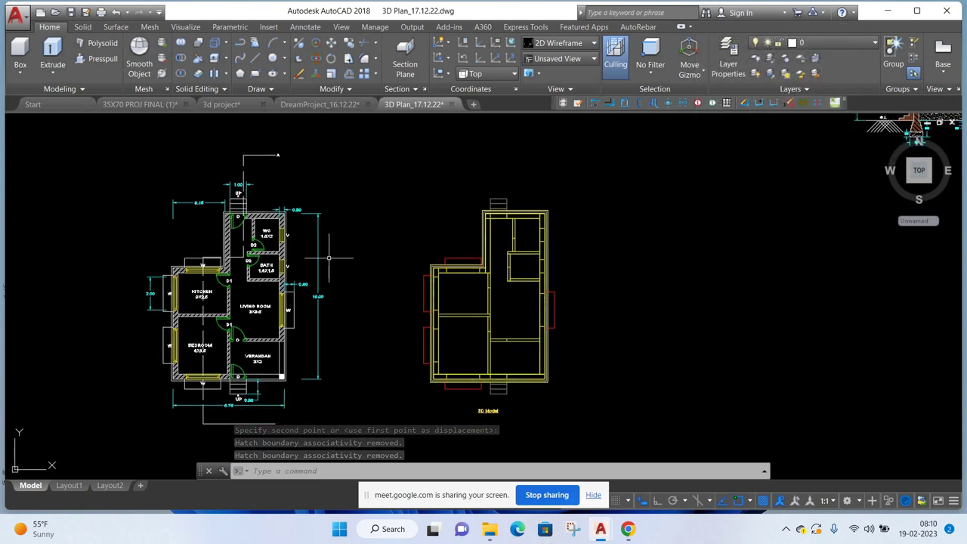
pyautogui.scroll(4, 199, 297)
pyautogui.scroll(-2, 198, 297)
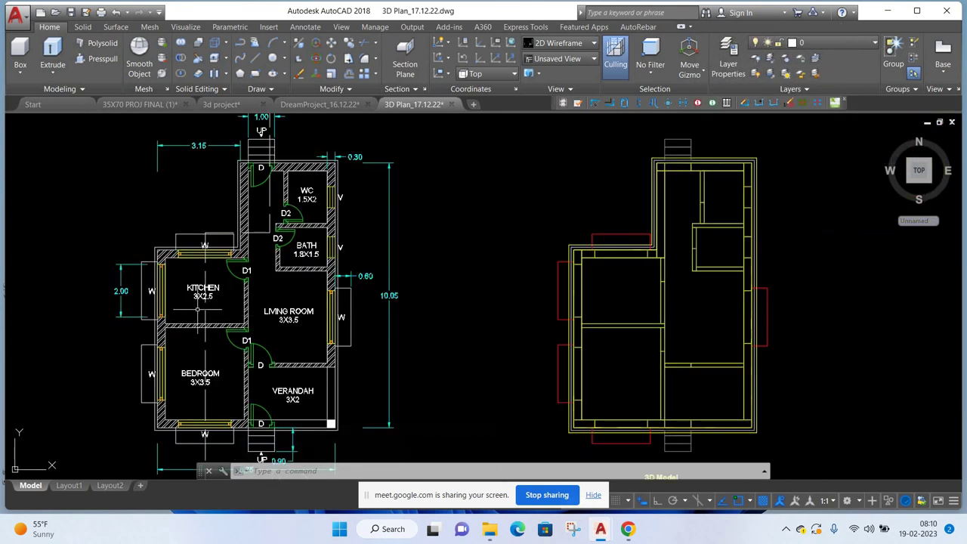
pyautogui.scroll(-4, 194, 337)
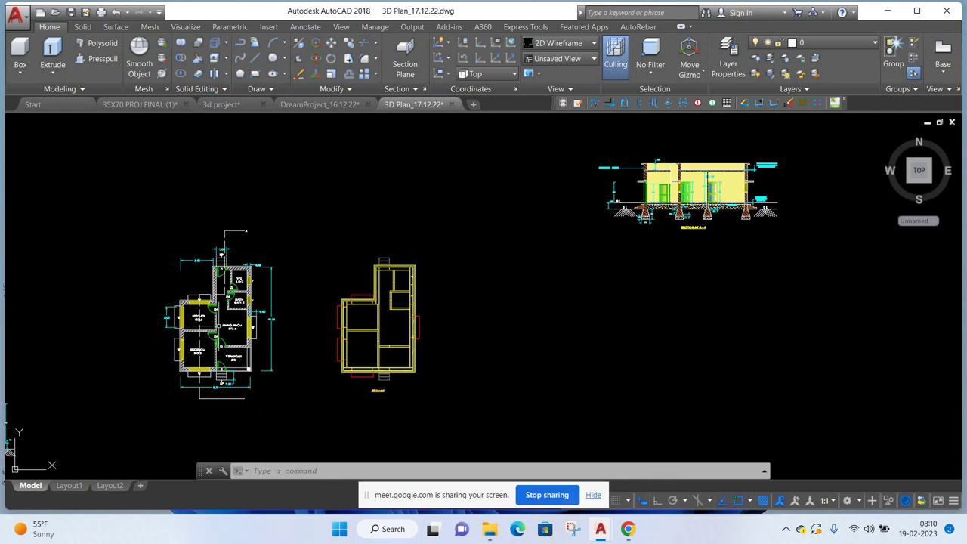
# - Move the whole tilted floor plan up above the section drawing
pyautogui.click(301, 183)
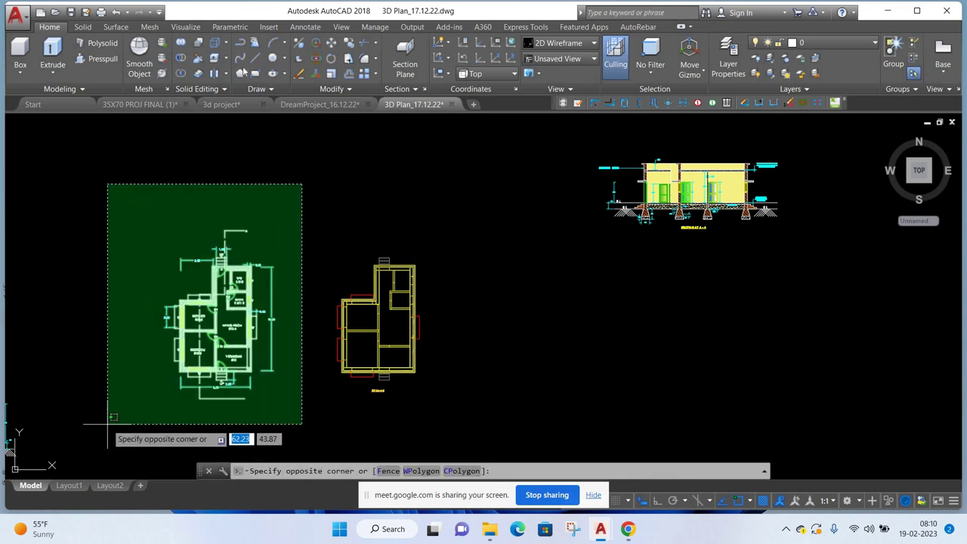
pyautogui.click(106, 423)
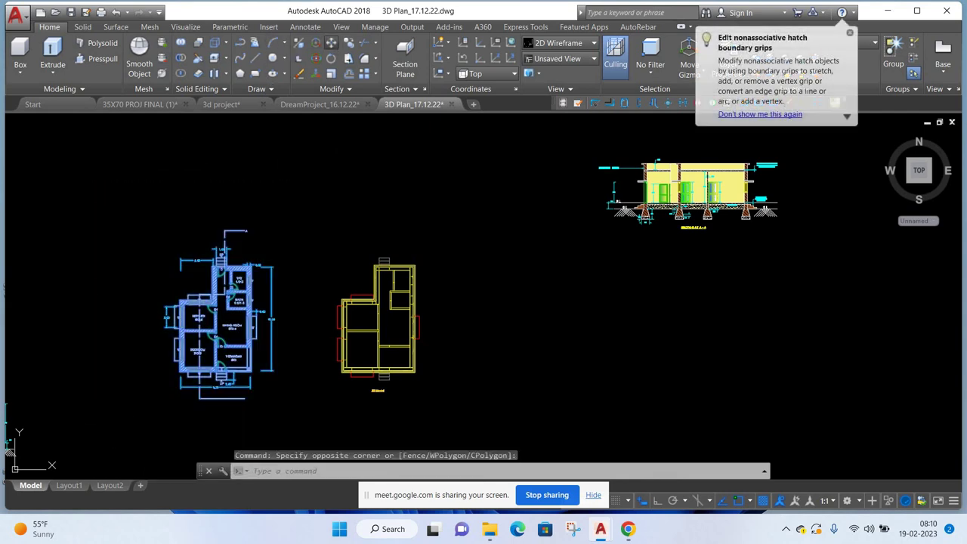
pyautogui.click(332, 44)
pyautogui.click(292, 237)
pyautogui.moveTo(540, 129)
pyautogui.mouseDown(button='middle')
pyautogui.moveTo(413, 276)
pyautogui.moveTo(237, 276)
pyautogui.mouseUp(button='middle')
pyautogui.moveTo(485, 173); pyautogui.dragTo(488, 253, button='middle')
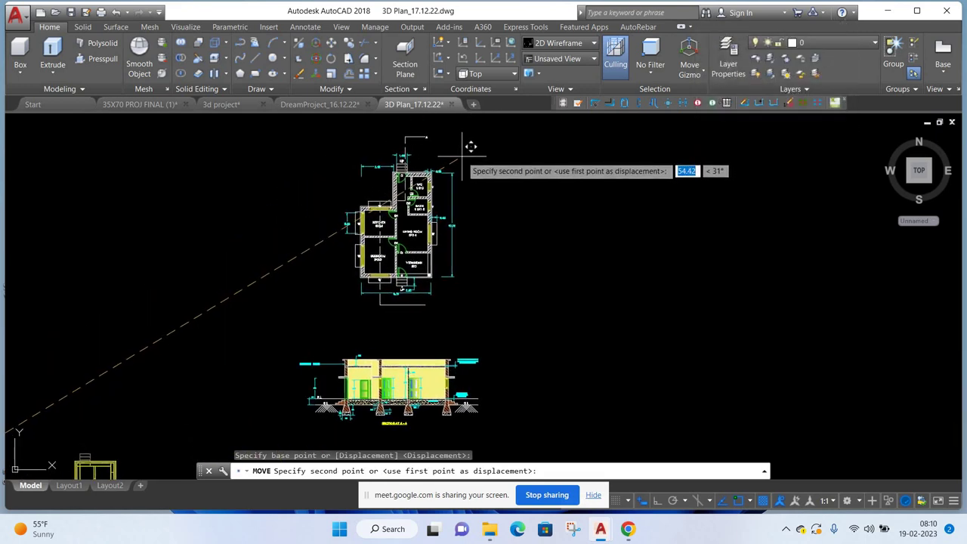
pyautogui.click(465, 153)
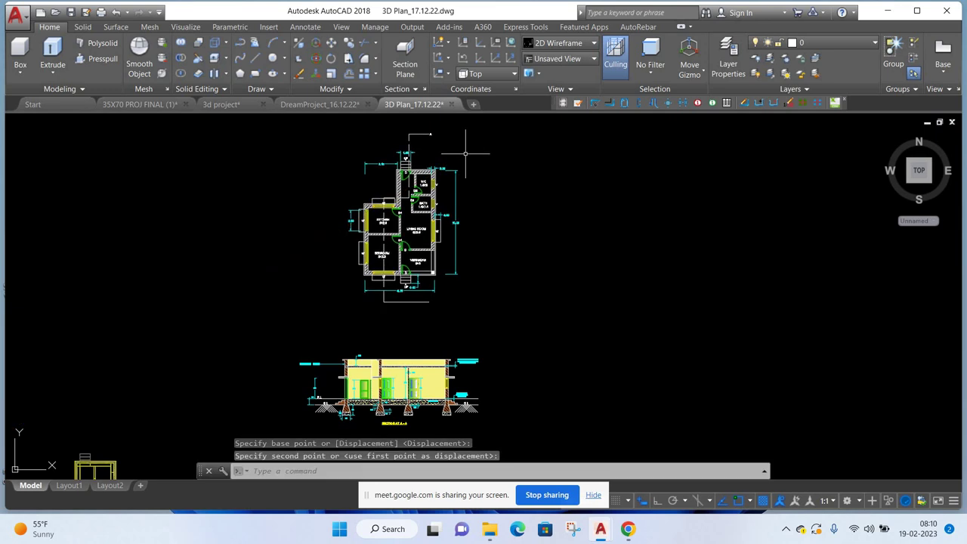
# - Rotate the floor plan 90° upright with ROTATE and Ortho on
pyautogui.click(505, 119)
pyautogui.click(276, 325)
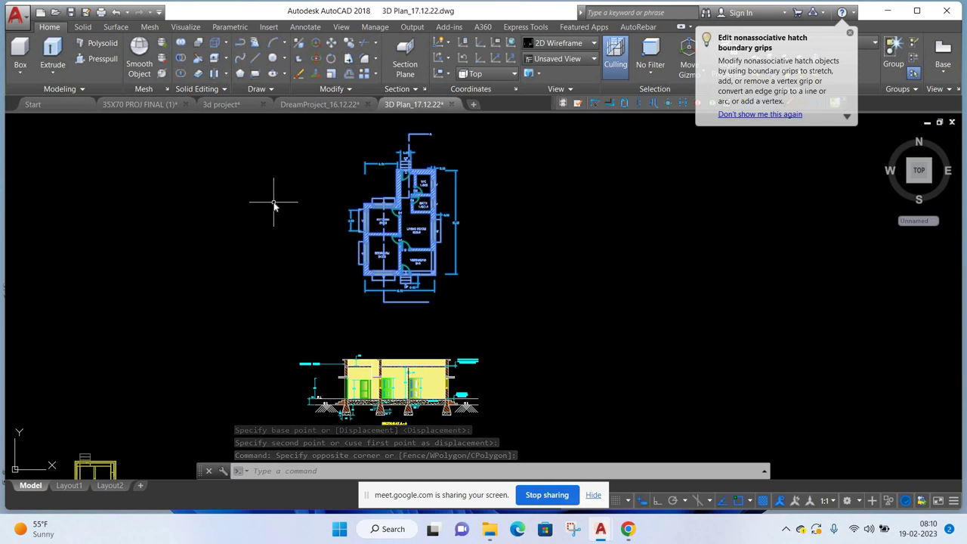
pyautogui.write('ro')
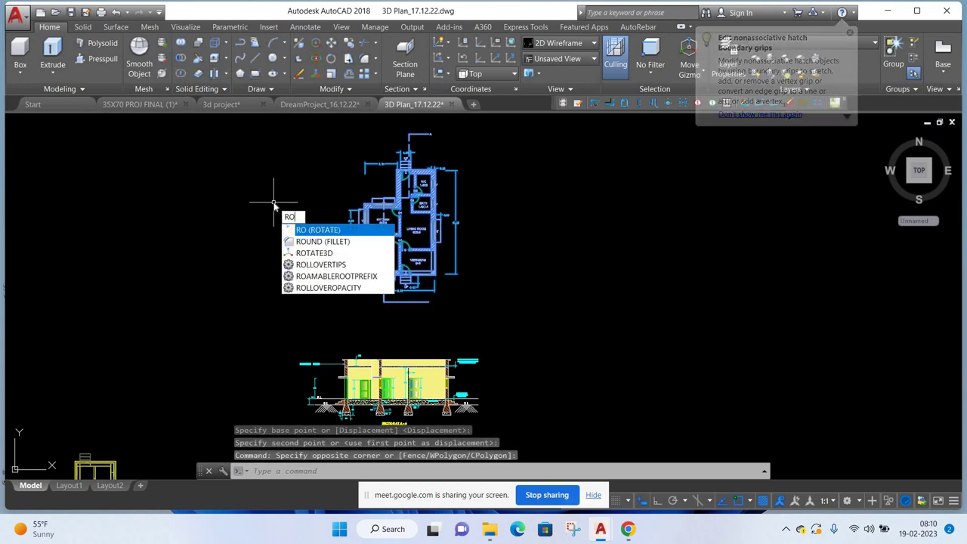
pyautogui.press('Return')
pyautogui.click(295, 201)
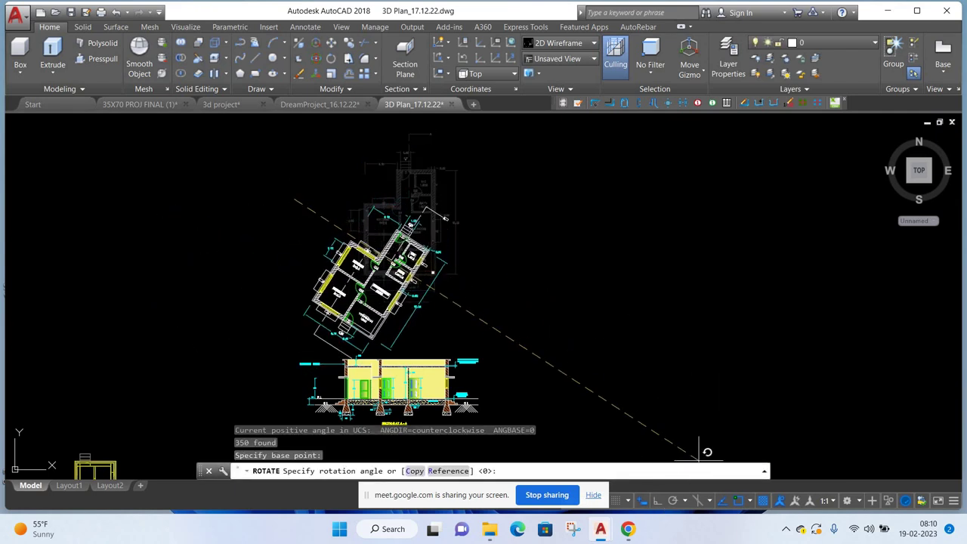
pyautogui.press('F8')
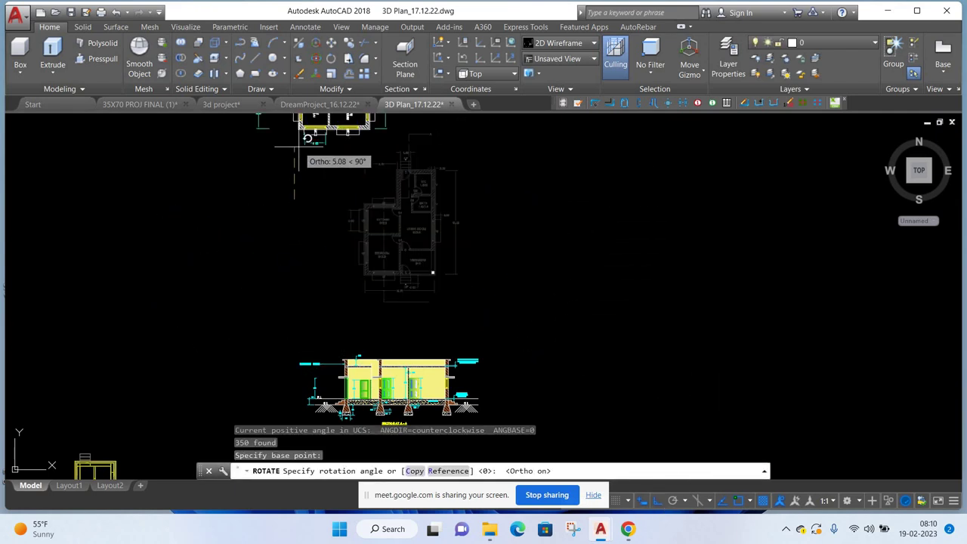
pyautogui.moveTo(296, 146); pyautogui.dragTo(321, 273, button='middle')
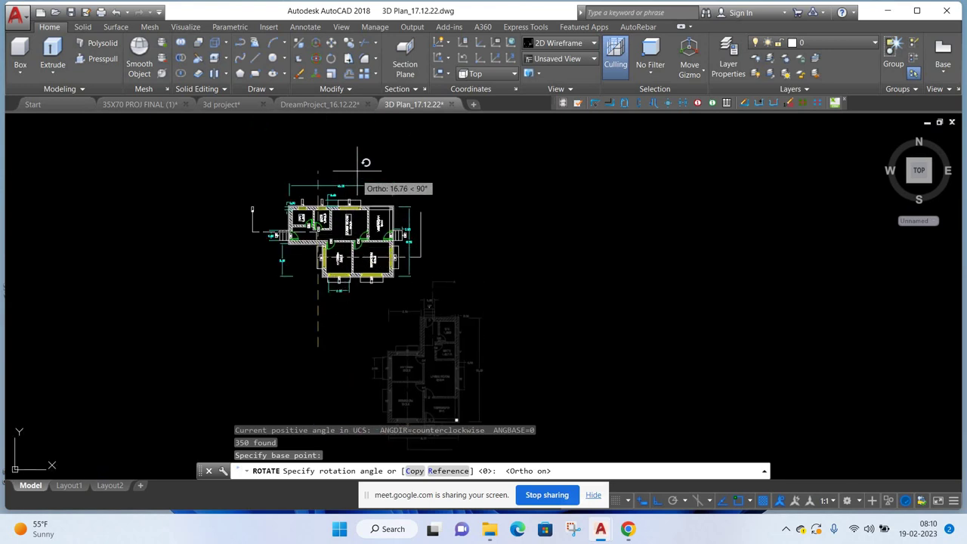
pyautogui.click(363, 156)
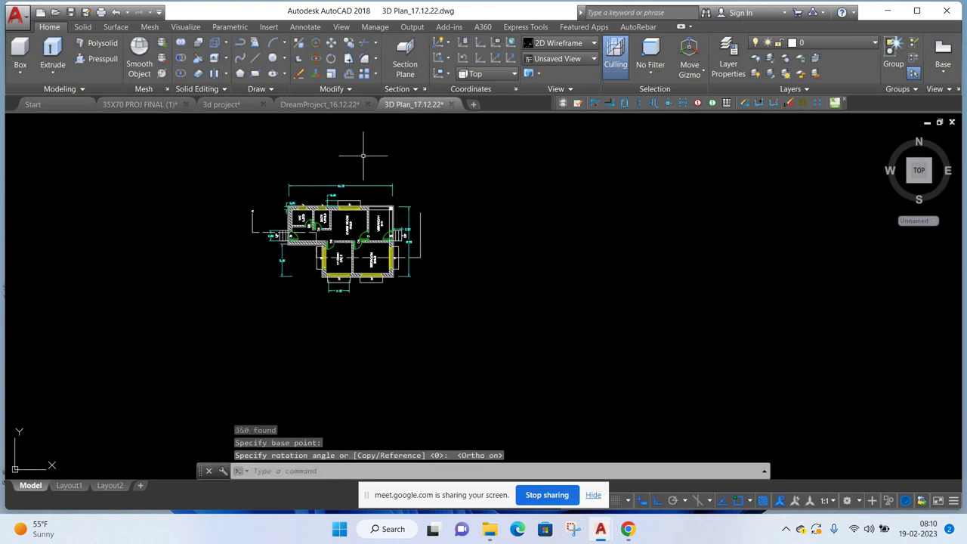
# - Move the upright plan to sit directly above the coloured elevation drawing
pyautogui.click(201, 170)
pyautogui.click(566, 370)
pyautogui.moveTo(566, 369); pyautogui.dragTo(468, 290, button='middle')
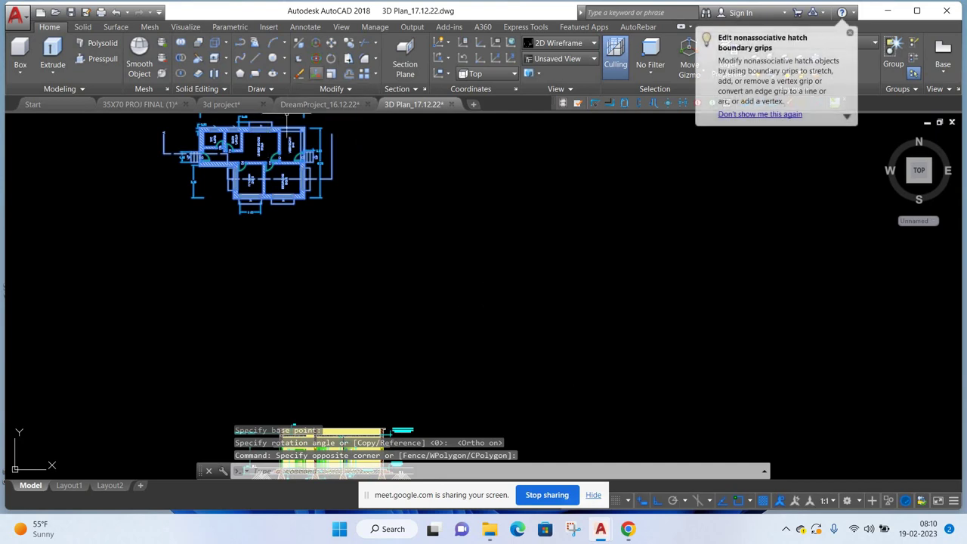
pyautogui.write('m')
pyautogui.press('Return')
pyautogui.click(428, 225)
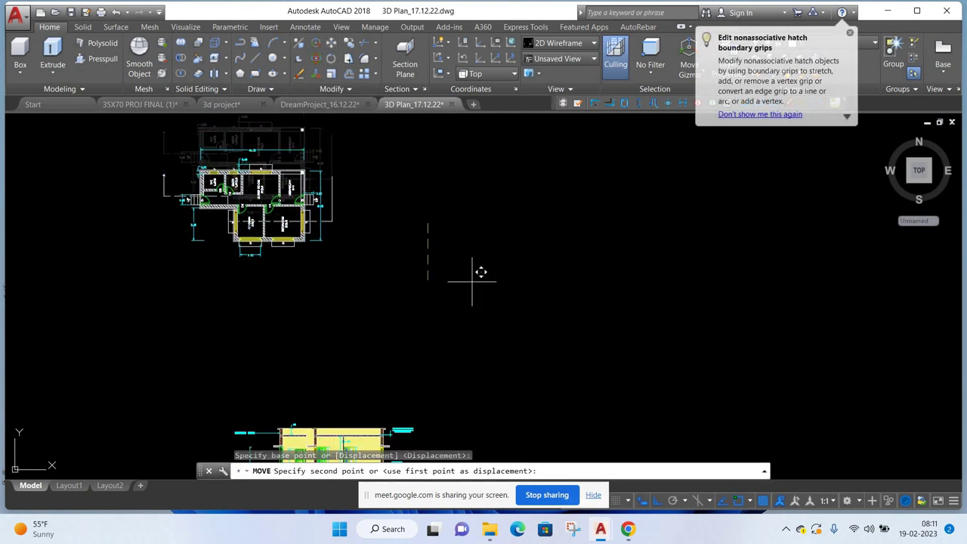
pyautogui.click(656, 501)
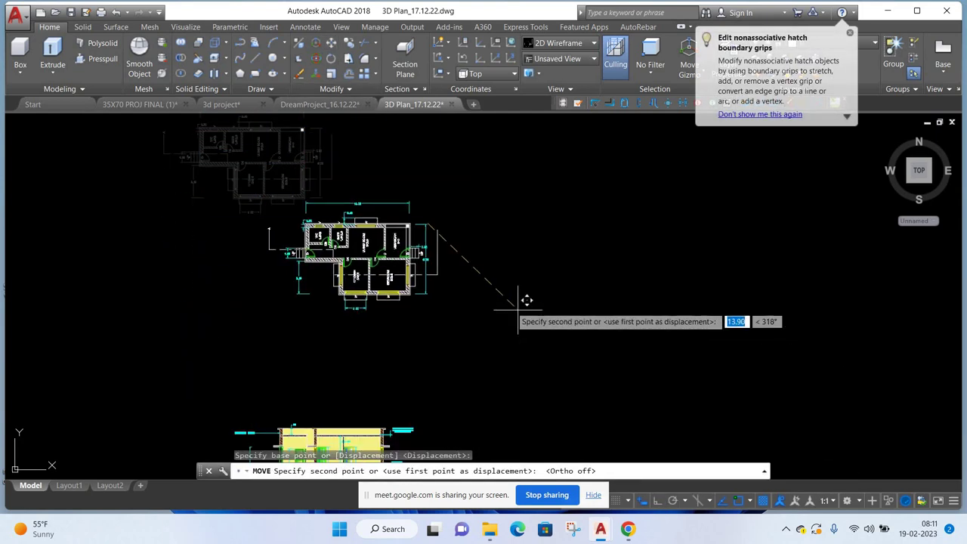
pyautogui.click(508, 360)
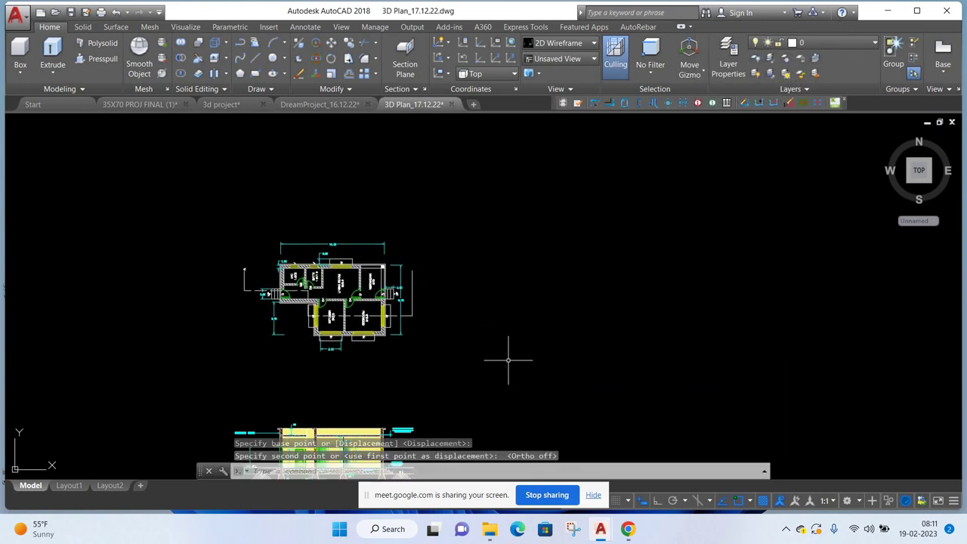
pyautogui.moveTo(545, 344); pyautogui.dragTo(537, 233, button='middle')
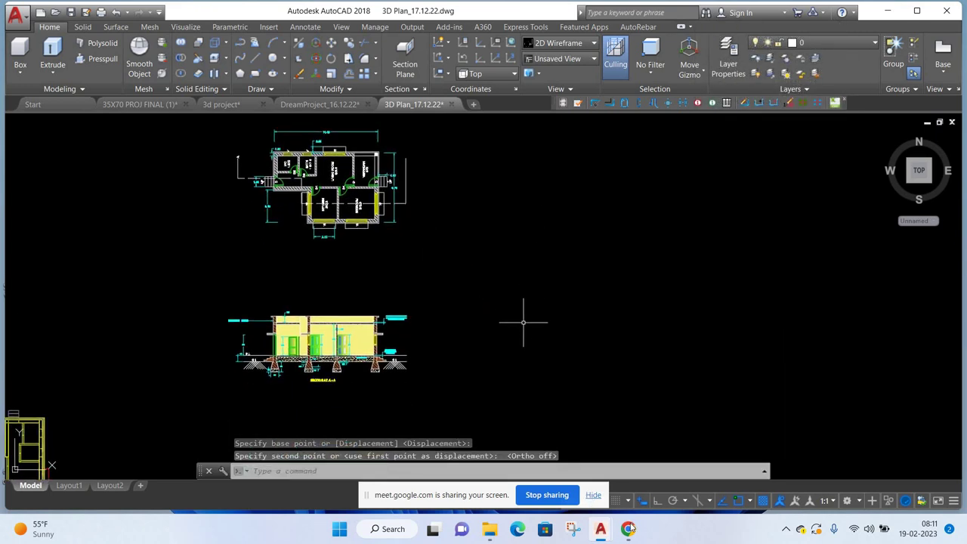
# - Admit the waiting participant to the video call and return to AutoCAD
pyautogui.moveTo(628, 528)
pyautogui.click(537, 453)
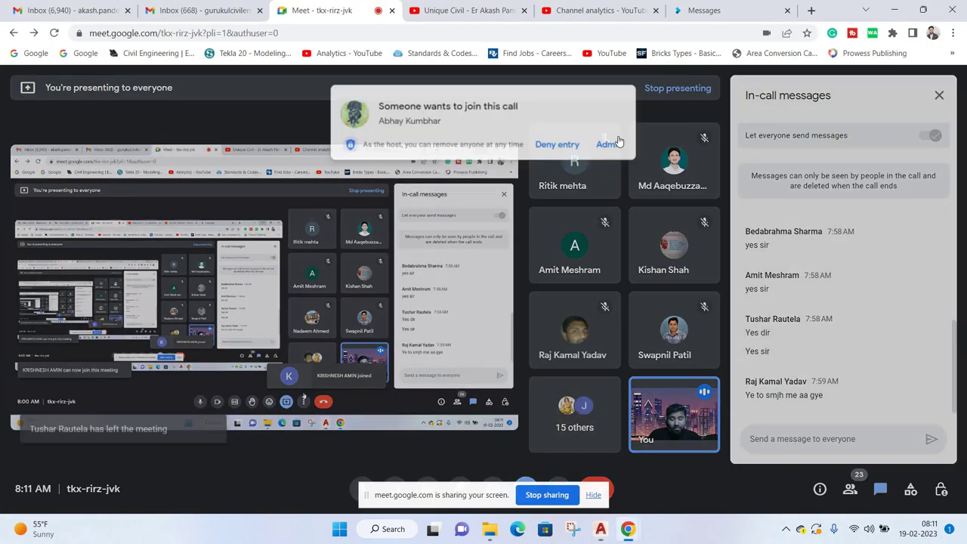
pyautogui.click(615, 137)
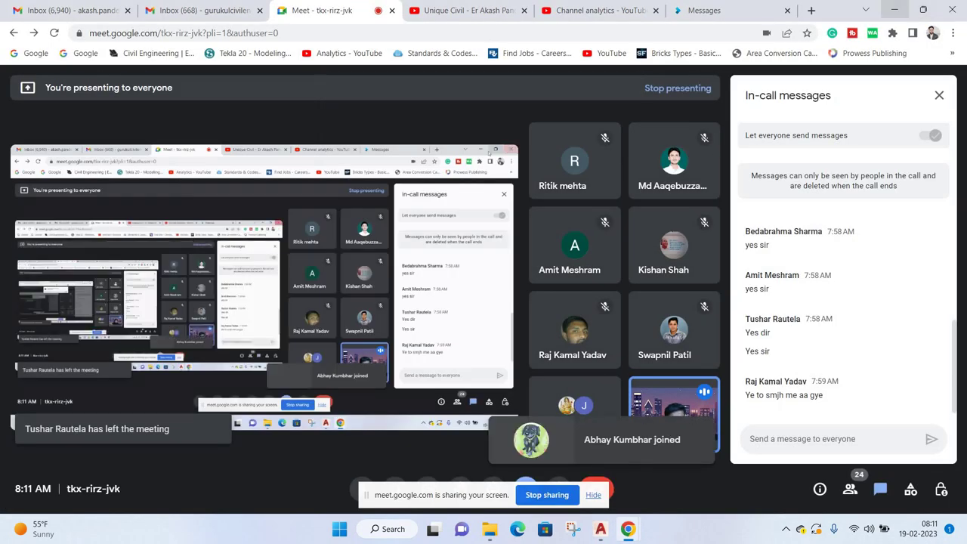
pyautogui.click(895, 10)
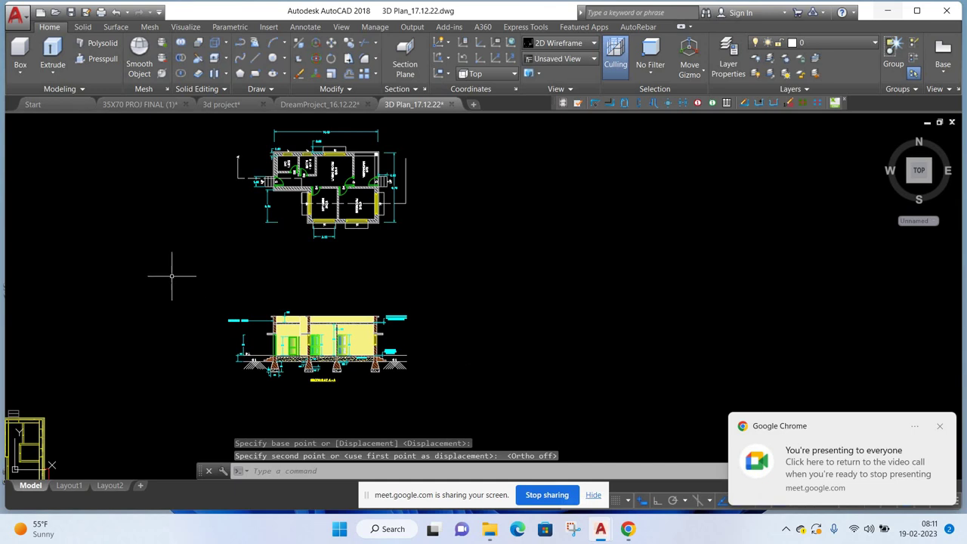
# - Window-select the Section at A-A drawing and move it up directly beneath the floor plan
pyautogui.click(172, 276)
pyautogui.click(464, 400)
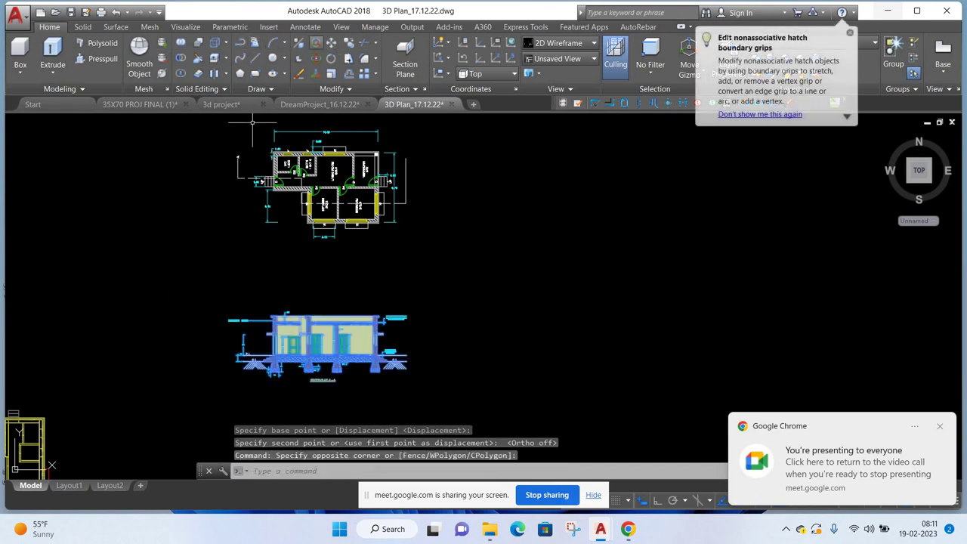
pyautogui.press('Return')
pyautogui.click(459, 315)
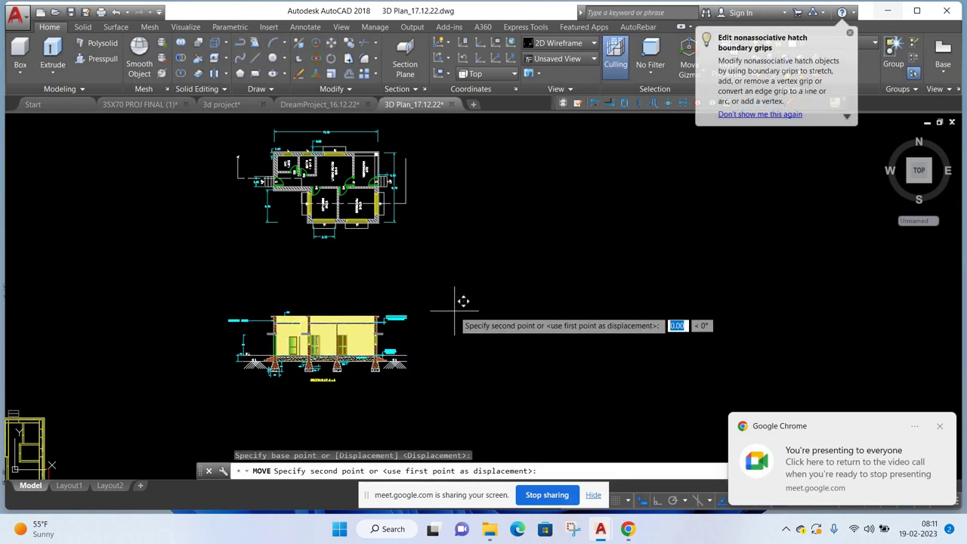
pyautogui.click(455, 249)
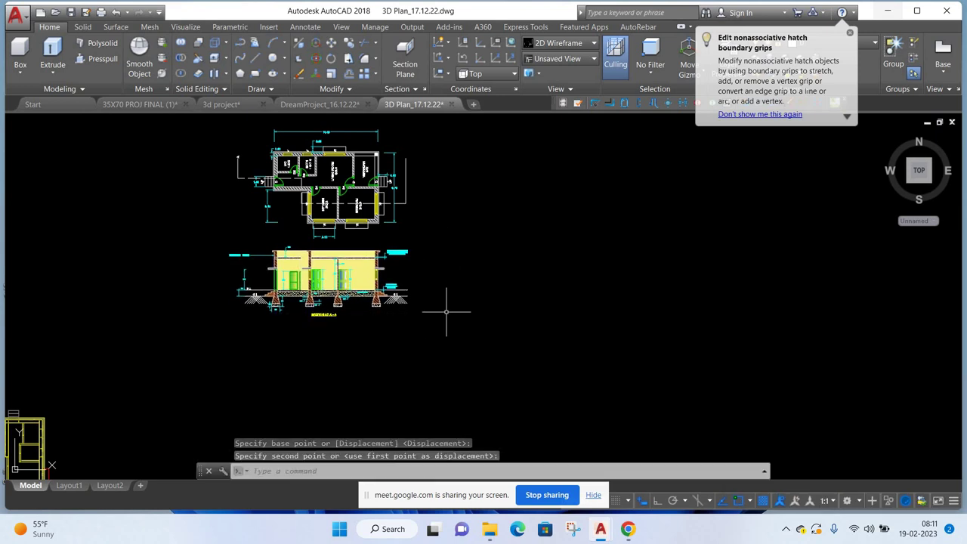
# - Pan and zoom to check that the floor plan sits stacked above the section
pyautogui.moveTo(449, 303); pyautogui.dragTo(484, 337, button='middle')
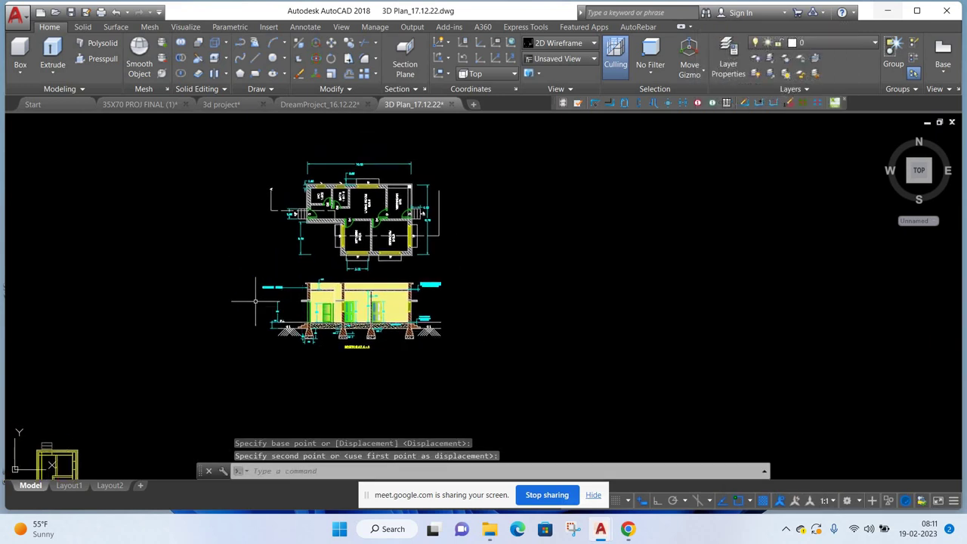
pyautogui.scroll(2, 312, 235)
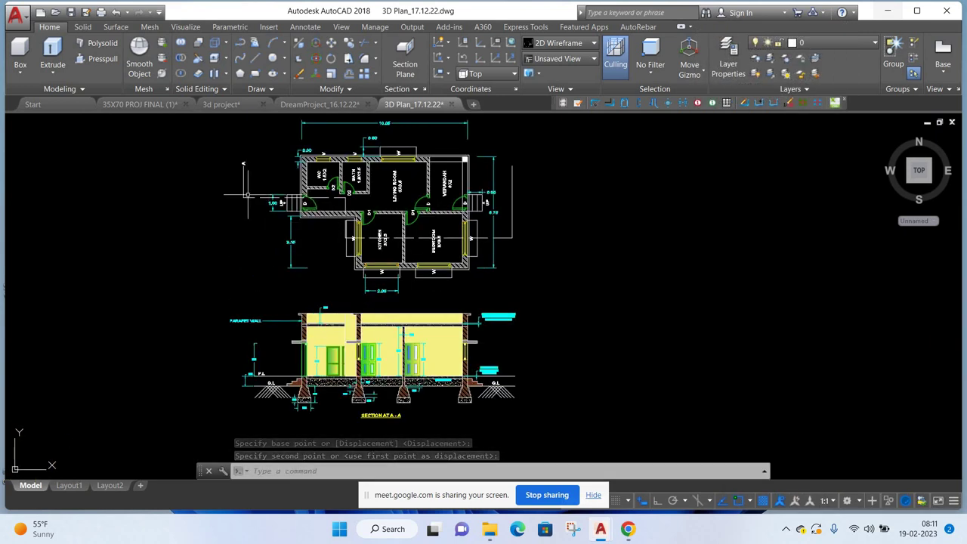
pyautogui.scroll(2, 292, 225)
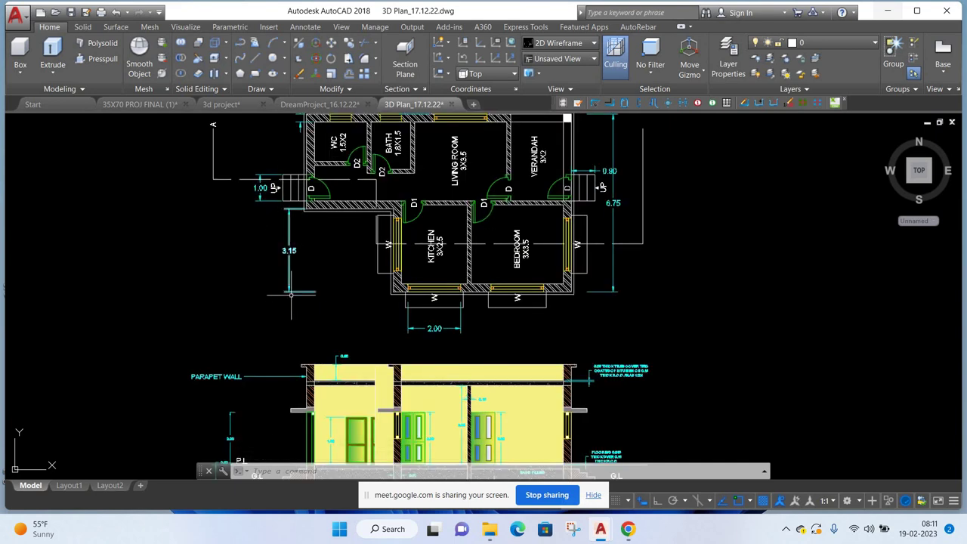
pyautogui.scroll(-2, 294, 302)
pyautogui.moveTo(297, 382); pyautogui.dragTo(299, 316, button='middle')
pyautogui.scroll(2, 304, 360)
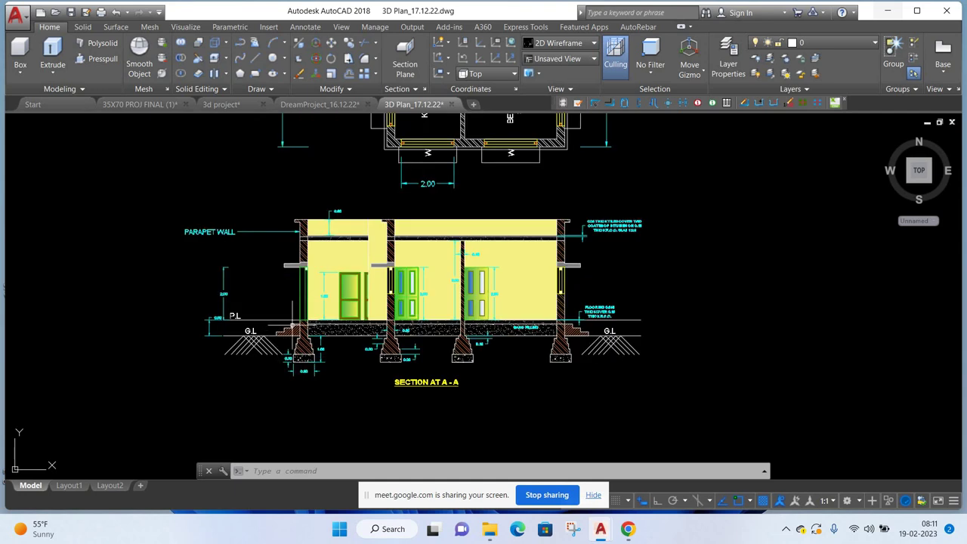
pyautogui.moveTo(289, 177); pyautogui.dragTo(294, 323, button='middle')
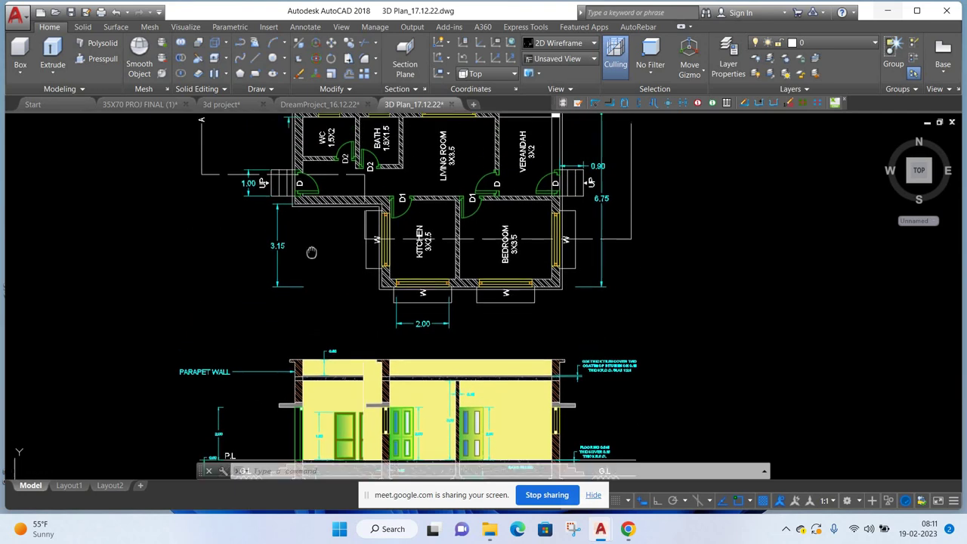
pyautogui.moveTo(291, 182); pyautogui.dragTo(293, 204, button='middle')
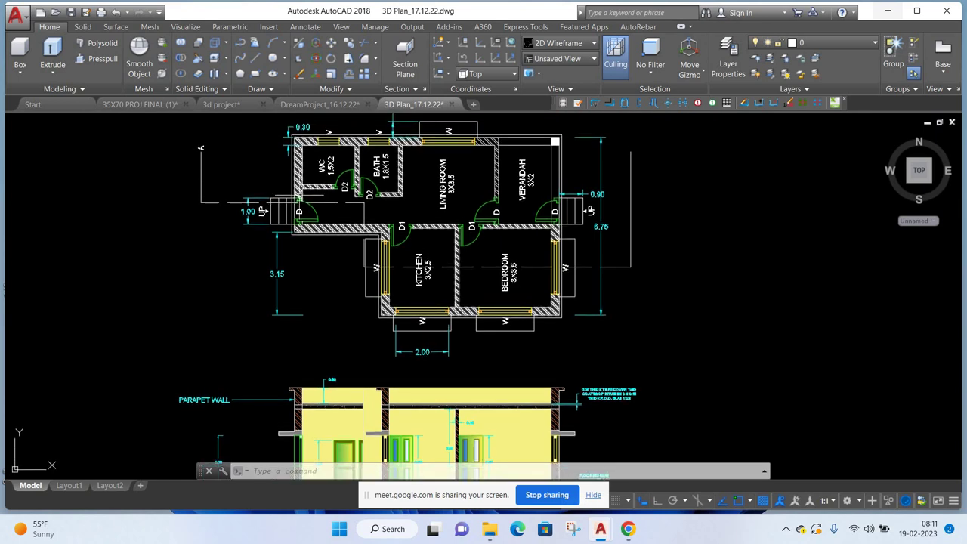
pyautogui.scroll(-2, 281, 130)
pyautogui.scroll(4, 308, 359)
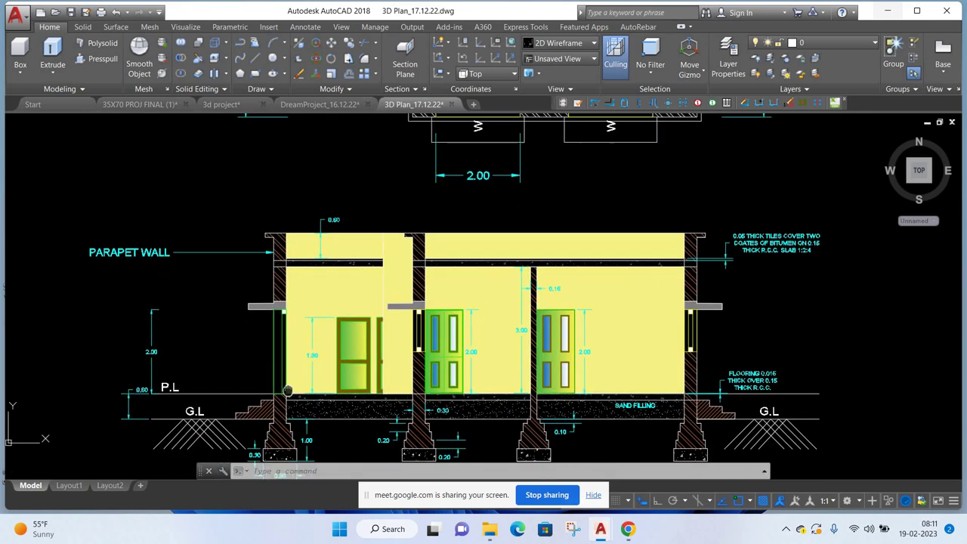
pyautogui.moveTo(307, 378); pyautogui.dragTo(302, 349, button='middle')
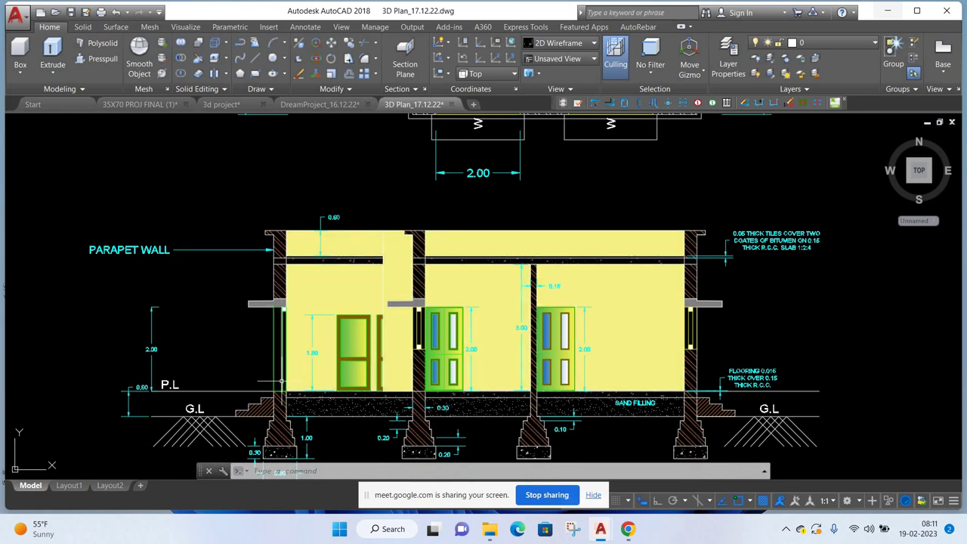
pyautogui.scroll(-4, 281, 381)
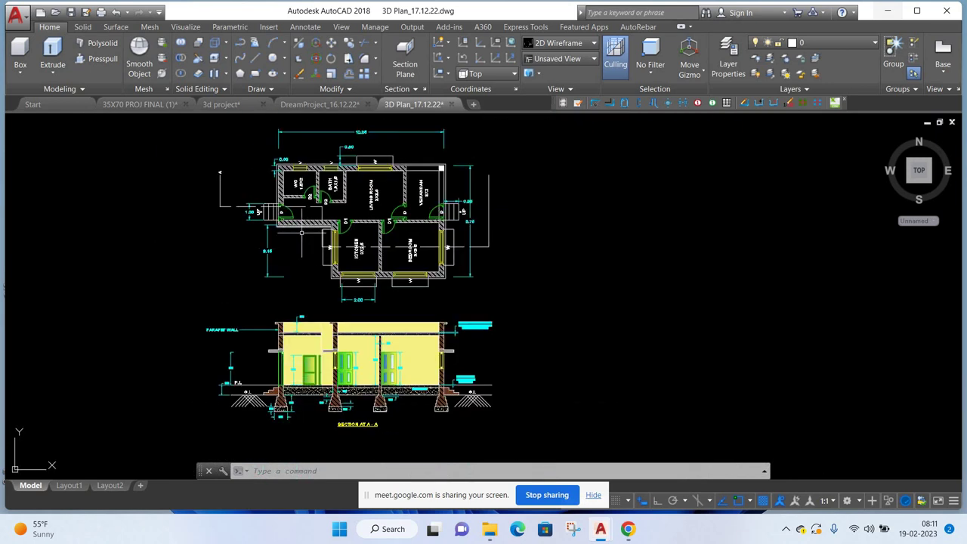
# - Pan to frame the full floor plan with the whole section and its SECTION AT A - A label
pyautogui.scroll(2, 306, 193)
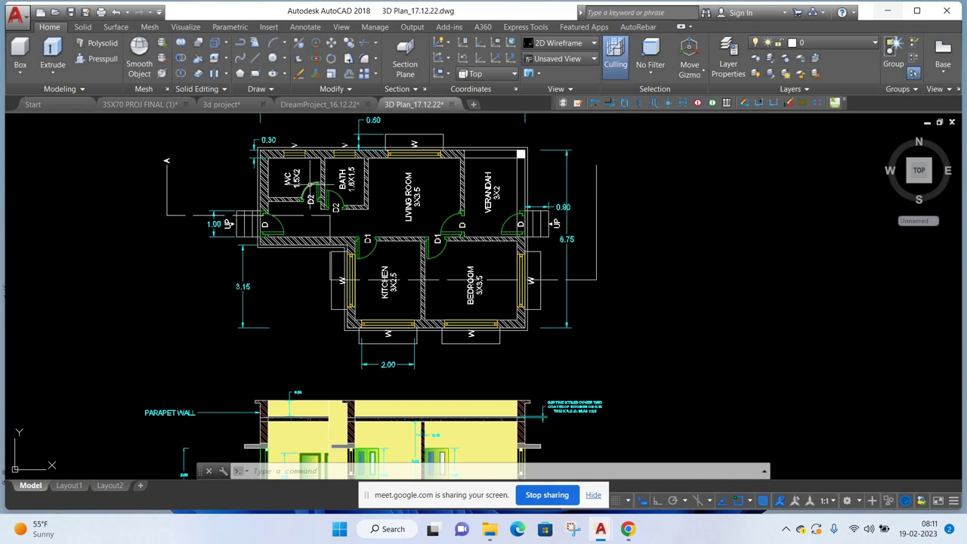
pyautogui.moveTo(330, 293); pyautogui.dragTo(317, 208, button='middle')
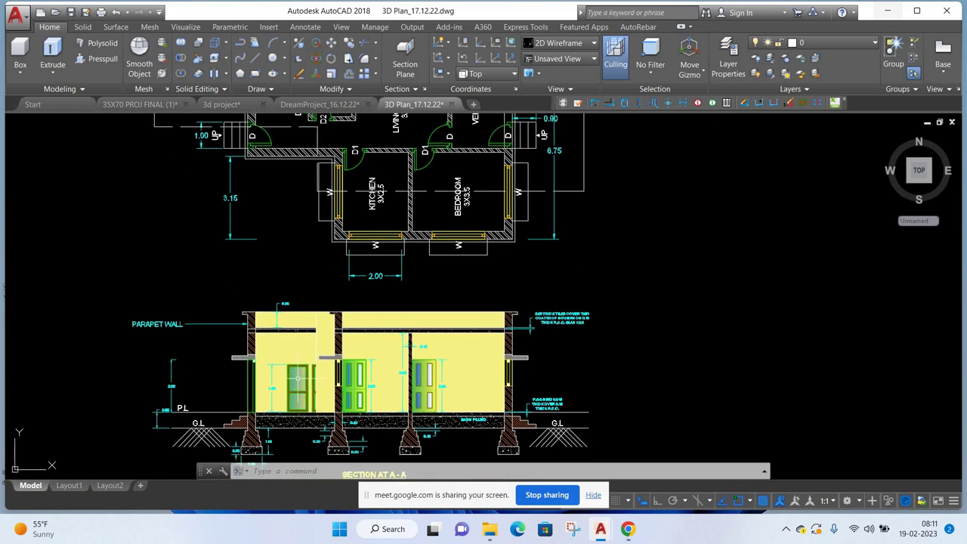
pyautogui.moveTo(289, 141); pyautogui.dragTo(274, 216, button='middle')
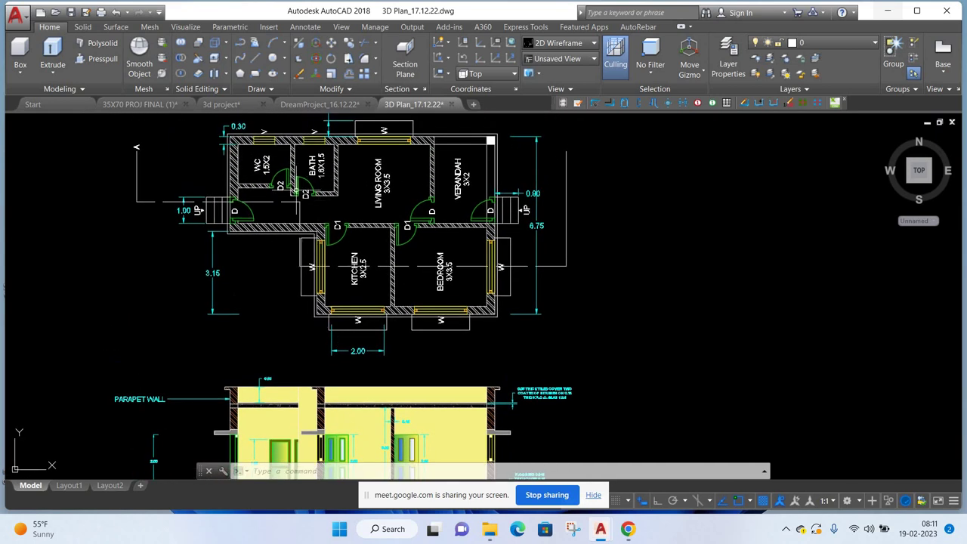
pyautogui.moveTo(320, 456); pyautogui.dragTo(317, 385, button='middle')
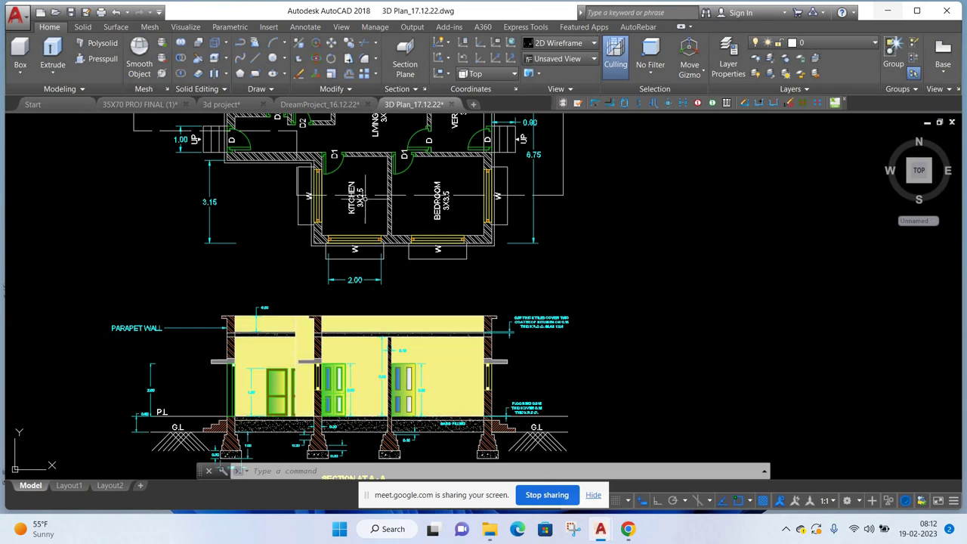
pyautogui.moveTo(404, 197); pyautogui.dragTo(385, 215, button='middle')
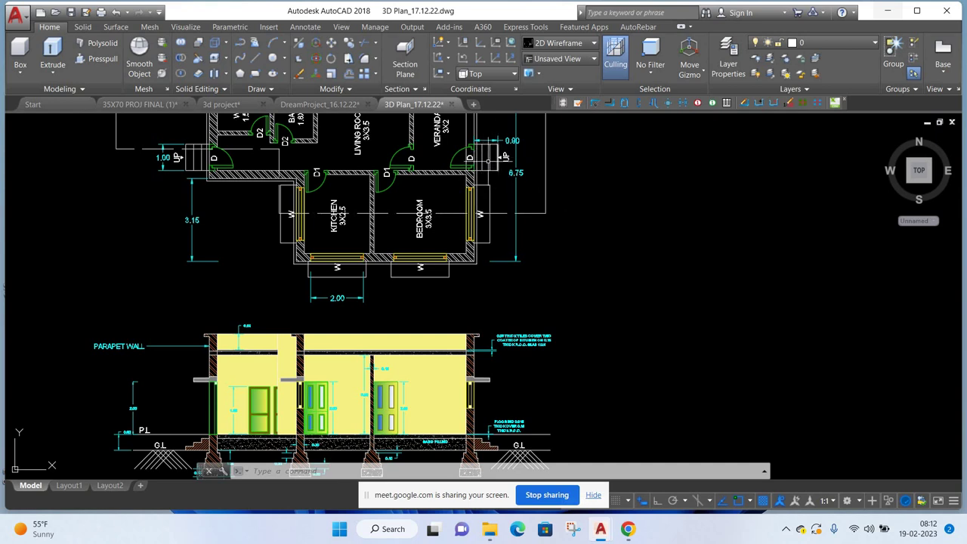
pyautogui.moveTo(559, 378); pyautogui.dragTo(545, 291, button='middle')
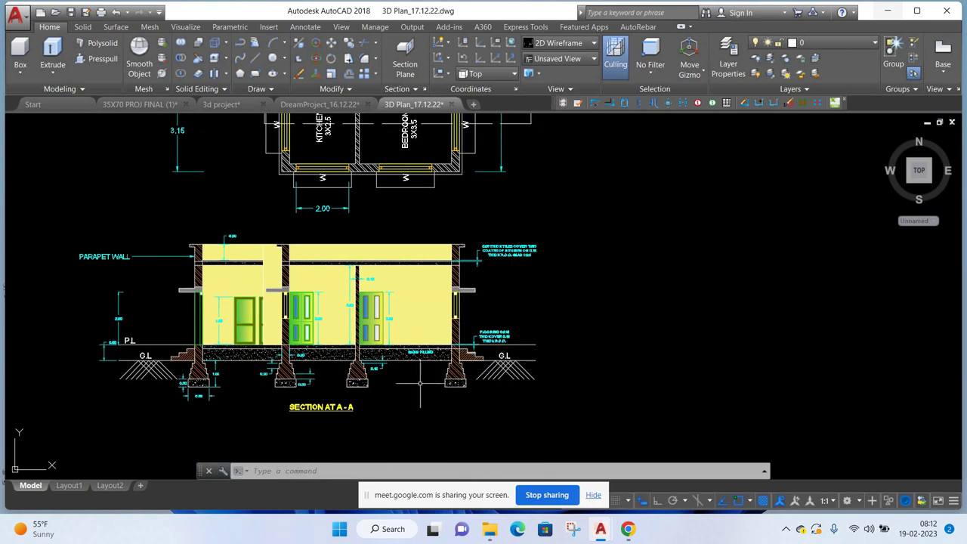
# - Reveal the section's PARAPET WALL side, then zoom out to centre plan and section together
pyautogui.scroll(2, 420, 383)
pyautogui.moveTo(358, 378); pyautogui.dragTo(520, 383, button='middle')
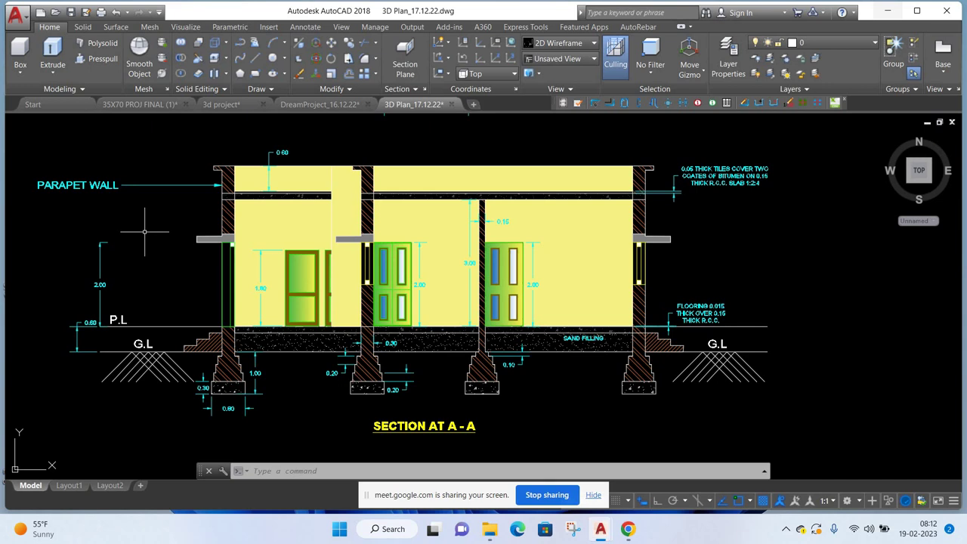
pyautogui.scroll(-3, 202, 284)
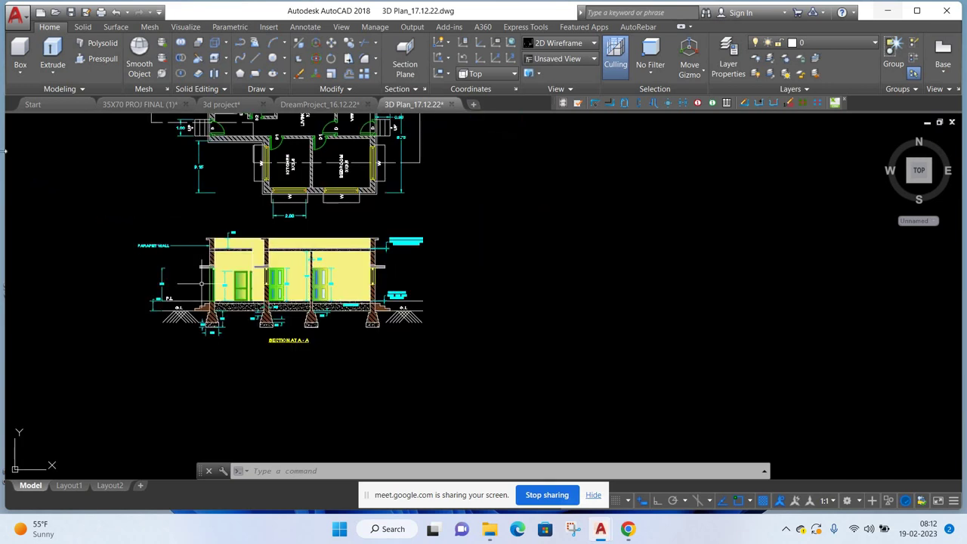
pyautogui.scroll(-1, 201, 284)
pyautogui.moveTo(175, 238); pyautogui.dragTo(274, 267, button='middle')
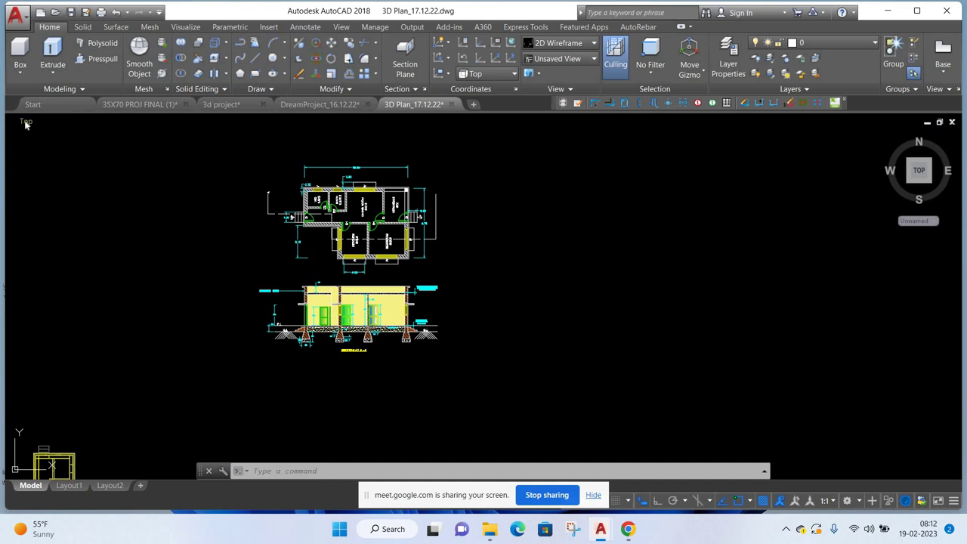
pyautogui.click(27, 123)
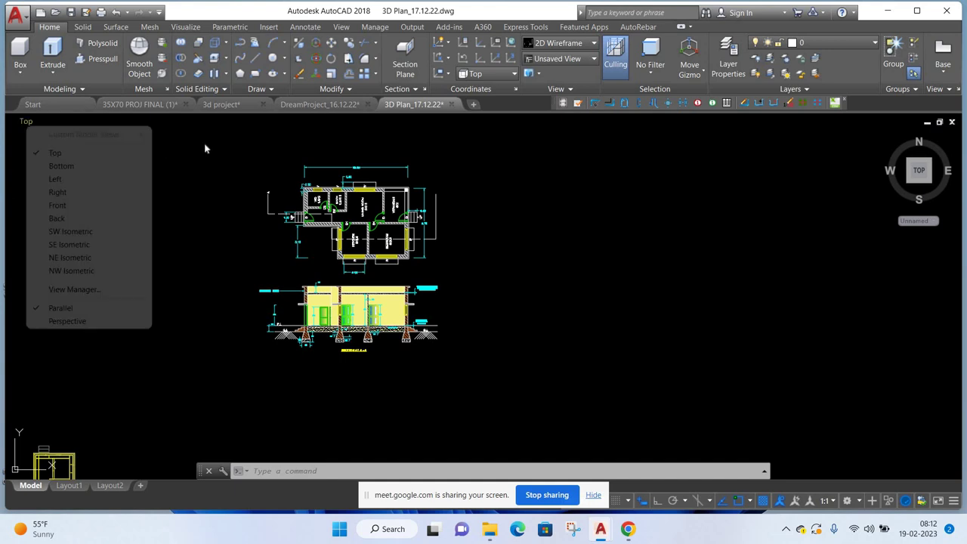
pyautogui.click(204, 144)
# - Undo the recent moves and erase to restore the original sheet, then switch to SW Isometric view
pyautogui.click(165, 181)
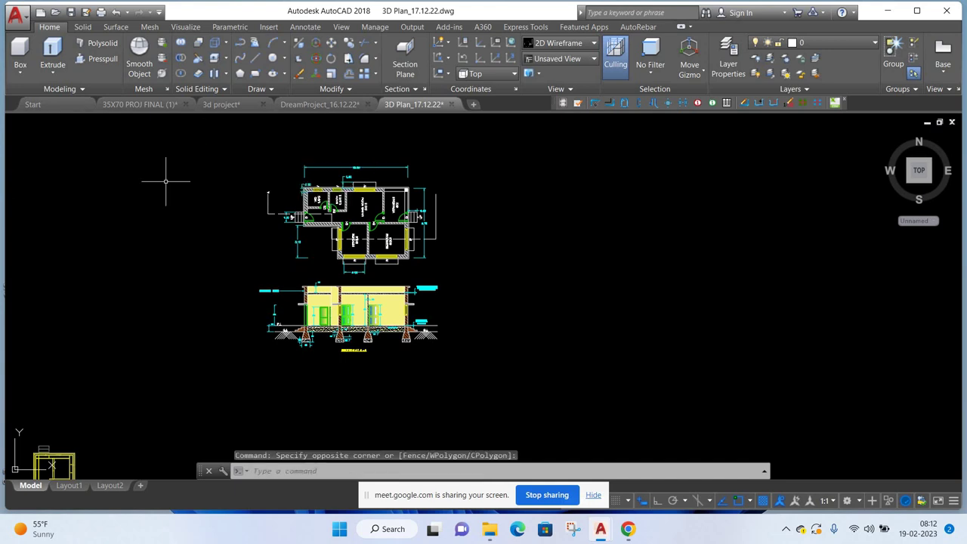
pyautogui.hotkey('ctrl', 'z')
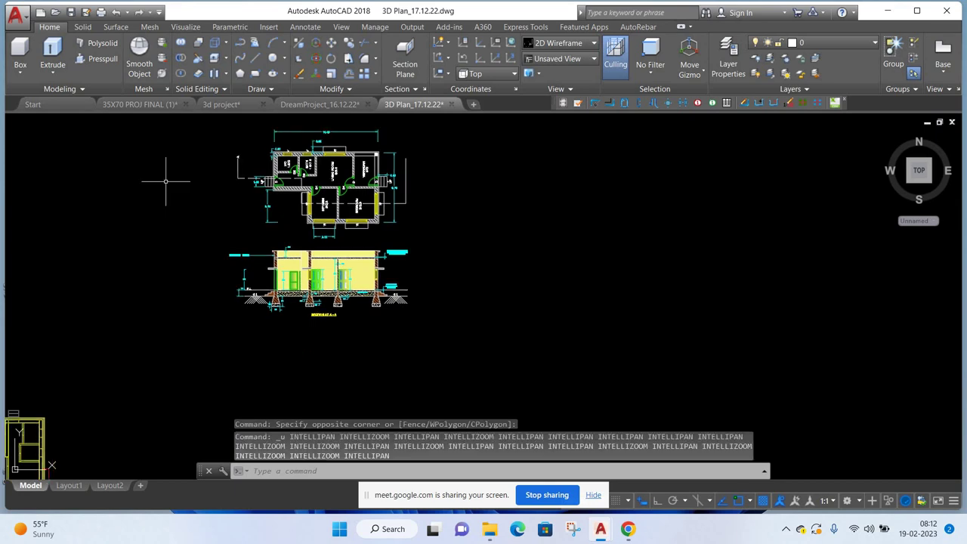
pyautogui.hotkey('ctrl', 'z')
pyautogui.hotkey('ctrl', 'z')
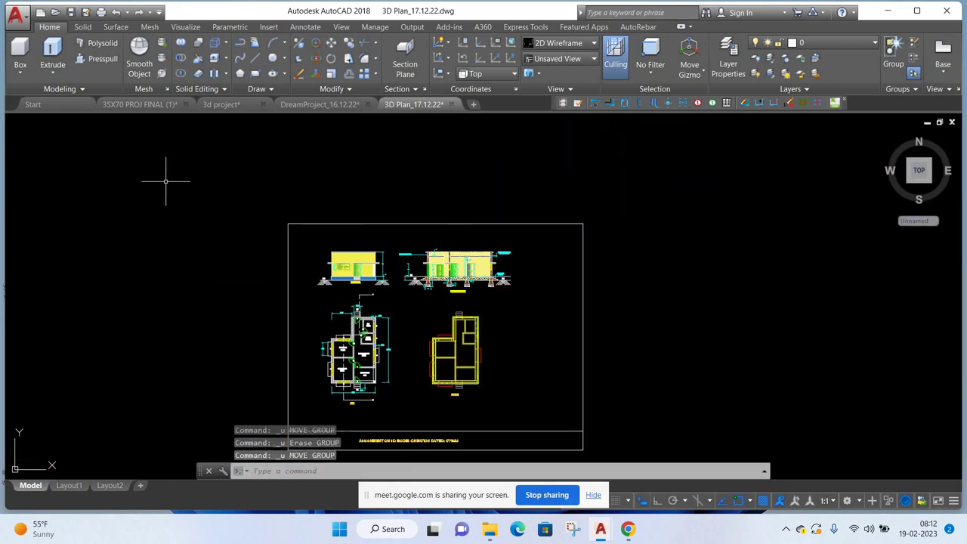
pyautogui.click(25, 121)
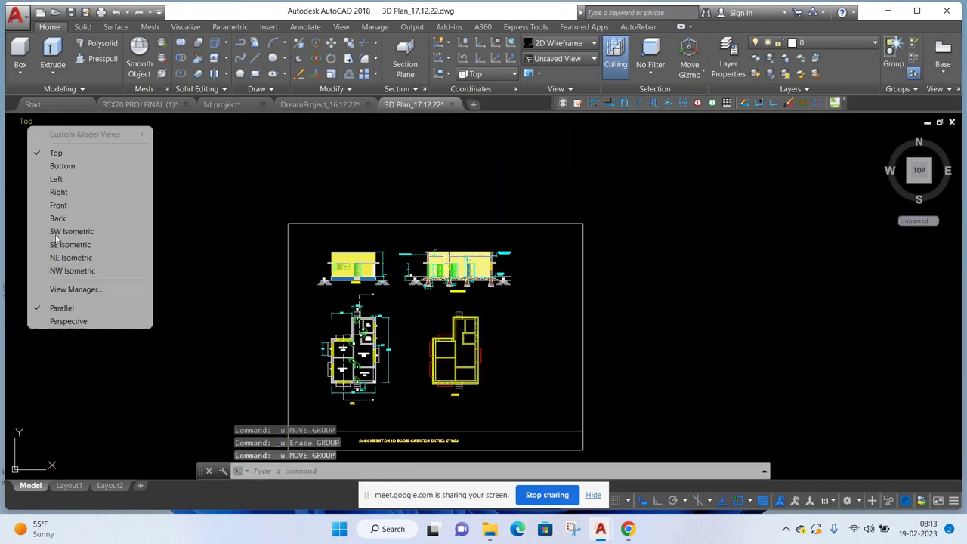
pyautogui.click(55, 231)
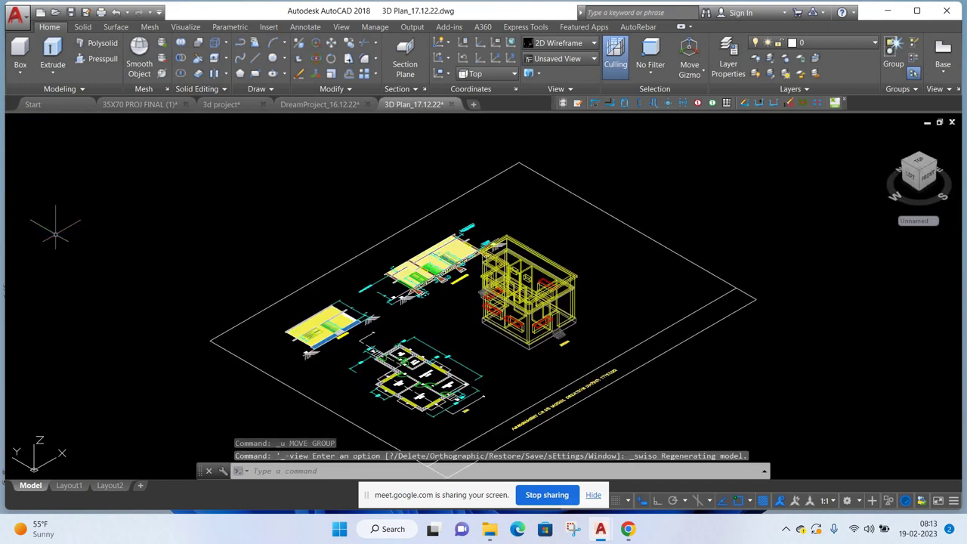
# - Render the drawing in the Realistic visual style
pyautogui.click(91, 121)
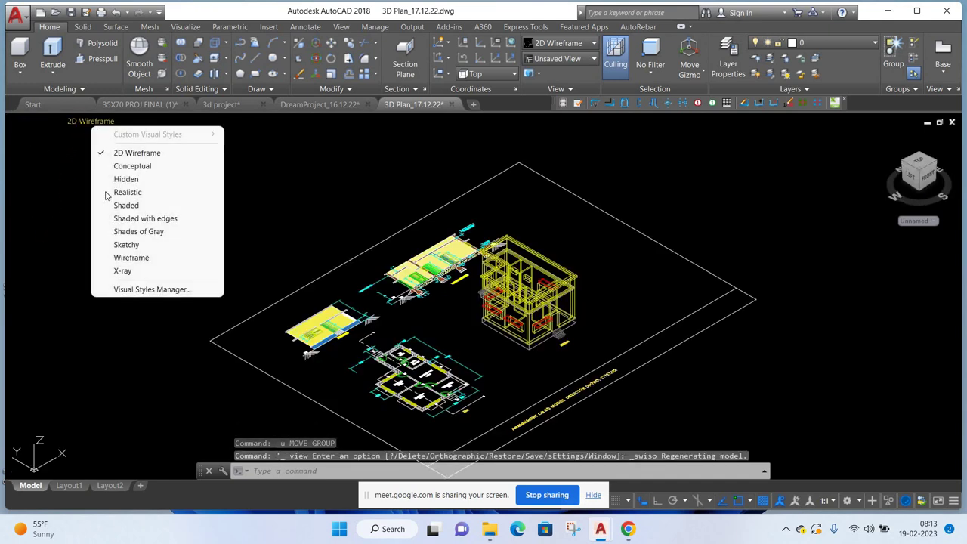
pyautogui.click(121, 192)
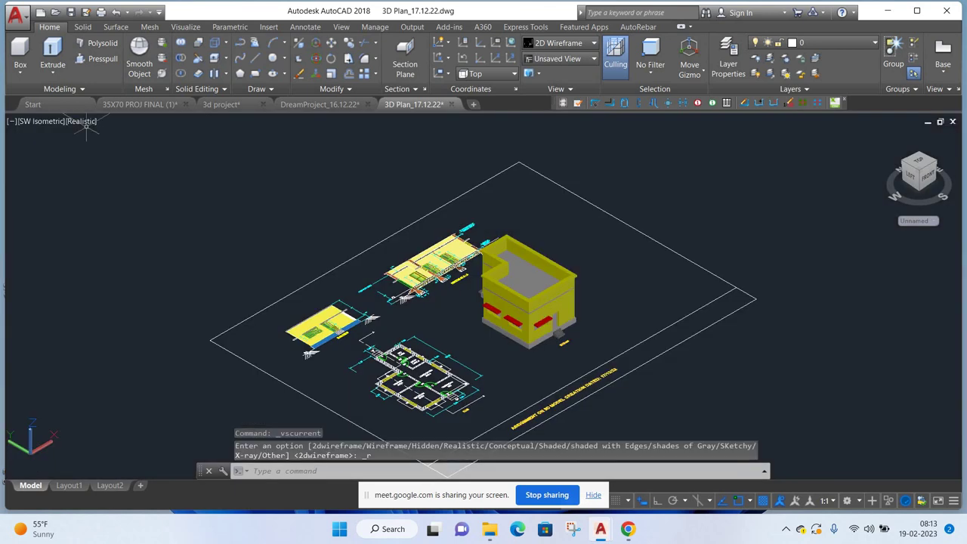
pyautogui.scroll(2, 605, 307)
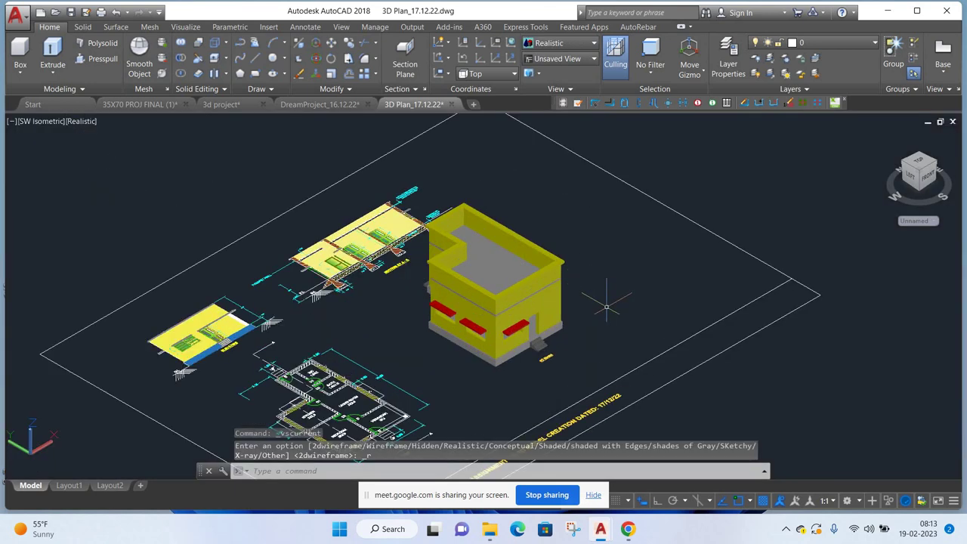
pyautogui.scroll(2, 600, 305)
# - Orbit the yellow house model to a frontal 3D view beside the sheets
pyautogui.moveTo(560, 287)
pyautogui.keyDown('shift'); pyautogui.mouseDown(button='middle')
pyautogui.moveTo(566, 352)
pyautogui.moveTo(570, 324)
pyautogui.moveTo(537, 268)
pyautogui.moveTo(556, 282)
pyautogui.moveTo(491, 318)
pyautogui.mouseUp(button='middle'); pyautogui.keyUp('shift')
pyautogui.moveTo(151, 318); pyautogui.dragTo(388, 333, button='middle')
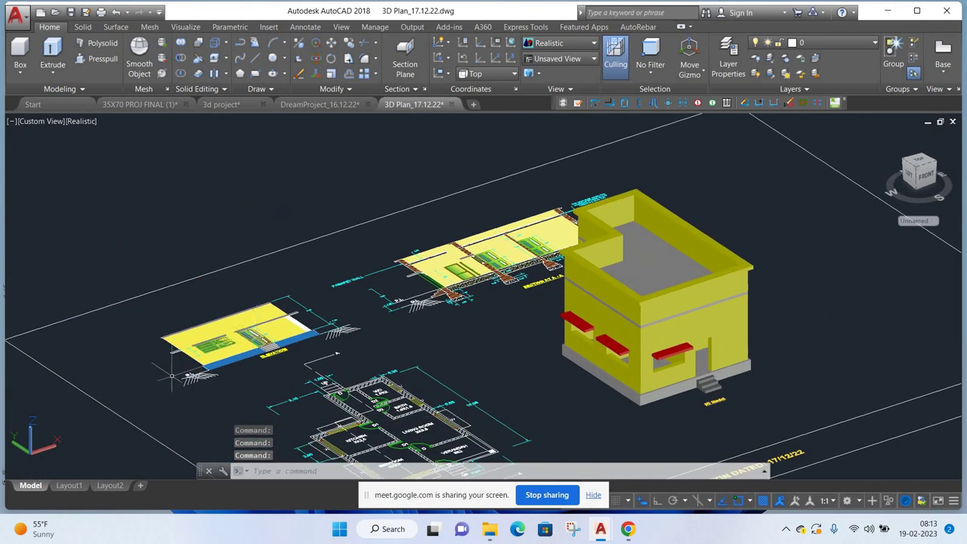
pyautogui.scroll(3, 179, 362)
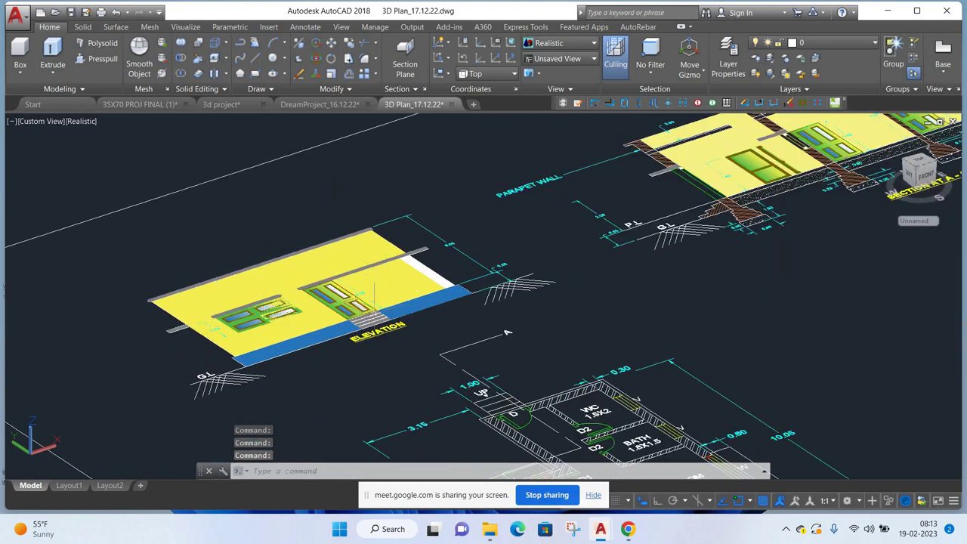
pyautogui.scroll(2, 312, 303)
pyautogui.moveTo(316, 303)
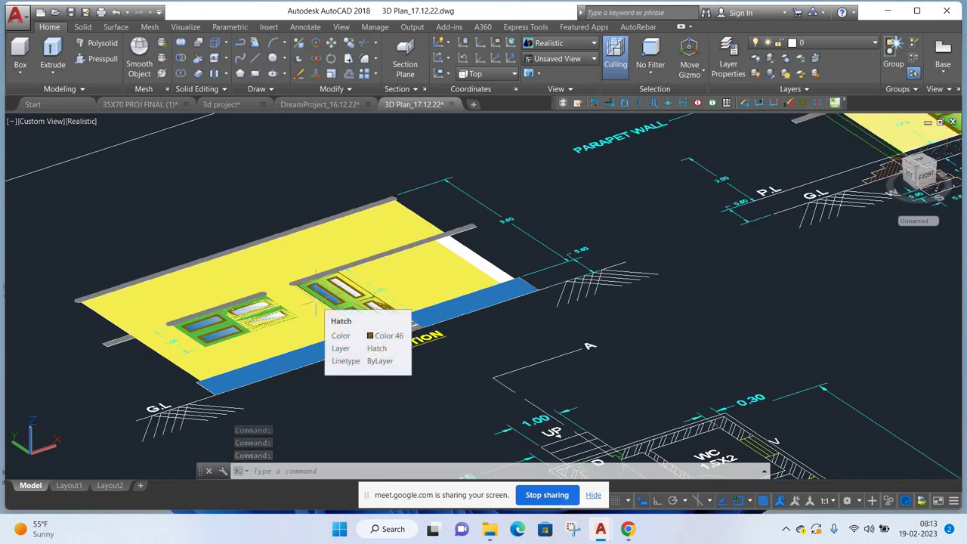
pyautogui.scroll(-2, 316, 304)
pyautogui.scroll(-4, 317, 295)
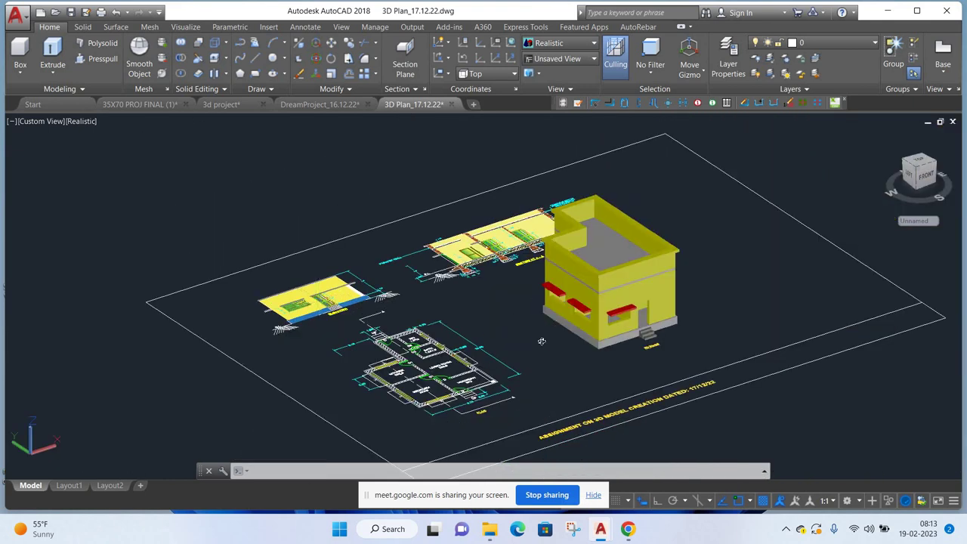
pyautogui.moveTo(542, 342)
pyautogui.keyDown('shift'); pyautogui.mouseDown(button='middle')
pyautogui.moveTo(558, 337)
pyautogui.moveTo(423, 332)
pyautogui.mouseUp(button='middle'); pyautogui.keyUp('shift')
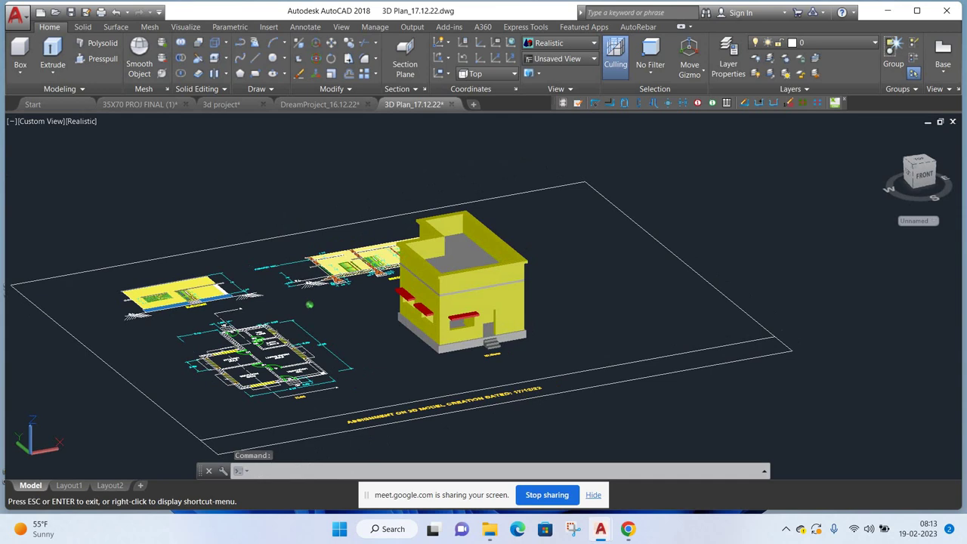
# - View the house from the Right preset, then Front, then return to the Top view
pyautogui.click(43, 121)
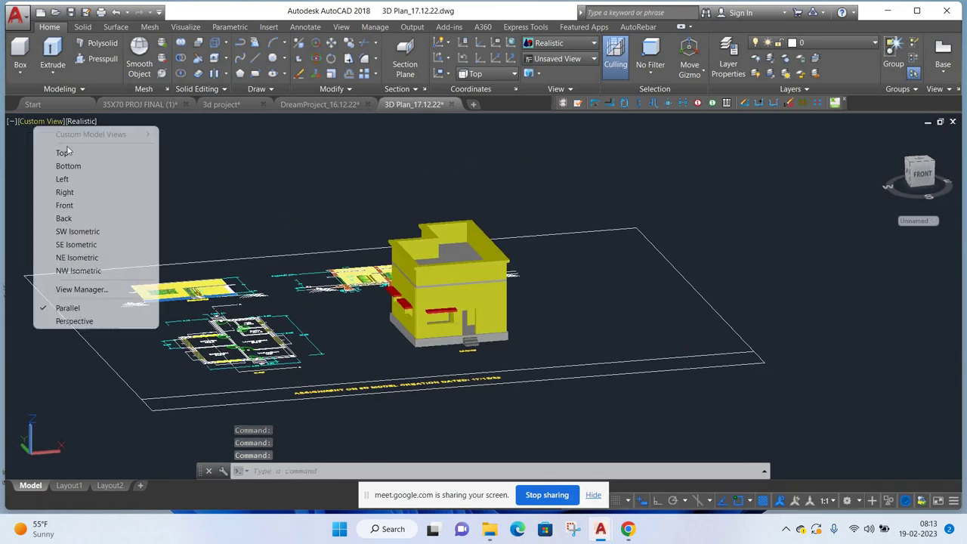
pyautogui.click(67, 192)
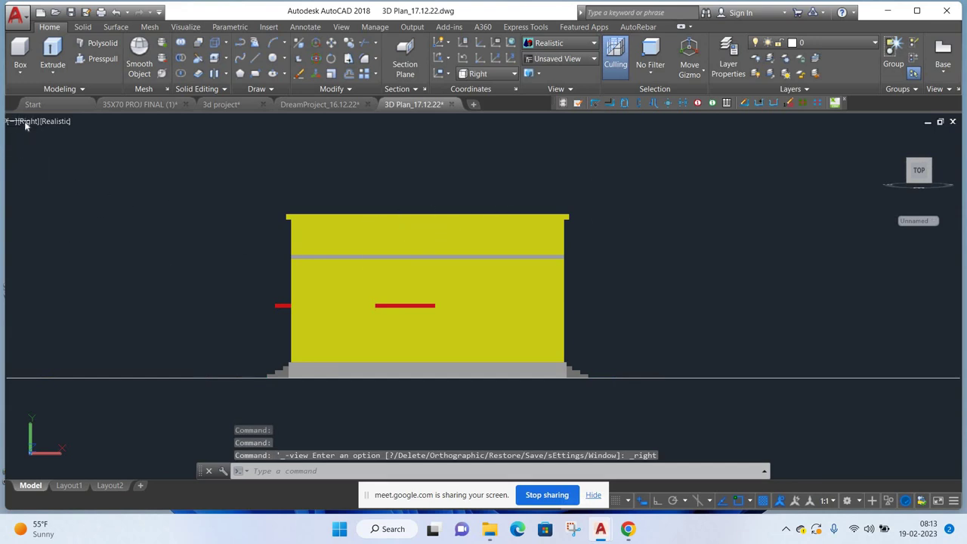
pyautogui.click(27, 122)
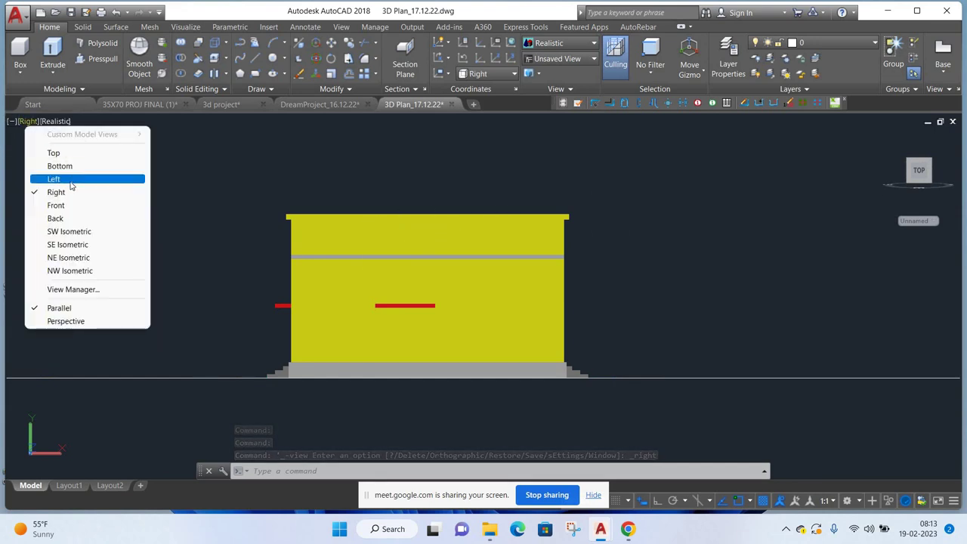
pyautogui.click(57, 205)
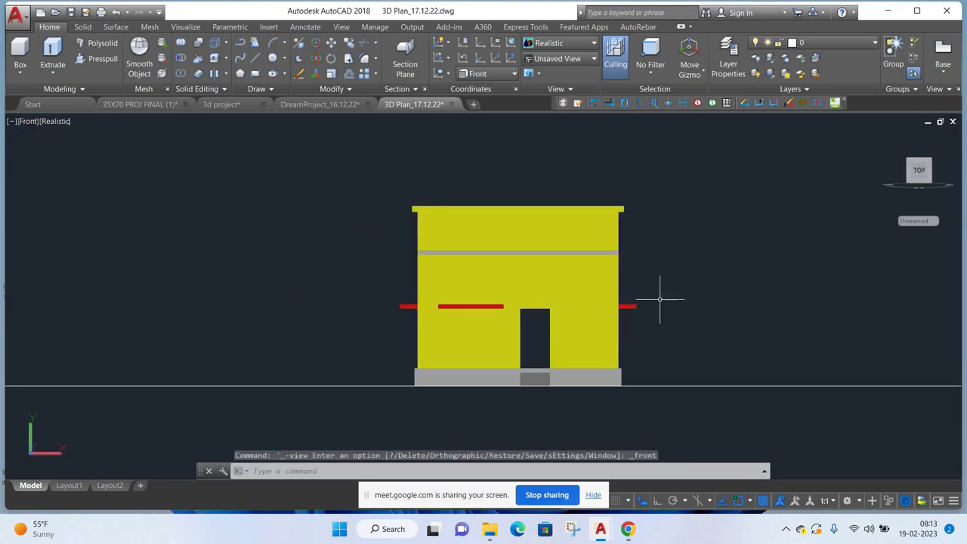
pyautogui.scroll(2, 495, 336)
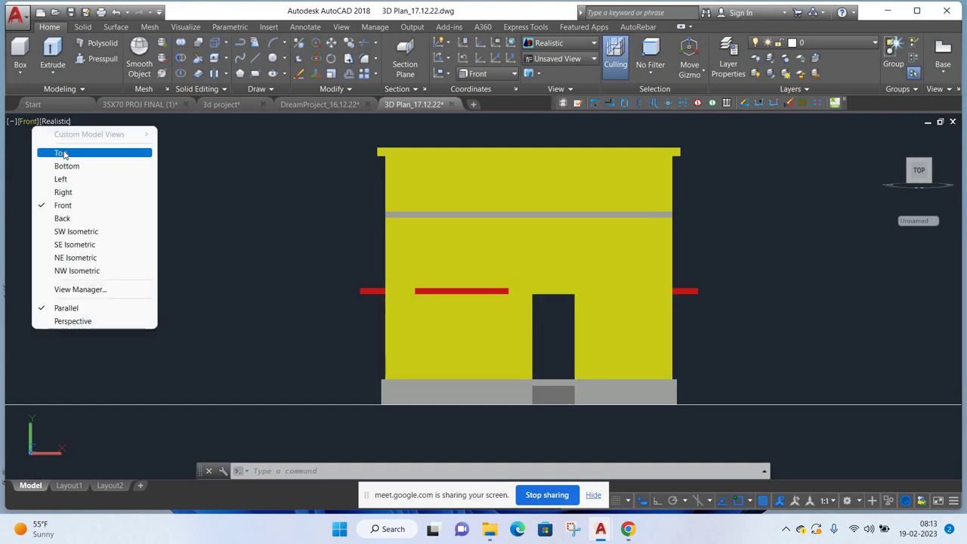
pyautogui.click(61, 154)
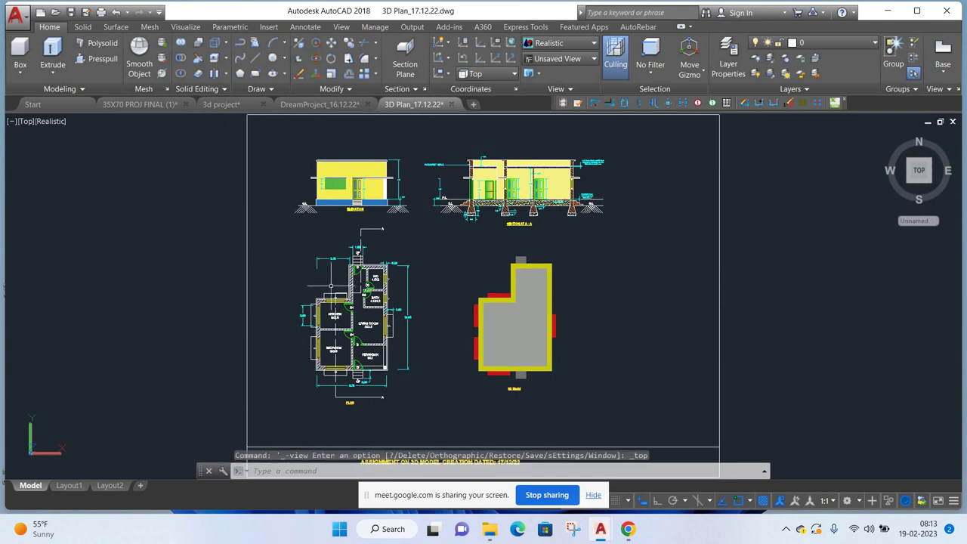
# - Place a vertical section plane through the floor plan, from a point on the plan to one below
pyautogui.click(405, 54)
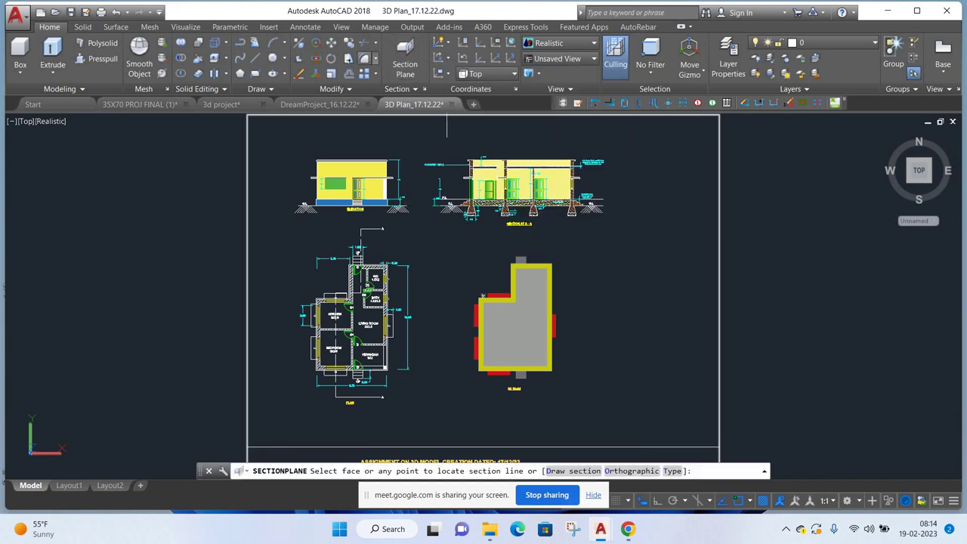
pyautogui.scroll(2, 363, 223)
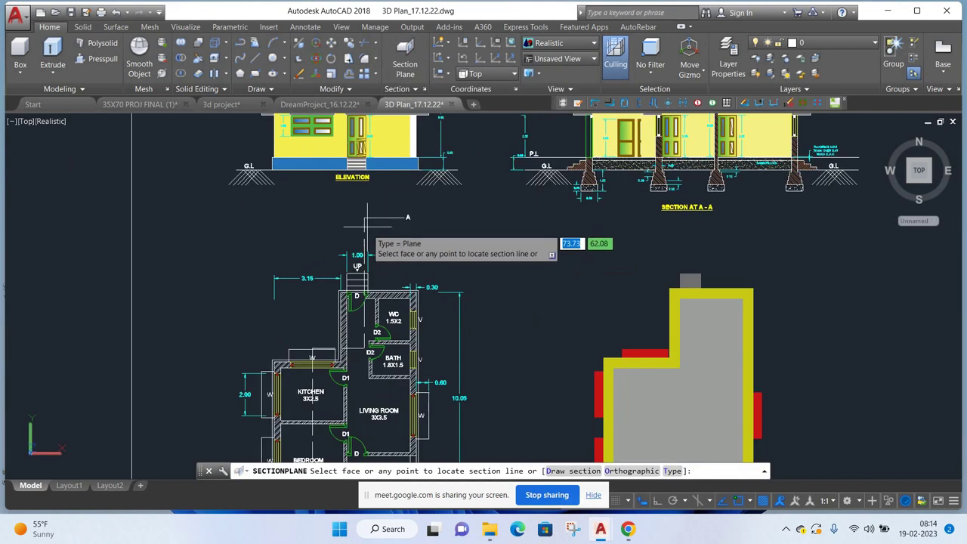
pyautogui.click(364, 218)
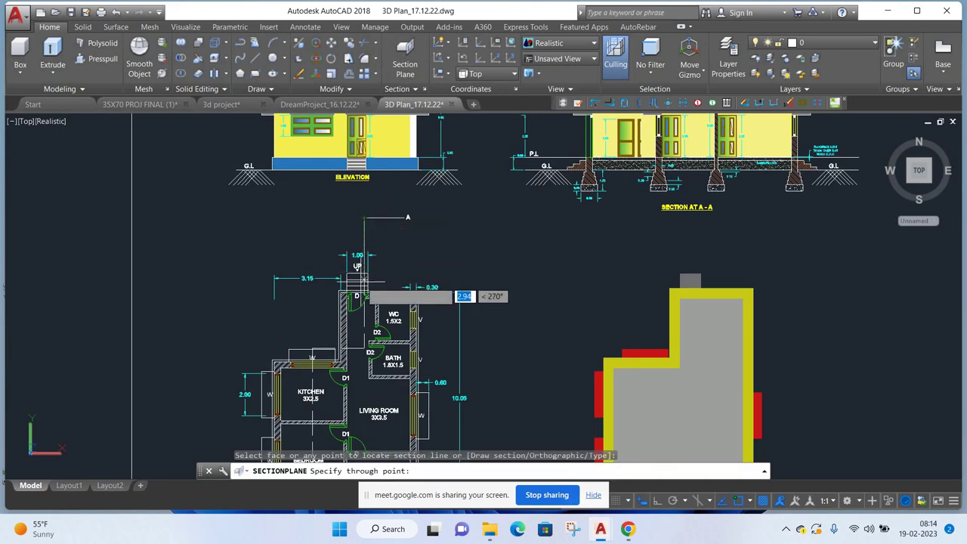
pyautogui.click(363, 348)
pyautogui.moveTo(365, 255); pyautogui.dragTo(359, 224, button='middle')
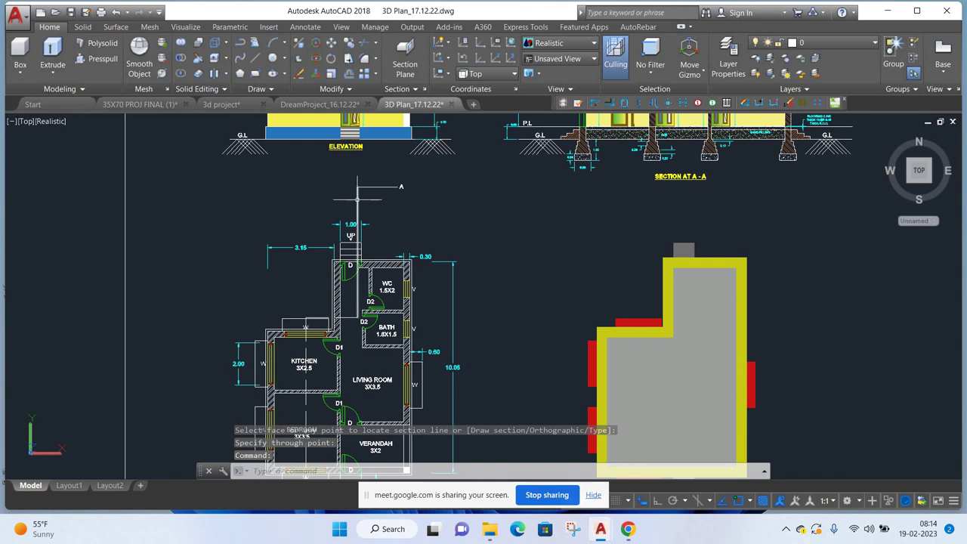
pyautogui.scroll(-2, 368, 269)
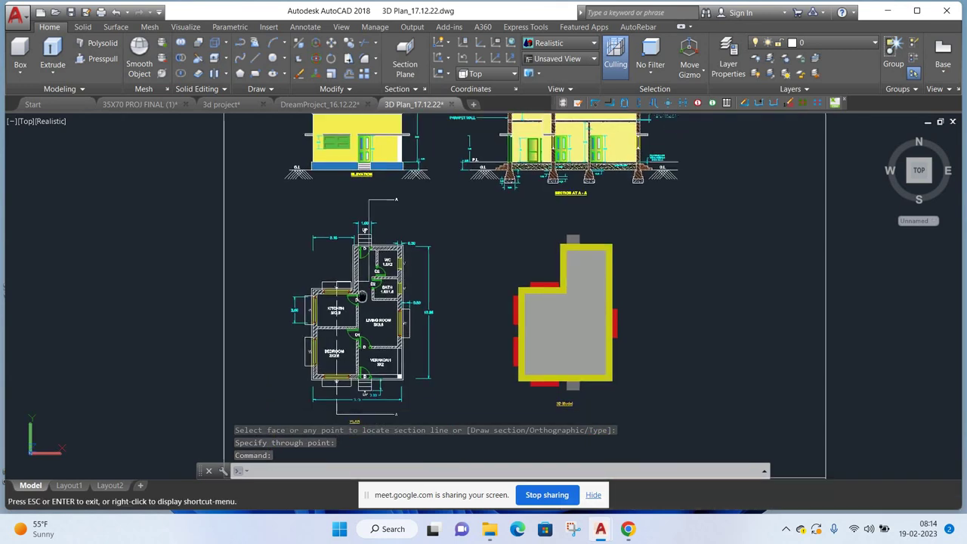
pyautogui.moveTo(368, 270); pyautogui.dragTo(368, 246, button='middle')
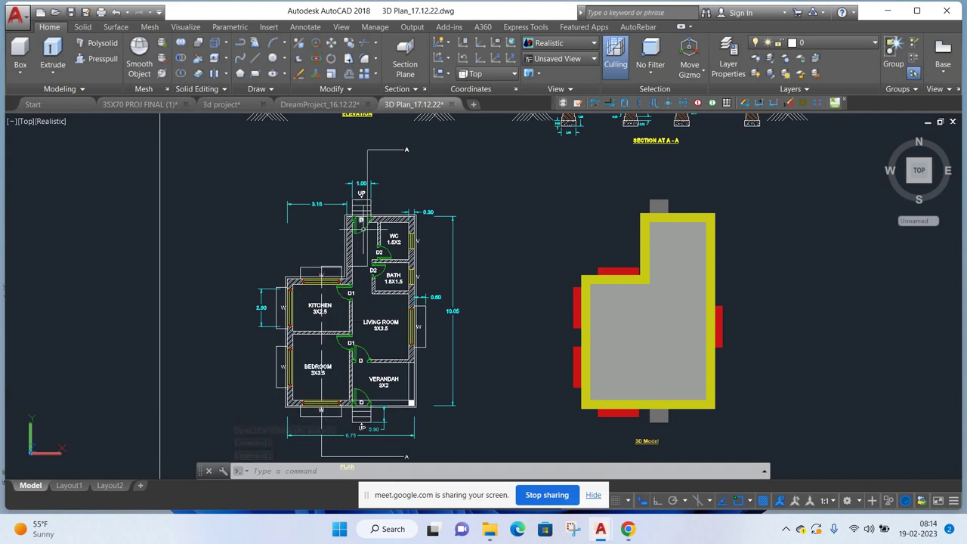
pyautogui.rightClick(371, 237)
pyautogui.press('Escape')
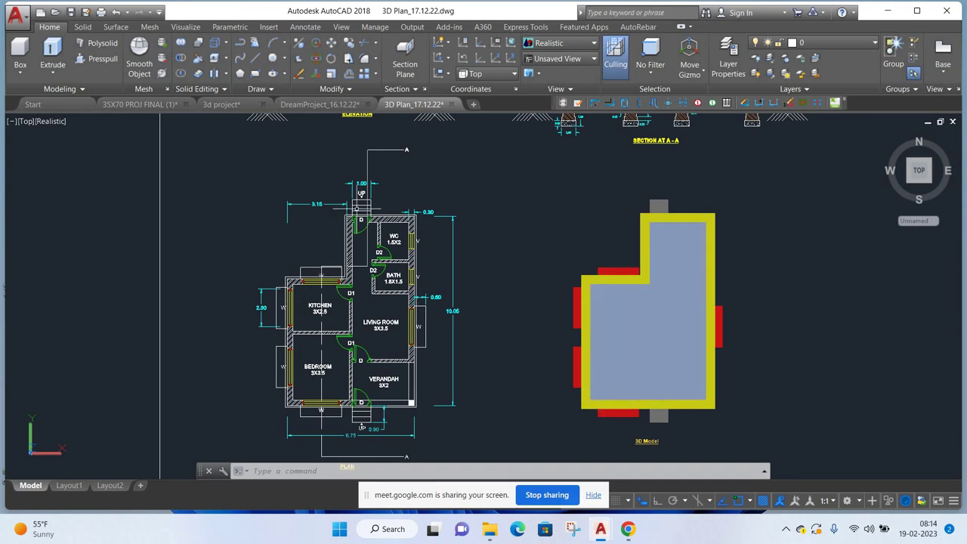
# - Switch the visual style back to 2D Wireframe and slide the drawings left
pyautogui.click(51, 121)
pyautogui.click(87, 151)
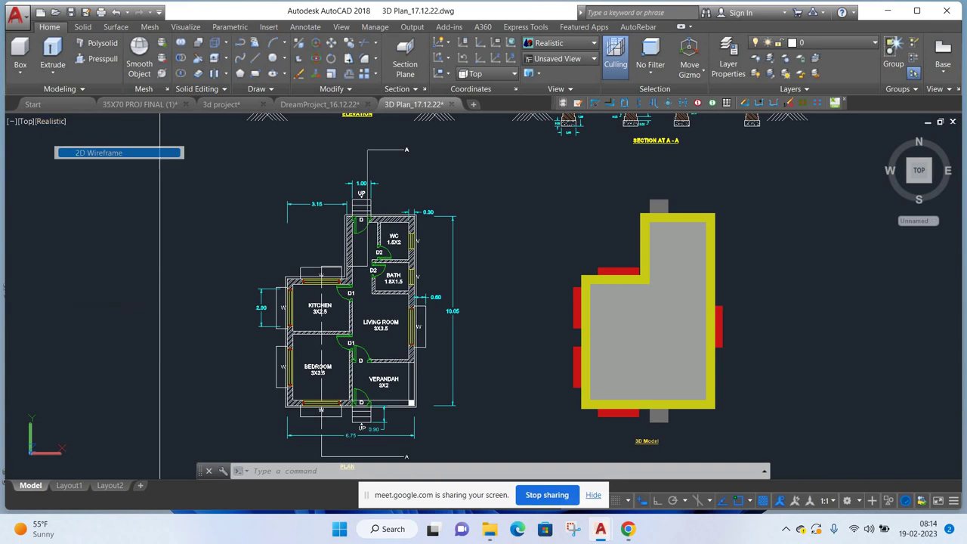
pyautogui.moveTo(474, 221); pyautogui.dragTo(350, 218, button='middle')
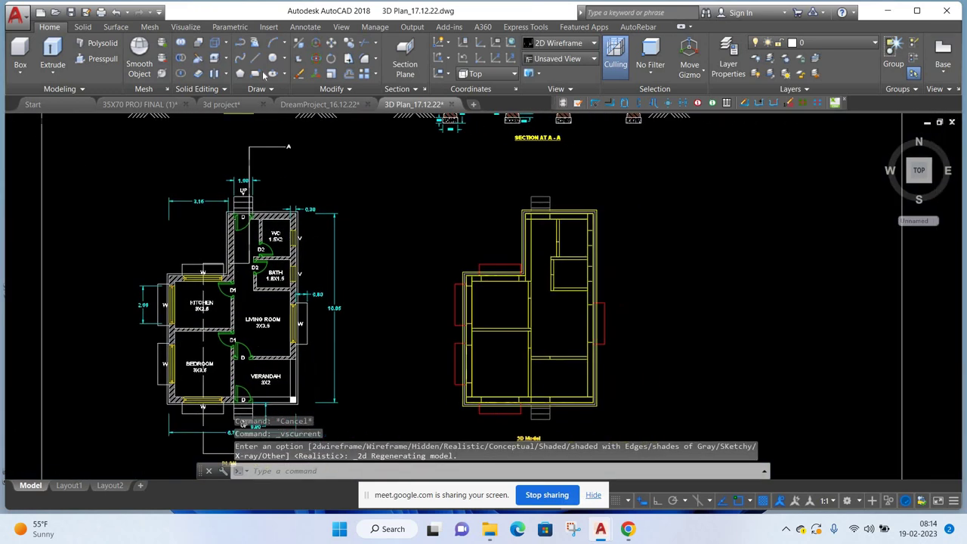
# - Cut the 3D house with a vertical section plane from above the model, leaving its right part
pyautogui.click(406, 53)
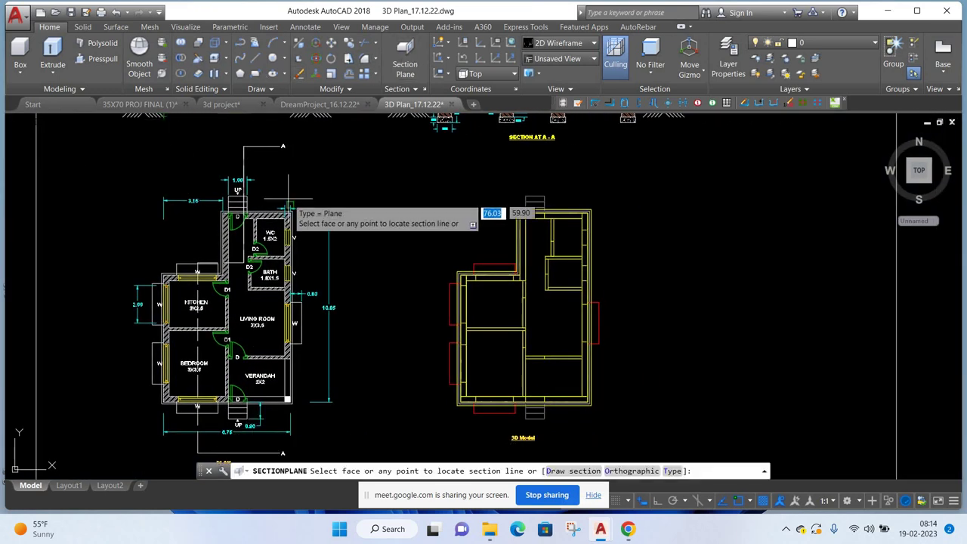
pyautogui.scroll(-2, 363, 249)
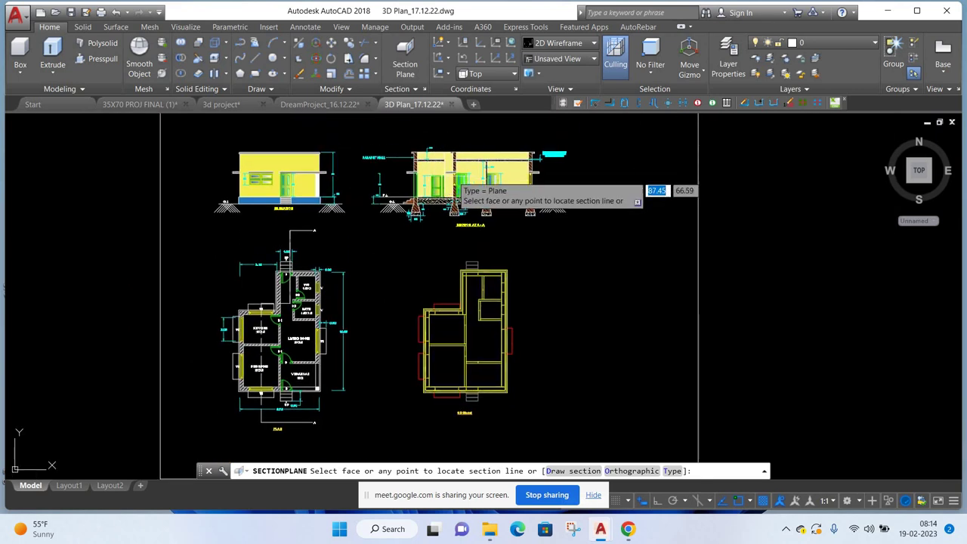
pyautogui.moveTo(413, 270); pyautogui.dragTo(405, 236, button='middle')
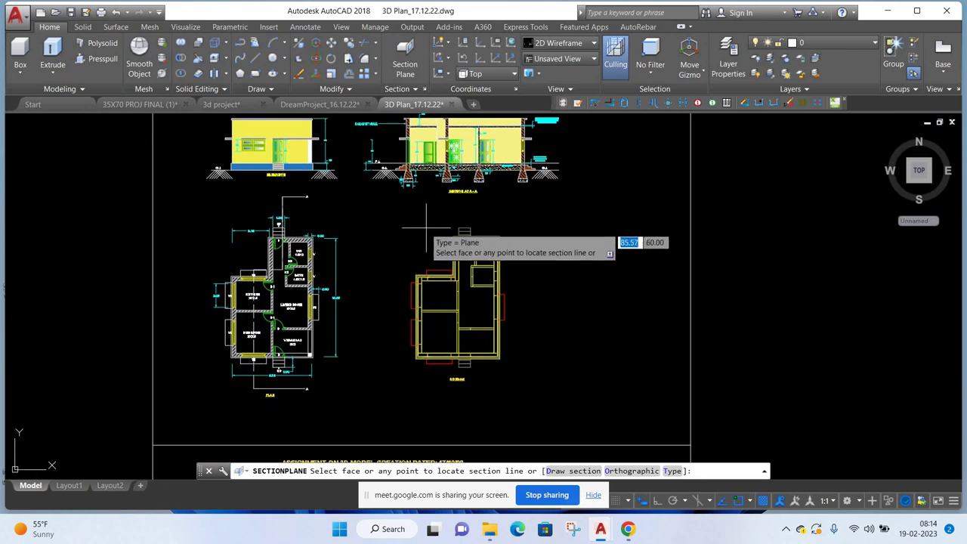
pyautogui.scroll(2, 456, 220)
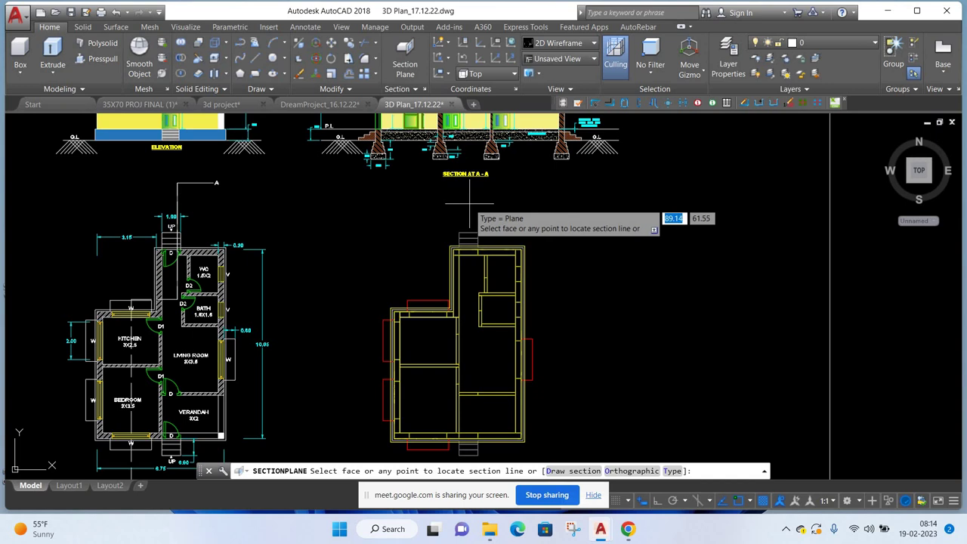
pyautogui.click(469, 203)
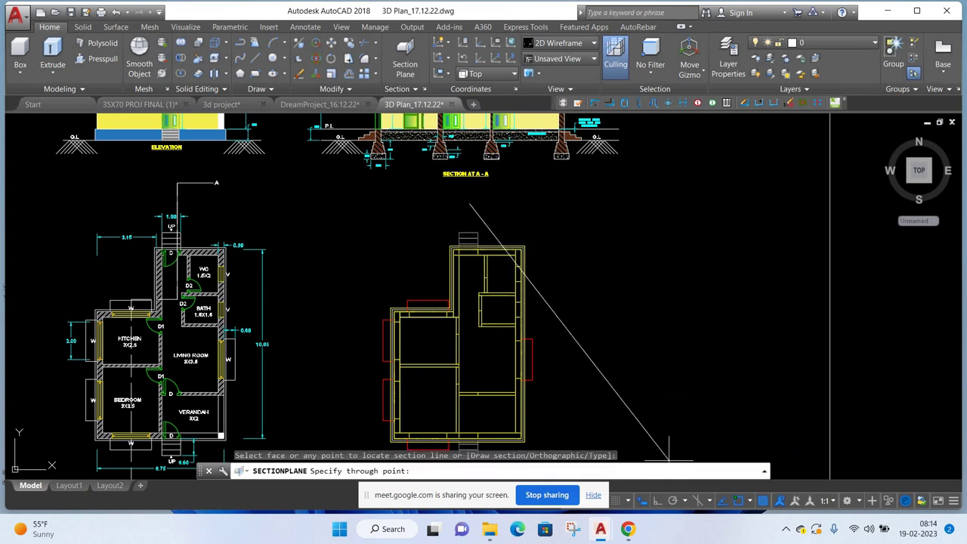
pyautogui.click(657, 501)
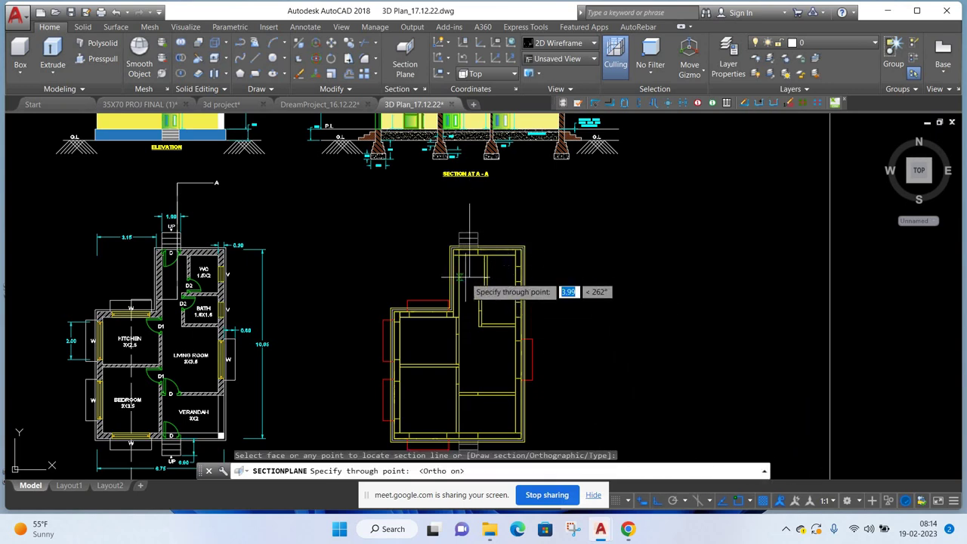
pyautogui.scroll(2, 468, 295)
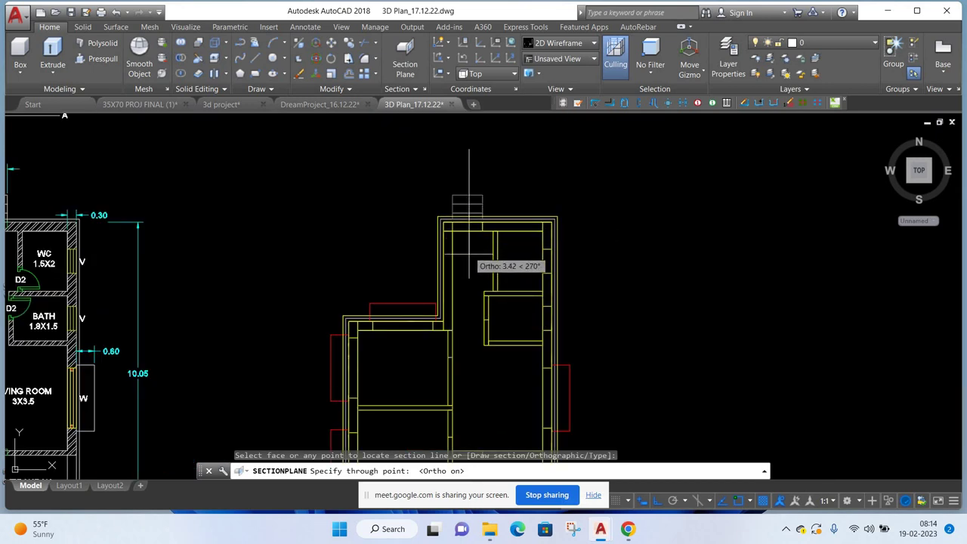
pyautogui.moveTo(474, 297); pyautogui.dragTo(672, 264, button='middle')
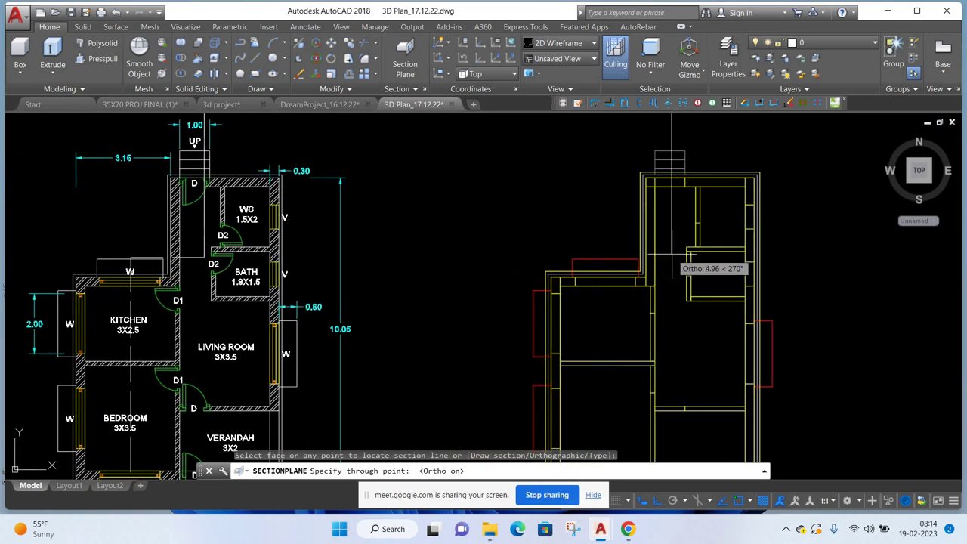
pyautogui.scroll(2, 672, 257)
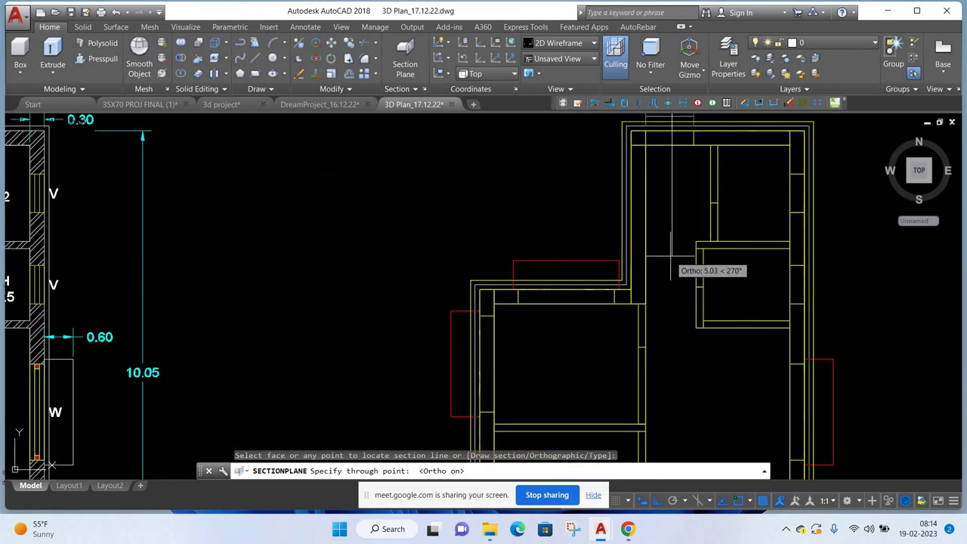
pyautogui.click(672, 257)
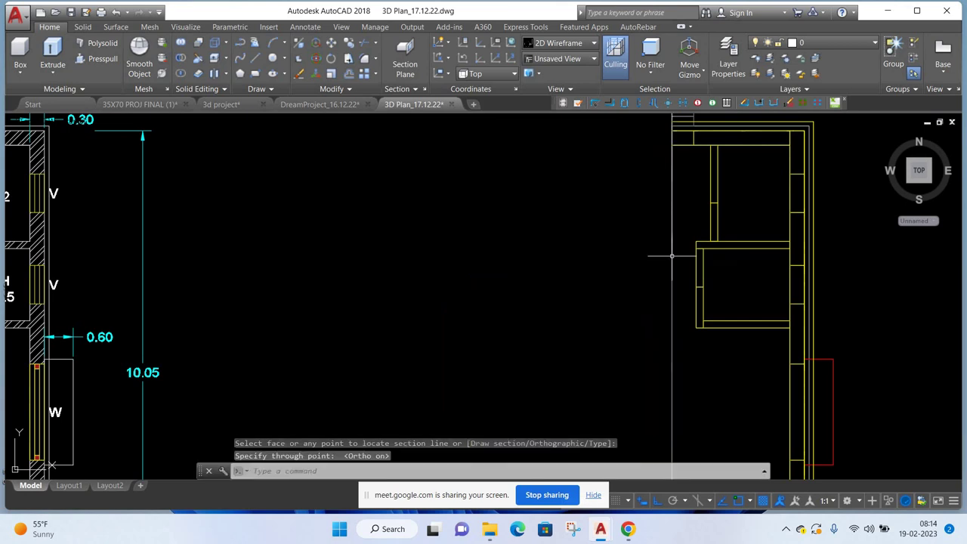
pyautogui.scroll(-2, 587, 317)
pyautogui.scroll(-2, 587, 317)
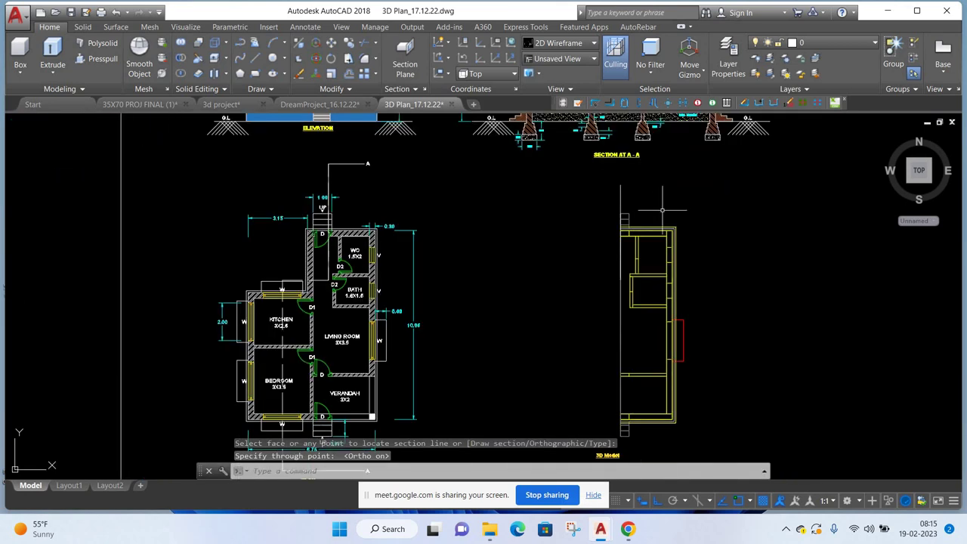
pyautogui.scroll(-2, 592, 241)
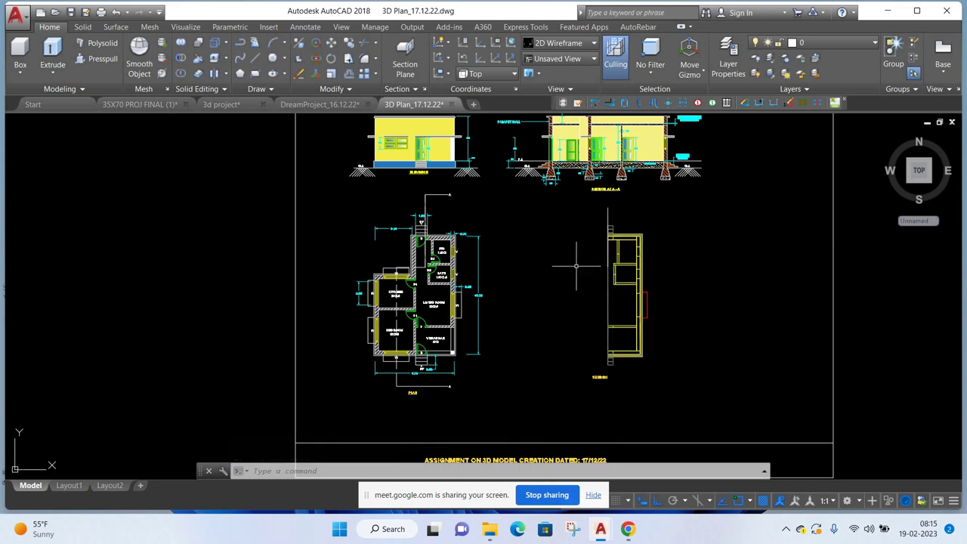
# - Select the section plane and generate a 2D section block from it
pyautogui.click(620, 198)
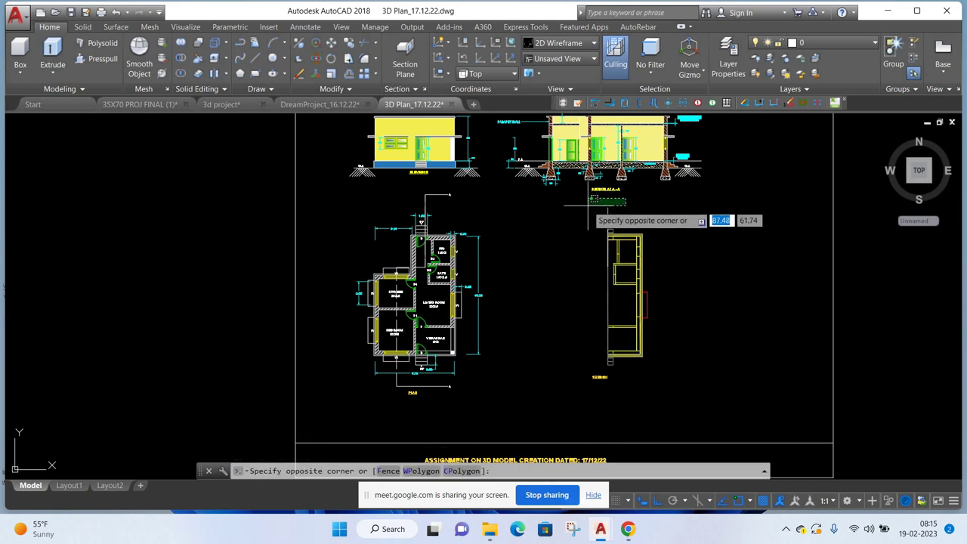
pyautogui.click(586, 257)
pyautogui.moveTo(674, 235); pyautogui.dragTo(465, 235, button='middle')
pyautogui.rightClick(490, 267)
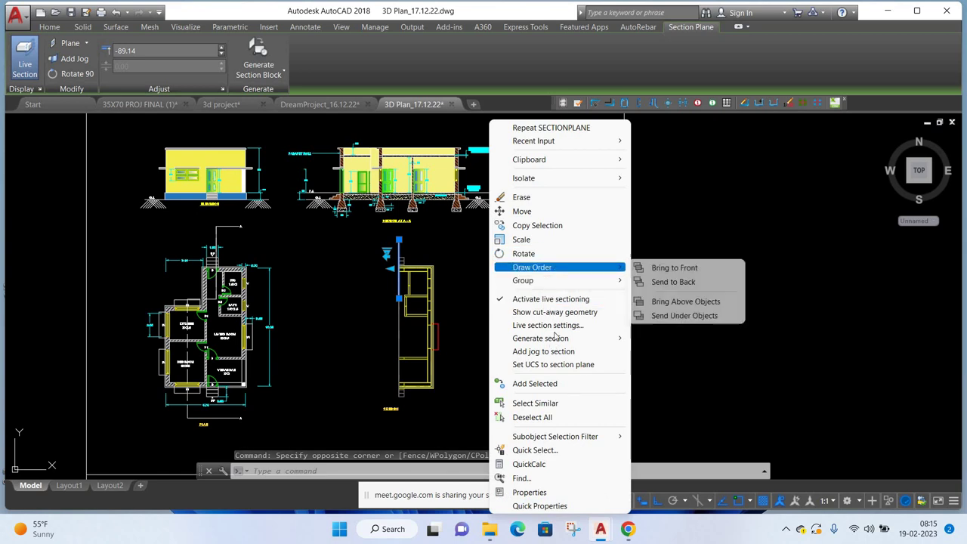
pyautogui.moveTo(559, 338)
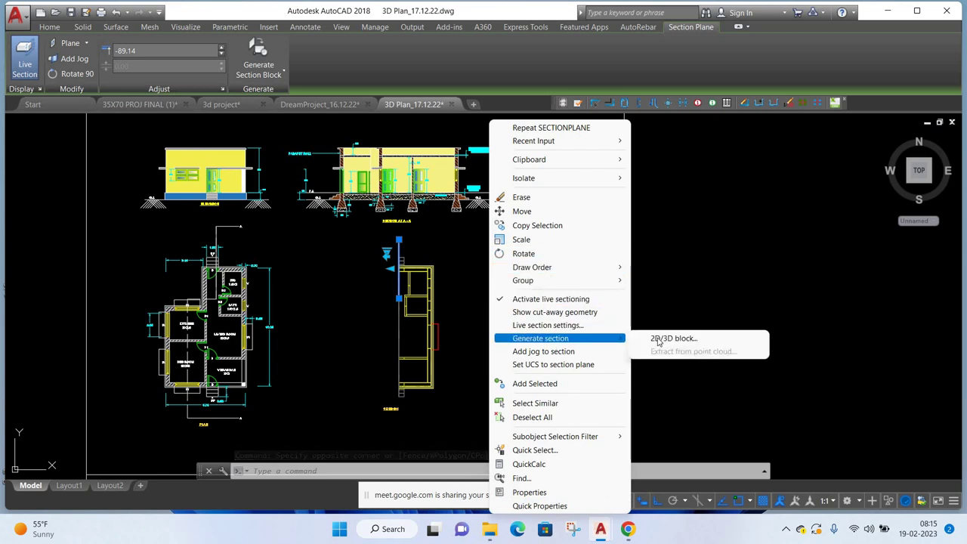
pyautogui.click(657, 338)
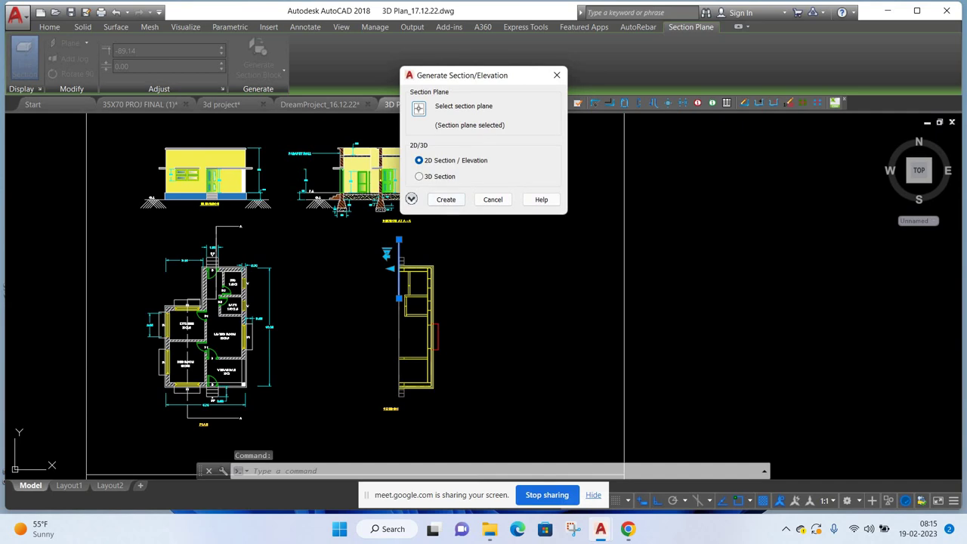
pyautogui.press('Return')
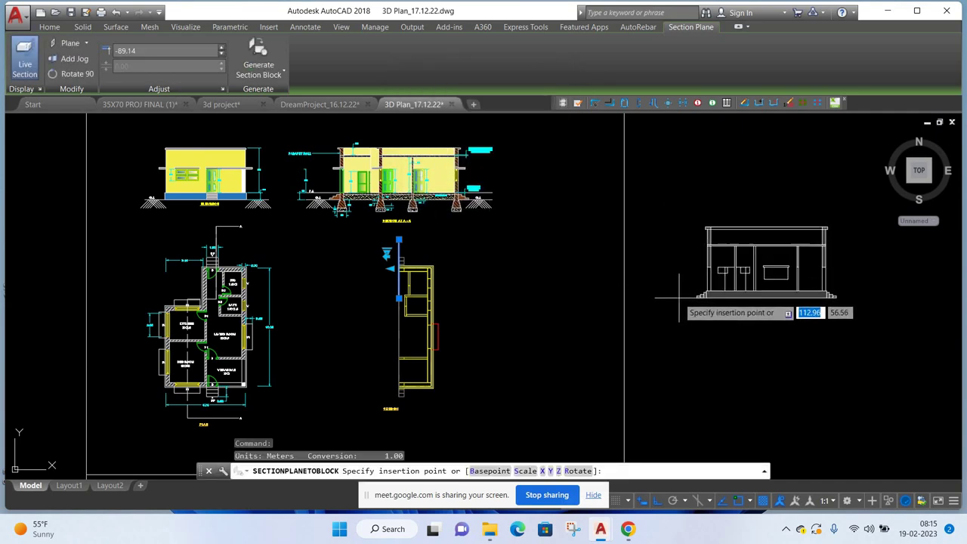
# - Insert the 2D elevation right of the drawings at scale 1 and rotation 0
pyautogui.click(679, 296)
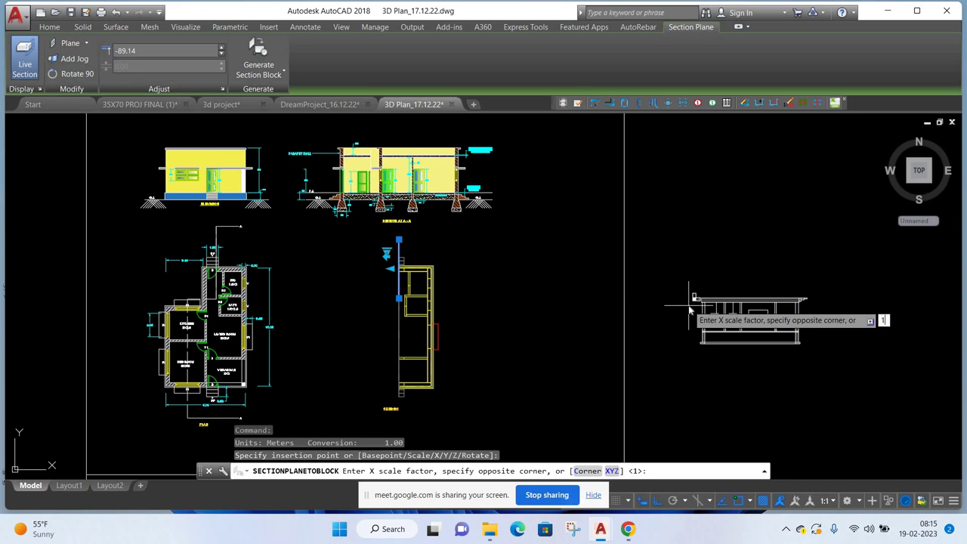
pyautogui.press('Return')
pyautogui.write('1')
pyautogui.press('Return')
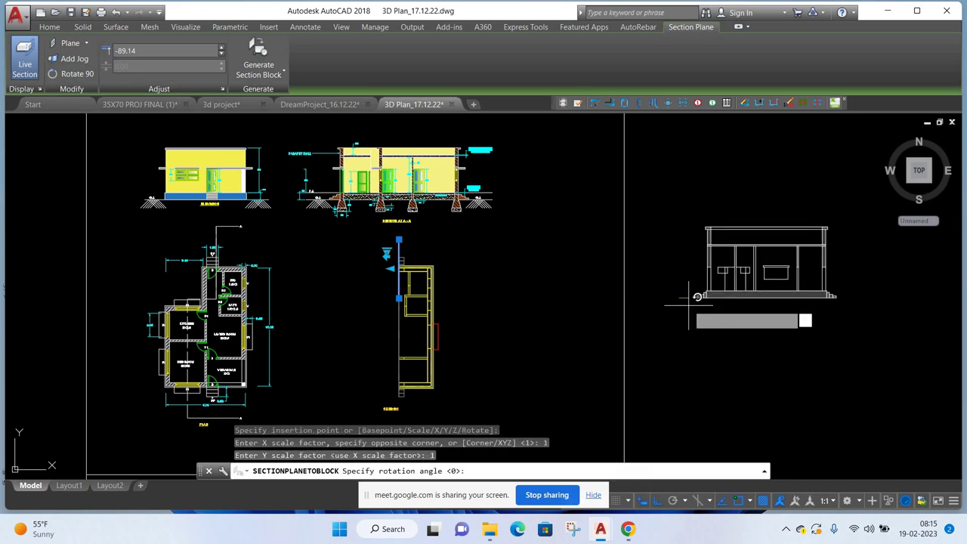
pyautogui.write('0')
pyautogui.press('Return')
pyautogui.press('Escape')
pyautogui.press('Escape')
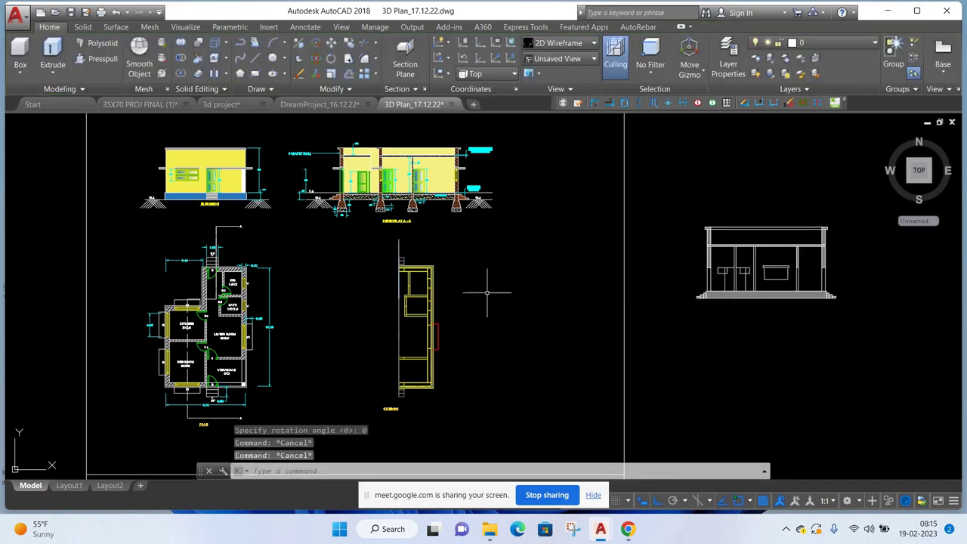
# - Erase the section plane so the whole model shows again
pyautogui.click(416, 243)
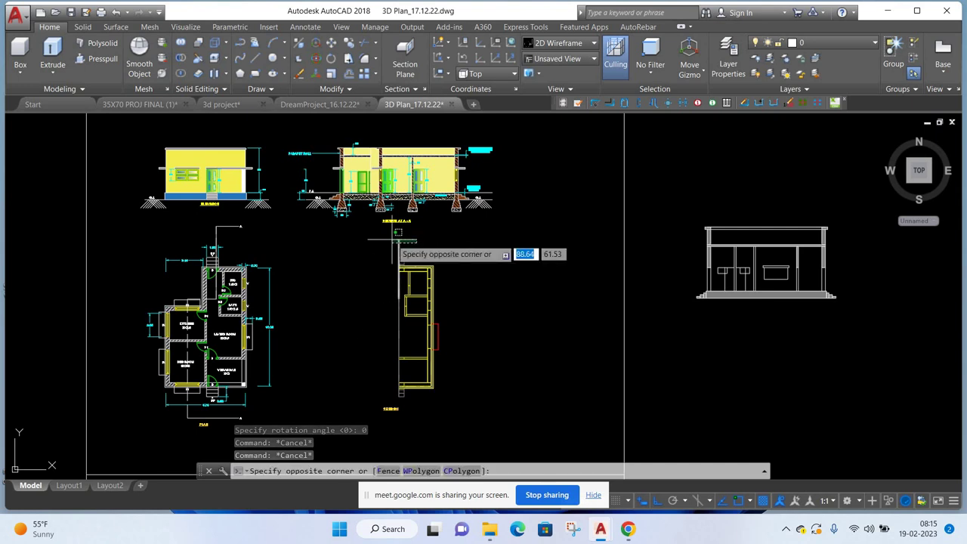
pyautogui.click(492, 243)
pyautogui.rightClick(481, 219)
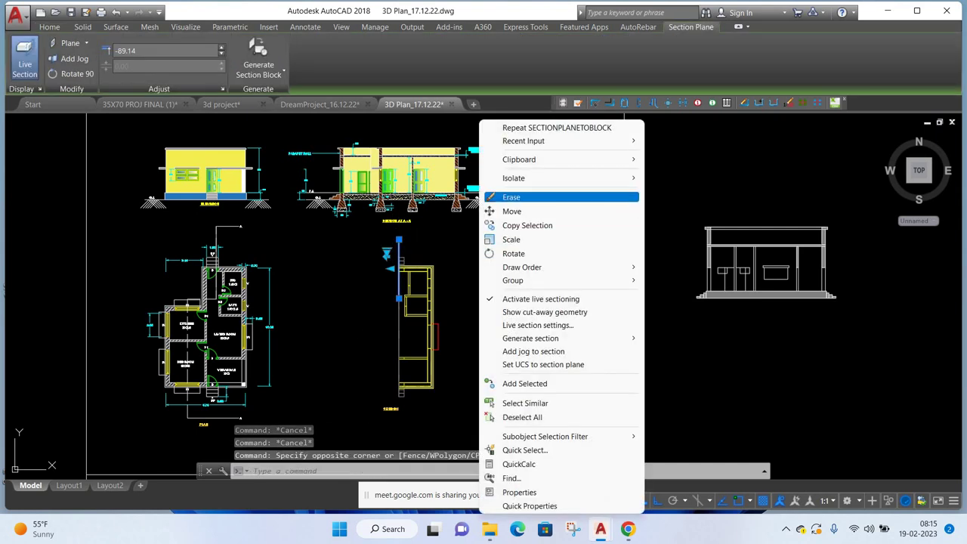
pyautogui.click(511, 197)
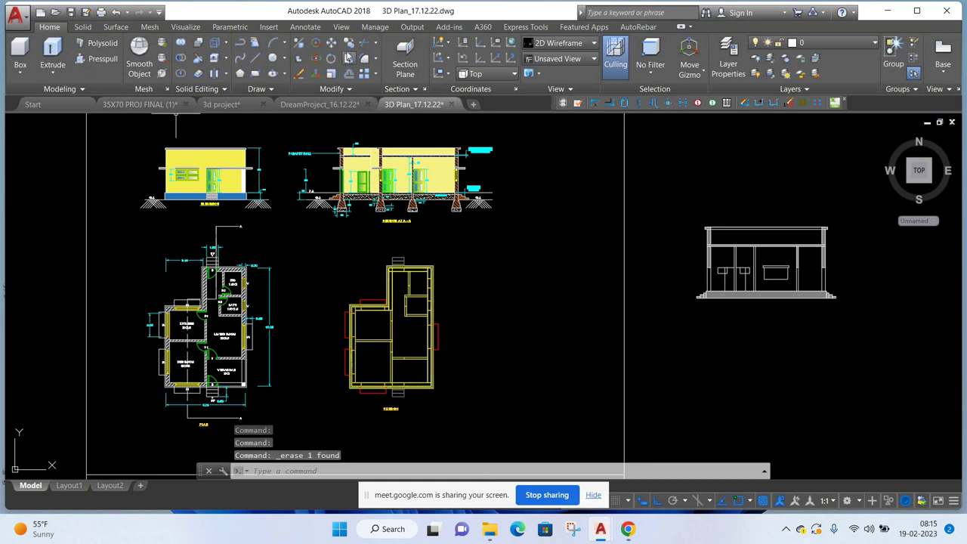
# - Add a vertical section plane from the model's upper left straight down, cutting away its left portion
pyautogui.click(404, 59)
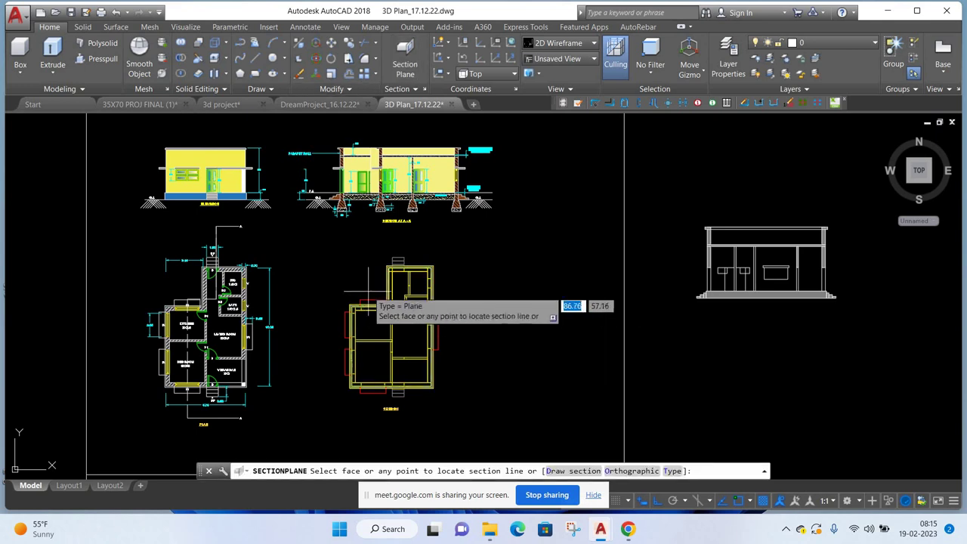
pyautogui.scroll(4, 369, 289)
pyautogui.scroll(2, 377, 296)
pyautogui.scroll(2, 389, 308)
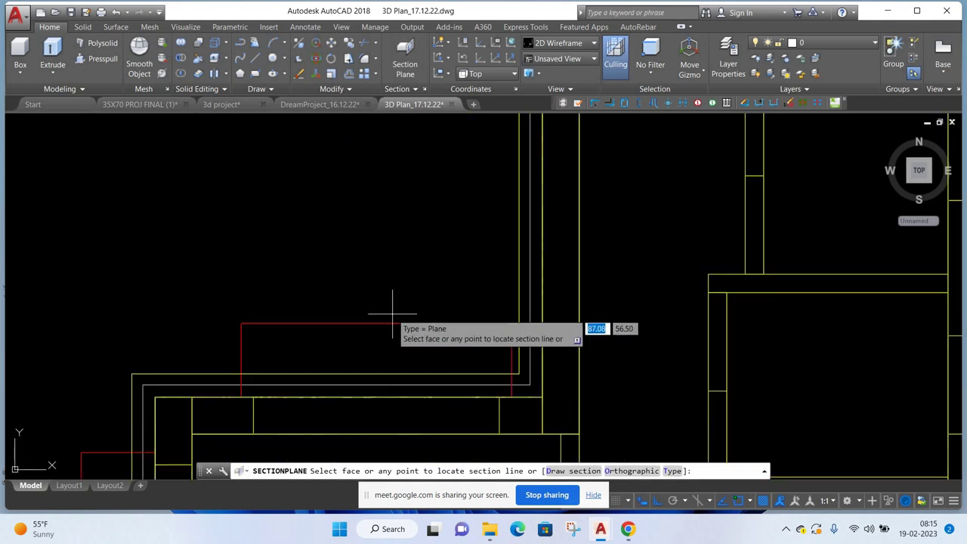
pyautogui.click(393, 314)
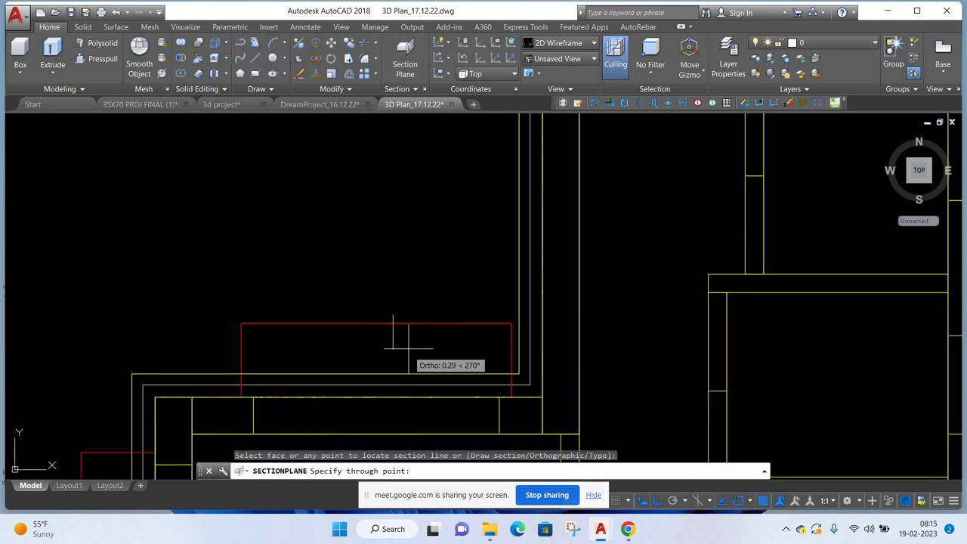
pyautogui.scroll(-5, 400, 340)
pyautogui.scroll(2, 392, 223)
pyautogui.scroll(-2, 390, 219)
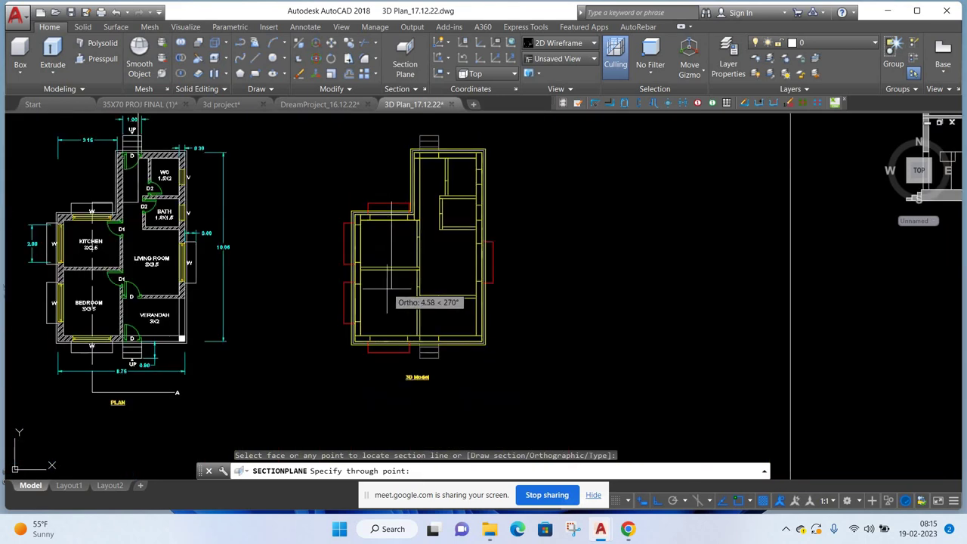
pyautogui.scroll(2, 386, 347)
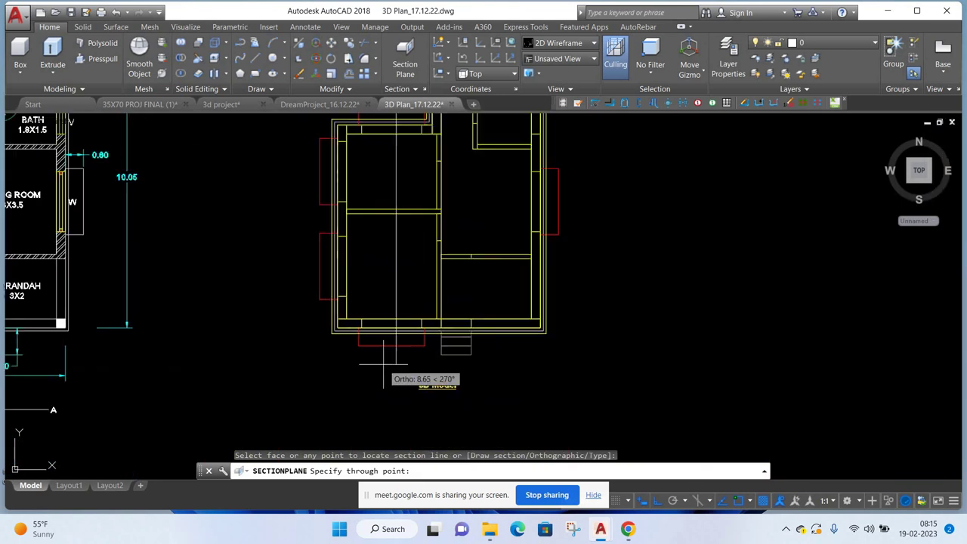
pyautogui.scroll(-4, 395, 370)
pyautogui.scroll(2, 394, 372)
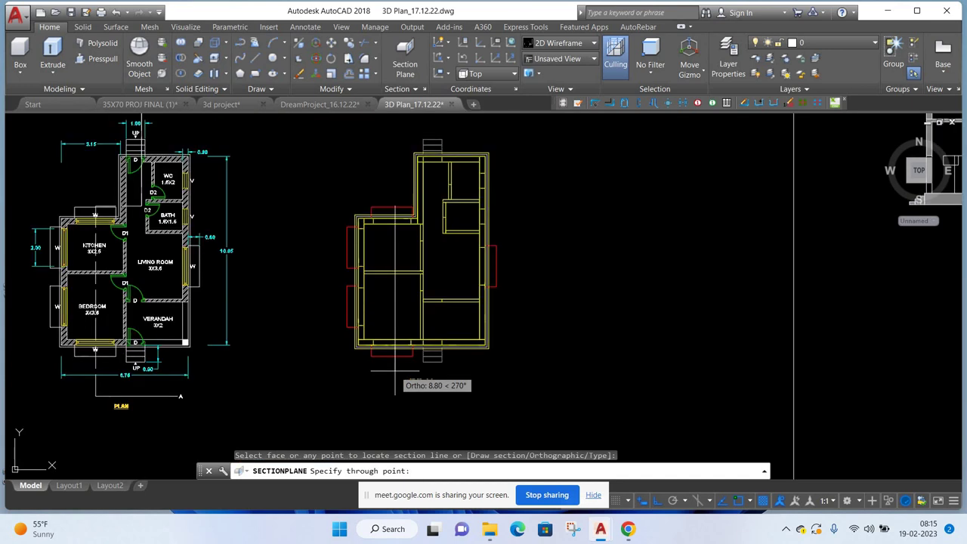
pyautogui.click(396, 377)
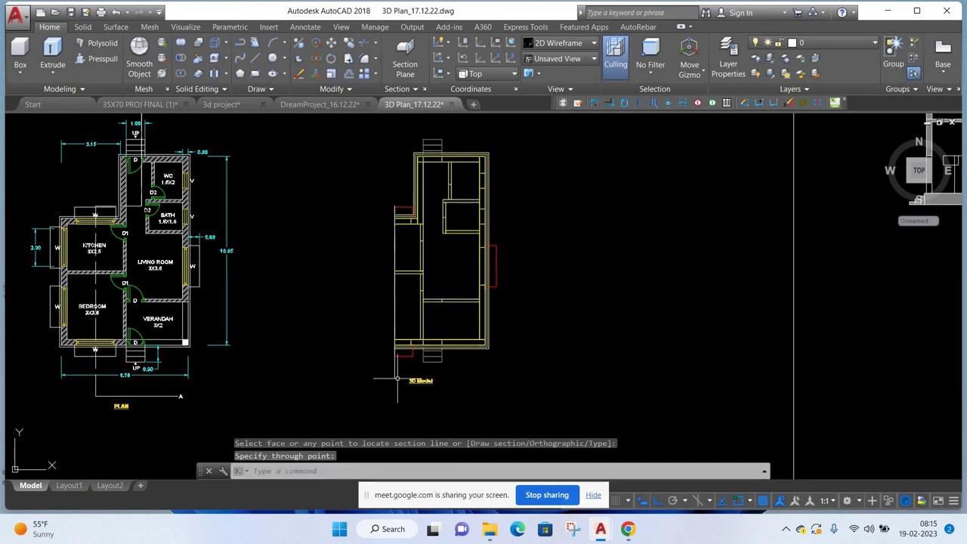
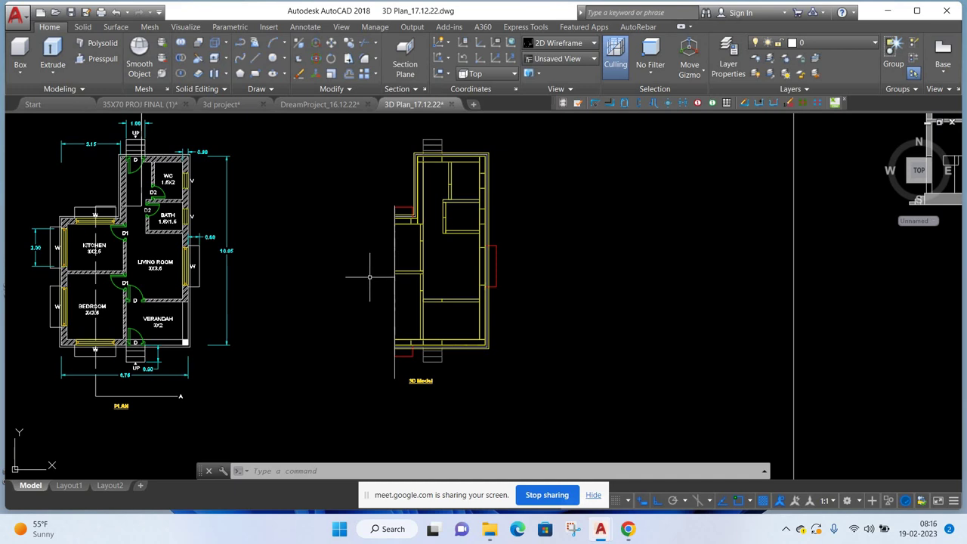
# - Undo the previous section plane and bring the 3D house model into view
pyautogui.hotkey('ctrl', 'z')
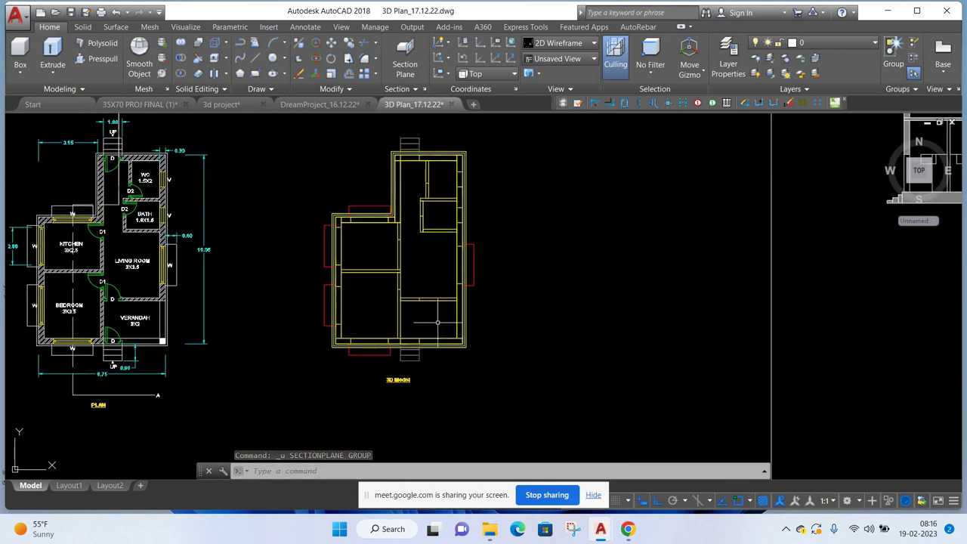
pyautogui.scroll(-5, 322, 285)
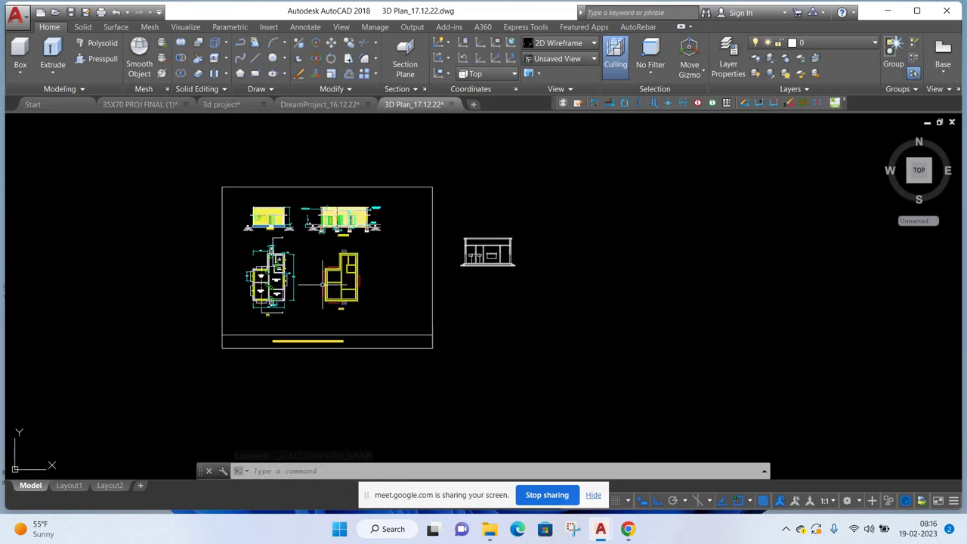
pyautogui.scroll(4, 349, 202)
pyautogui.scroll(4, 335, 389)
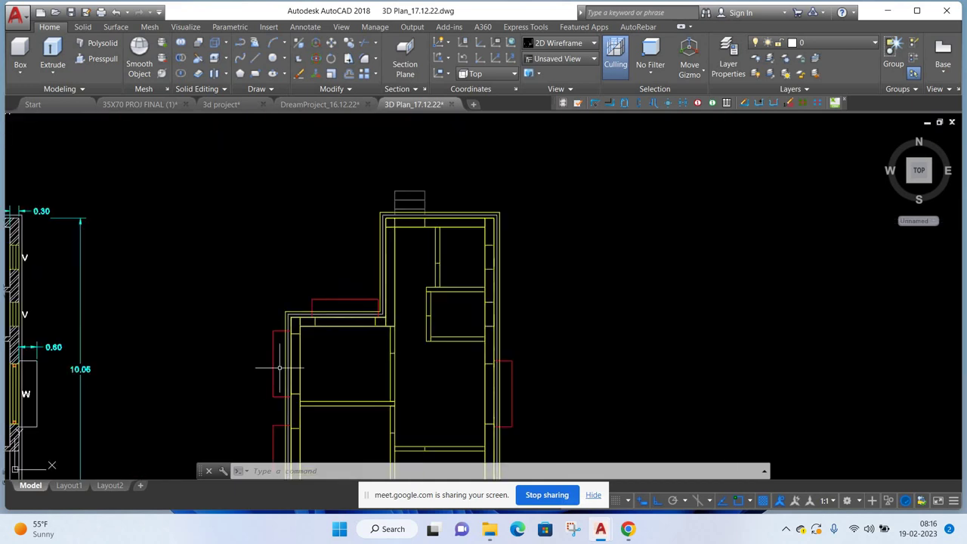
pyautogui.moveTo(280, 370); pyautogui.dragTo(333, 281, button='middle')
pyautogui.scroll(-2, 364, 274)
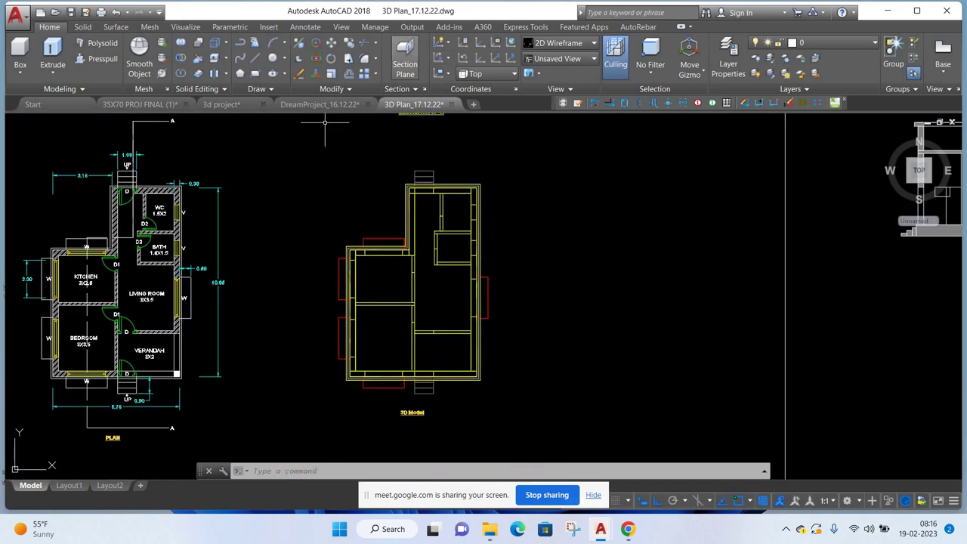
# - Draw a vertical section plane through the model's left part and select it
pyautogui.click(405, 57)
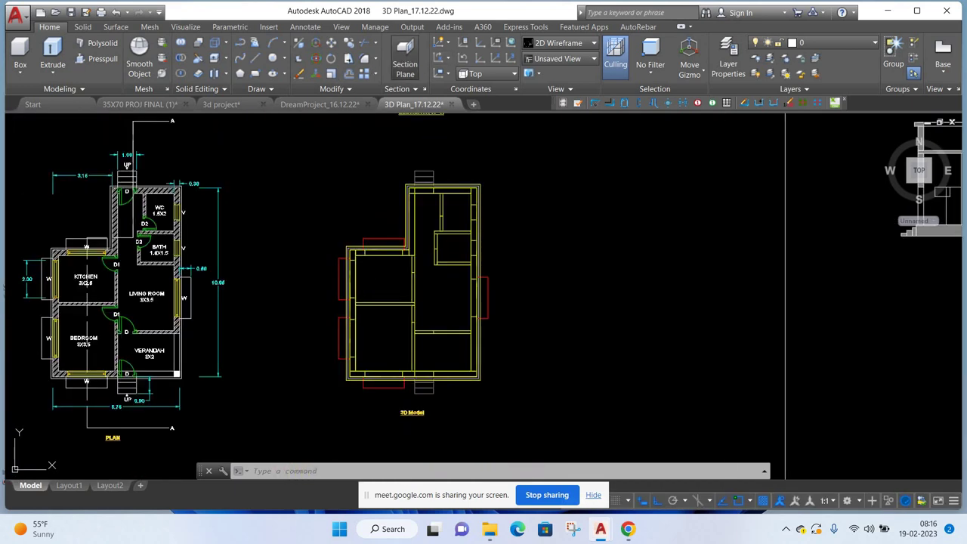
pyautogui.click(385, 399)
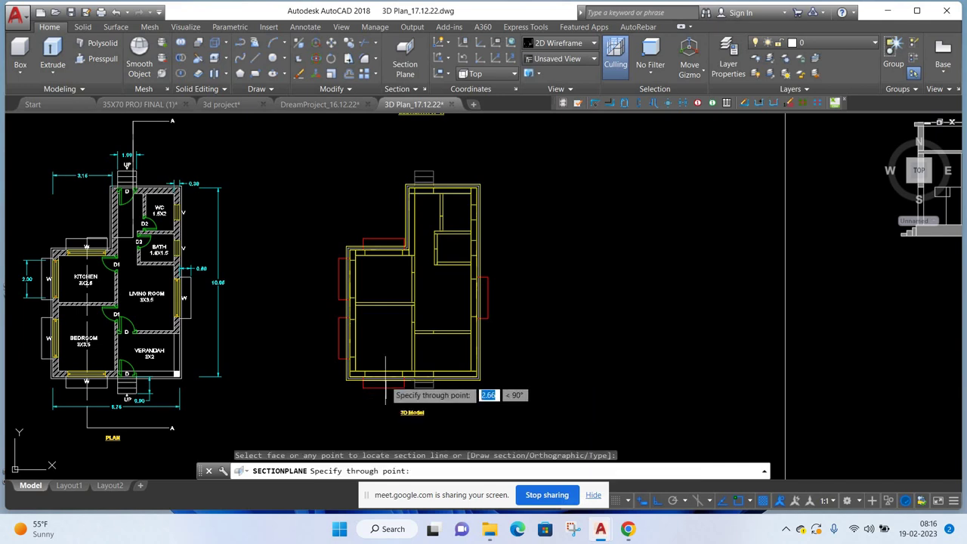
pyautogui.click(385, 222)
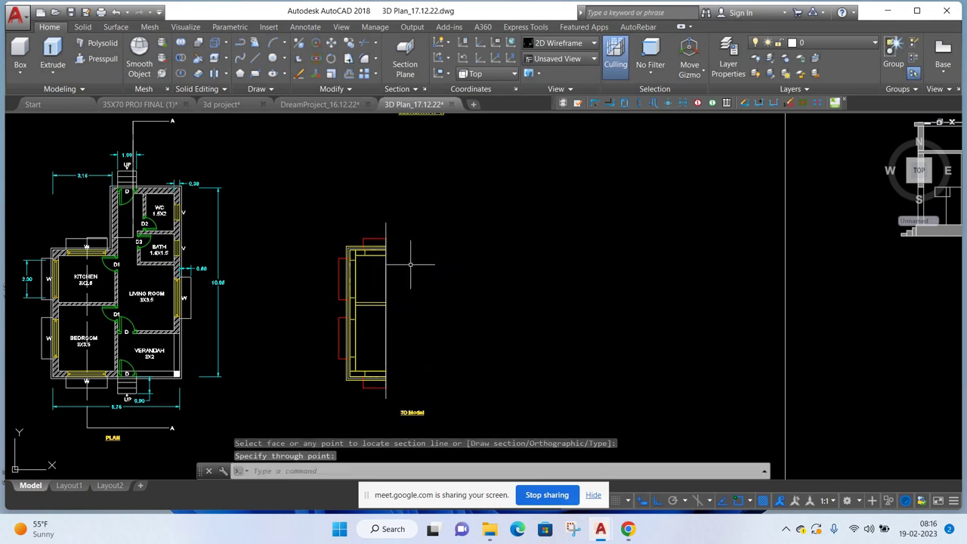
pyautogui.scroll(-2, 388, 250)
pyautogui.scroll(2, 382, 207)
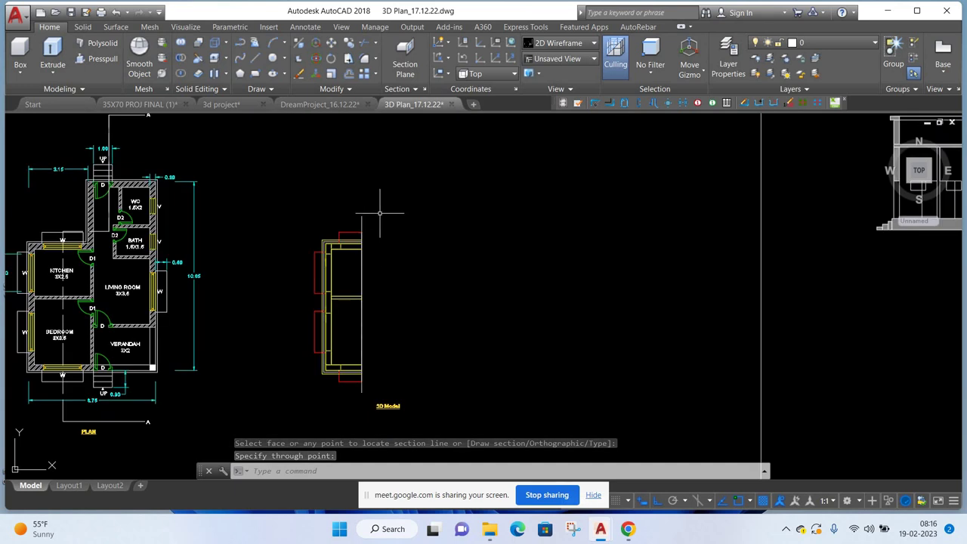
pyautogui.click(366, 207)
pyautogui.click(360, 214)
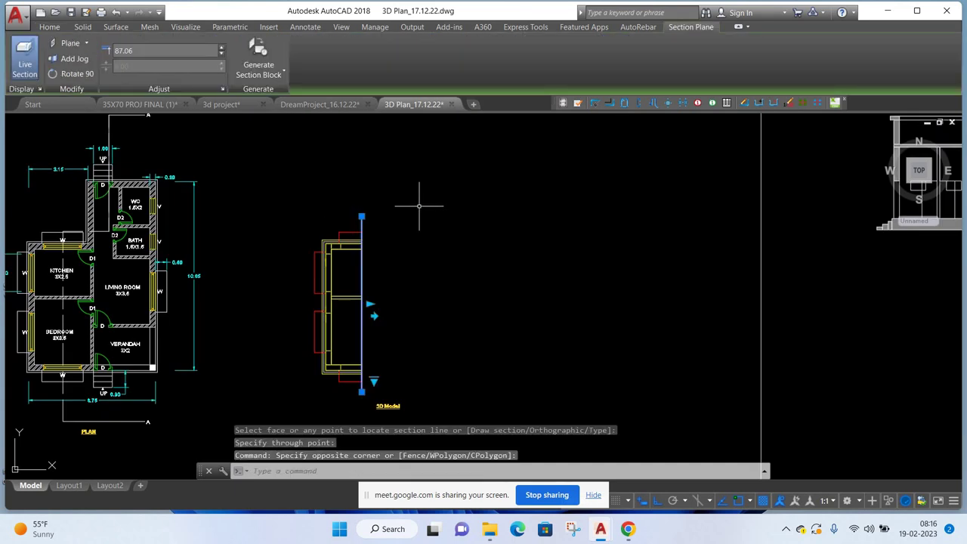
# - Generate a 2D section block placed right of the sheet at scale 1, rotation 0
pyautogui.rightClick(448, 204)
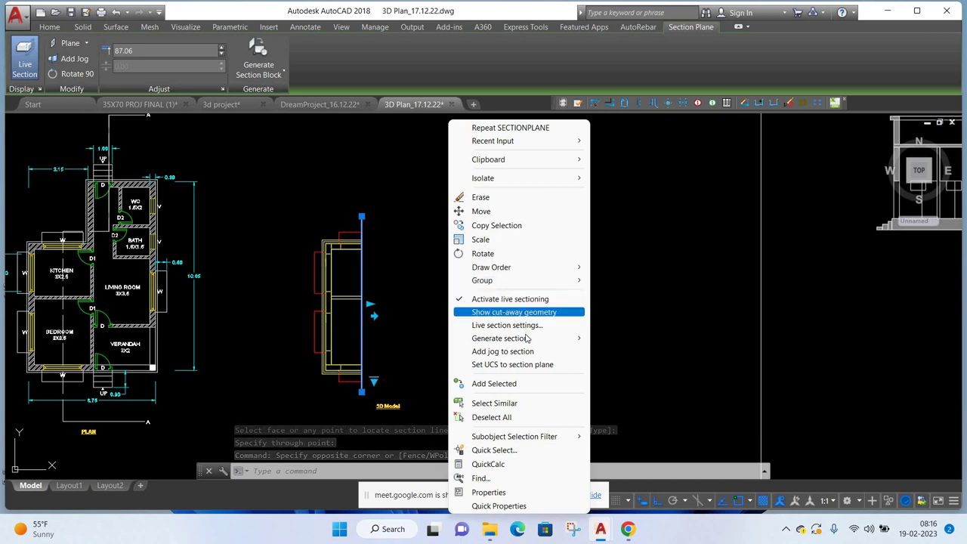
pyautogui.moveTo(500, 337)
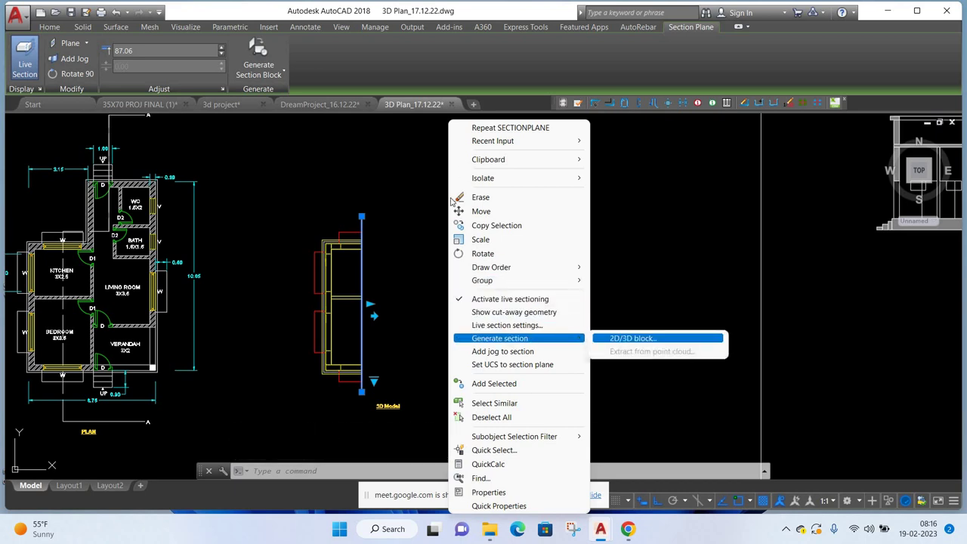
pyautogui.click(634, 338)
pyautogui.click(446, 199)
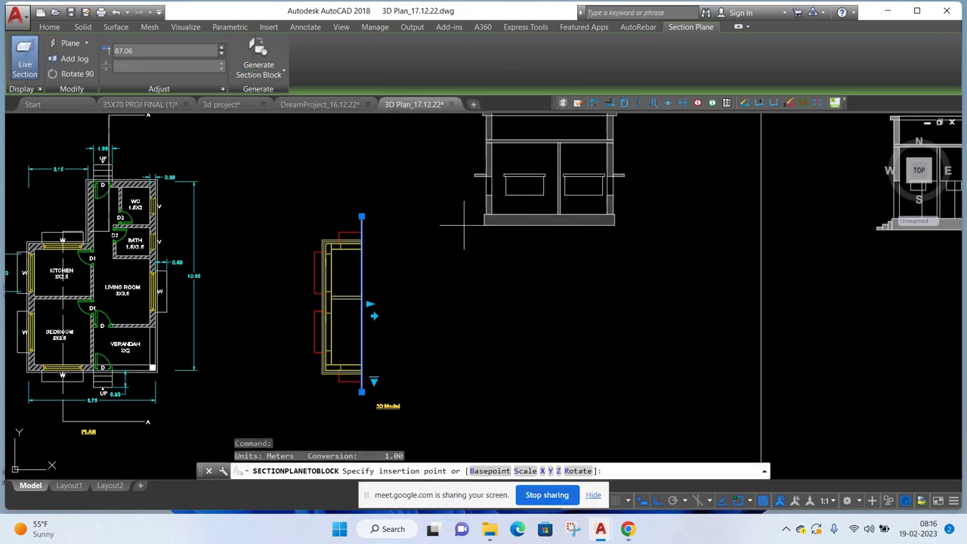
pyautogui.scroll(-3, 539, 328)
pyautogui.scroll(1, 544, 351)
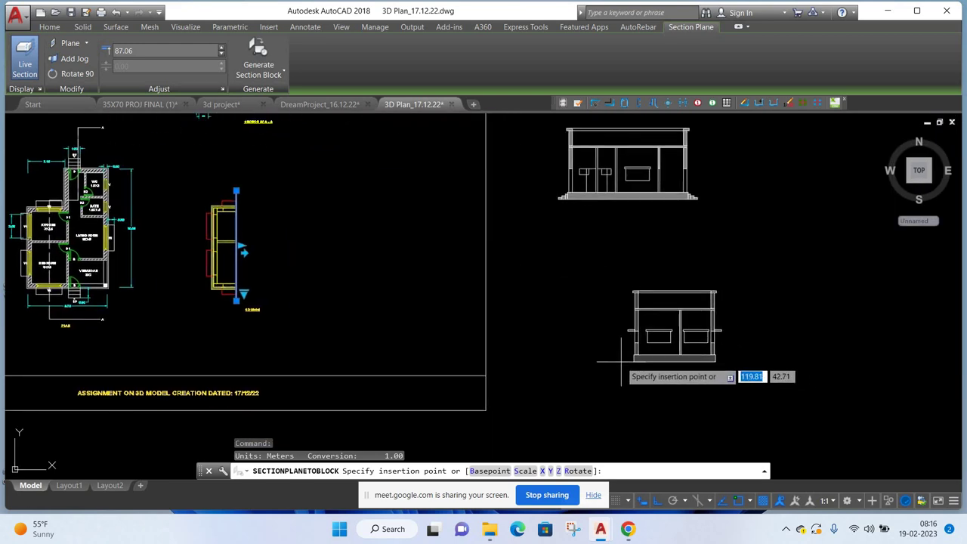
pyautogui.click(574, 363)
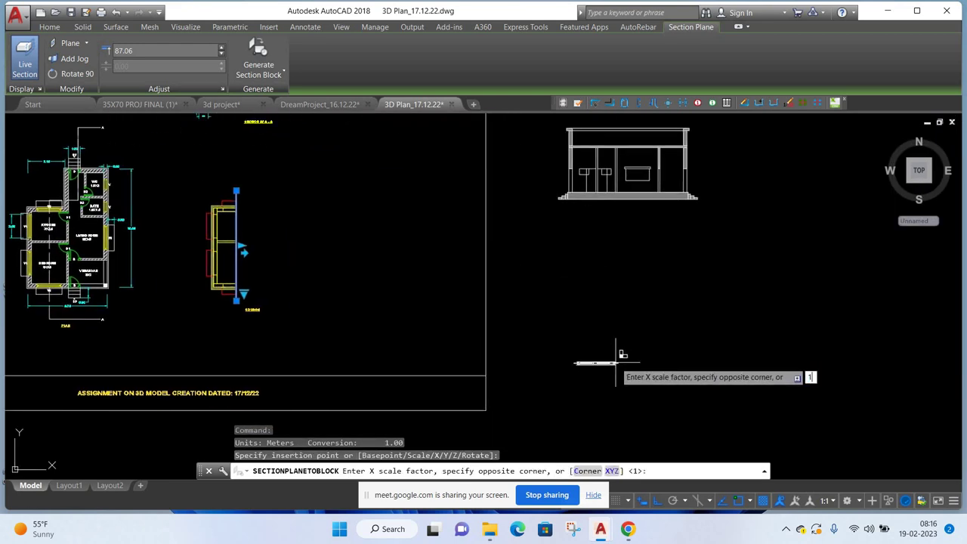
pyautogui.press('Return')
pyautogui.press('Return')
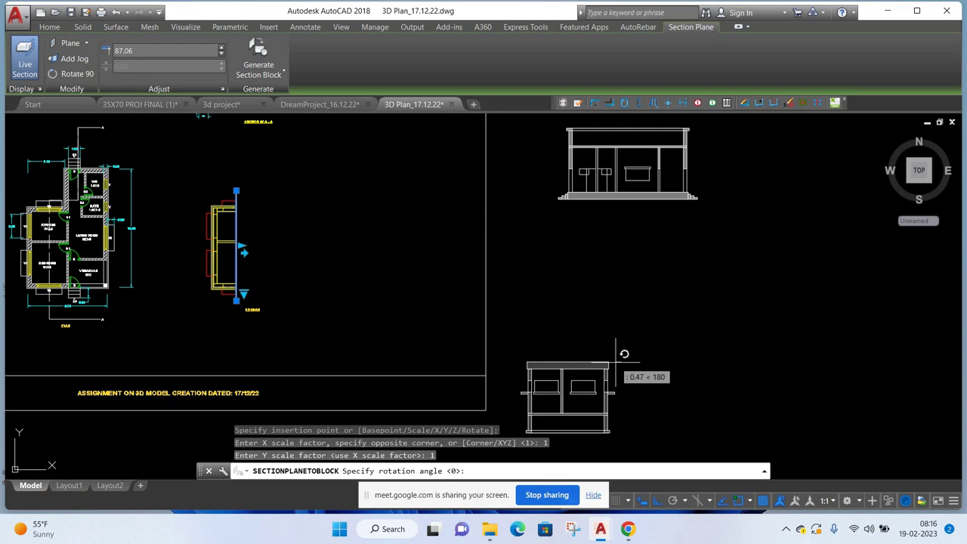
pyautogui.press('Return')
pyautogui.press('Escape')
pyautogui.press('Escape')
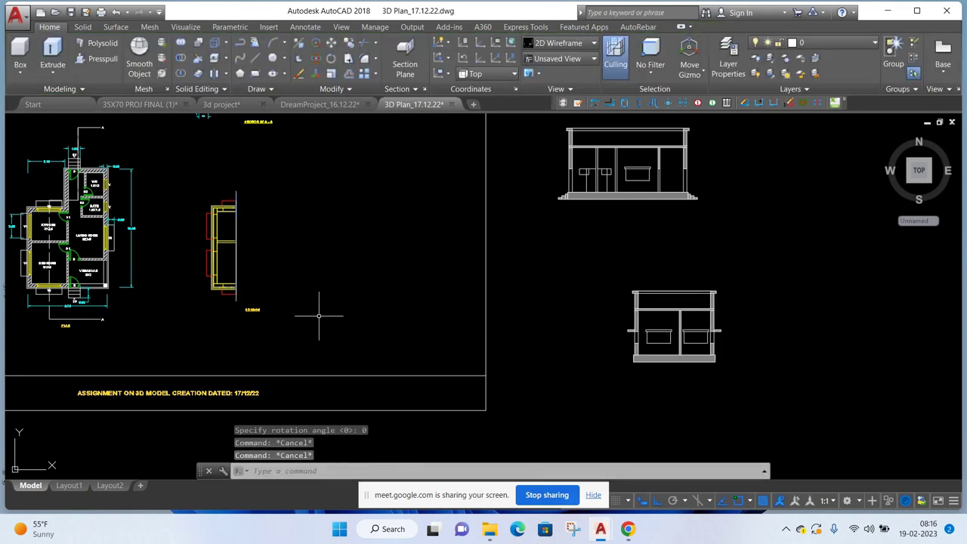
# - Select the section plane and erase it
pyautogui.scroll(4, 230, 191)
pyautogui.click(318, 191)
pyautogui.click(227, 193)
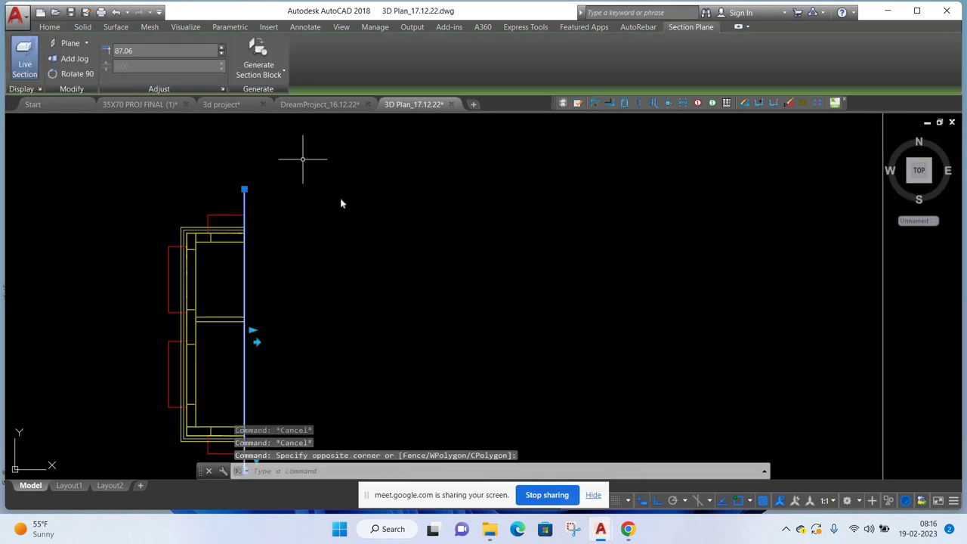
pyautogui.rightClick(303, 156)
pyautogui.click(334, 196)
pyautogui.scroll(-2, 320, 226)
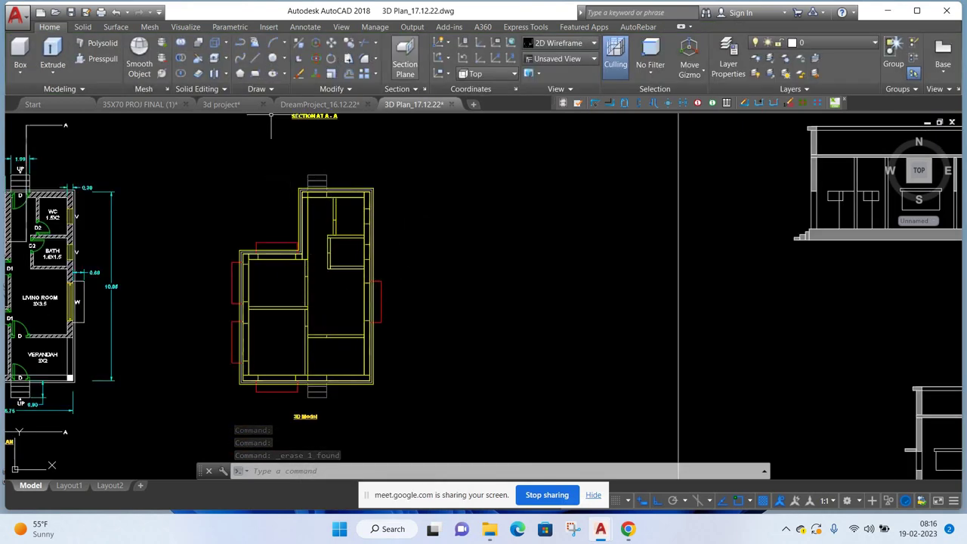
# - Draw a trial vertical section plane from above the model down through it
pyautogui.click(405, 53)
pyautogui.scroll(2, 316, 170)
pyautogui.scroll(2, 317, 170)
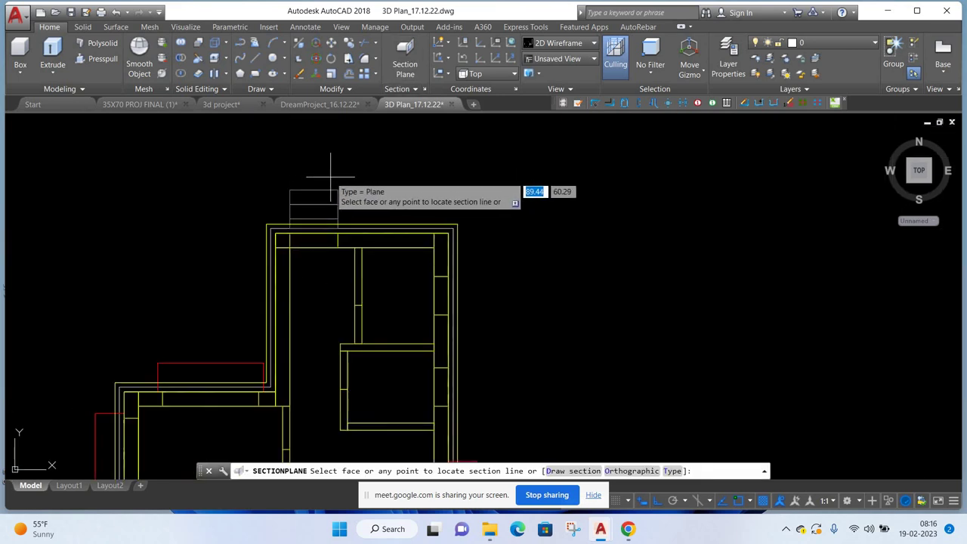
pyautogui.click(330, 178)
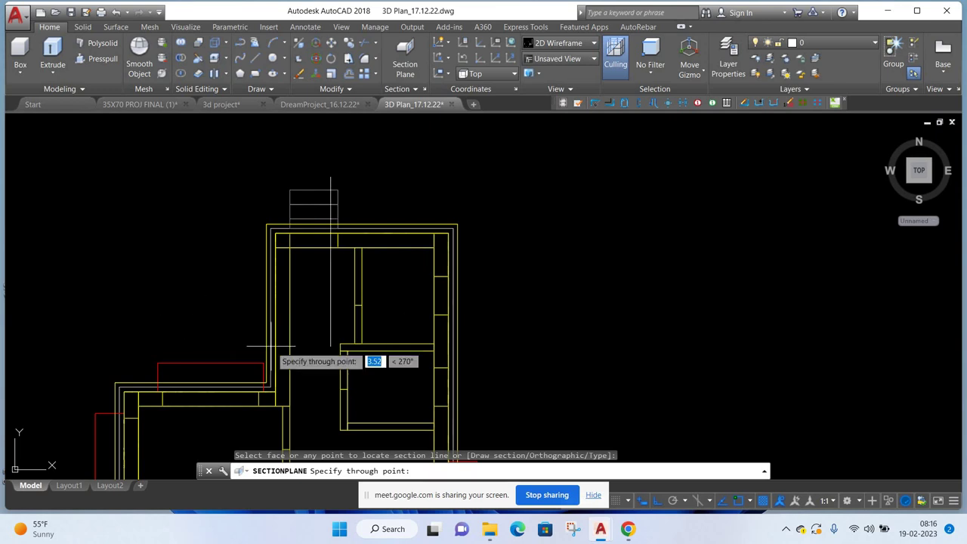
pyautogui.scroll(2, 321, 378)
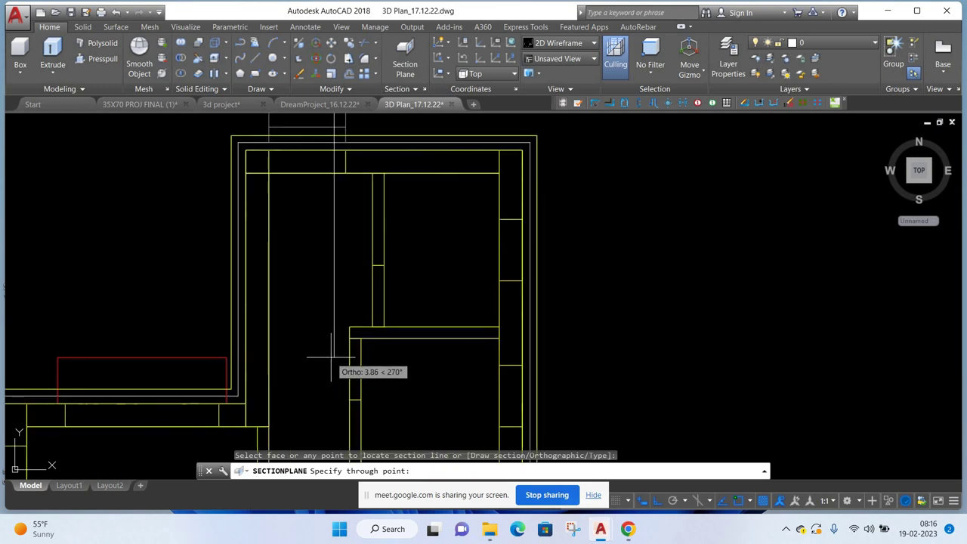
pyautogui.click(330, 362)
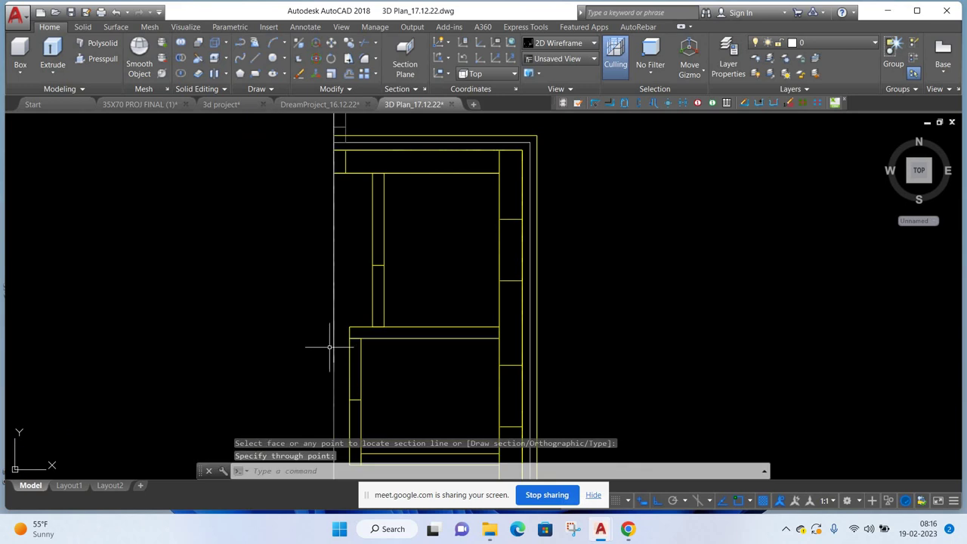
pyautogui.scroll(-3, 330, 347)
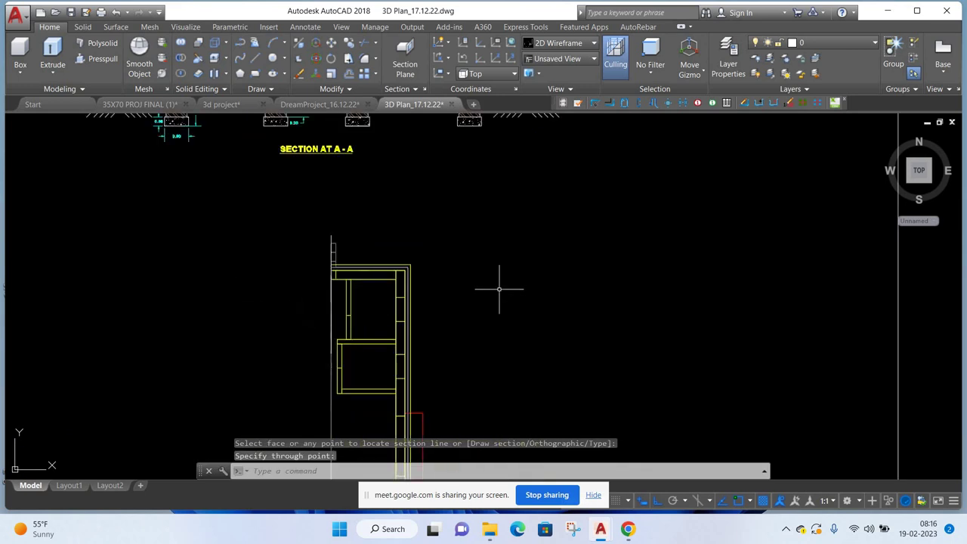
# - Undo it and redraw a vertical section plane across the plan
pyautogui.hotkey('ctrl', 'z')
pyautogui.hotkey('ctrl', 'z')
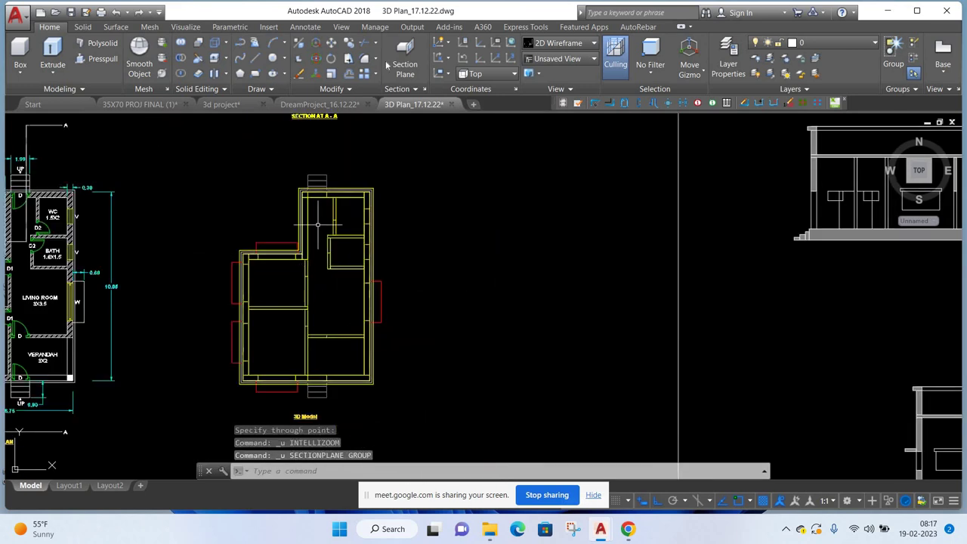
pyautogui.click(405, 64)
pyautogui.scroll(3, 320, 155)
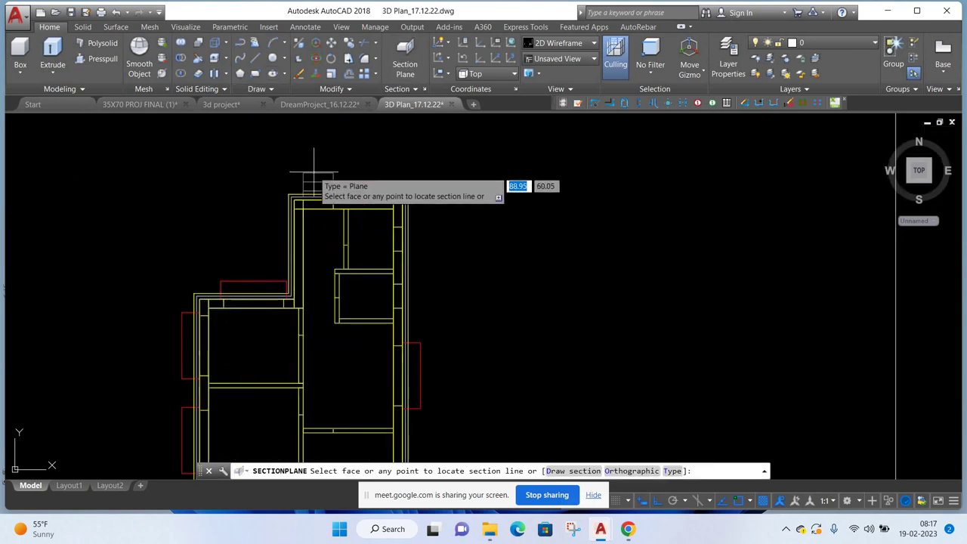
pyautogui.scroll(2, 311, 159)
pyautogui.click(311, 160)
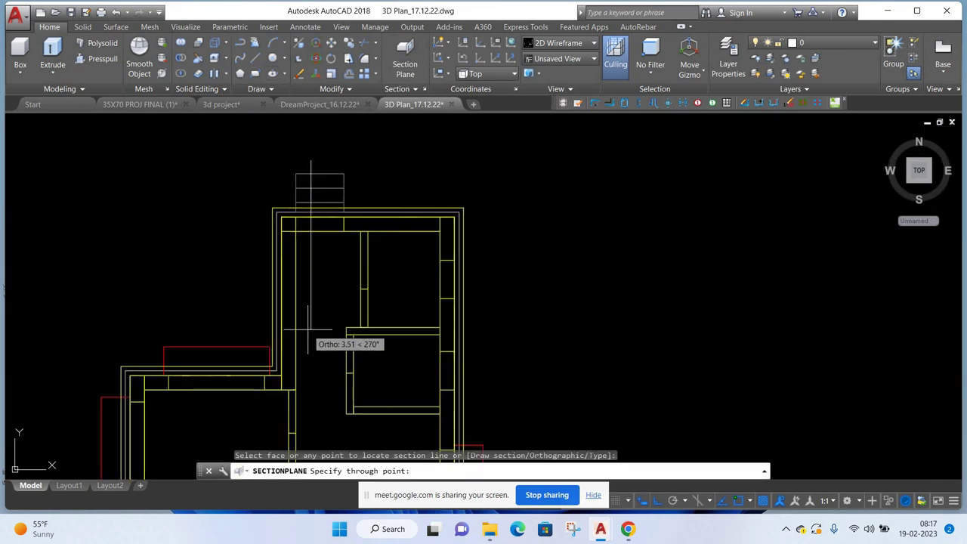
pyautogui.click(308, 352)
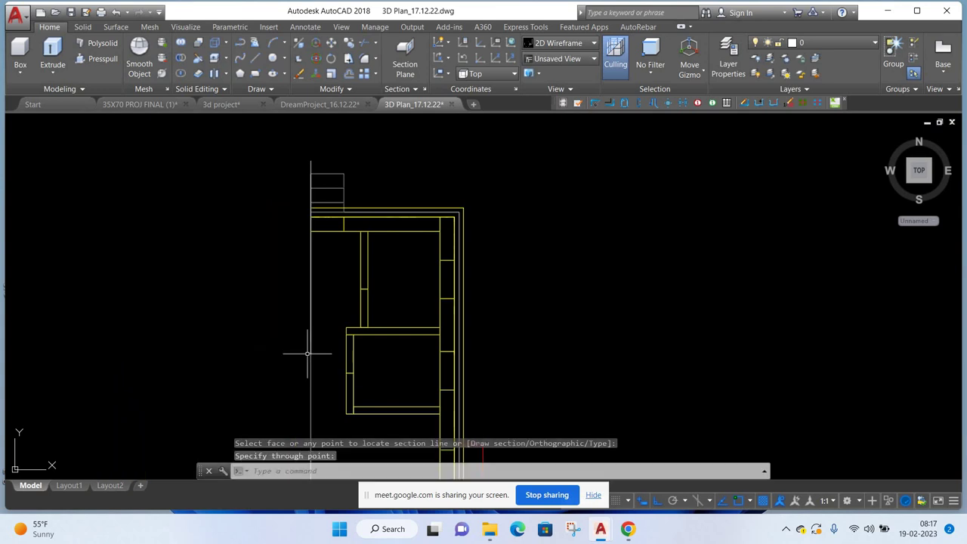
# - Select the section plane, open the Generate Section settings, then cancel without creating anything
pyautogui.scroll(-3, 309, 351)
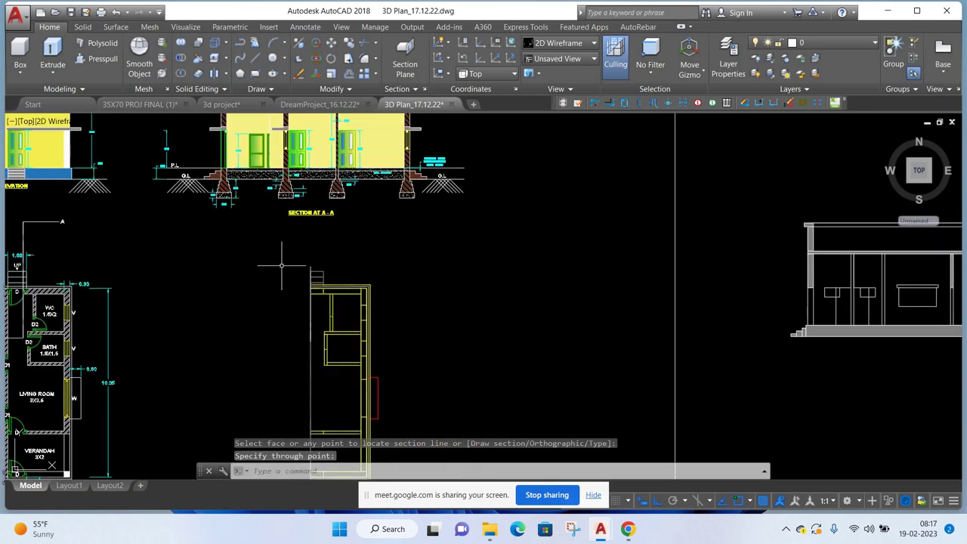
pyautogui.scroll(3, 281, 265)
pyautogui.click(332, 258)
pyautogui.click(281, 271)
pyautogui.rightClick(434, 199)
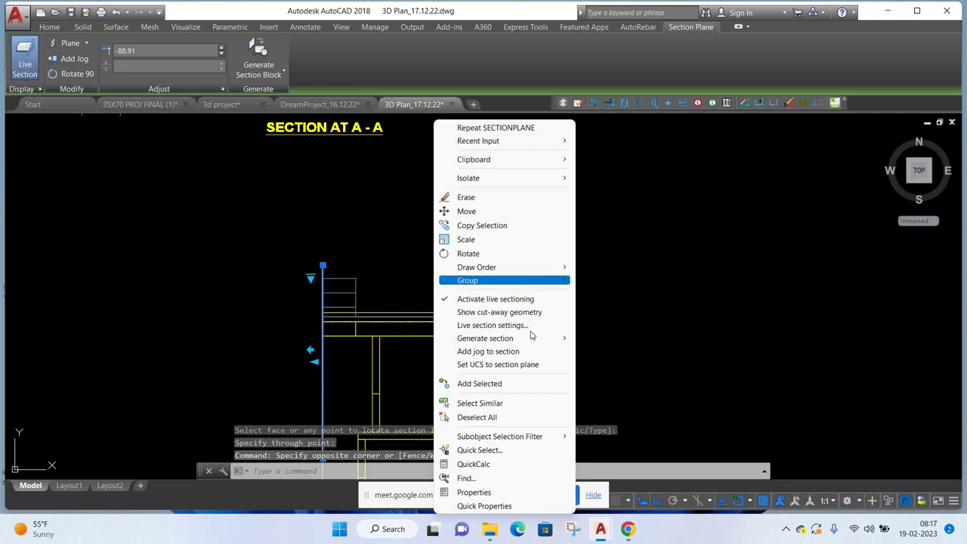
pyautogui.moveTo(485, 338)
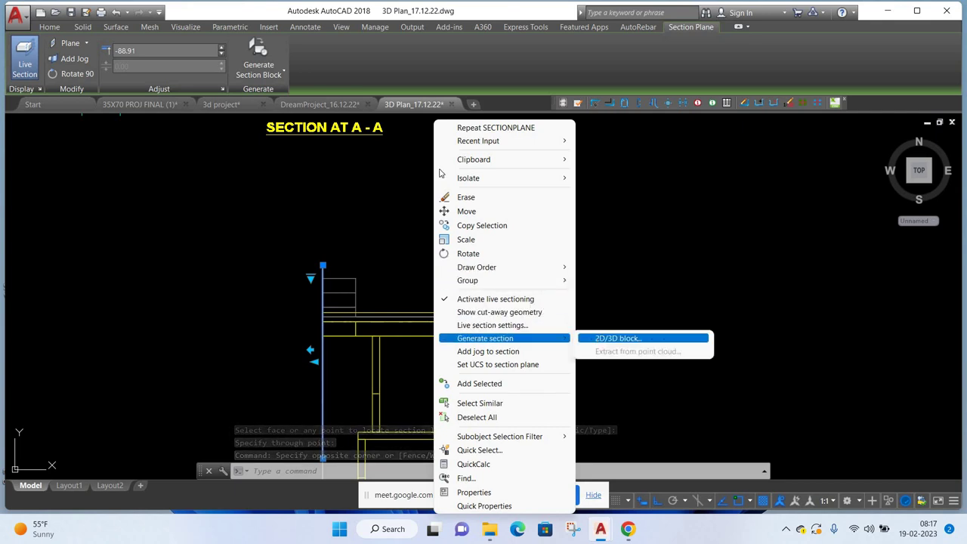
pyautogui.click(618, 338)
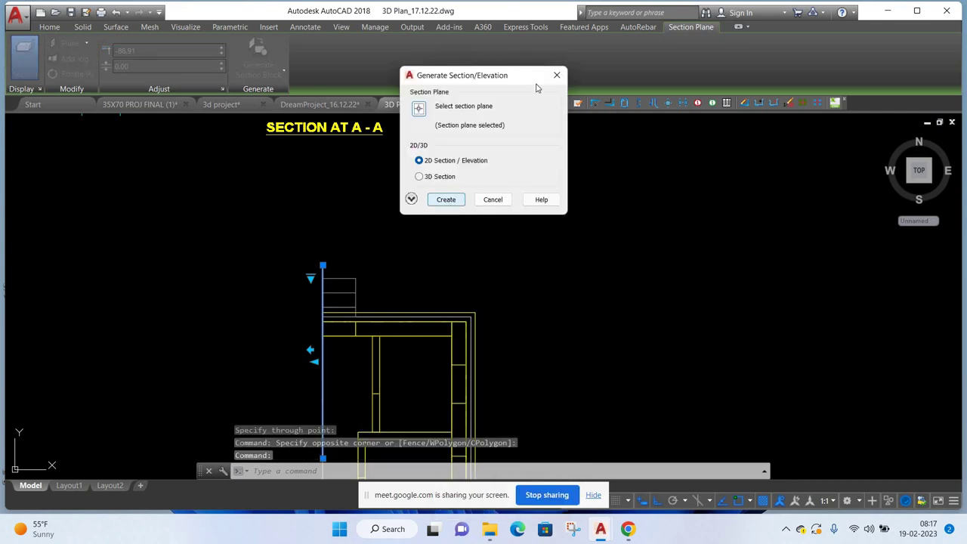
pyautogui.press('Escape')
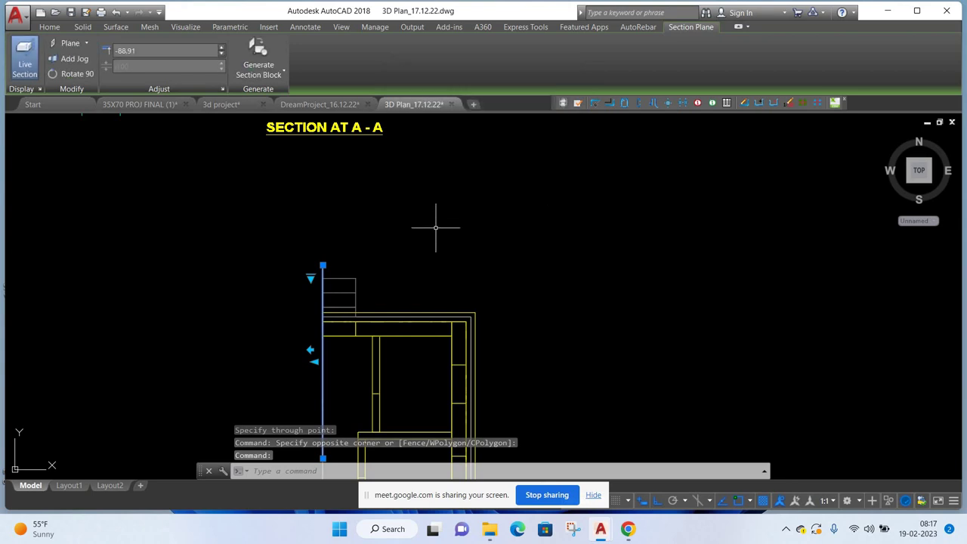
pyautogui.press('Escape')
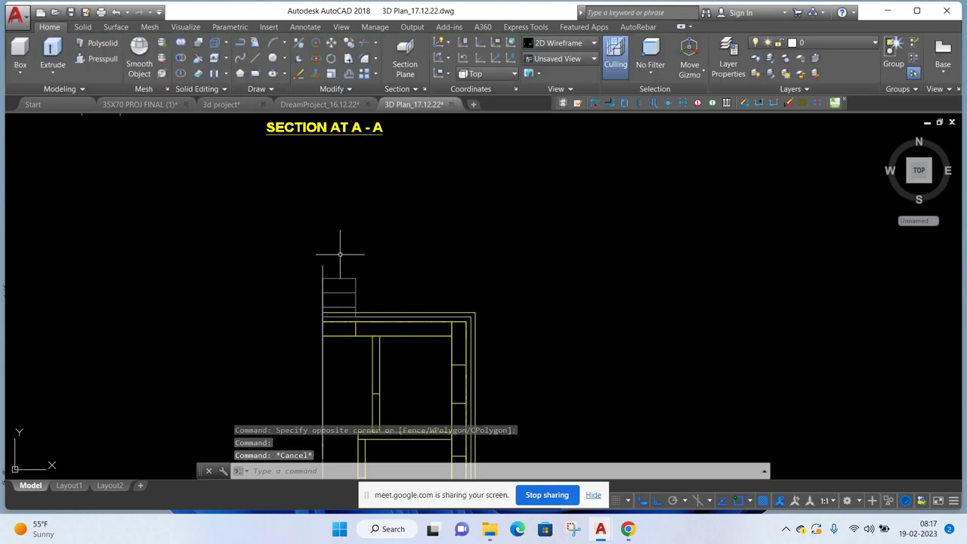
# - Select and delete the trial section plane, then pan to the plan's upper part
pyautogui.click(318, 271)
pyautogui.click(321, 264)
pyautogui.press('Delete')
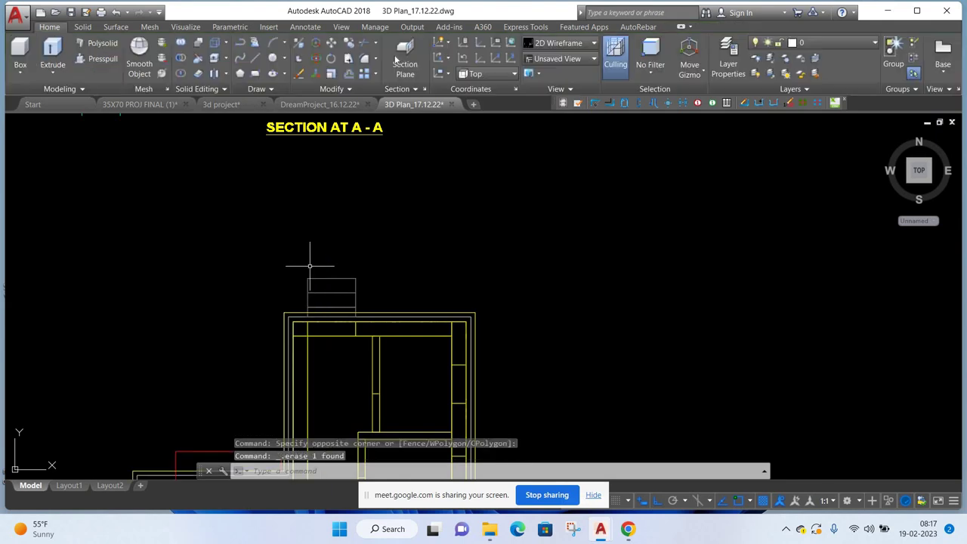
pyautogui.click(406, 55)
pyautogui.moveTo(326, 435); pyautogui.dragTo(321, 346, button='middle')
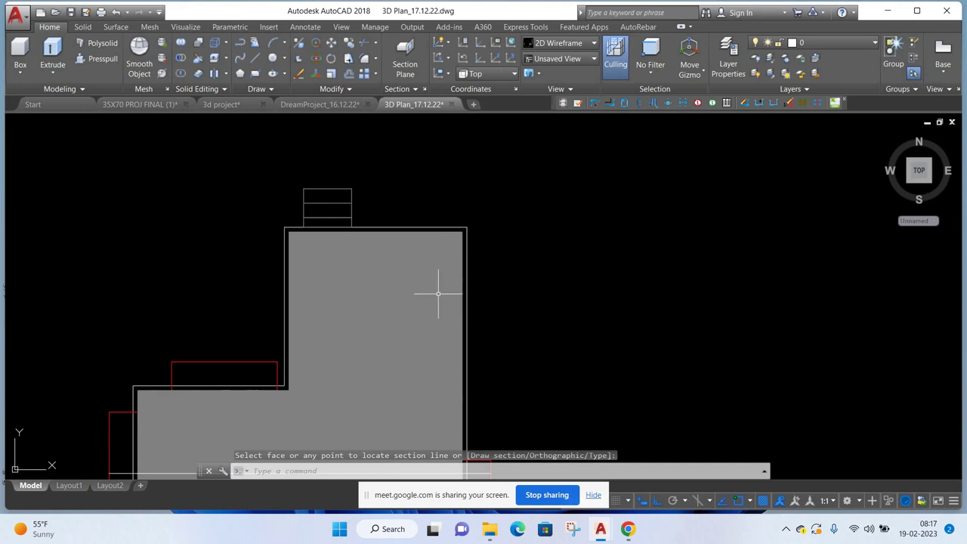
pyautogui.hotkey('ctrl', 'z')
pyautogui.scroll(-2, 378, 257)
pyautogui.scroll(-1, 377, 287)
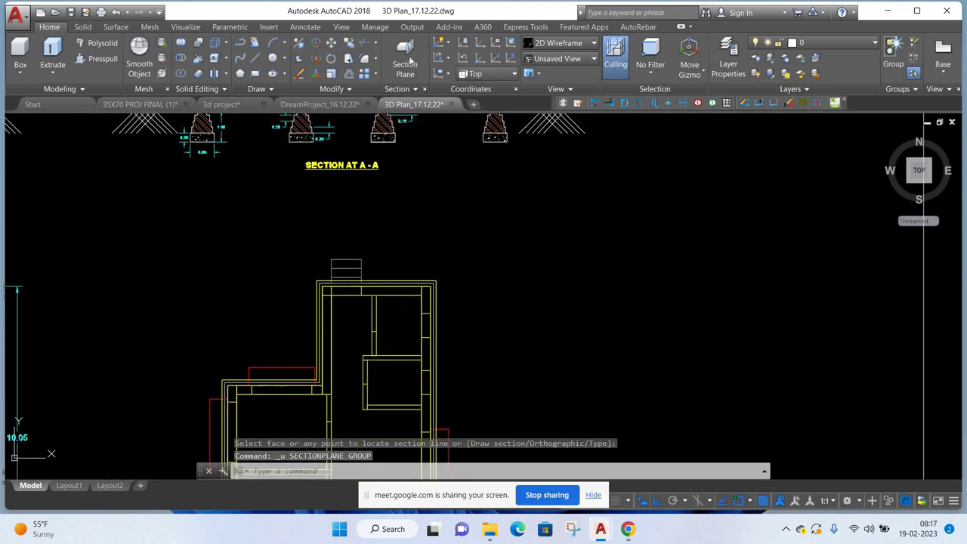
pyautogui.click(405, 56)
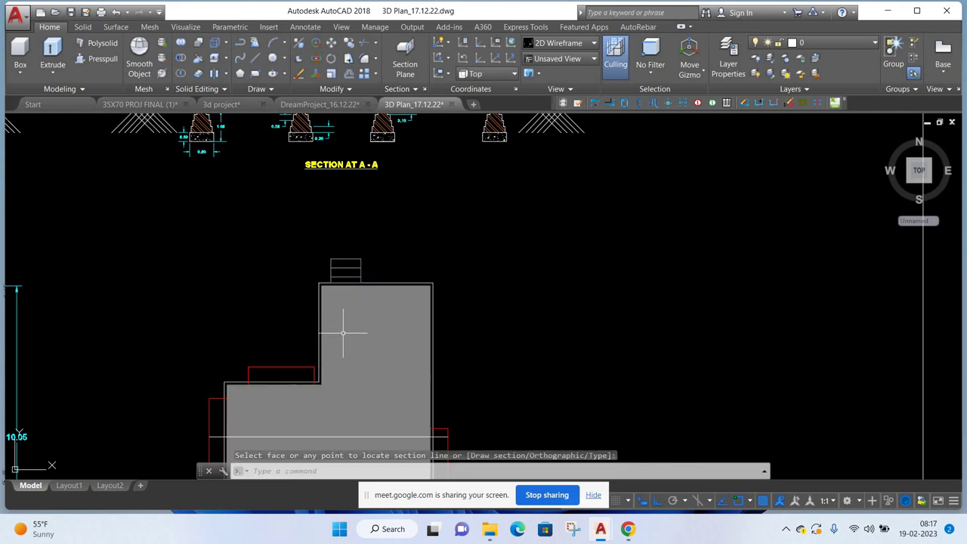
pyautogui.scroll(-3, 342, 333)
pyautogui.scroll(2, 363, 355)
pyautogui.scroll(2, 363, 355)
pyautogui.click(364, 355)
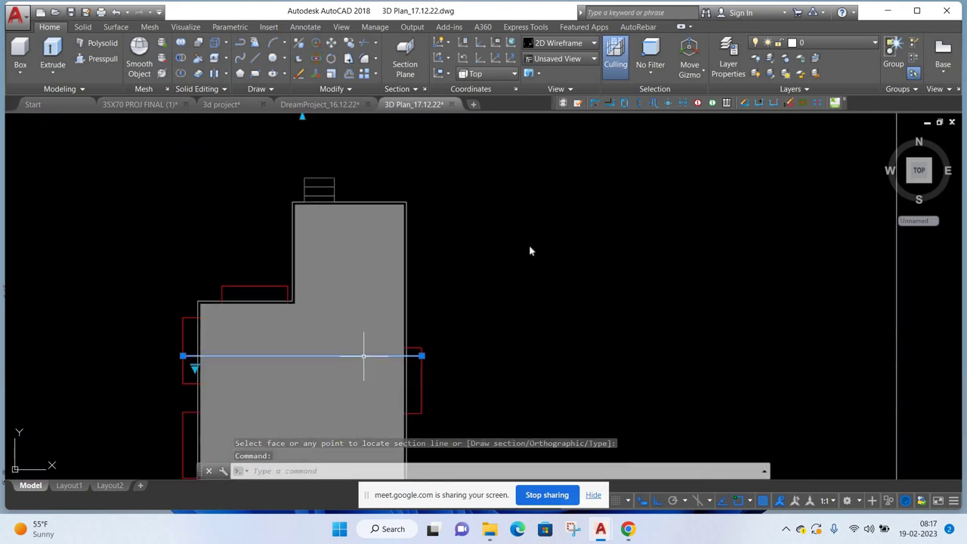
pyautogui.rightClick(522, 238)
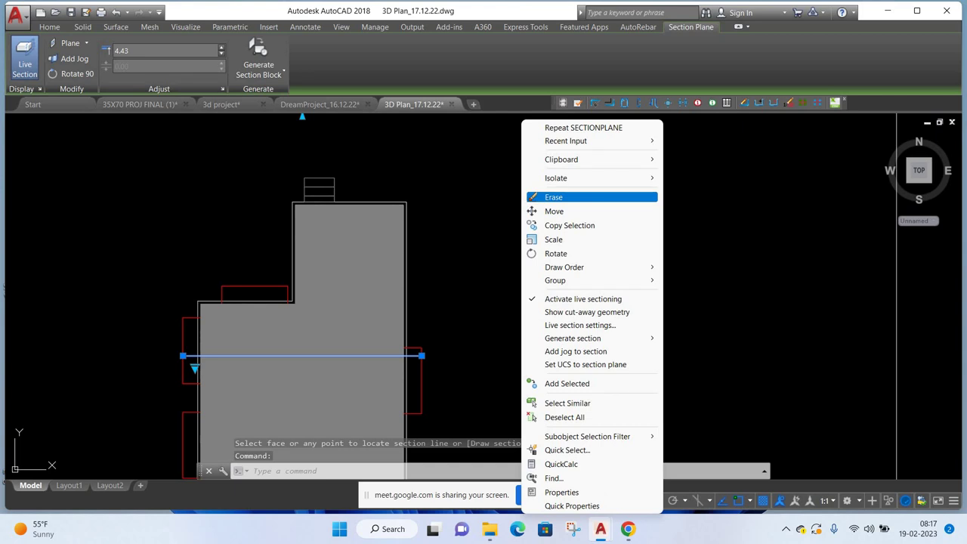
pyautogui.click(589, 197)
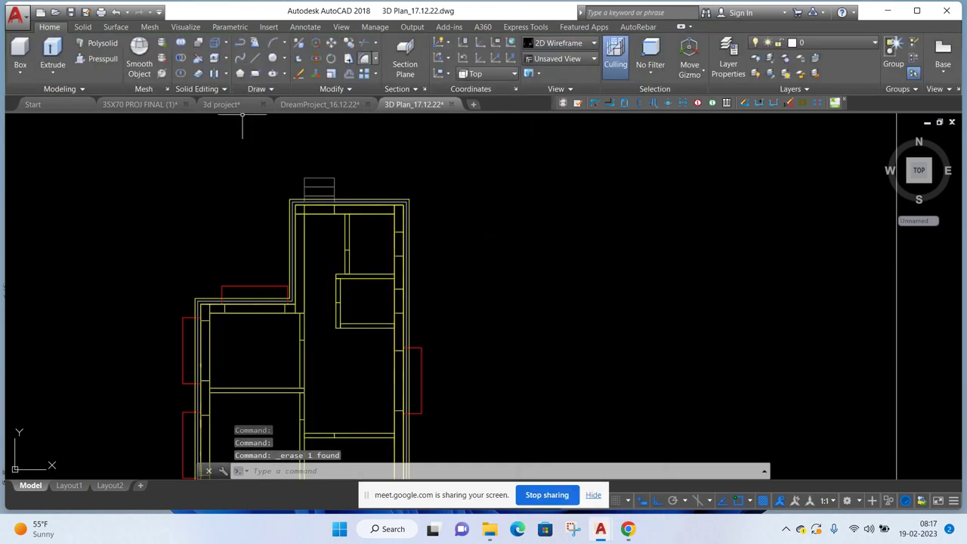
pyautogui.click(405, 64)
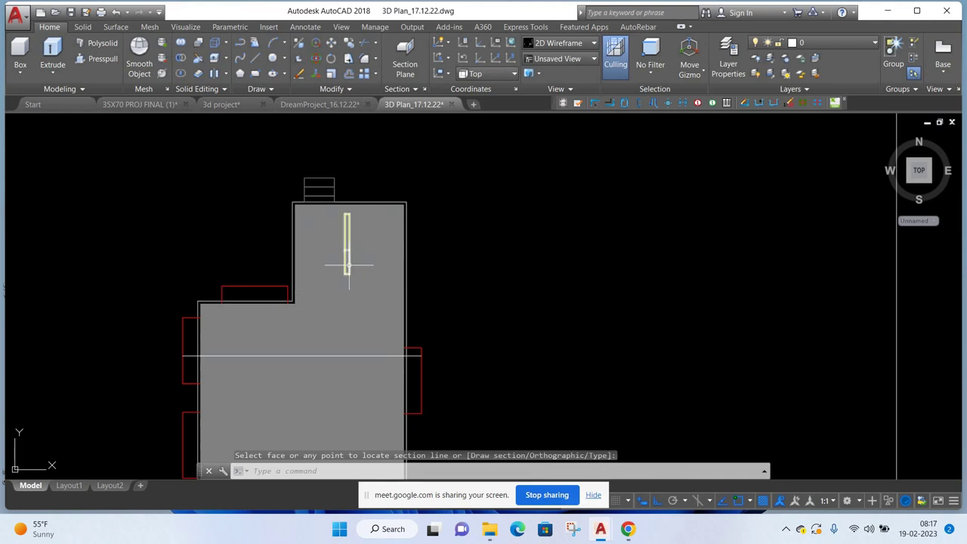
pyautogui.hotkey('ctrl', 'z')
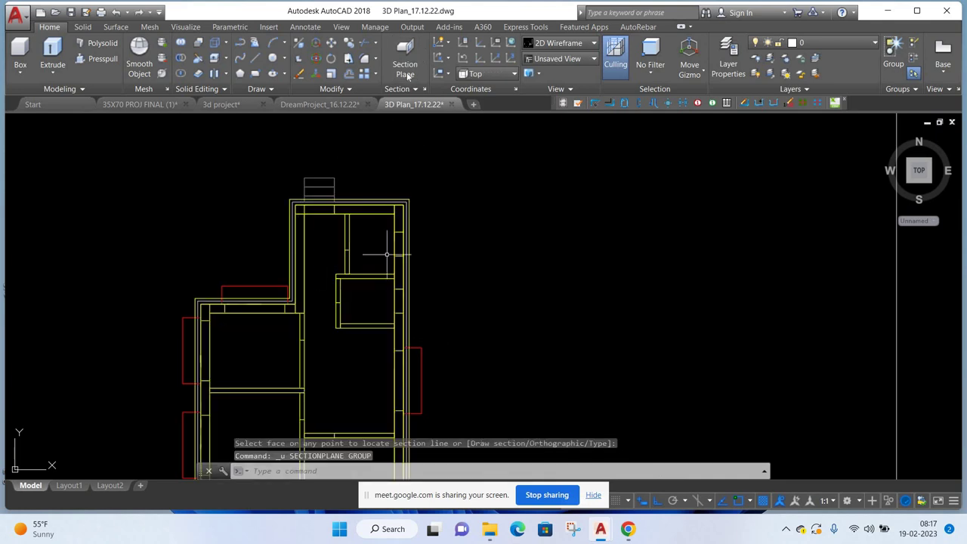
pyautogui.click(406, 70)
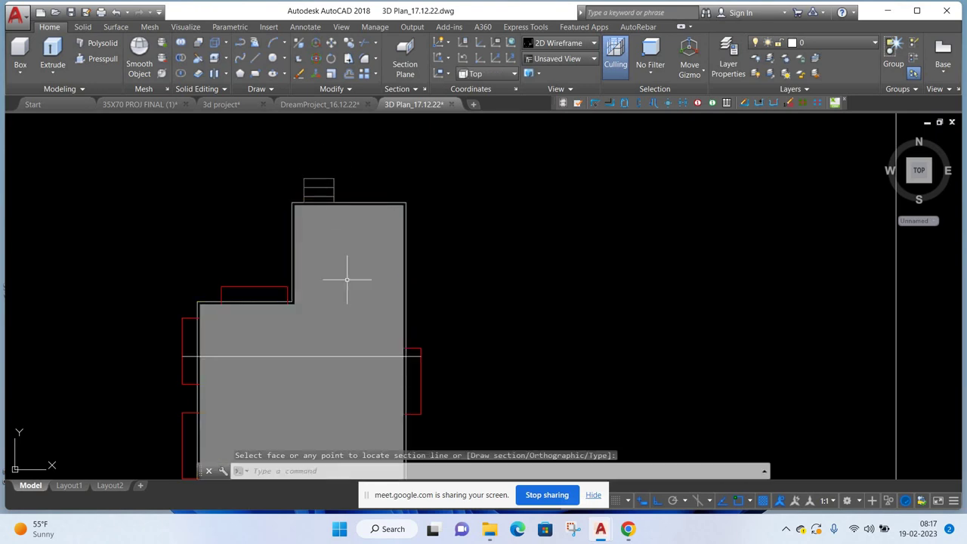
# - Draw a vertical section line from below the plan along the model's right side and select it
pyautogui.scroll(-3, 333, 278)
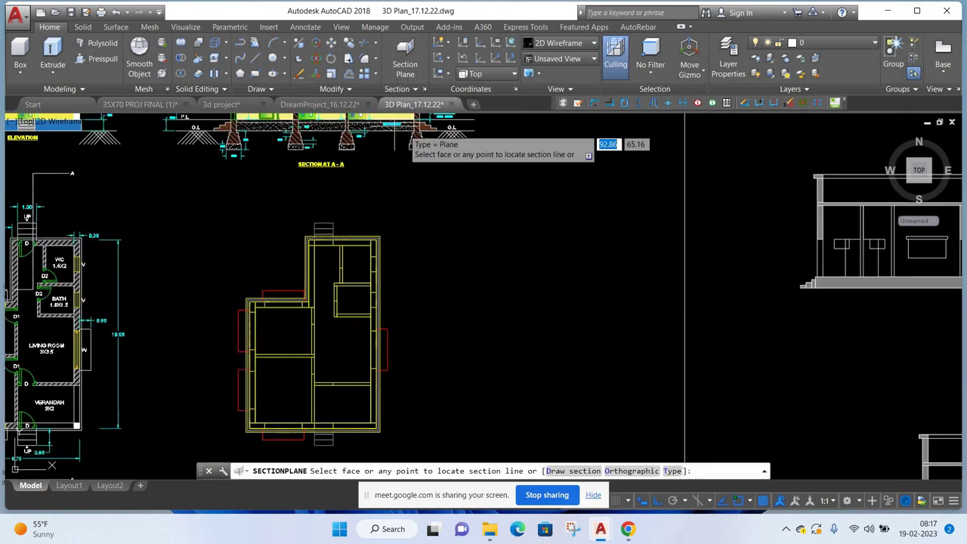
pyautogui.scroll(-2, 384, 274)
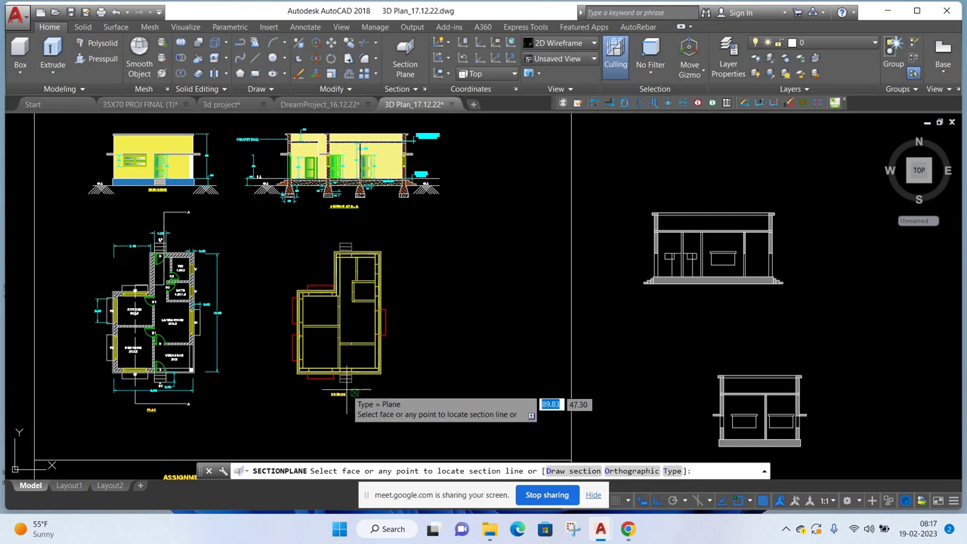
pyautogui.scroll(5, 354, 393)
pyautogui.scroll(-2, 344, 395)
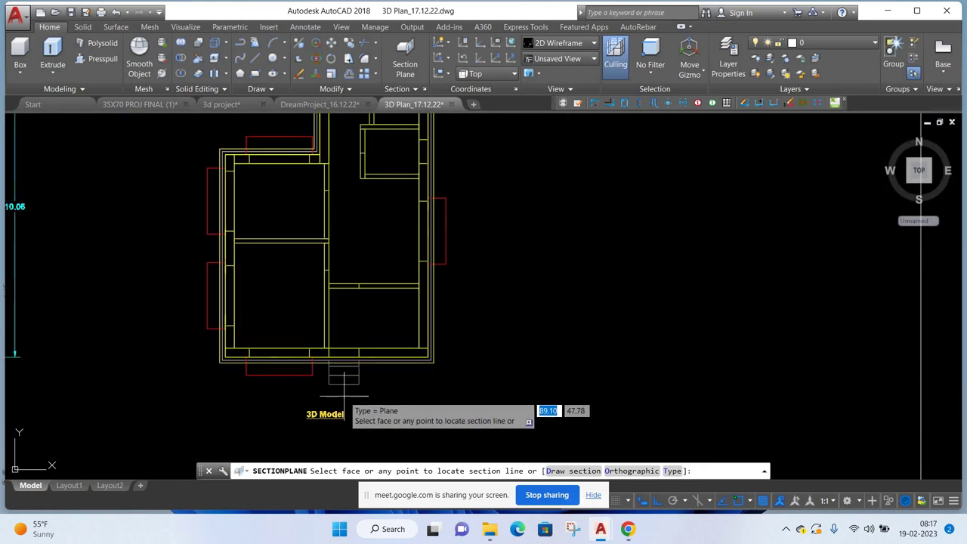
pyautogui.scroll(-2, 343, 395)
pyautogui.click(343, 393)
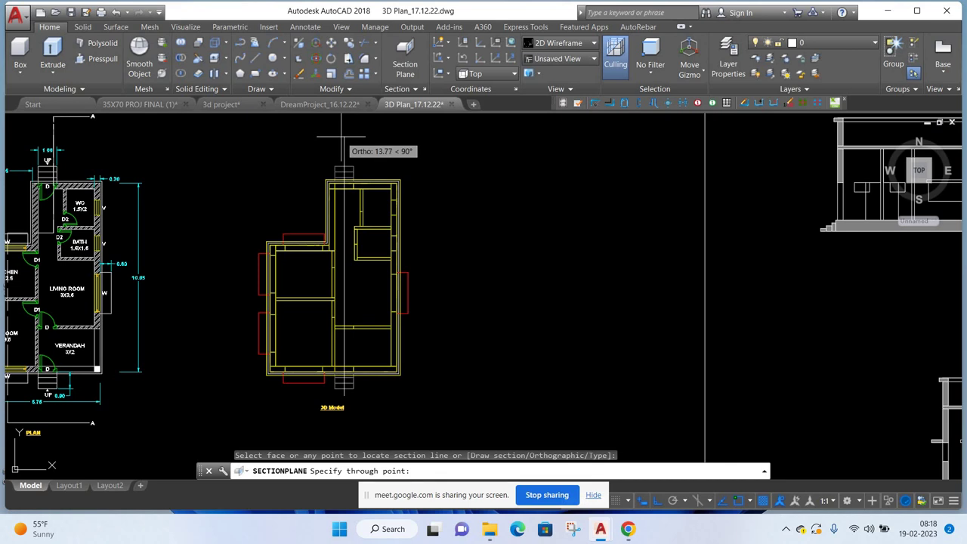
pyautogui.moveTo(343, 138); pyautogui.dragTo(343, 177, button='middle')
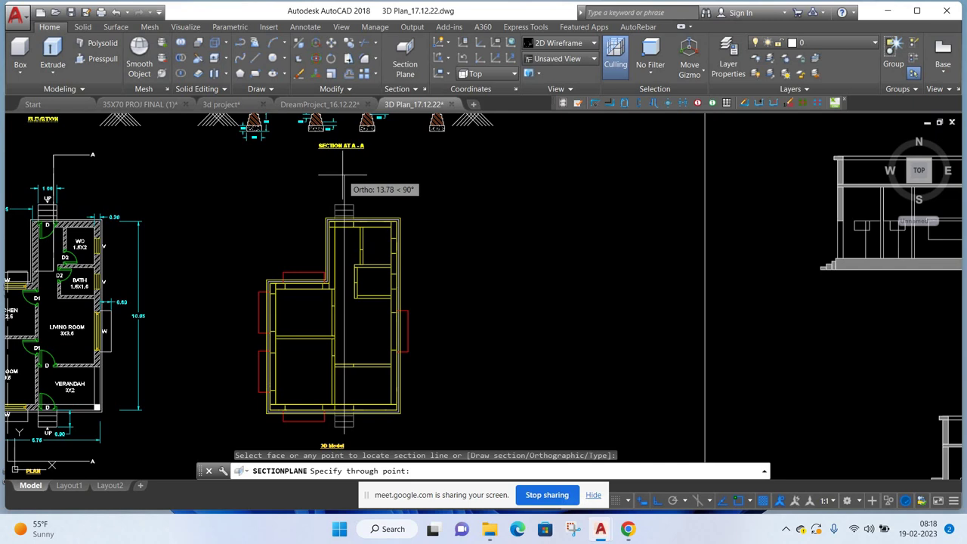
pyautogui.click(343, 173)
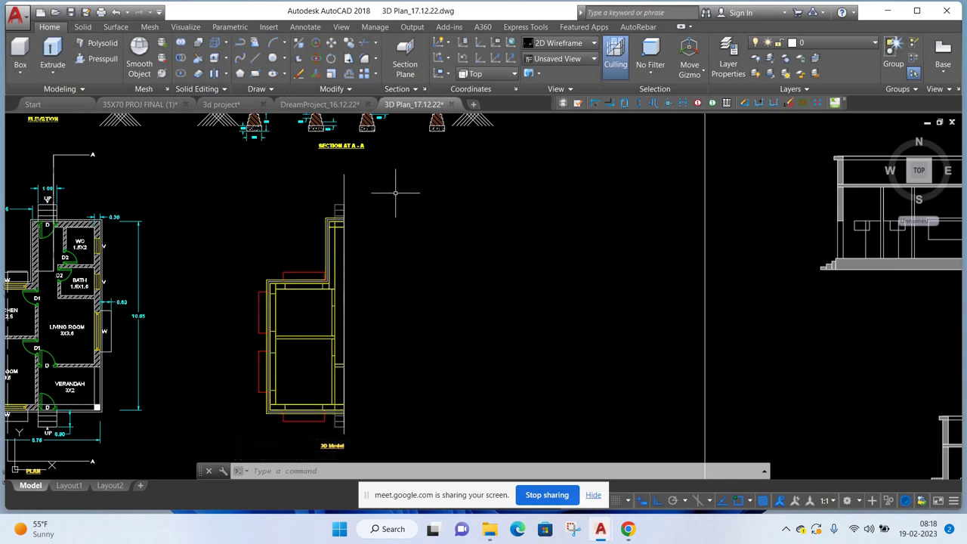
pyautogui.click(341, 173)
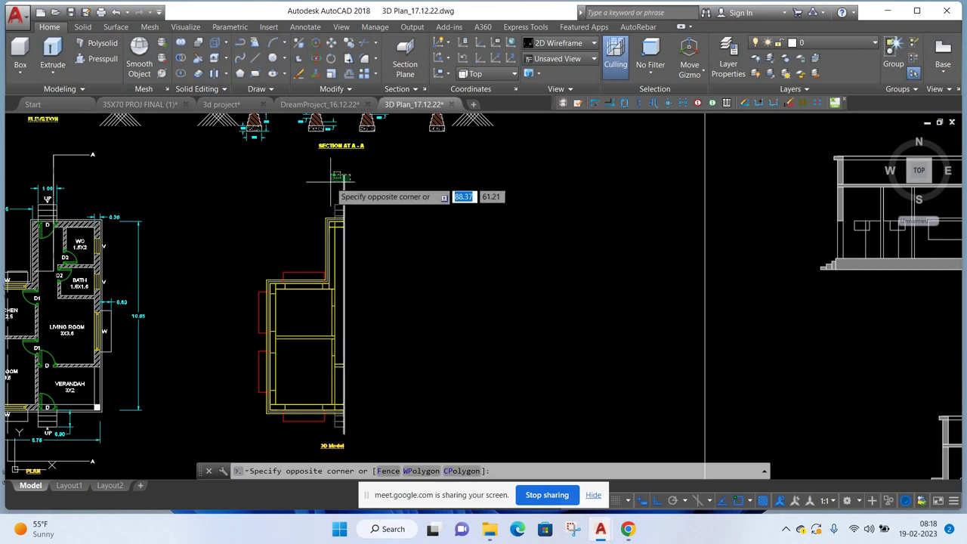
pyautogui.click(330, 182)
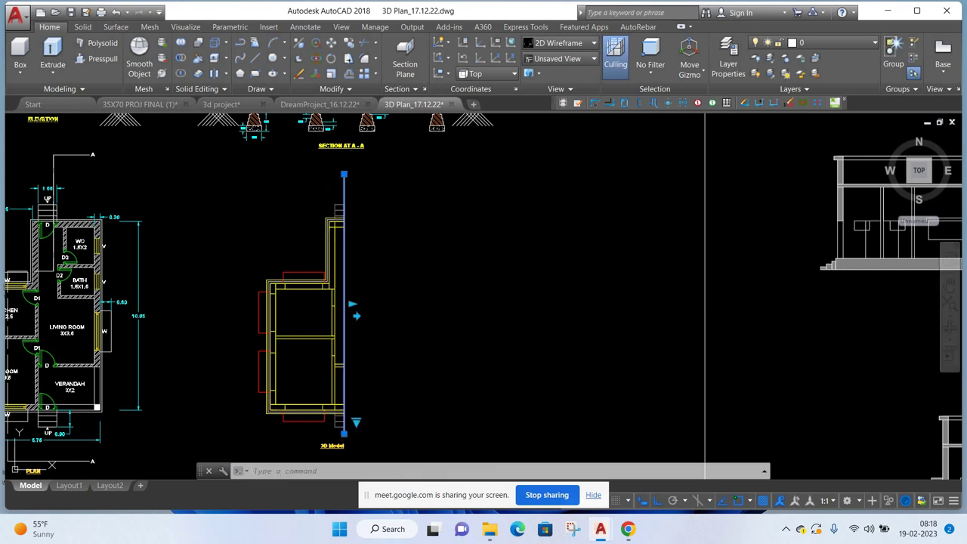
# - Generate a 2D section block and insert it right of the others at scale 1, 1, rotation 0
pyautogui.rightClick(446, 287)
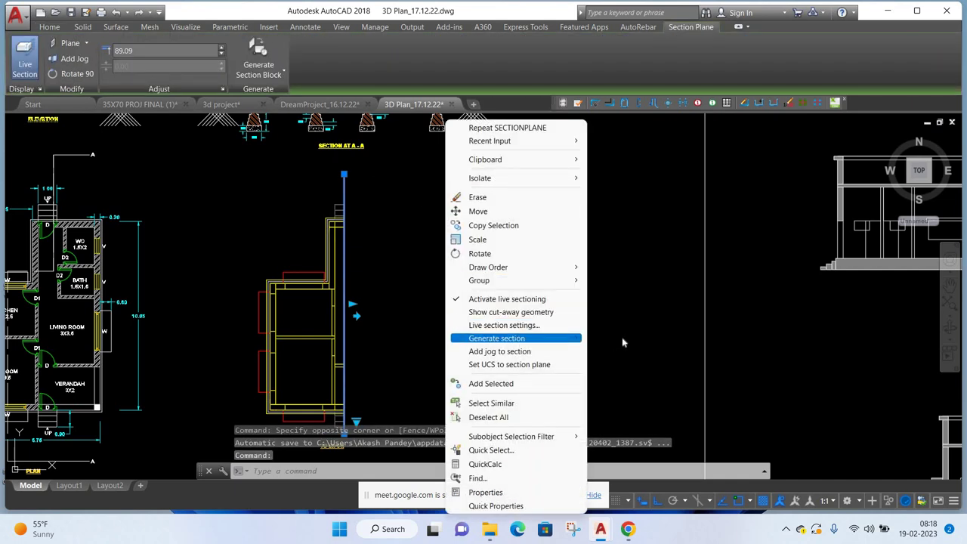
pyautogui.moveTo(496, 339)
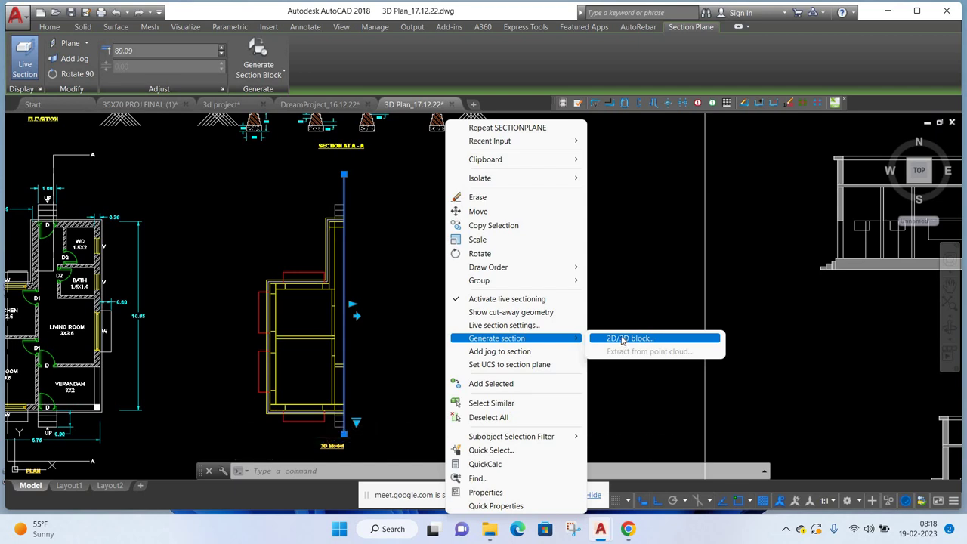
pyautogui.click(620, 338)
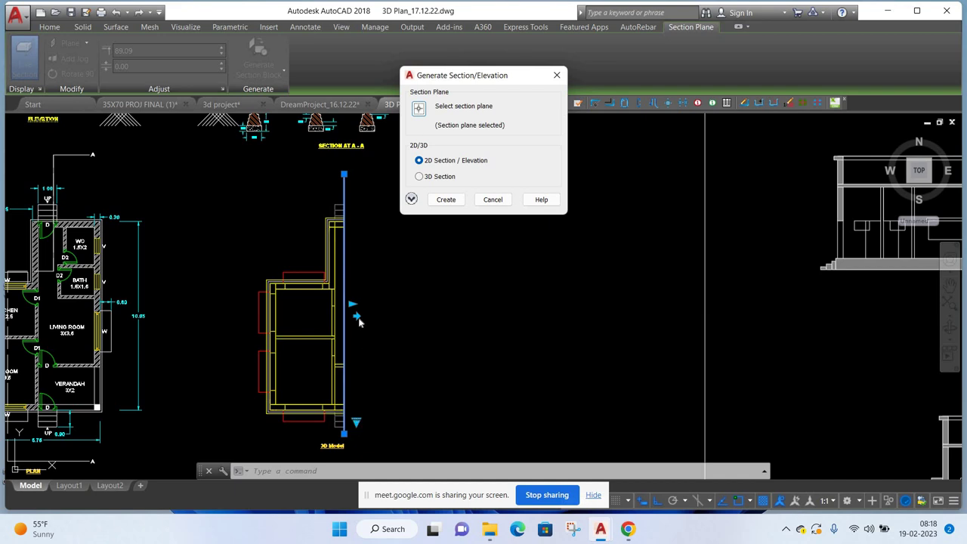
pyautogui.click(445, 199)
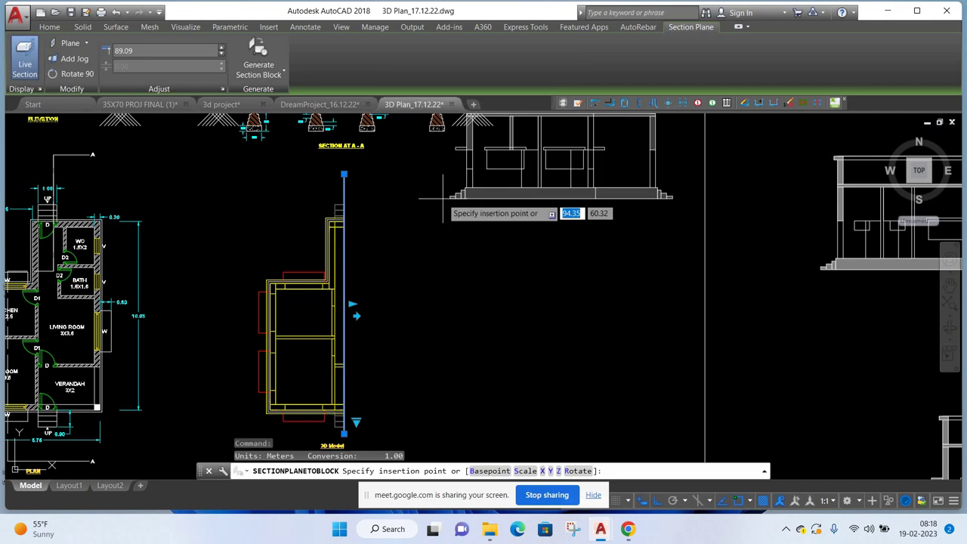
pyautogui.scroll(-2, 476, 260)
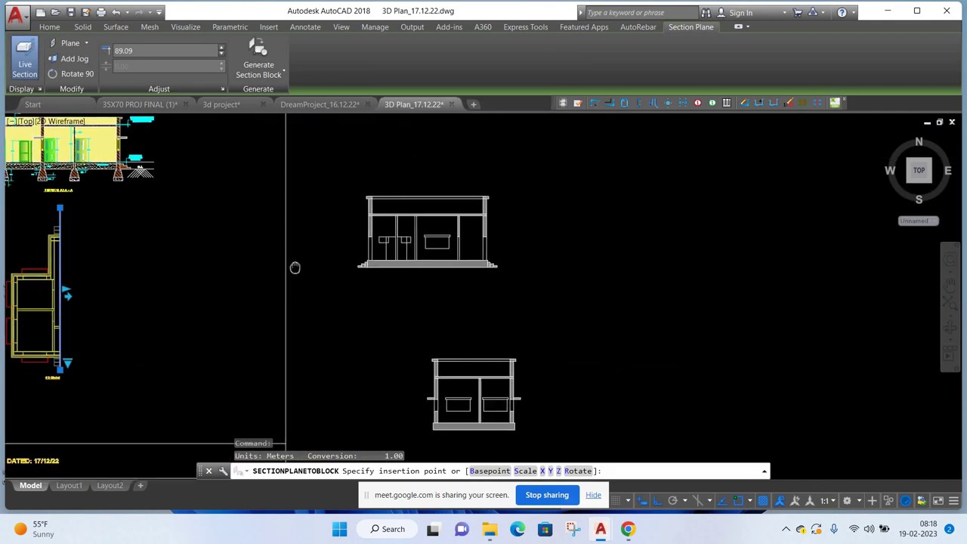
pyautogui.moveTo(476, 260); pyautogui.dragTo(253, 302, button='middle')
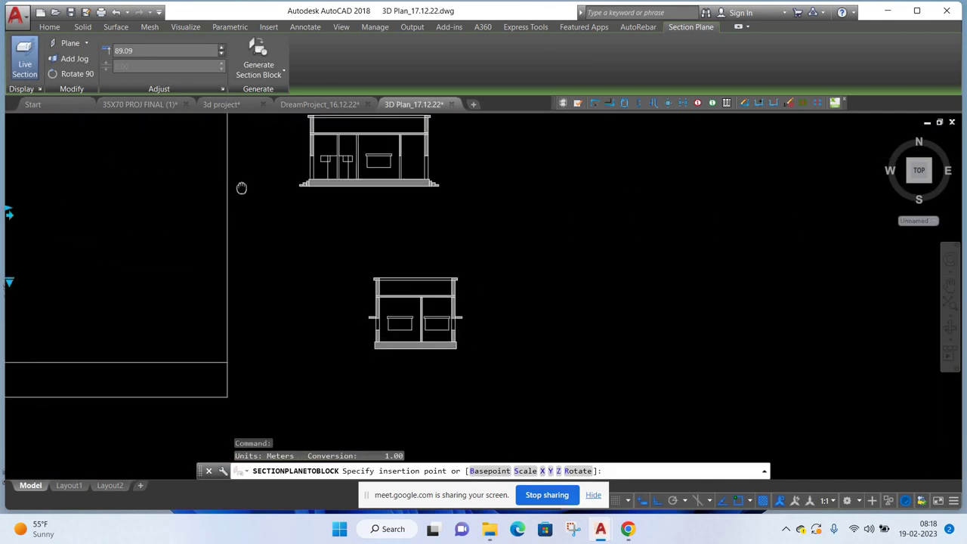
pyautogui.click(529, 334)
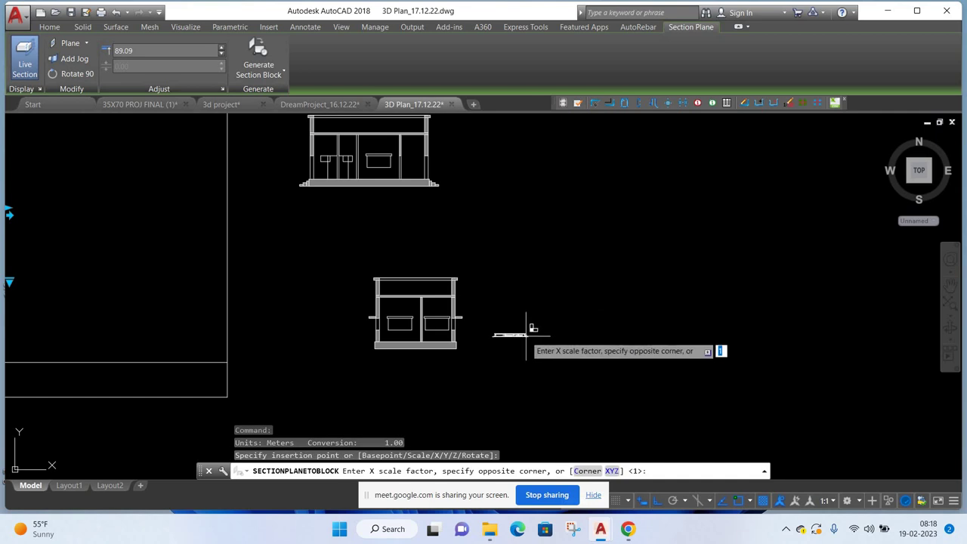
pyautogui.press('Return')
pyautogui.write('1')
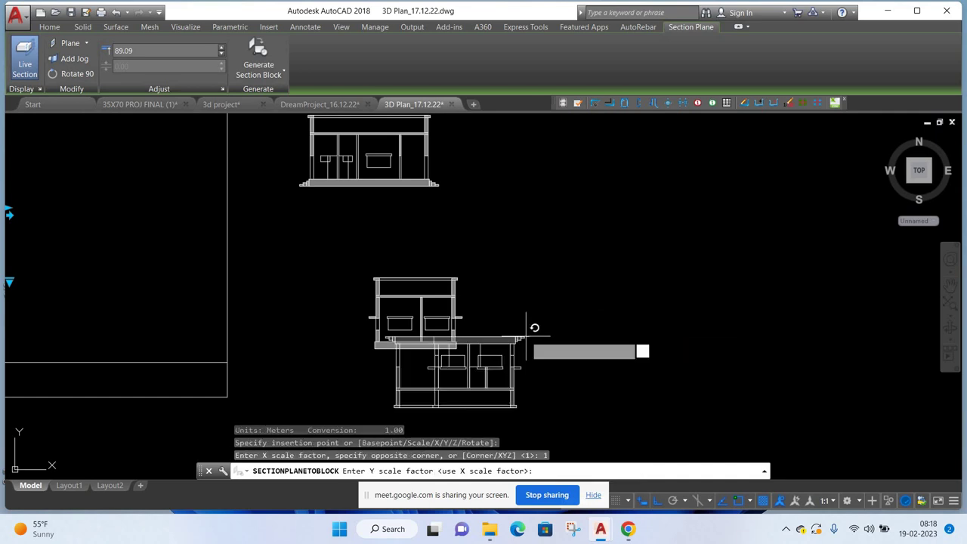
pyautogui.press('Return')
pyautogui.write('0')
pyautogui.press('Return')
pyautogui.press('Escape')
pyautogui.press('Escape')
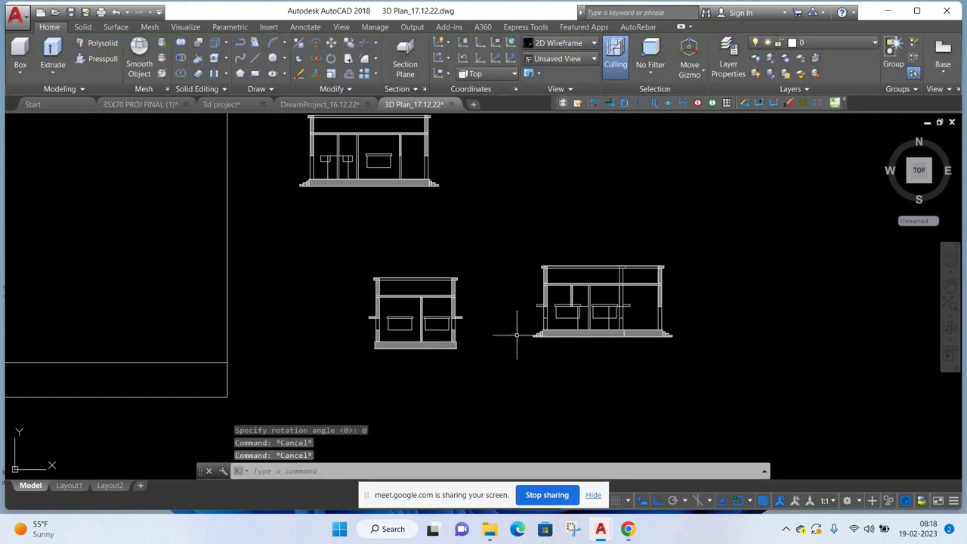
# - Switch the viewport visual style to Realistic
pyautogui.scroll(-4, 233, 225)
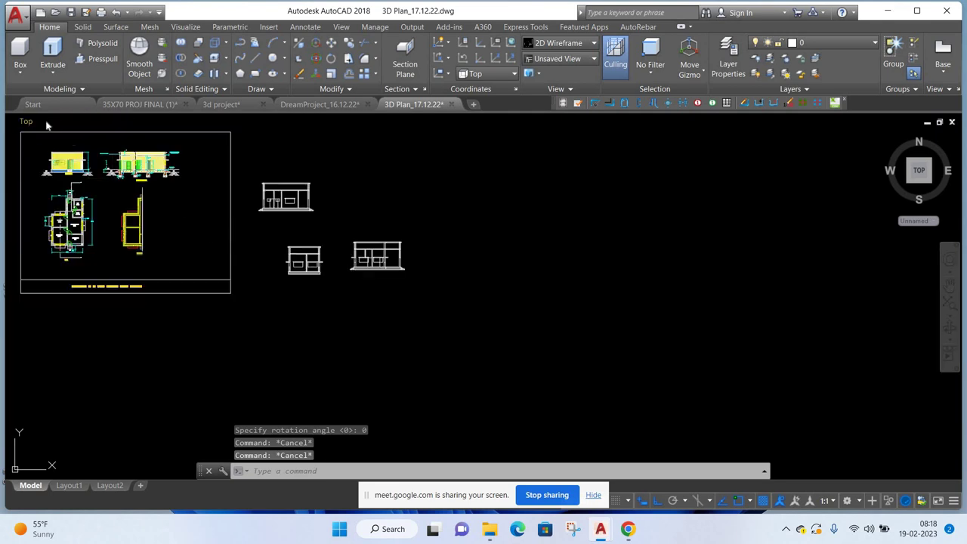
pyautogui.click(60, 120)
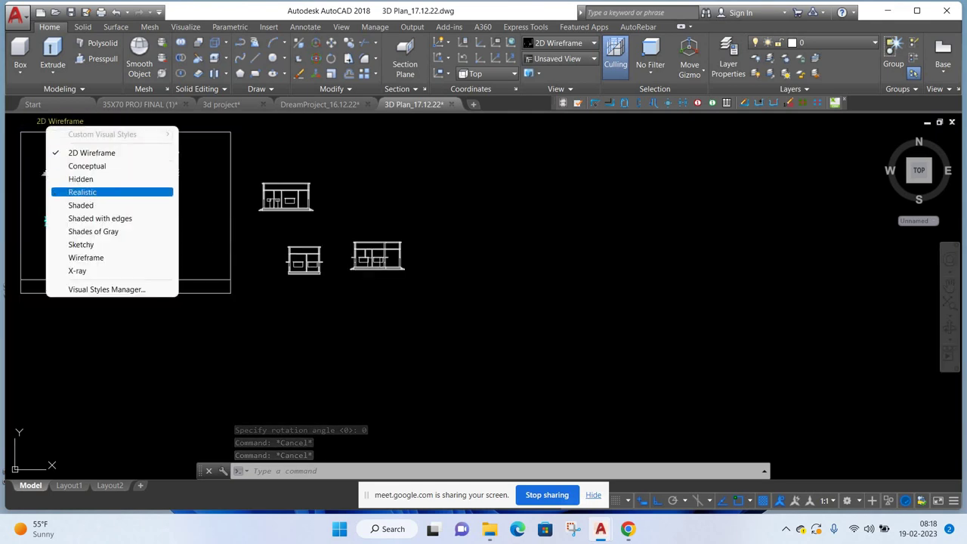
pyautogui.click(83, 191)
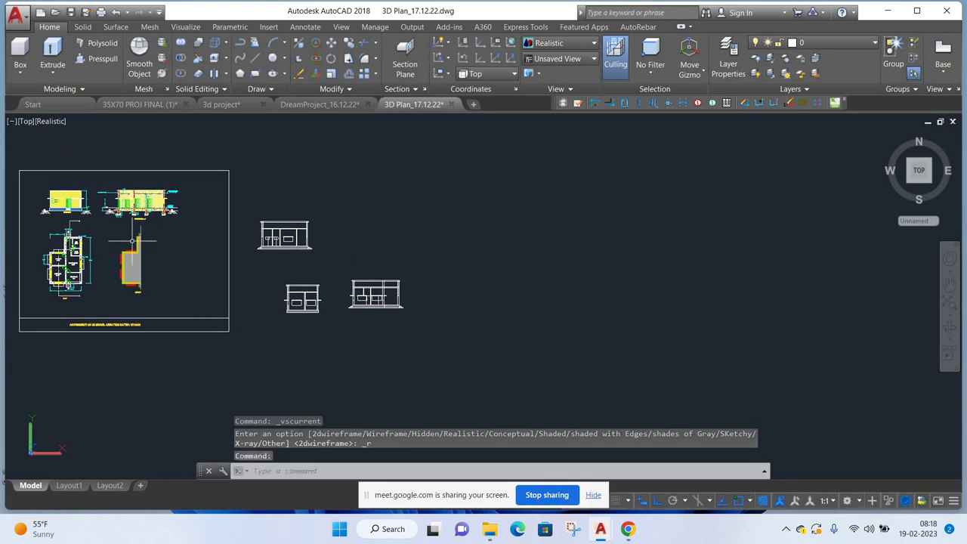
pyautogui.scroll(4, 132, 131)
# - Move the hatched Section A-A drawing beside the generated section blocks with Ortho turned off
pyautogui.click(53, 154)
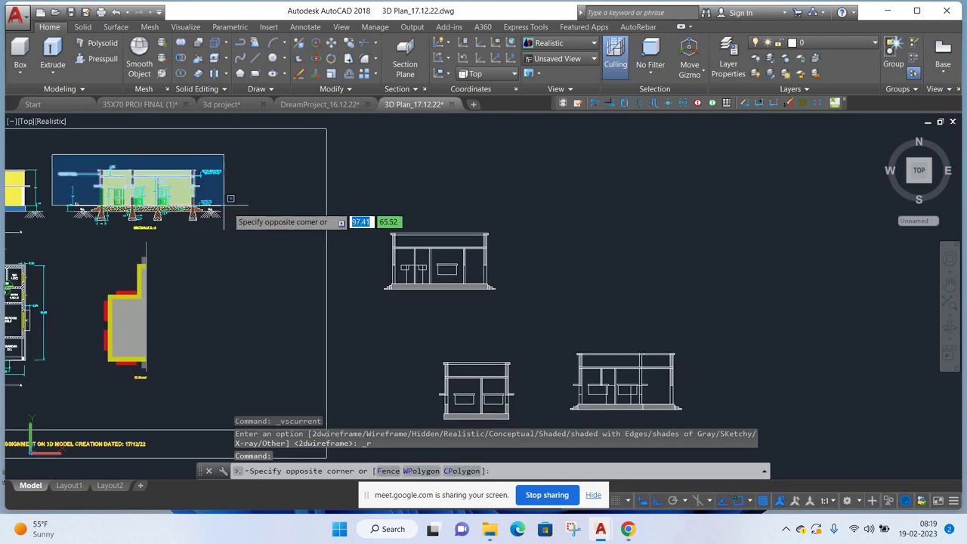
pyautogui.click(453, 261)
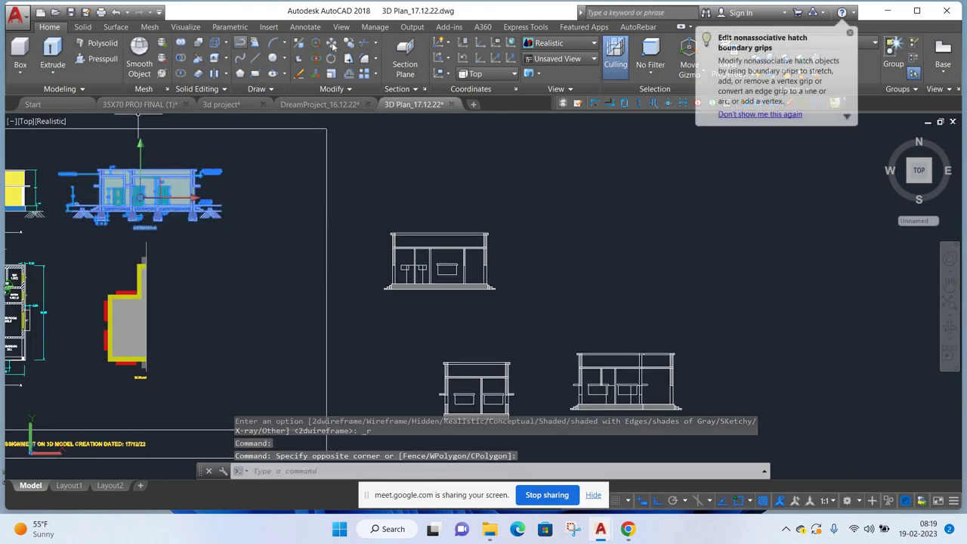
pyautogui.click(331, 43)
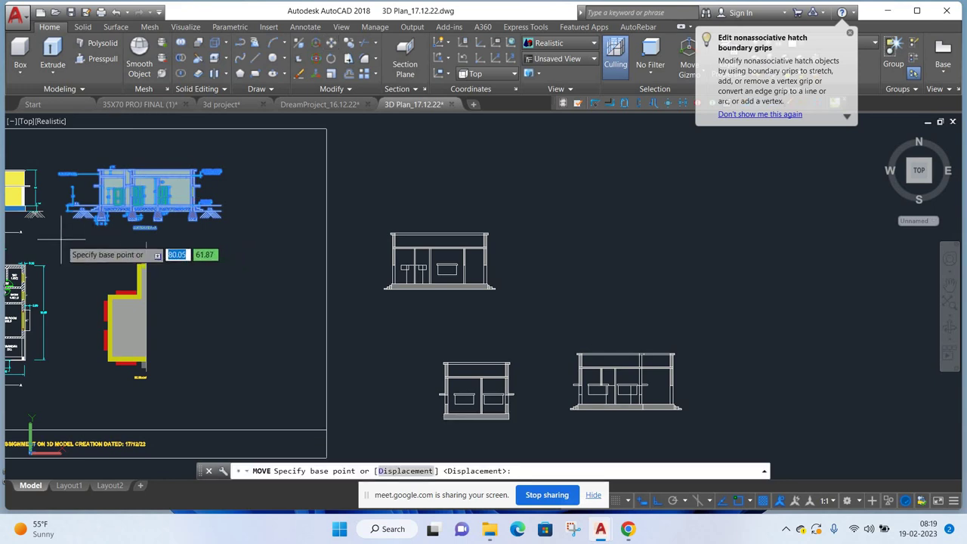
pyautogui.click(87, 237)
pyautogui.moveTo(643, 280); pyautogui.dragTo(440, 263, button='middle')
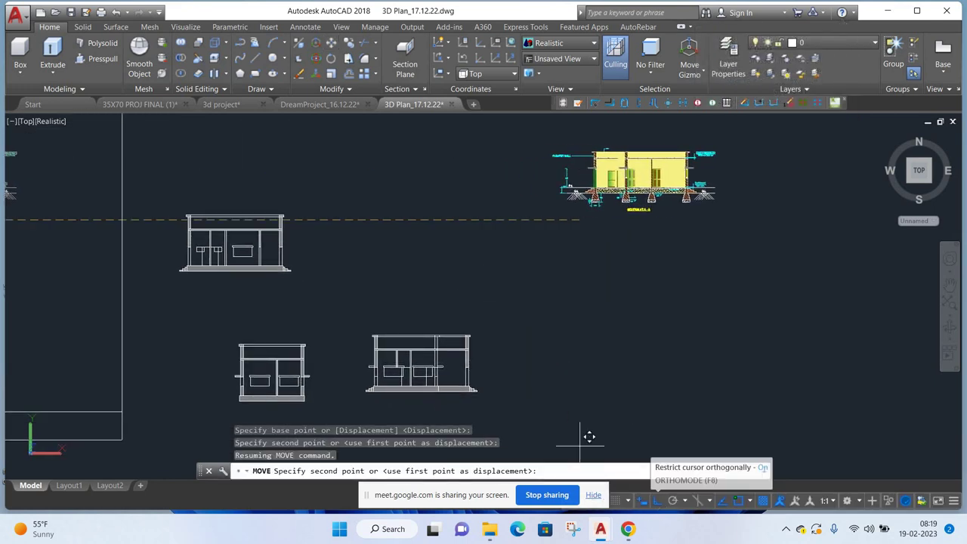
pyautogui.click(657, 501)
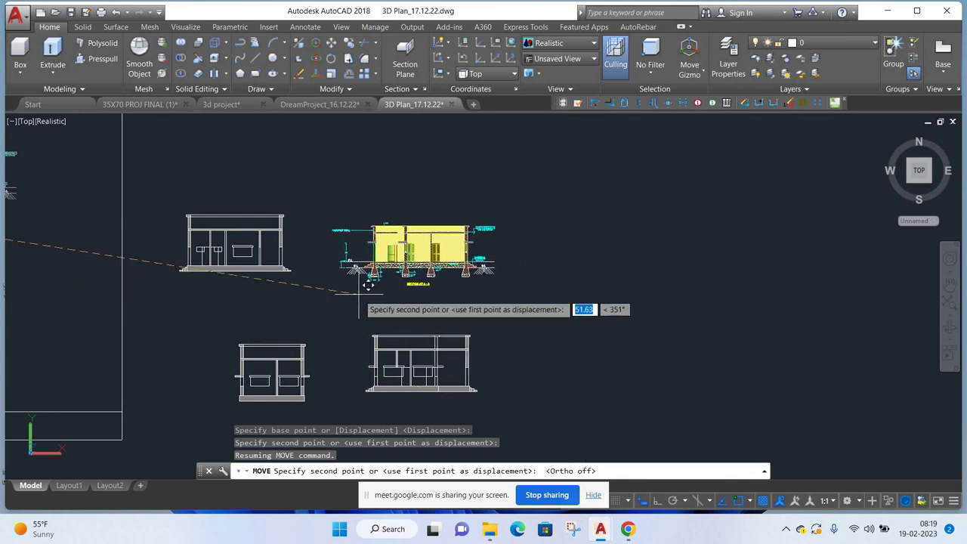
pyautogui.click(355, 288)
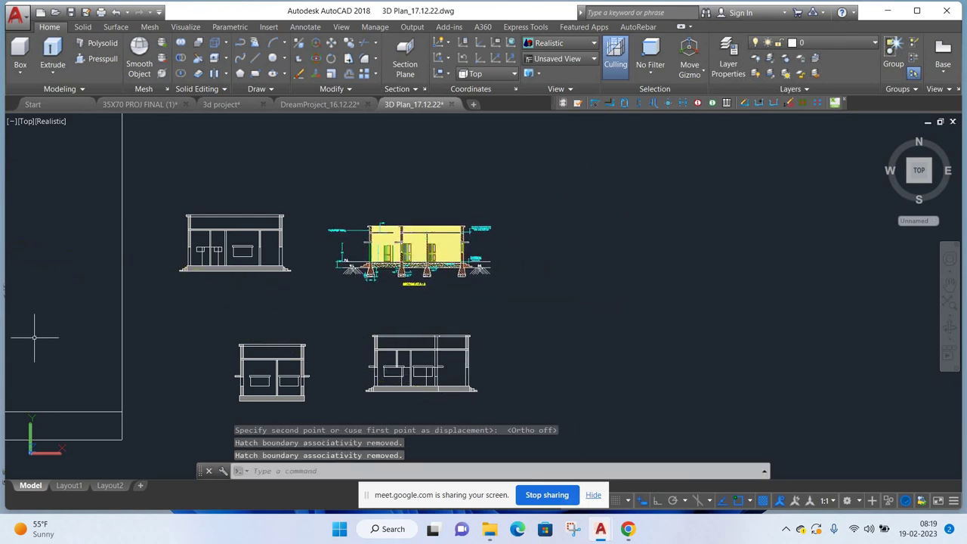
pyautogui.scroll(2, 439, 363)
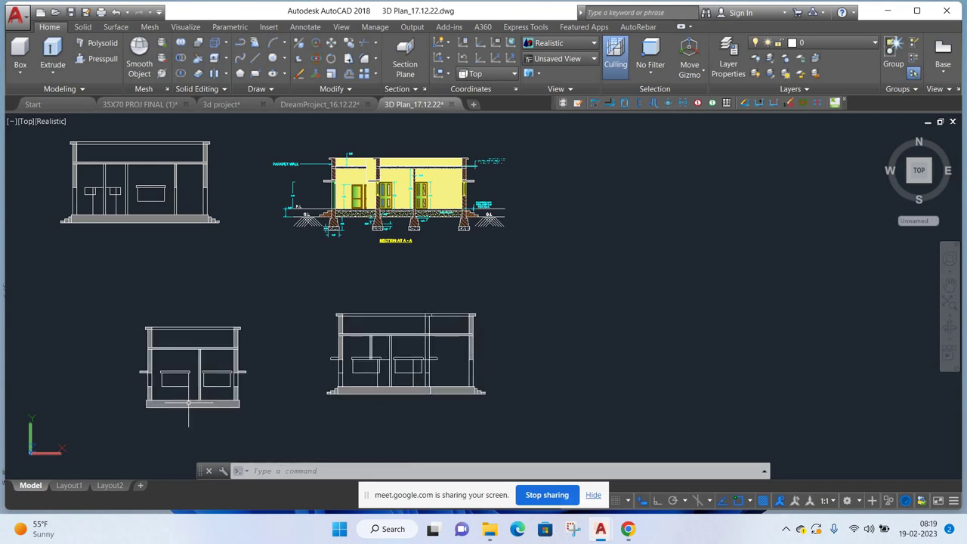
pyautogui.scroll(1, 167, 395)
pyautogui.scroll(-2, 167, 388)
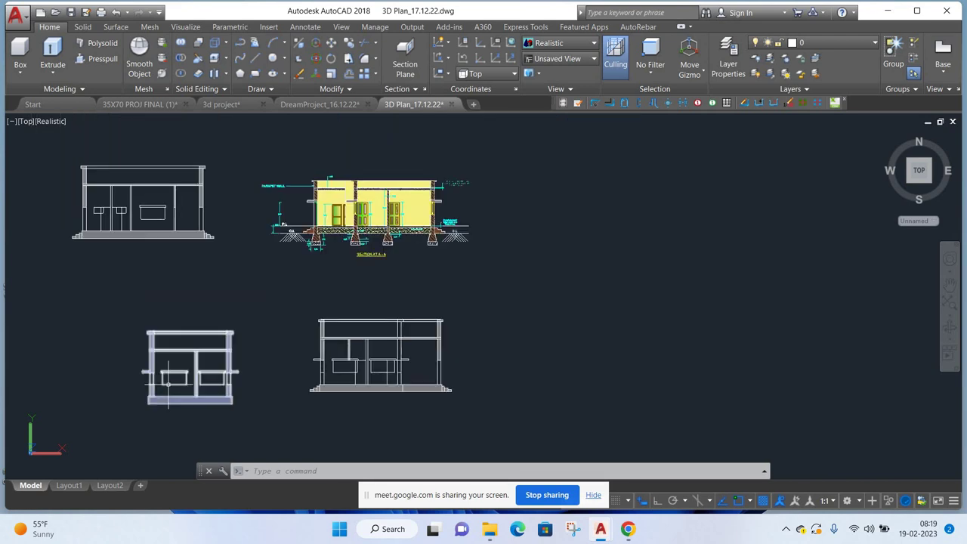
pyautogui.scroll(2, 167, 384)
pyautogui.scroll(-2, 167, 382)
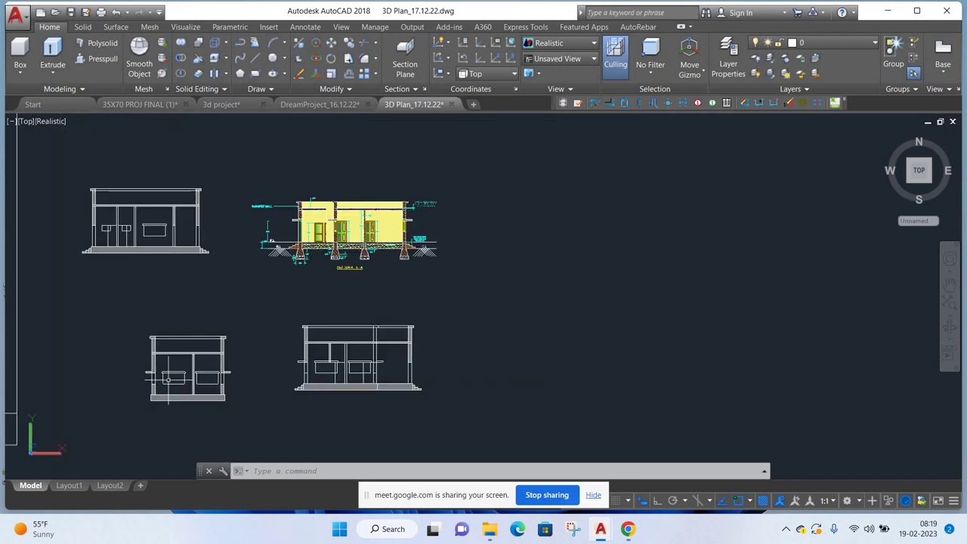
pyautogui.scroll(2, 168, 378)
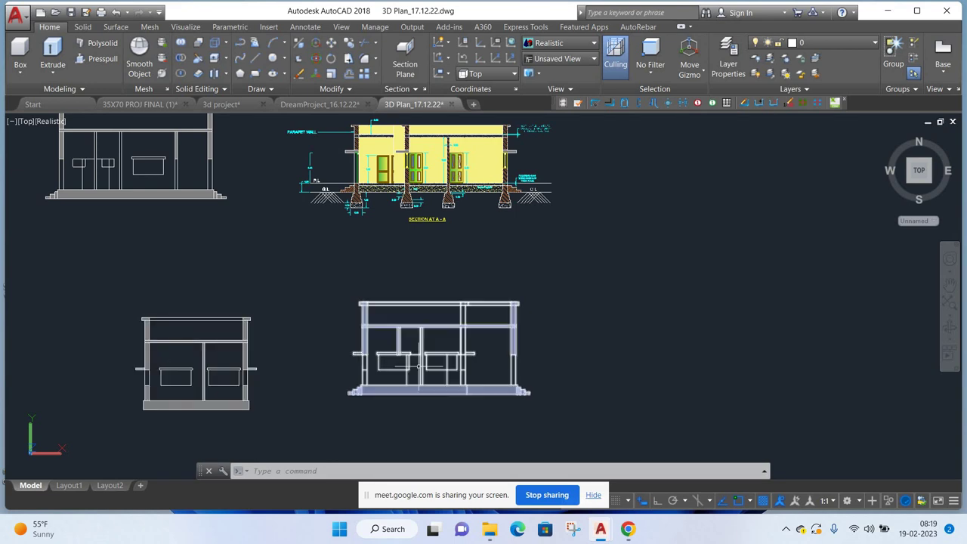
pyautogui.scroll(-2, 402, 368)
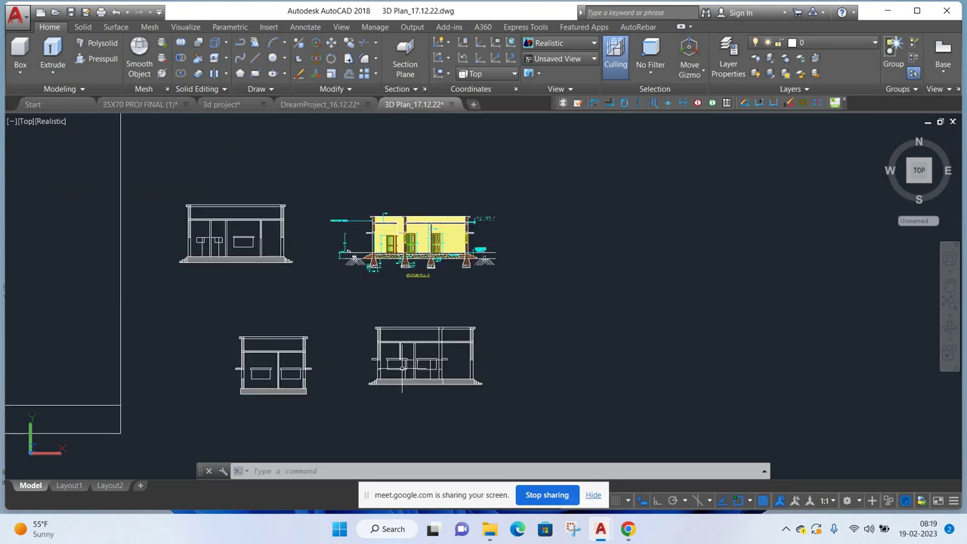
pyautogui.scroll(2, 220, 262)
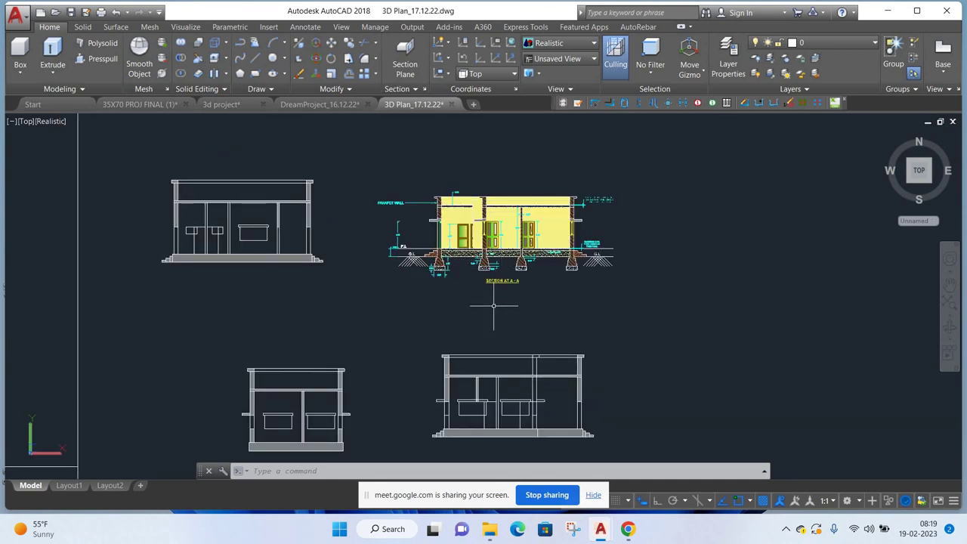
pyautogui.scroll(-2, 499, 281)
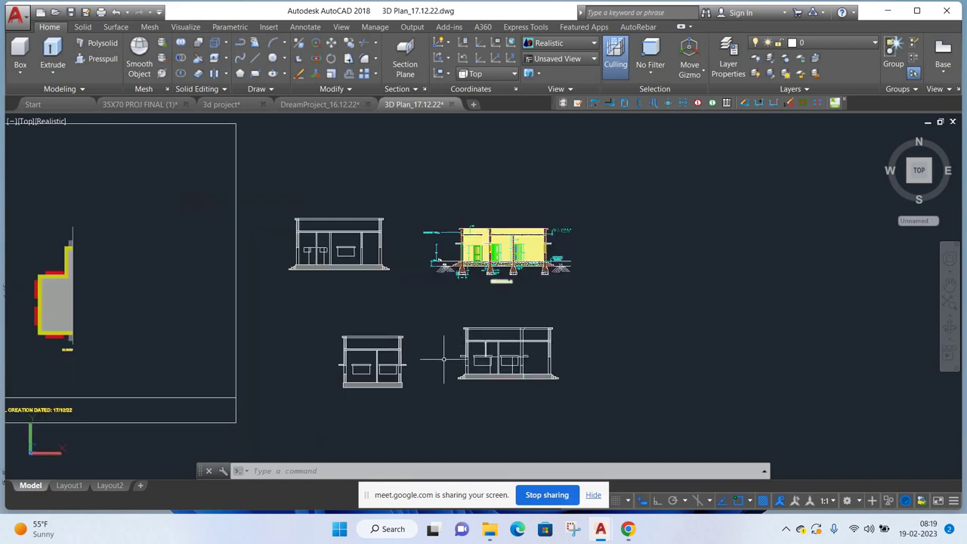
pyautogui.moveTo(172, 320); pyautogui.dragTo(504, 322, button='middle')
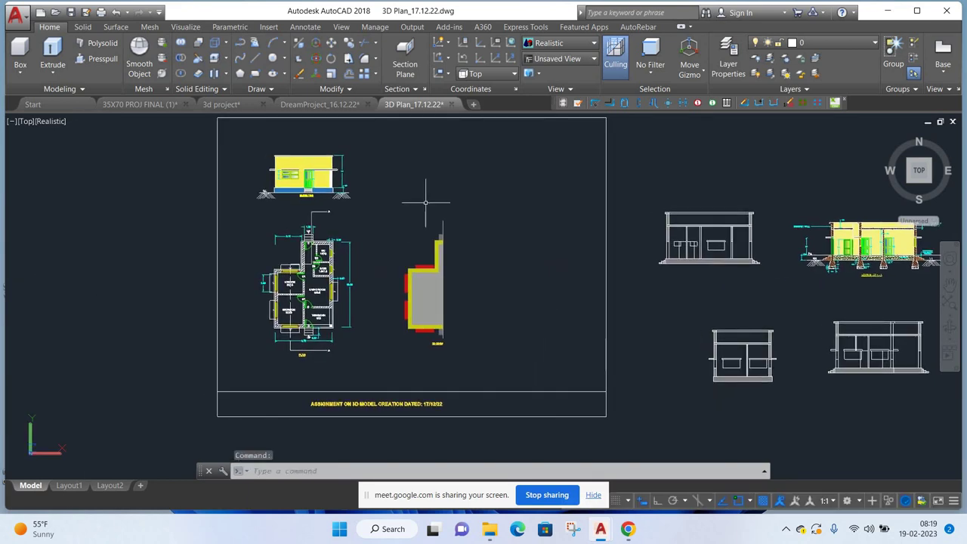
pyautogui.scroll(3, 453, 216)
pyautogui.scroll(-2, 460, 229)
pyautogui.scroll(-1, 460, 229)
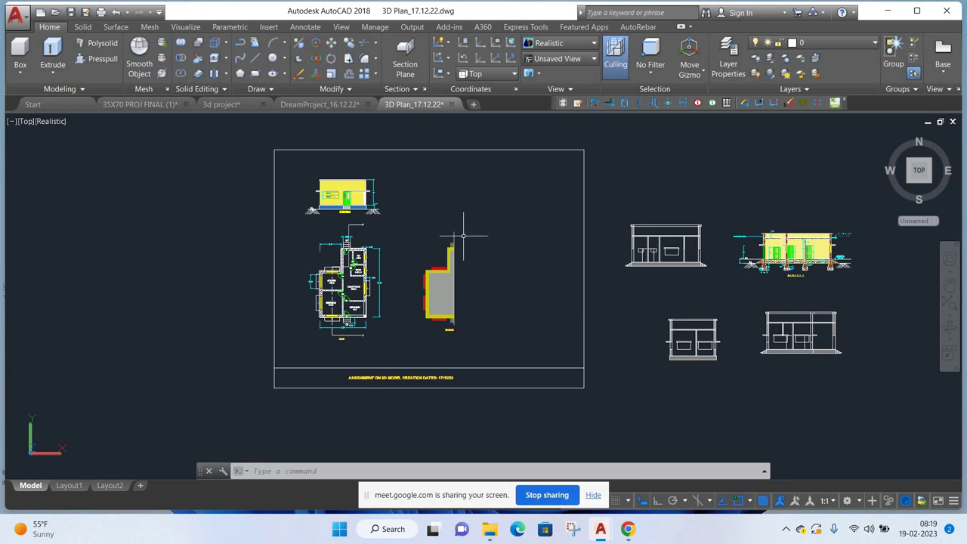
pyautogui.scroll(2, 352, 293)
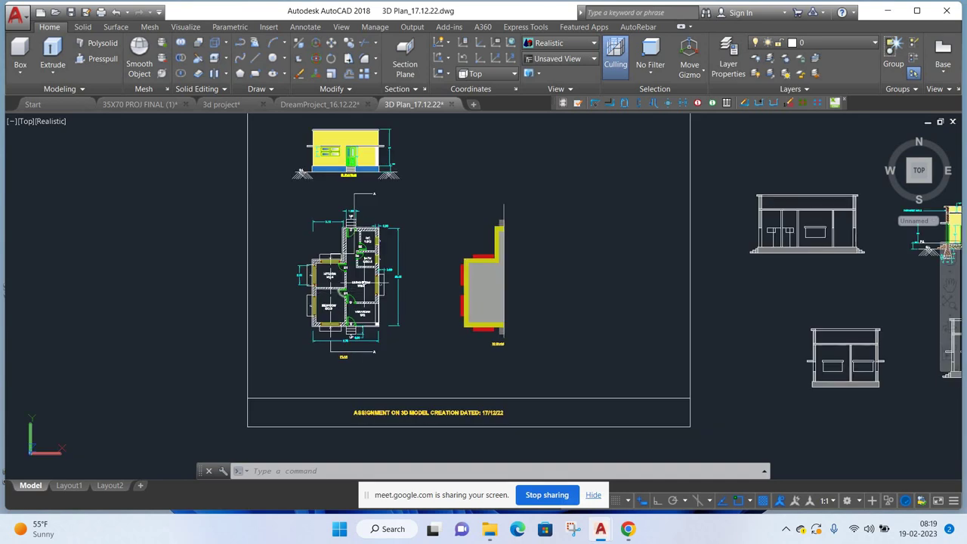
pyautogui.scroll(2, 352, 293)
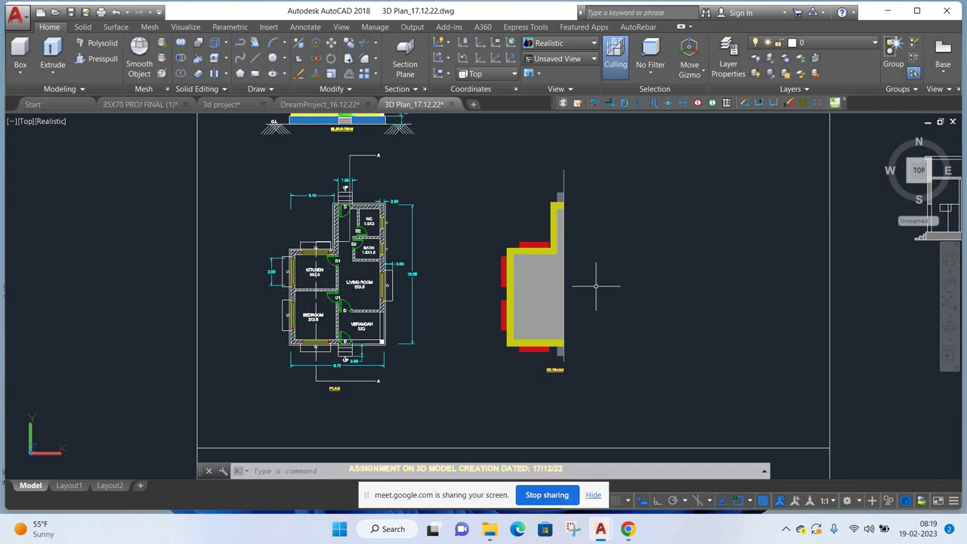
pyautogui.scroll(-2, 595, 286)
pyautogui.moveTo(551, 287); pyautogui.dragTo(294, 287, button='middle')
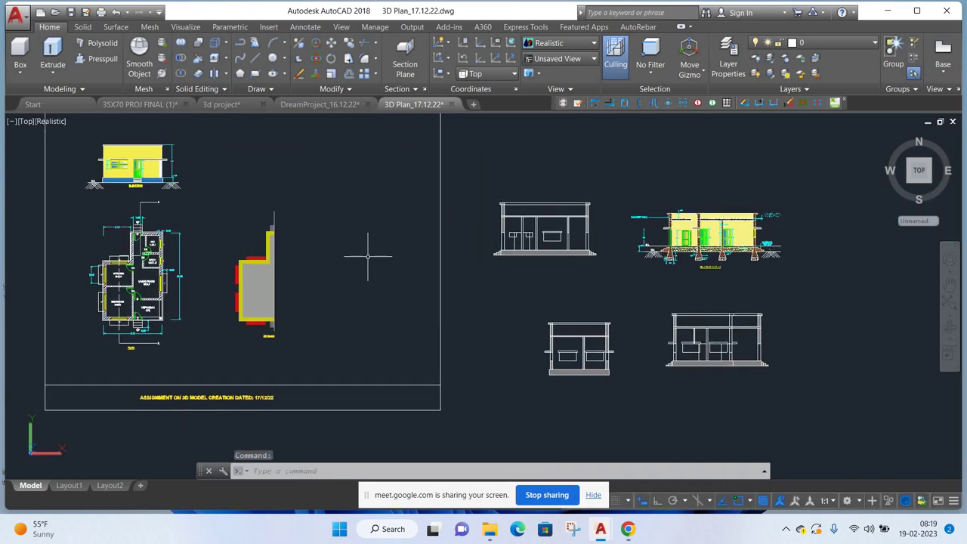
pyautogui.click(293, 204)
# - Select the section plane and flip it to display the model's opposite side
pyautogui.click(242, 332)
pyautogui.rightClick(313, 189)
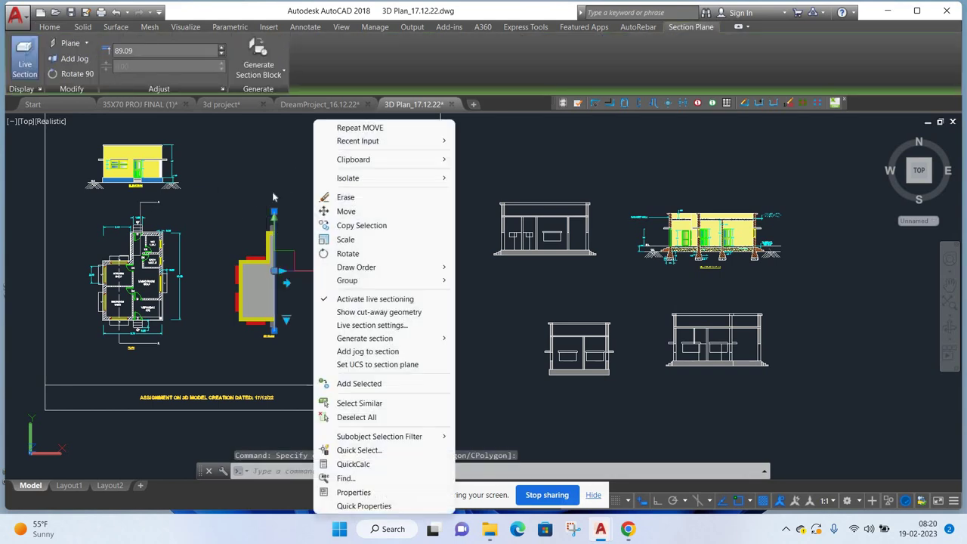
pyautogui.click(269, 183)
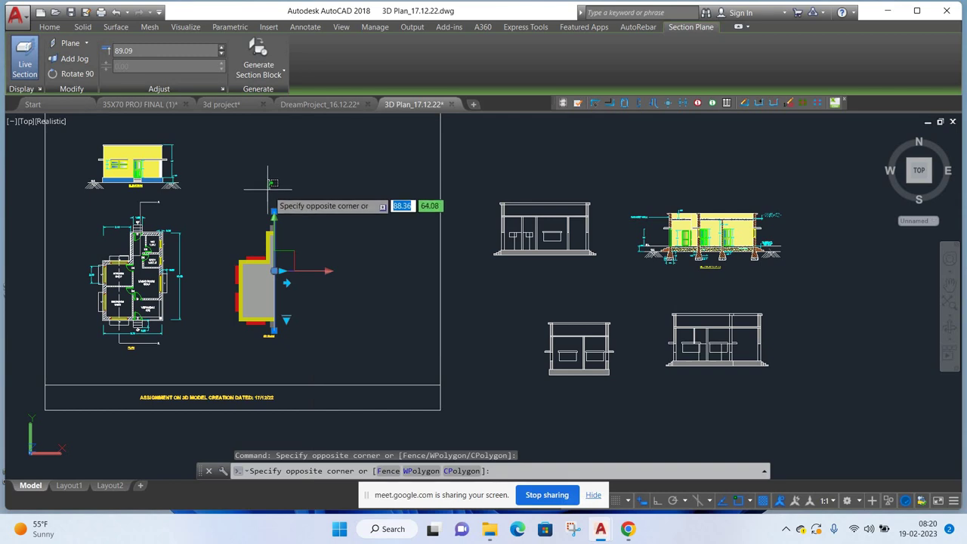
pyautogui.click(285, 259)
pyautogui.click(287, 283)
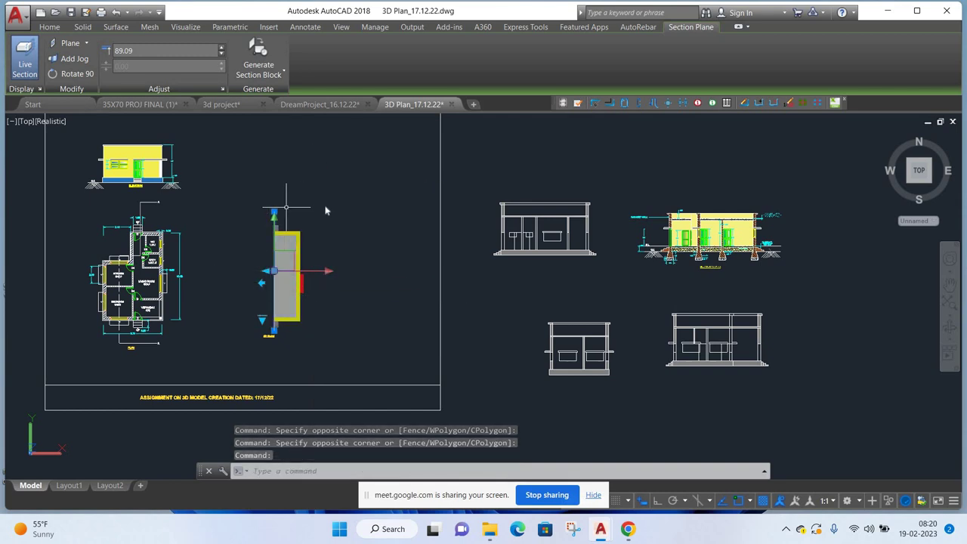
pyautogui.rightClick(300, 279)
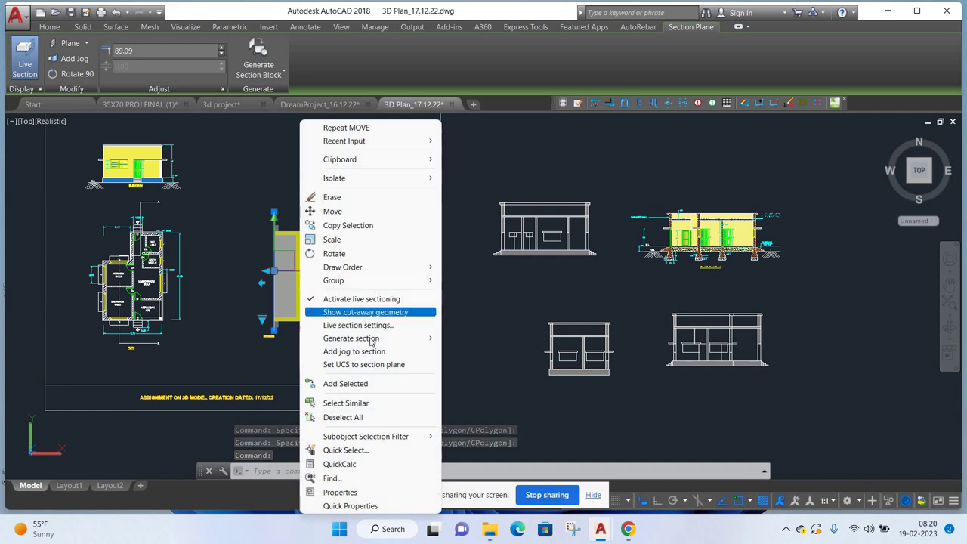
pyautogui.moveTo(351, 338)
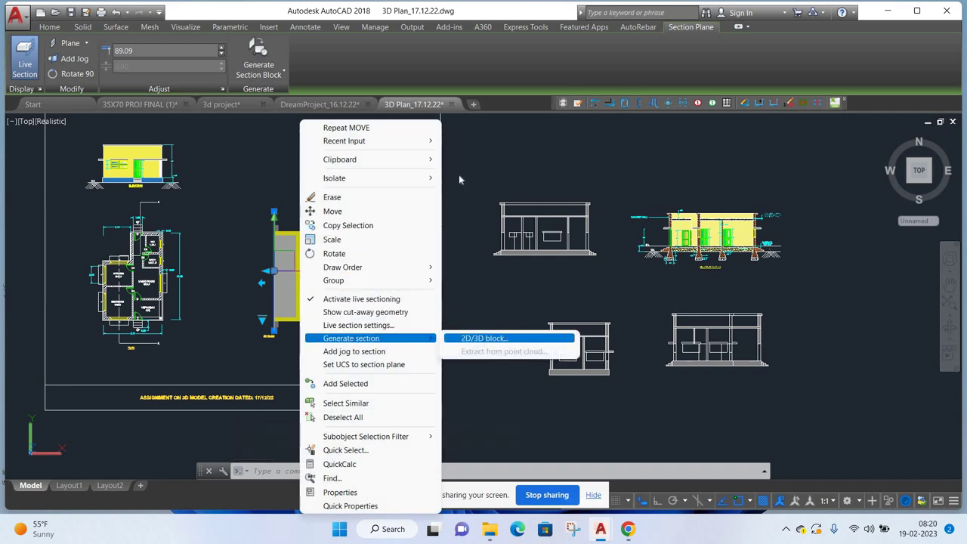
# - Generate a 2D section block and place it above the elevations at scale 1, 1, rotation 0
pyautogui.click(445, 195)
pyautogui.click(445, 199)
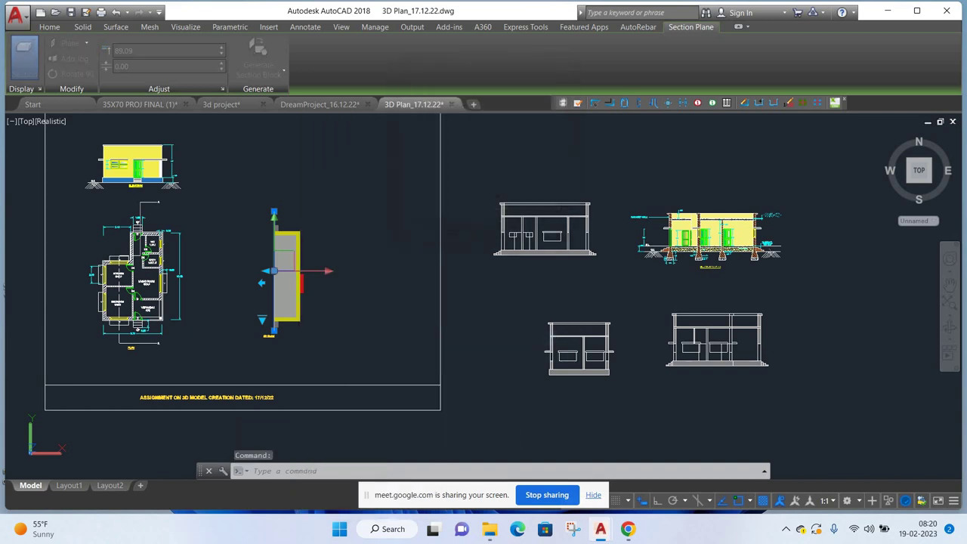
pyautogui.moveTo(759, 287); pyautogui.dragTo(733, 332, button='middle')
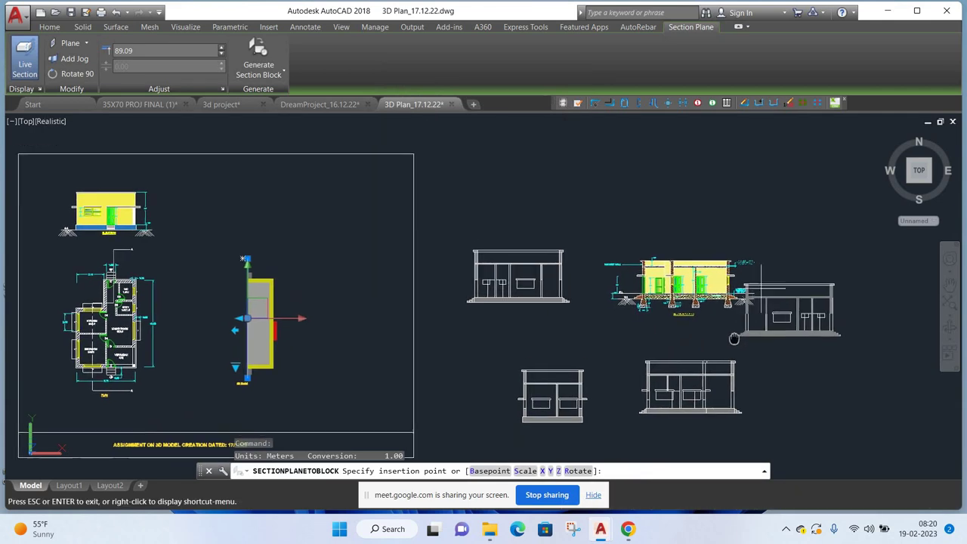
pyautogui.click(627, 223)
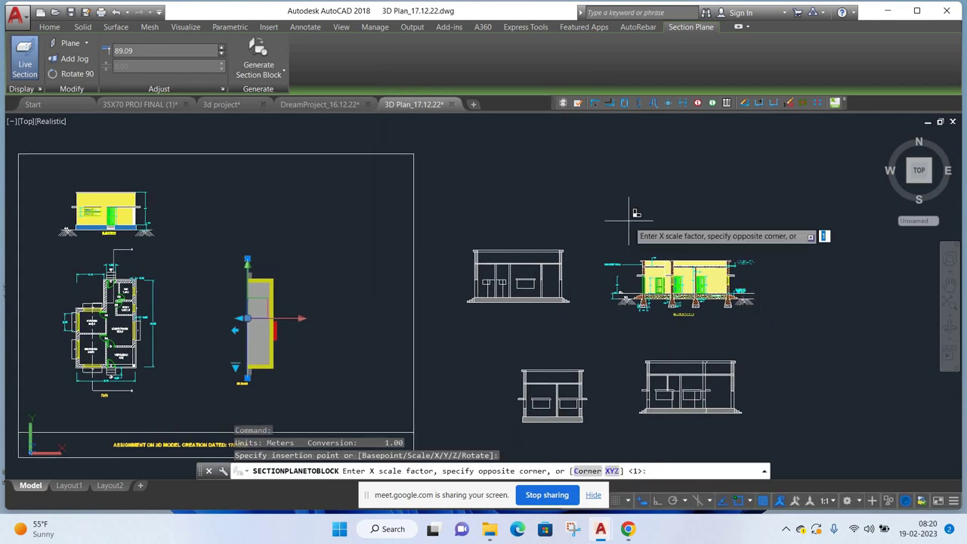
pyautogui.write('1')
pyautogui.press('Return')
pyautogui.write('1')
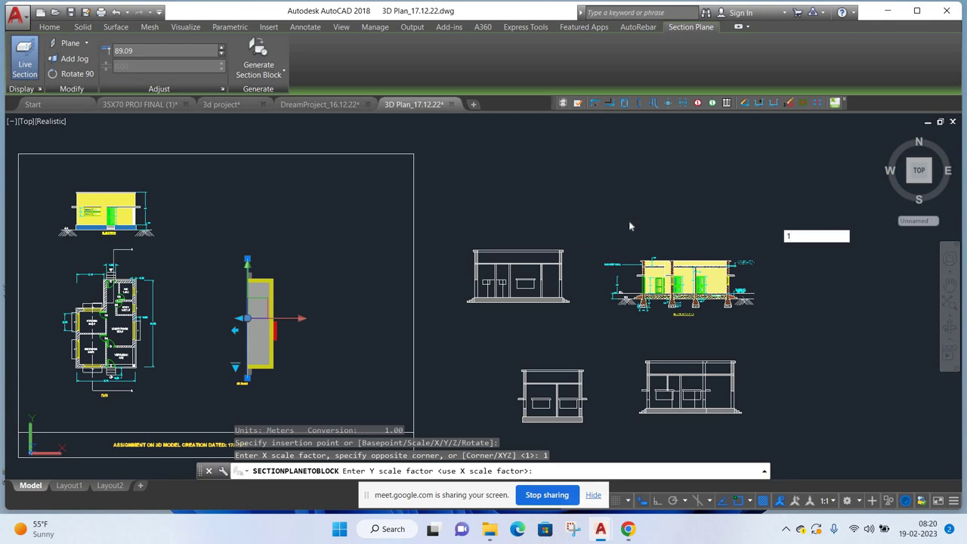
pyautogui.press('Return')
pyautogui.press('Return')
pyautogui.press('Escape')
pyautogui.press('Escape')
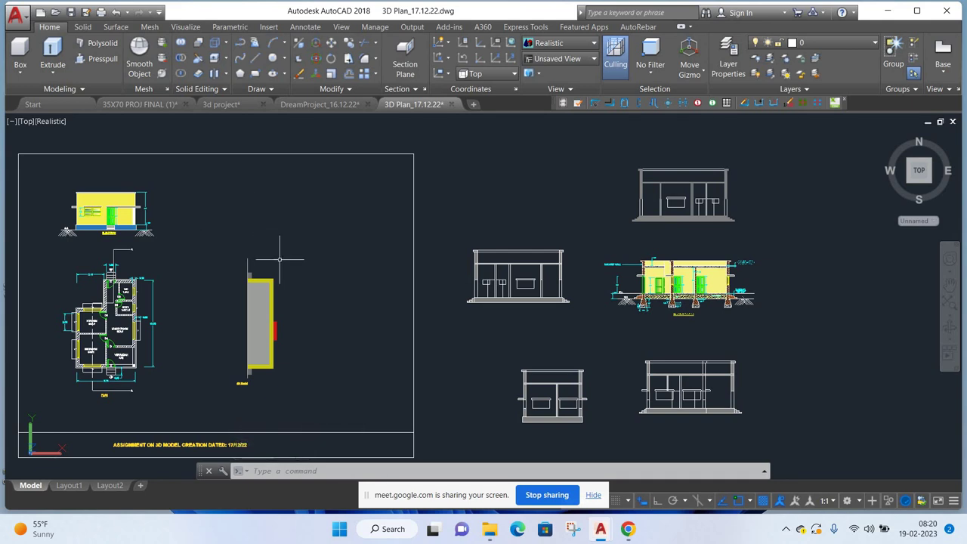
# - Select the flipped section plane and erase it
pyautogui.click(256, 255)
pyautogui.click(225, 259)
pyautogui.rightClick(297, 201)
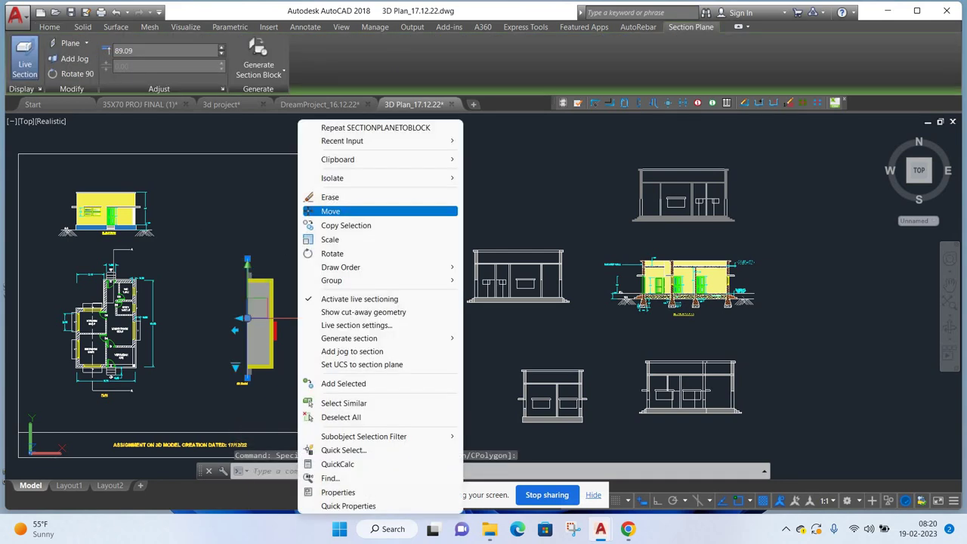
pyautogui.click(332, 196)
pyautogui.scroll(-2, 321, 194)
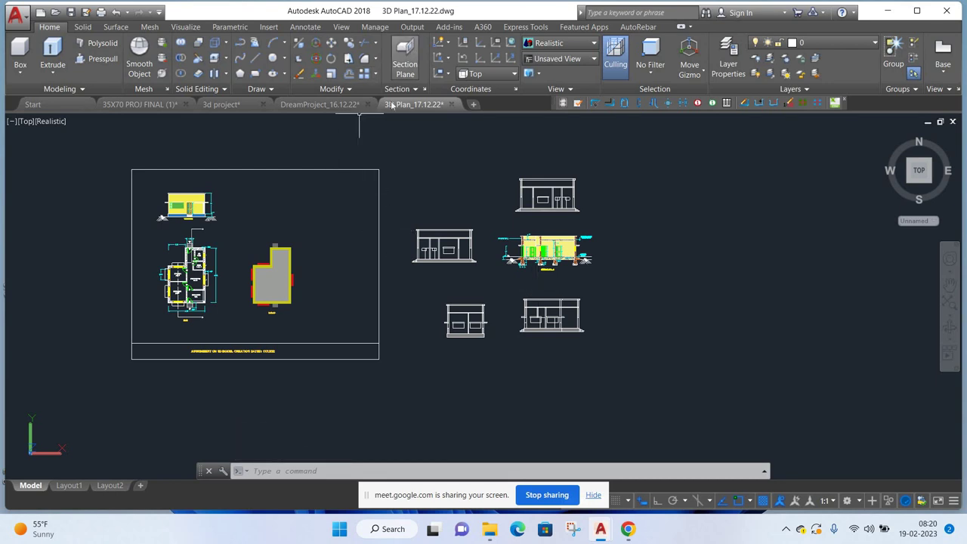
# - Draw a new vertical section plane from below the model through it and select it
pyautogui.click(404, 56)
pyautogui.scroll(2, 303, 256)
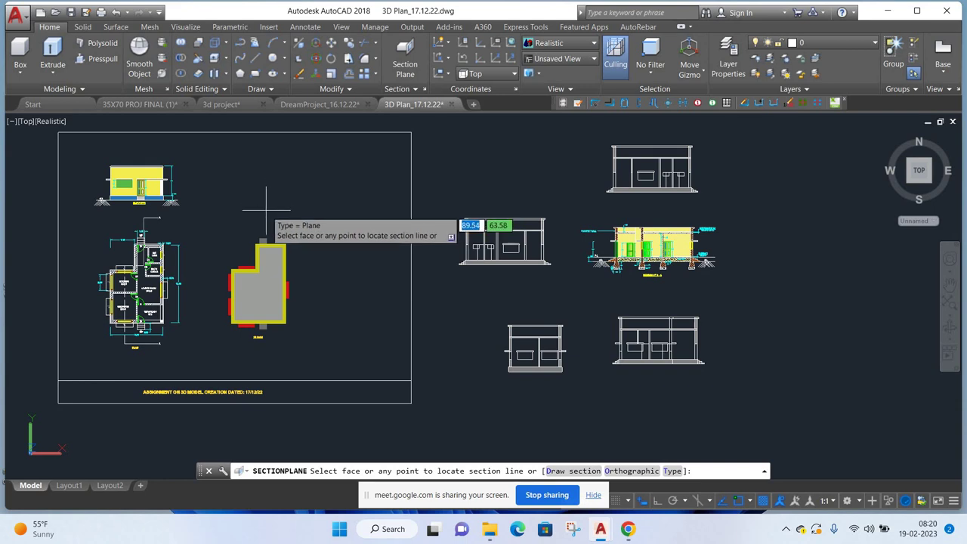
pyautogui.scroll(2, 260, 231)
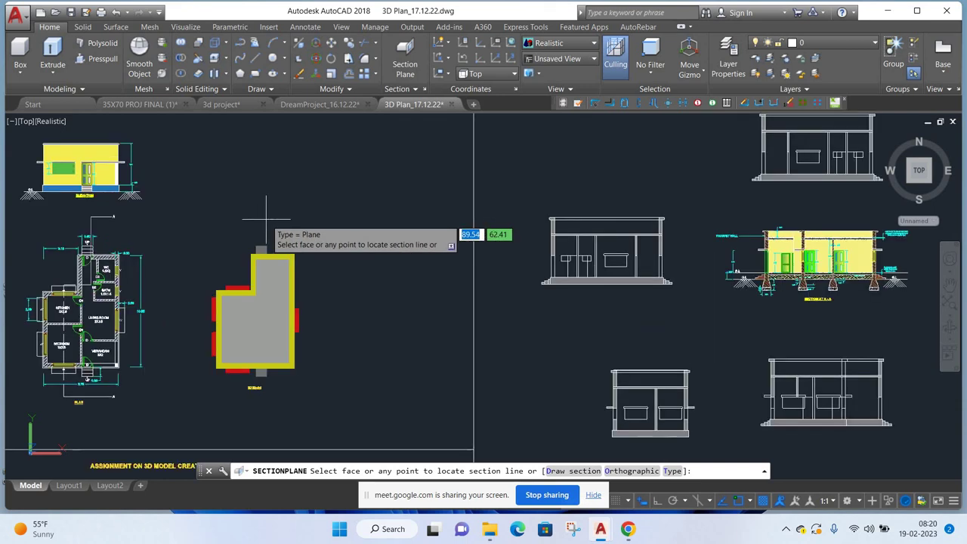
pyautogui.click(259, 407)
pyautogui.click(260, 201)
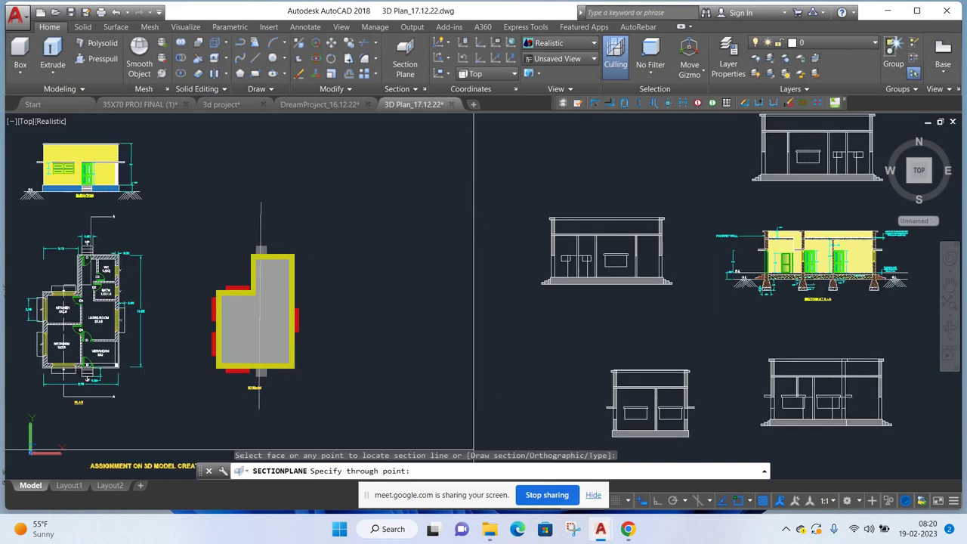
pyautogui.click(273, 202)
pyautogui.click(227, 223)
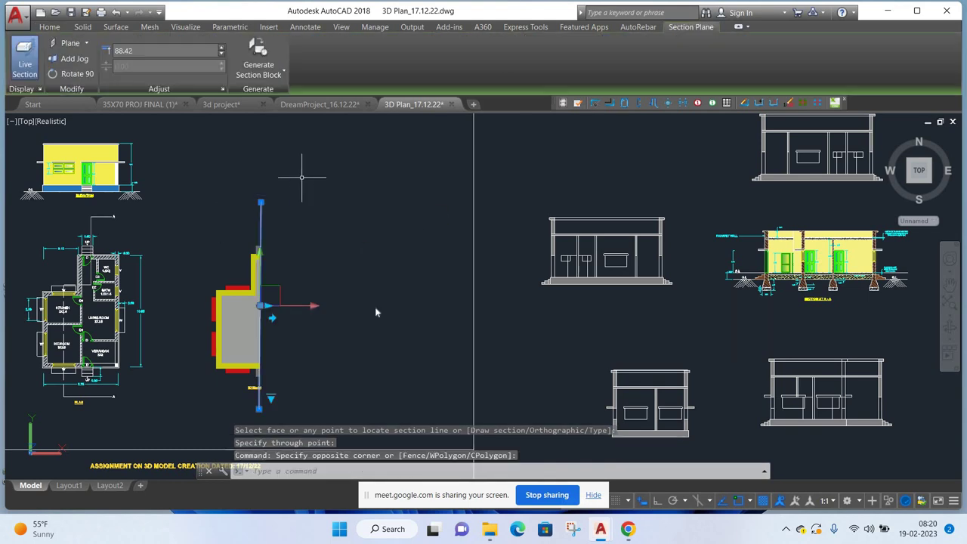
# - Generate a 2D section block and place it right of the drawings at scale 1, 1, rotation 0
pyautogui.rightClick(306, 174)
pyautogui.moveTo(373, 338)
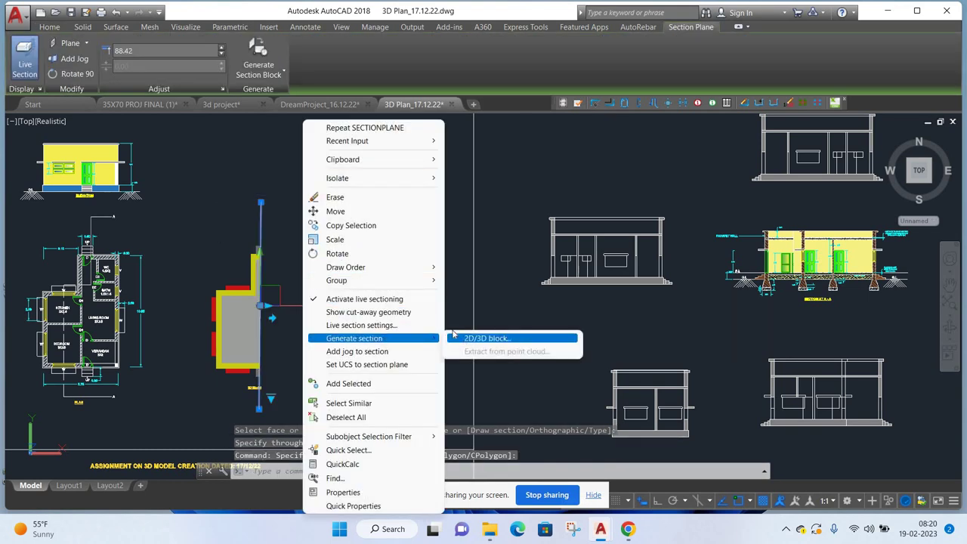
pyautogui.click(484, 337)
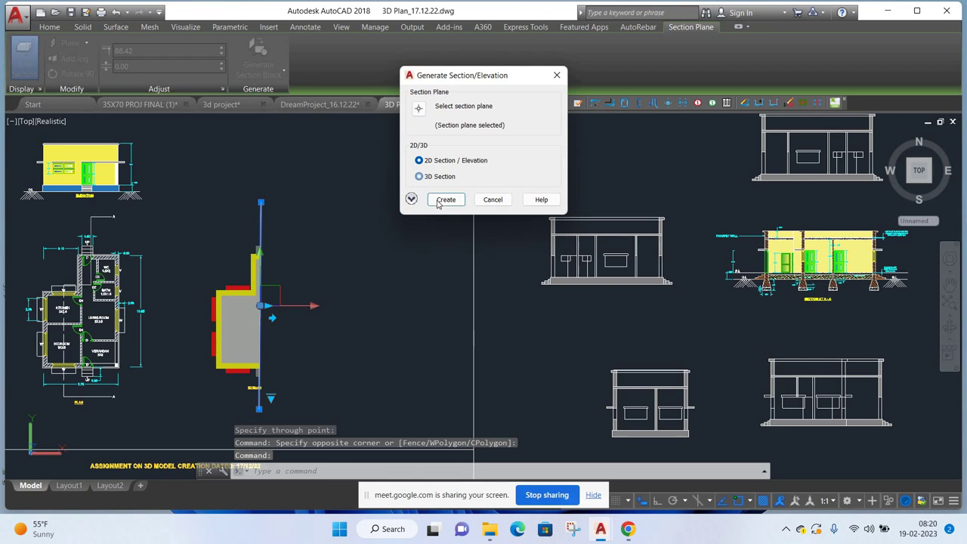
pyautogui.click(446, 199)
pyautogui.scroll(-2, 441, 234)
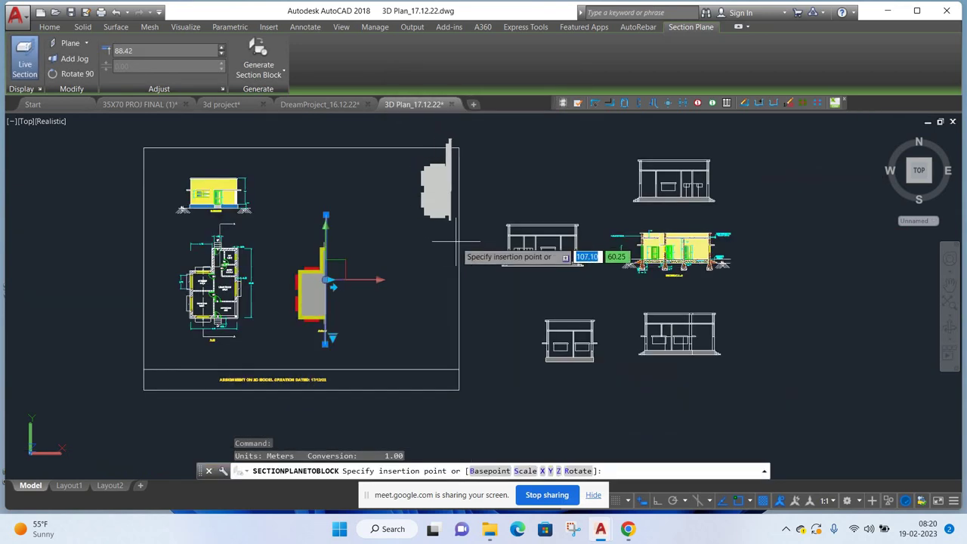
pyautogui.scroll(-4, 461, 245)
pyautogui.moveTo(688, 279); pyautogui.dragTo(493, 279, button='middle')
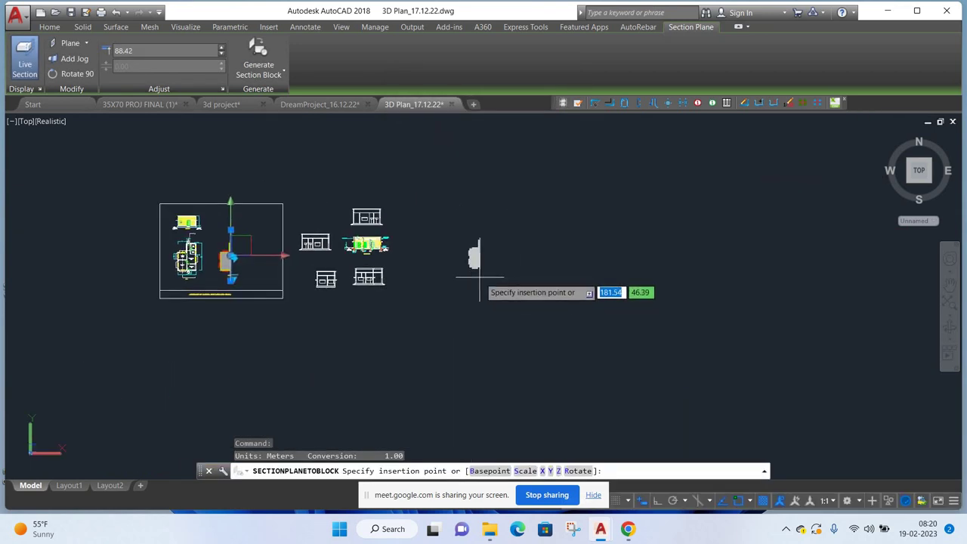
pyautogui.click(477, 278)
pyautogui.write('1')
pyautogui.press('Return')
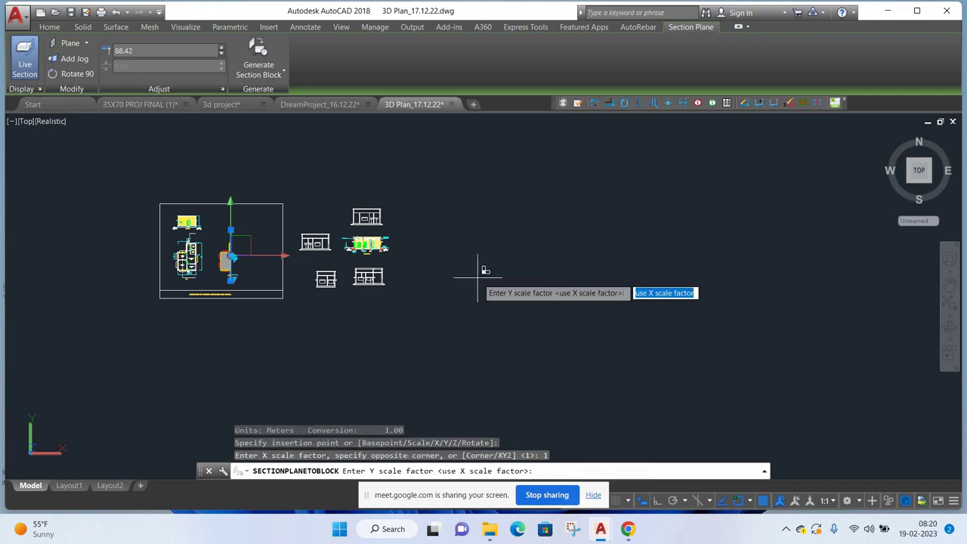
pyautogui.write('1')
pyautogui.press('Return')
pyautogui.press('Return')
pyautogui.press('Escape')
pyautogui.press('Escape')
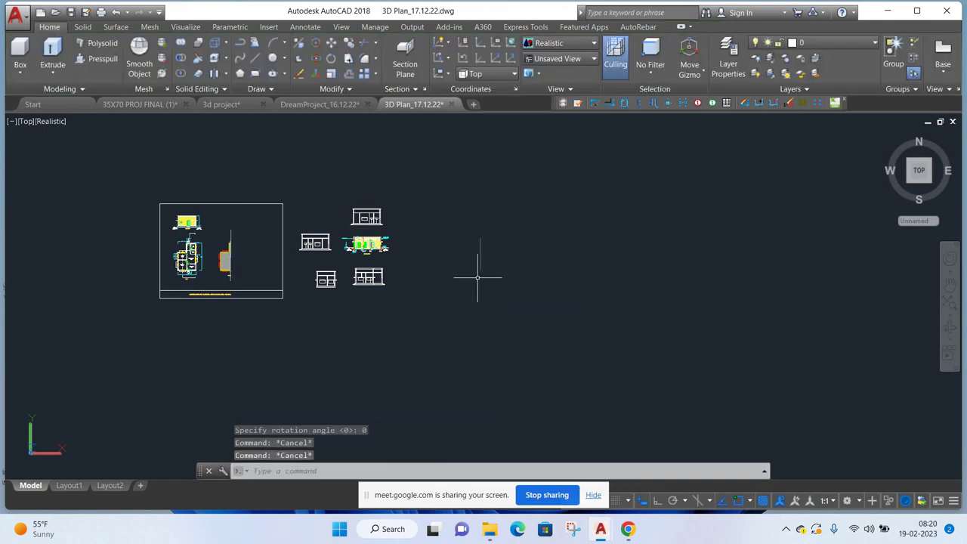
# - Switch the viewport to the SW Isometric view and recenter it on the drawing
pyautogui.click(28, 121)
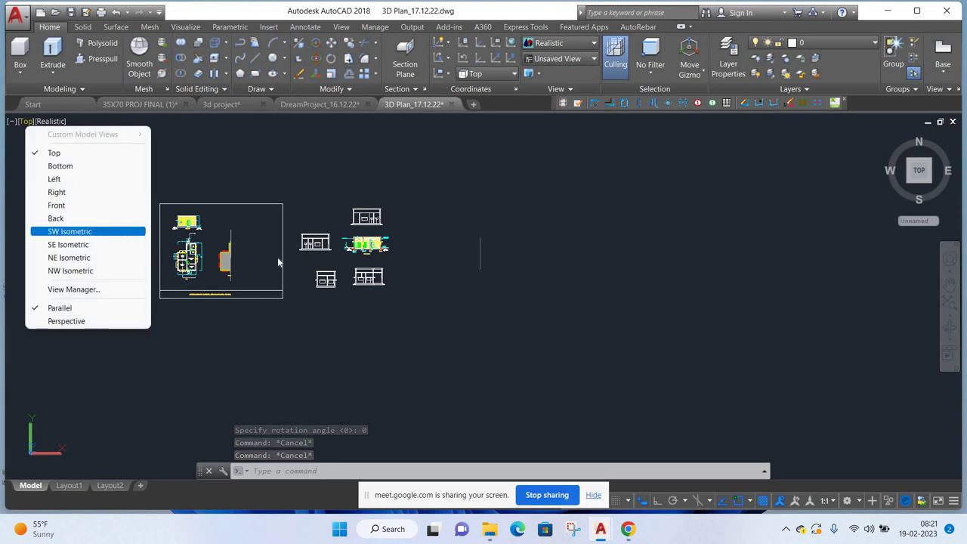
pyautogui.click(61, 228)
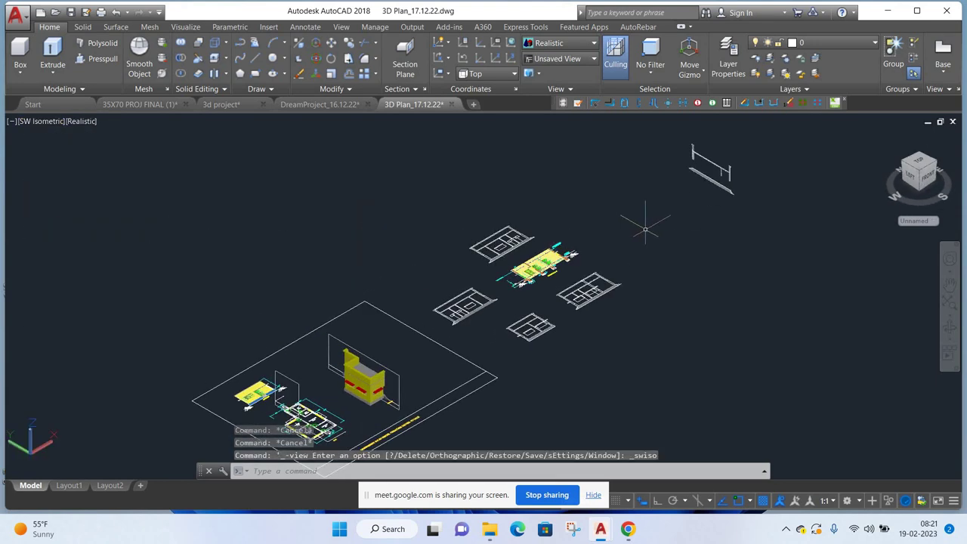
pyautogui.scroll(2, 570, 286)
pyautogui.scroll(-2, 542, 279)
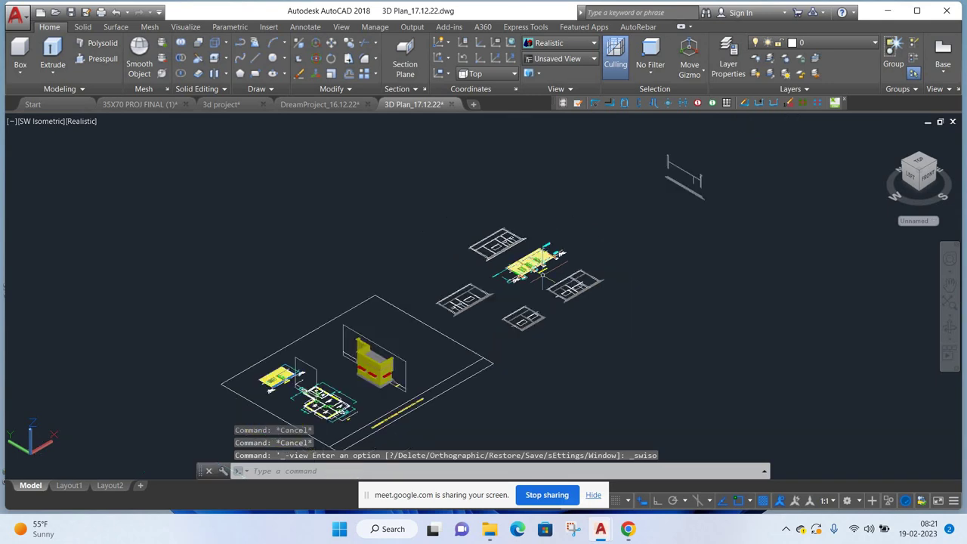
pyautogui.moveTo(501, 344)
pyautogui.mouseDown(button='middle')
pyautogui.moveTo(523, 330)
pyautogui.moveTo(406, 306)
pyautogui.mouseUp(button='middle')
# - Zoom and pan until the sectioned building and floor plans fill the view
pyautogui.scroll(3, 407, 307)
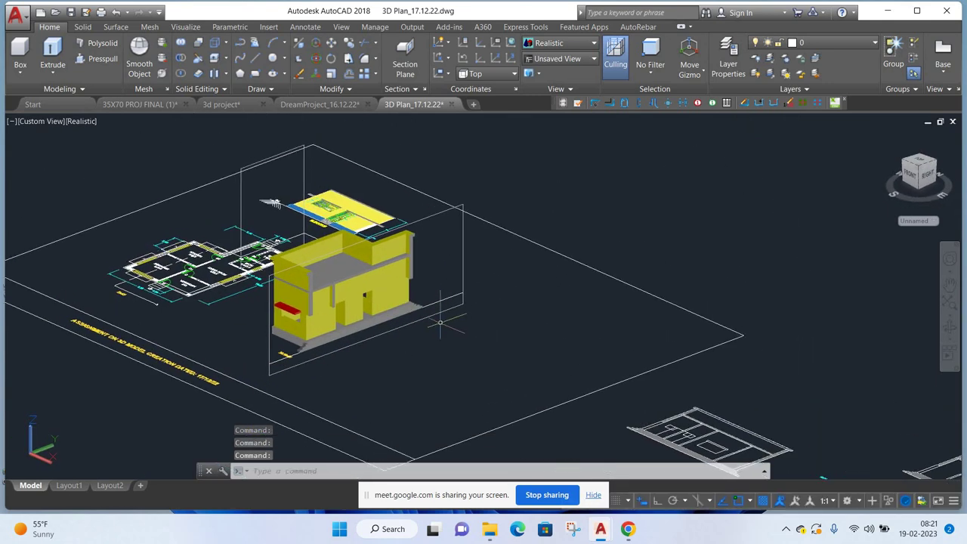
pyautogui.scroll(3, 304, 287)
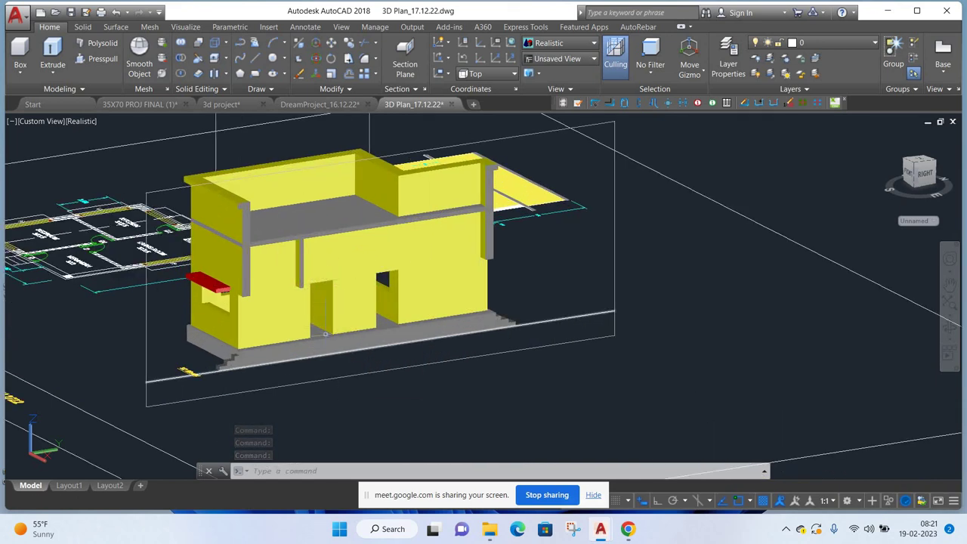
pyautogui.scroll(2, 341, 313)
pyautogui.scroll(-3, 327, 294)
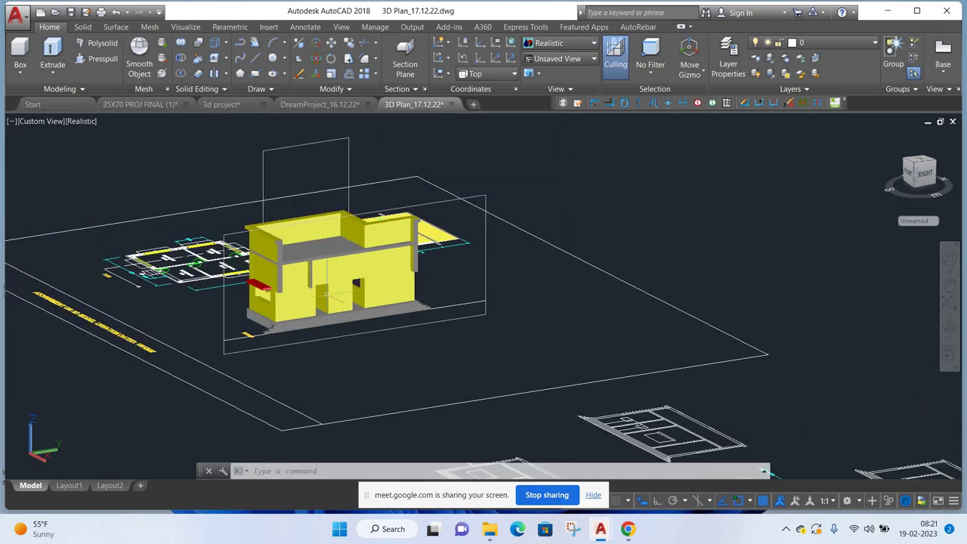
pyautogui.scroll(-2, 328, 295)
pyautogui.moveTo(642, 363); pyautogui.dragTo(386, 304, button='middle')
pyautogui.scroll(-2, 387, 303)
pyautogui.scroll(4, 335, 325)
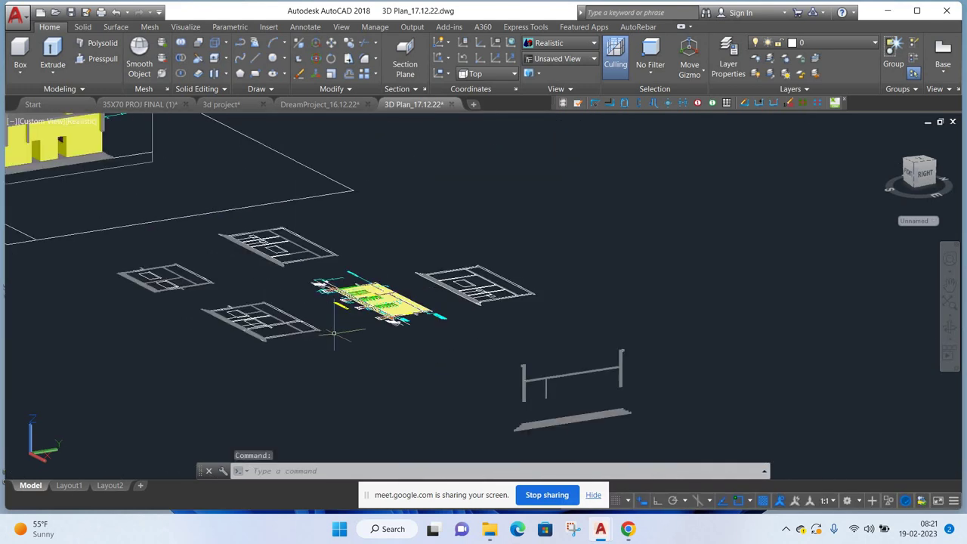
pyautogui.scroll(3, 317, 310)
pyautogui.scroll(-2, 283, 283)
pyautogui.scroll(-3, 277, 299)
pyautogui.moveTo(277, 300); pyautogui.dragTo(427, 367, button='middle')
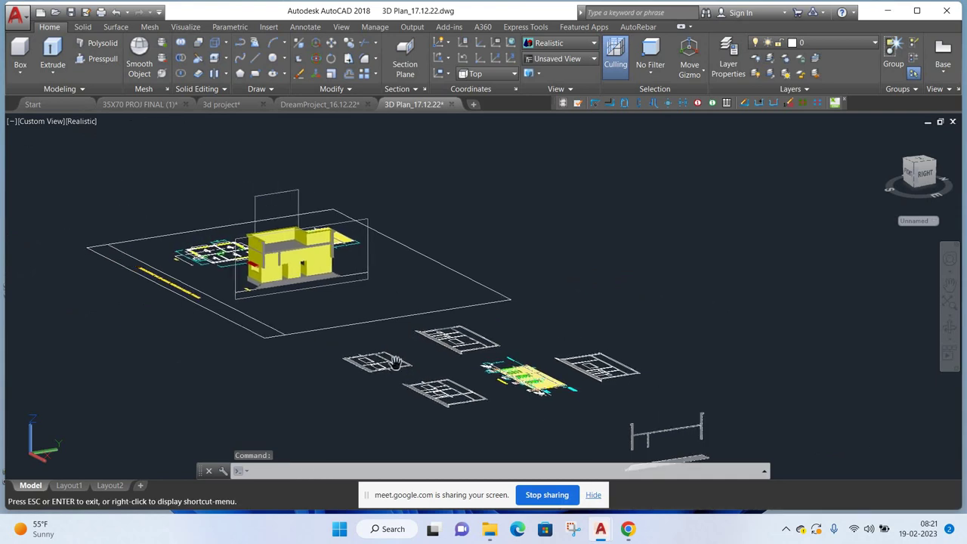
pyautogui.scroll(2, 272, 269)
pyautogui.scroll(2, 270, 268)
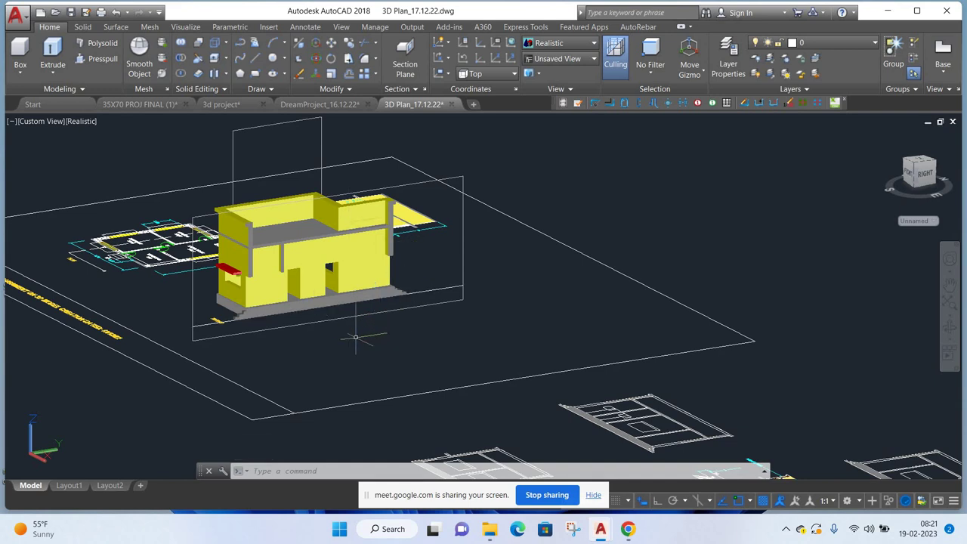
# - Window-select the building and orbit to see the house from another side
pyautogui.click(195, 207)
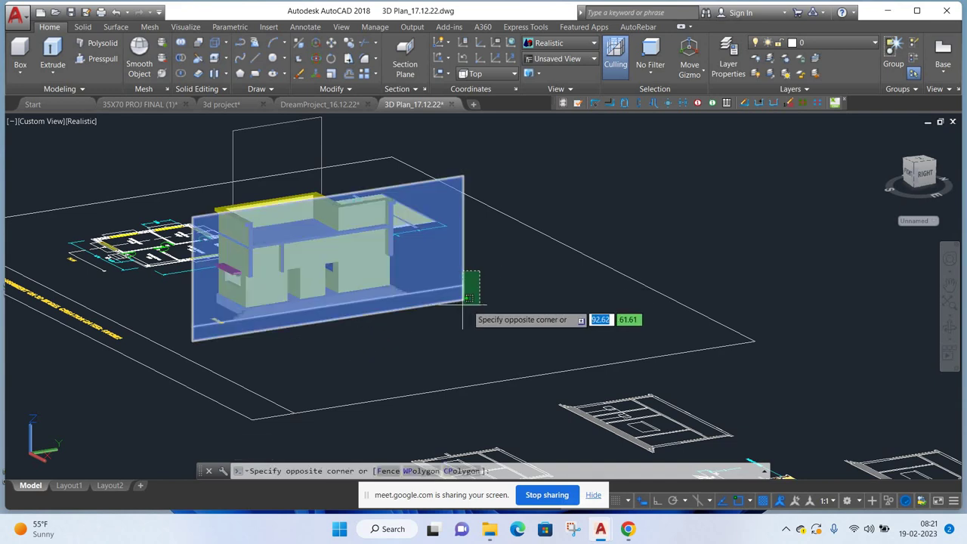
pyautogui.click(459, 339)
pyautogui.moveTo(611, 311)
pyautogui.keyDown('shift'); pyautogui.mouseDown(button='middle')
pyautogui.moveTo(665, 306)
pyautogui.moveTo(680, 325)
pyautogui.moveTo(360, 374)
pyautogui.moveTo(347, 355)
pyautogui.moveTo(294, 337)
pyautogui.moveTo(313, 372)
pyautogui.moveTo(343, 350)
pyautogui.mouseUp(button='middle'); pyautogui.keyUp('shift')
pyautogui.moveTo(628, 529)
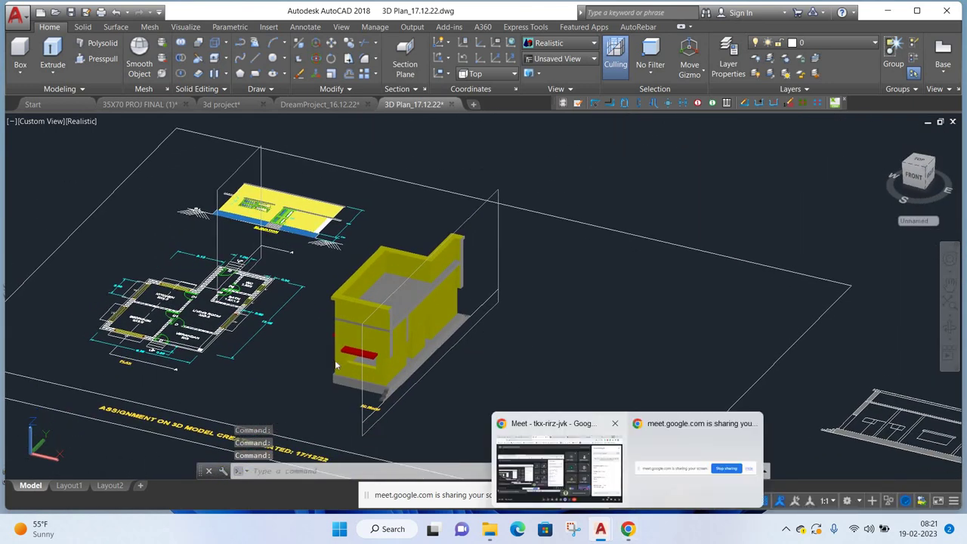
# - Return to the Google Meet call and close the messages panel and the raised-hand notice
pyautogui.click(503, 476)
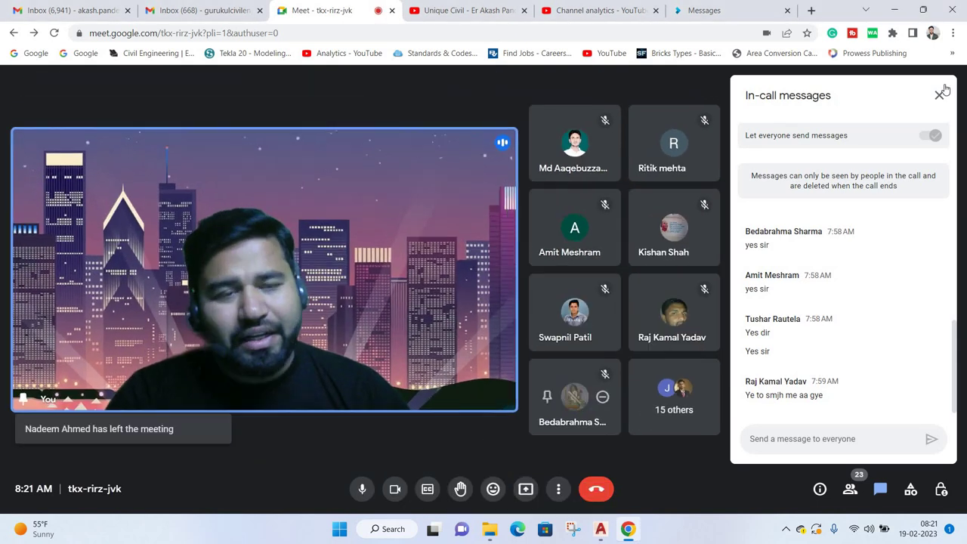
pyautogui.click(880, 490)
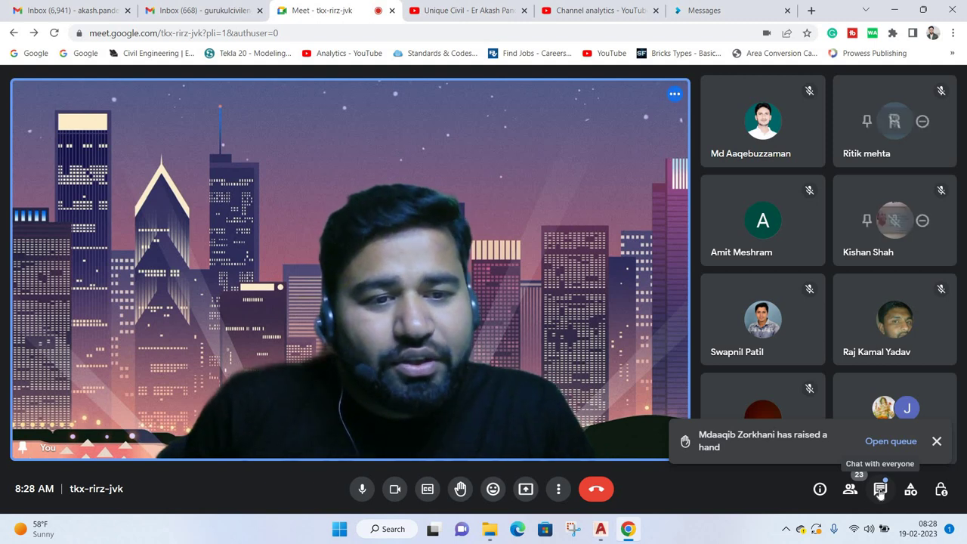
pyautogui.click(880, 490)
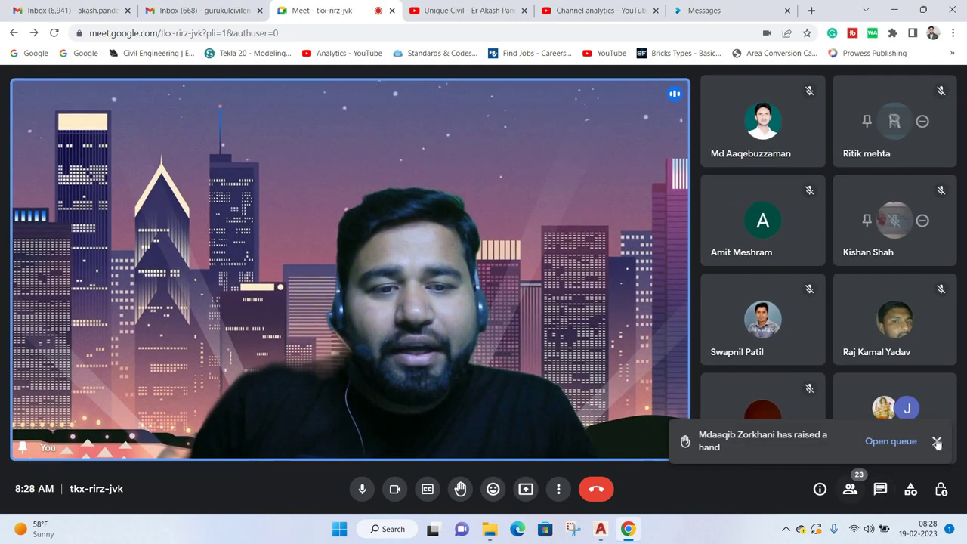